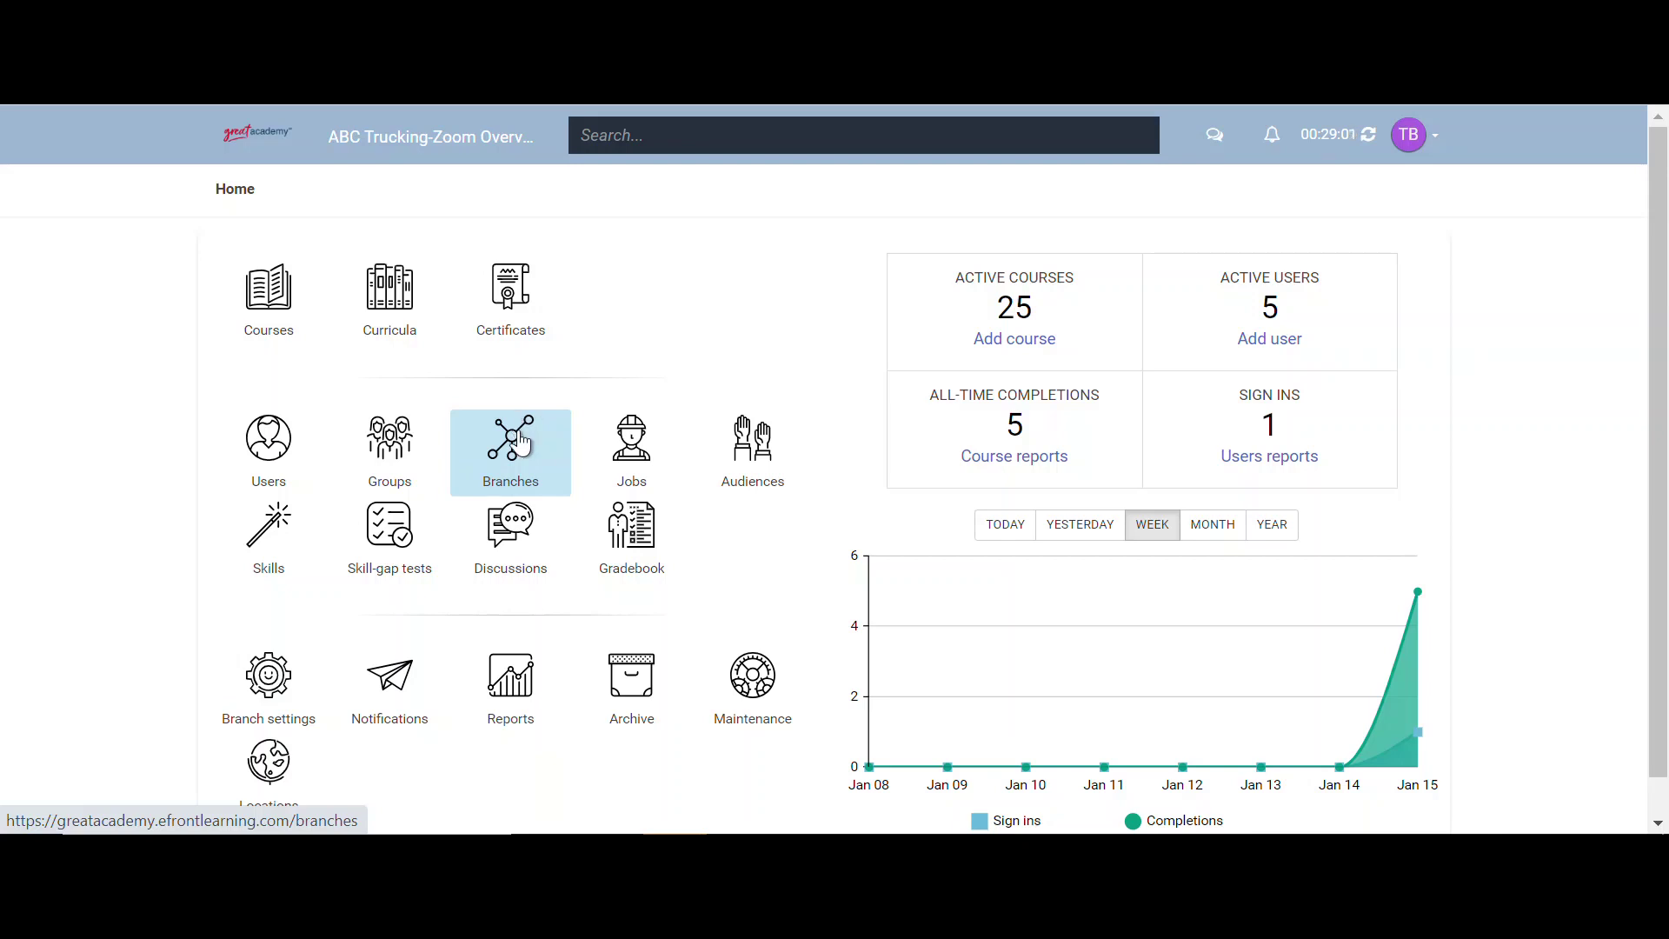
- Open the Branches list and start the Add branch form under ABC Trucking-Zoom Overview
{"action": "left_click", "coordinate": [520, 444]}
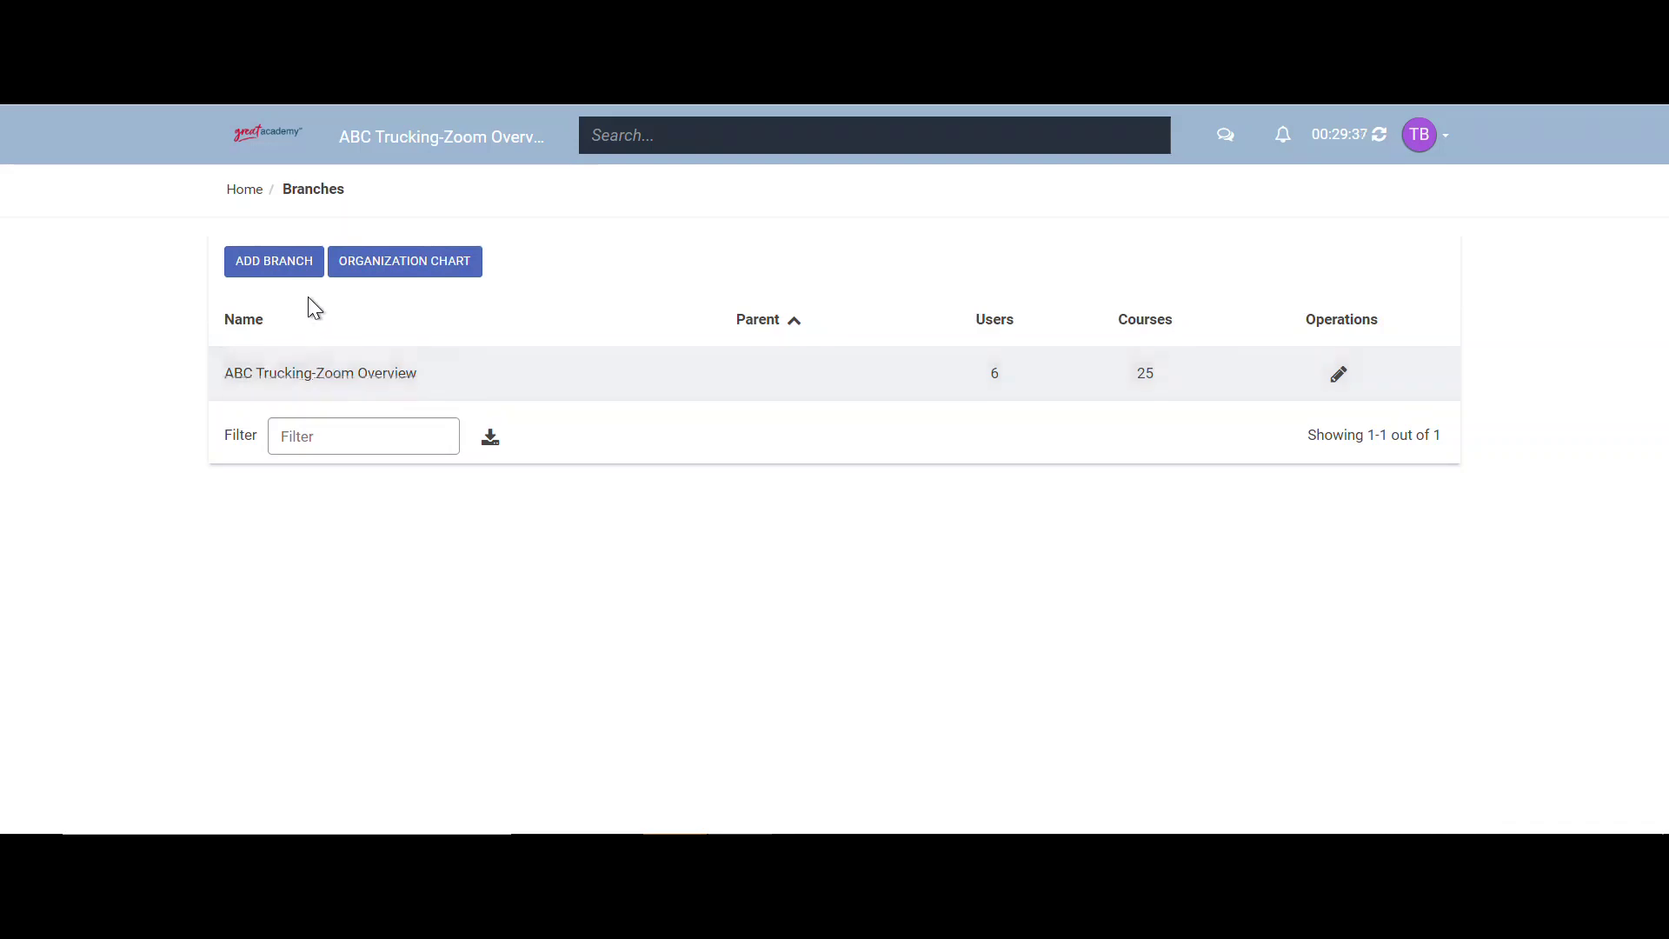
{"action": "left_click", "coordinate": [299, 273]}
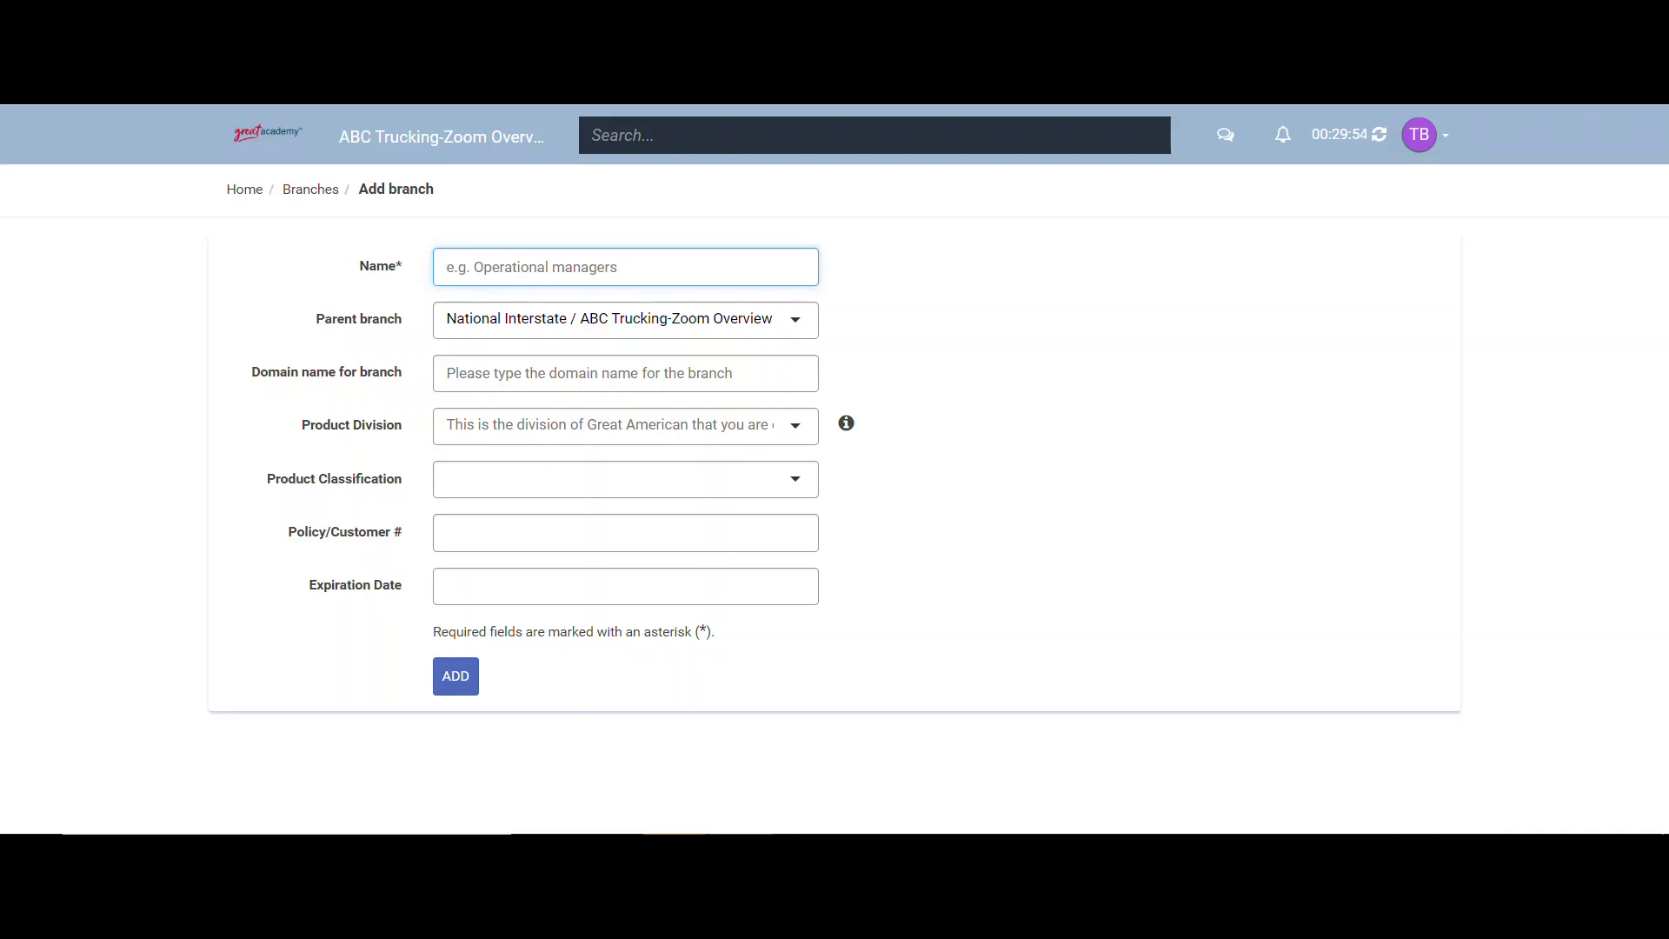
- Create the branch 'ABC Trucking-Zoom Overview-Memphis, TN Terminal' and go back to Home
{"action": "type", "text": "ABC Trucking-Zoom Overview"}
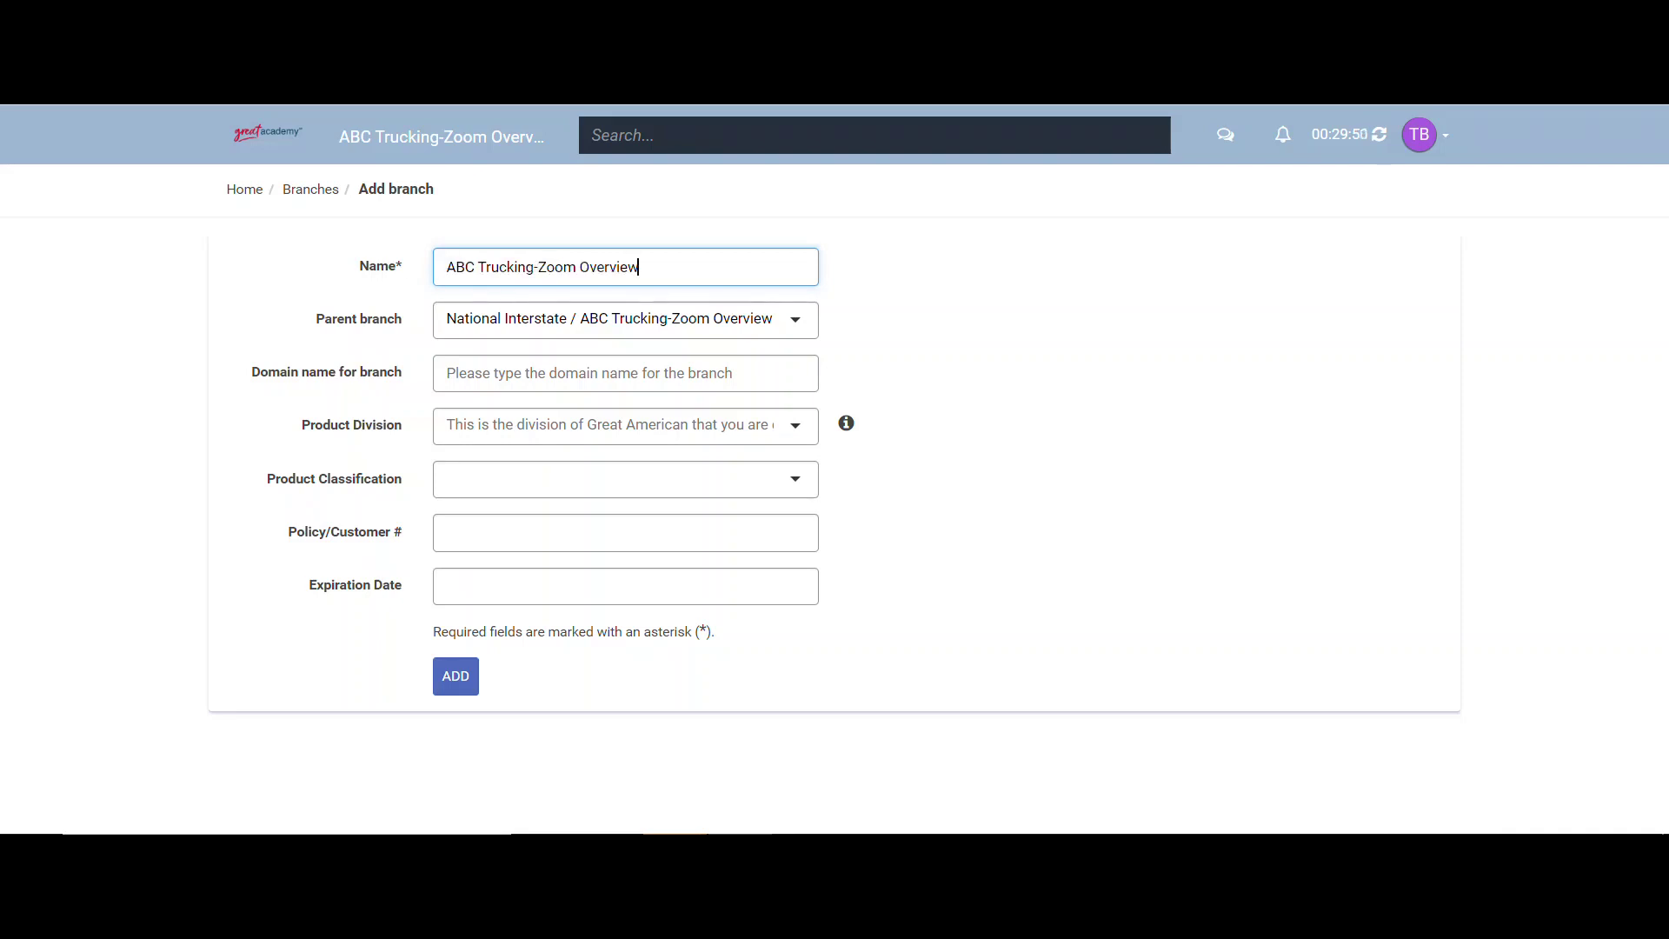
{"action": "type", "text": "-Memphis, TN Termina"}
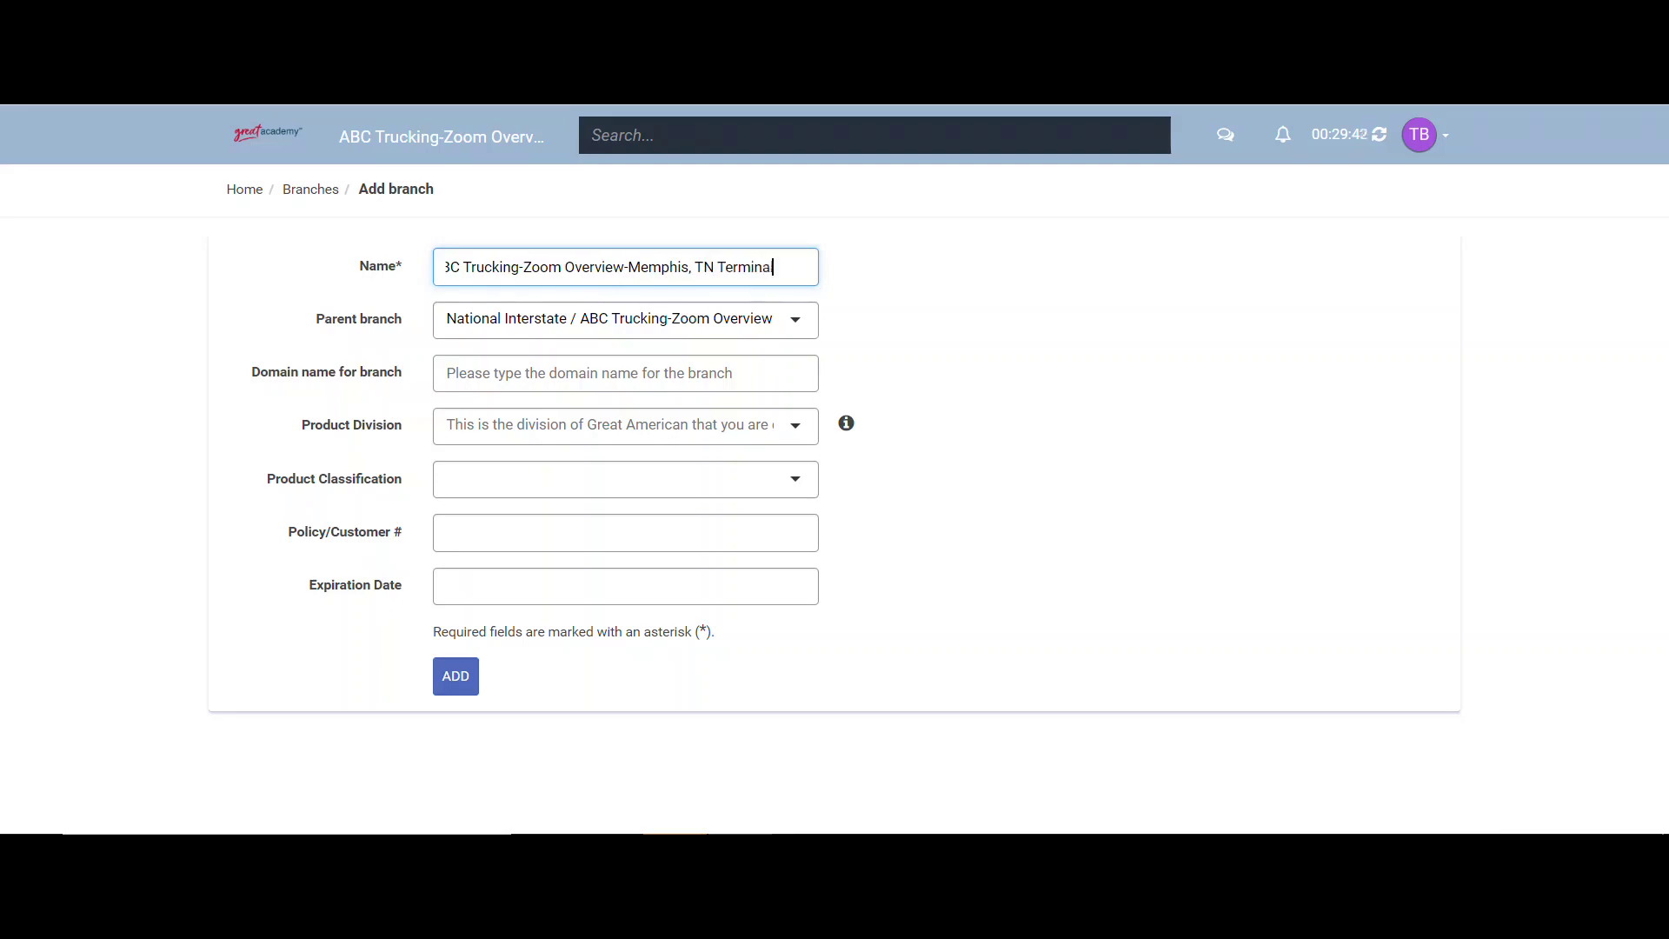
{"action": "type", "text": "l"}
{"action": "left_click", "coordinate": [449, 678]}
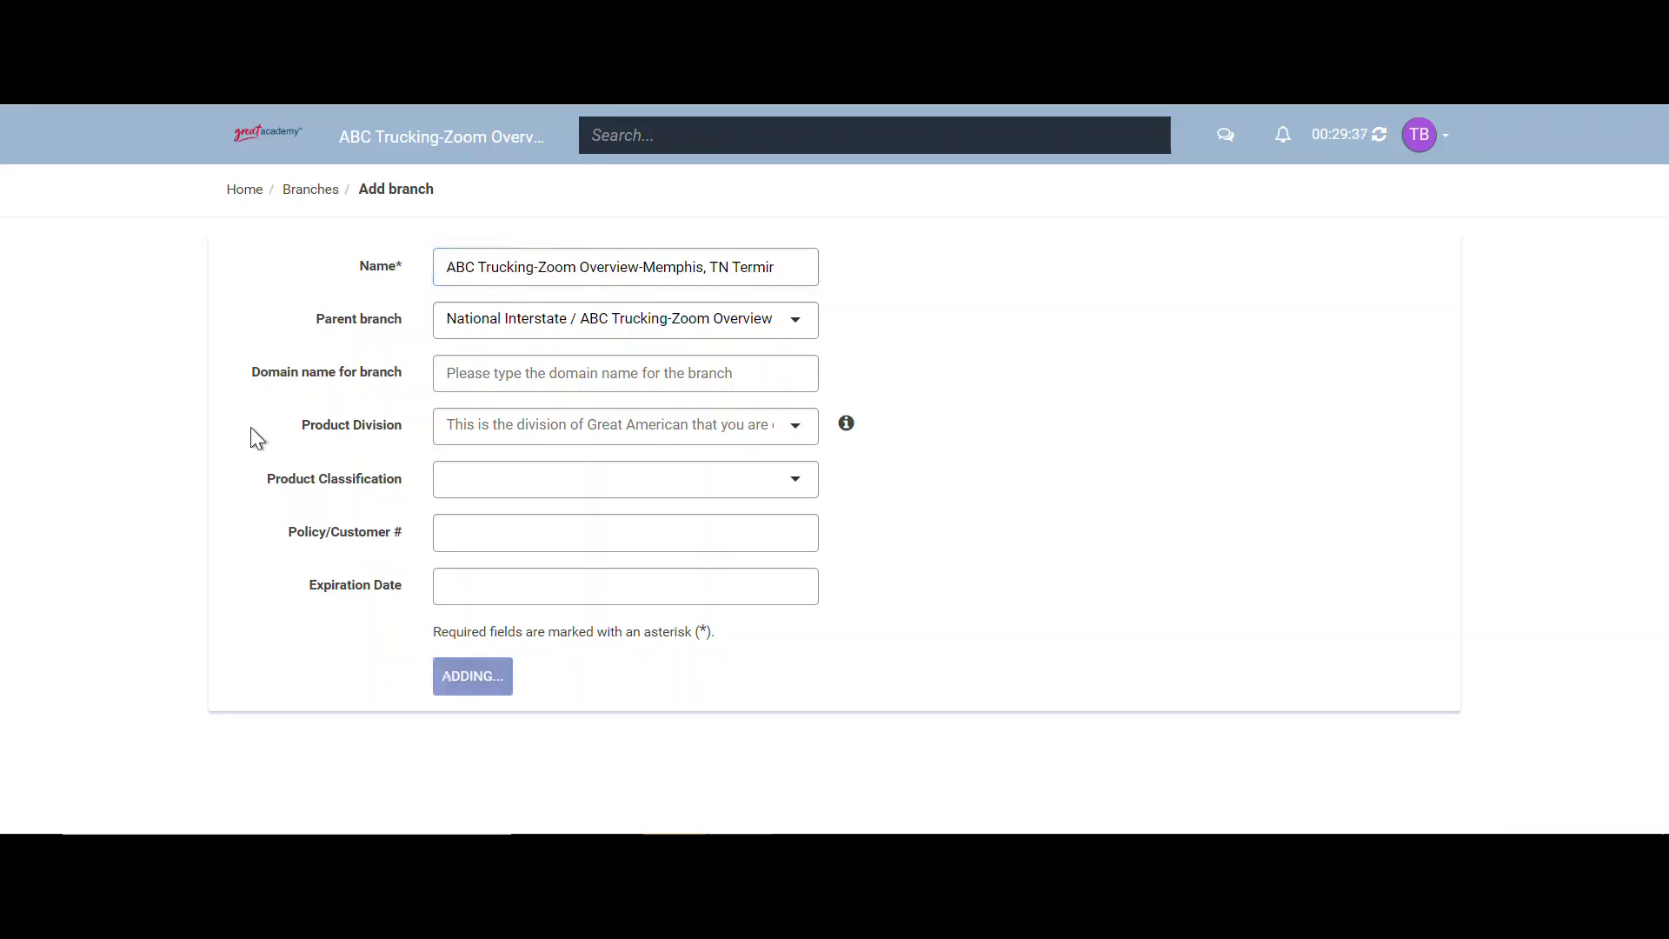
{"action": "left_click", "coordinate": [245, 193]}
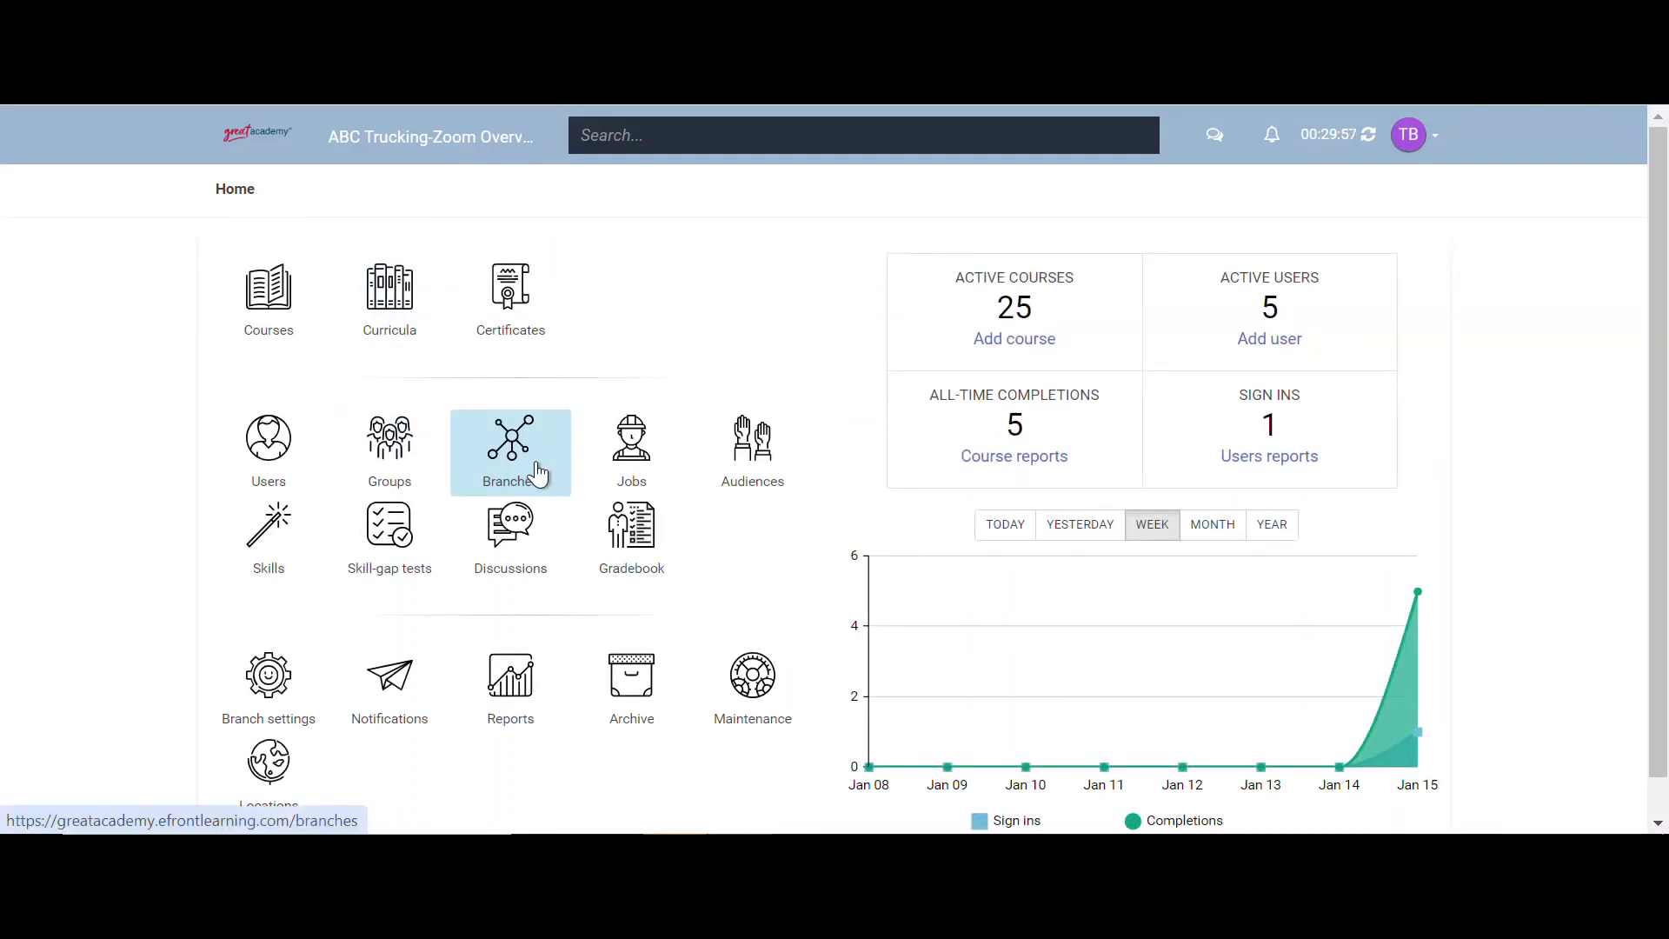
{"action": "left_click", "coordinate": [536, 475]}
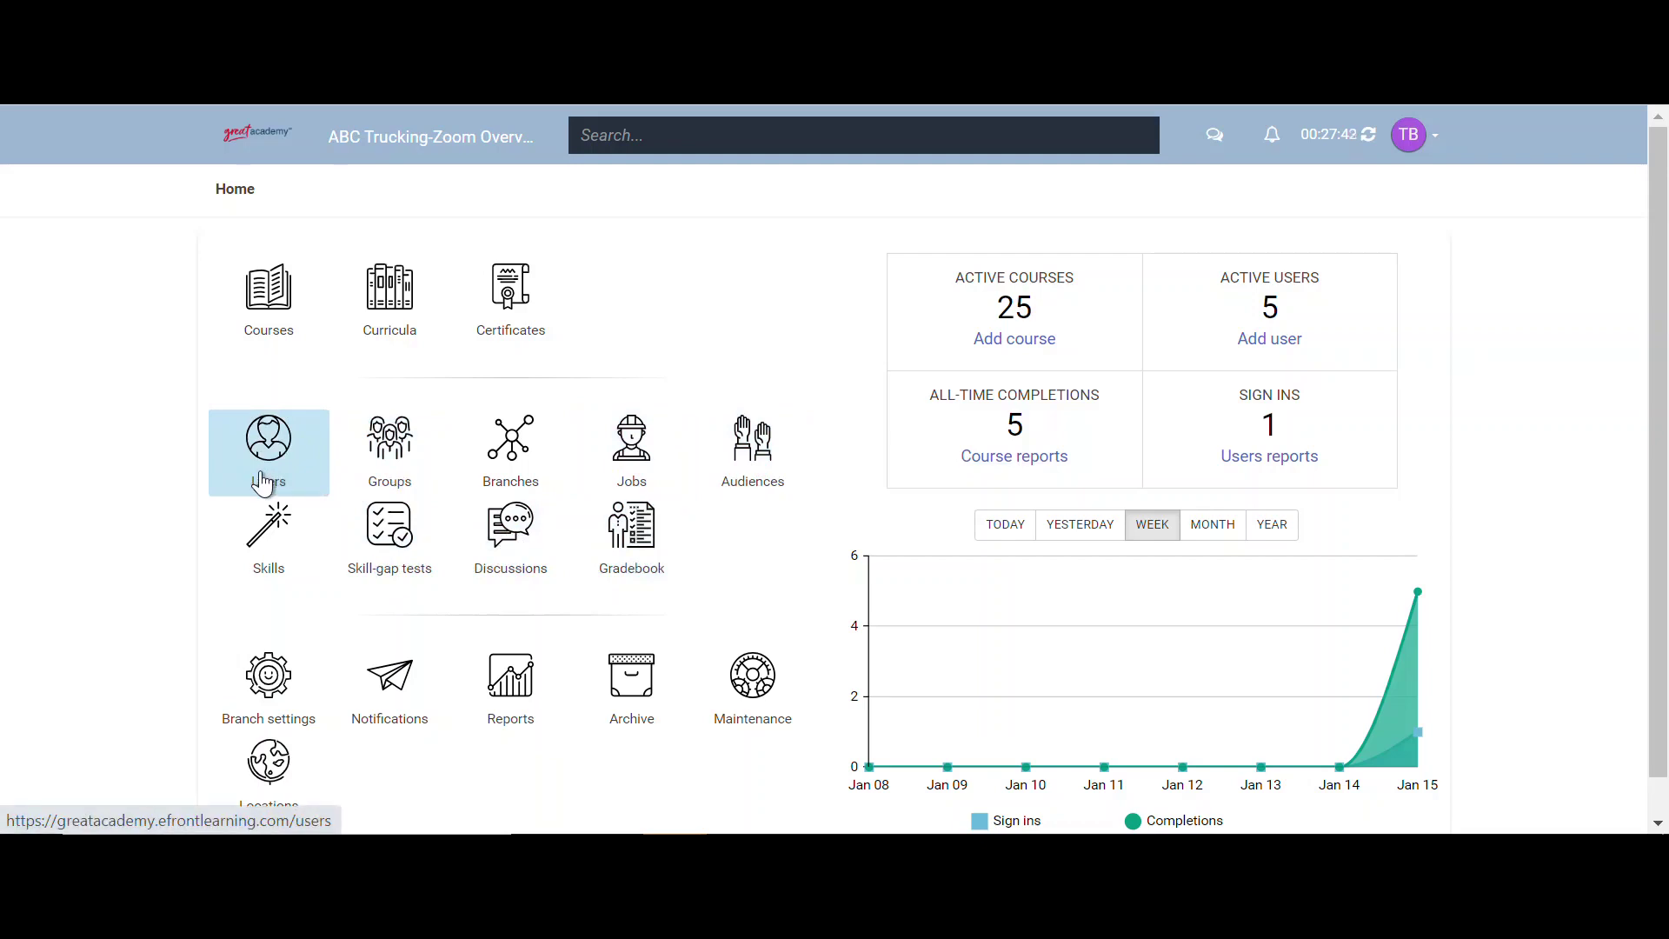
- In the Users list, switch a learner's Active status off and back on, then begin adding a user
{"action": "left_click", "coordinate": [262, 483]}
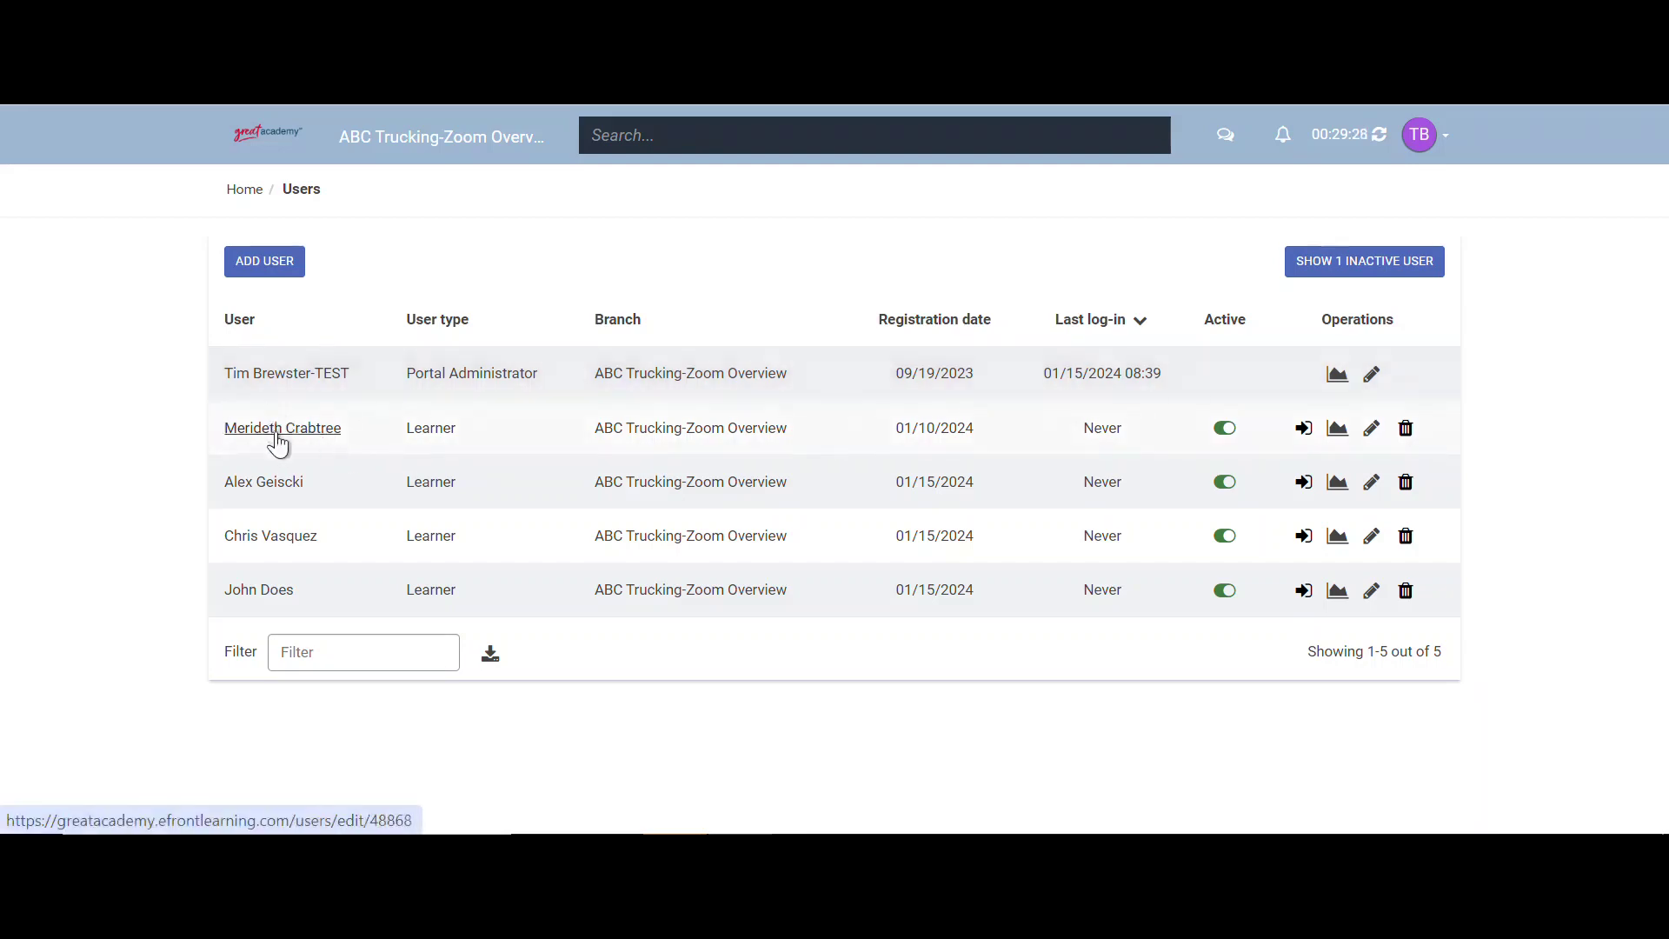
{"action": "left_click", "coordinate": [1231, 440]}
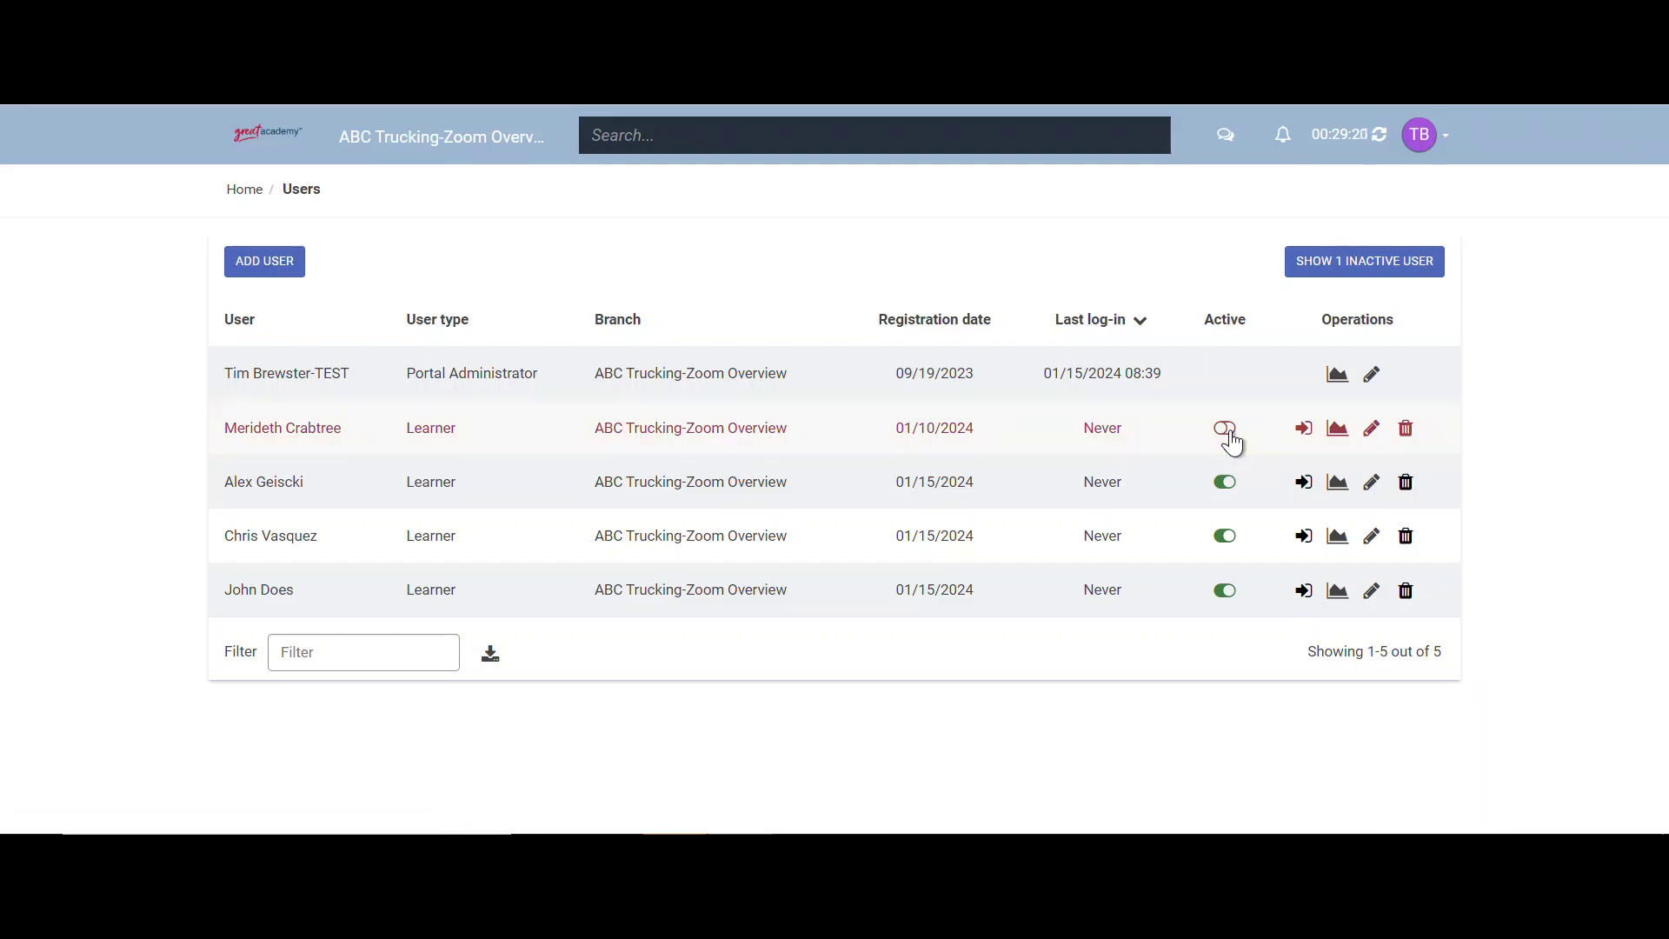
{"action": "left_click", "coordinate": [1230, 434]}
{"action": "left_click", "coordinate": [283, 280]}
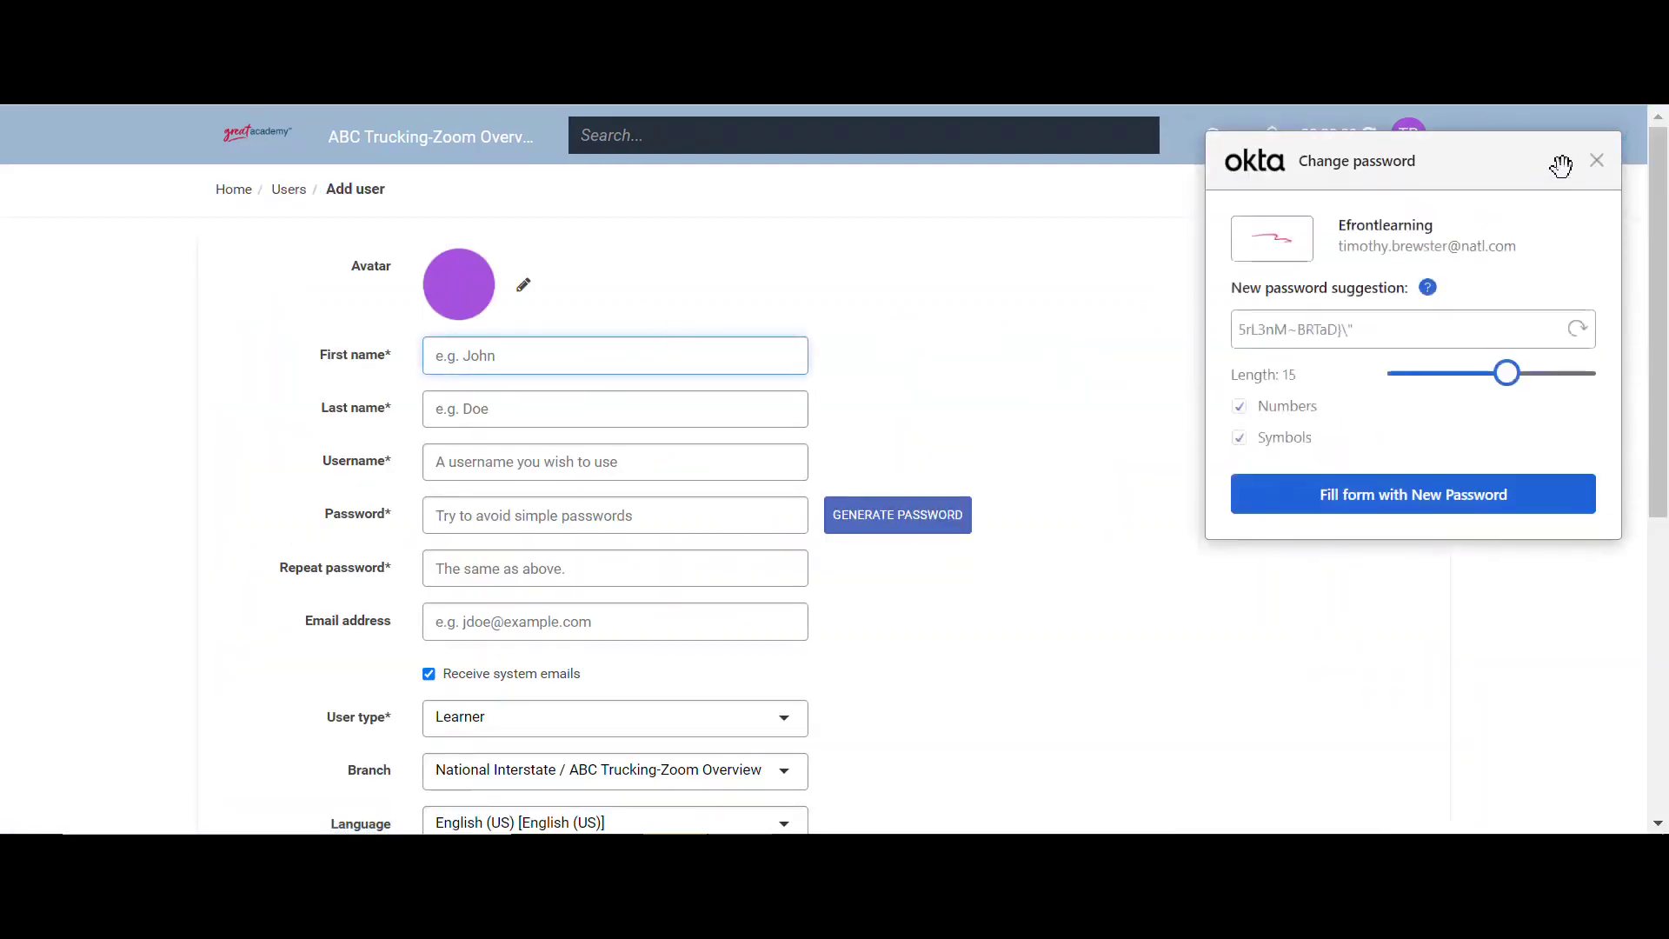
- Dismiss the Okta popup and enter the new user's first name, last name and e-mail-style username
{"action": "left_click", "coordinate": [1598, 166]}
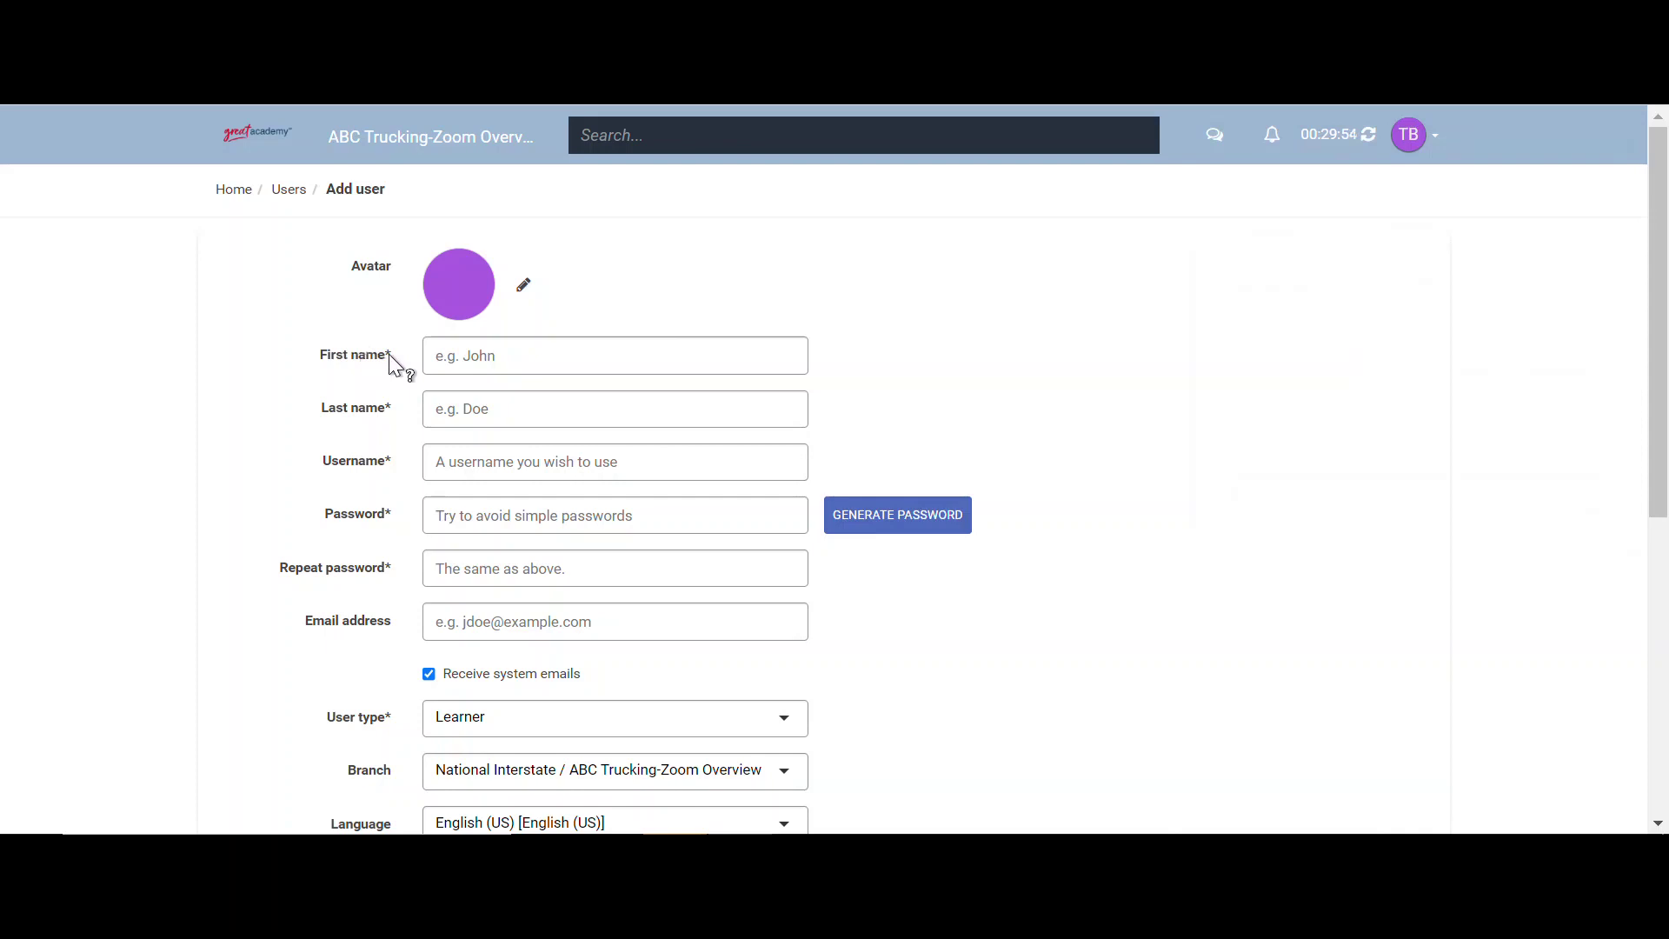
{"action": "left_click", "coordinate": [510, 350]}
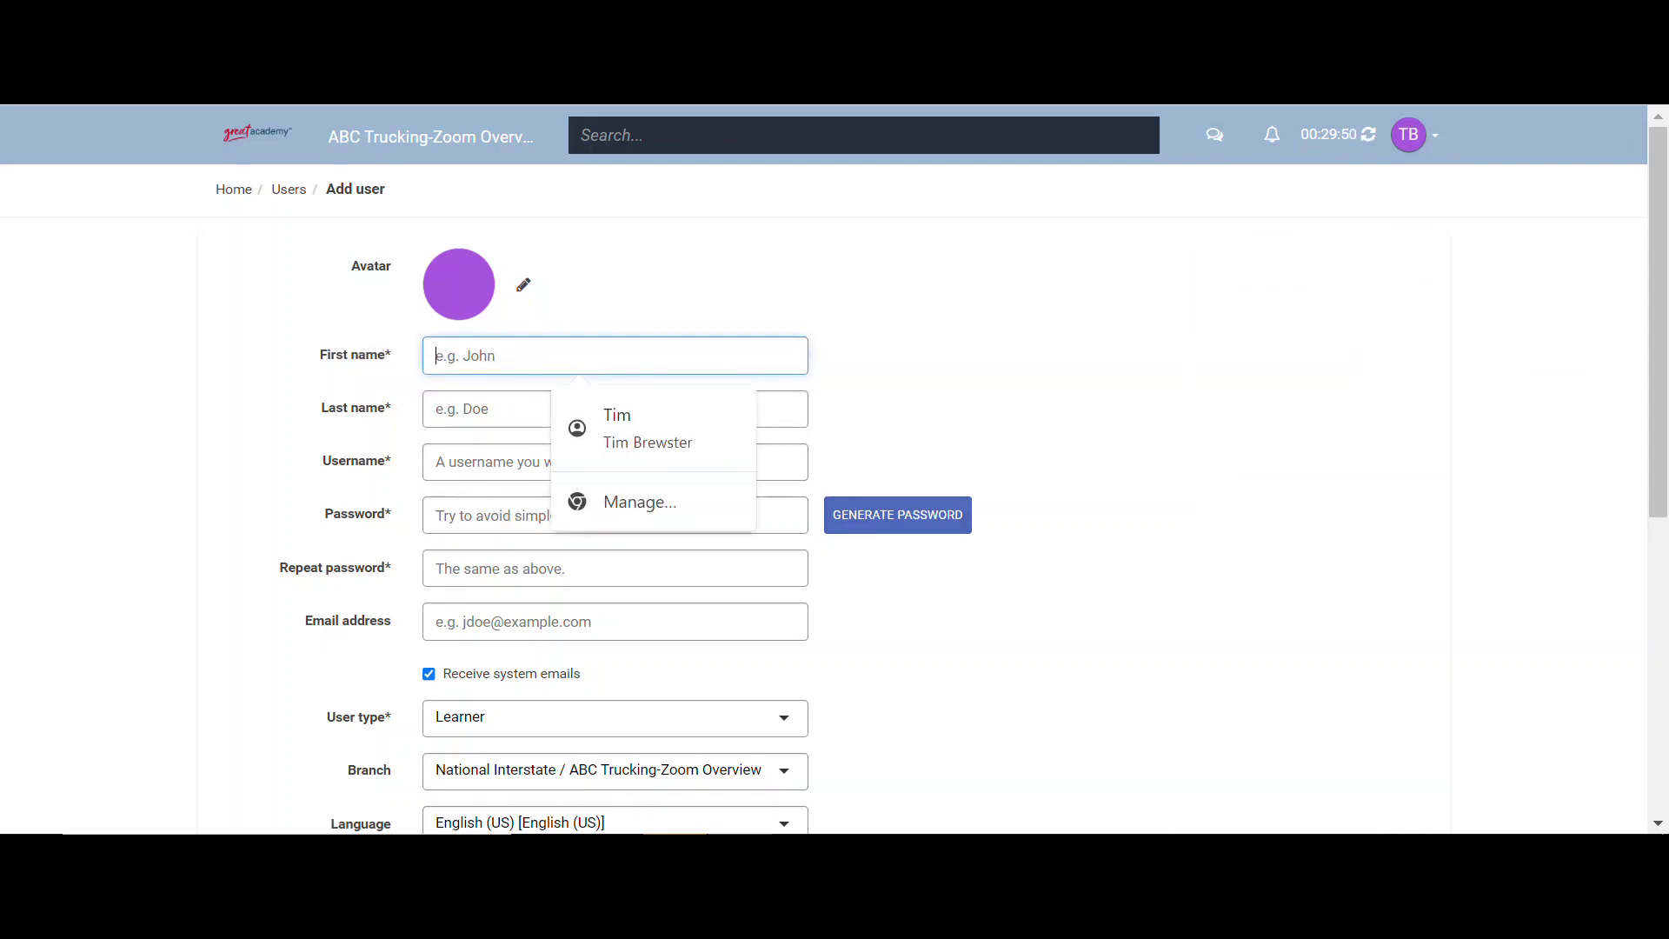
{"action": "type", "text": "John"}
{"action": "key", "text": "Tab"}
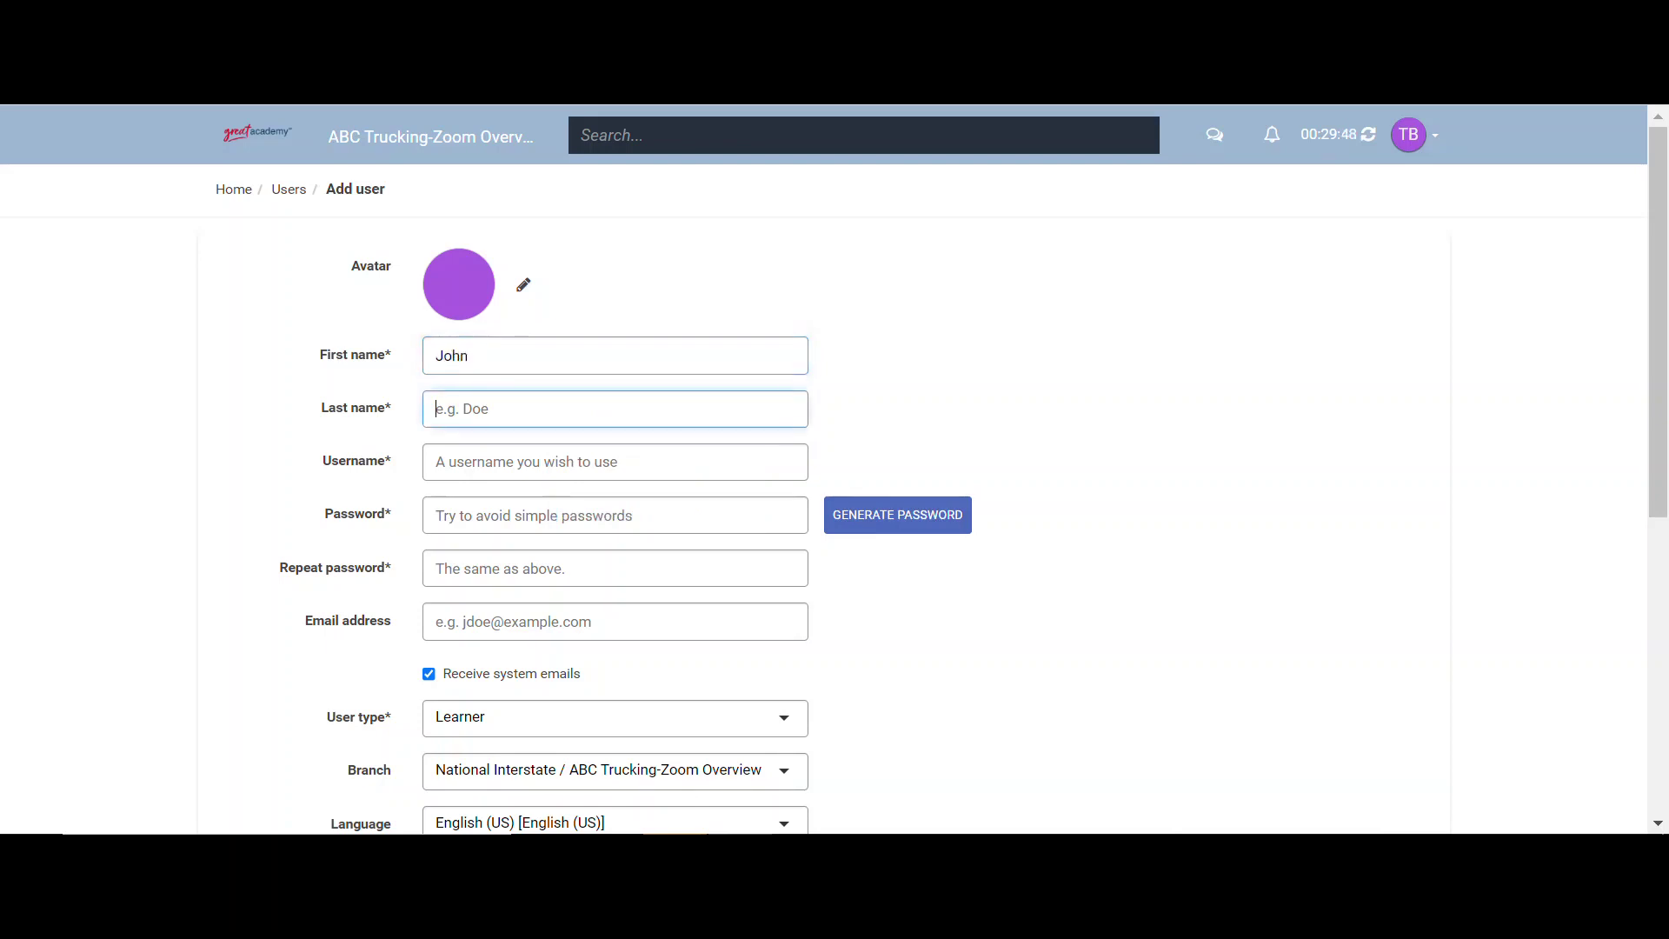
{"action": "type", "text": "Does"}
{"action": "key", "text": "Tab"}
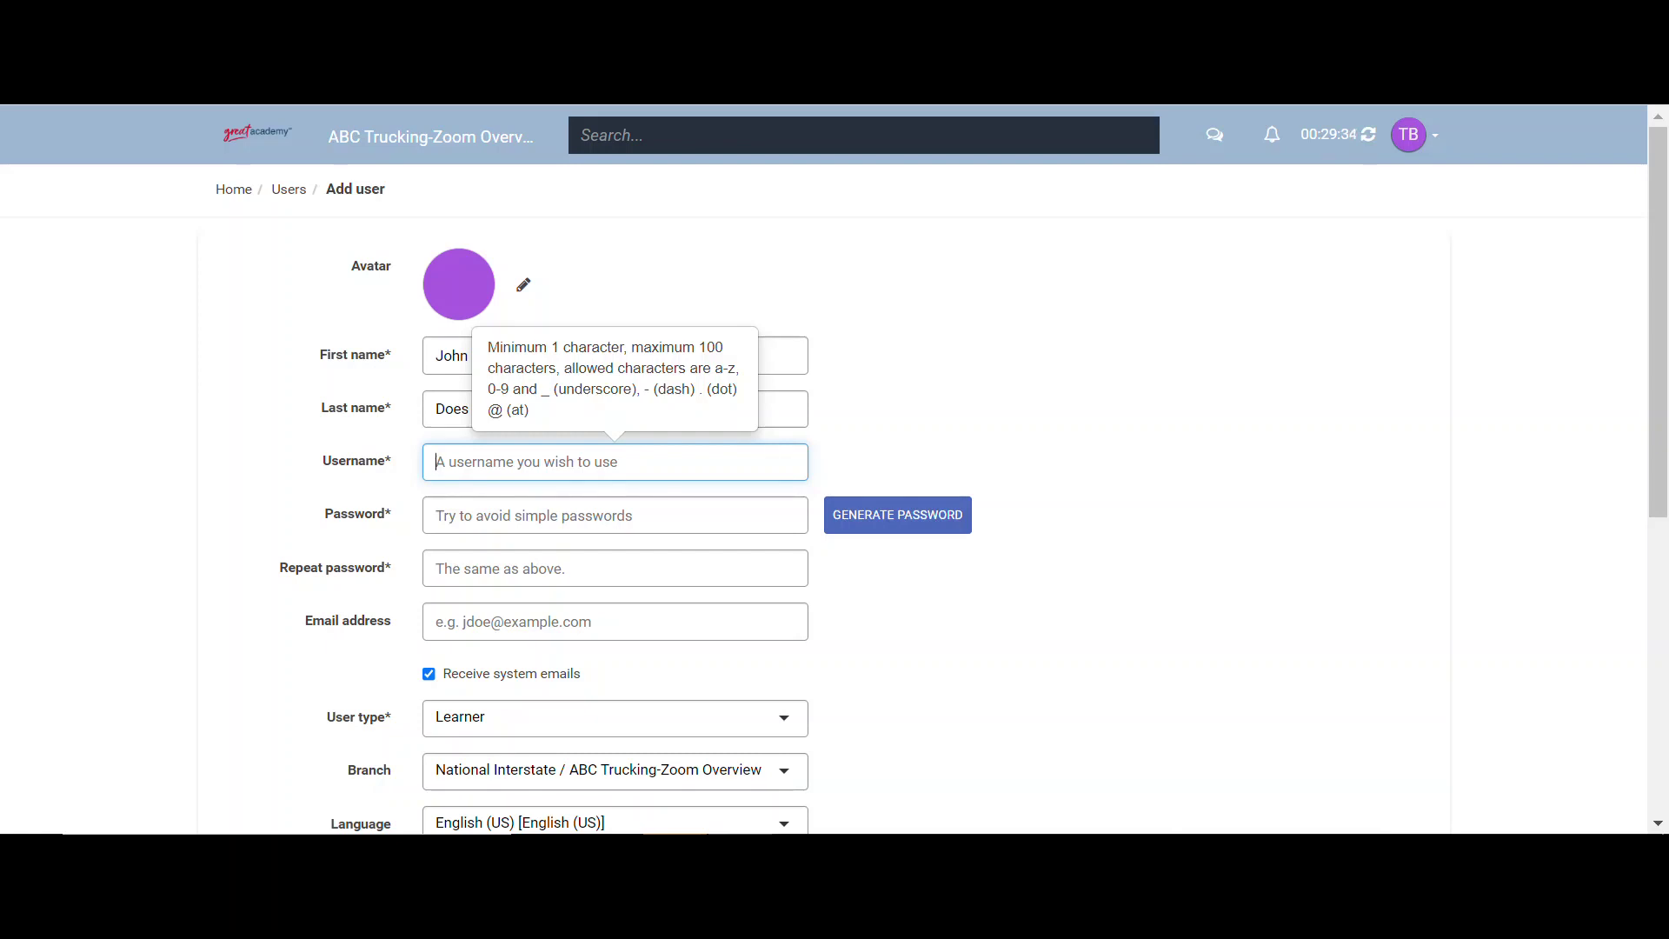
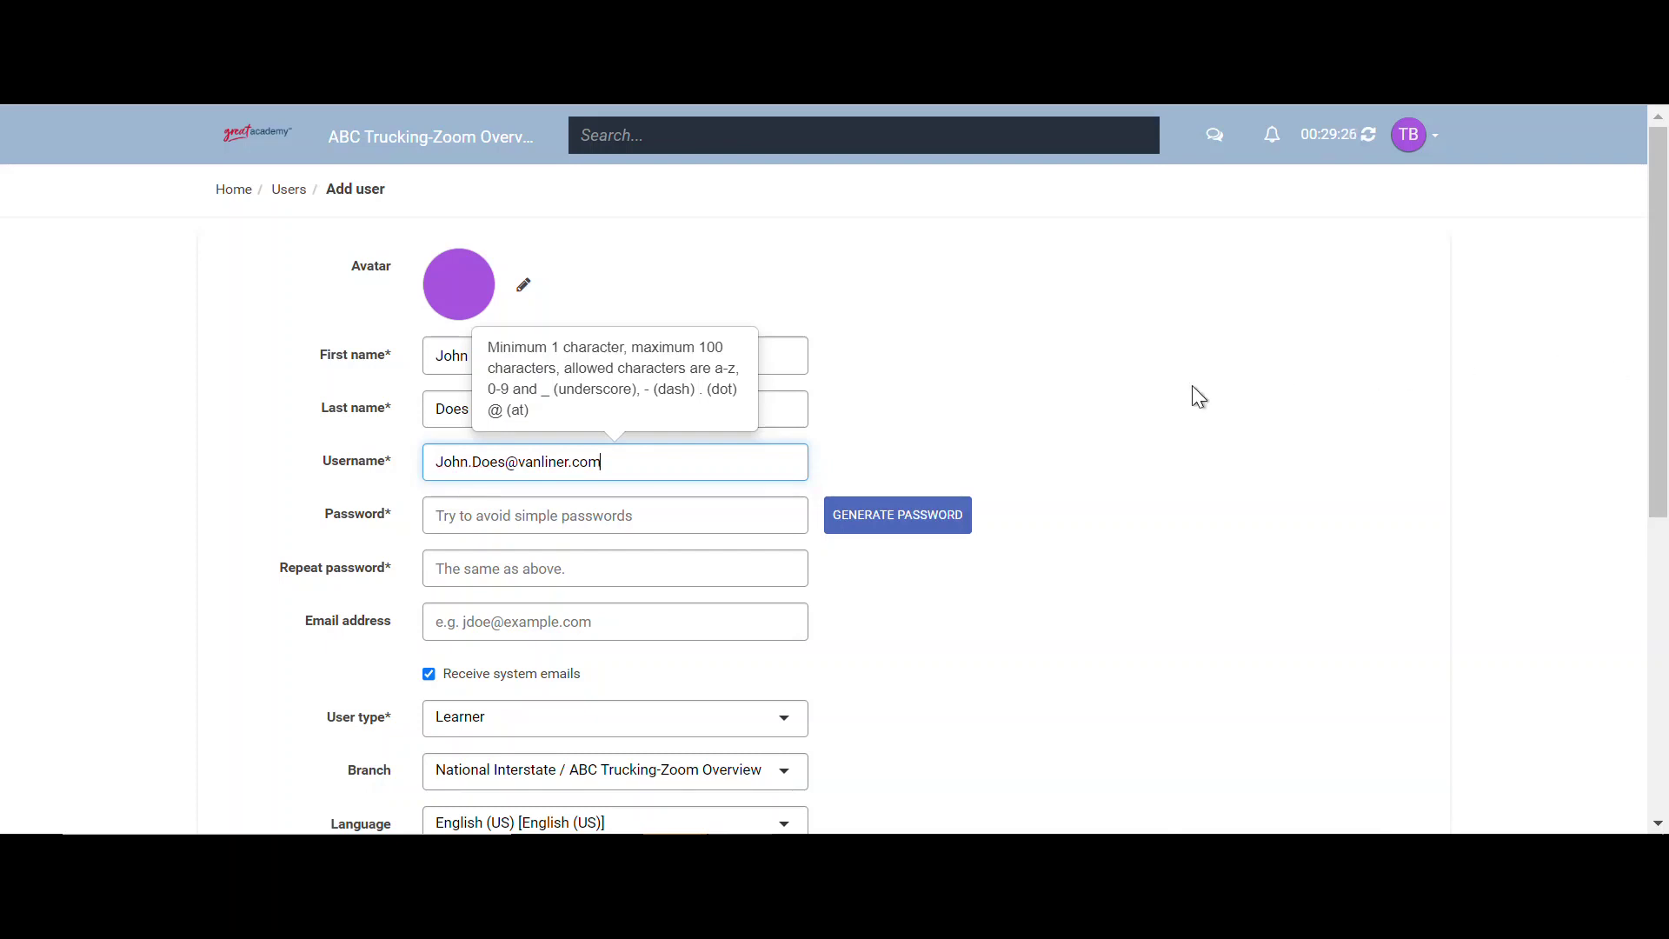
- Generate a password and copy the username into the Email address field
{"action": "left_click", "coordinate": [946, 537]}
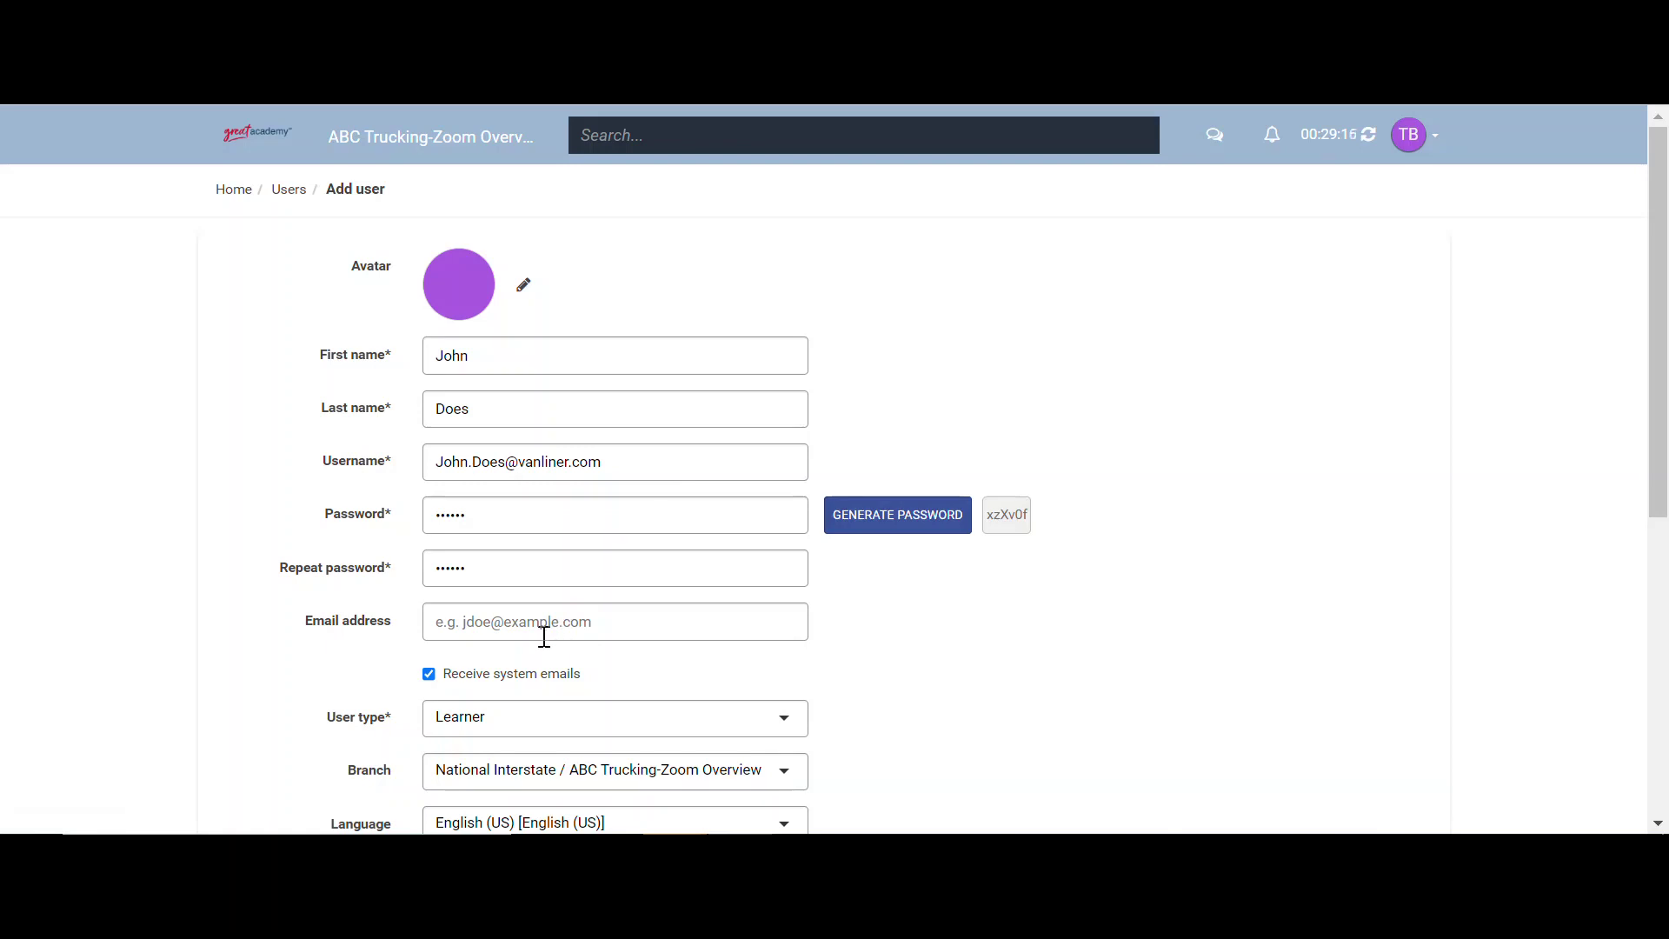
{"action": "left_click", "coordinate": [546, 467]}
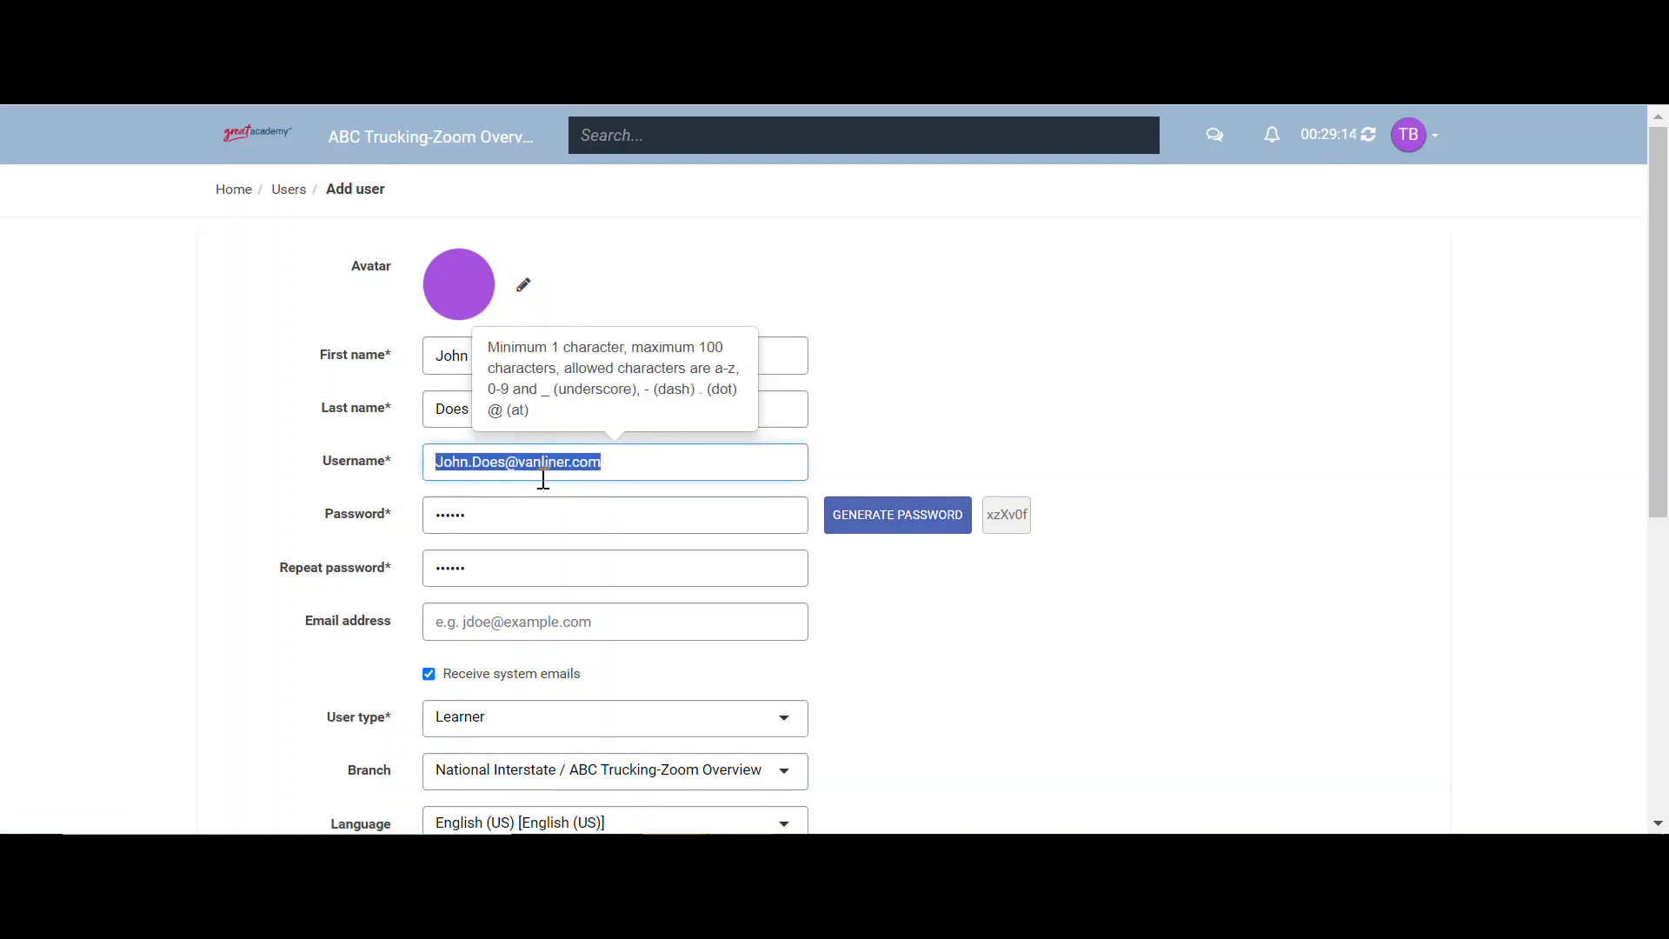
{"action": "left_click", "coordinate": [498, 619]}
{"action": "key", "text": "ctrl+v"}
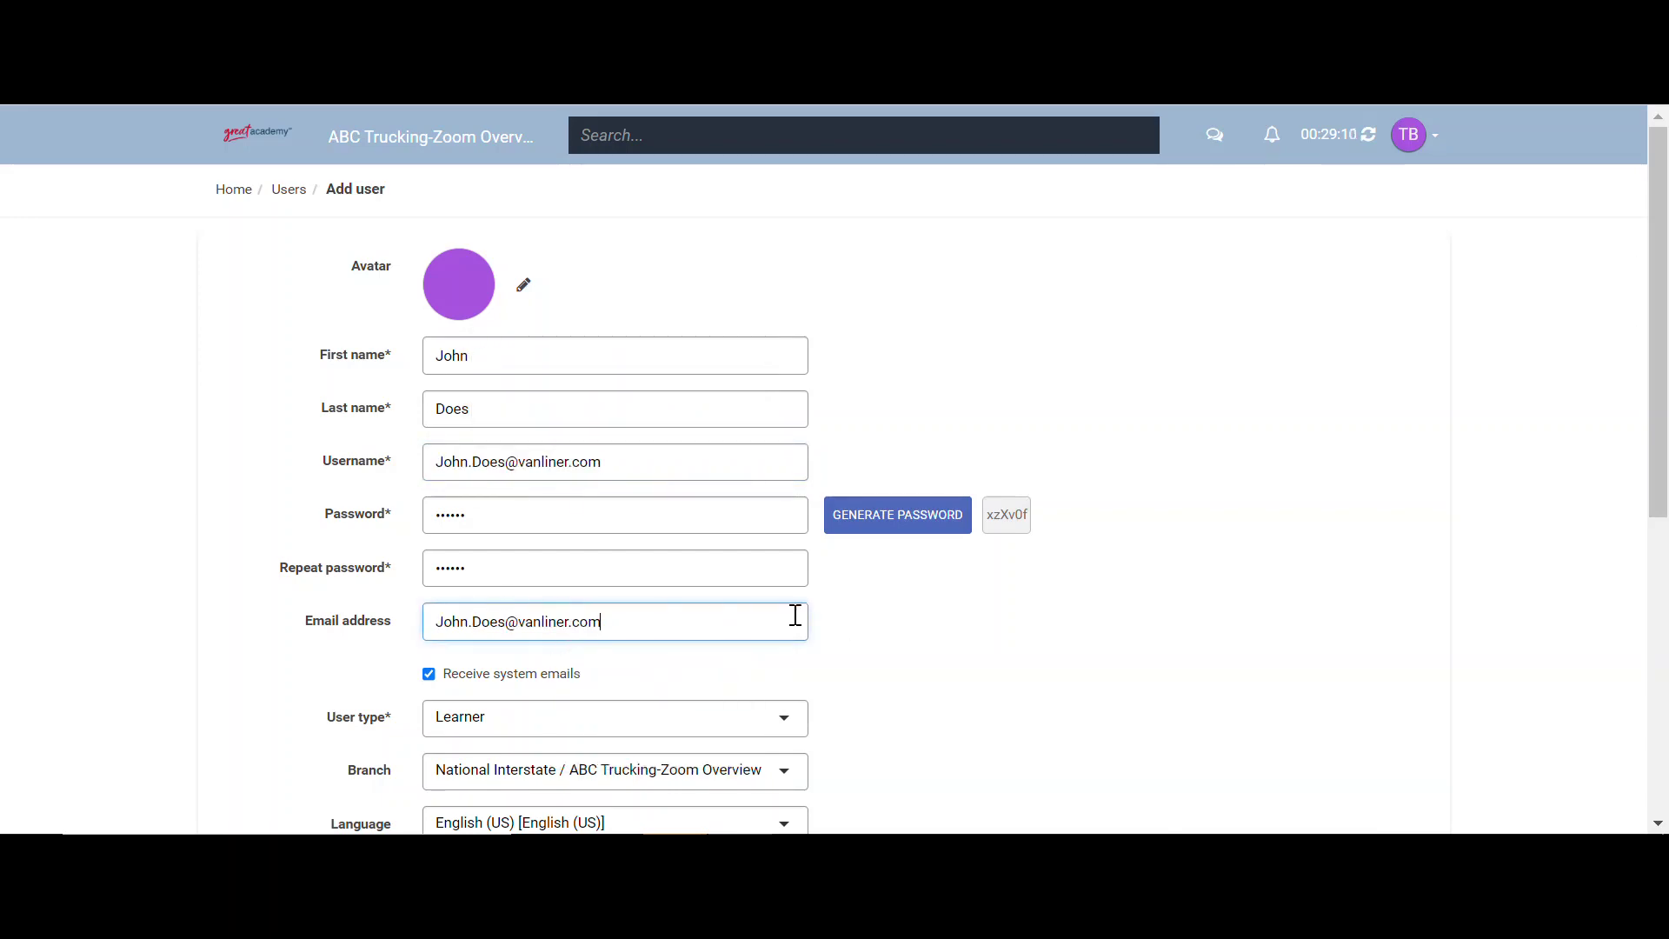
- Keep the user type as Learner and add the account to the ABC Trucking-Zoom Overview branch
{"action": "scroll", "coordinate": [463, 511], "scroll_direction": "down", "scroll_amount": 3}
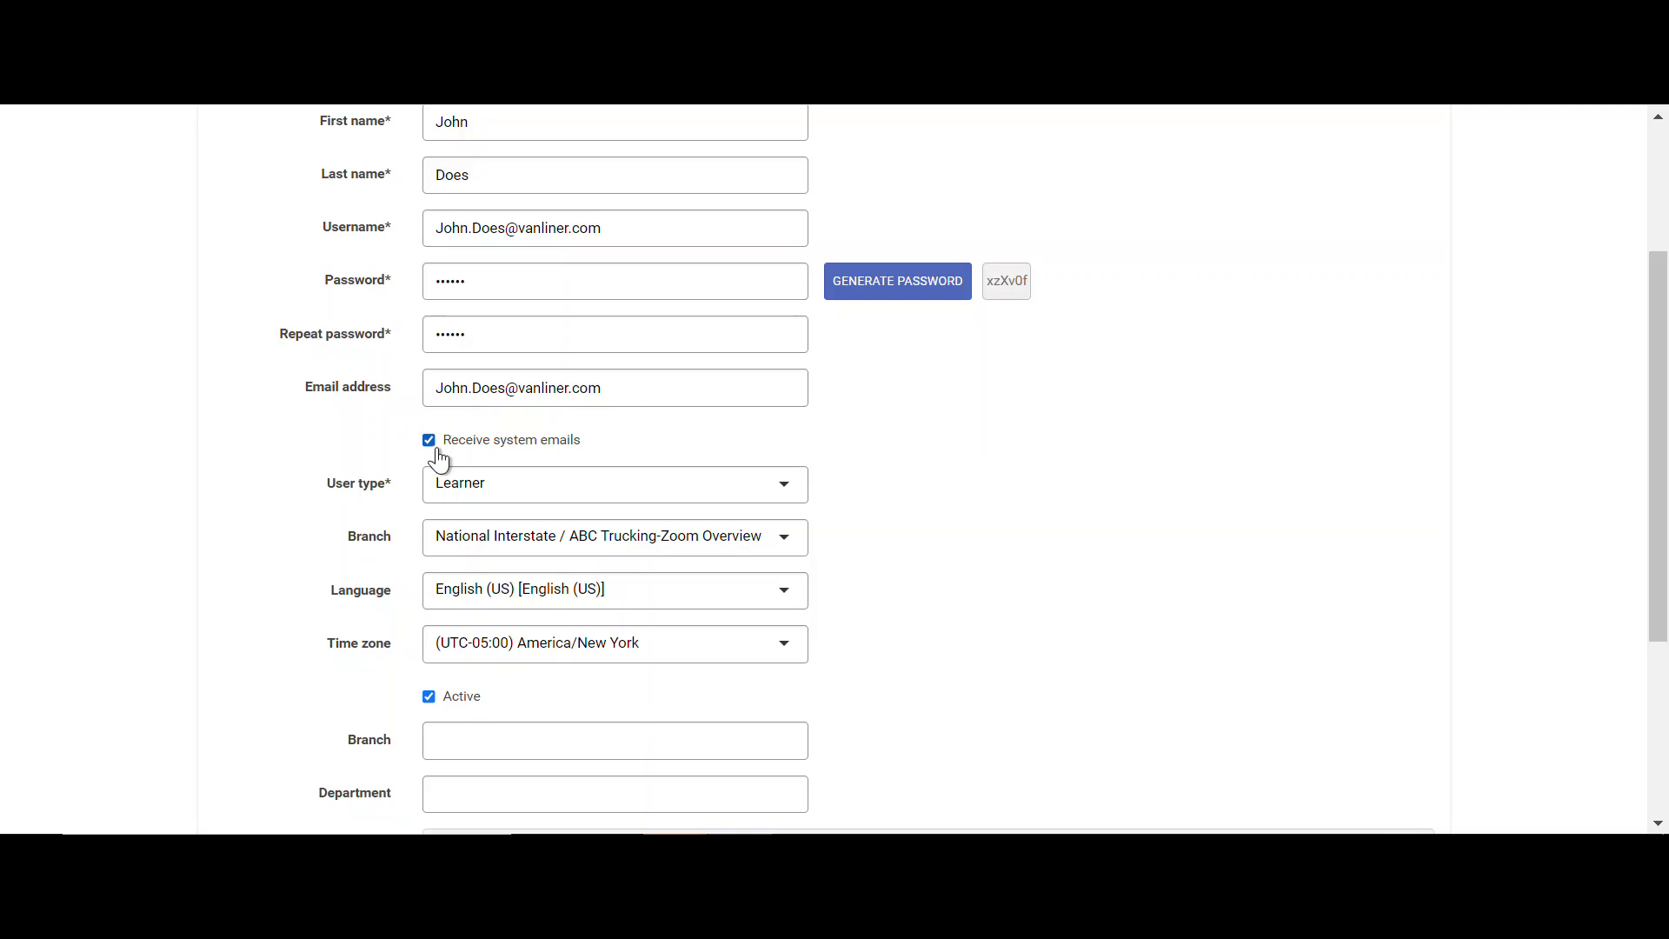
{"action": "left_click", "coordinate": [458, 486]}
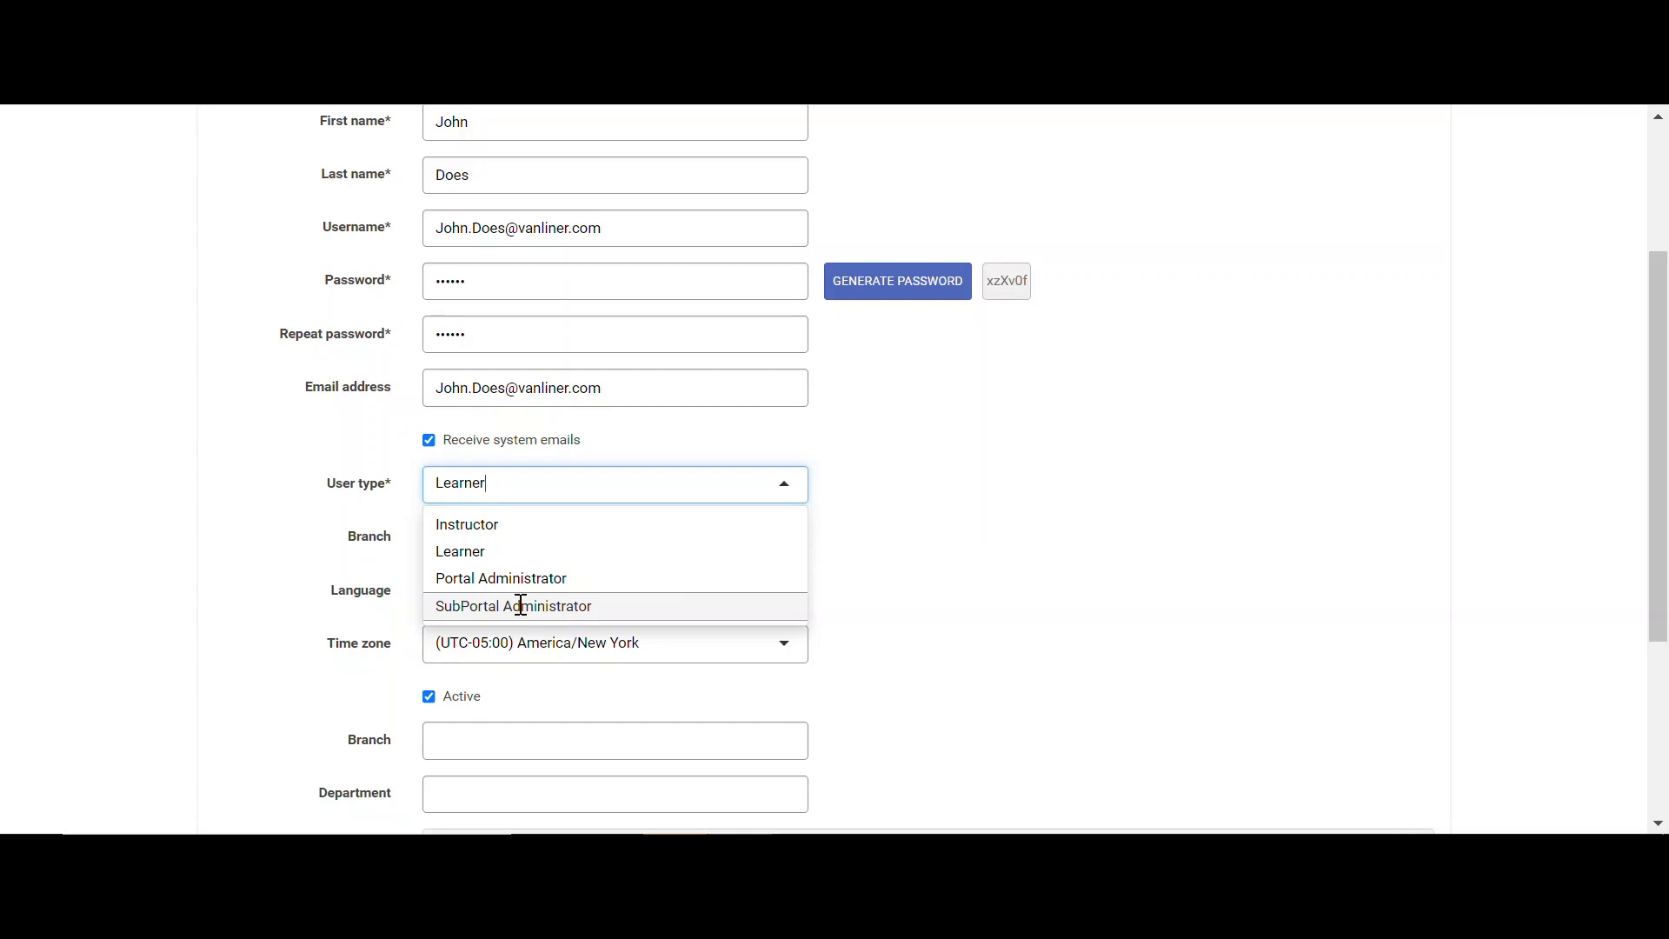
{"action": "left_click", "coordinate": [533, 555]}
{"action": "scroll", "coordinate": [1078, 582], "scroll_direction": "down", "scroll_amount": 2}
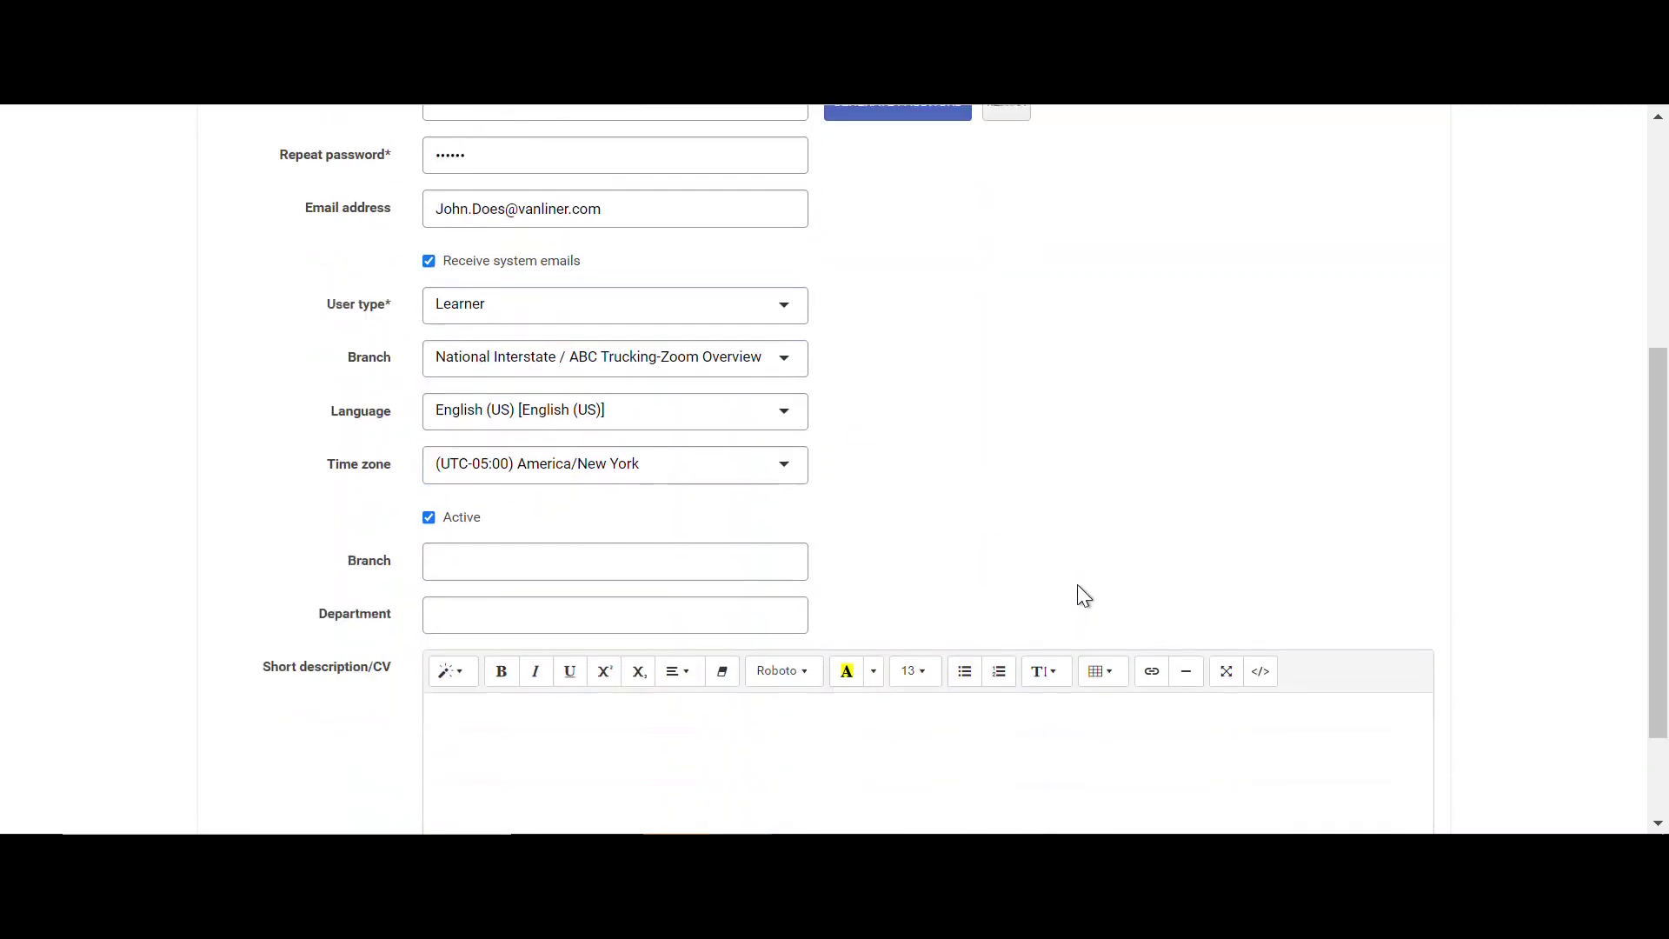
{"action": "scroll", "coordinate": [1077, 596], "scroll_direction": "down", "scroll_amount": 2}
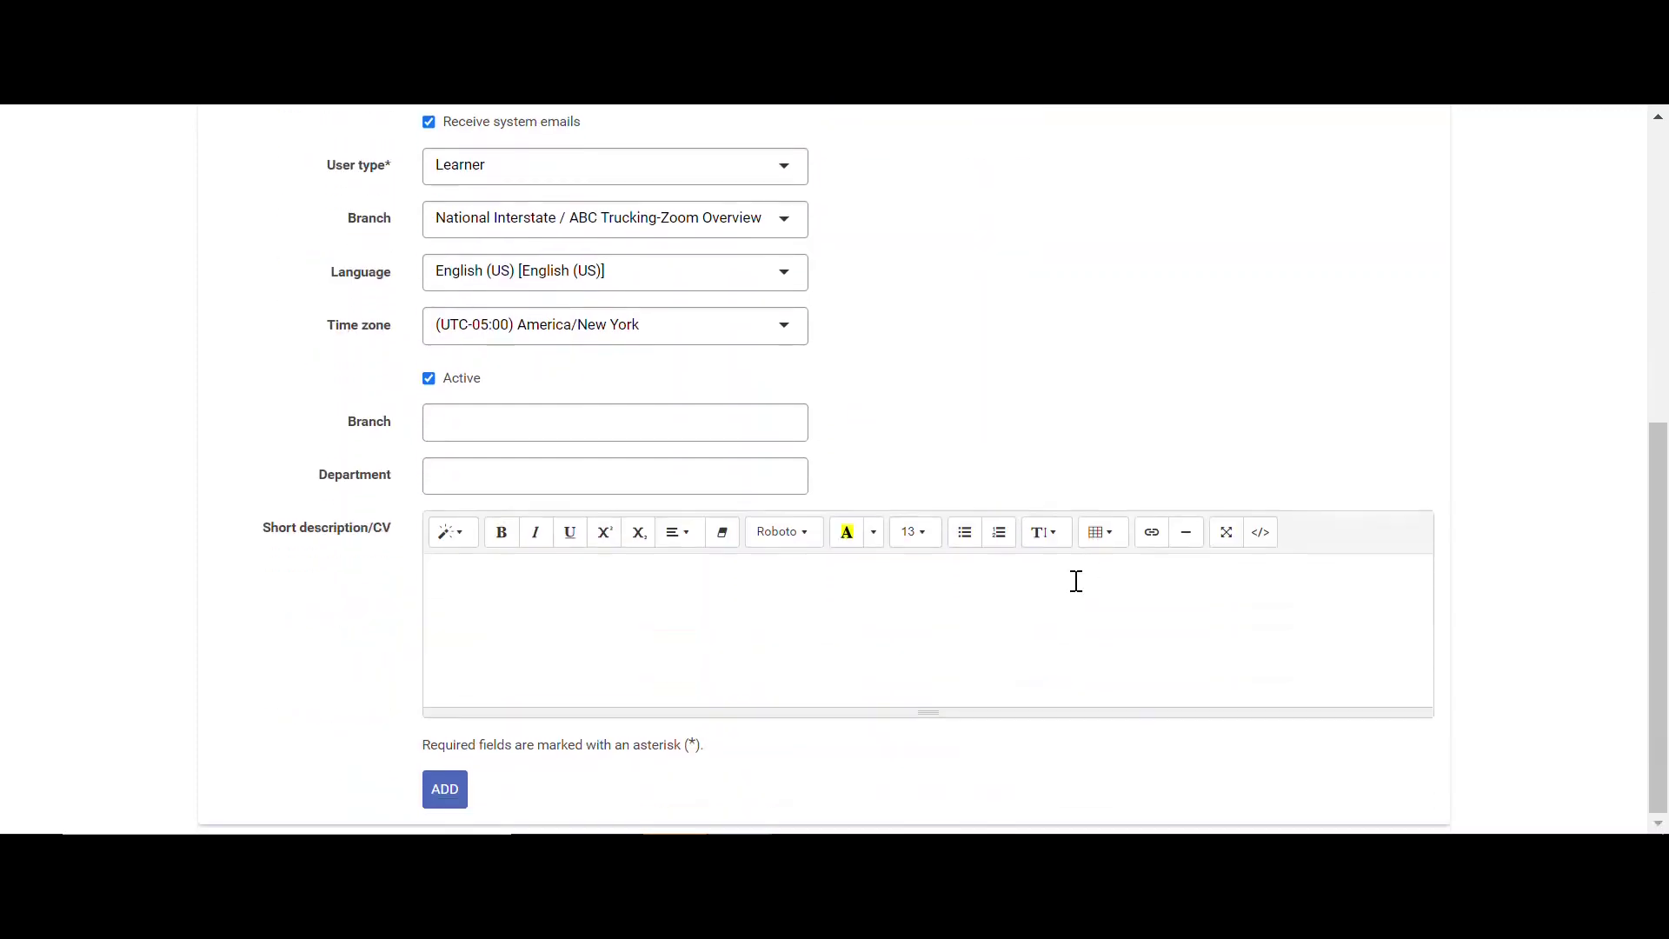
{"action": "left_click", "coordinate": [446, 792]}
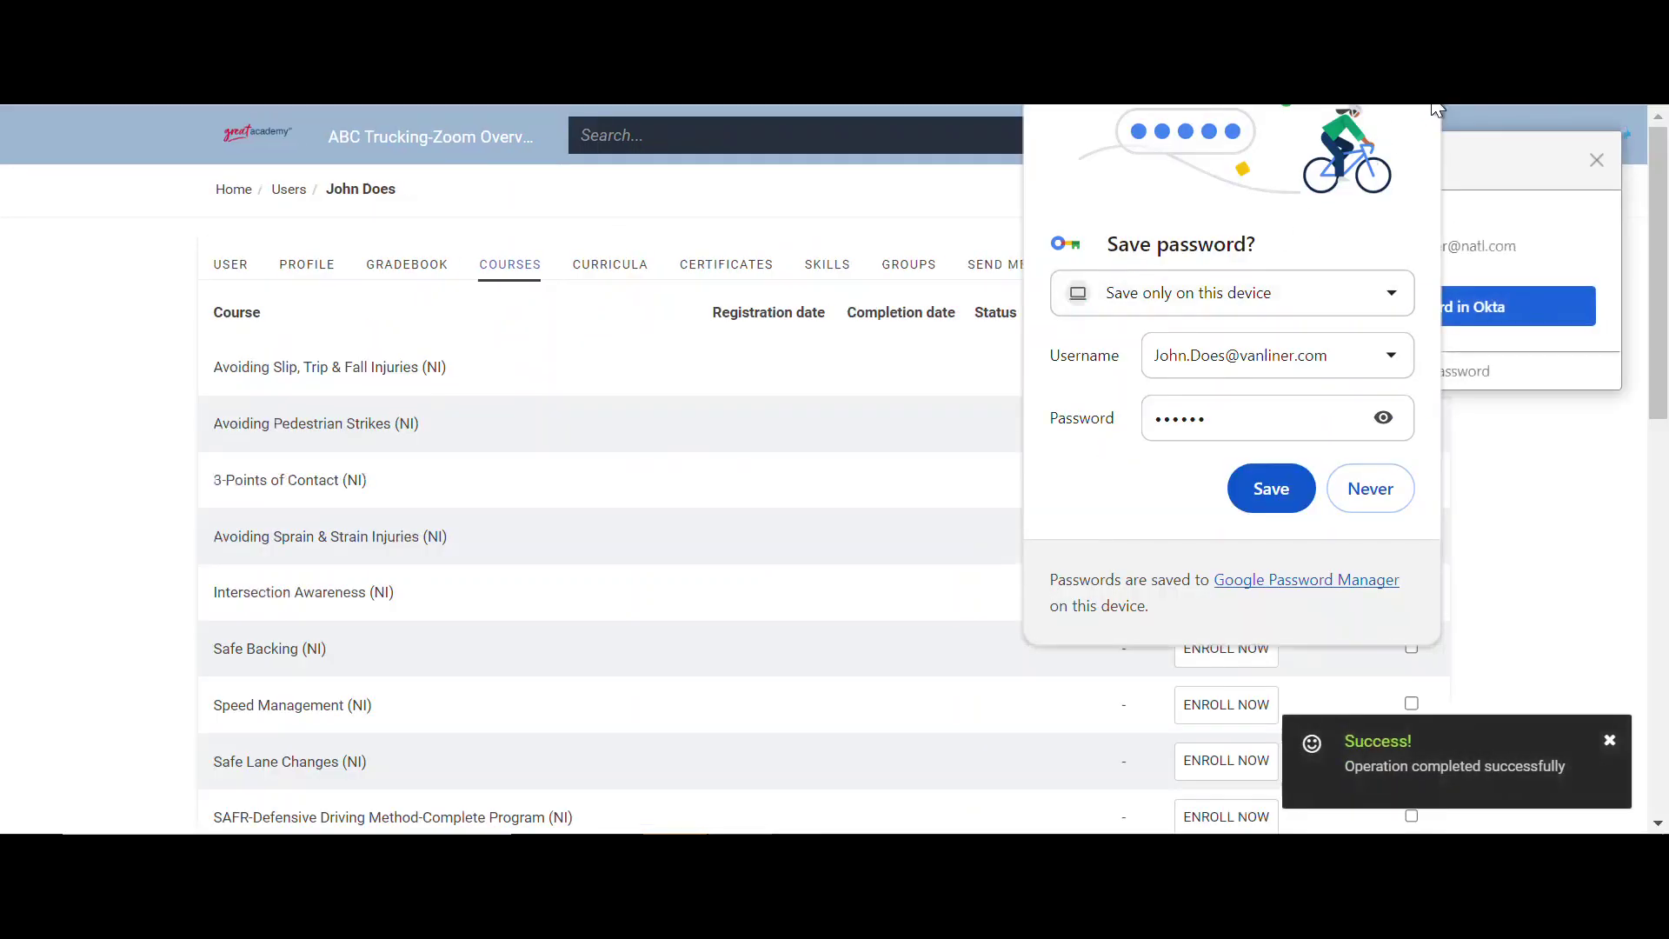
- Close the save-password prompts and open the Users list from the Home dashboard
{"action": "left_click", "coordinate": [1369, 481]}
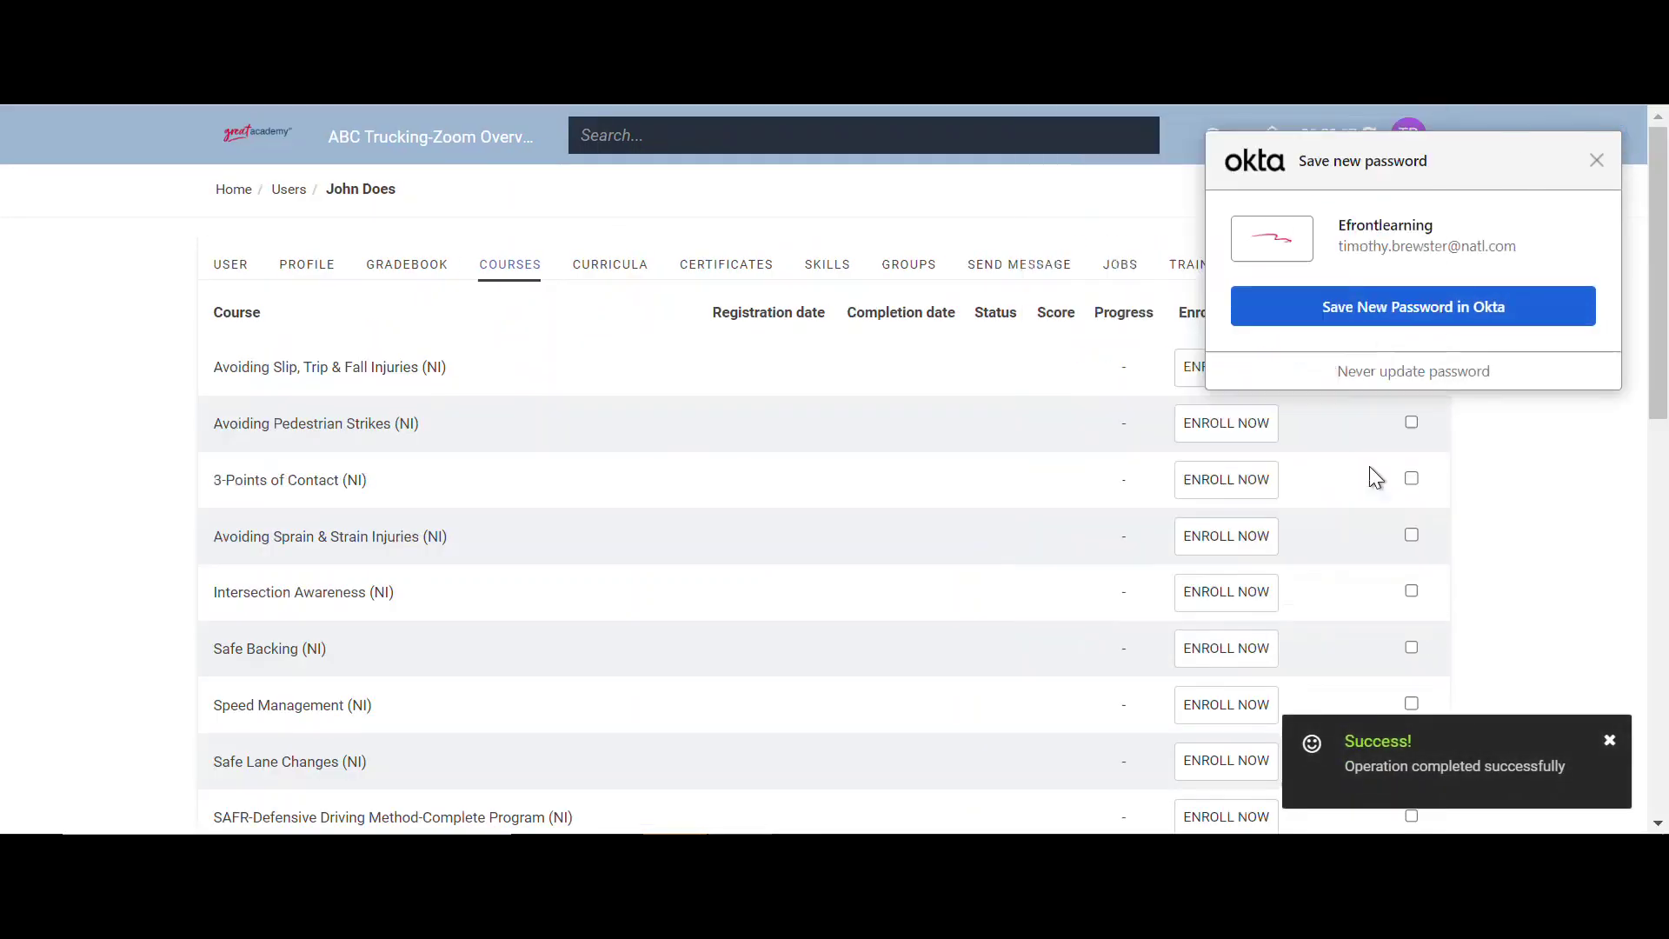
{"action": "left_click", "coordinate": [1600, 163]}
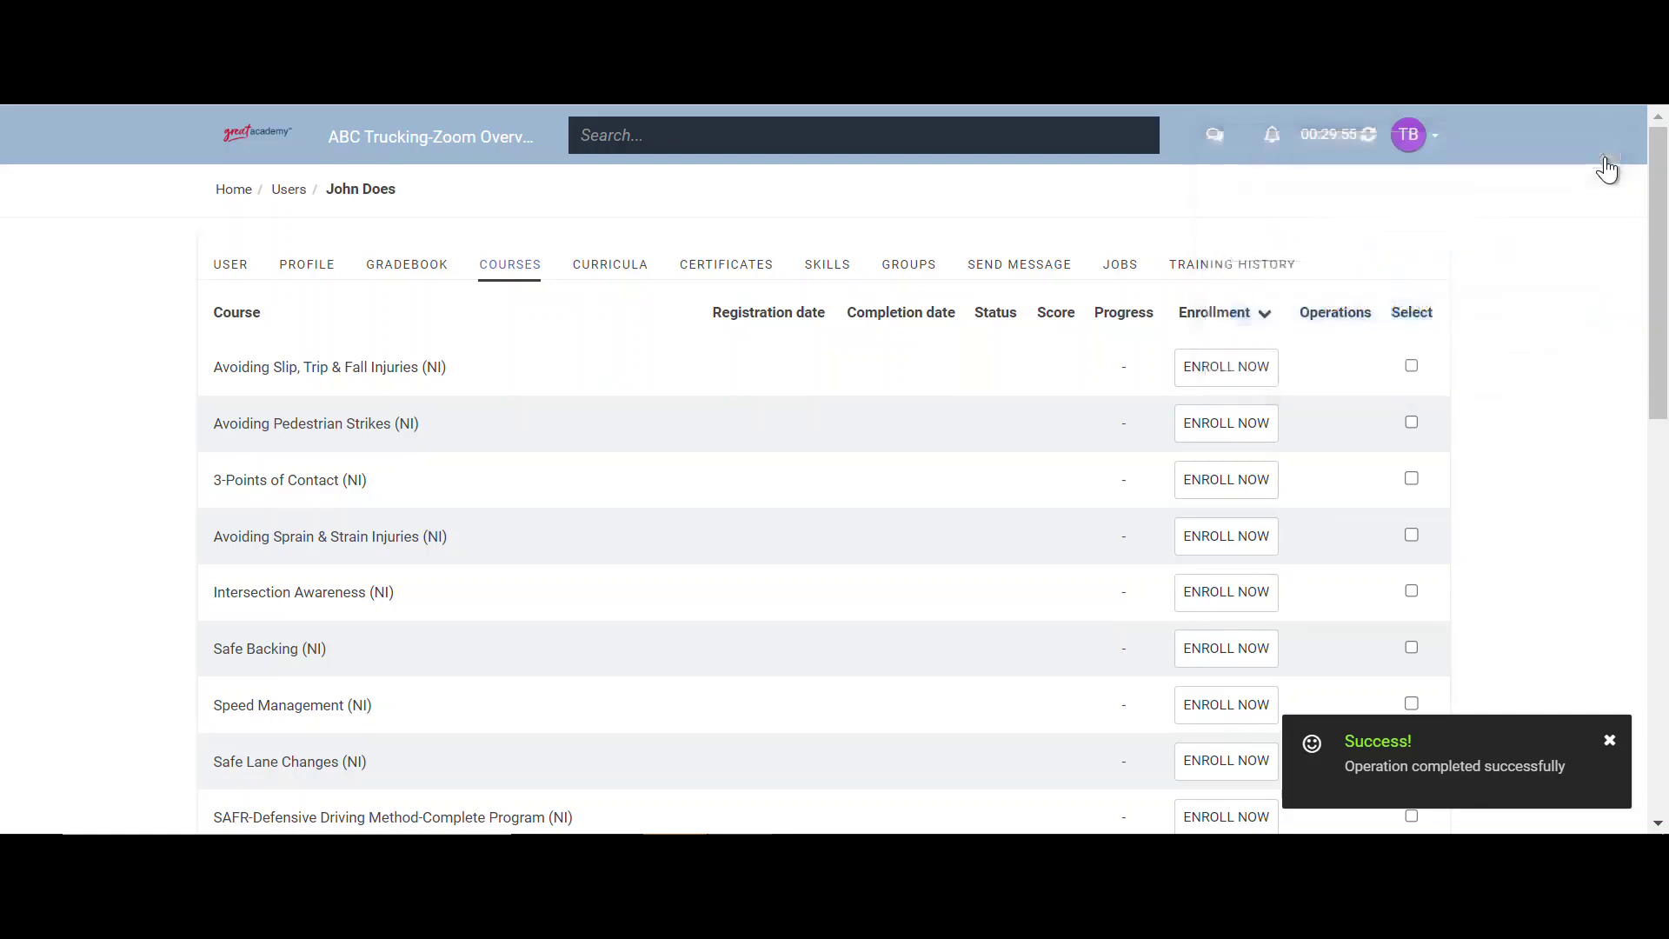
{"action": "left_click", "coordinate": [233, 191]}
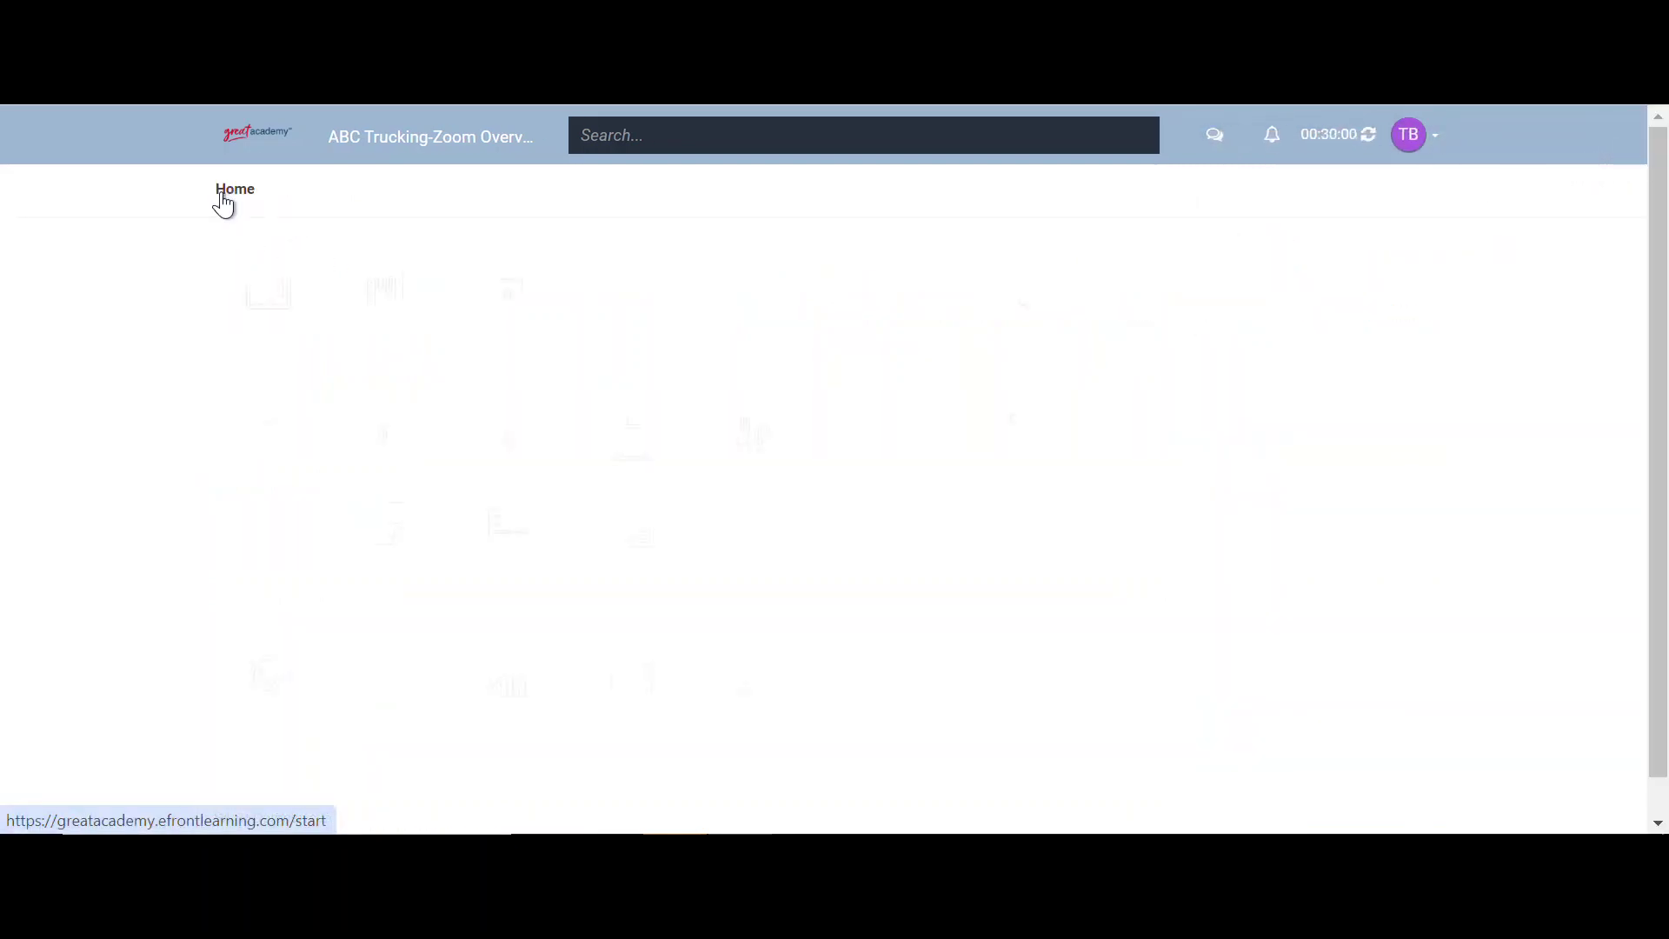
{"action": "left_click", "coordinate": [248, 439]}
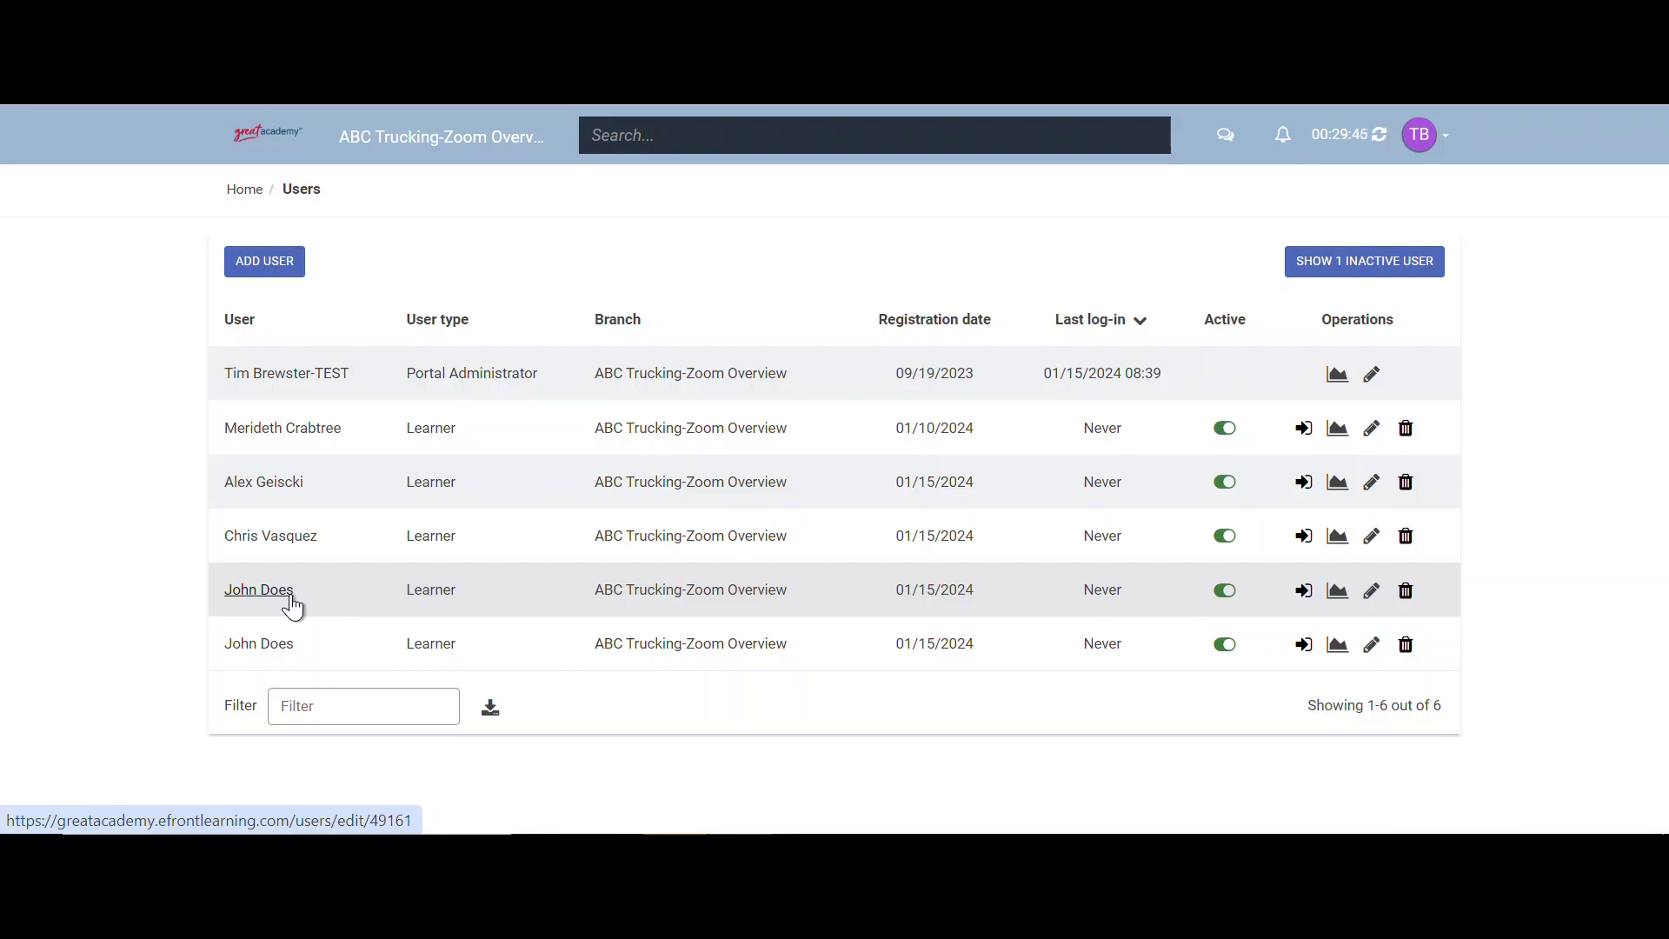
- Compare usernames on the PROFILE tabs of both same-named learners, then return Home
{"action": "left_click", "coordinate": [291, 598]}
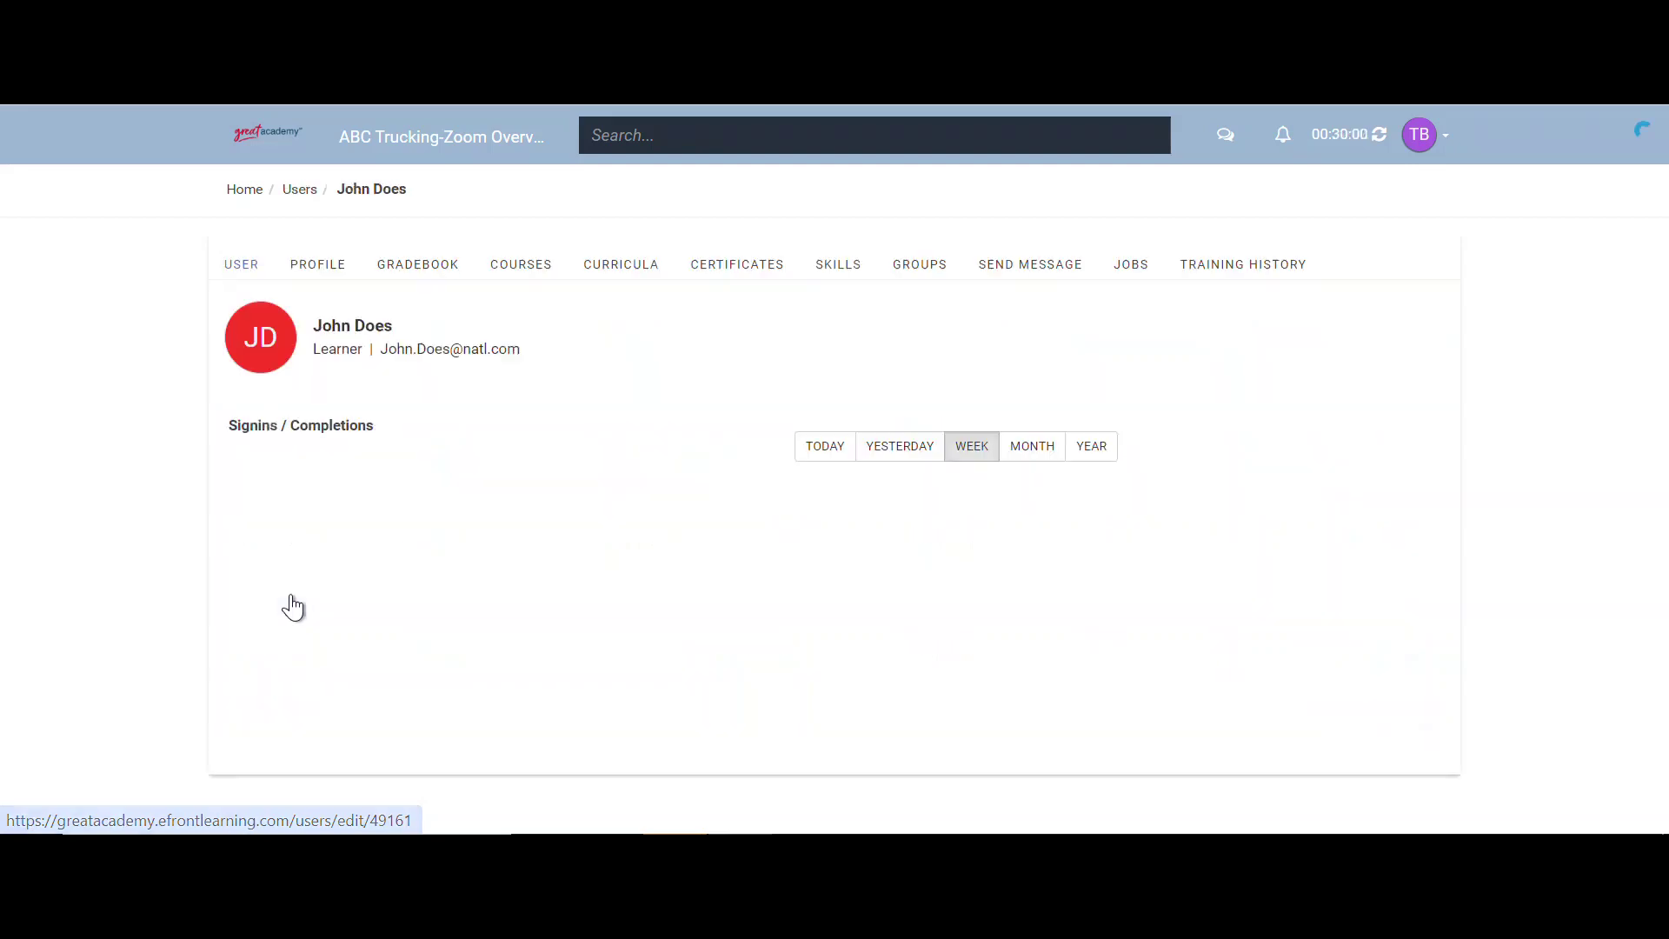
{"action": "left_click", "coordinate": [309, 265]}
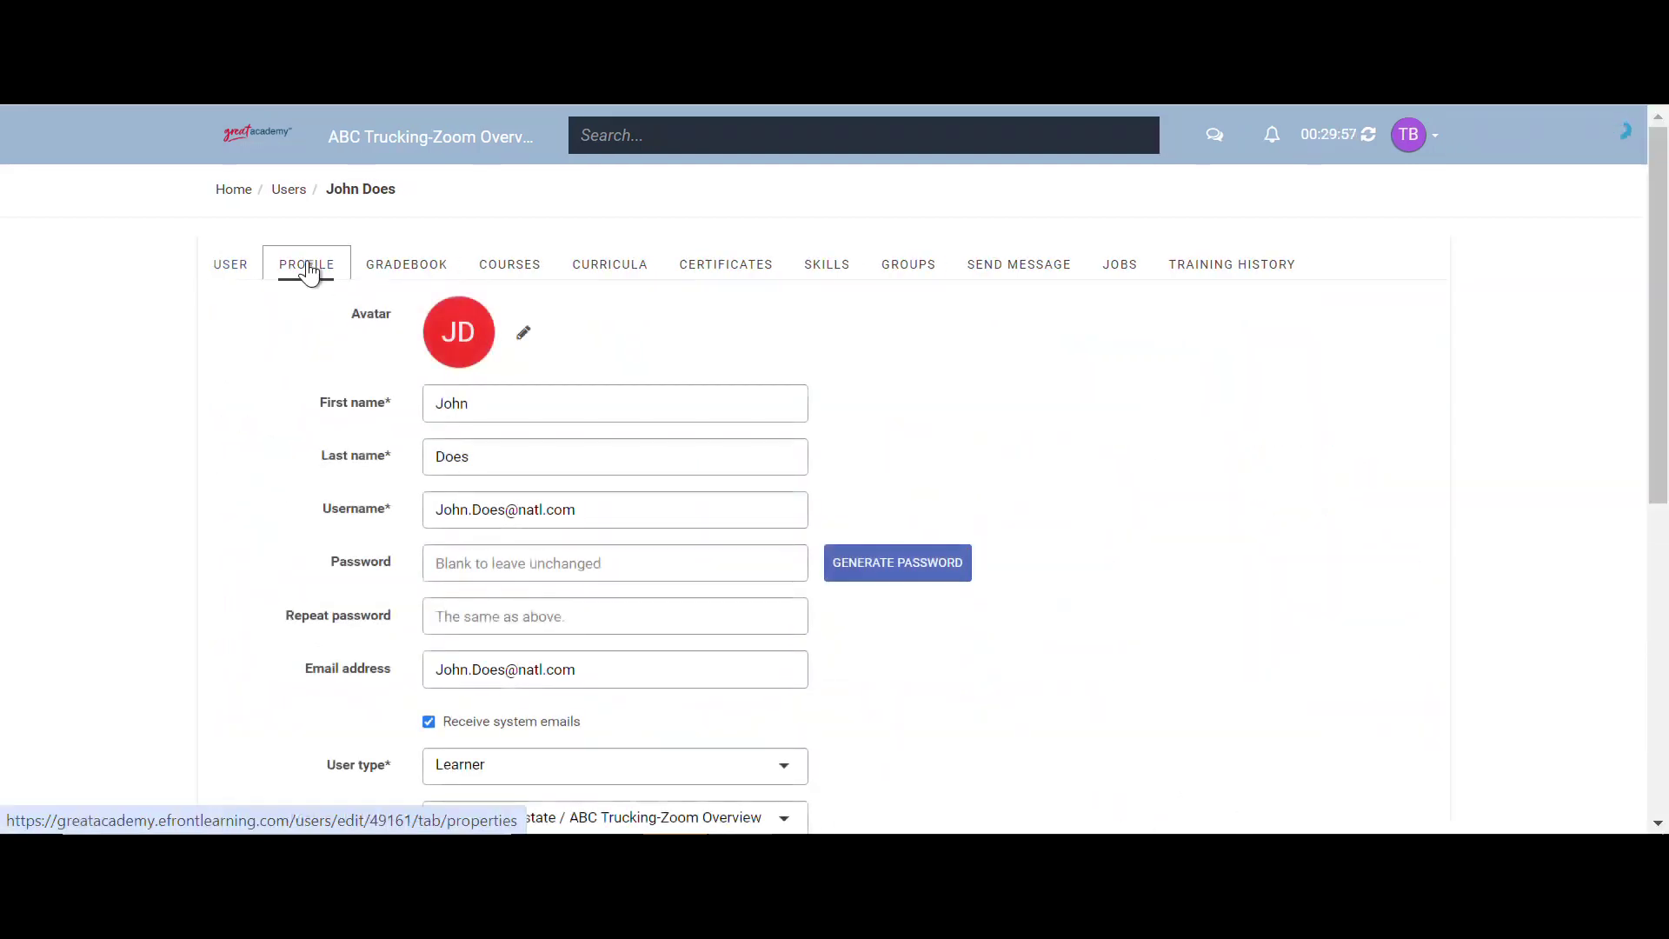
{"action": "scroll", "coordinate": [300, 343], "scroll_direction": "down", "scroll_amount": 1}
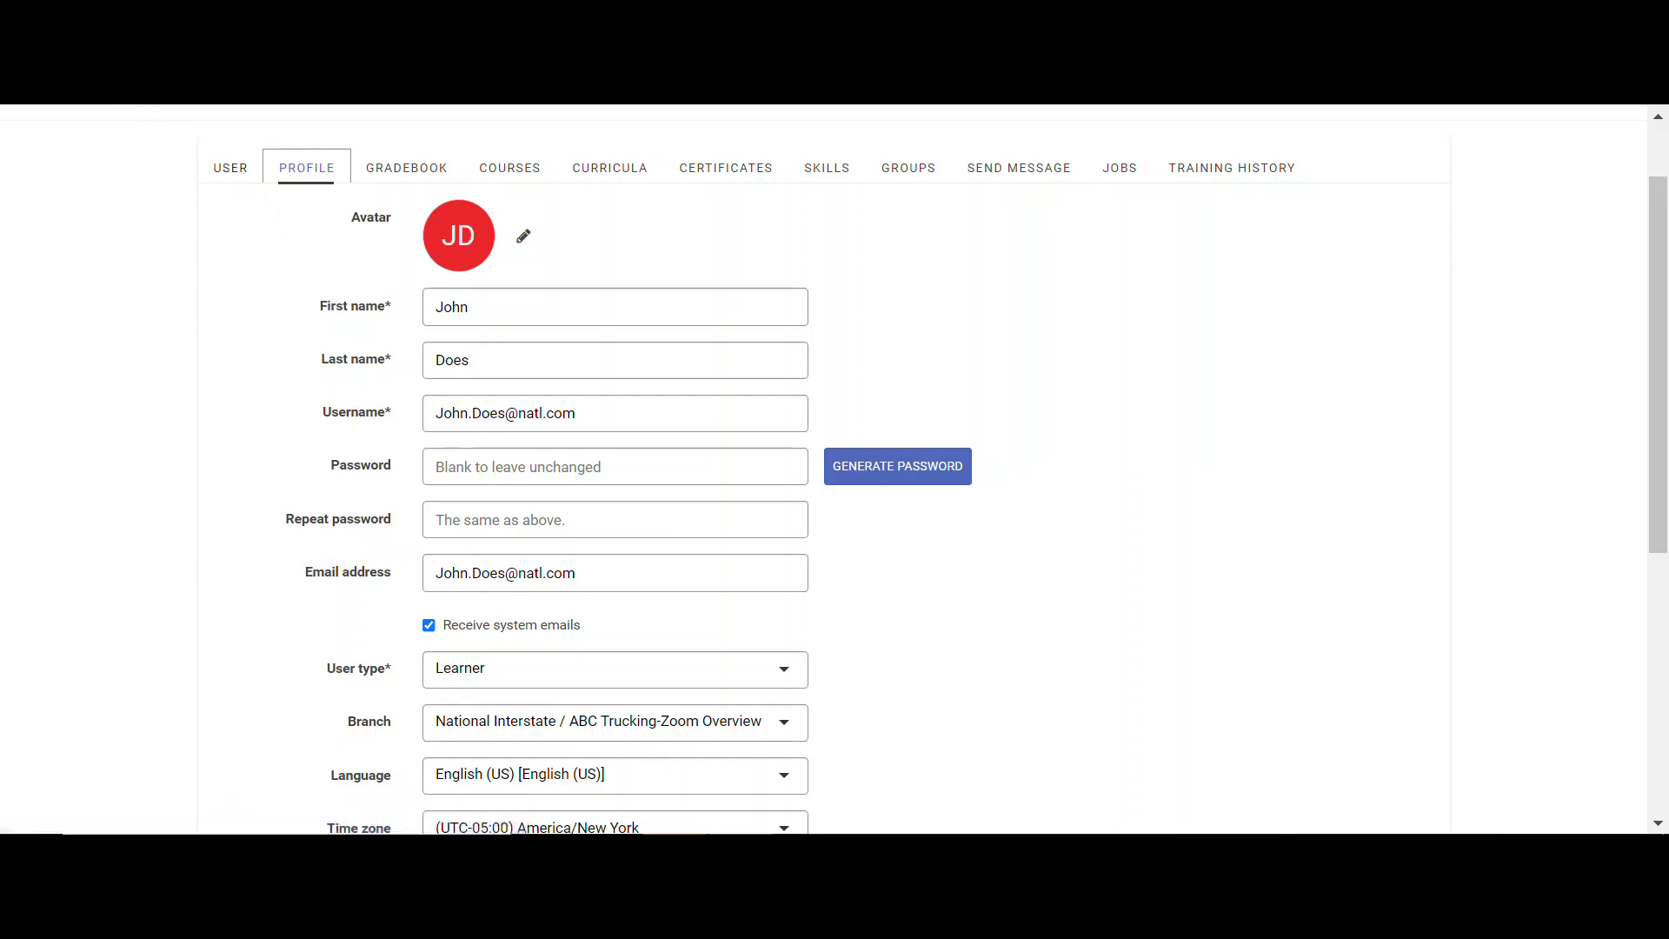
{"action": "scroll", "coordinate": [835, 470], "scroll_direction": "up", "scroll_amount": 1}
{"action": "key", "text": "alt+Left"}
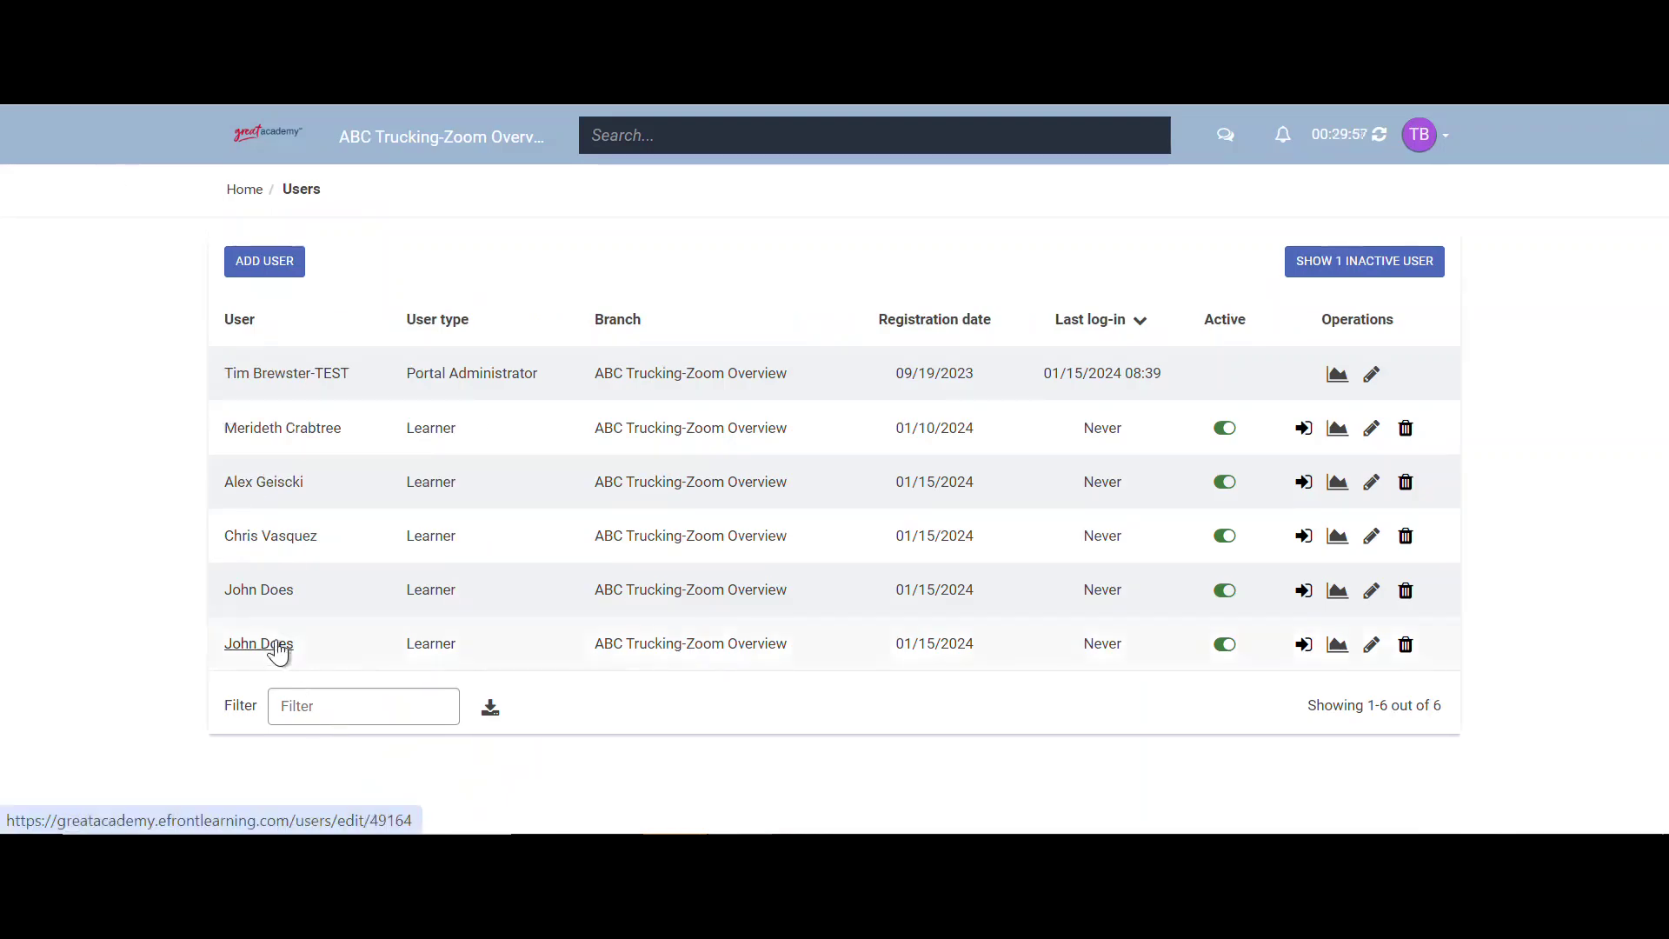
{"action": "left_click", "coordinate": [277, 647]}
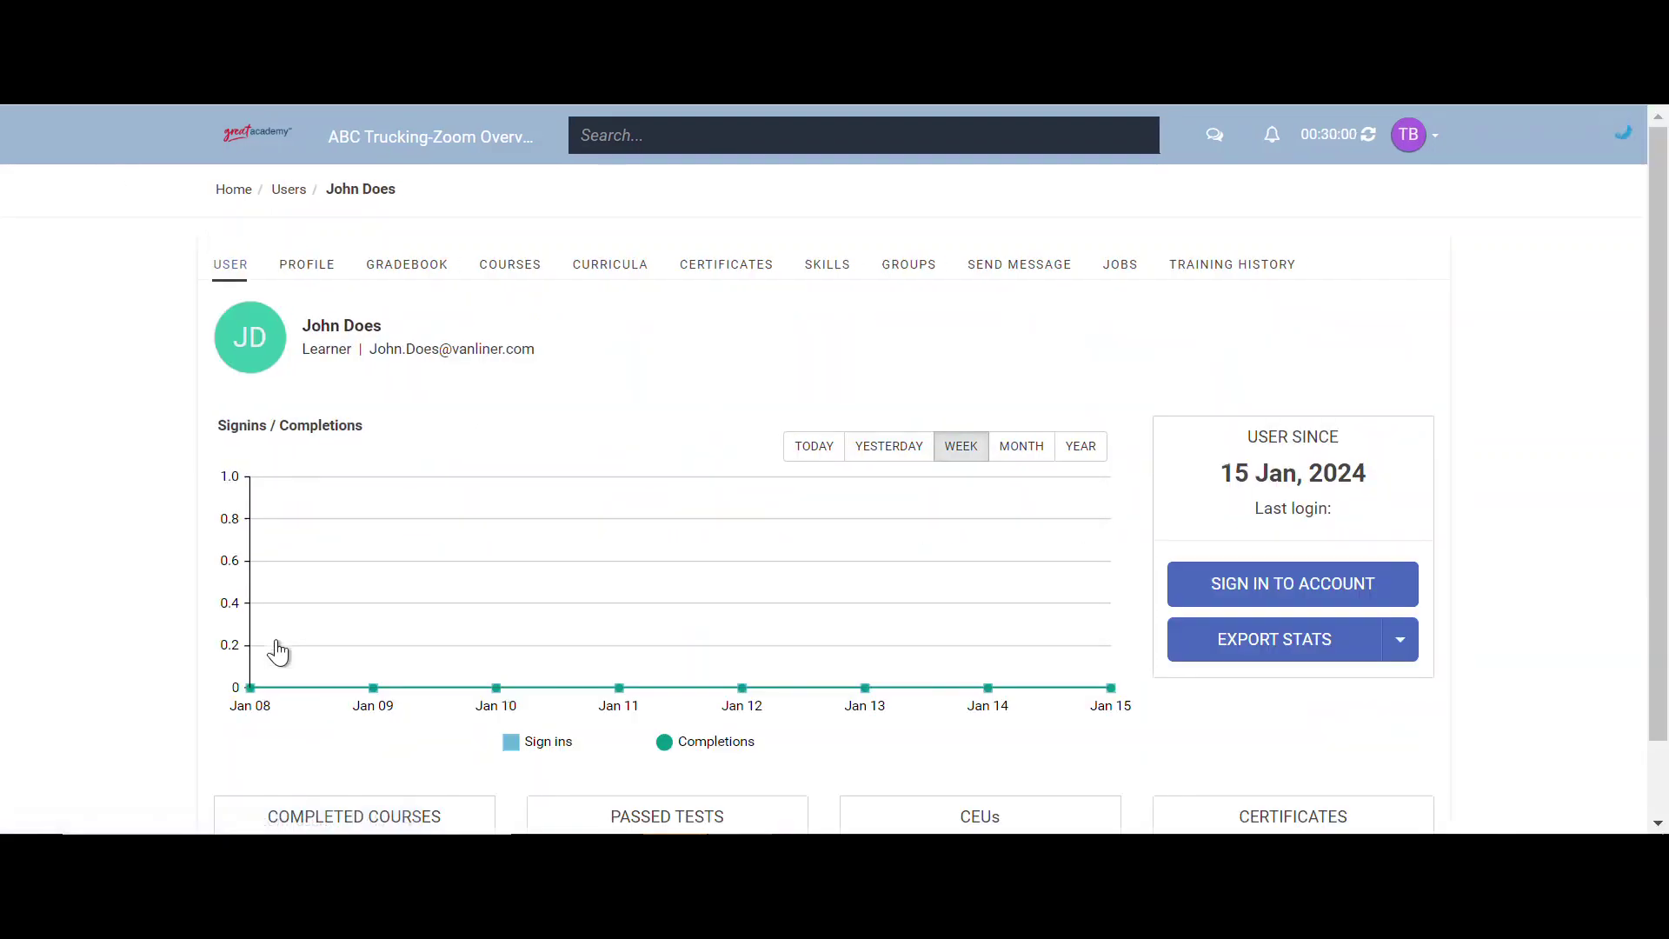
{"action": "left_click", "coordinate": [337, 266]}
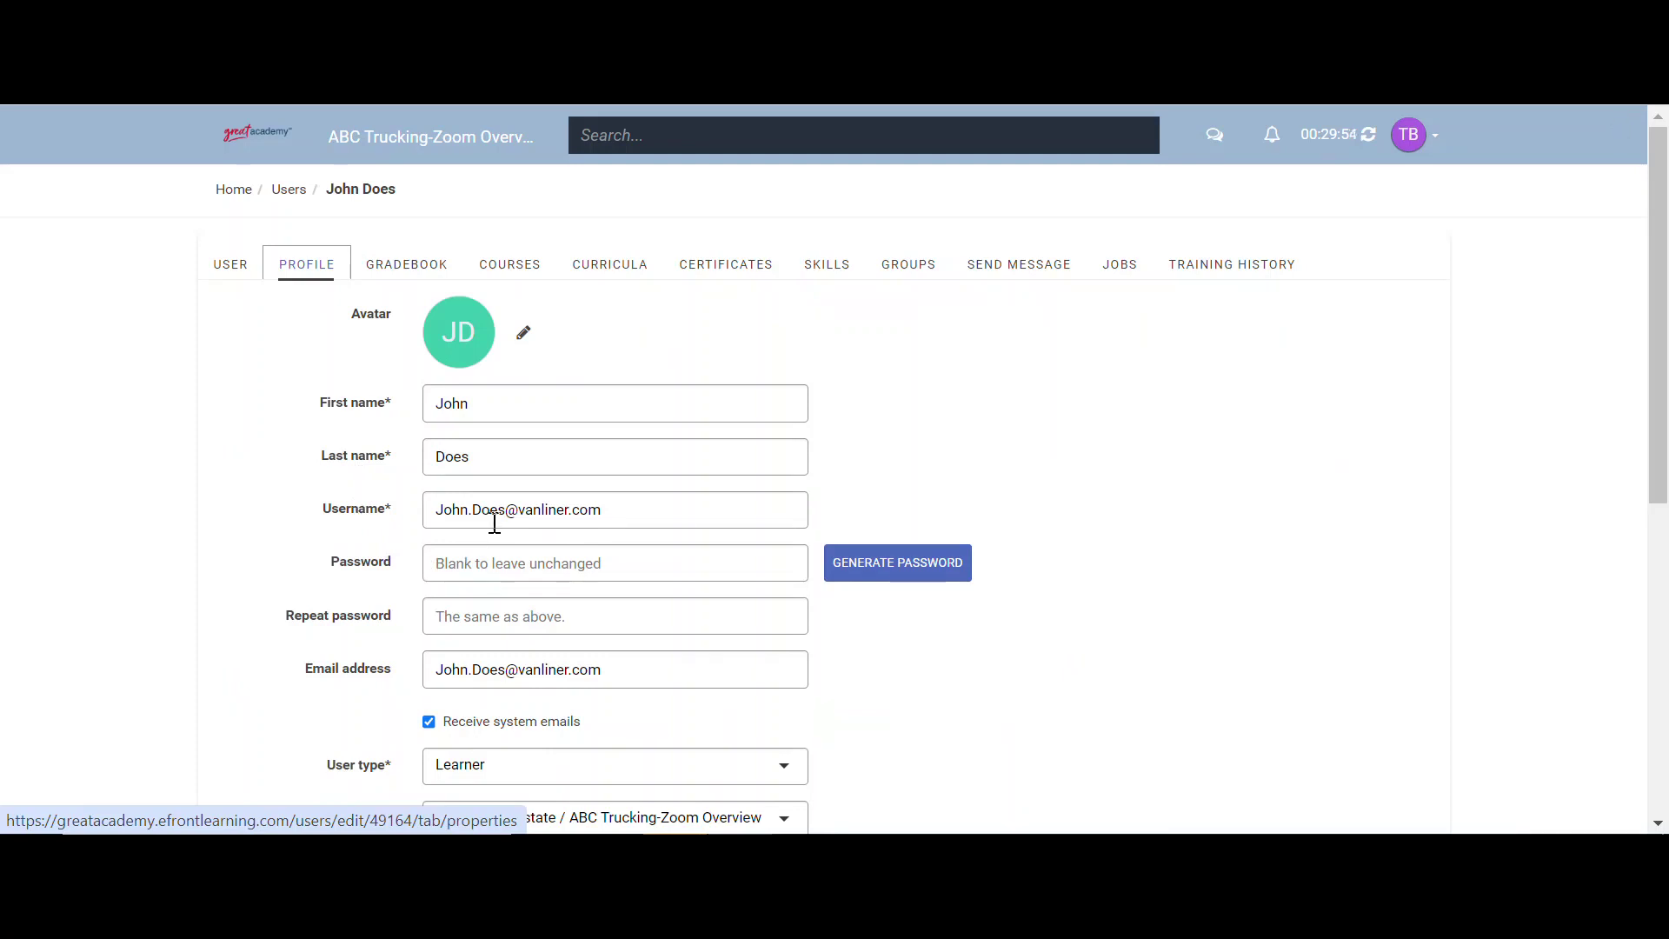
{"action": "left_click", "coordinate": [233, 193]}
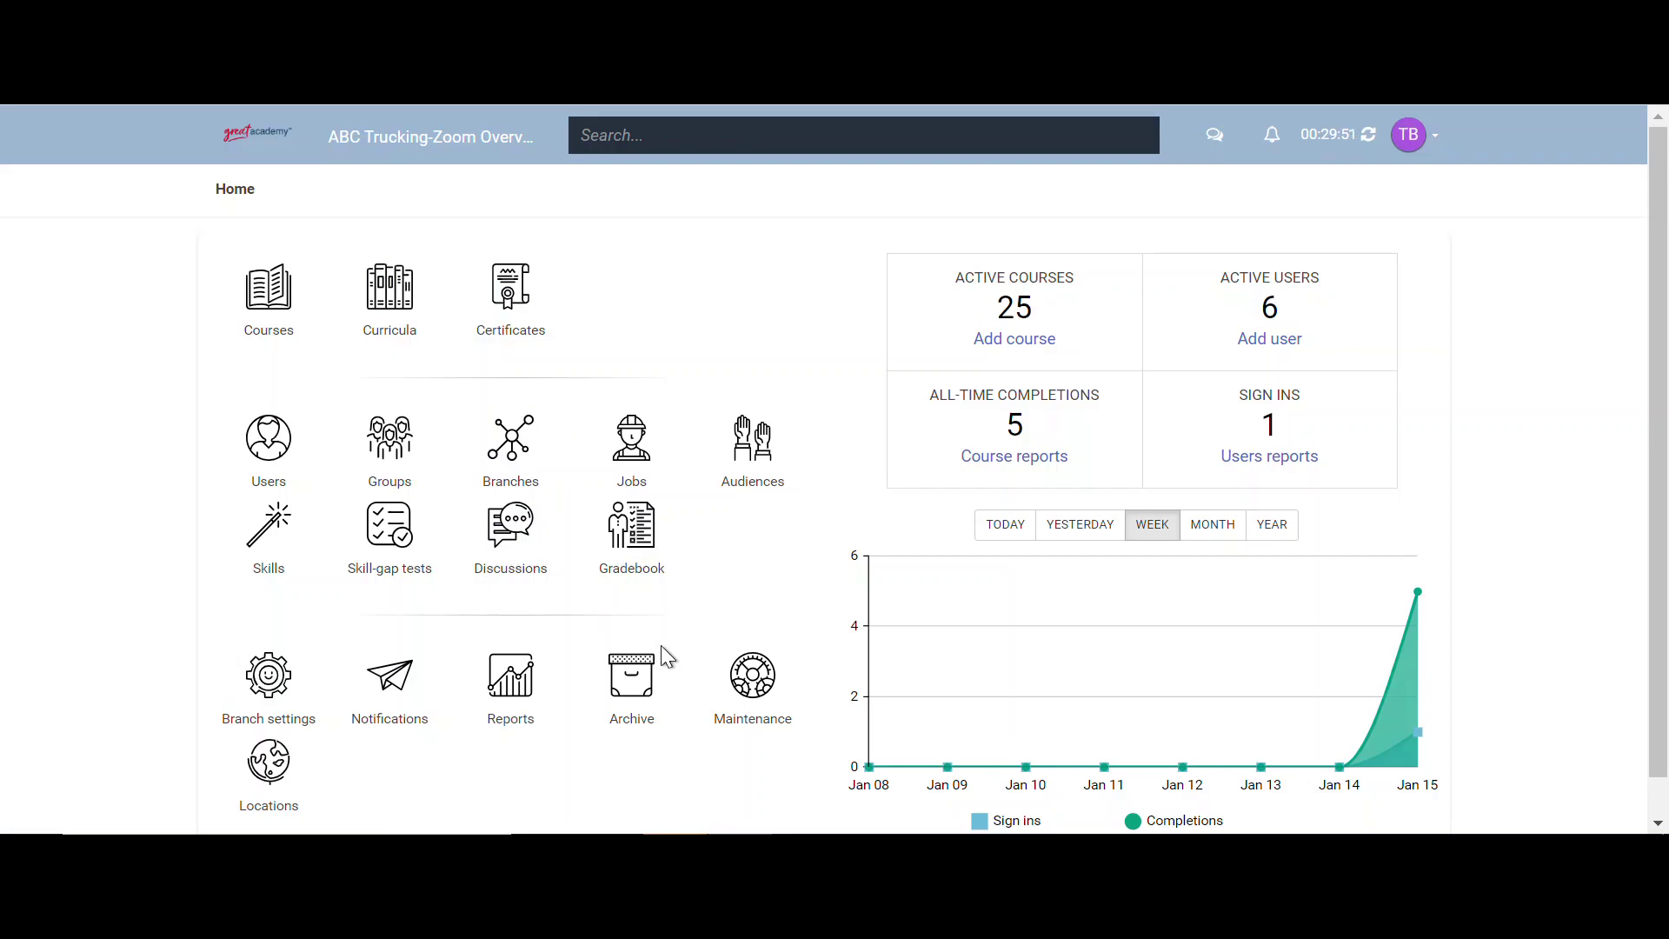
- Open Maintenance > Import from CSV and switch to the Batch Upload spreadsheet
{"action": "left_click", "coordinate": [733, 672]}
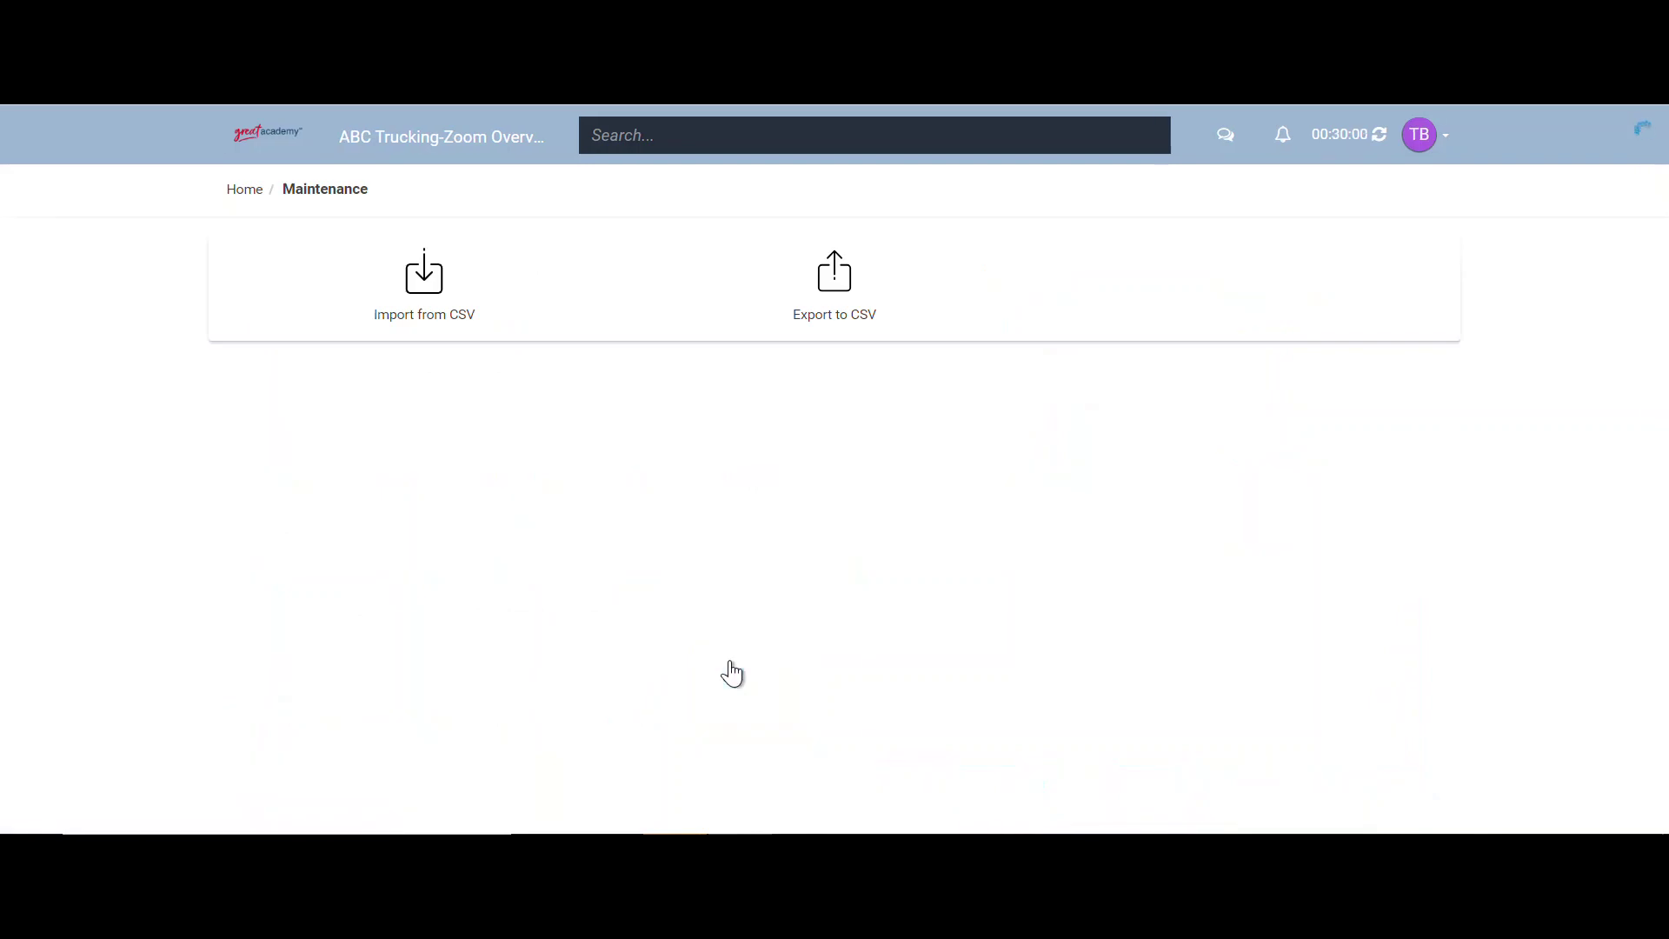
{"action": "left_click", "coordinate": [423, 325]}
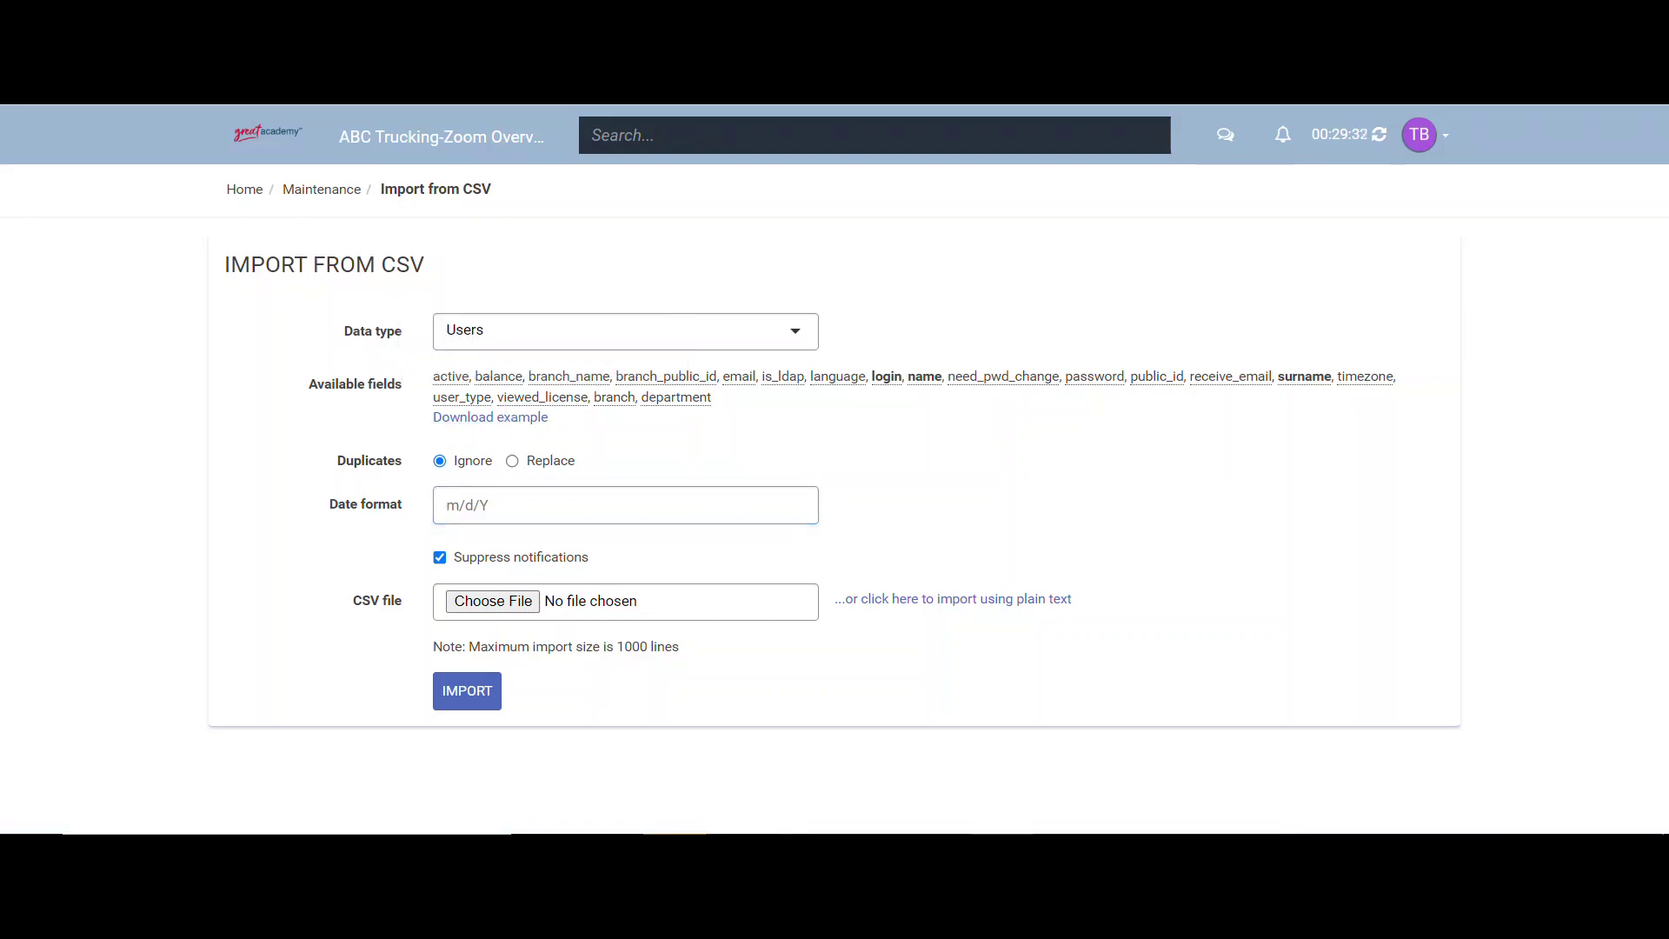
{"action": "key", "text": "alt+Tab"}
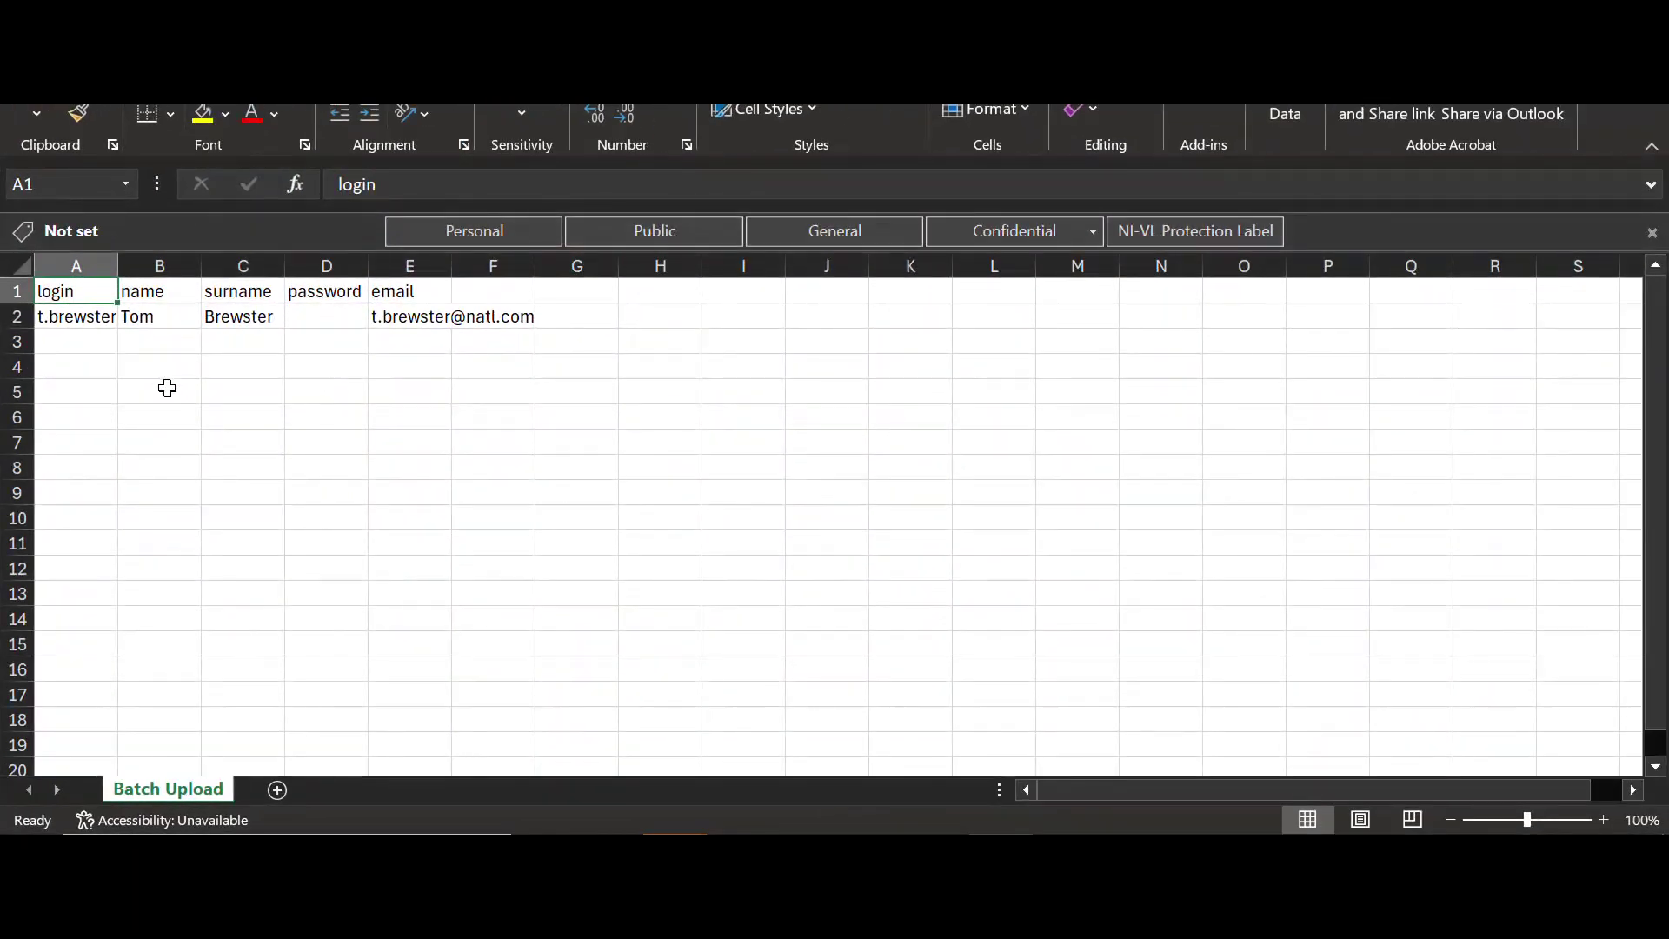
- Widen column A of the Batch Upload sheet so the full login shows
{"action": "left_click", "coordinate": [167, 389]}
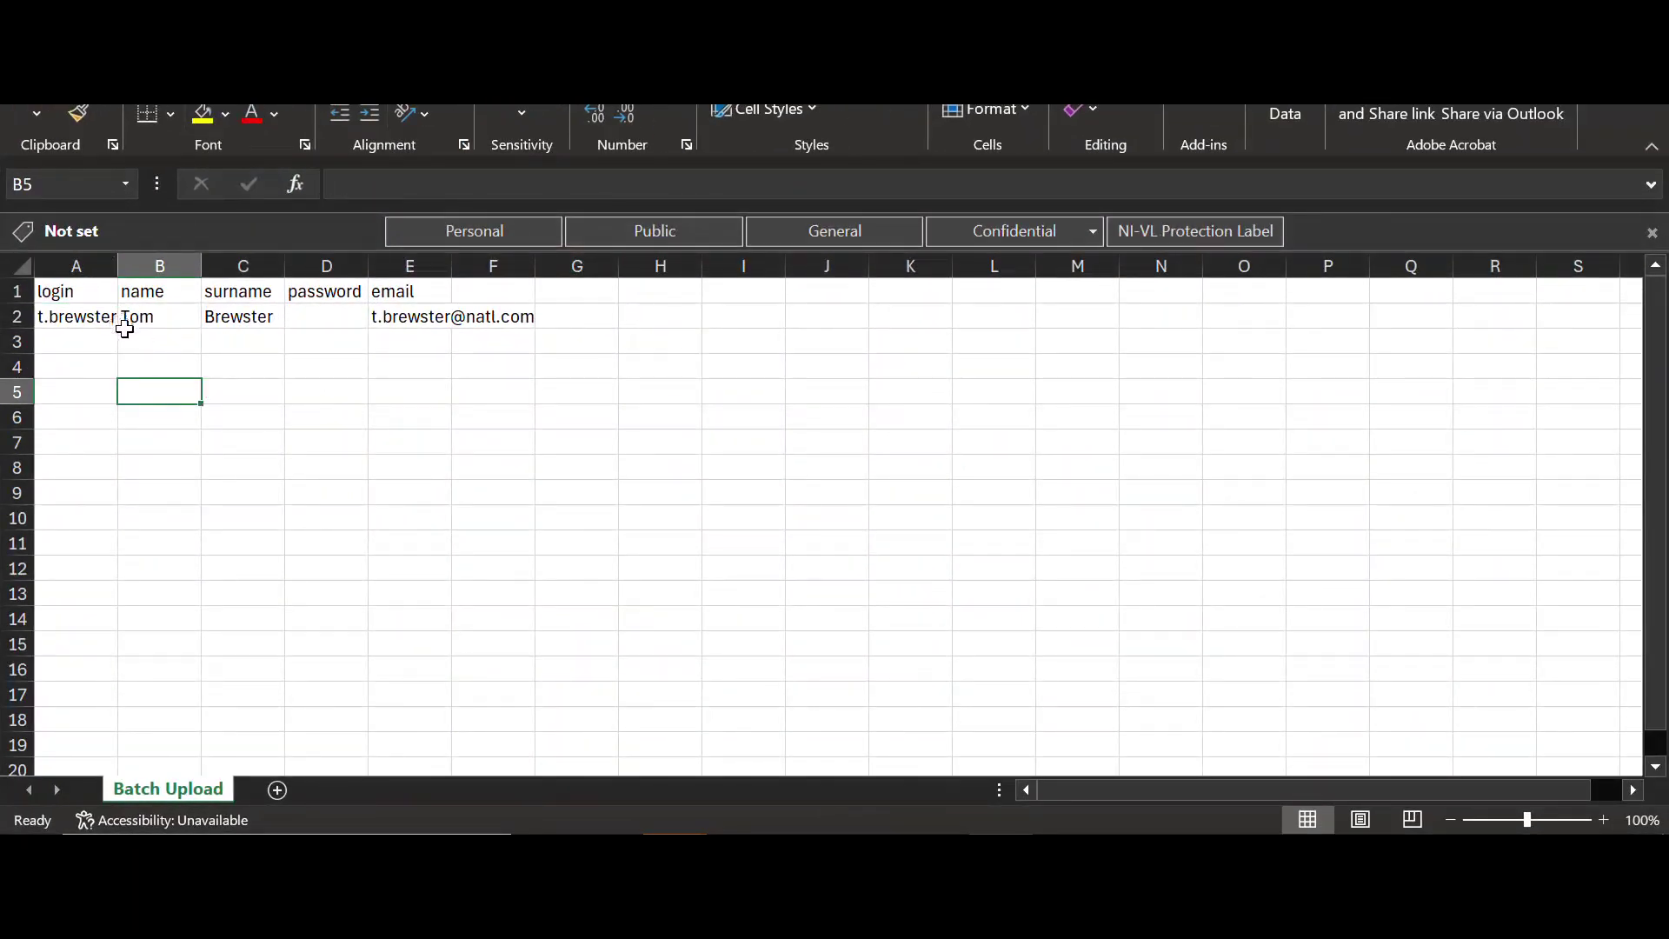
{"action": "left_click", "coordinate": [93, 265]}
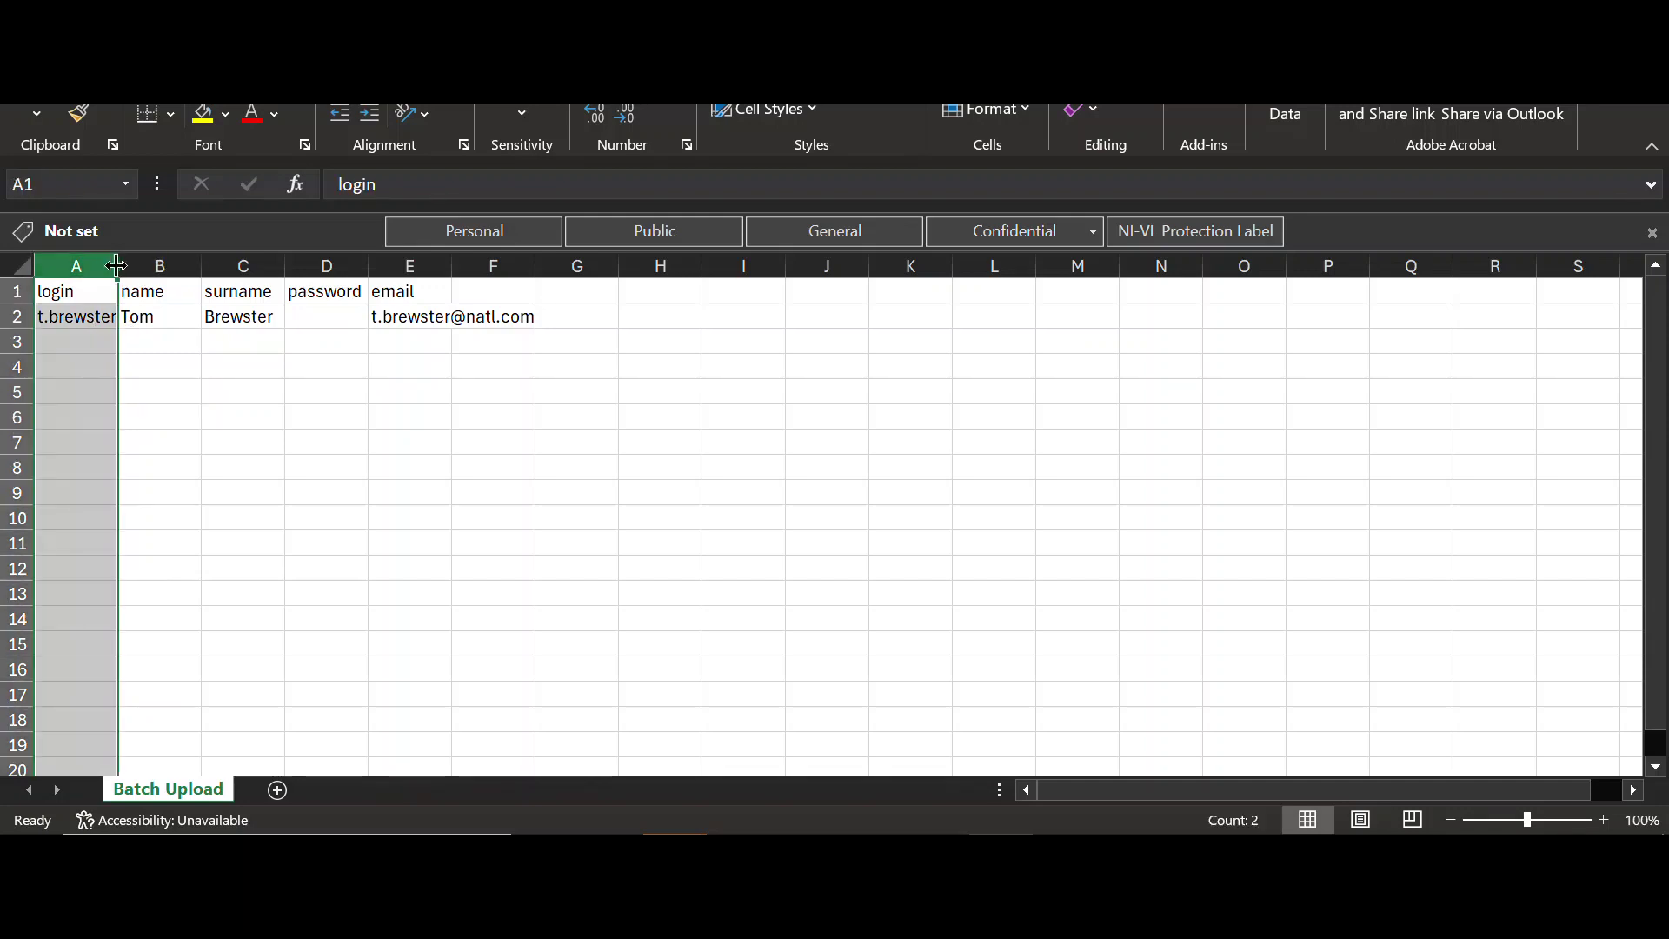
{"action": "left_click_drag", "start_coordinate": [116, 265], "coordinate": [205, 265]}
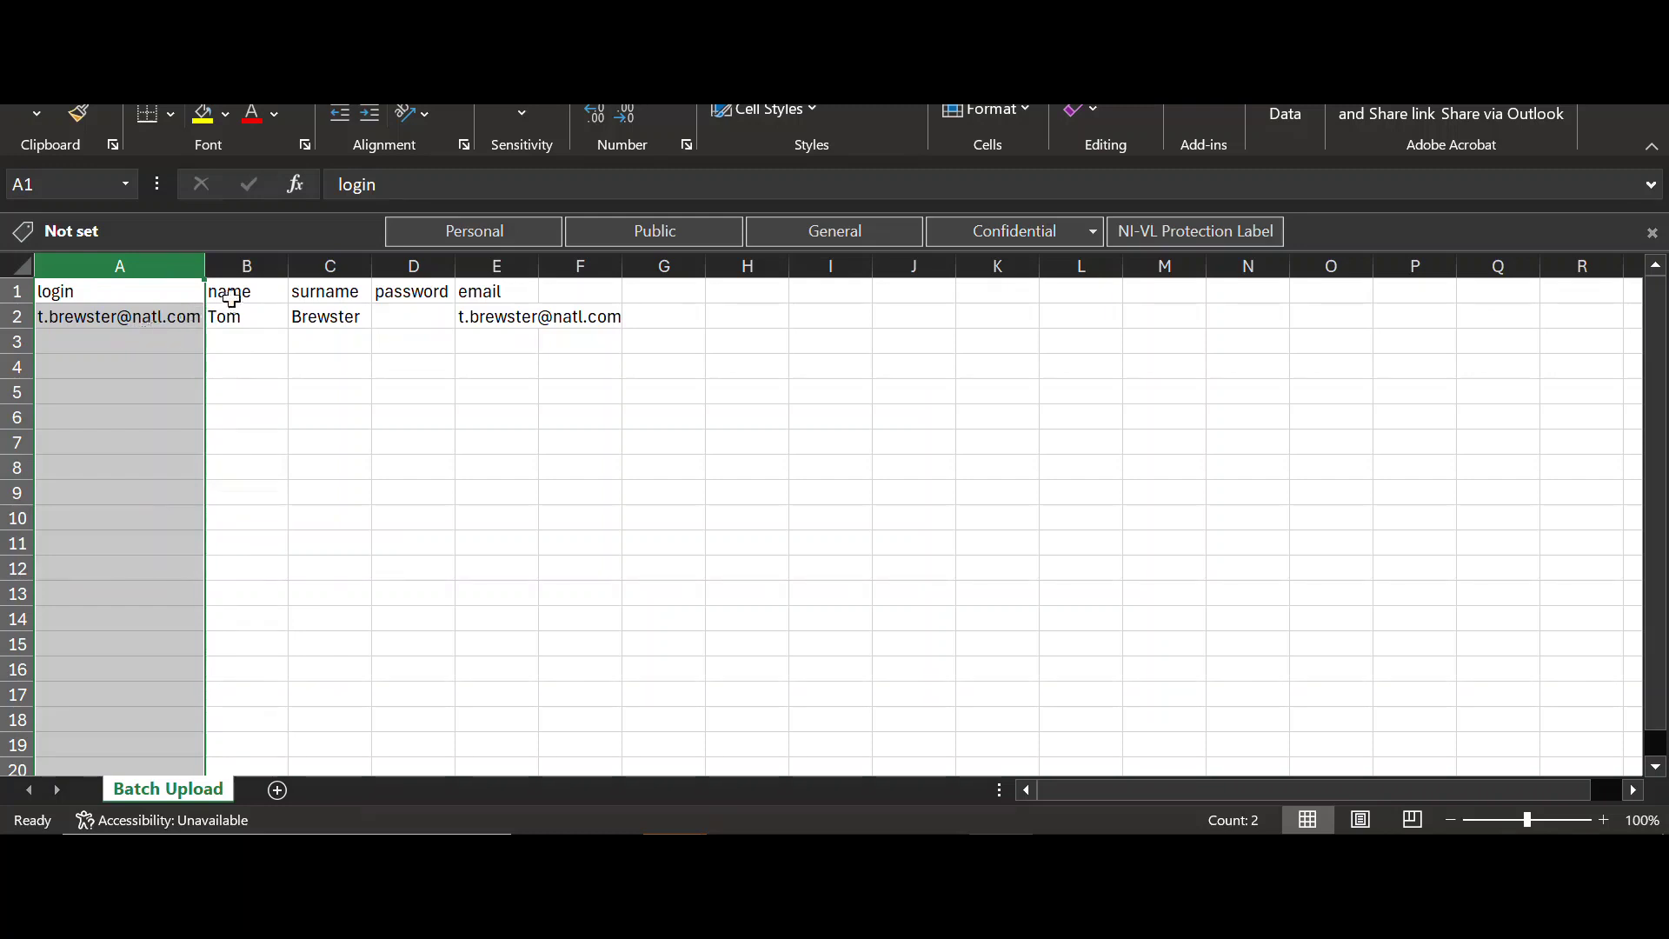
- Review row 2's name, surname, empty password, email and login cells
{"action": "left_click", "coordinate": [249, 319]}
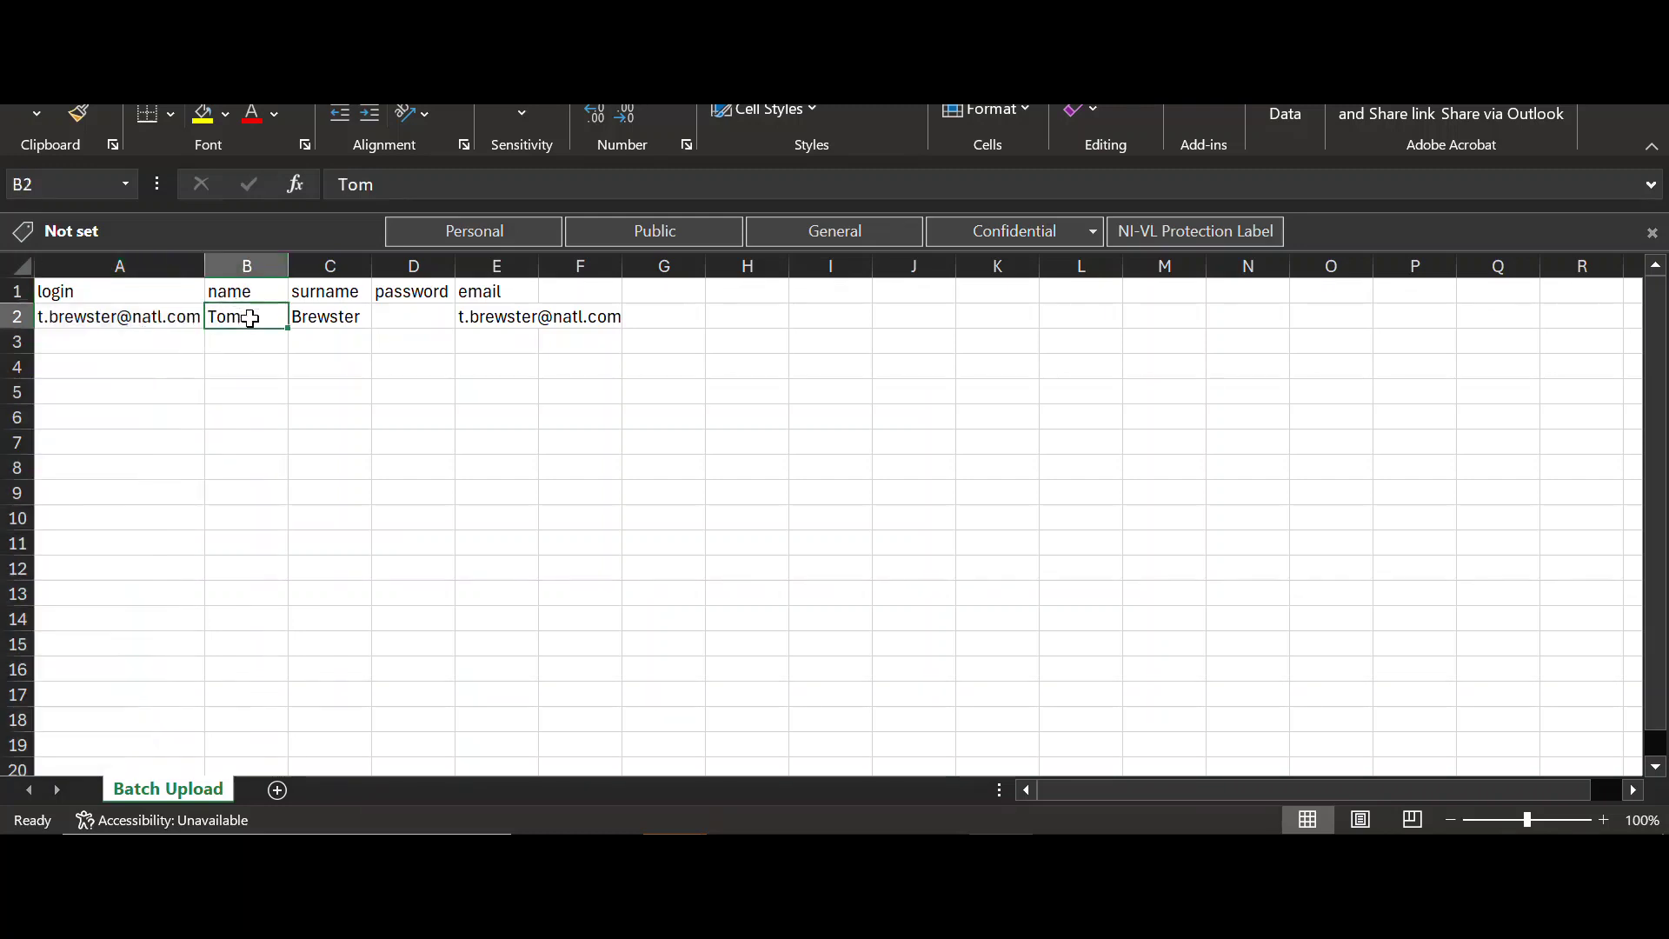
{"action": "left_click", "coordinate": [315, 317]}
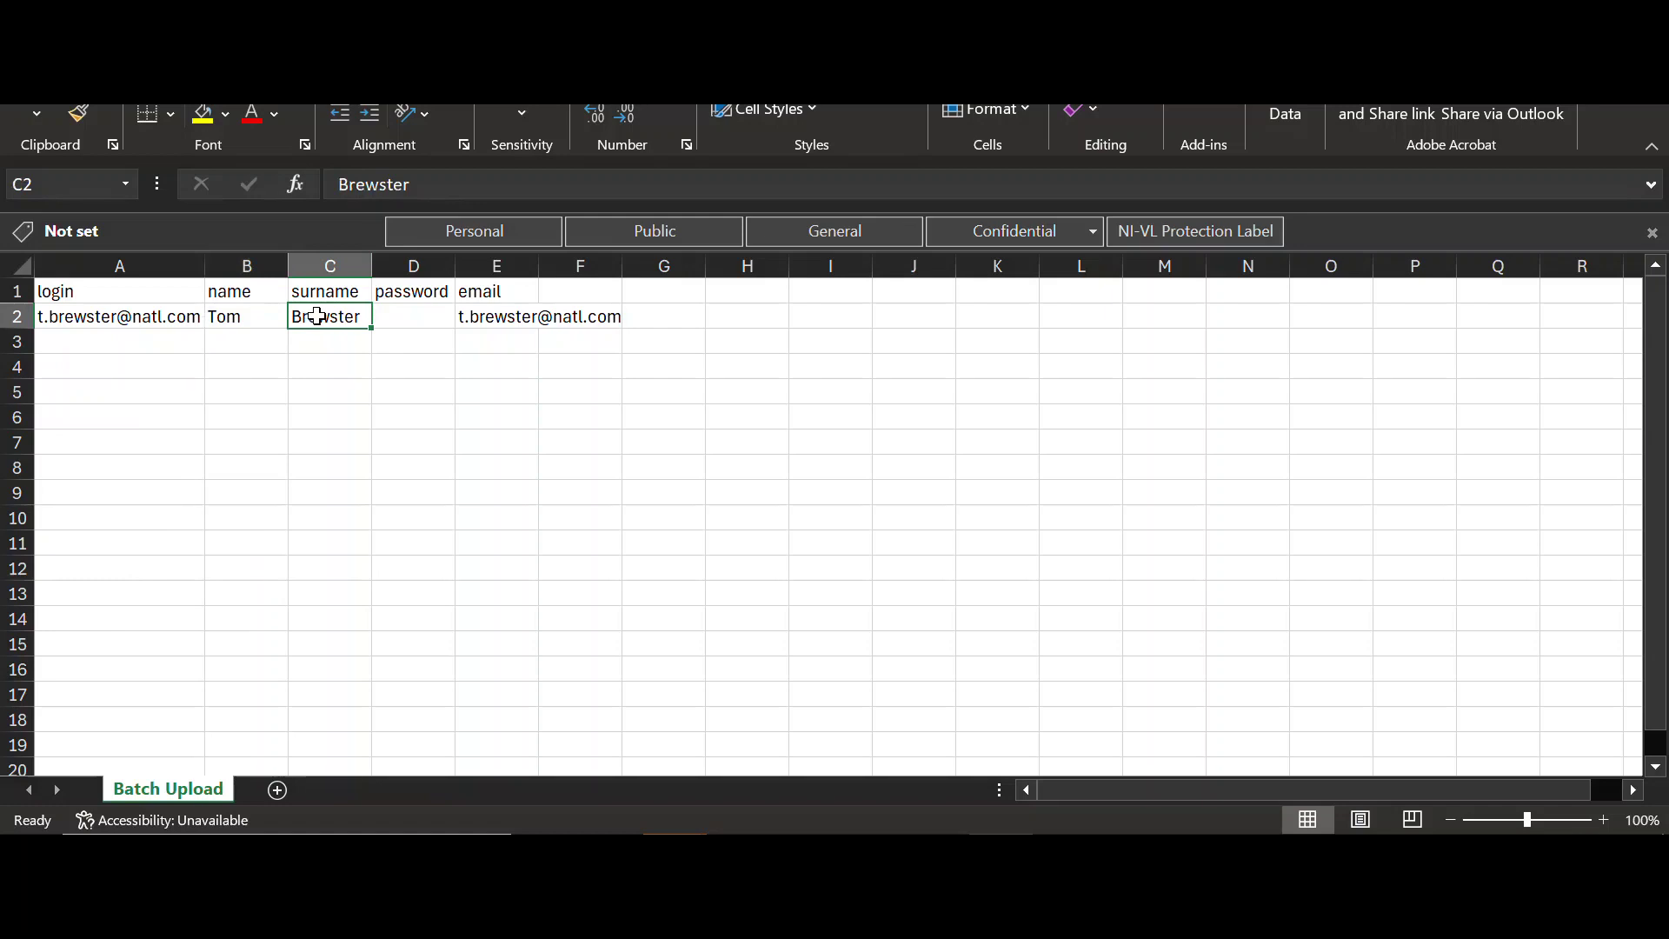
{"action": "left_click", "coordinate": [405, 316]}
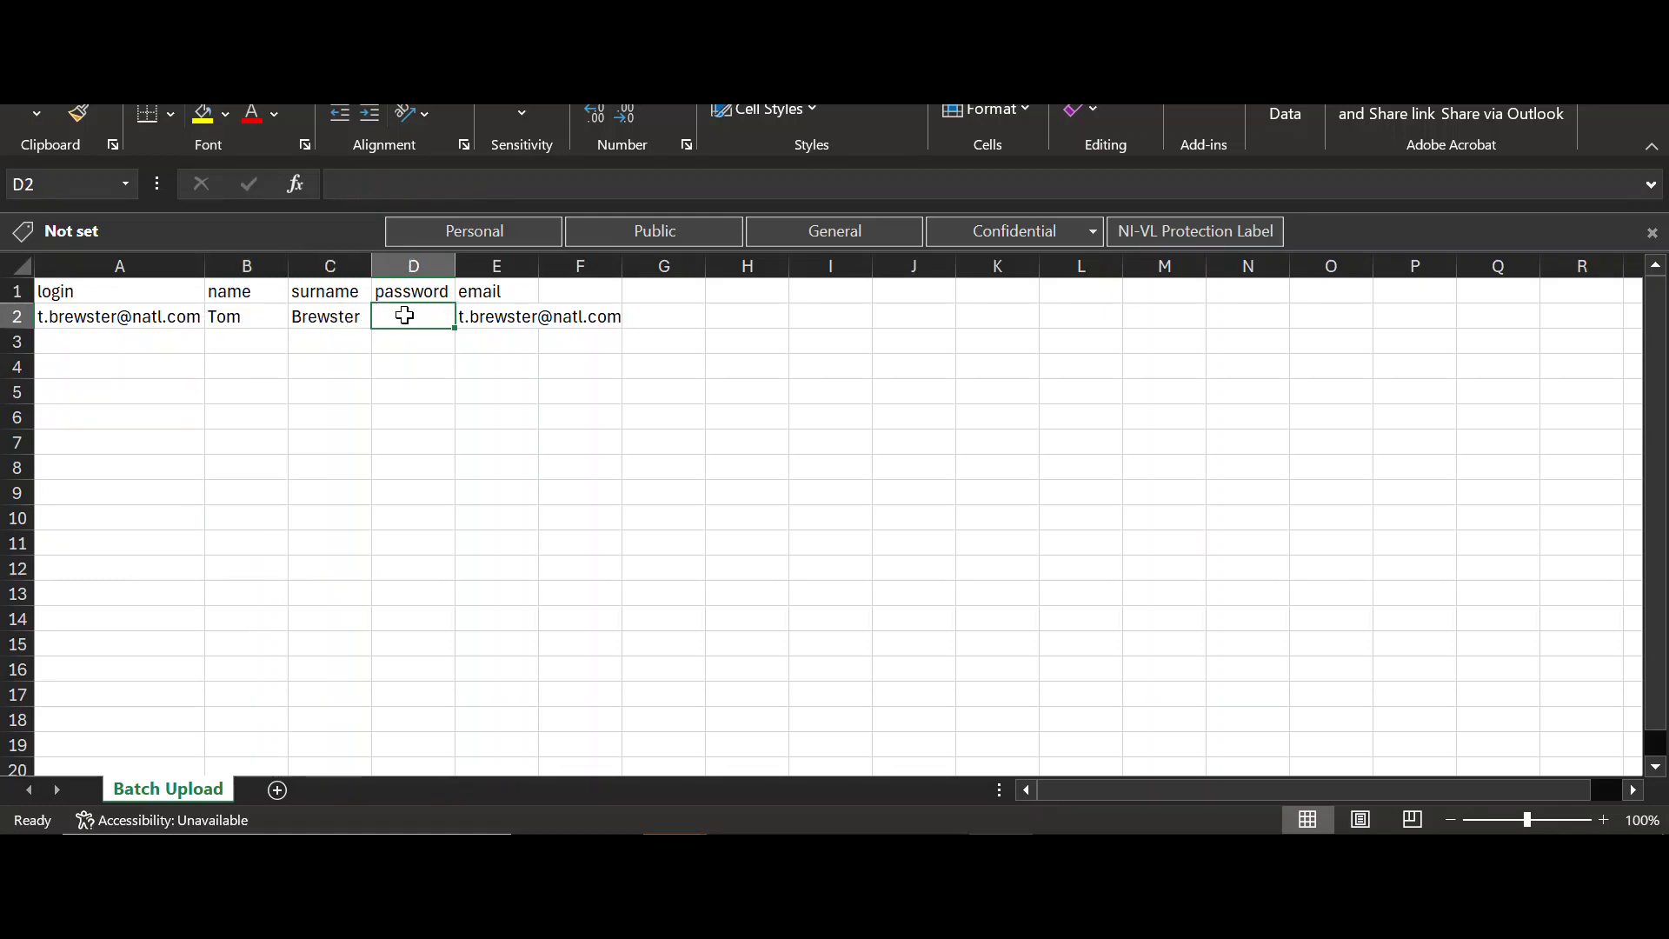
{"action": "left_click", "coordinate": [480, 316]}
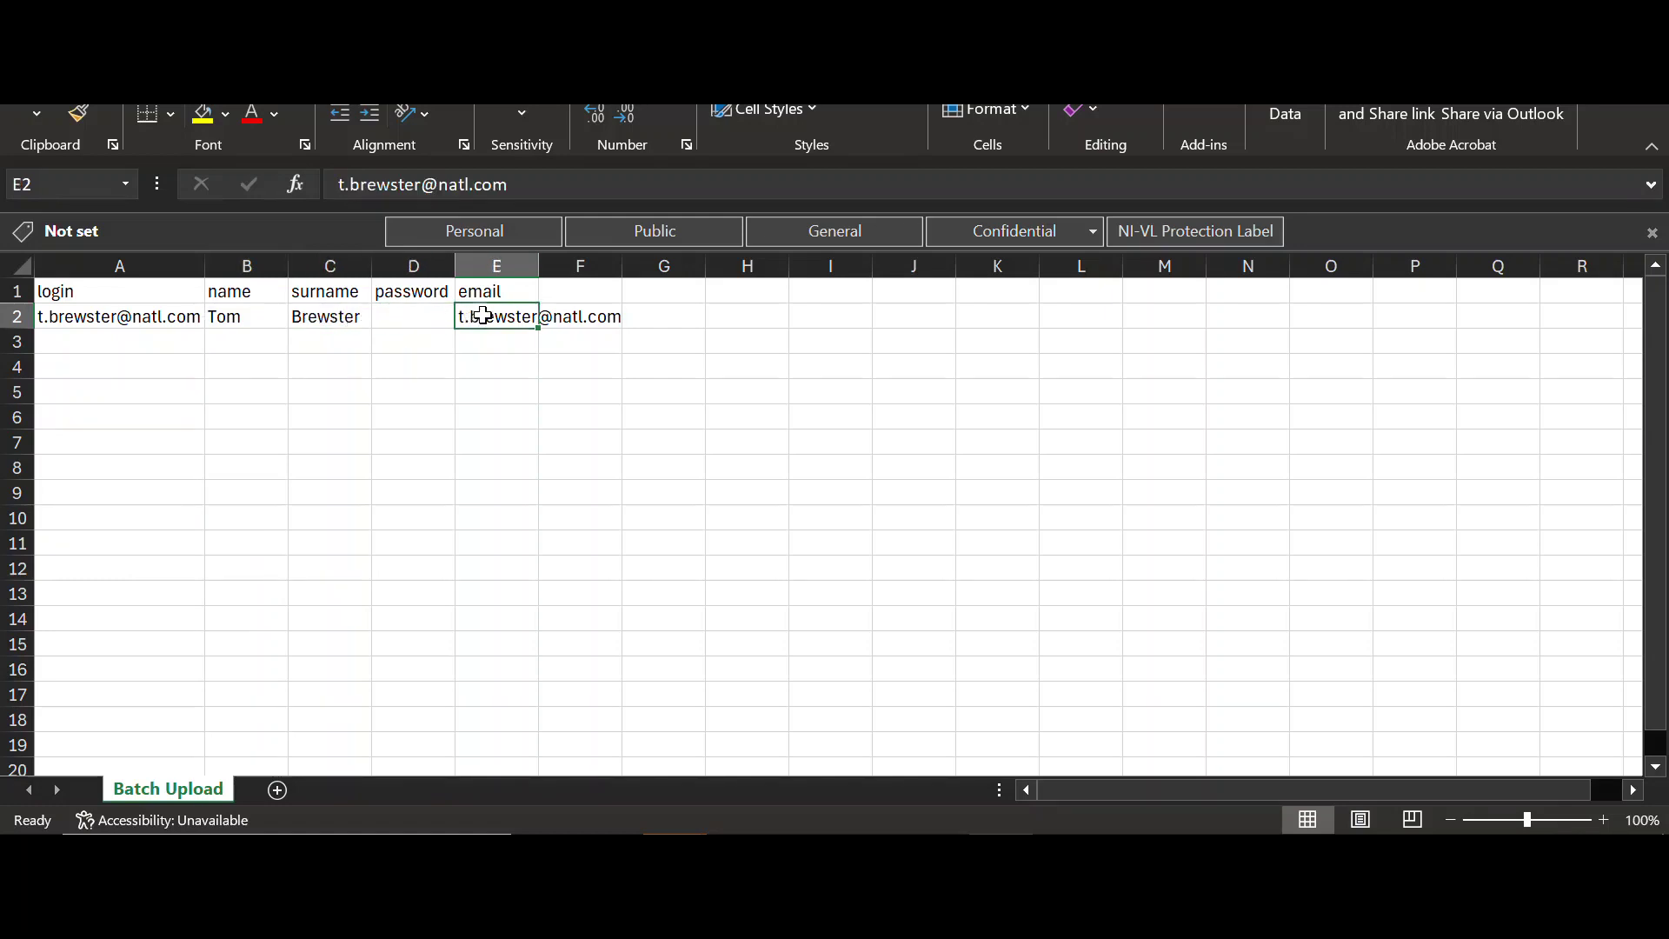
{"action": "left_click", "coordinate": [178, 318]}
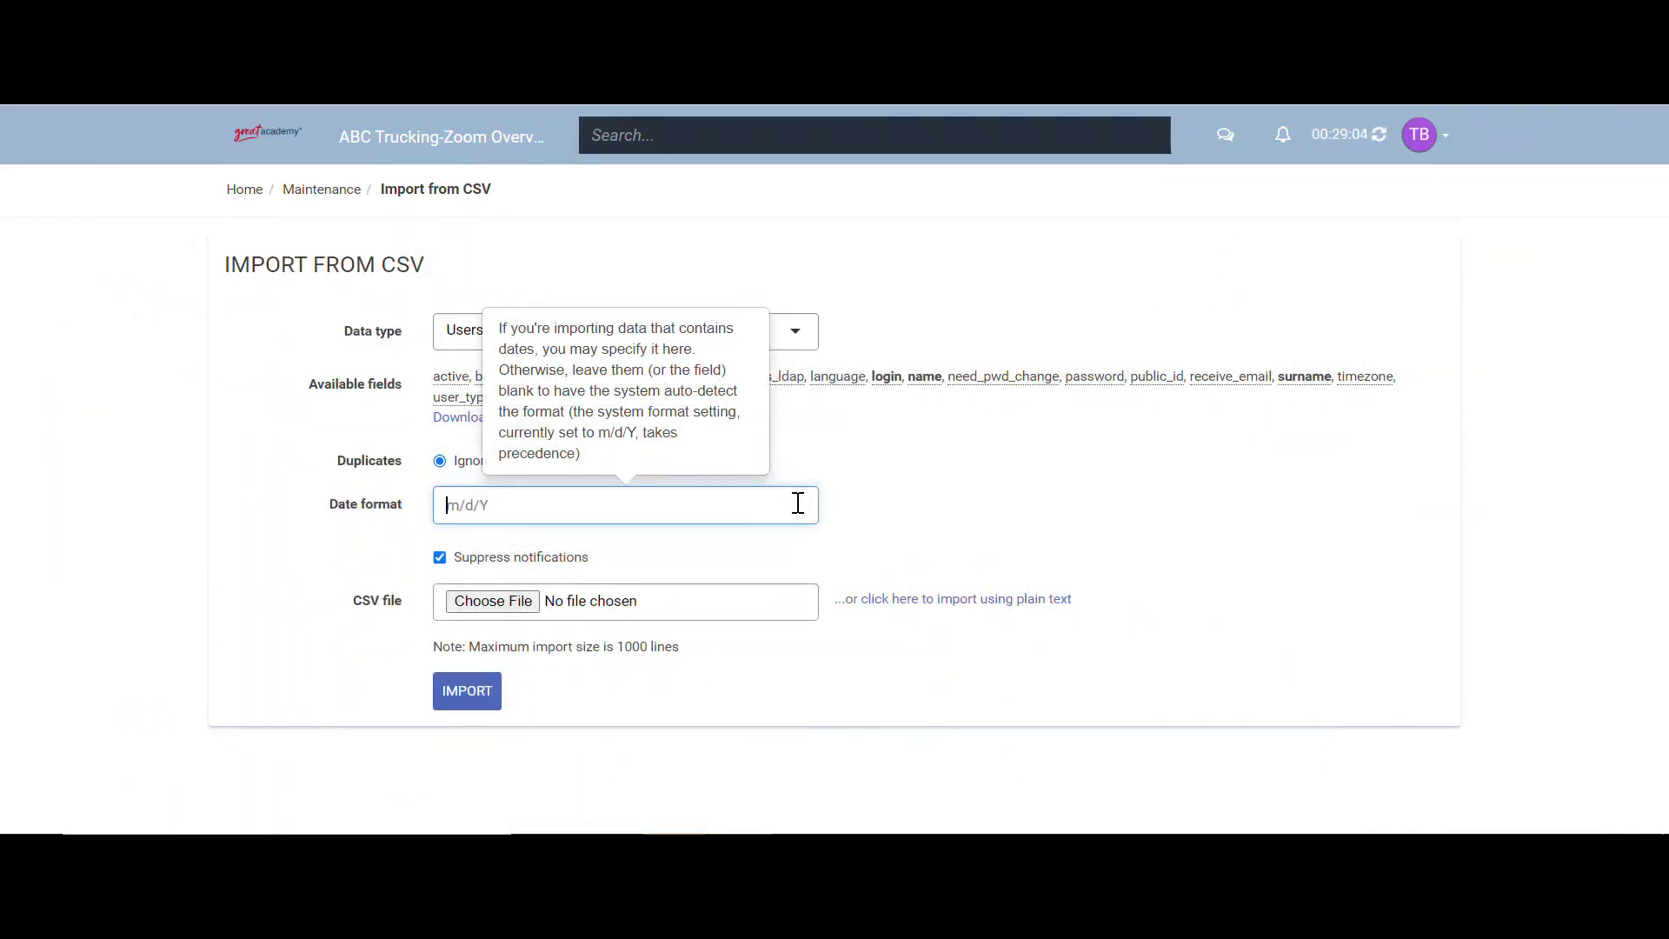
- Import Batch Upload.csv, creating 1 new user with 0 rejected, then return Home
{"action": "left_click", "coordinate": [519, 603]}
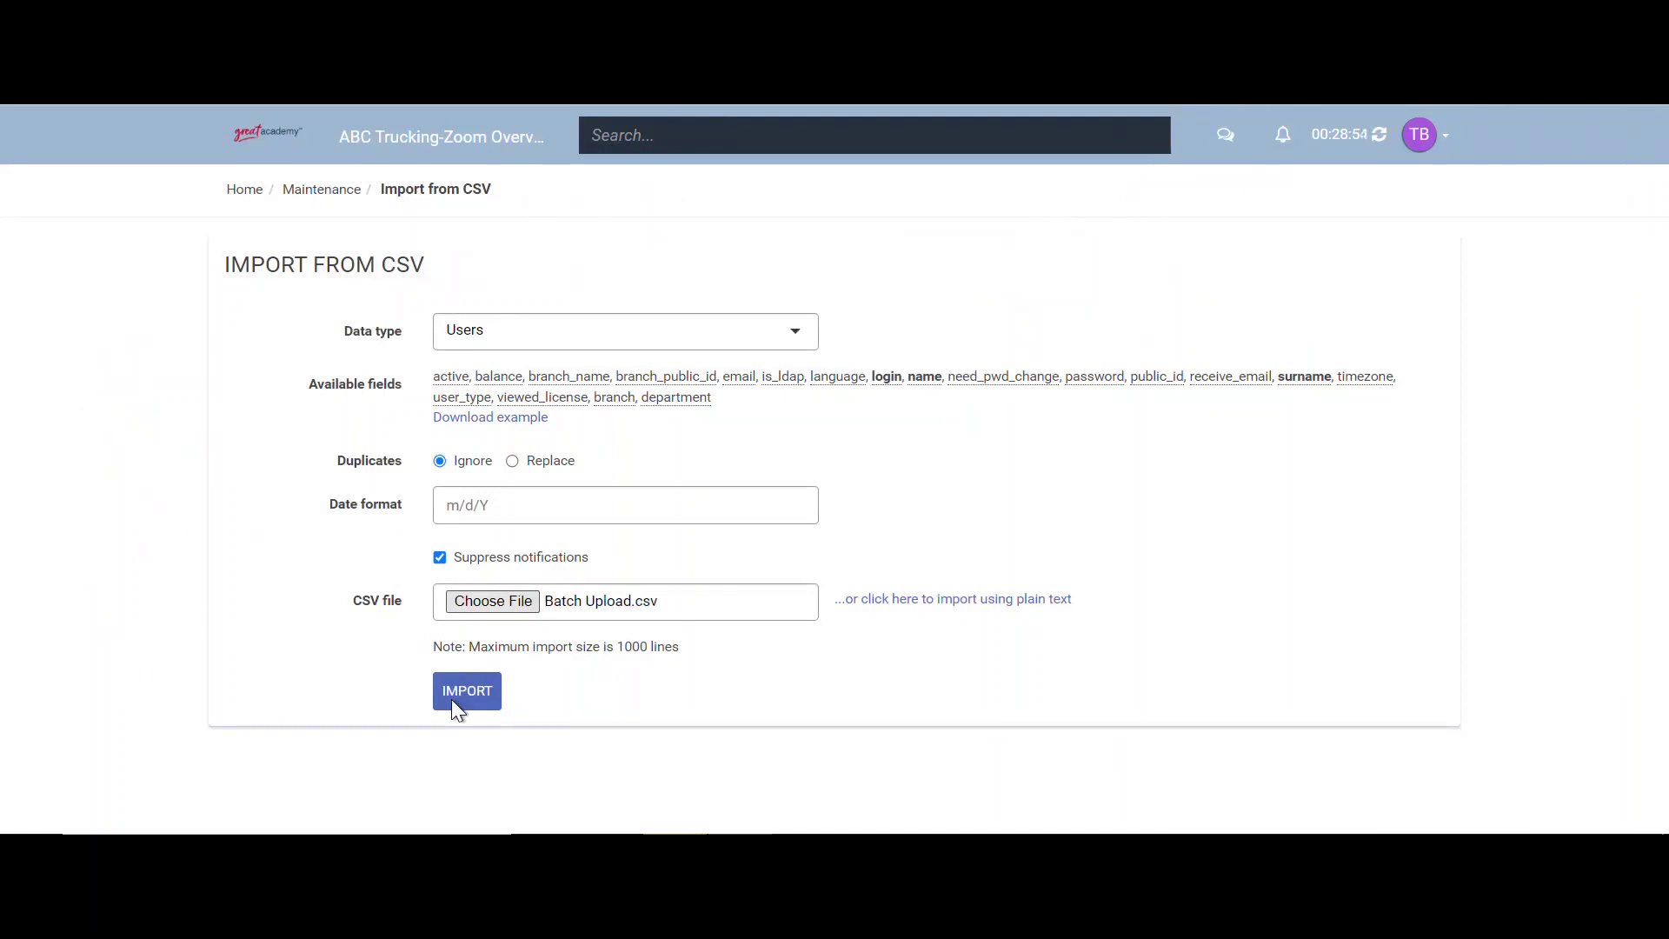
{"action": "left_click", "coordinate": [452, 701]}
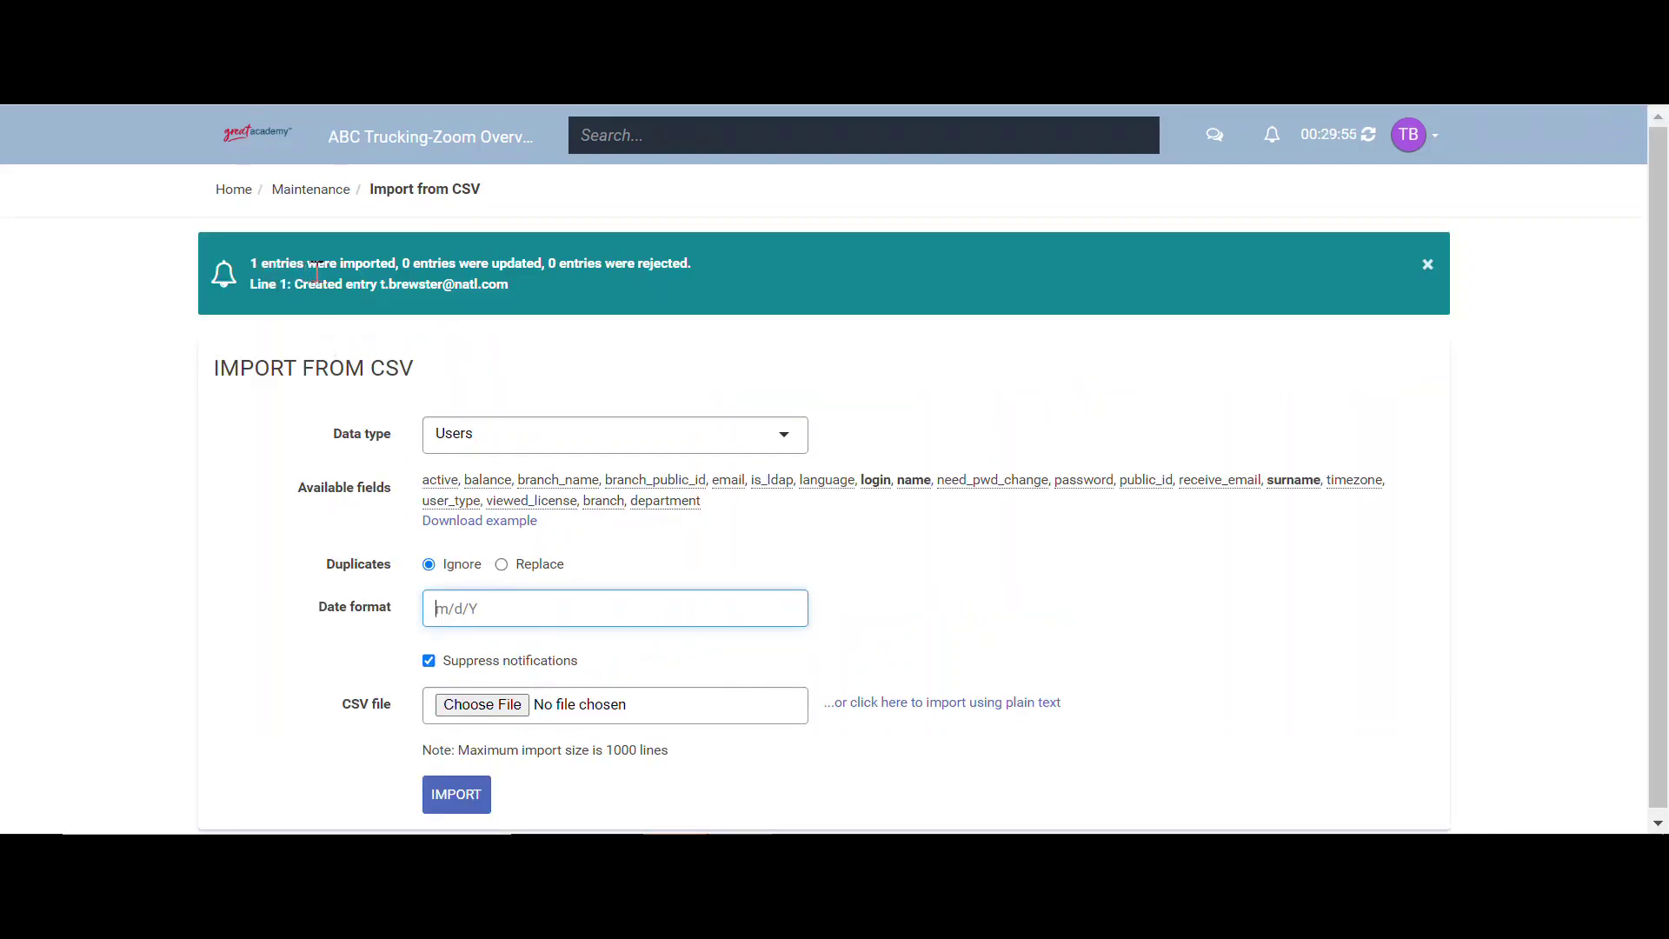
{"action": "left_click", "coordinate": [228, 191]}
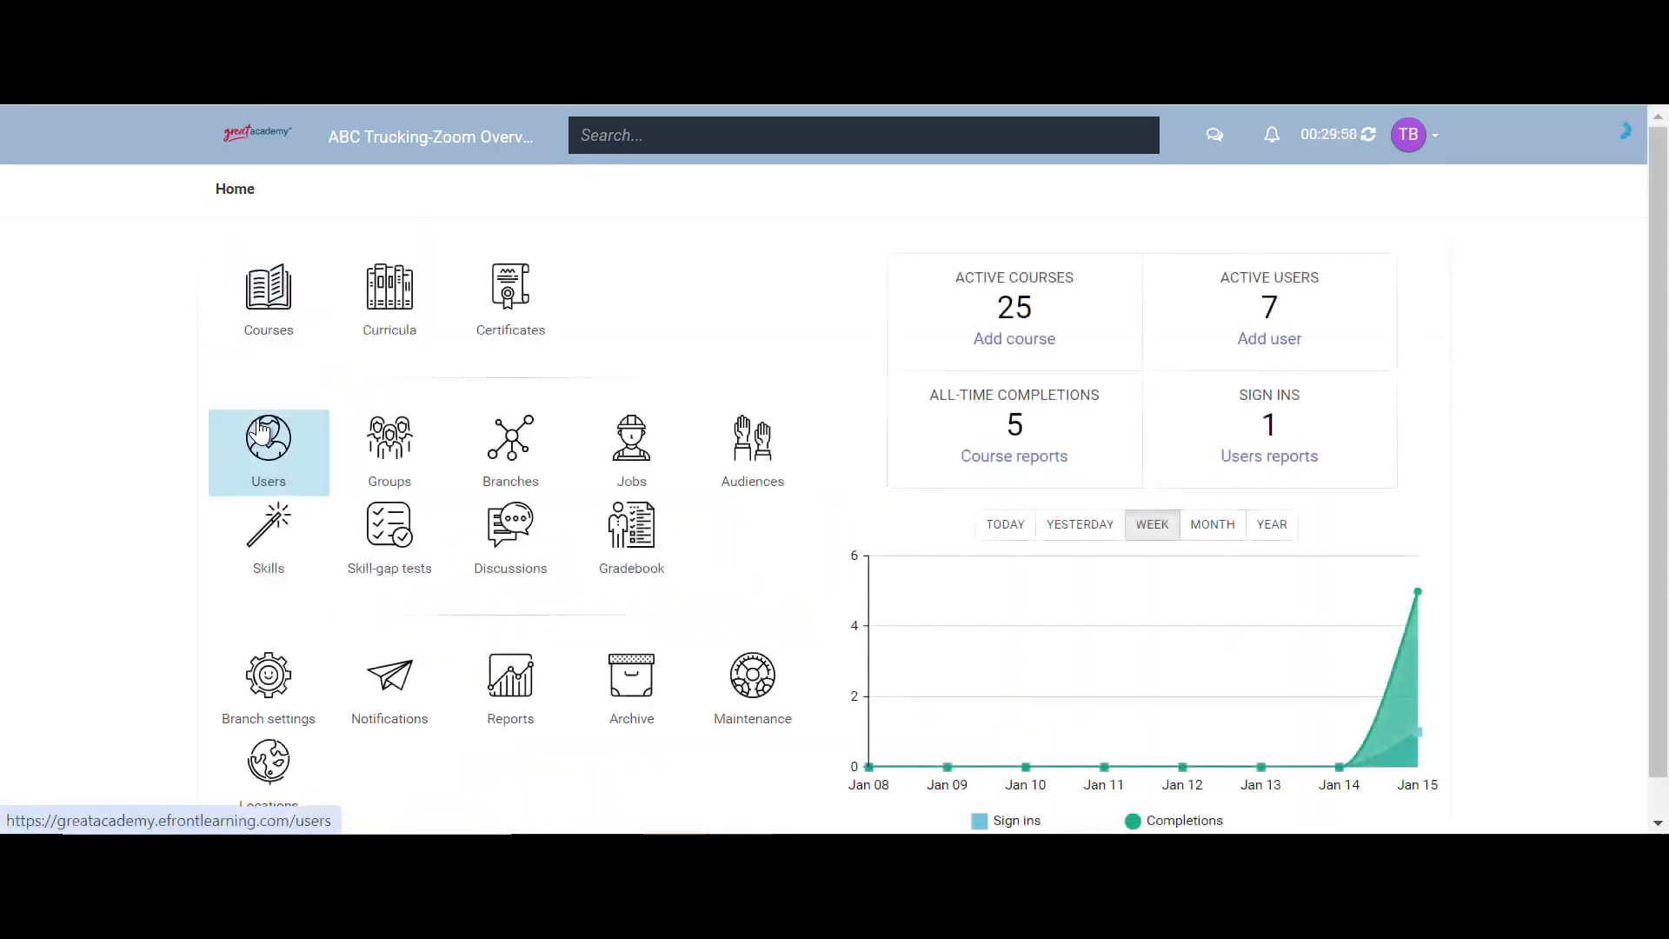
- From the users list, open the newly imported learner's profile details
{"action": "left_click", "coordinate": [263, 431]}
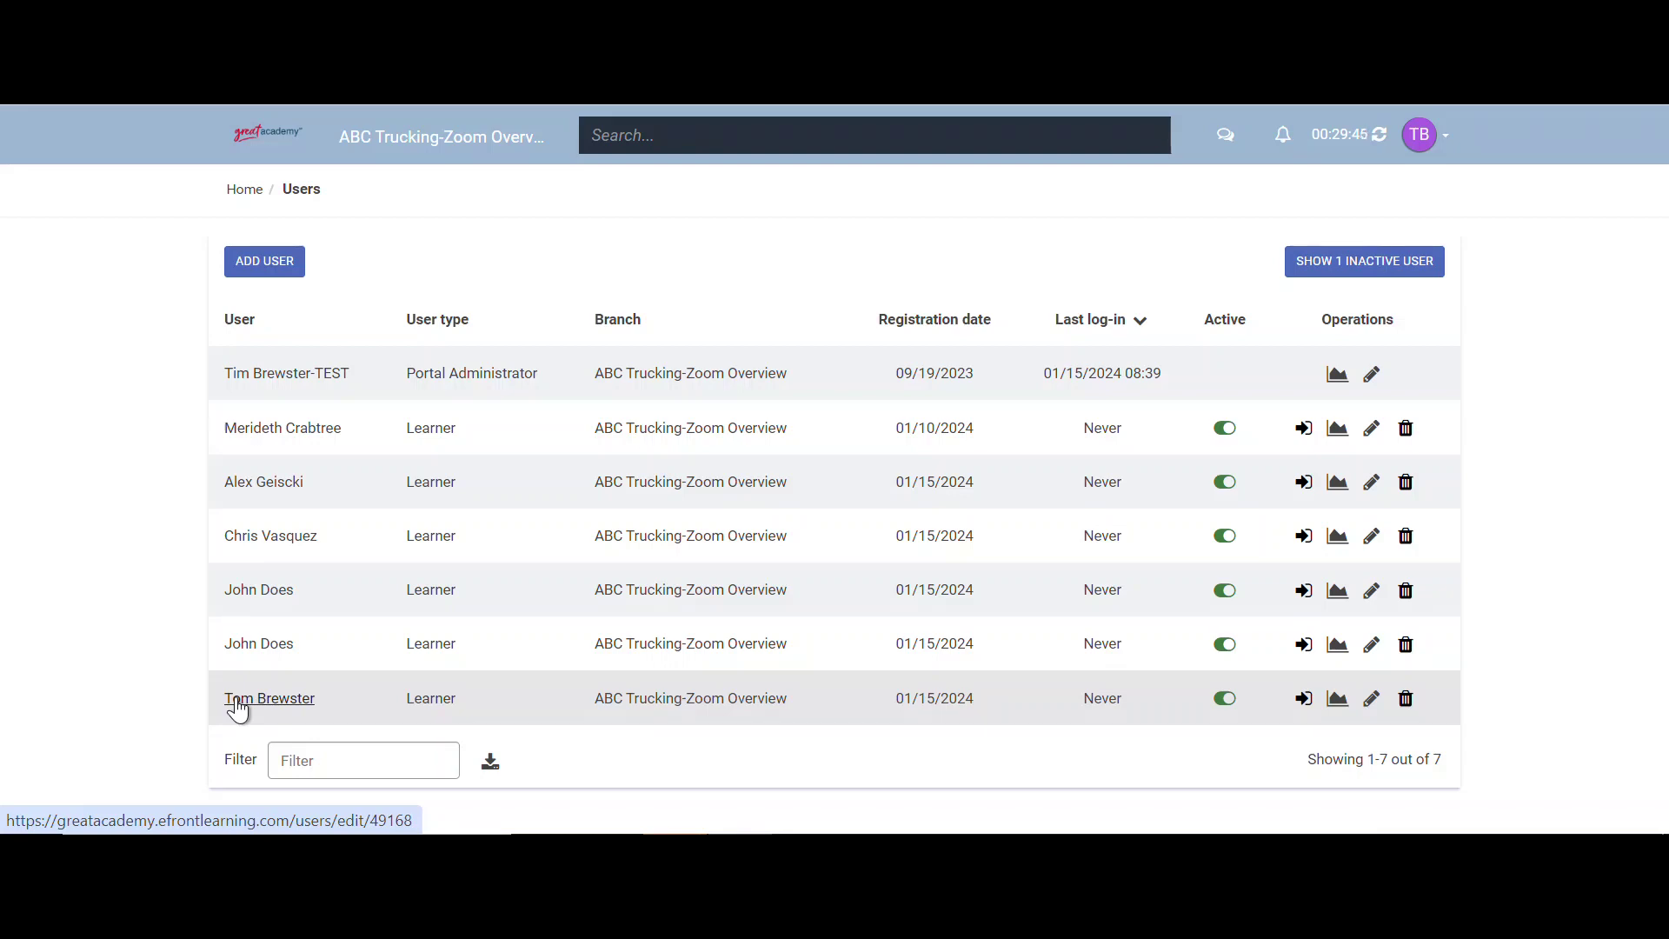
{"action": "left_click", "coordinate": [237, 707]}
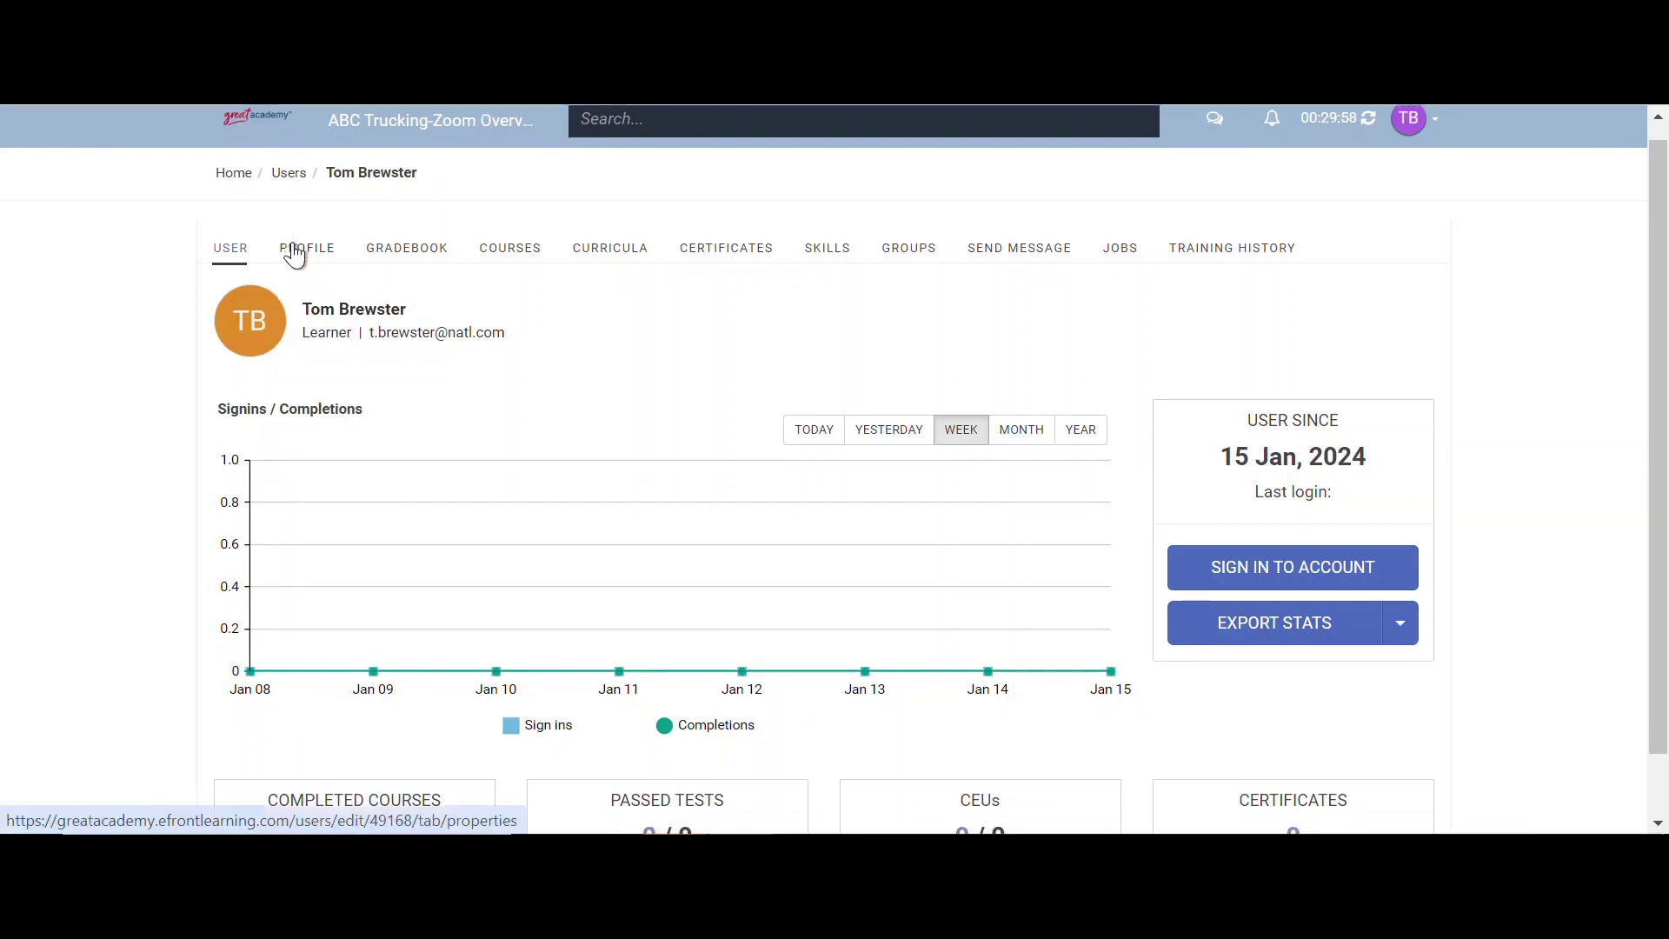
{"action": "left_click", "coordinate": [295, 253]}
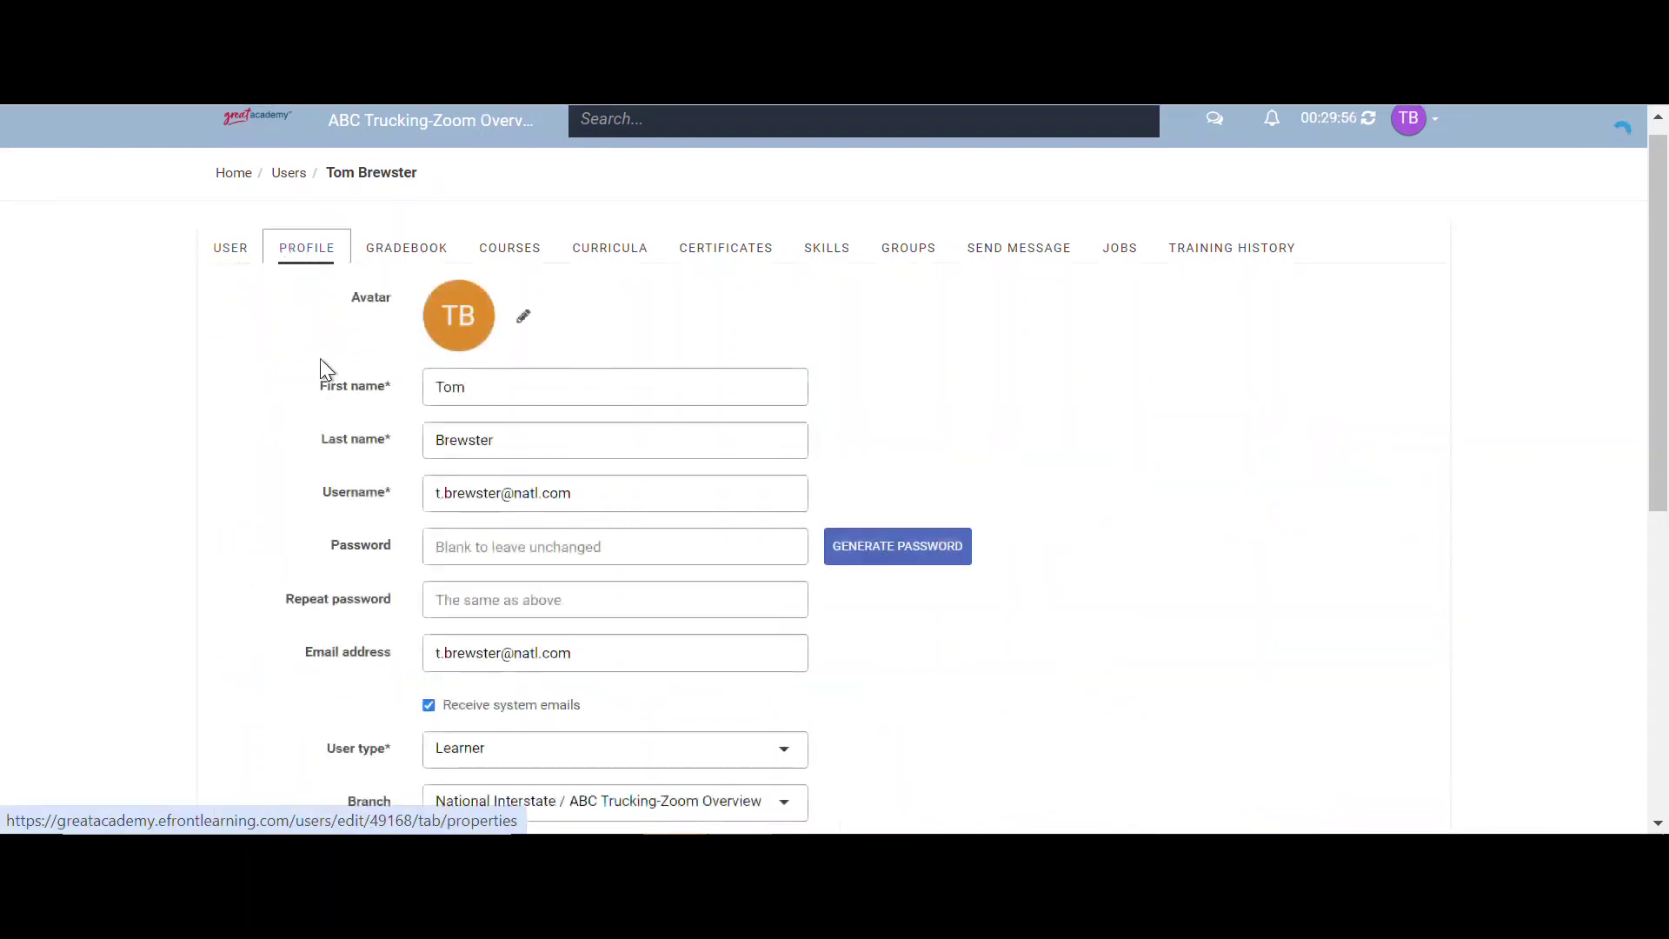
{"action": "scroll", "coordinate": [331, 378], "scroll_direction": "down", "scroll_amount": 2}
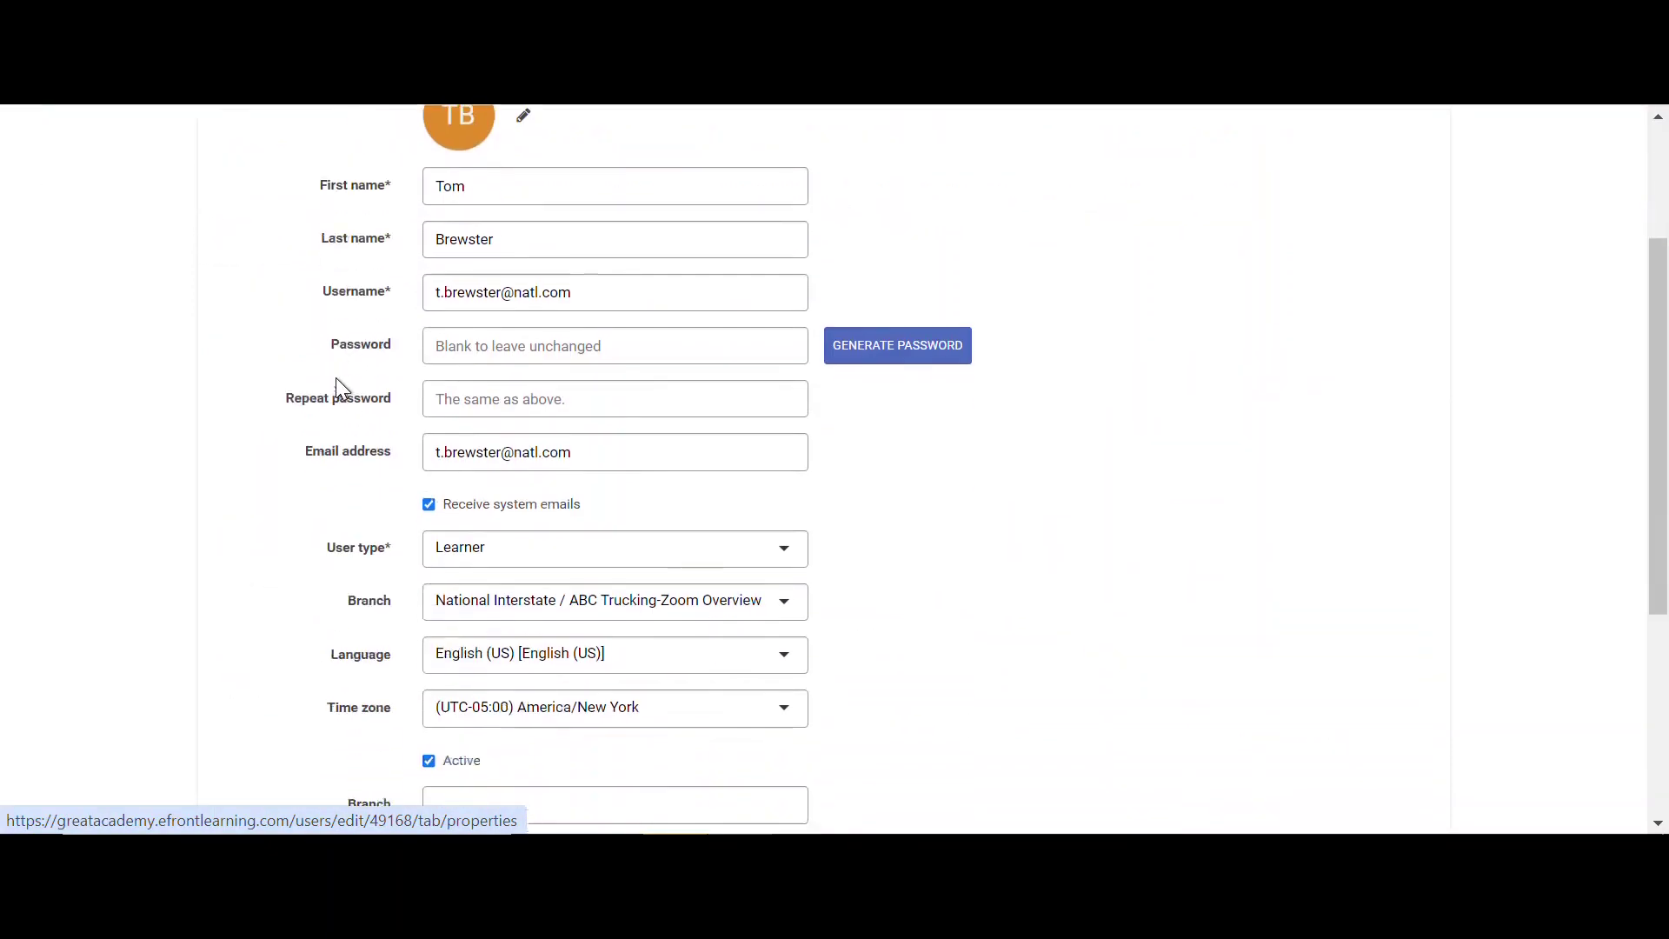
- Set user type to SubPortal Administrator and branch to Memphis, TN Terminal, then save the profile
{"action": "left_click", "coordinate": [469, 557]}
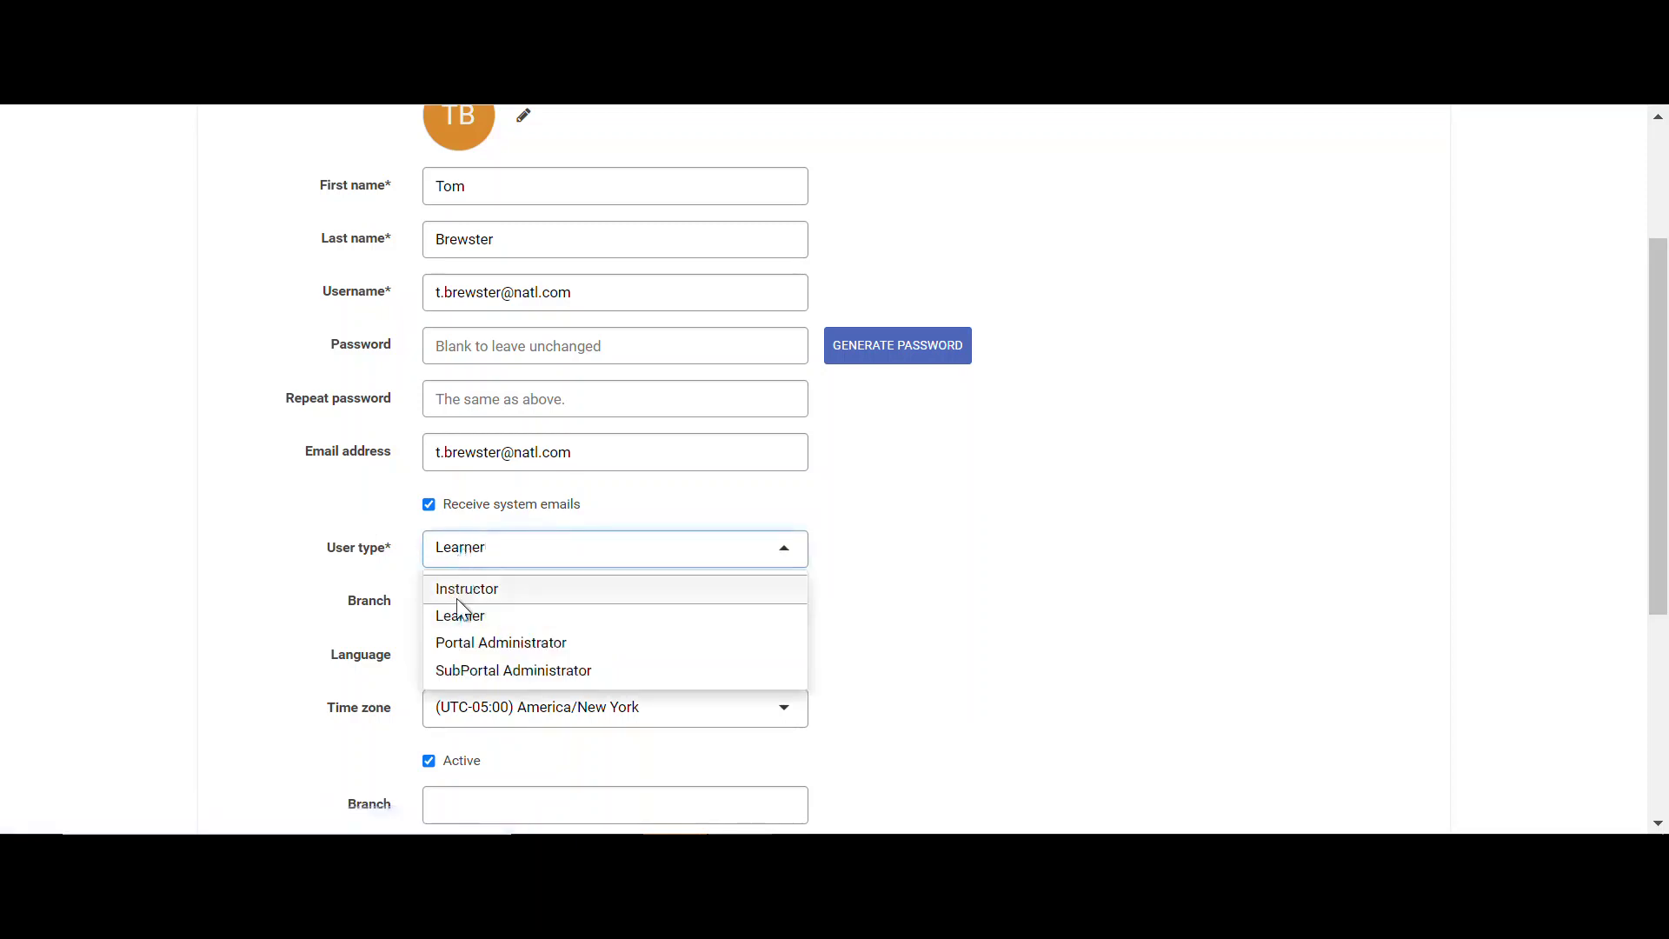
{"action": "left_click", "coordinate": [467, 672]}
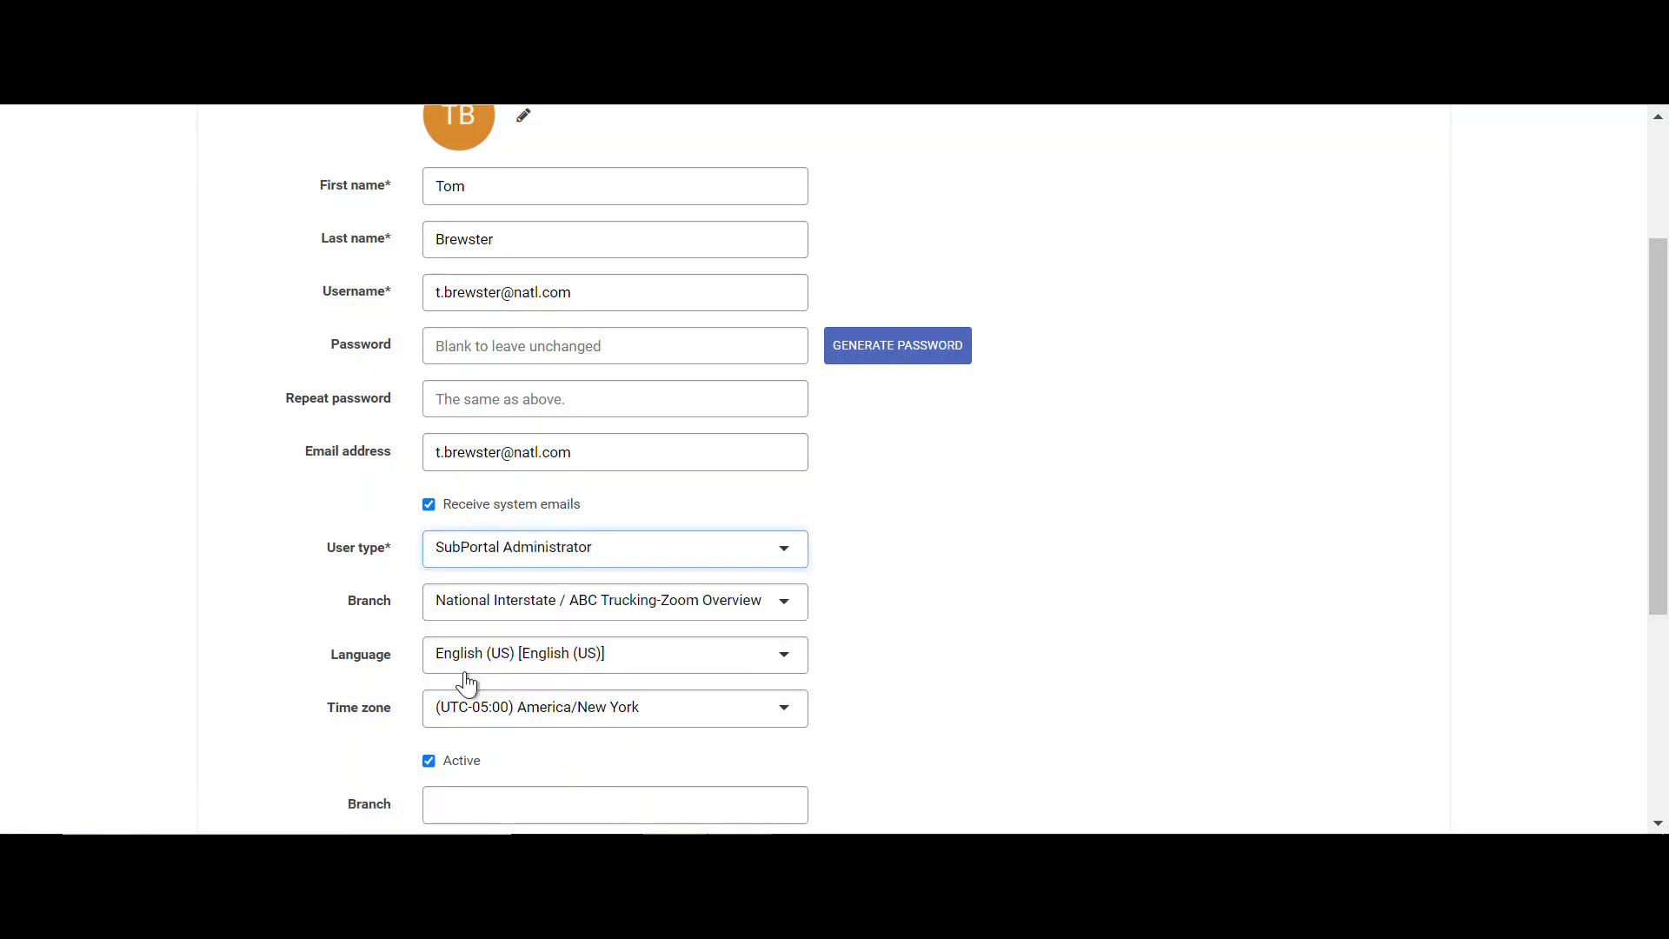
{"action": "left_click", "coordinate": [499, 602]}
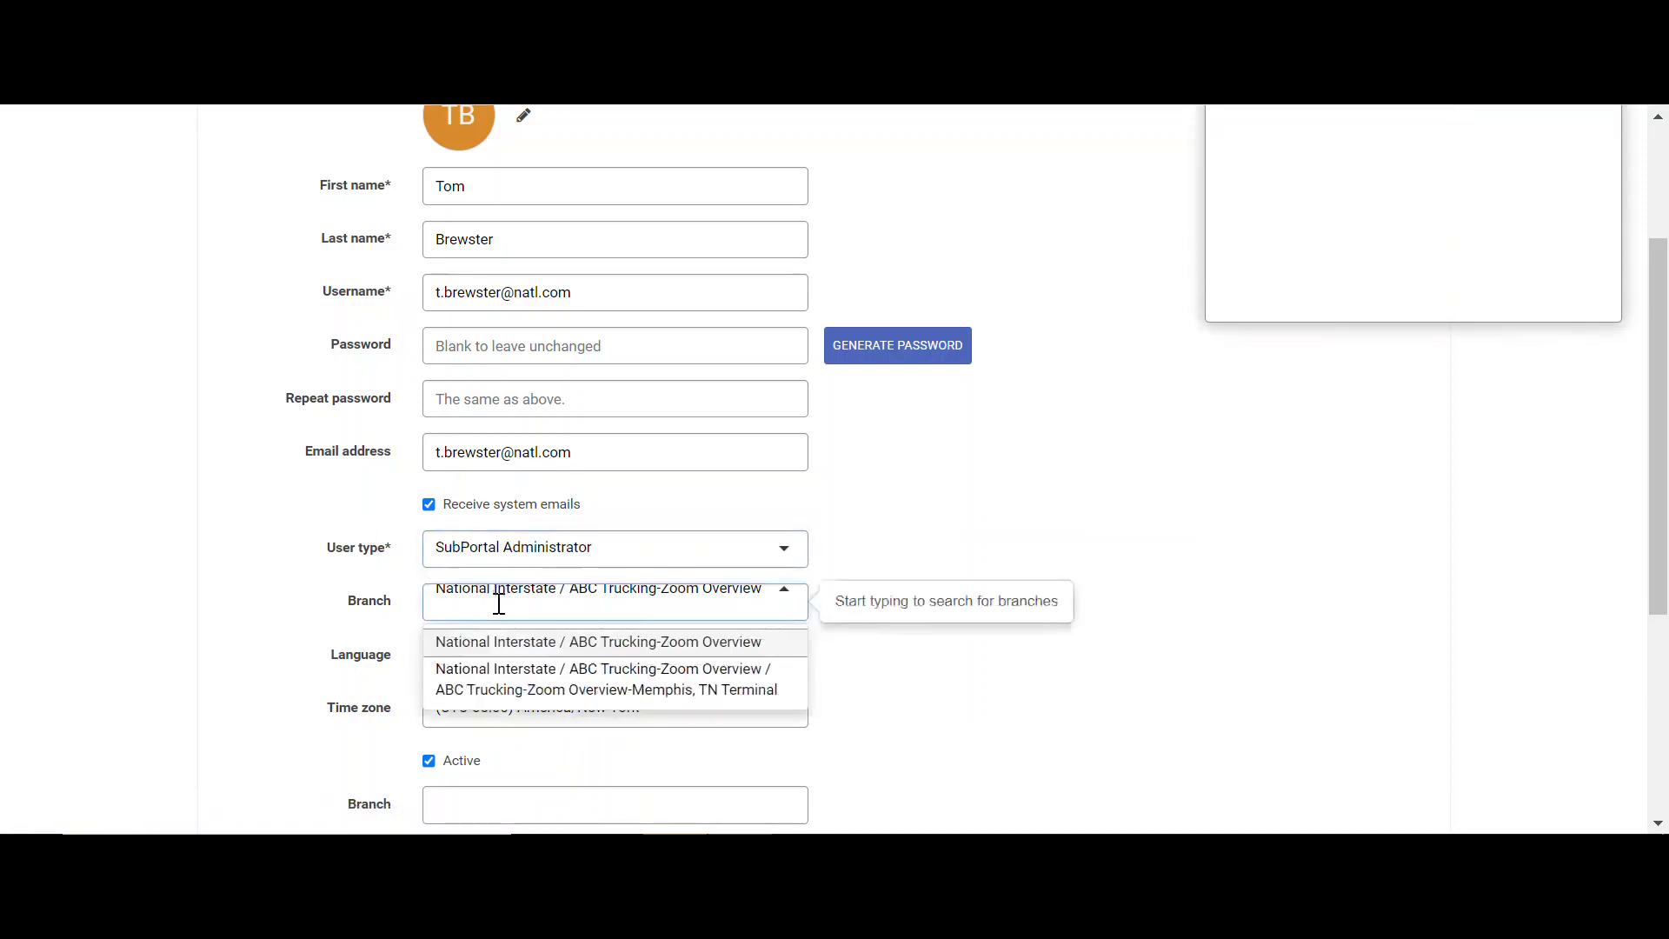
{"action": "scroll", "coordinate": [556, 657], "scroll_direction": "down", "scroll_amount": 3}
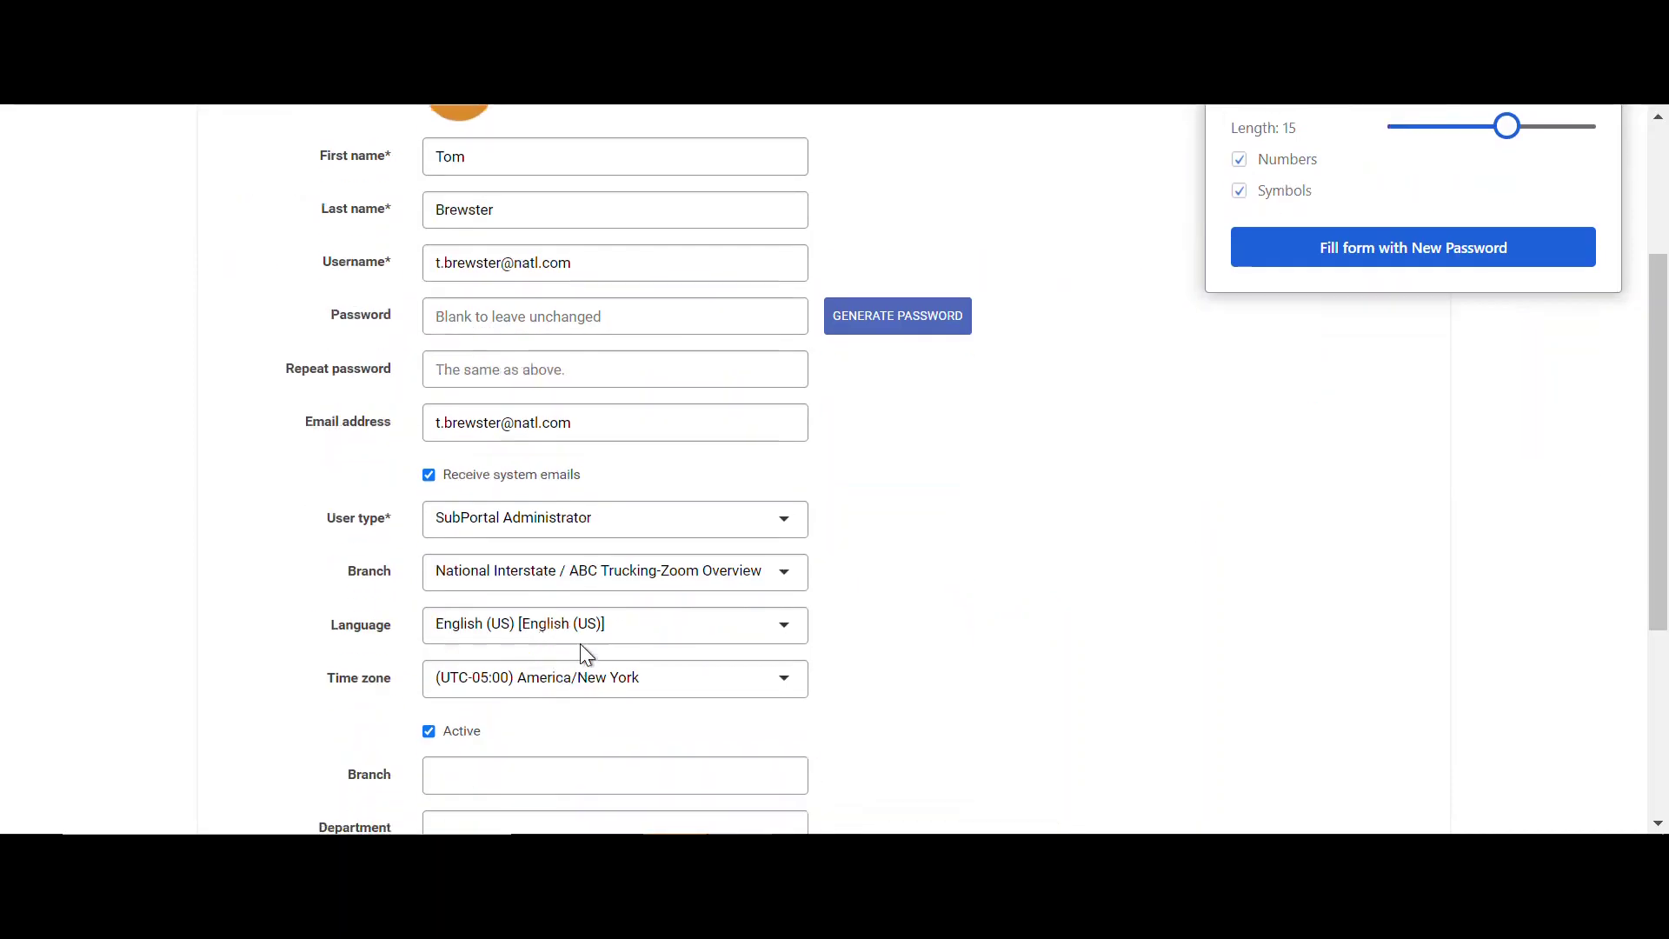
{"action": "left_click", "coordinate": [641, 572]}
{"action": "left_click", "coordinate": [622, 665]}
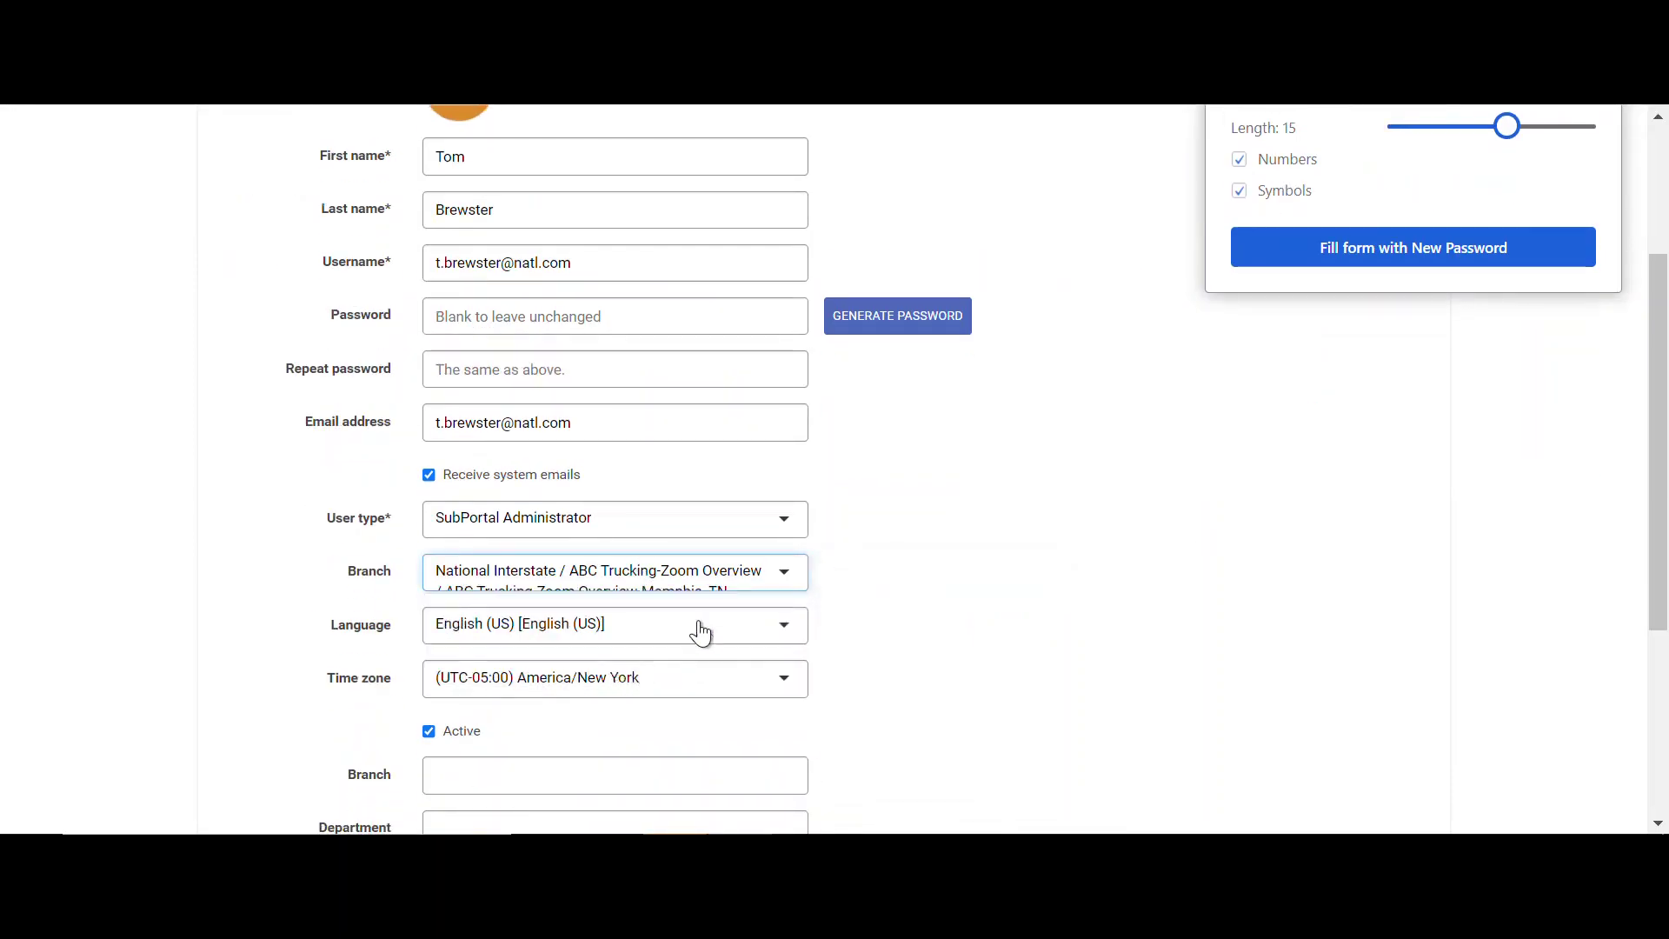
{"action": "scroll", "coordinate": [697, 757], "scroll_direction": "down", "scroll_amount": 4}
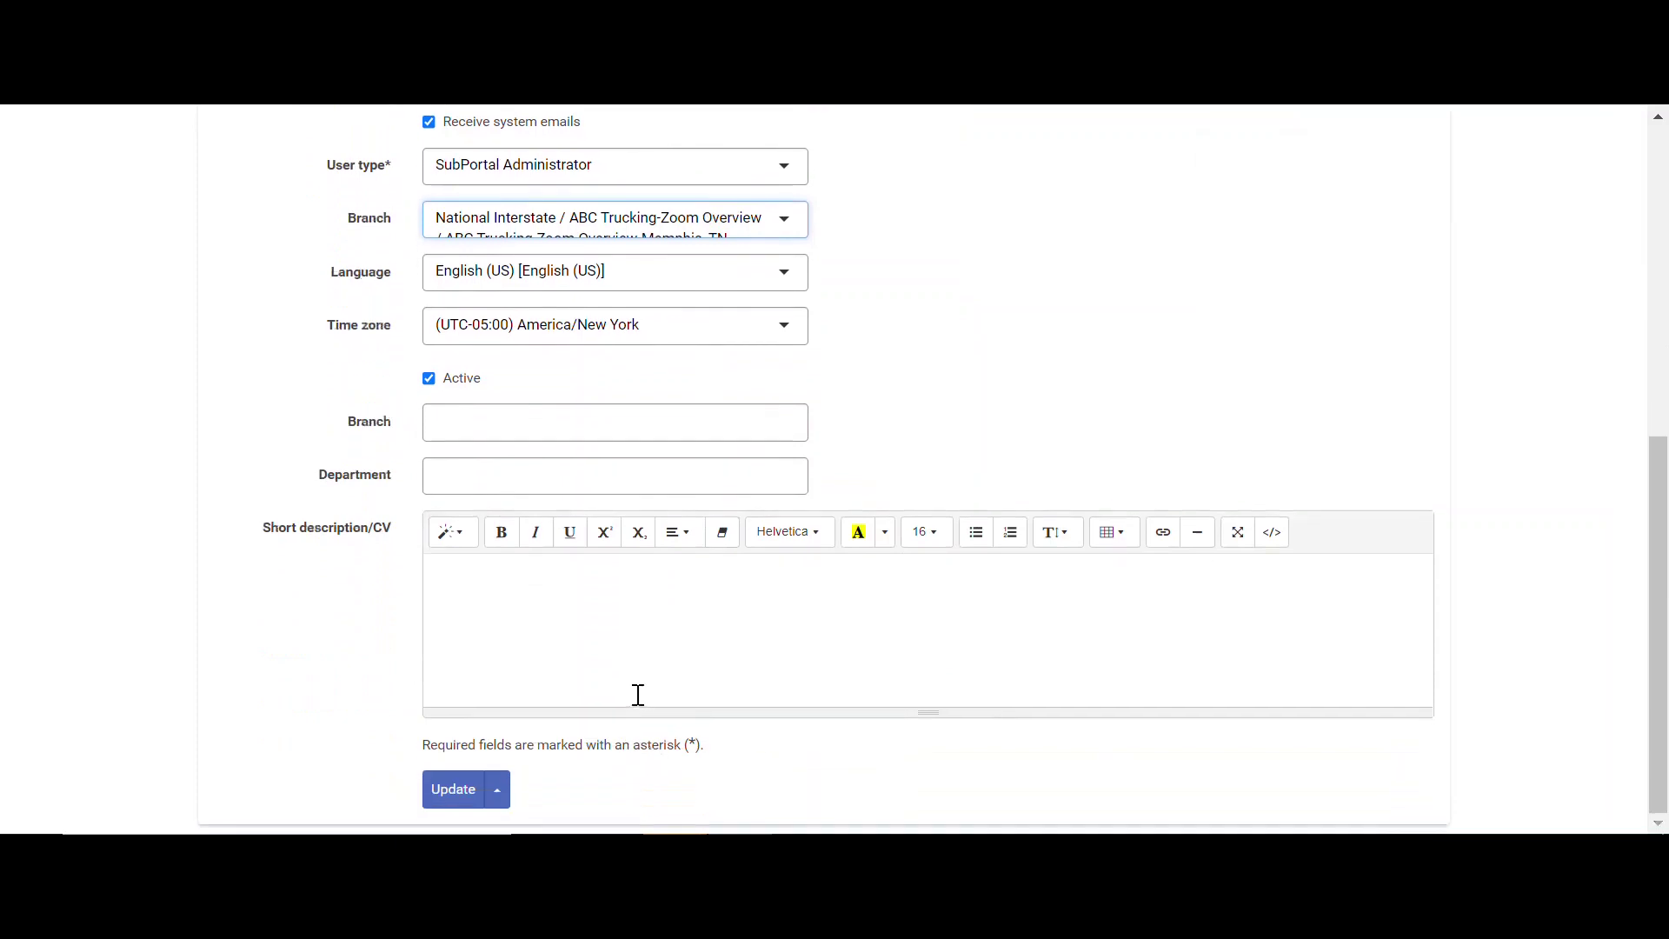
{"action": "left_click", "coordinate": [466, 800]}
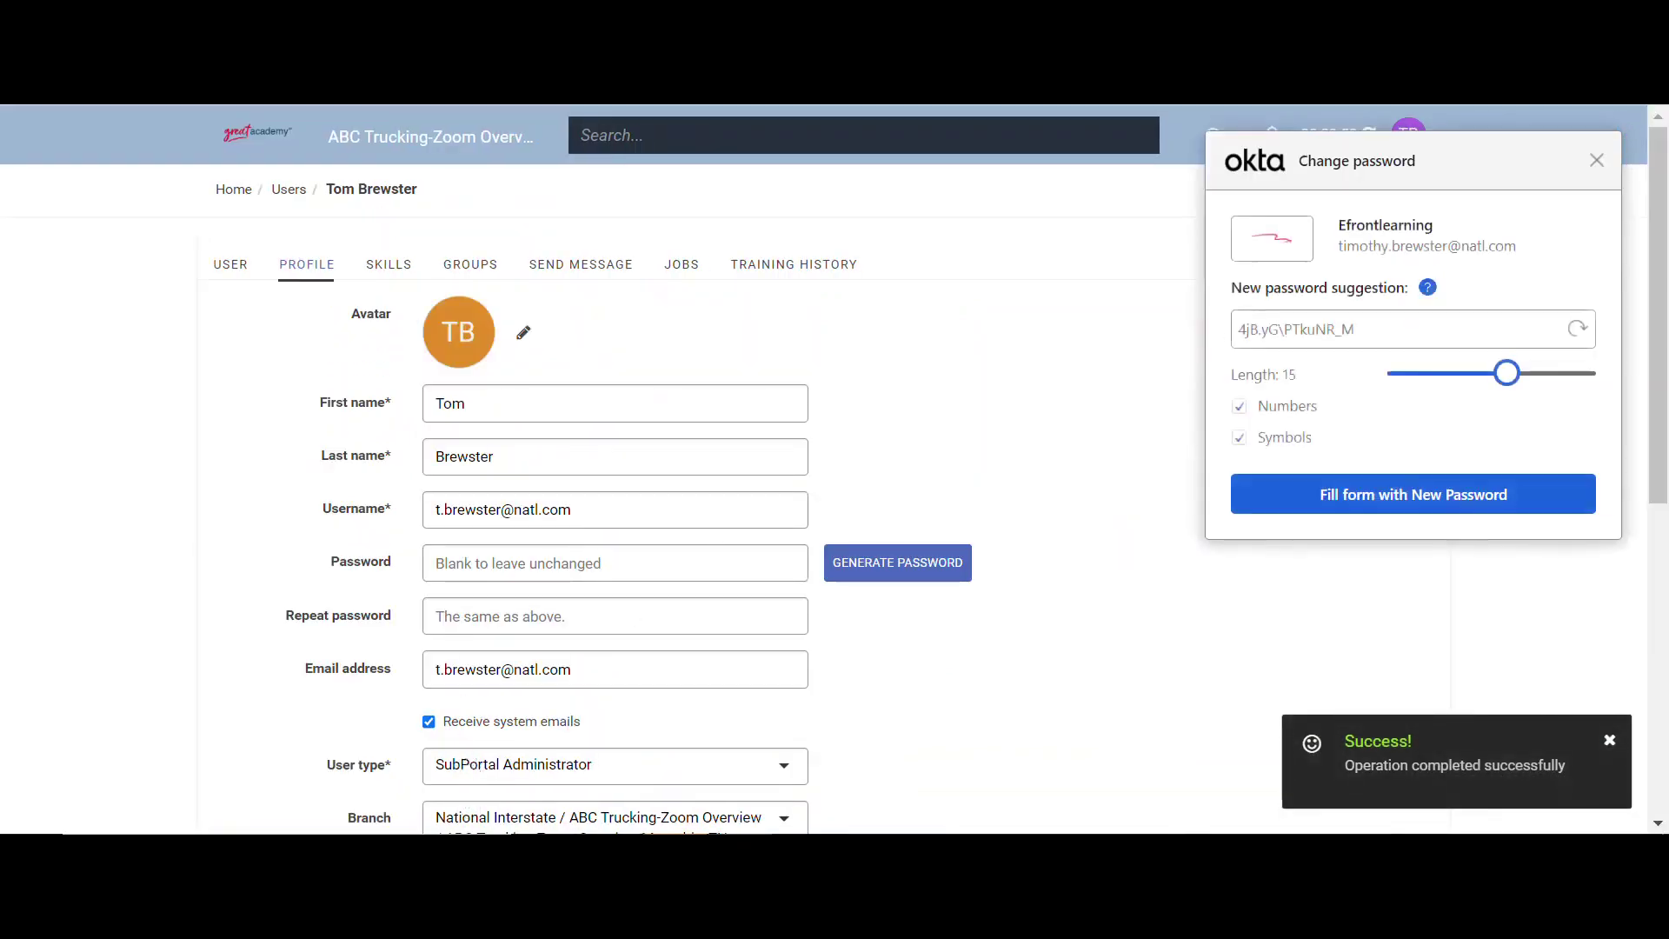
{"action": "left_click", "coordinate": [1598, 164]}
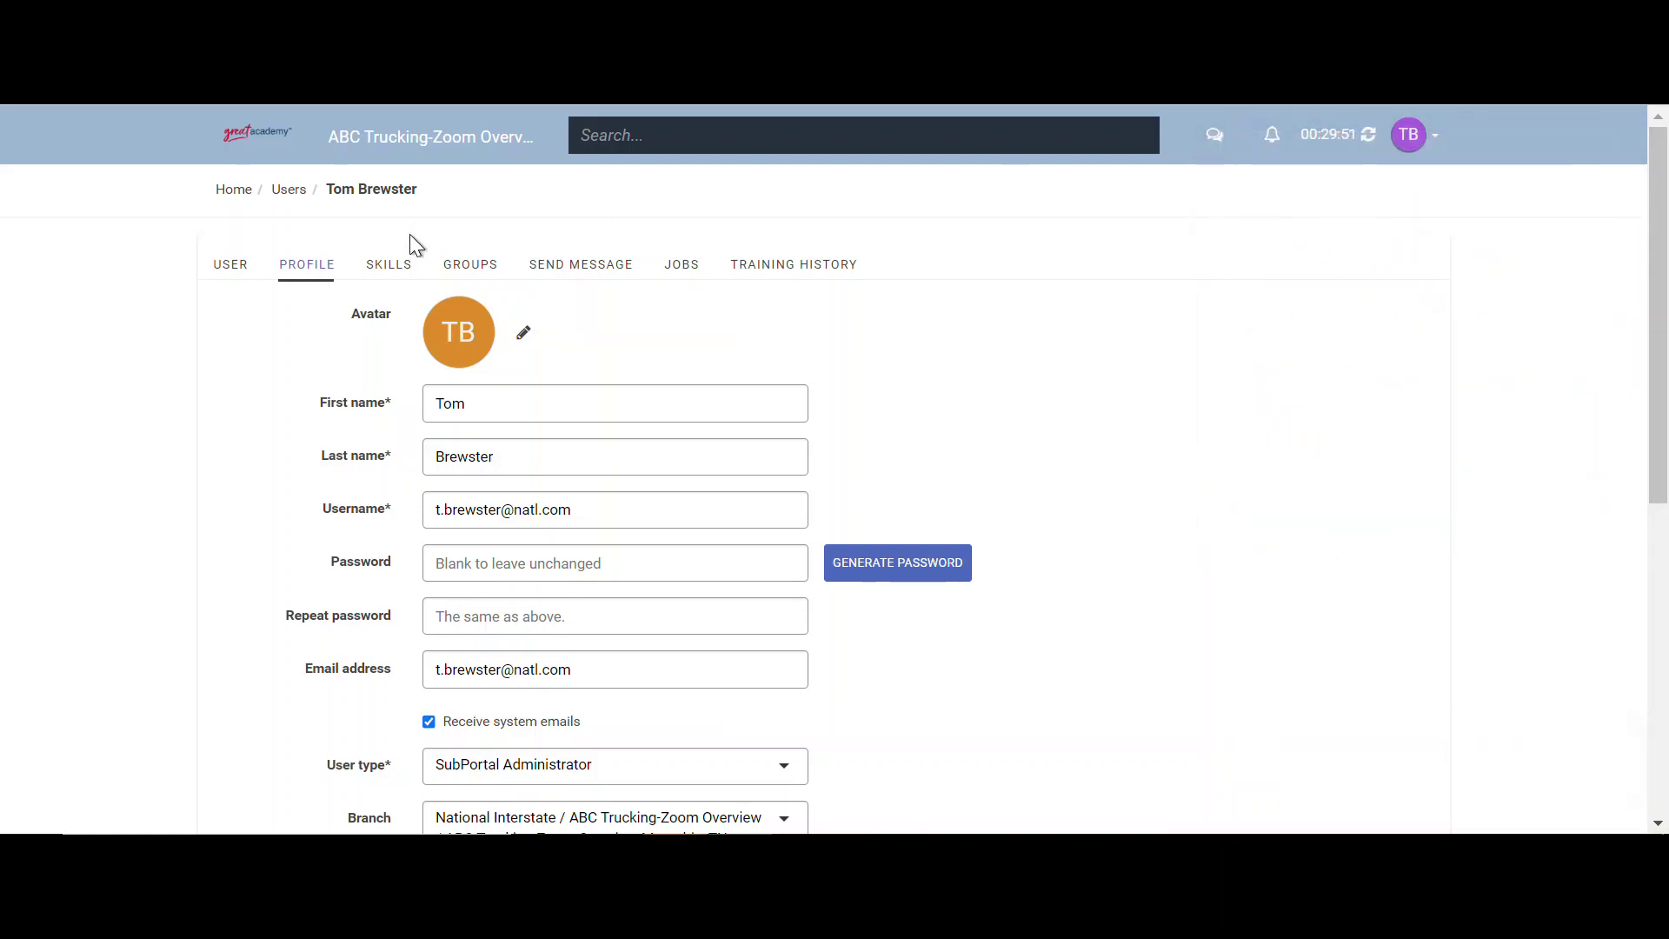
- Go Home, open Users, and review the TEST admin account's profile details
{"action": "left_click", "coordinate": [220, 193]}
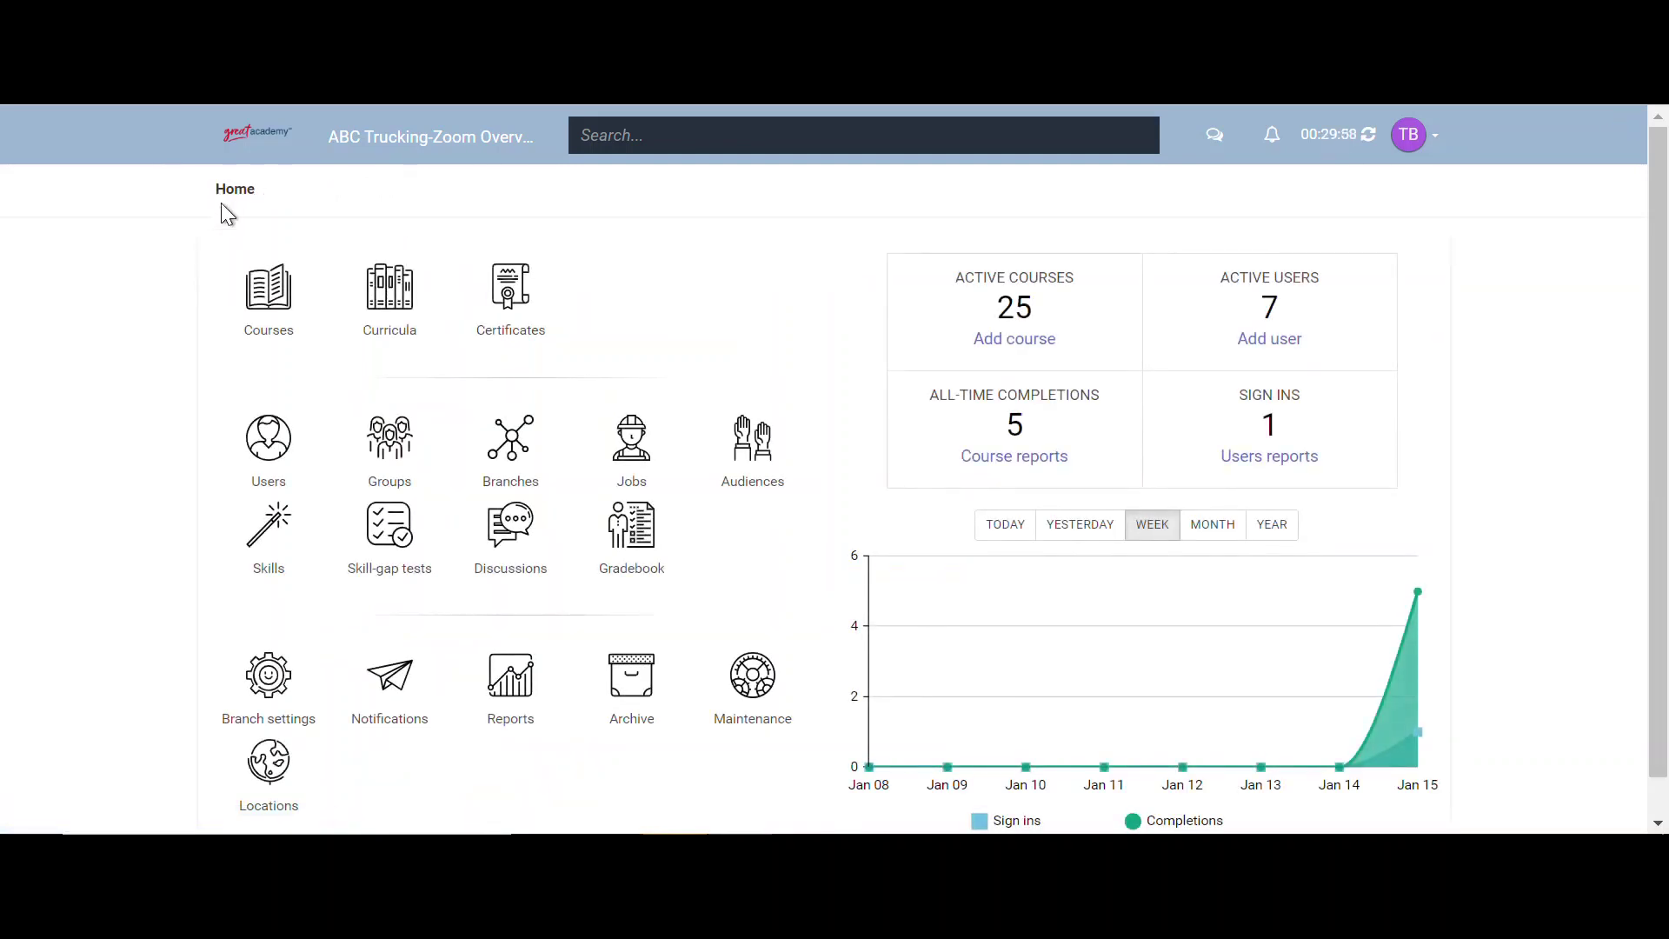
{"action": "left_click", "coordinate": [262, 437]}
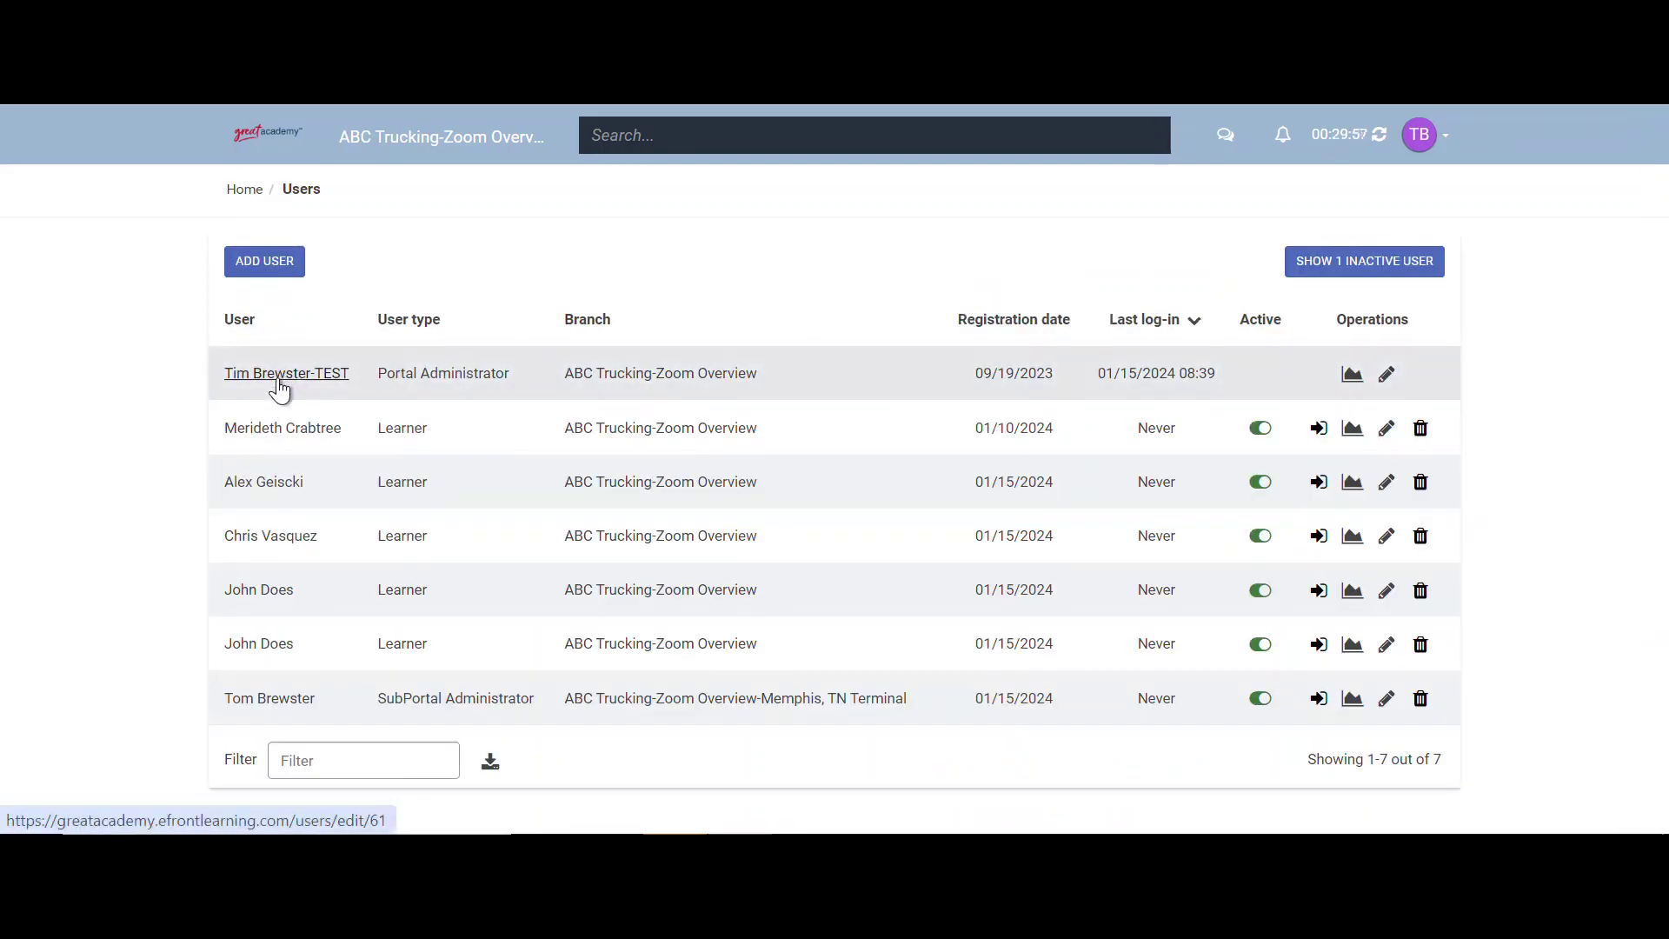
{"action": "left_click", "coordinate": [279, 385]}
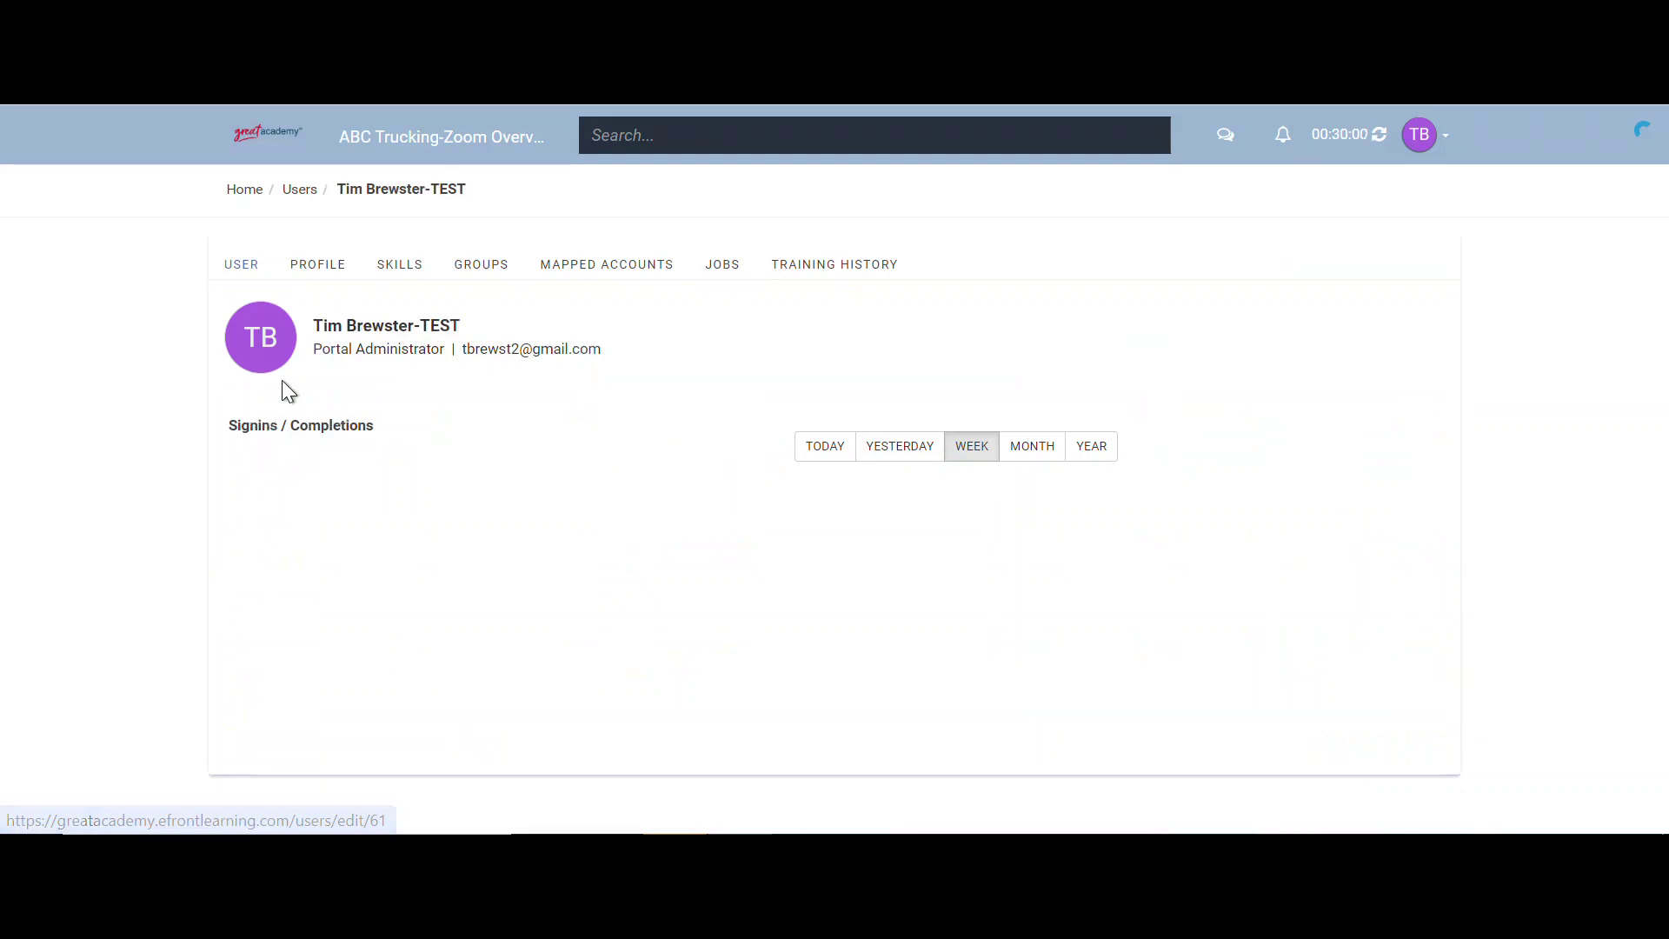
{"action": "left_click", "coordinate": [326, 268]}
{"action": "scroll", "coordinate": [358, 332], "scroll_direction": "down", "scroll_amount": 3}
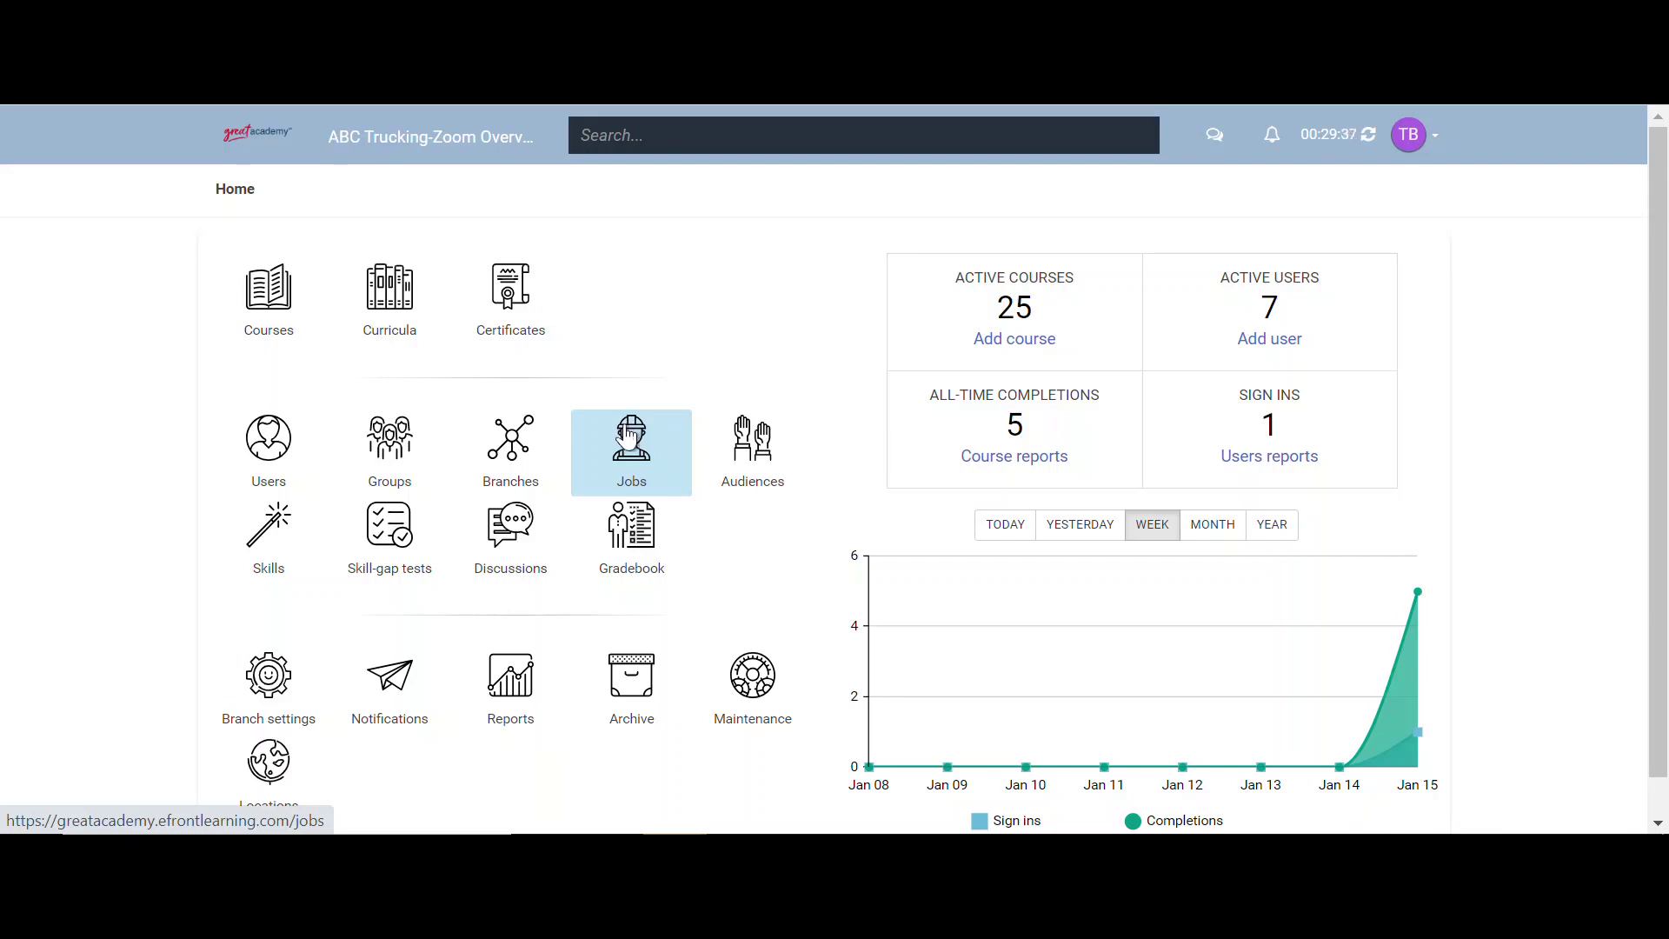
- Start a new job named Mechanics assigned to the Memphis, TN Terminal branch
{"action": "left_click", "coordinate": [627, 438]}
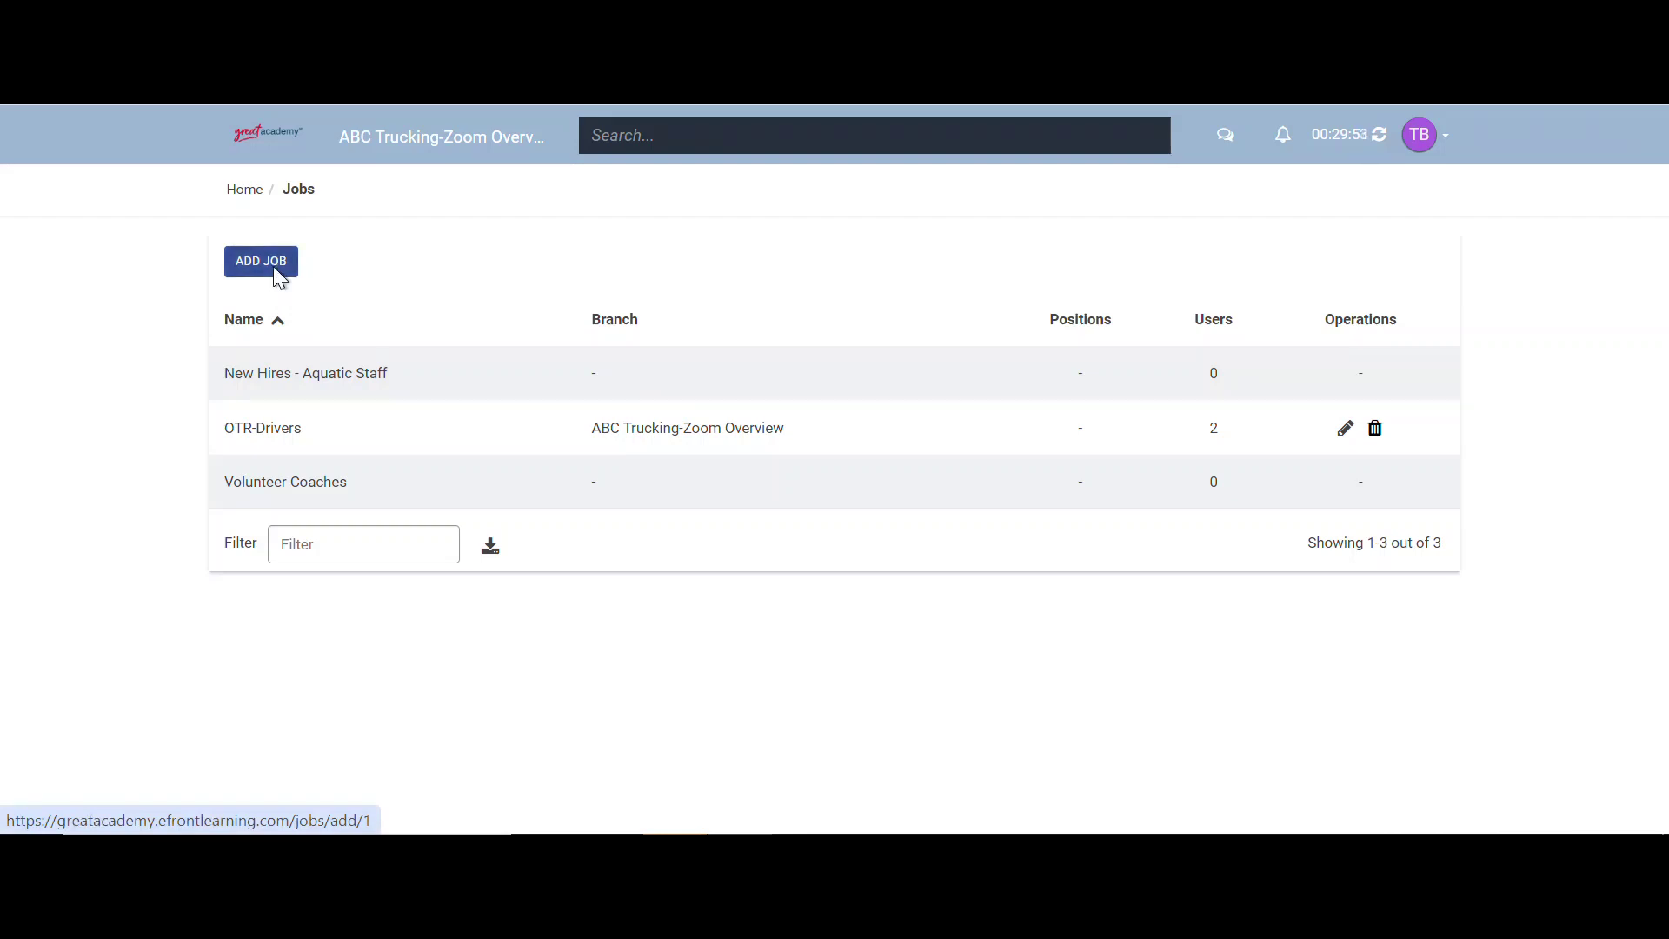
{"action": "left_click", "coordinate": [273, 277]}
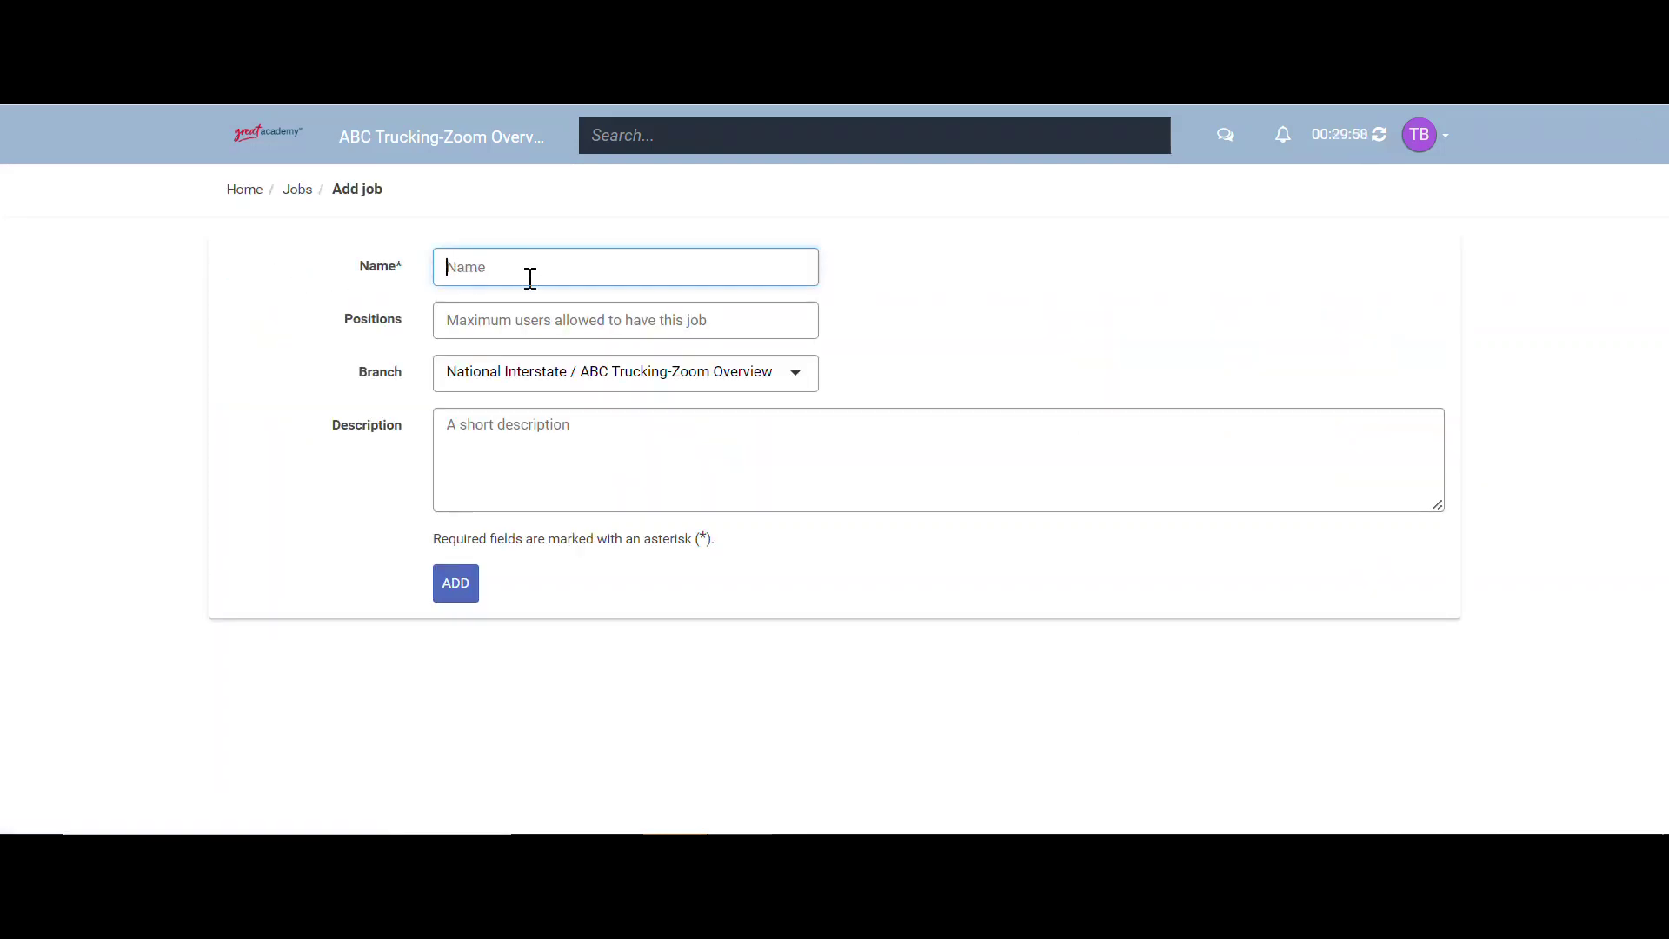
{"action": "type", "text": "Mechanics"}
{"action": "left_click", "coordinate": [570, 378]}
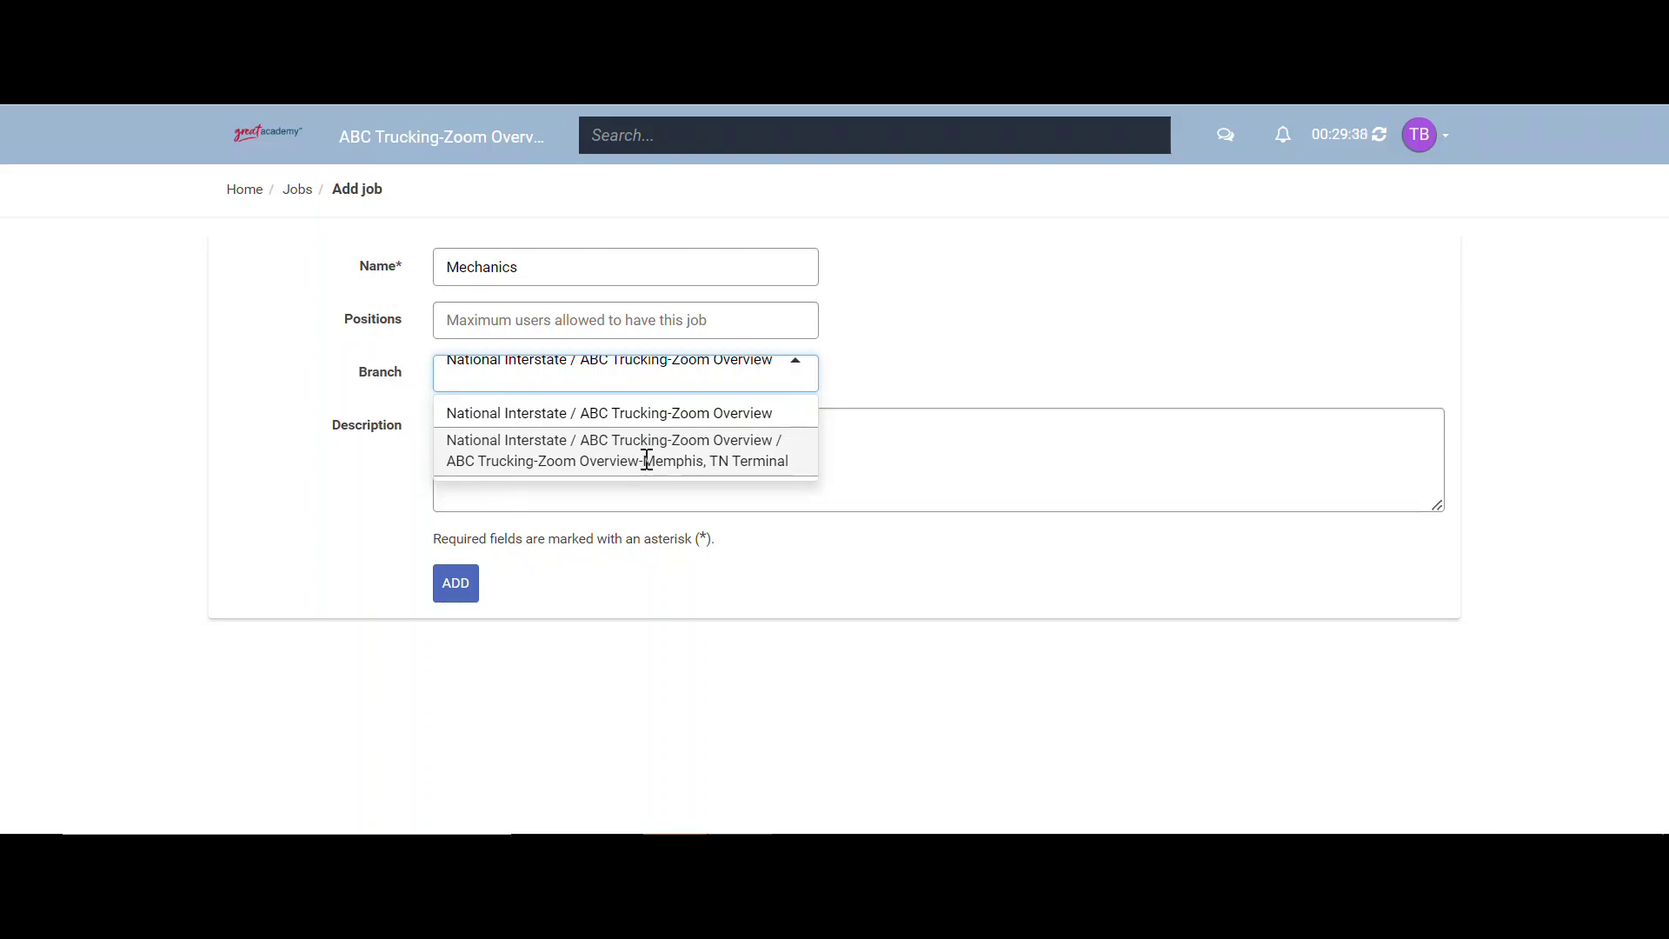
{"action": "left_click", "coordinate": [647, 459]}
- Describe it as 'This job is specific to the Memphis Shop' and add the job
{"action": "left_click", "coordinate": [645, 459]}
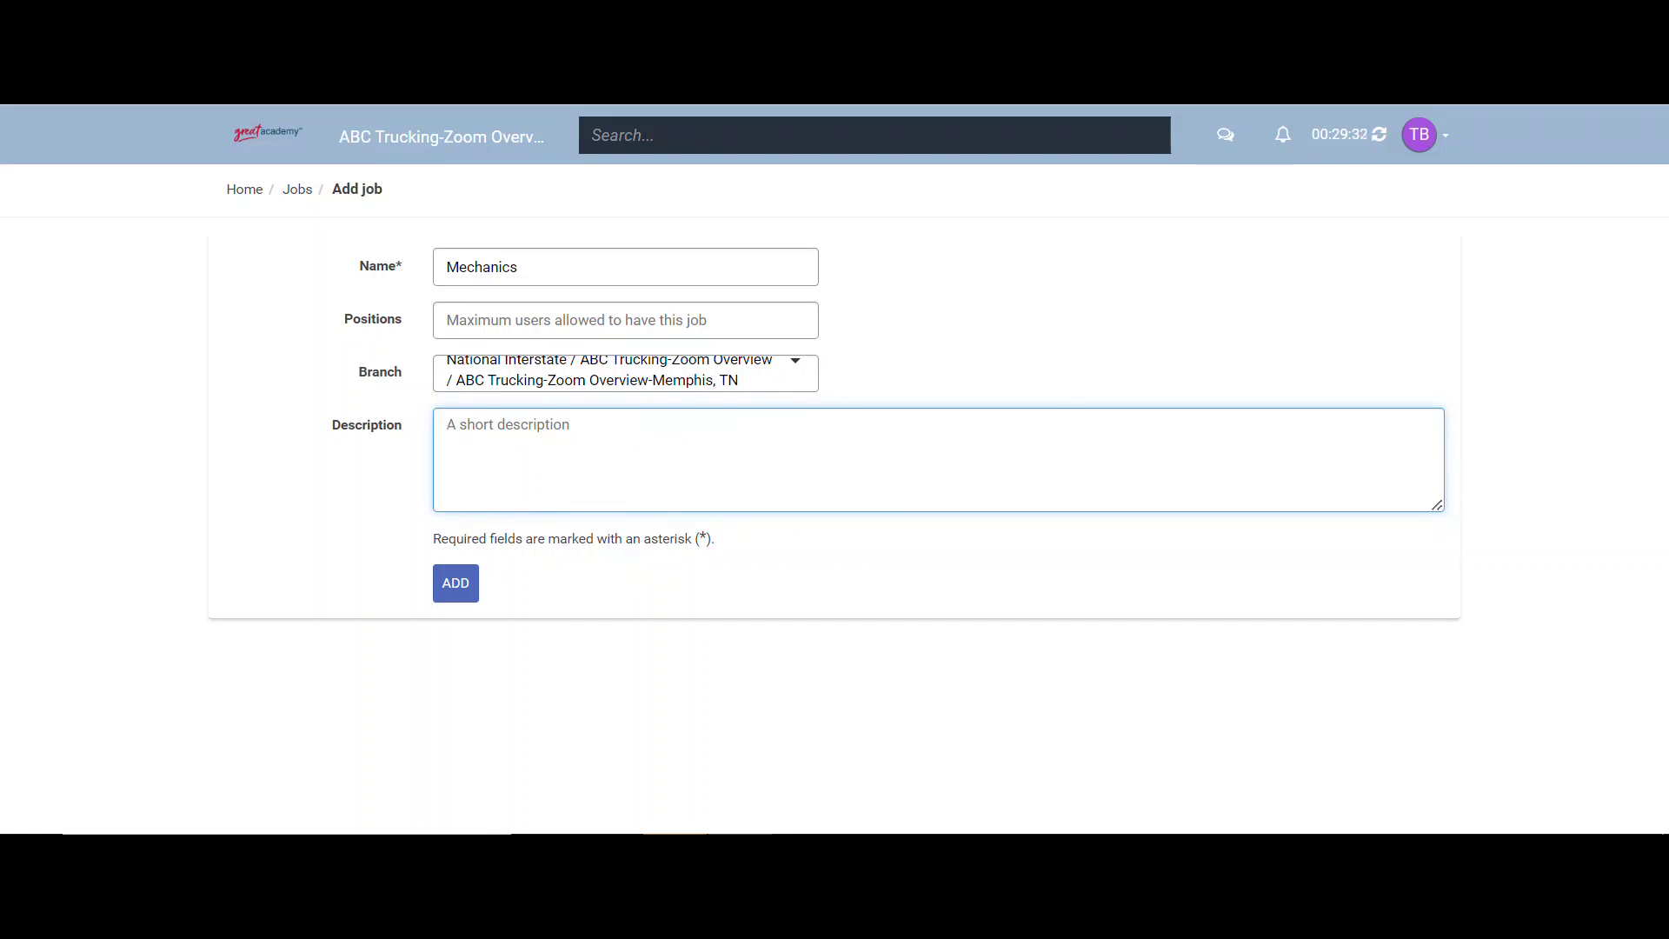
{"action": "type", "text": "This job is specific to the memohis"}
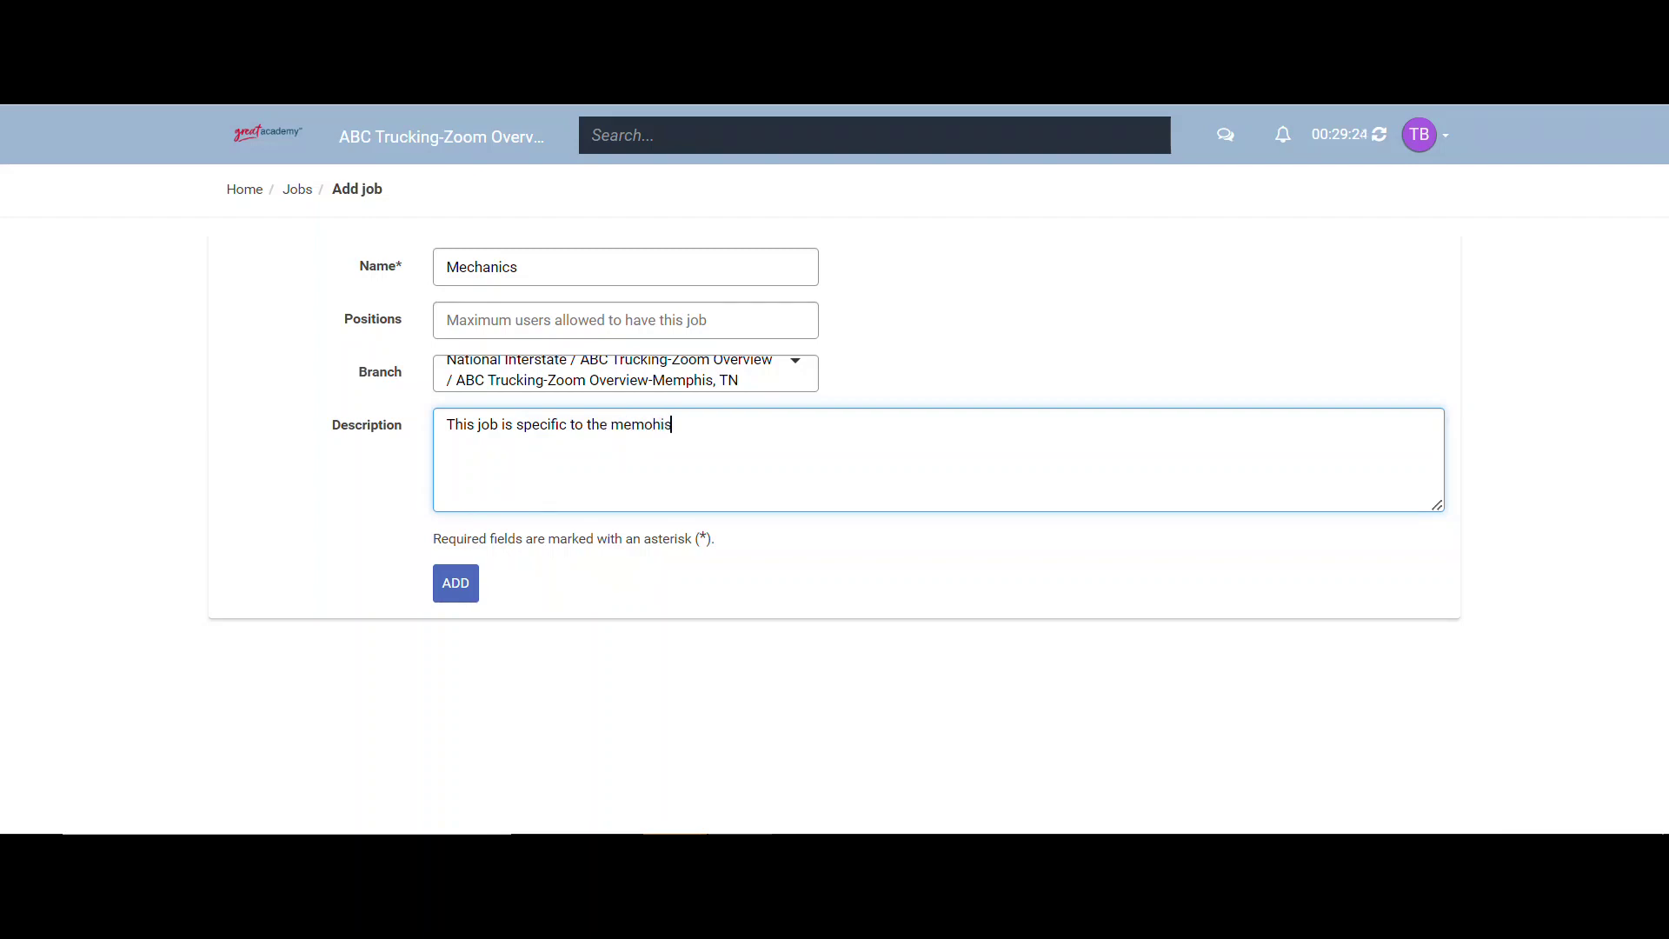
{"action": "key", "text": "BackSpace"}
{"action": "key", "text": "BackSpace"}
{"action": "key", "text": "BackSpace"}
{"action": "key", "text": "BackSpace"}
{"action": "type", "text": "phis Shop"}
{"action": "right_click", "coordinate": [655, 426]}
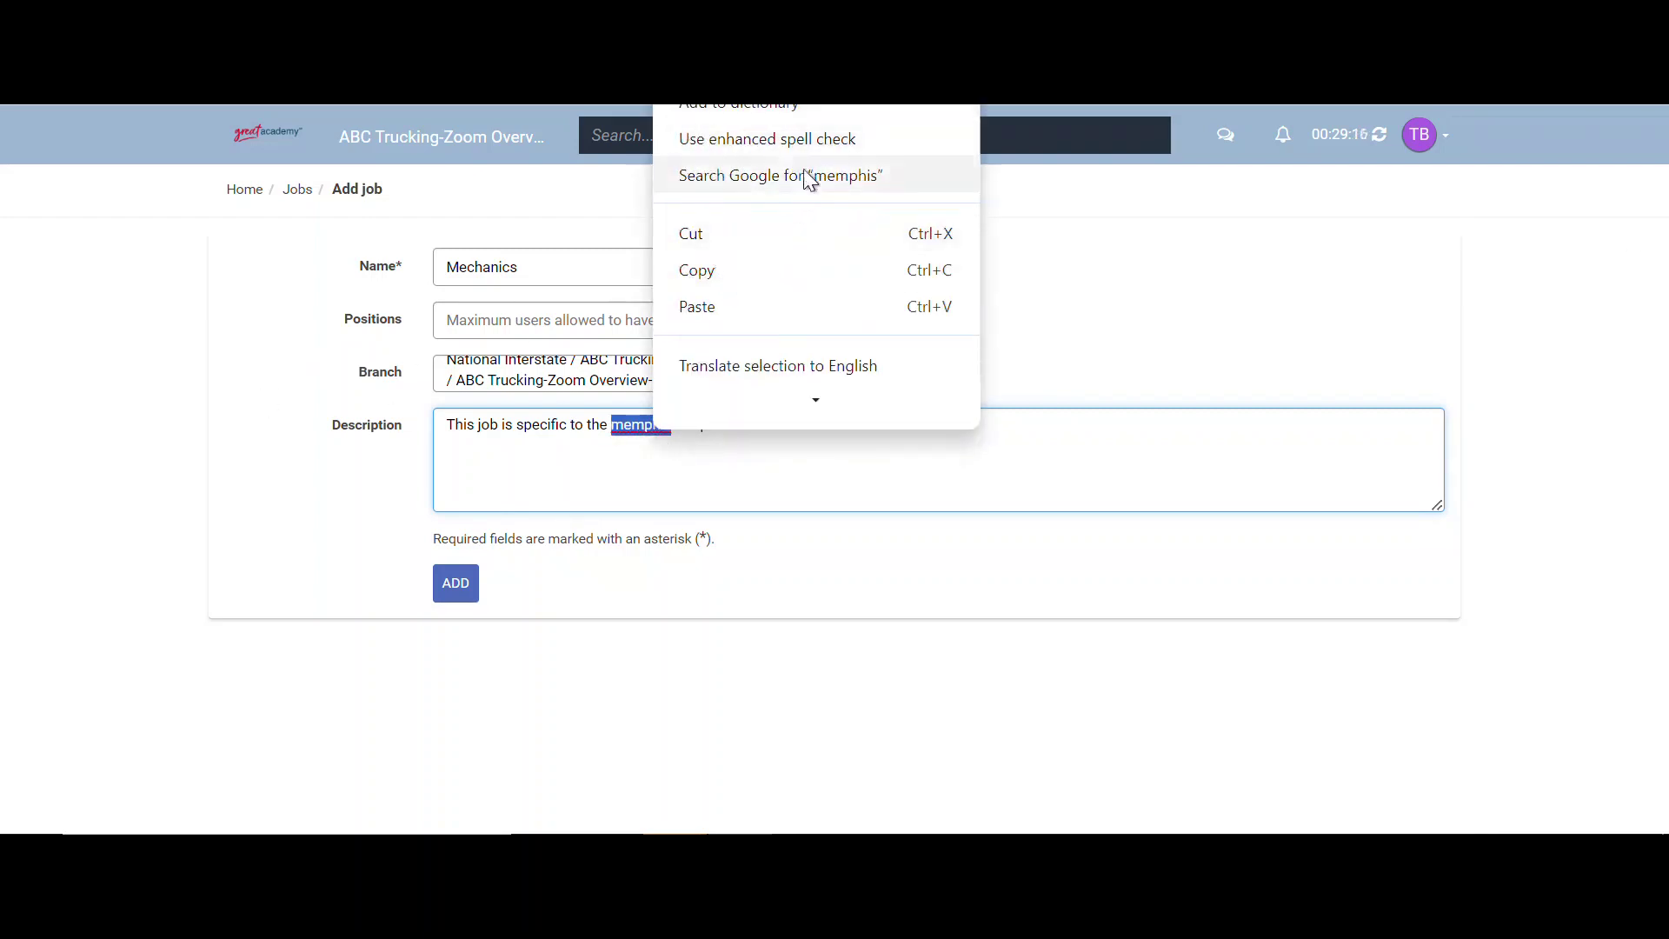
{"action": "left_click", "coordinate": [704, 172]}
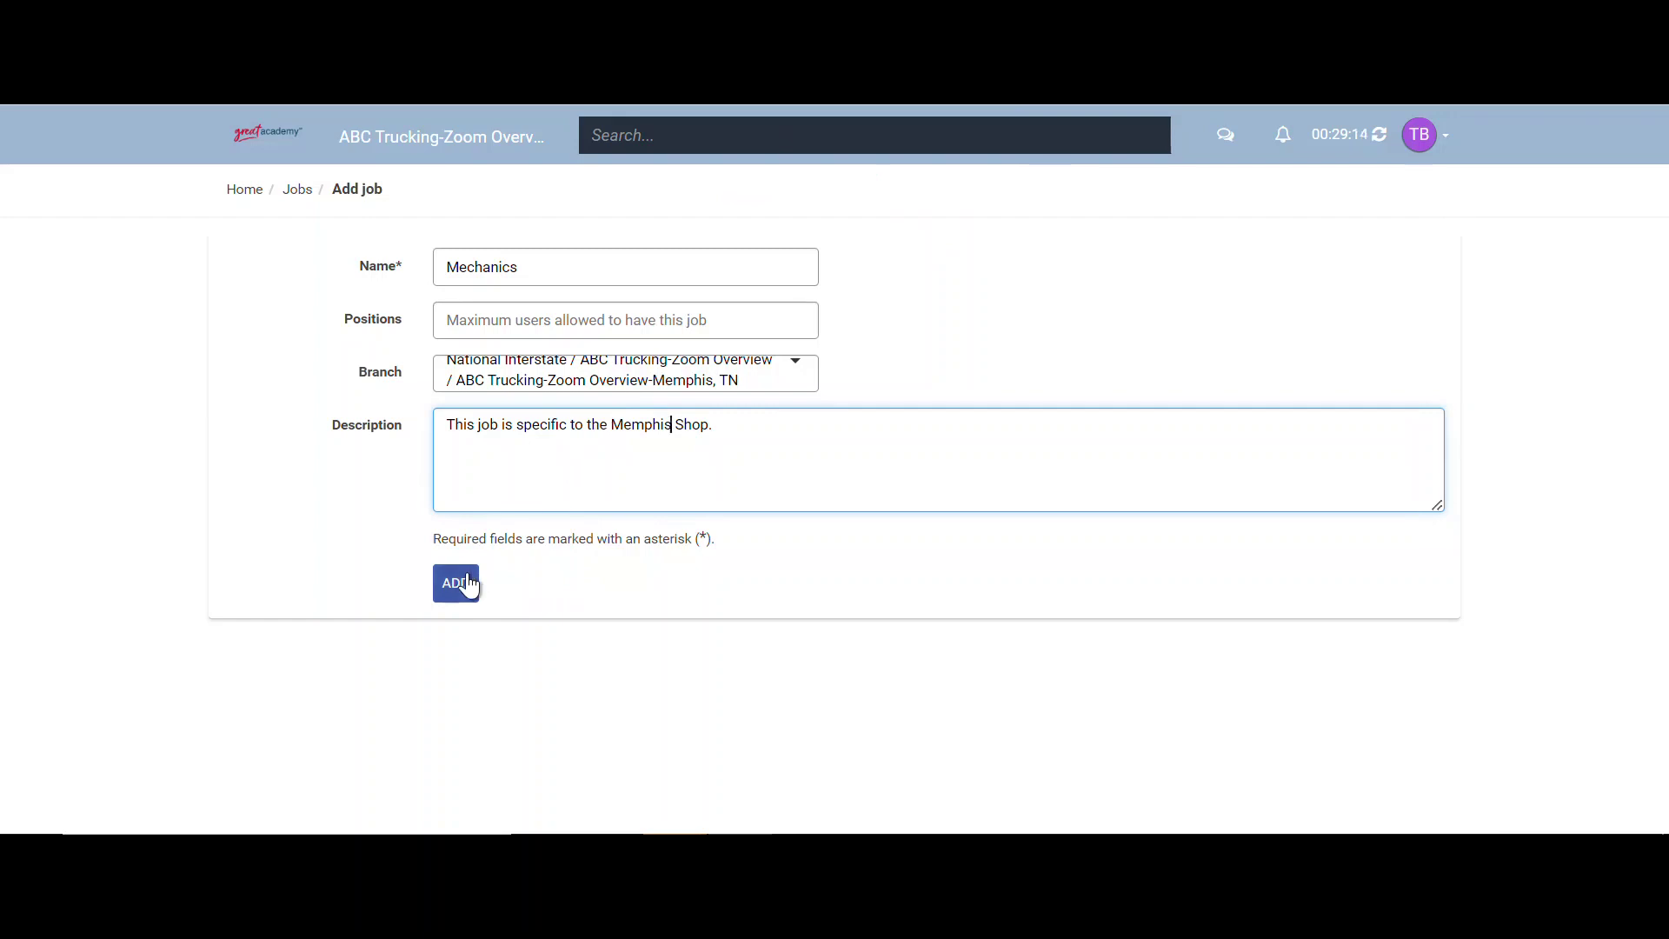
{"action": "left_click", "coordinate": [470, 582]}
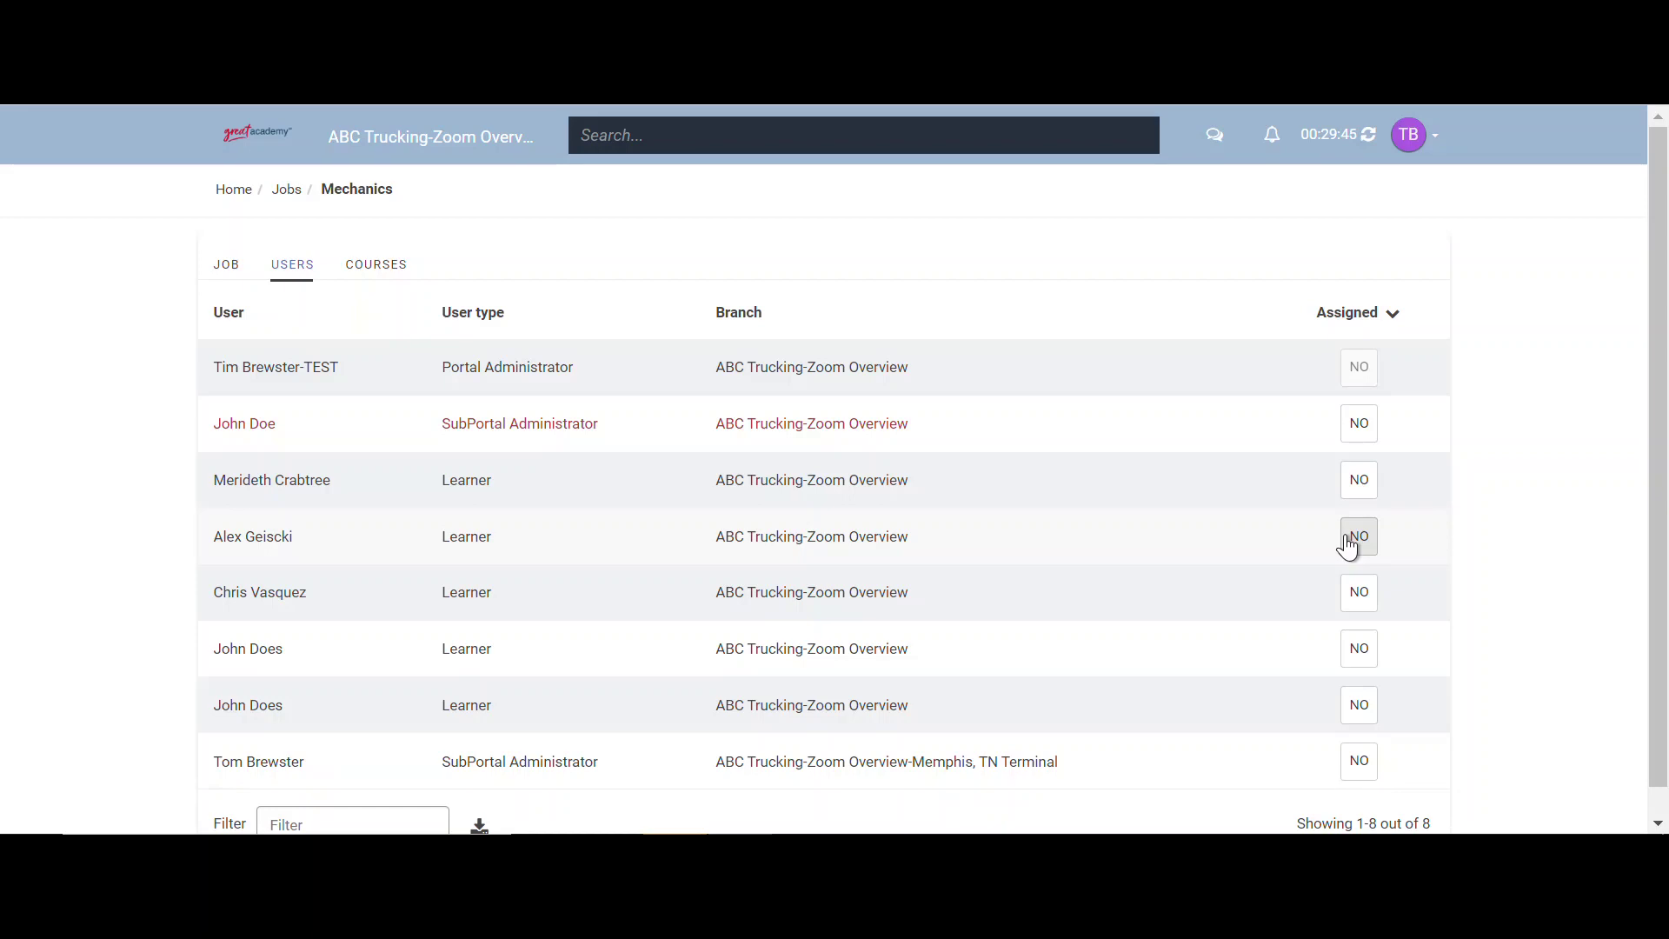
- Assign a learner and the Avoiding Slip, Trip & Fall Injuries (NI) course to the Mechanics job
{"action": "left_click", "coordinate": [1348, 546]}
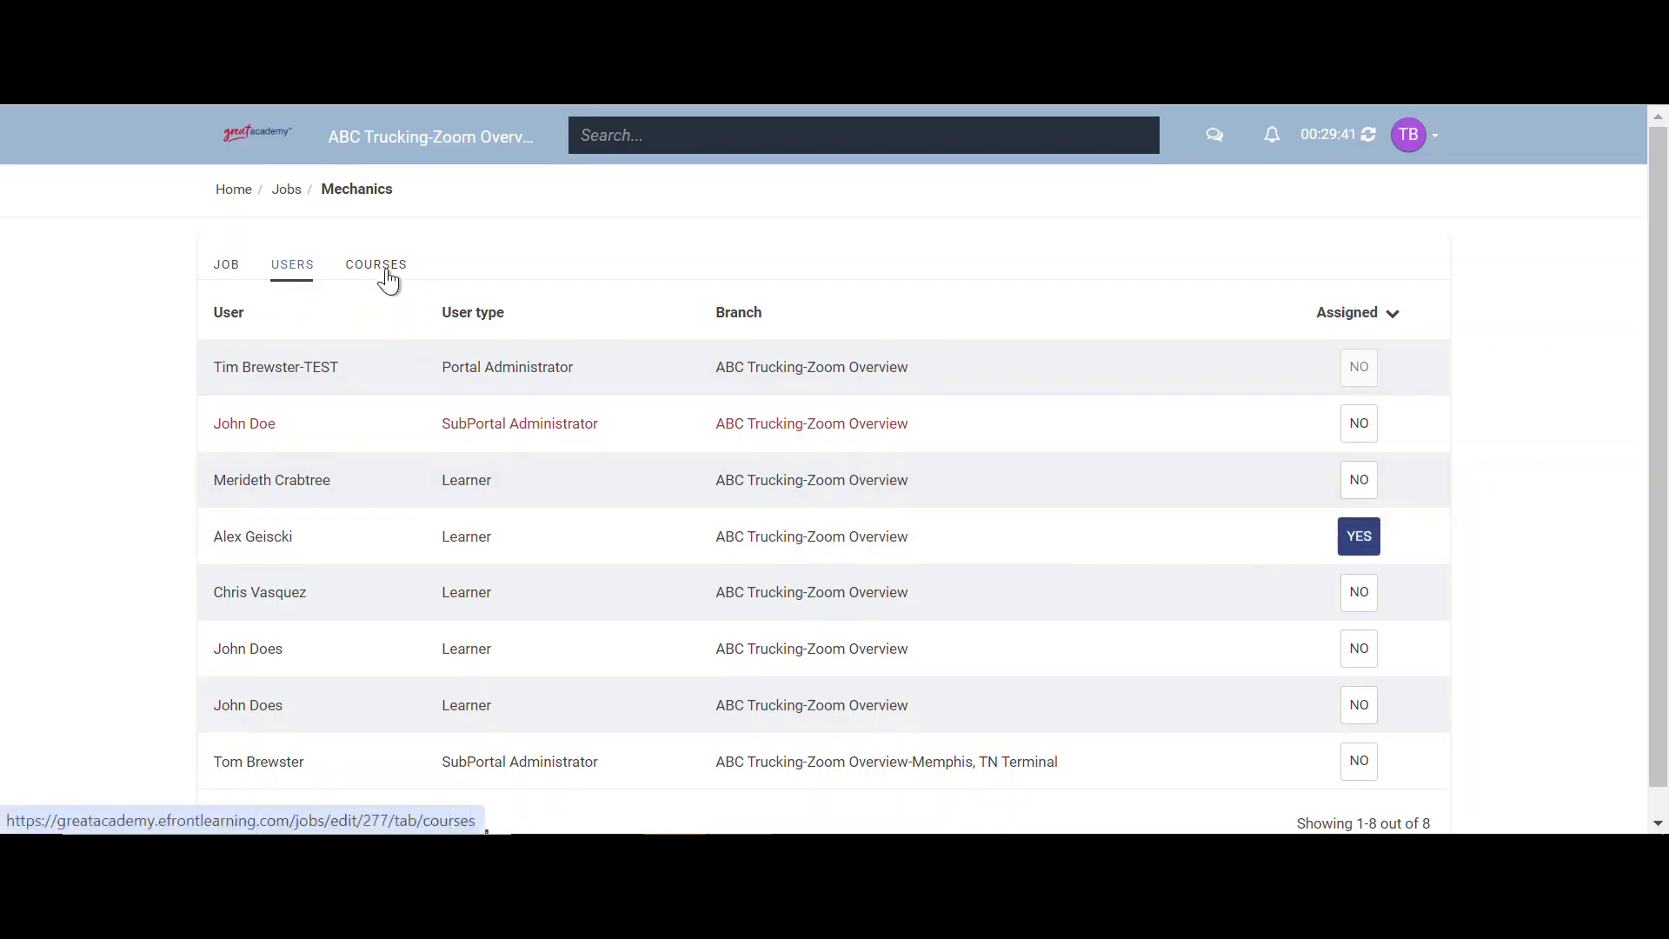
{"action": "left_click", "coordinate": [378, 265]}
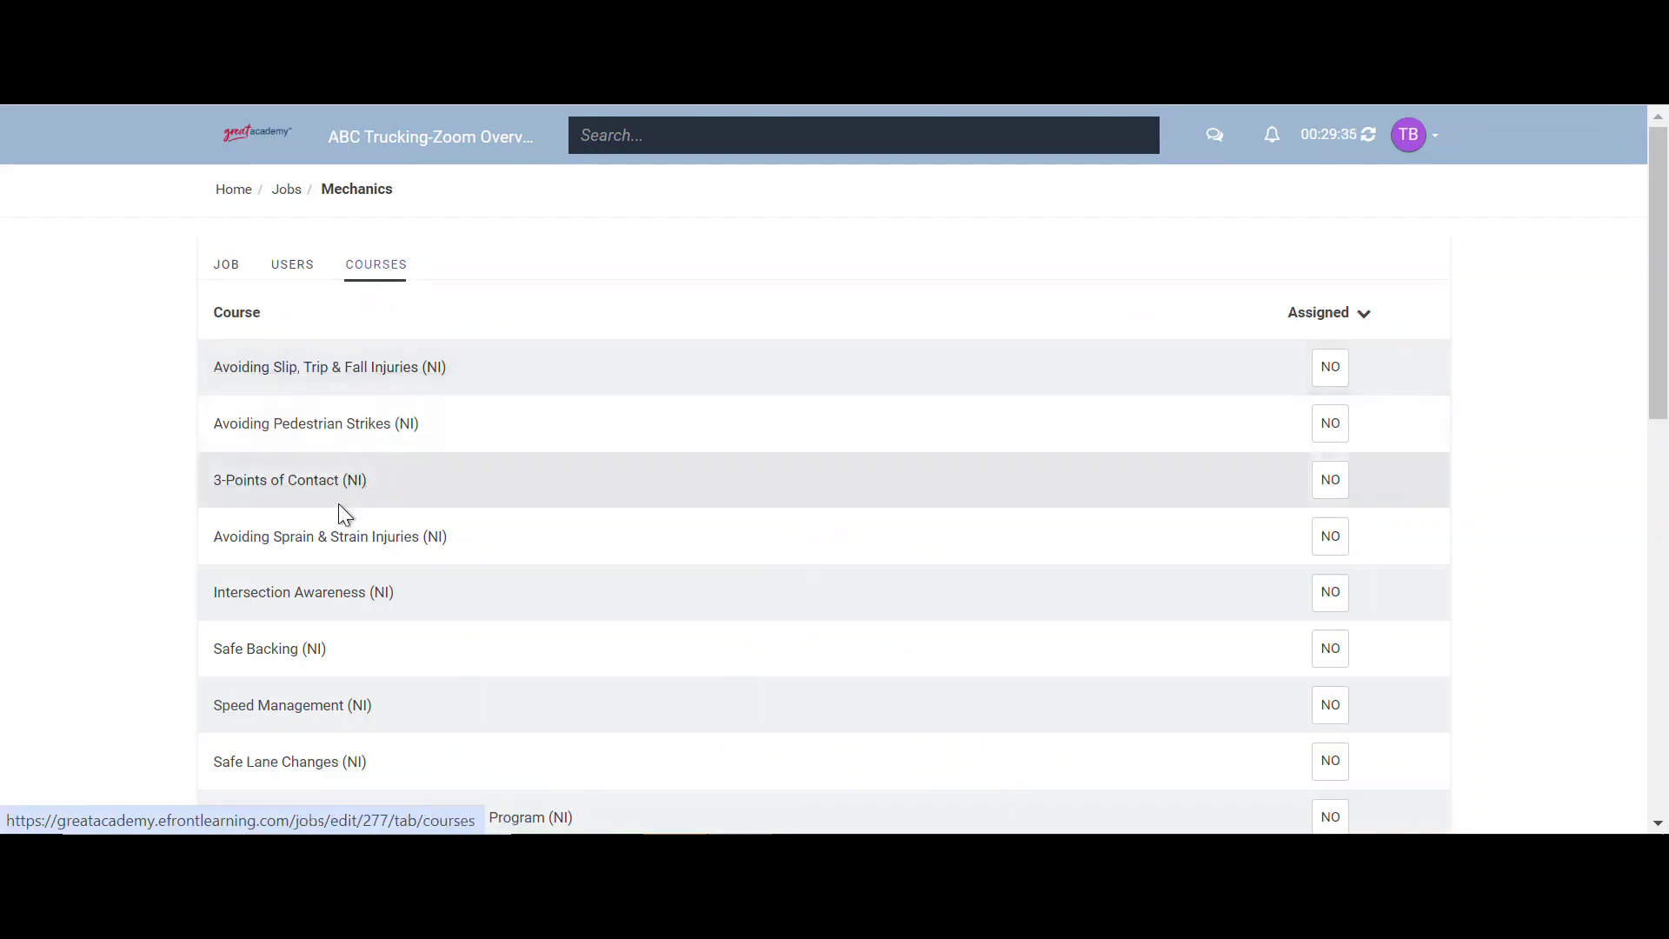
{"action": "scroll", "coordinate": [341, 513], "scroll_direction": "down", "scroll_amount": 5}
{"action": "scroll", "coordinate": [351, 513], "scroll_direction": "up", "scroll_amount": 5}
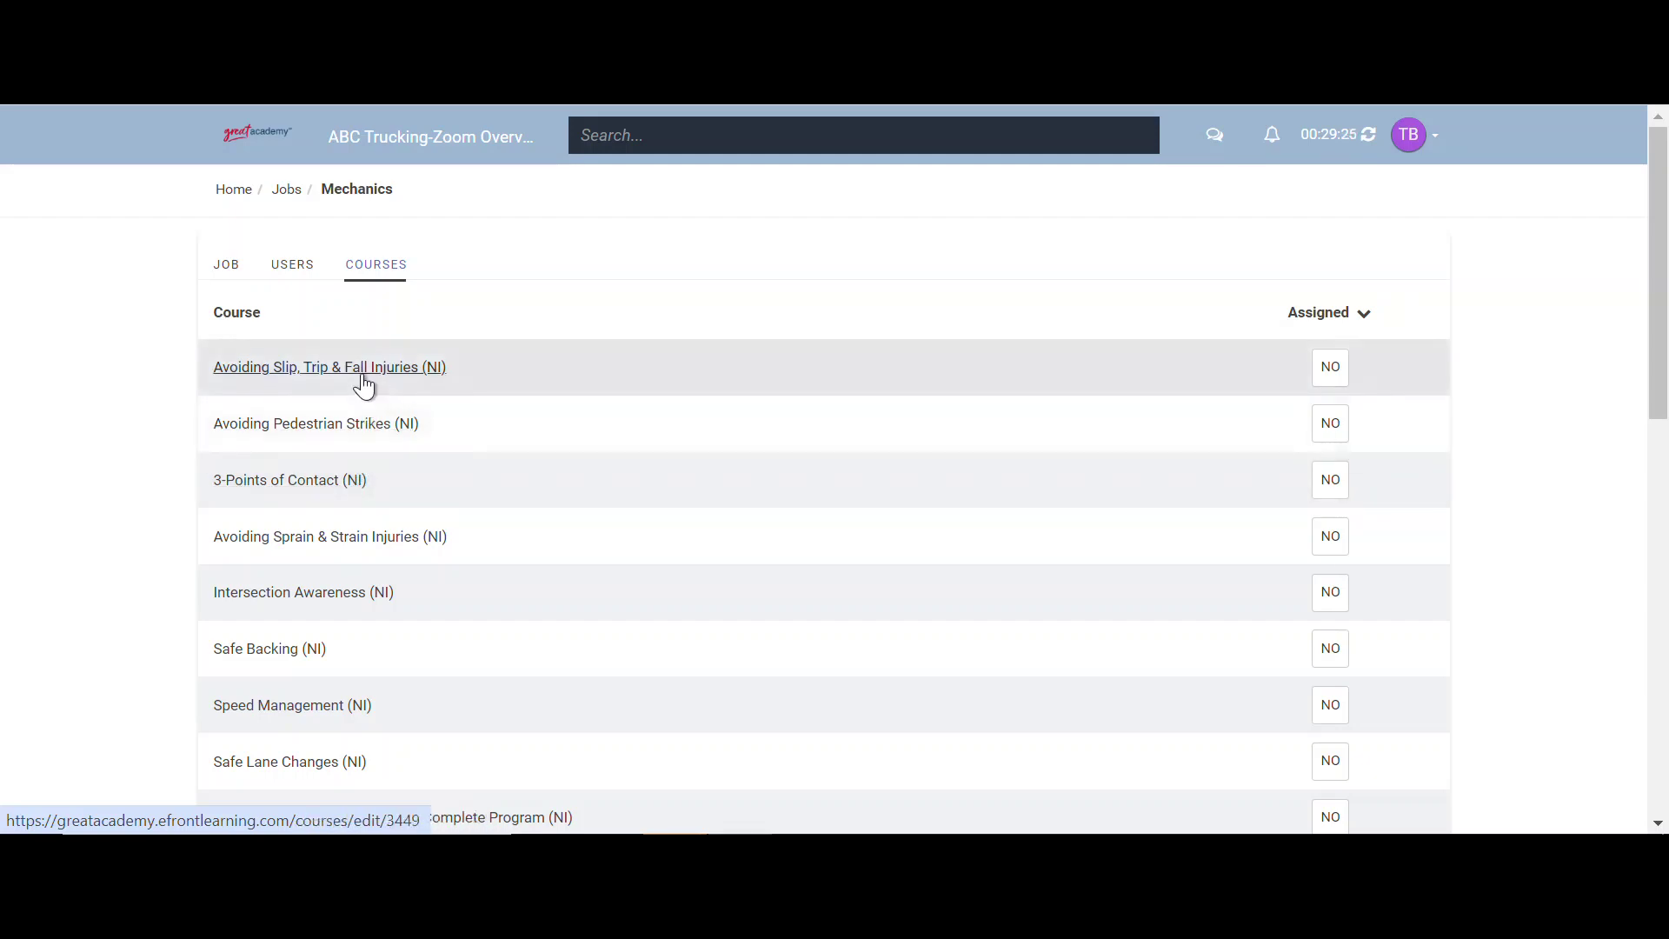
{"action": "left_click", "coordinate": [1330, 369]}
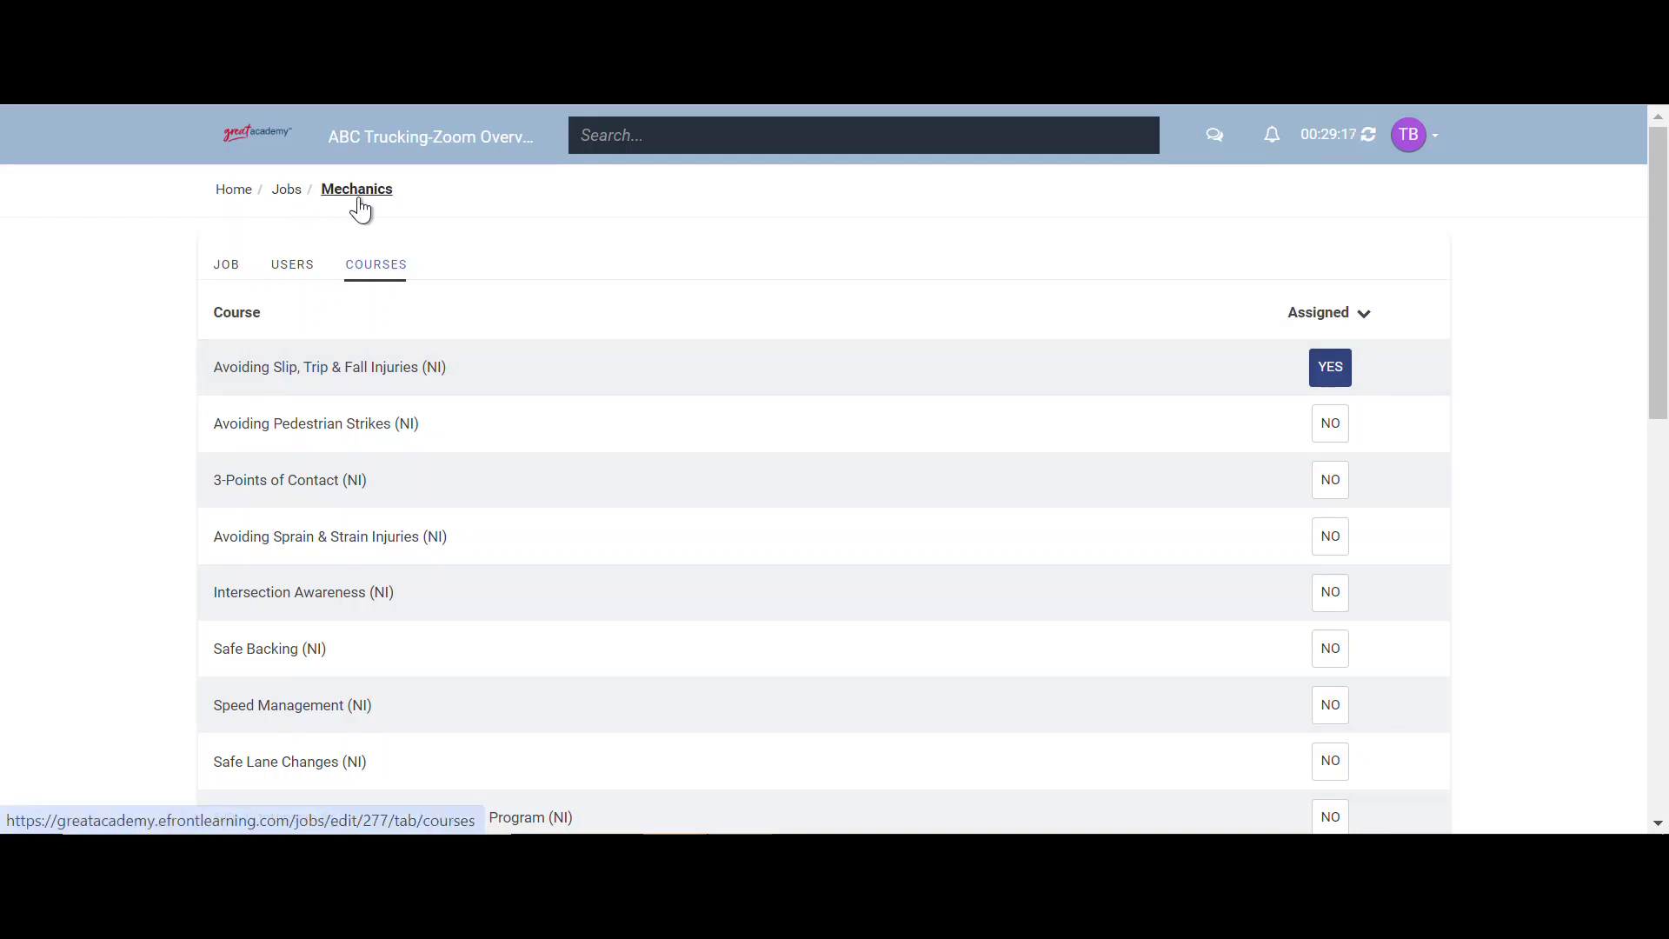
- Go back to the Home dashboard and open the Groups list
{"action": "left_click", "coordinate": [245, 201]}
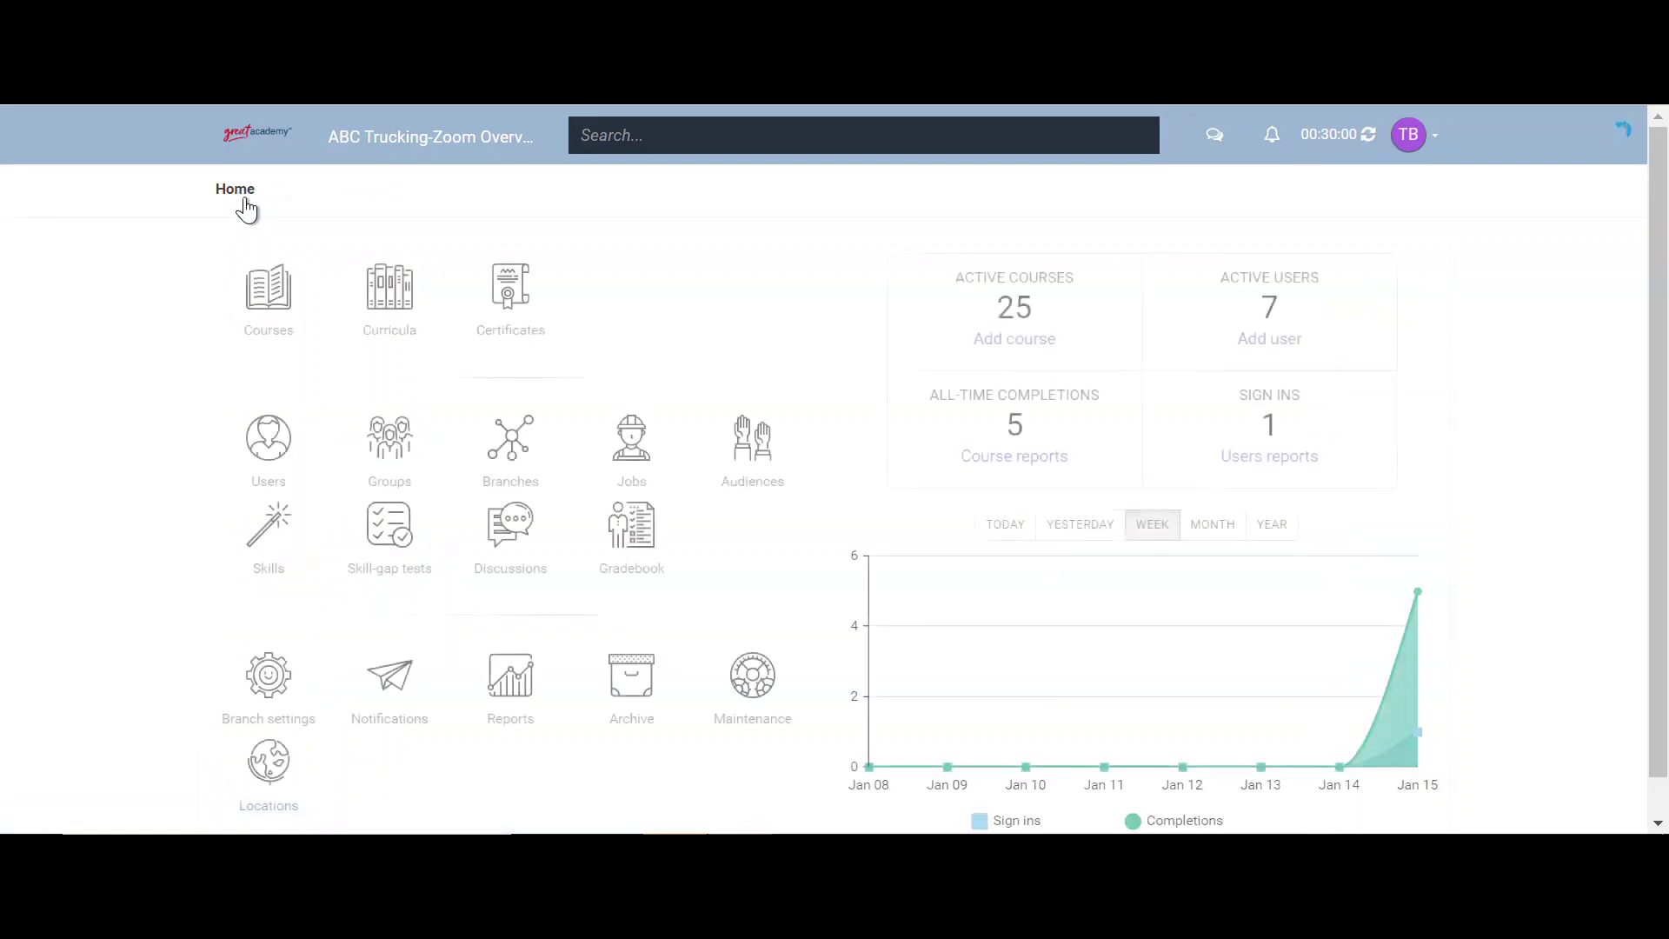
{"action": "left_click", "coordinate": [374, 462]}
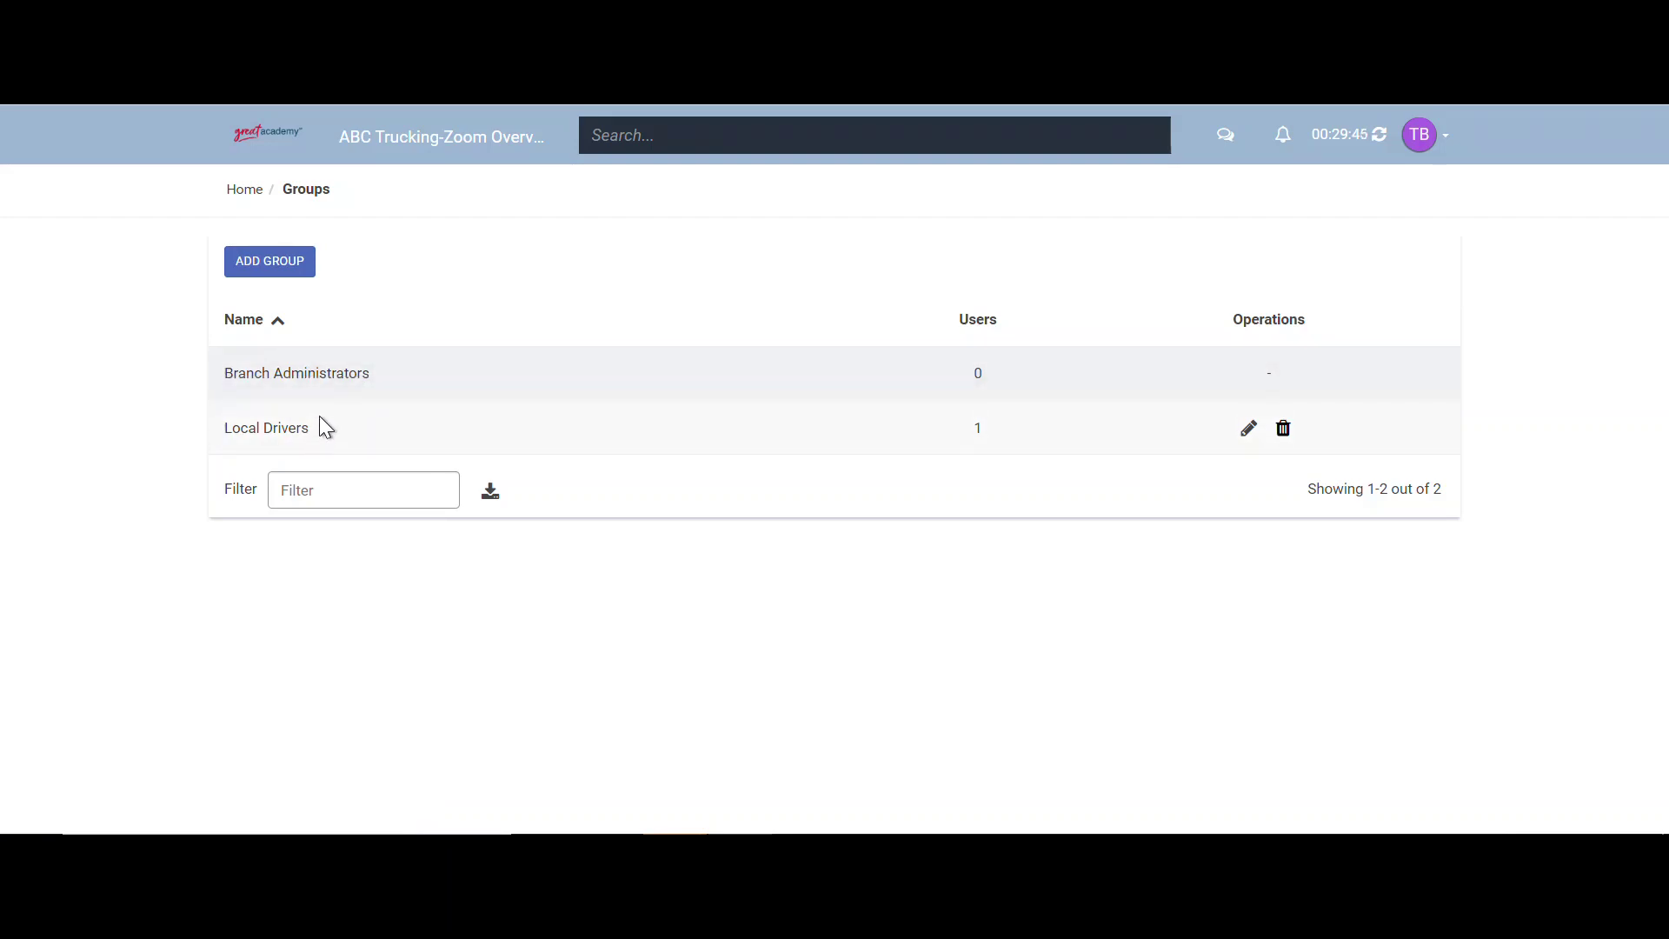
- Add group 'OTR Drivers' with description 'This group is strictly used for OTR drivers.'
{"action": "left_click", "coordinate": [290, 273]}
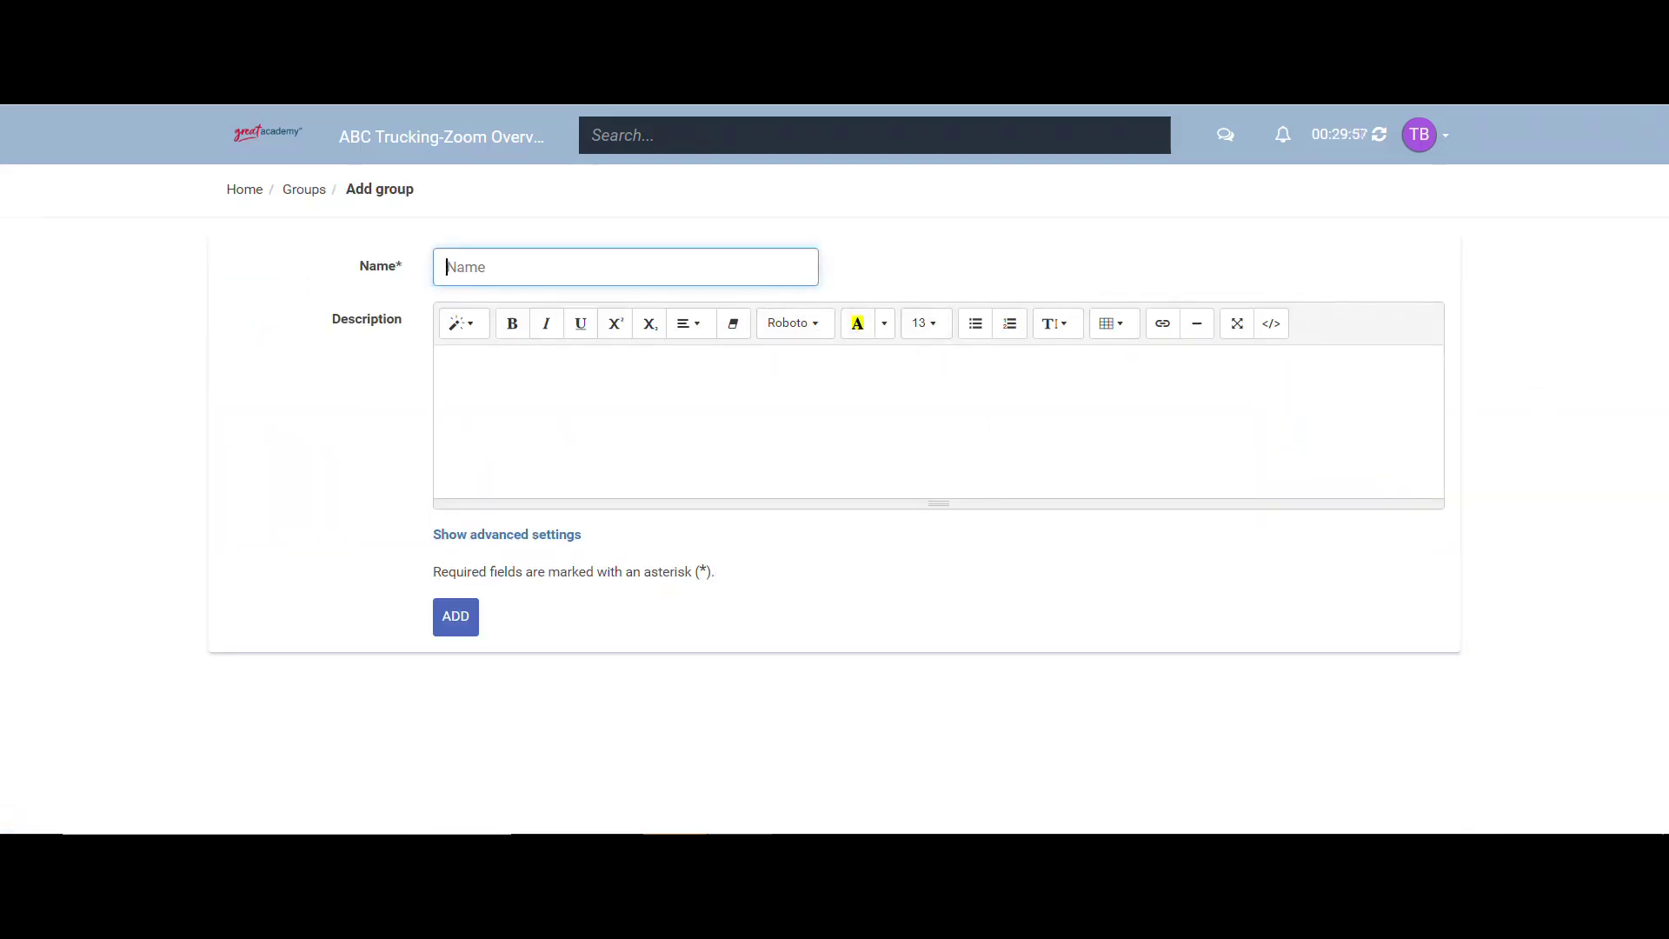
{"action": "type", "text": "OTR Drivers"}
{"action": "left_click", "coordinate": [445, 368]}
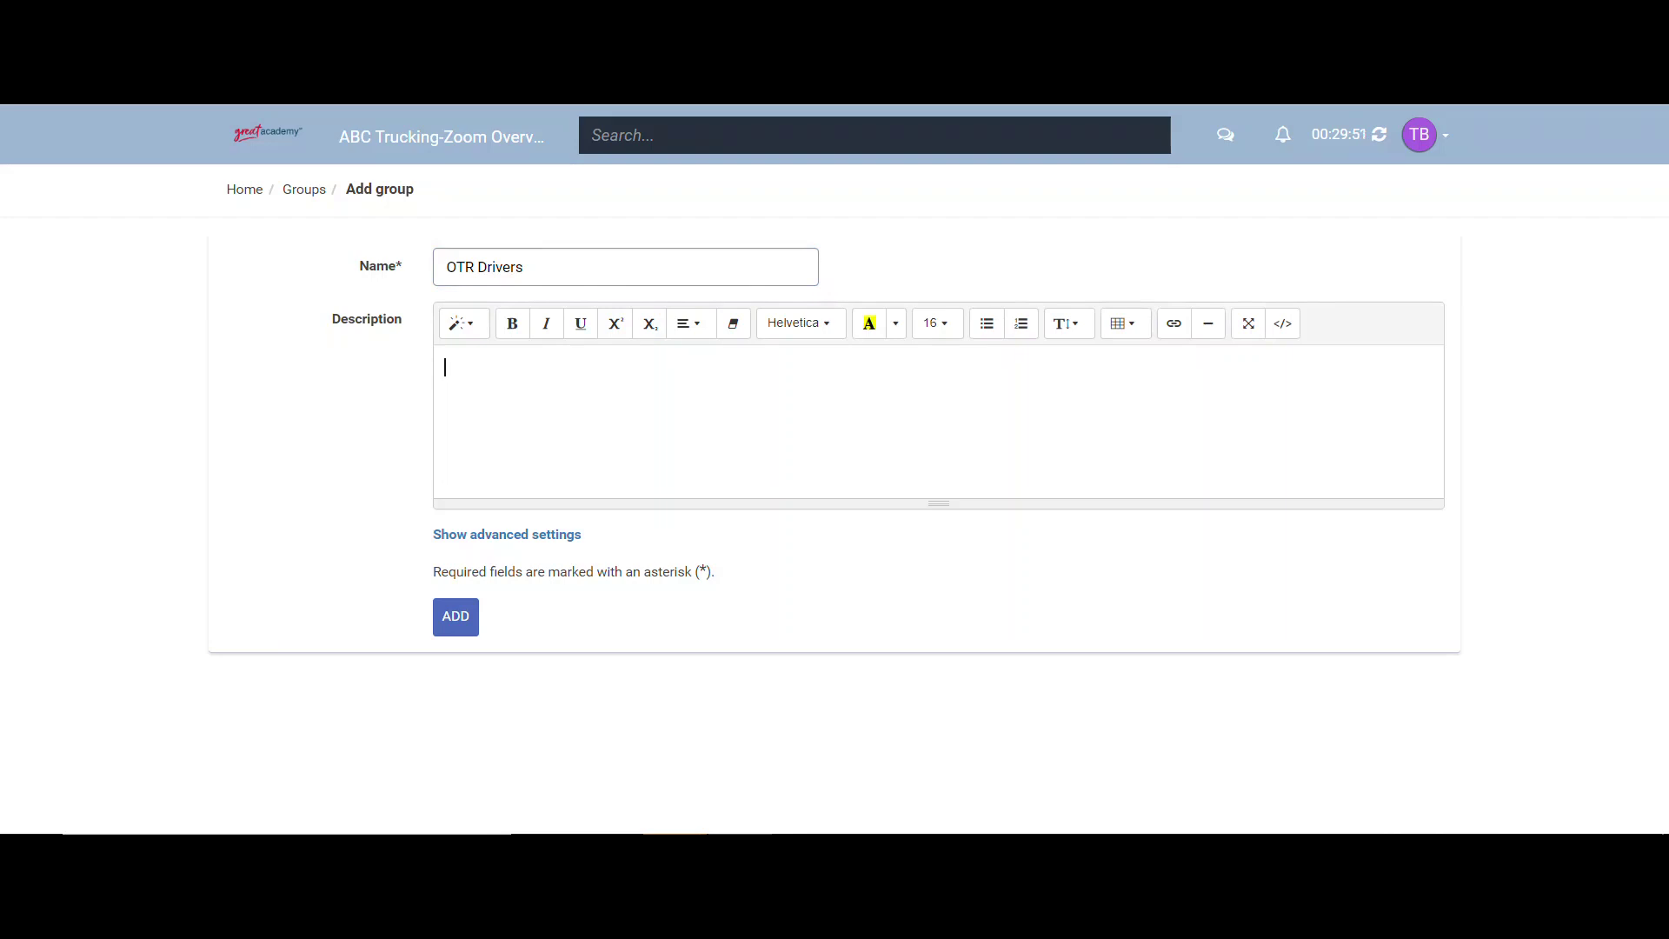
{"action": "type", "text": "This group is strictly used"}
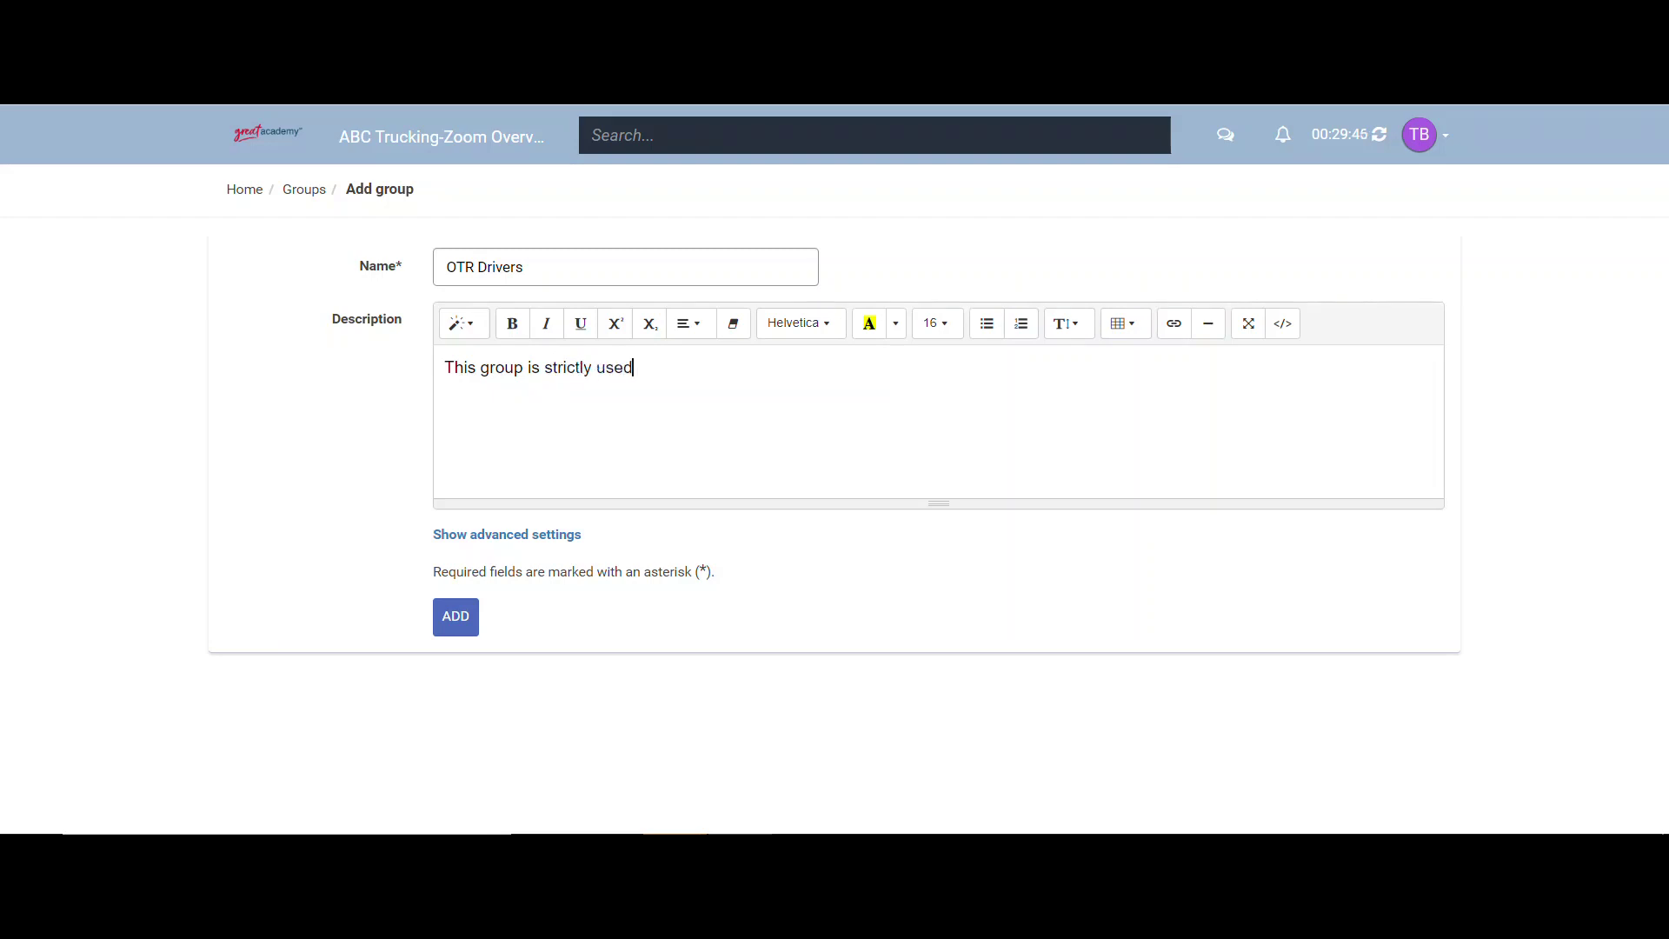
{"action": "type", "text": " for OTR drivers."}
{"action": "left_click", "coordinate": [442, 618]}
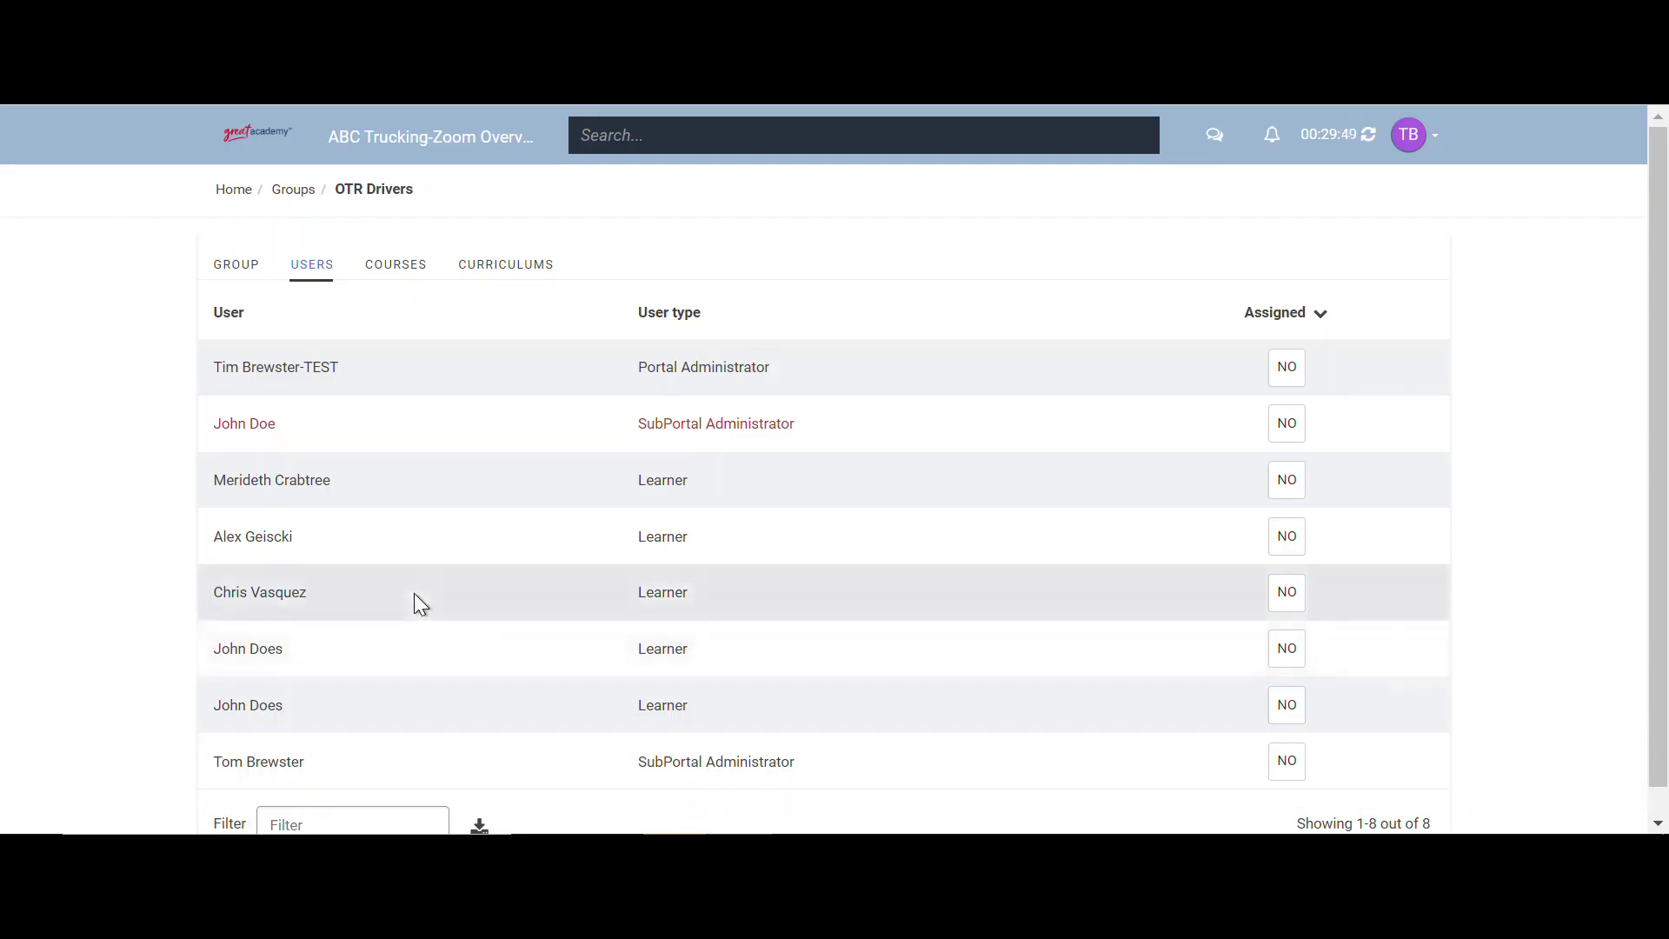
- Give OTR Drivers two learners and the Avoiding Slip, Trip & Fall Injuries (NI) course, then go Home
{"action": "left_click", "coordinate": [1288, 594]}
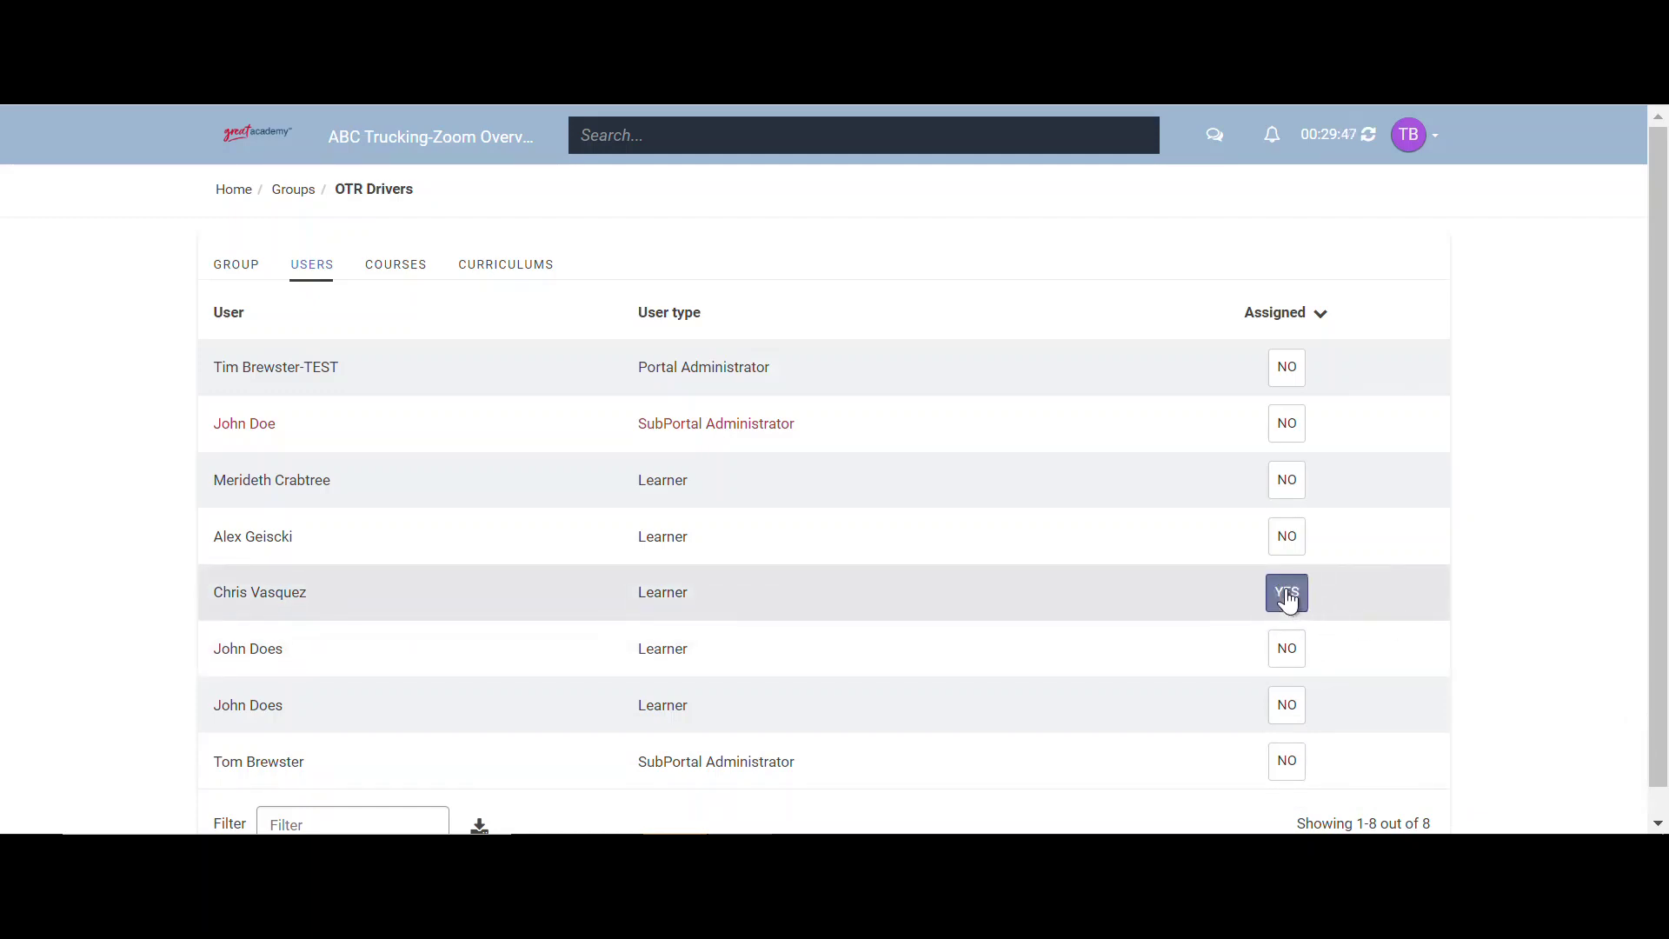
{"action": "left_click", "coordinate": [1288, 650]}
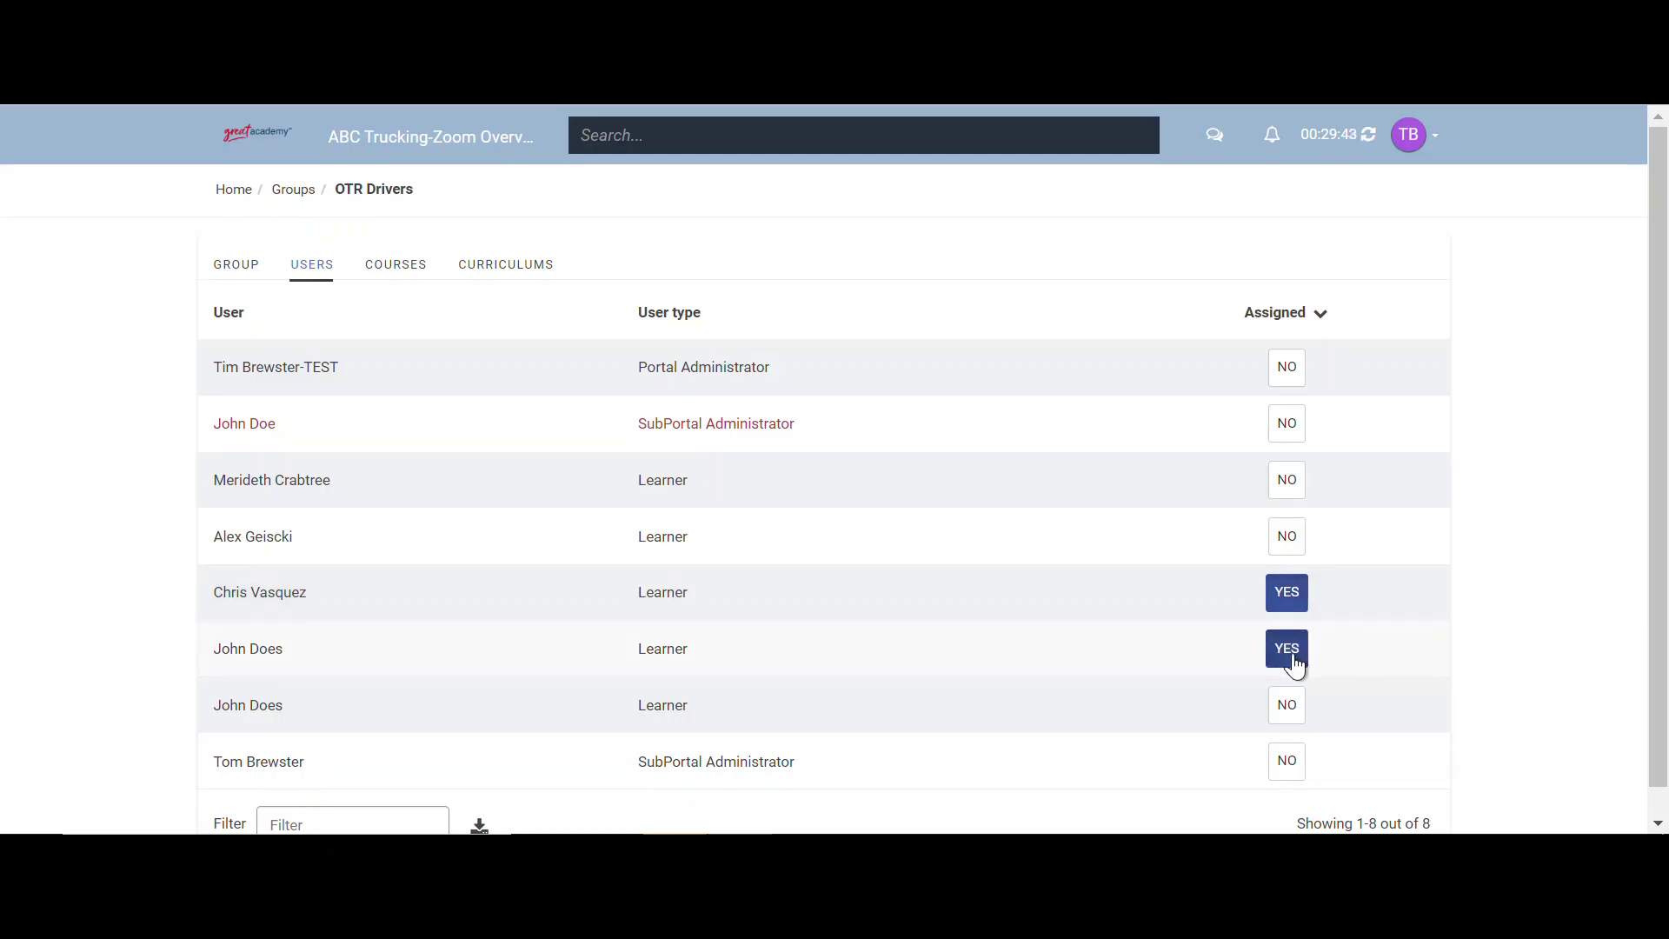
{"action": "left_click", "coordinate": [388, 280]}
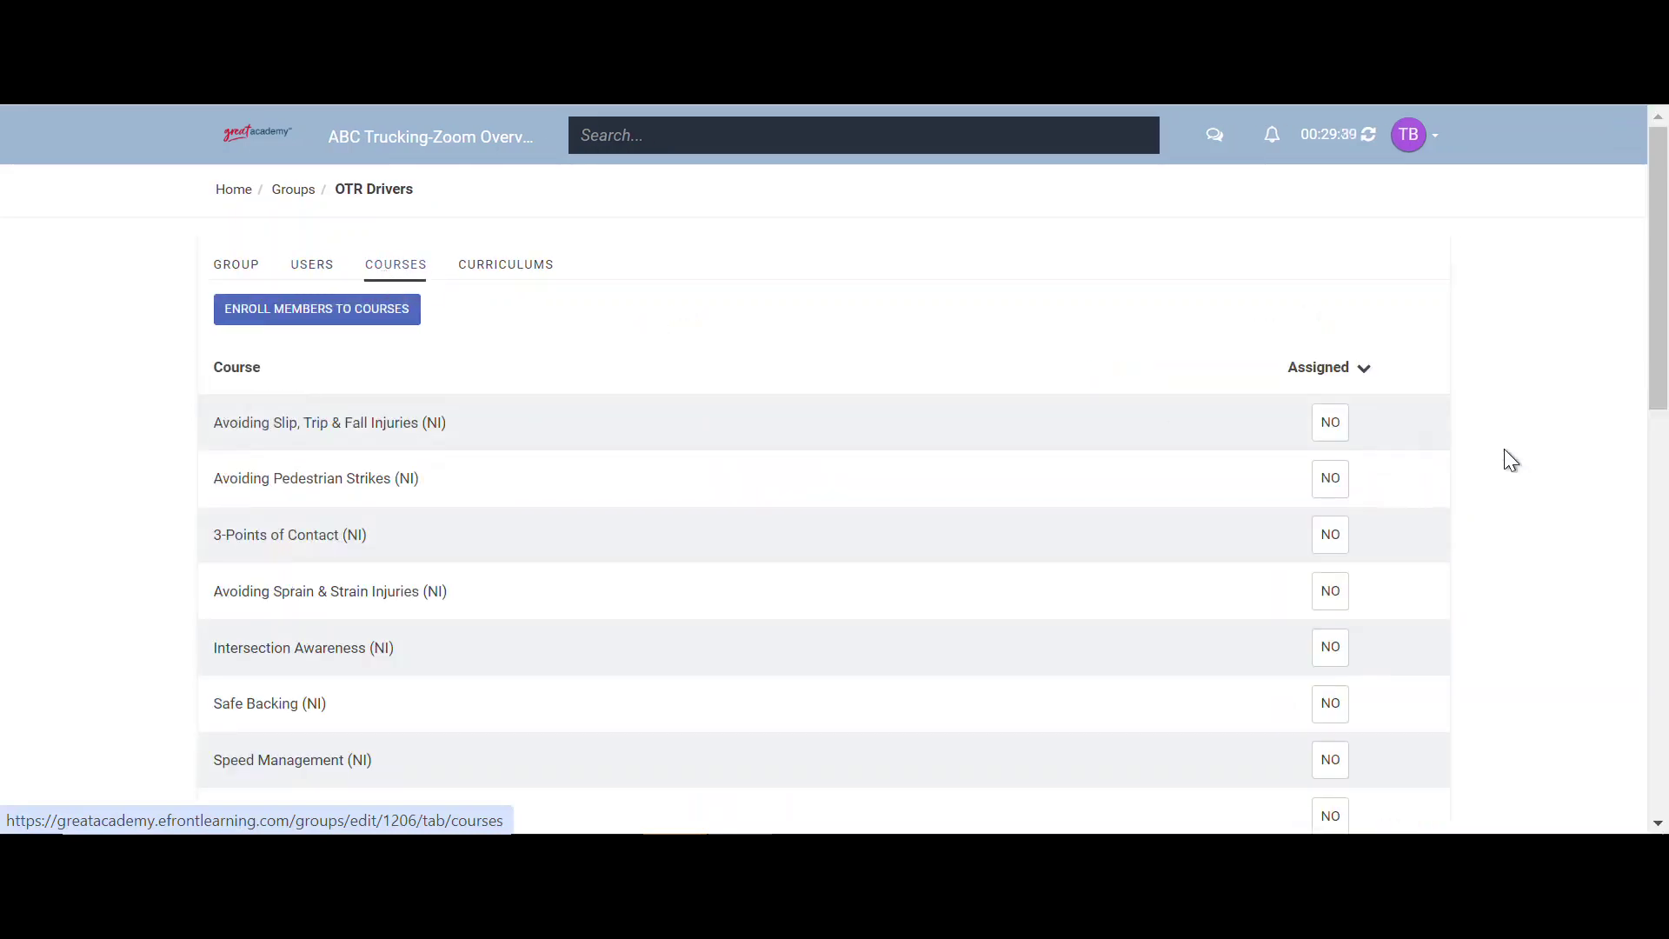
{"action": "left_click", "coordinate": [1330, 429]}
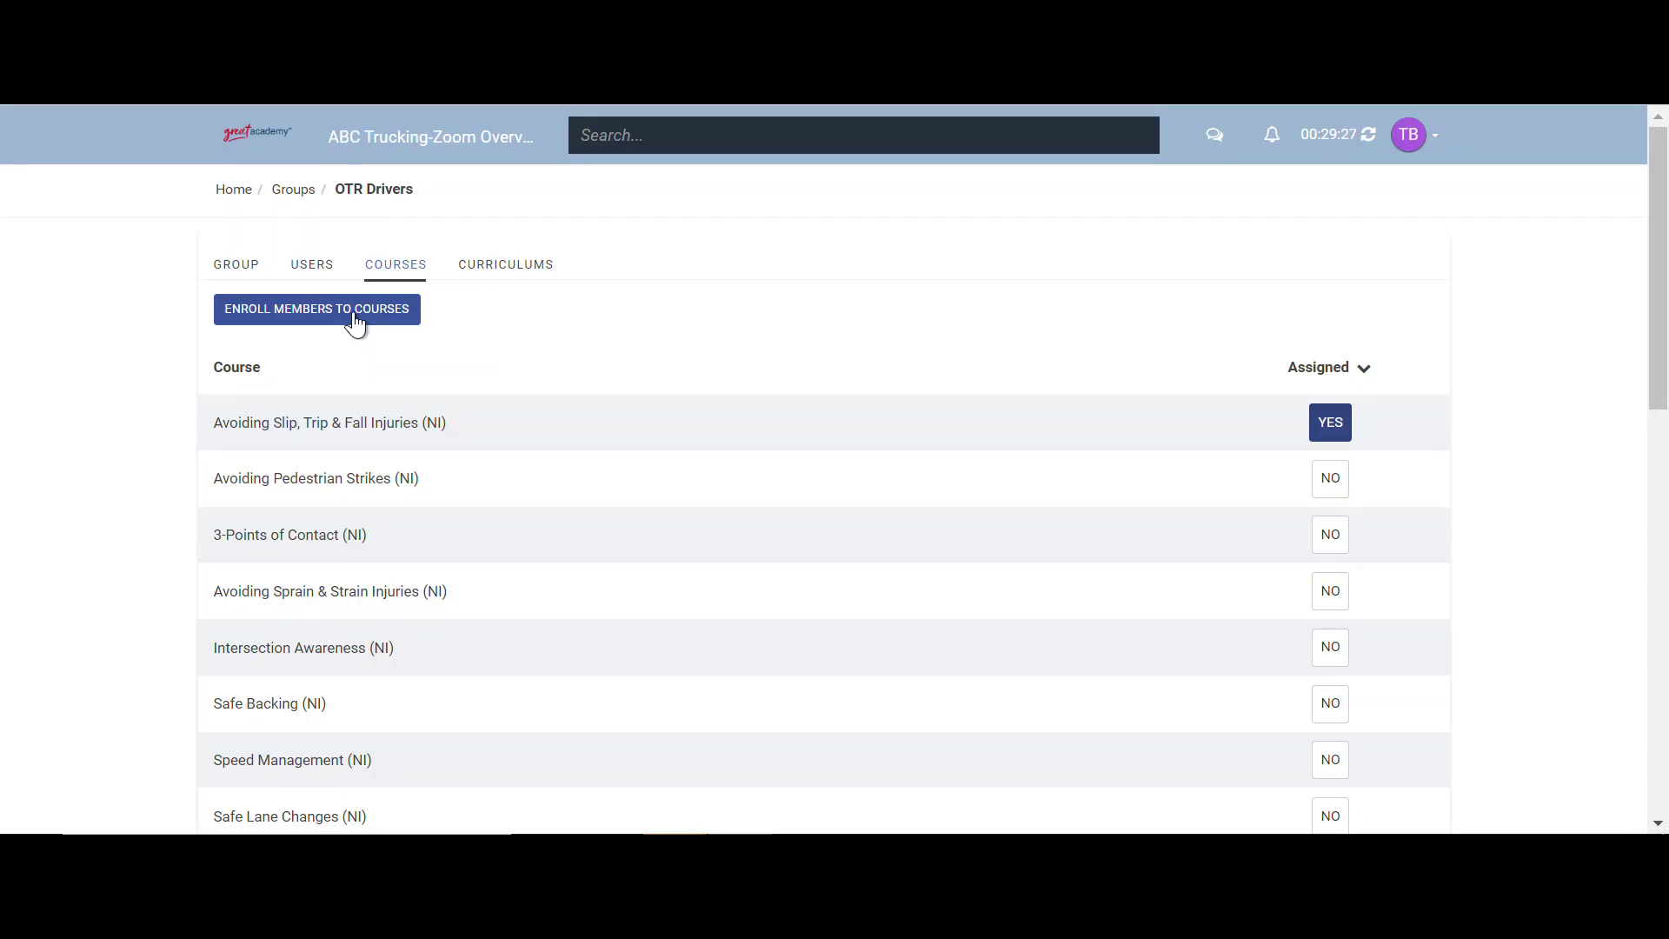
{"action": "left_click", "coordinate": [516, 276]}
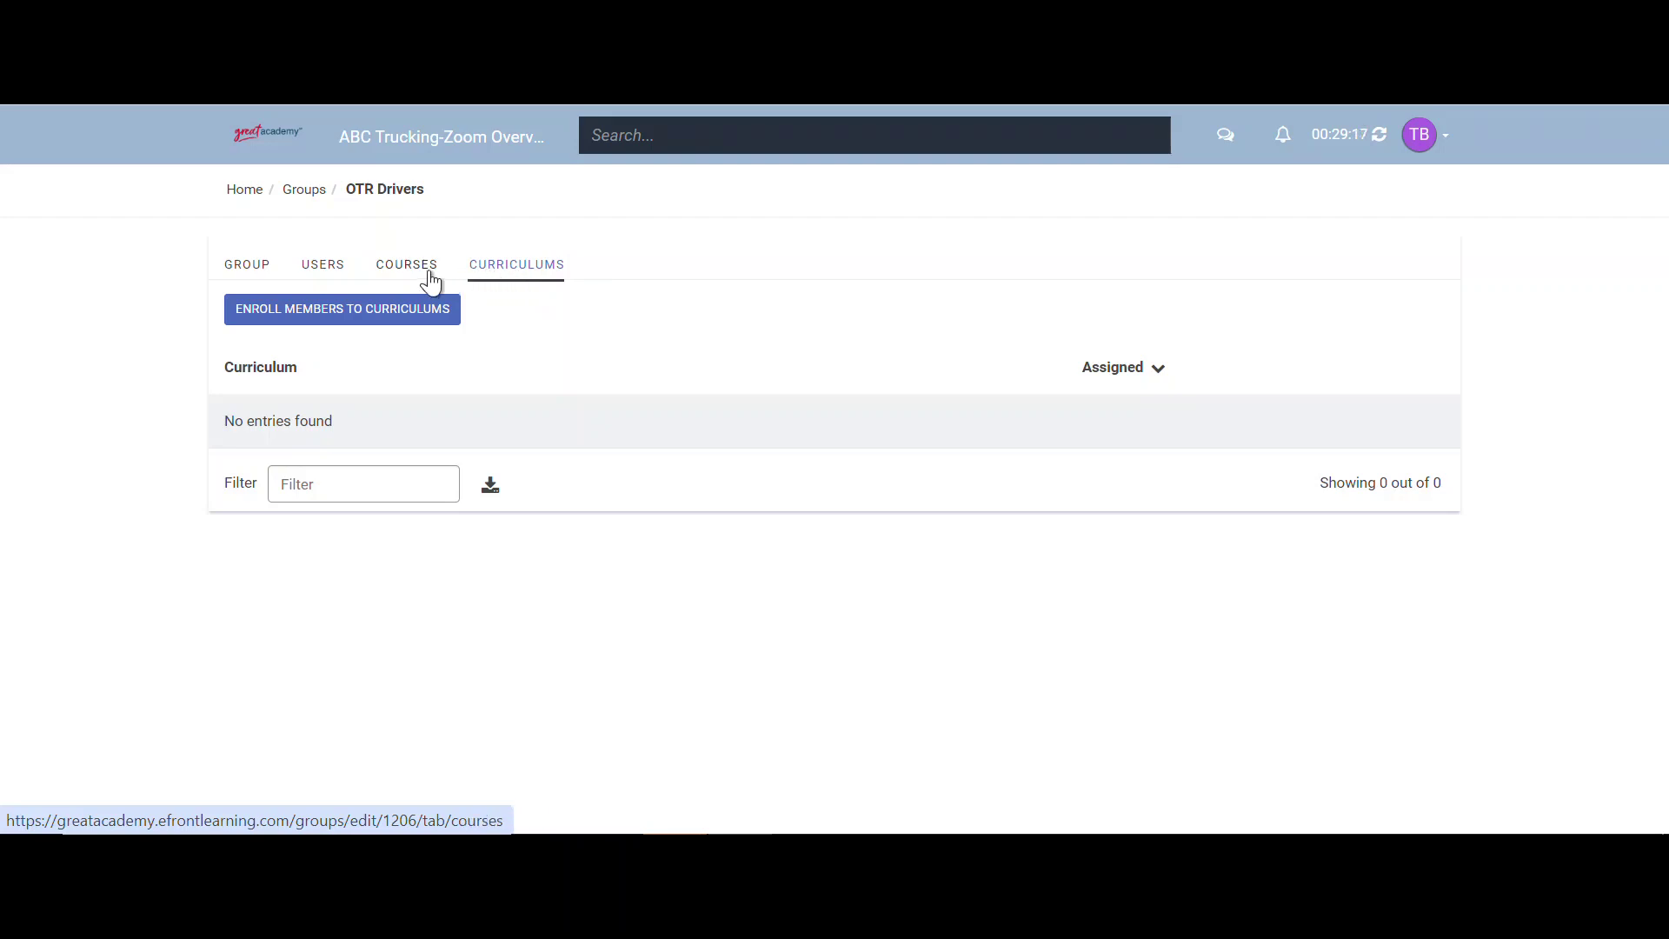
{"action": "left_click", "coordinate": [244, 191]}
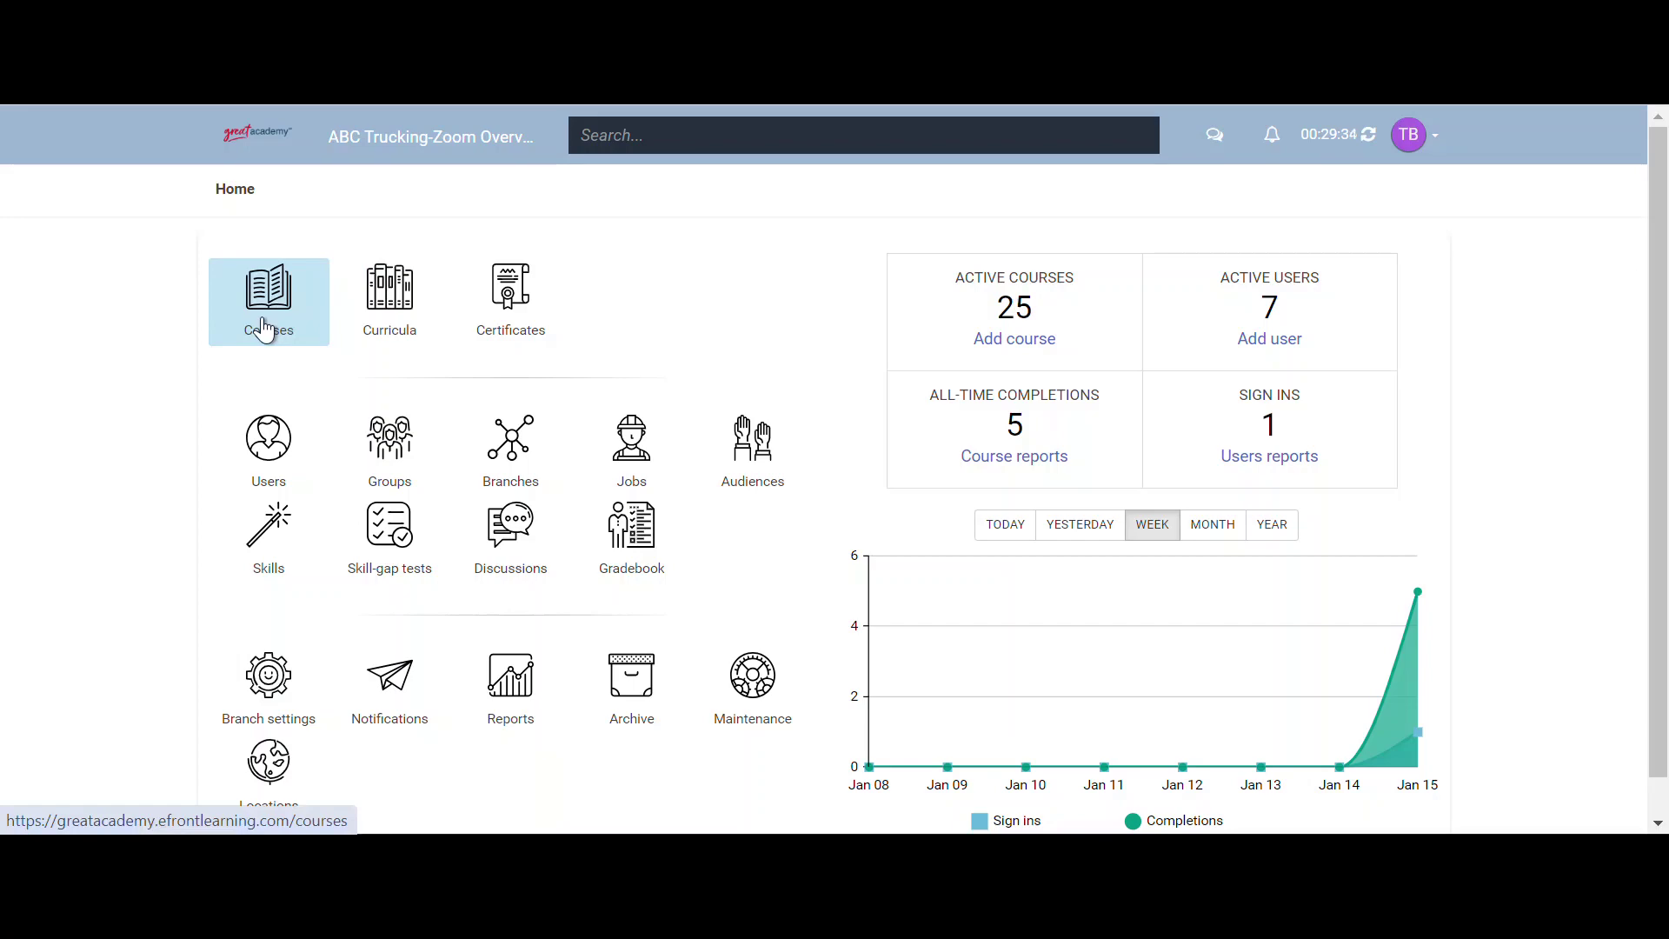
- Find Avoiding Slip, Trip & Fall Injuries (NI) in the Courses list and open its page
{"action": "left_click", "coordinate": [265, 329]}
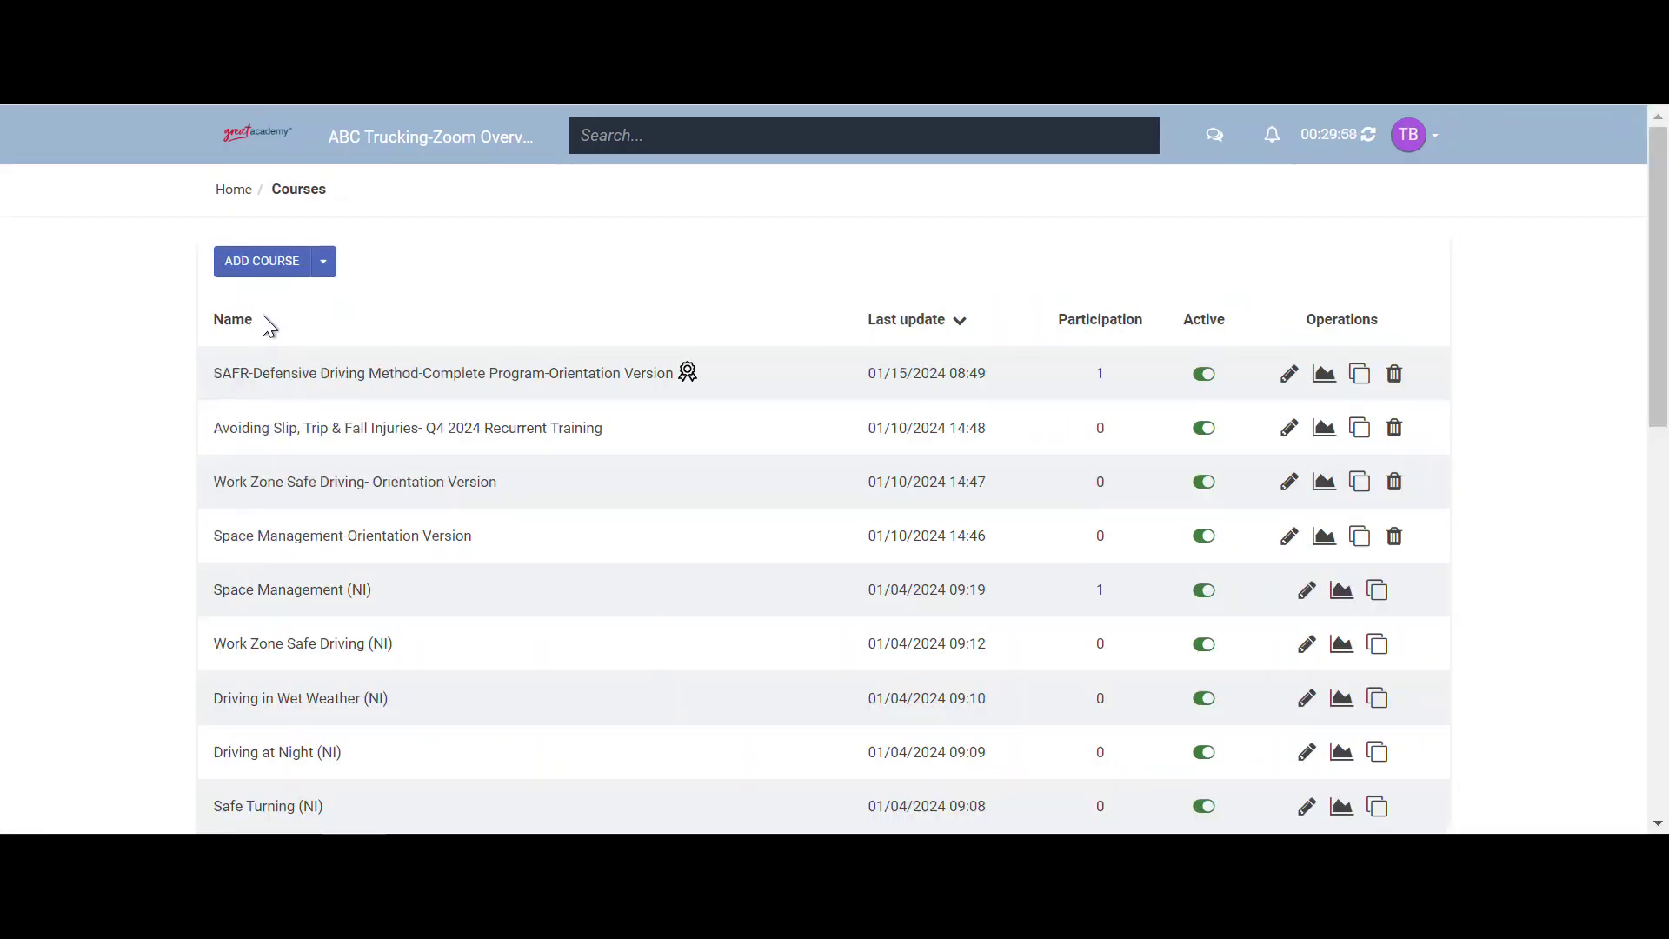
{"action": "scroll", "coordinate": [266, 322], "scroll_direction": "down", "scroll_amount": 5}
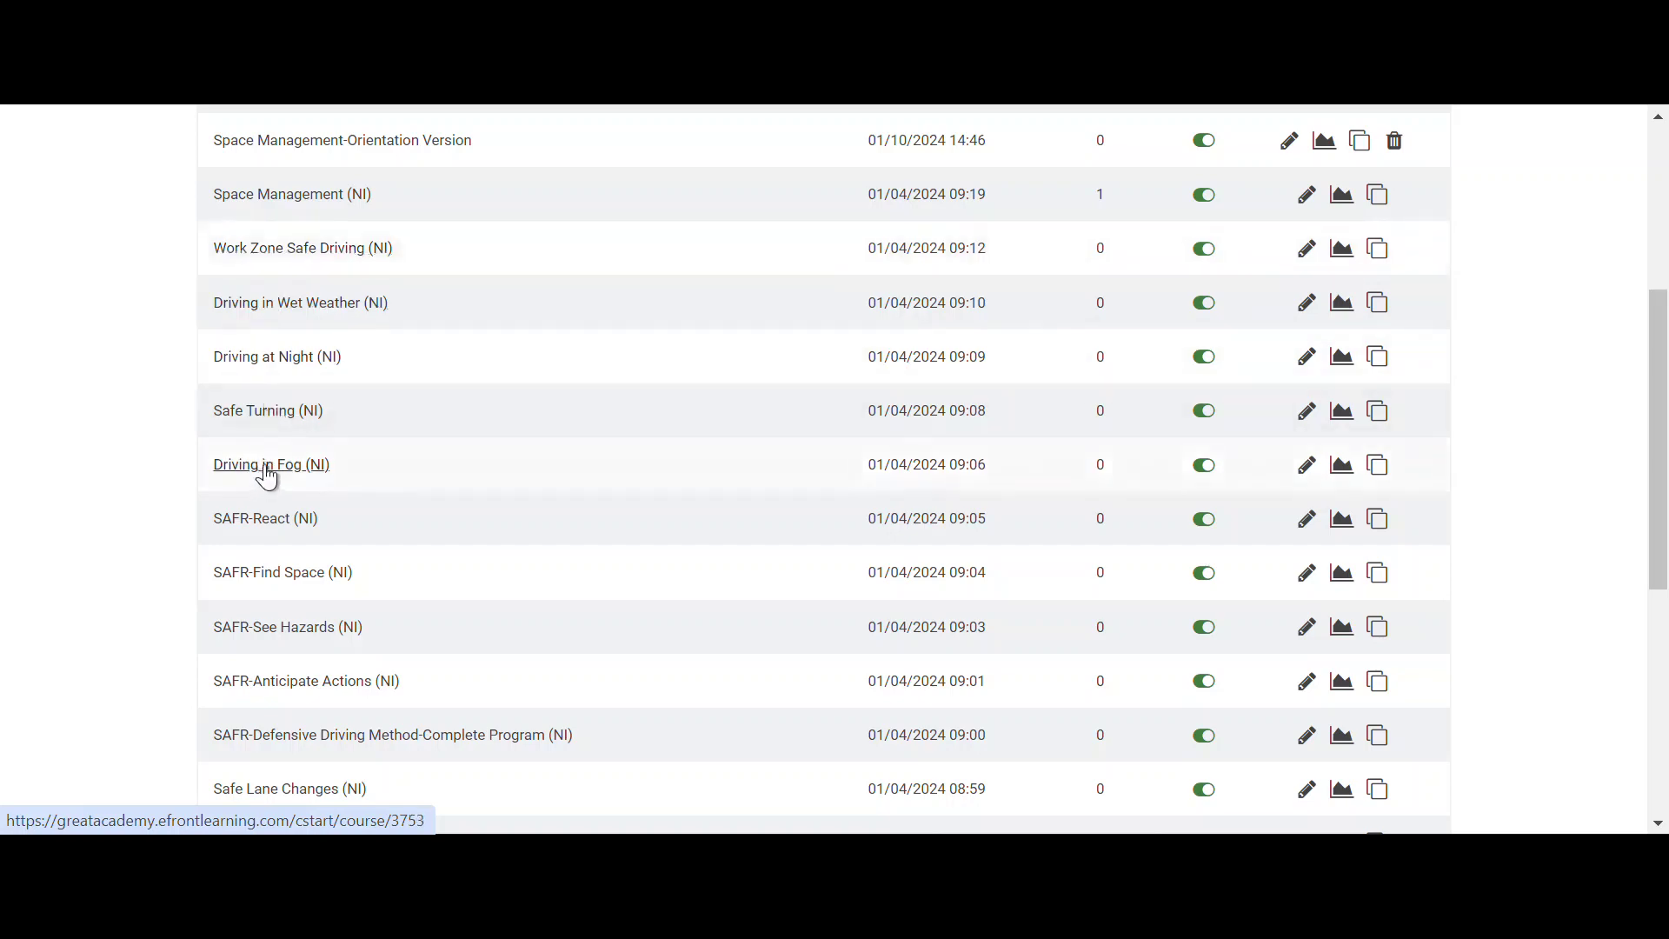
{"action": "scroll", "coordinate": [267, 477], "scroll_direction": "down", "scroll_amount": 1}
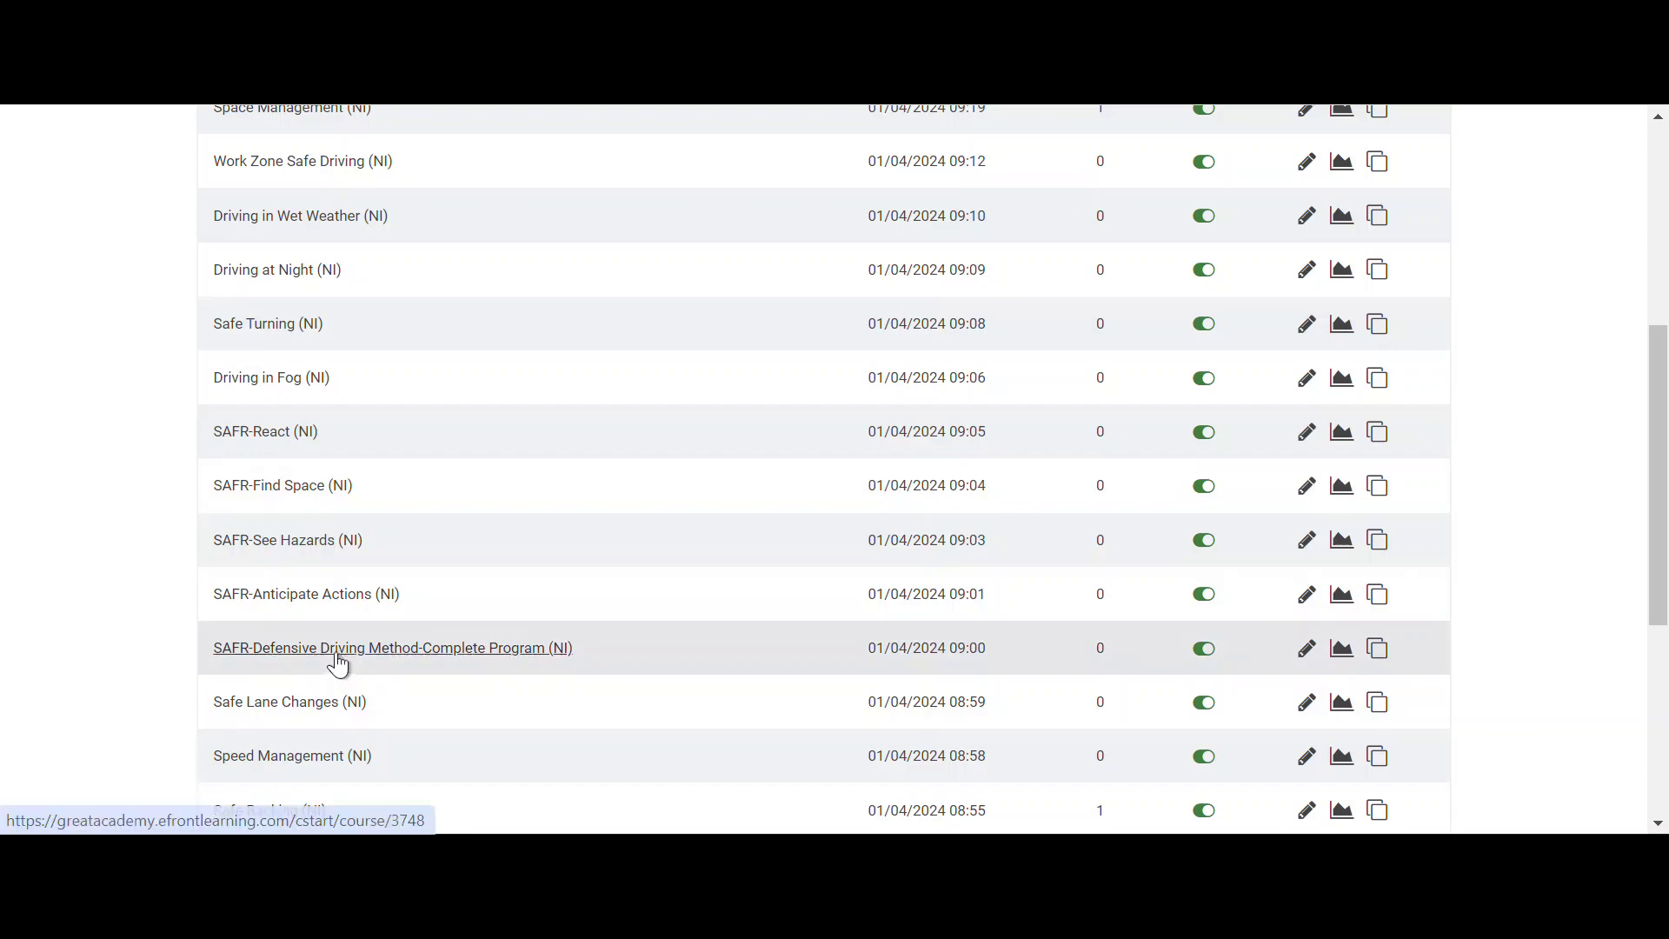
{"action": "scroll", "coordinate": [370, 665], "scroll_direction": "down", "scroll_amount": 3}
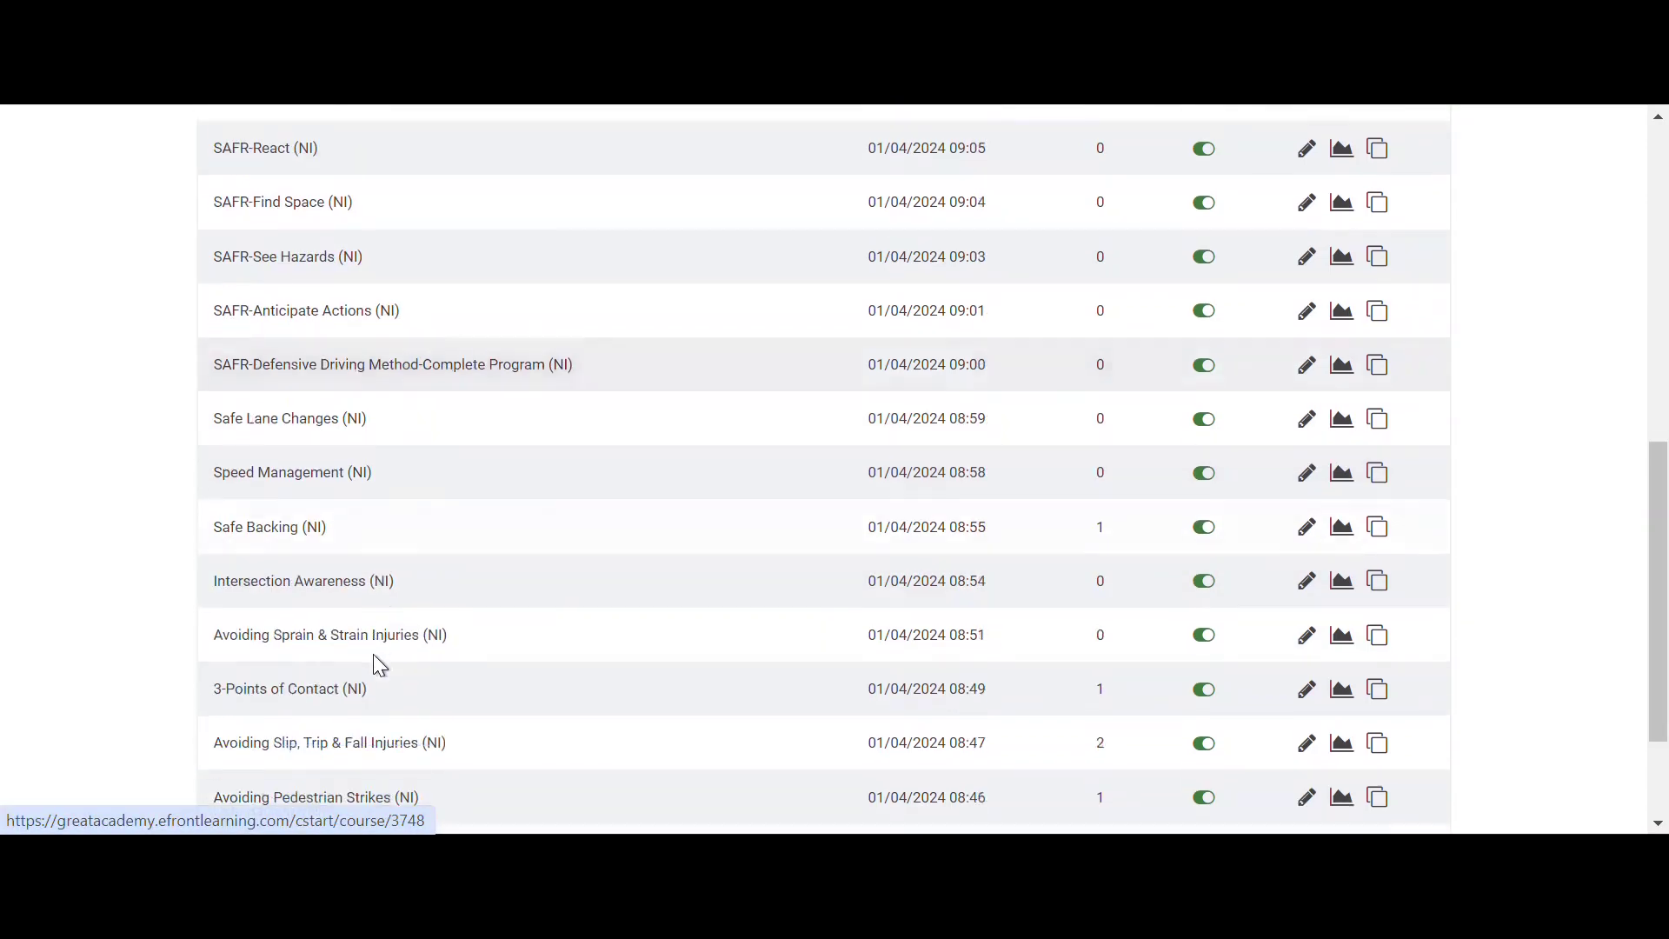
{"action": "scroll", "coordinate": [381, 657], "scroll_direction": "down", "scroll_amount": 2}
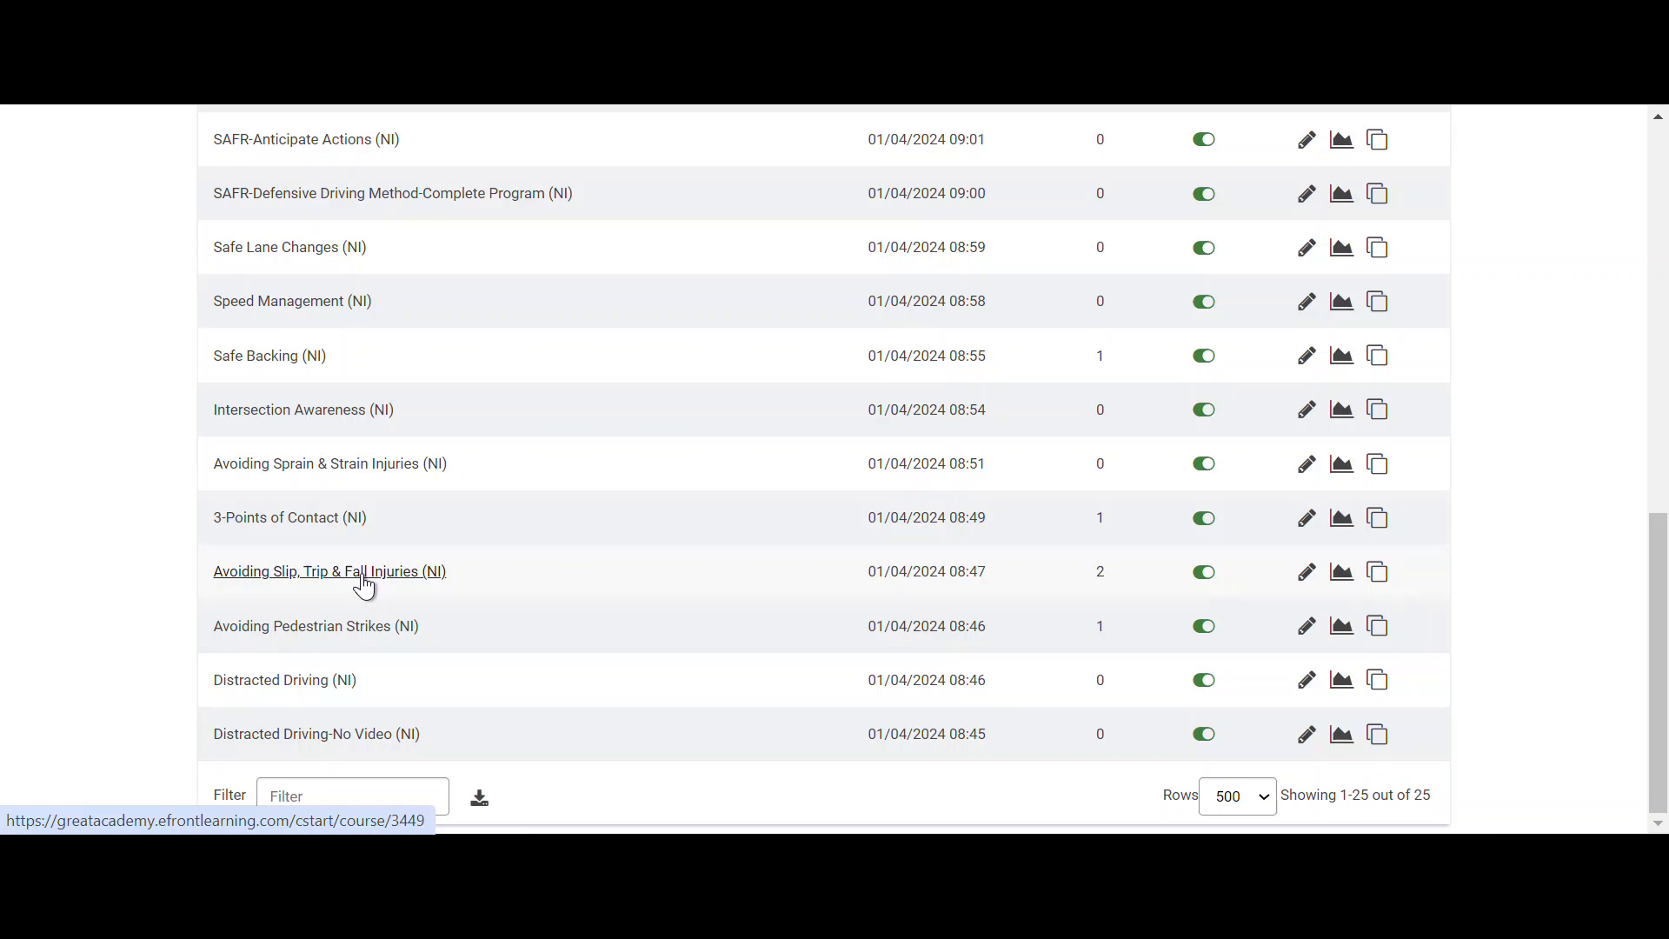
{"action": "left_click", "coordinate": [364, 588]}
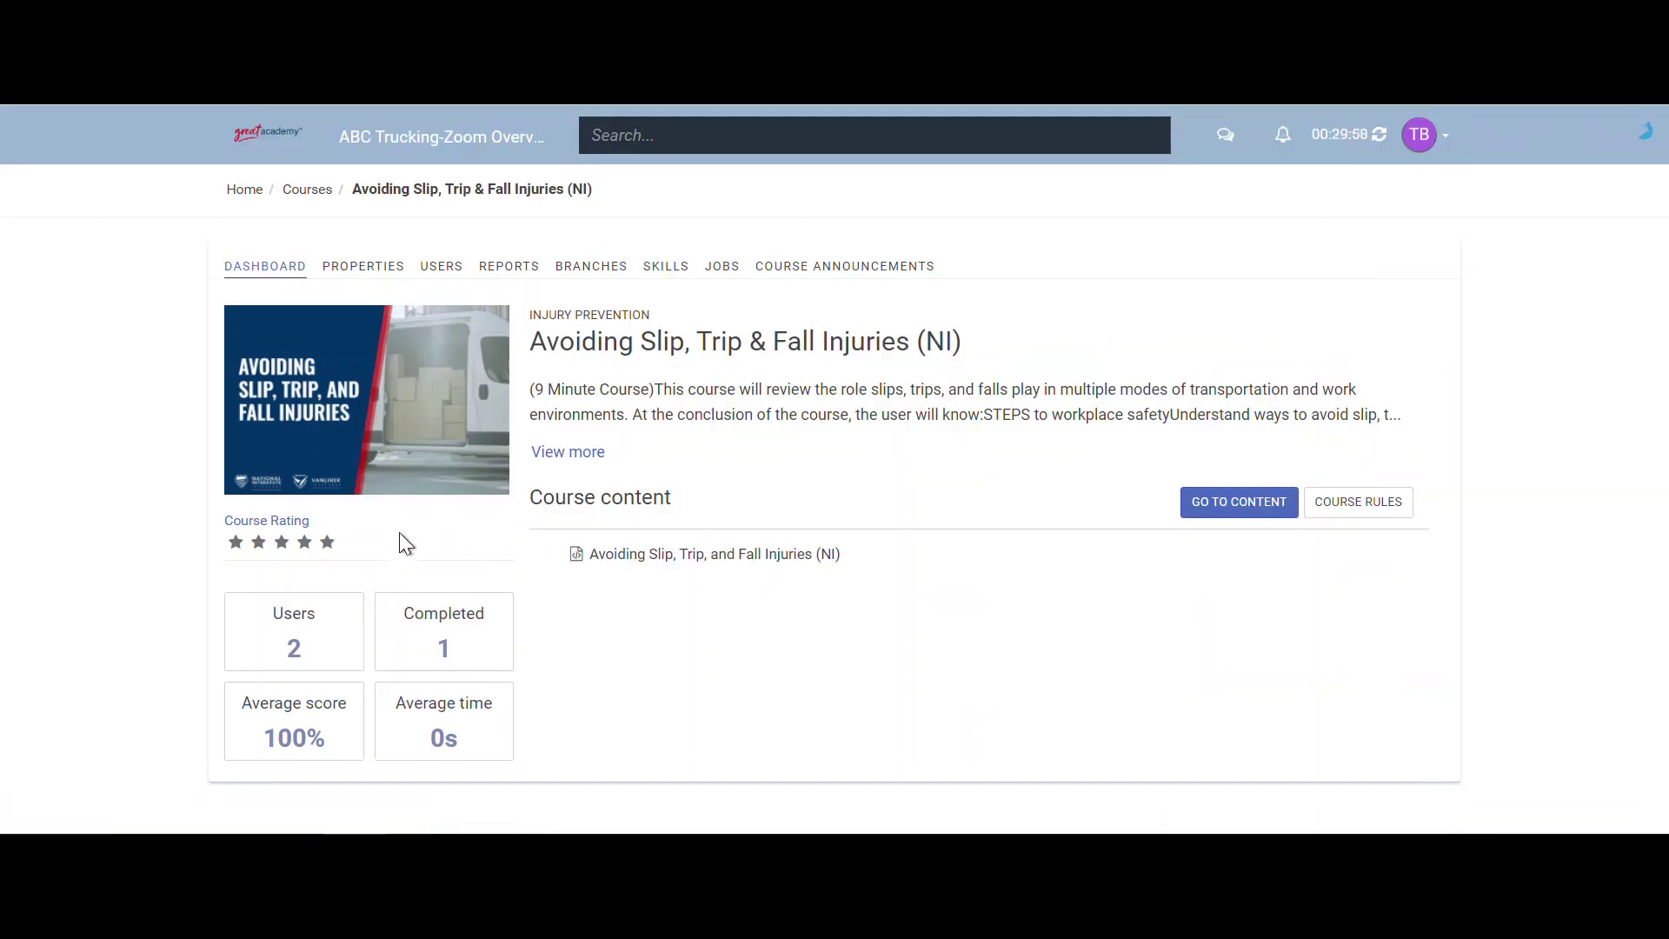
- Expand the full course description, briefly highlighting part of the text
{"action": "left_click", "coordinate": [590, 467]}
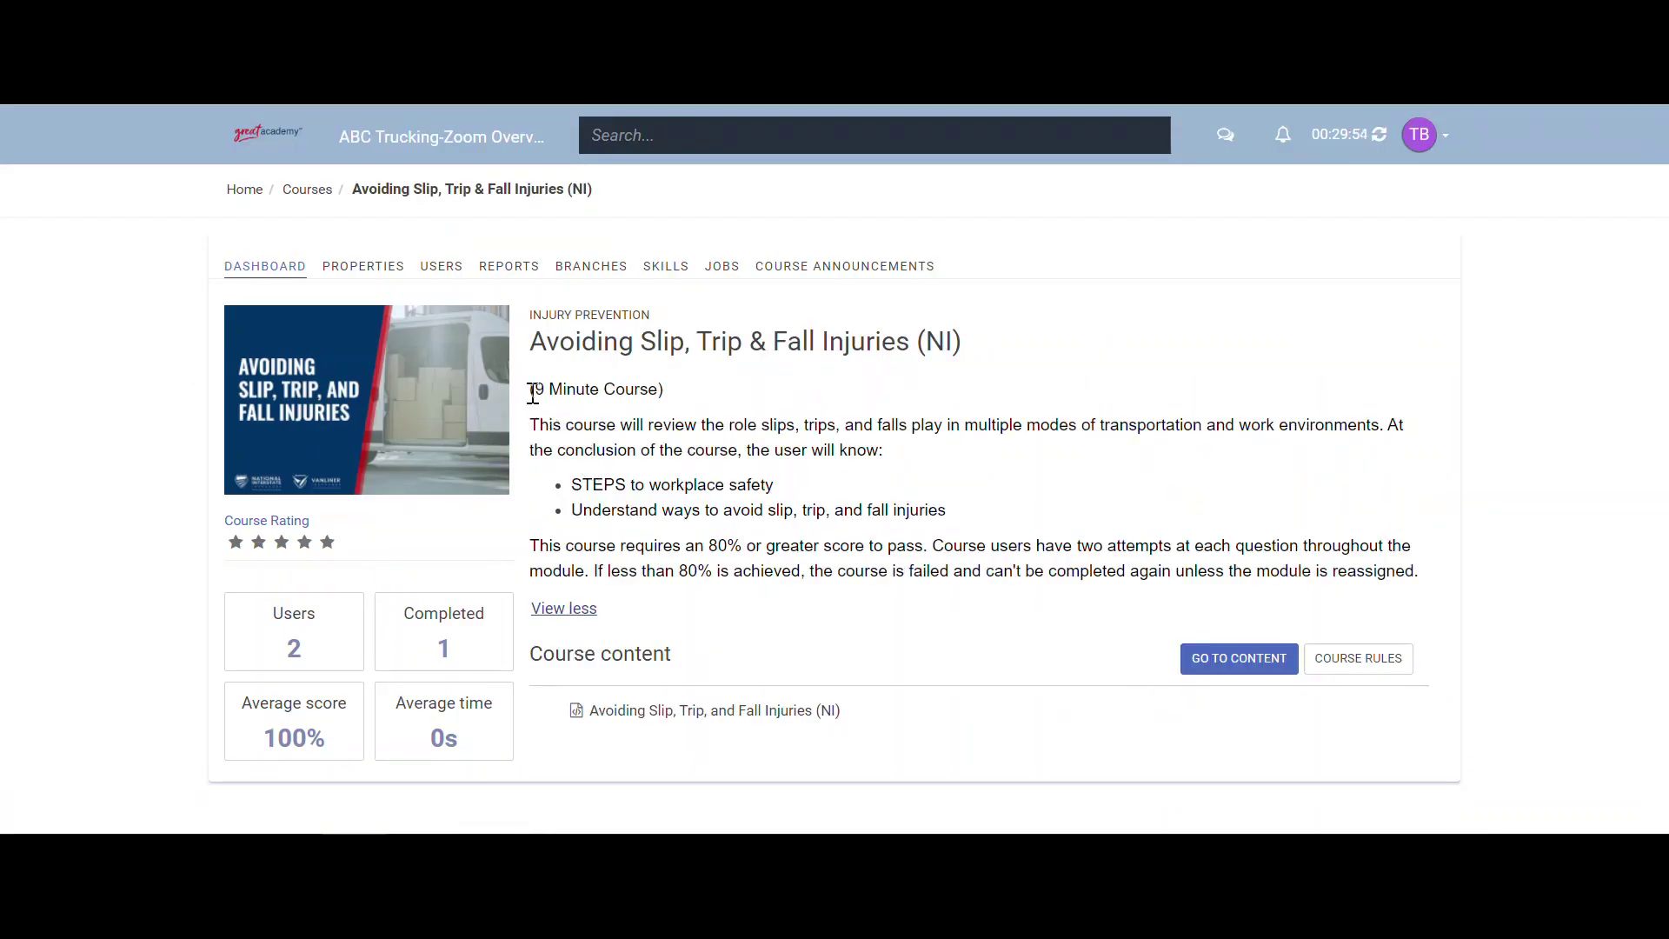
{"action": "left_click_drag", "start_coordinate": [533, 393], "coordinate": [803, 537]}
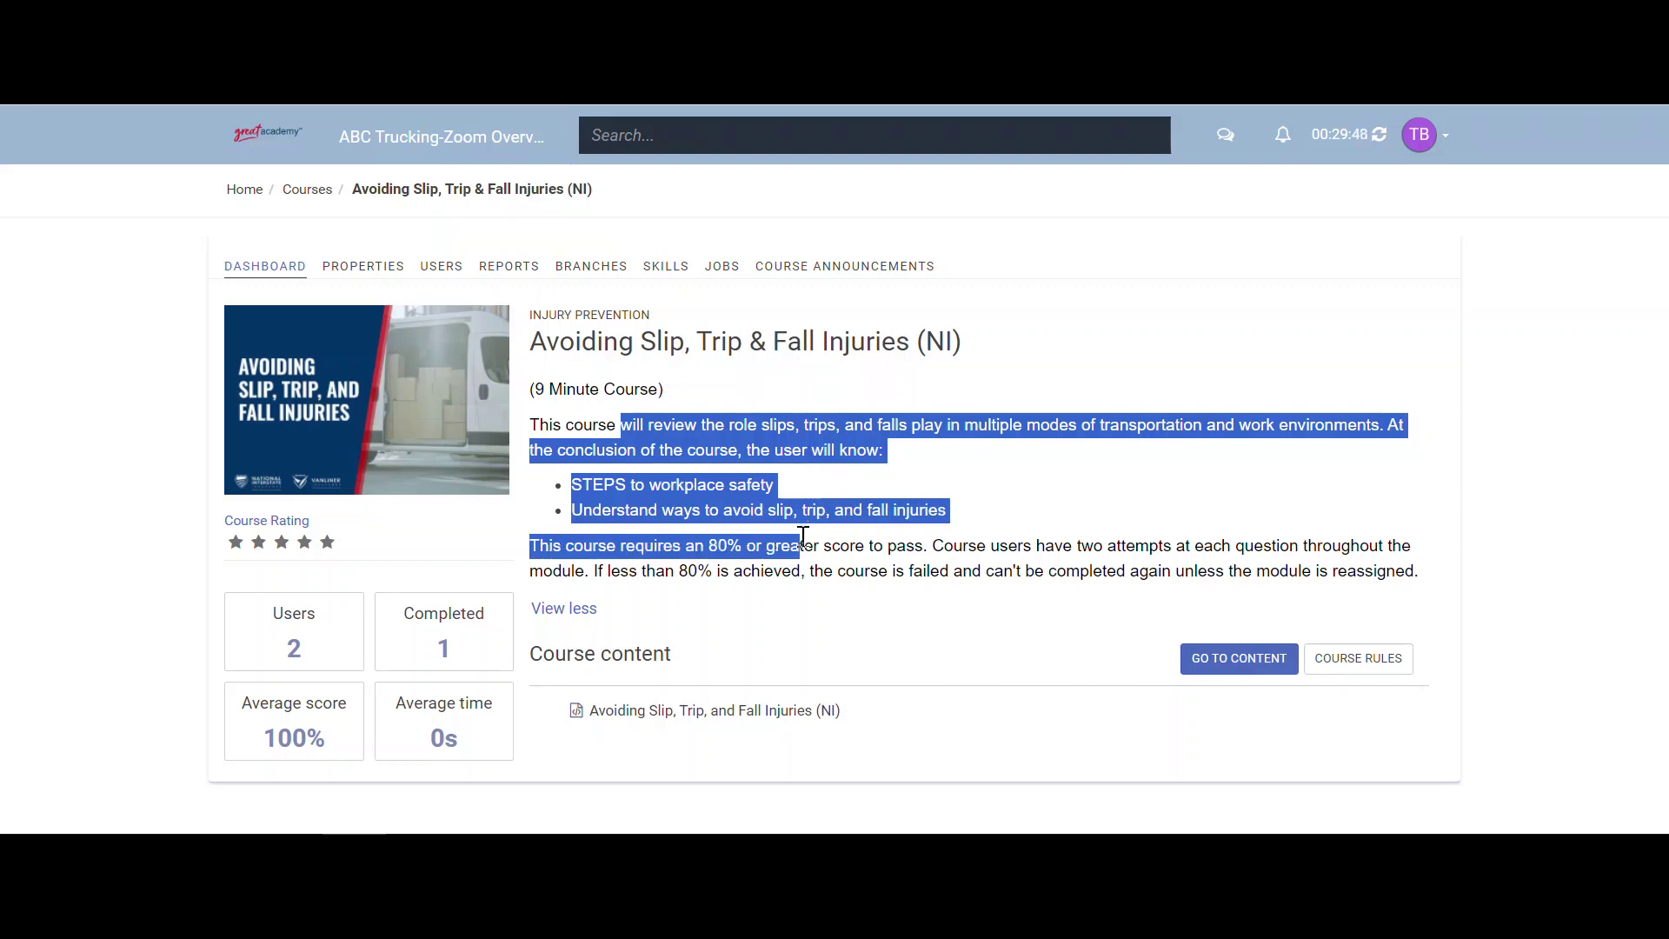
{"action": "left_click", "coordinate": [803, 537]}
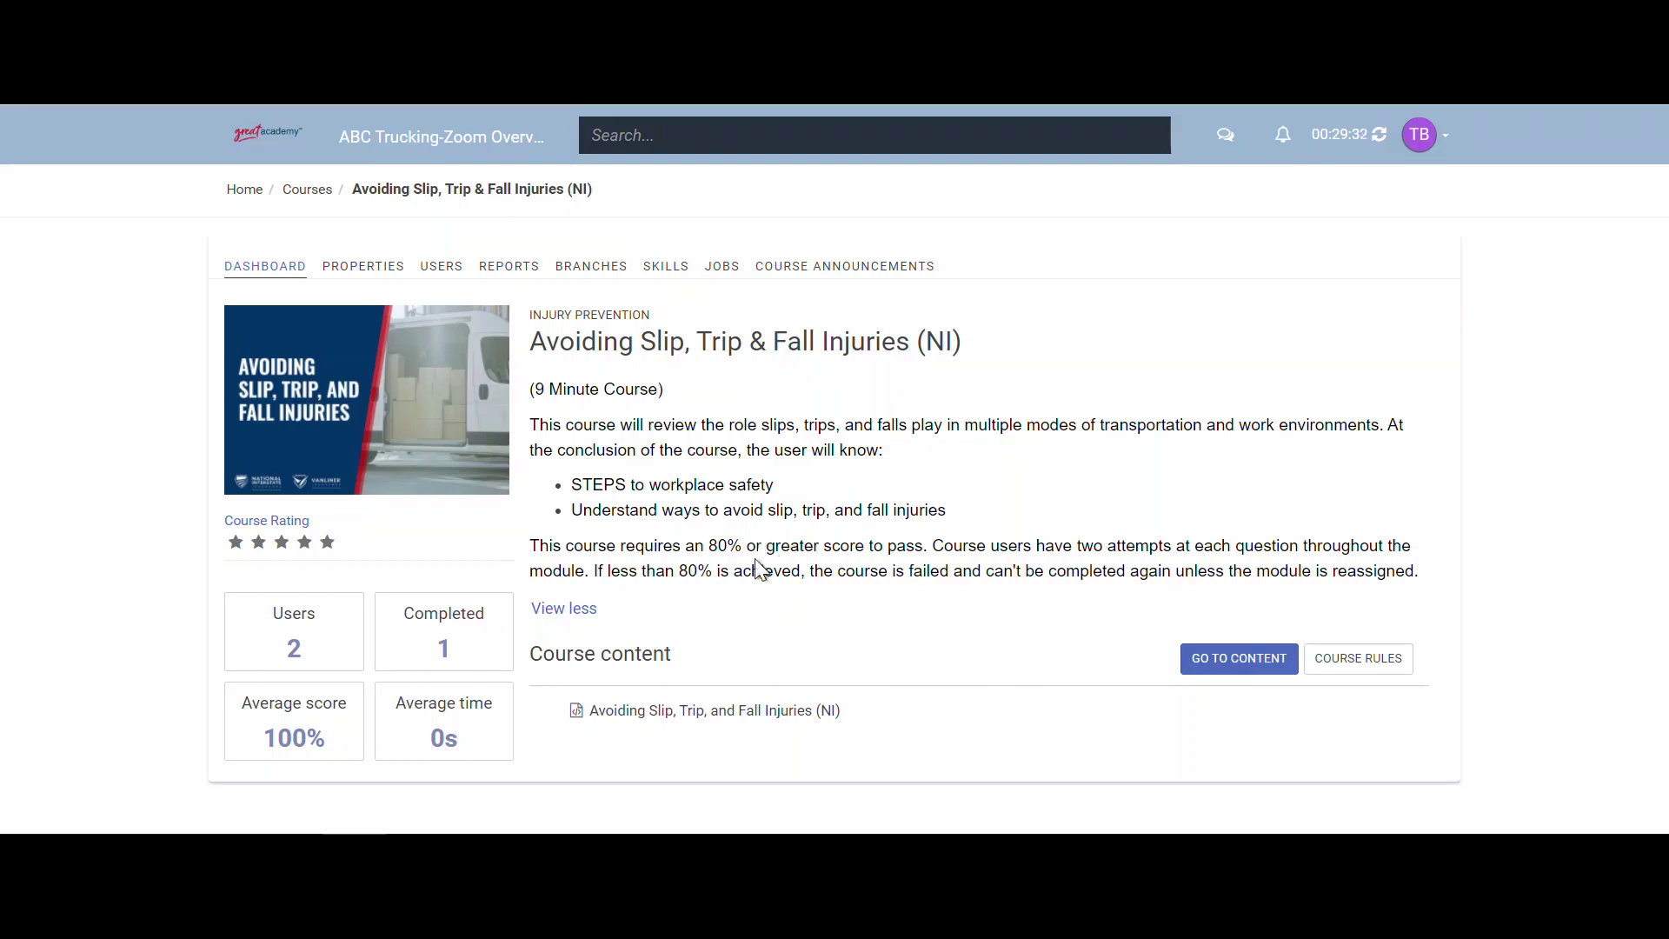
- Open the Avoiding Slip, Trip, and Fall Injuries (NI) content unit down to its title slide
{"action": "left_click", "coordinate": [670, 713]}
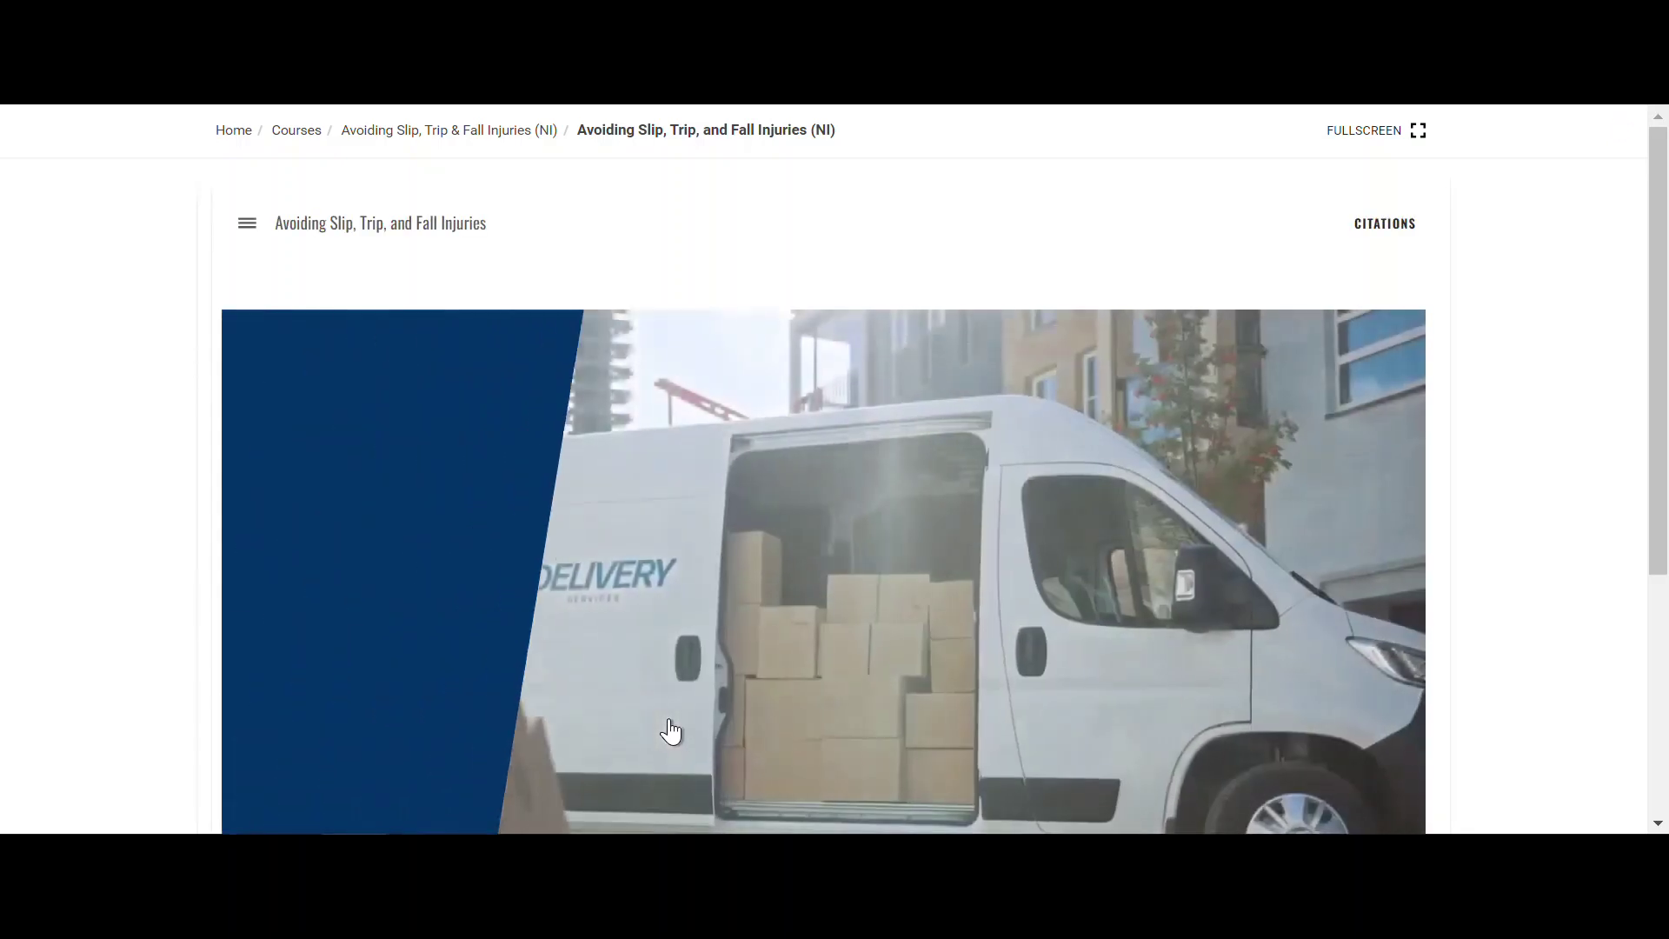
{"action": "scroll", "coordinate": [671, 731], "scroll_direction": "down", "scroll_amount": 1}
{"action": "scroll", "coordinate": [670, 717], "scroll_direction": "down", "scroll_amount": 1}
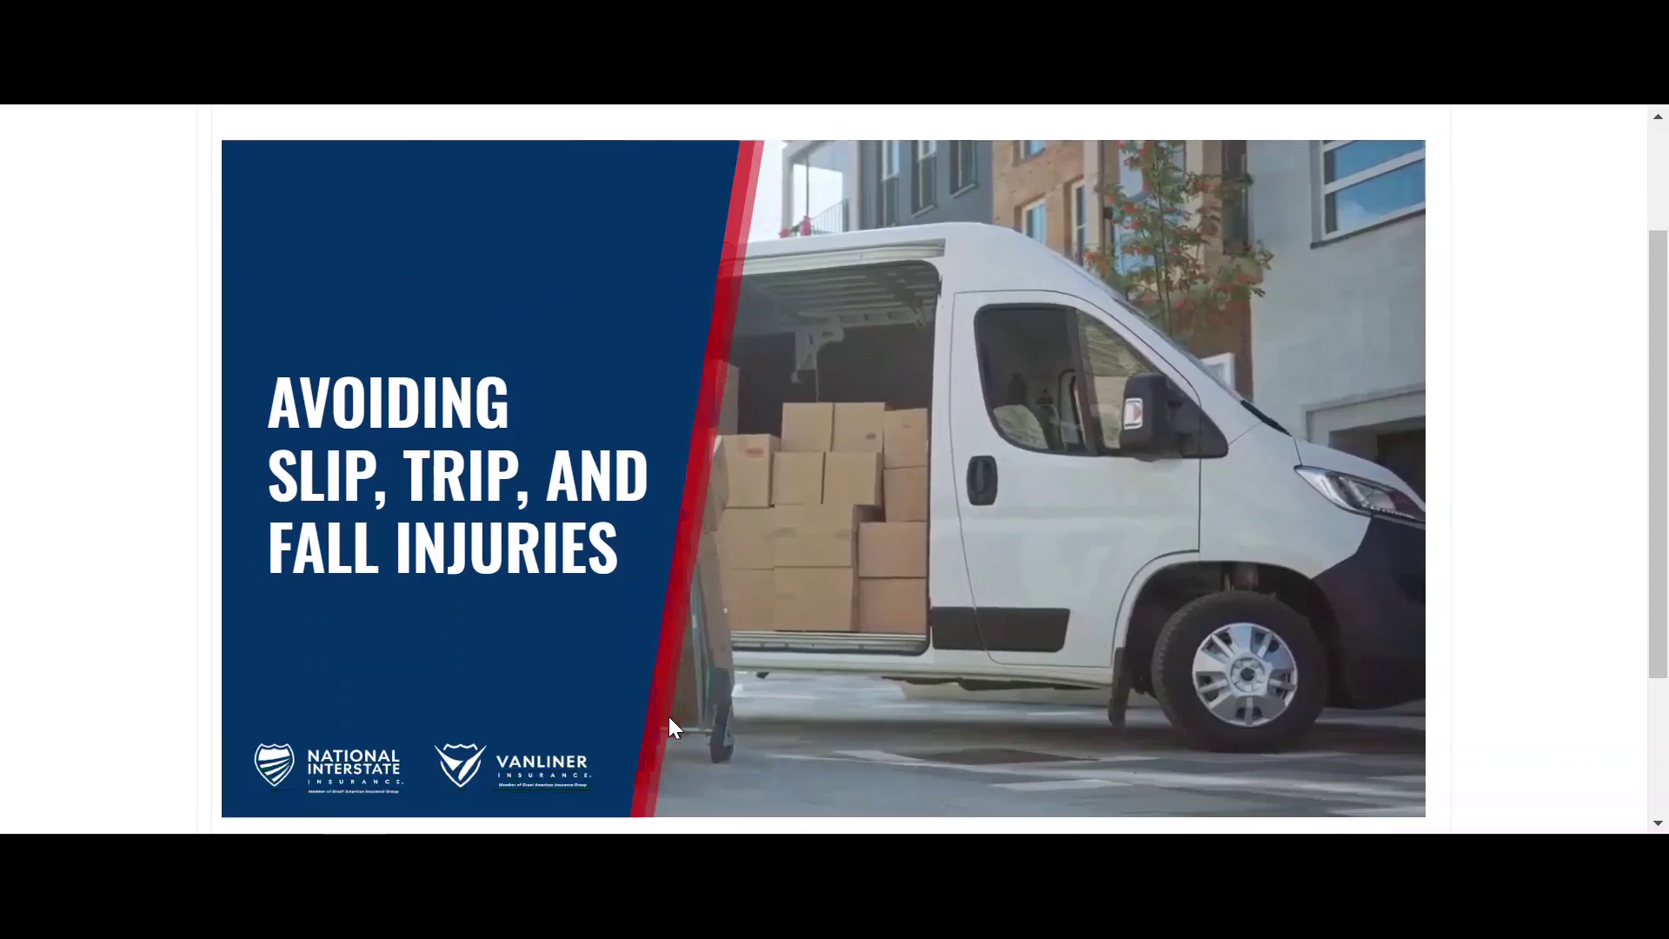
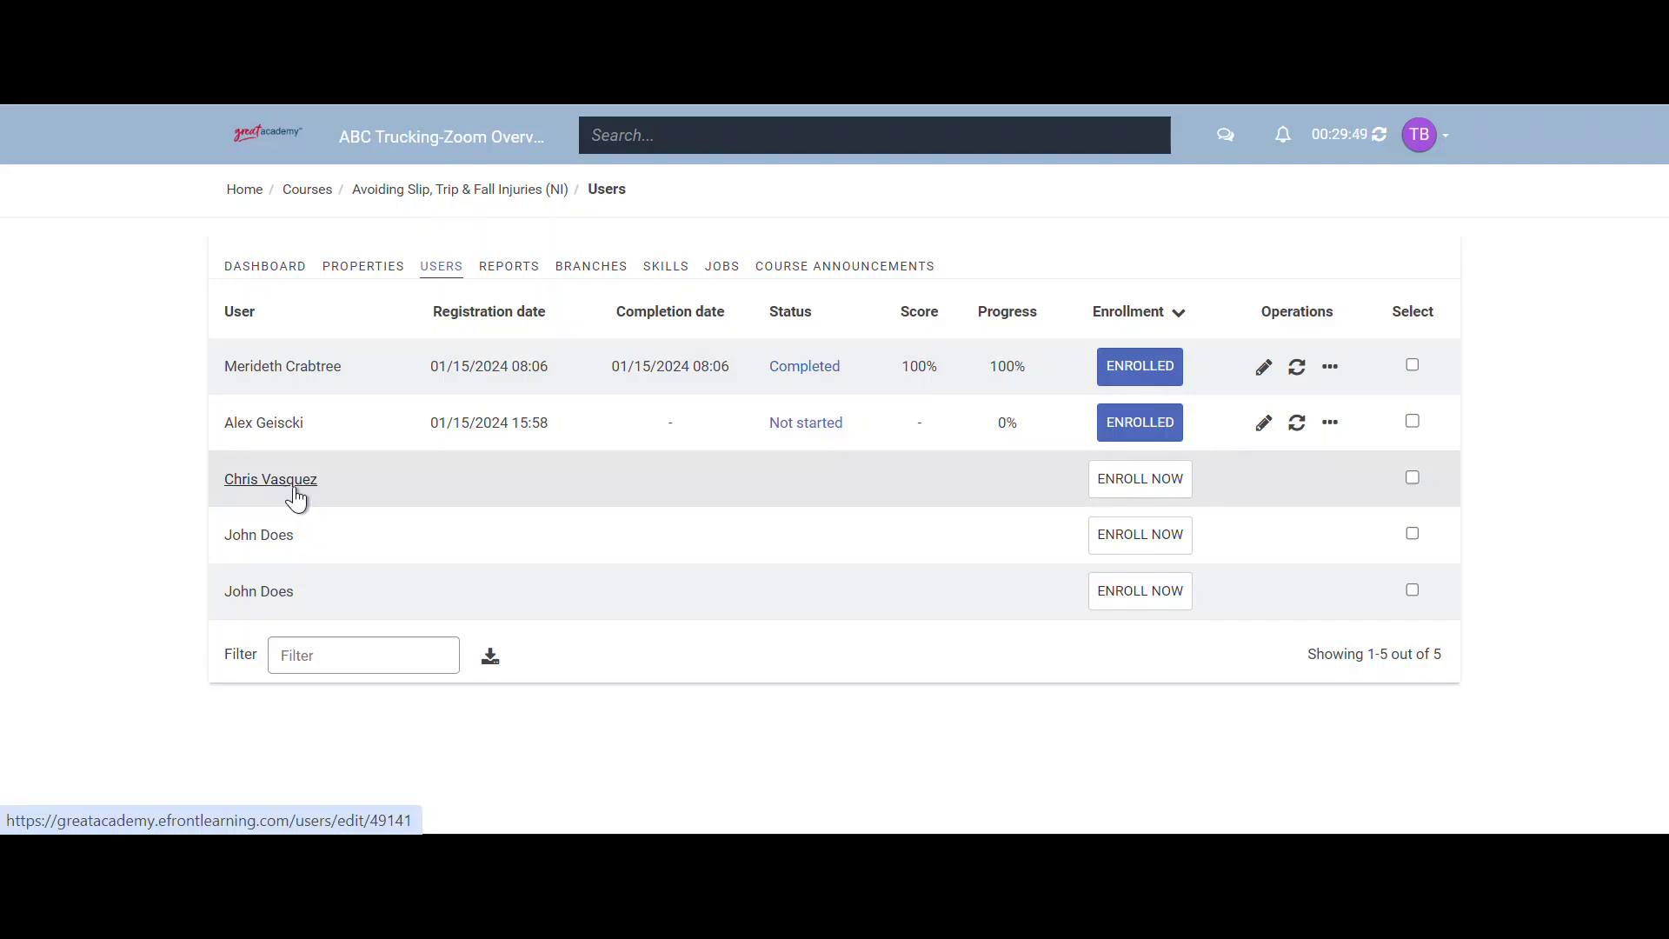
- Enroll the third listed learner in Avoiding Slip, Trip & Fall Injuries (NI) and go back Home
{"action": "left_click", "coordinate": [1128, 480]}
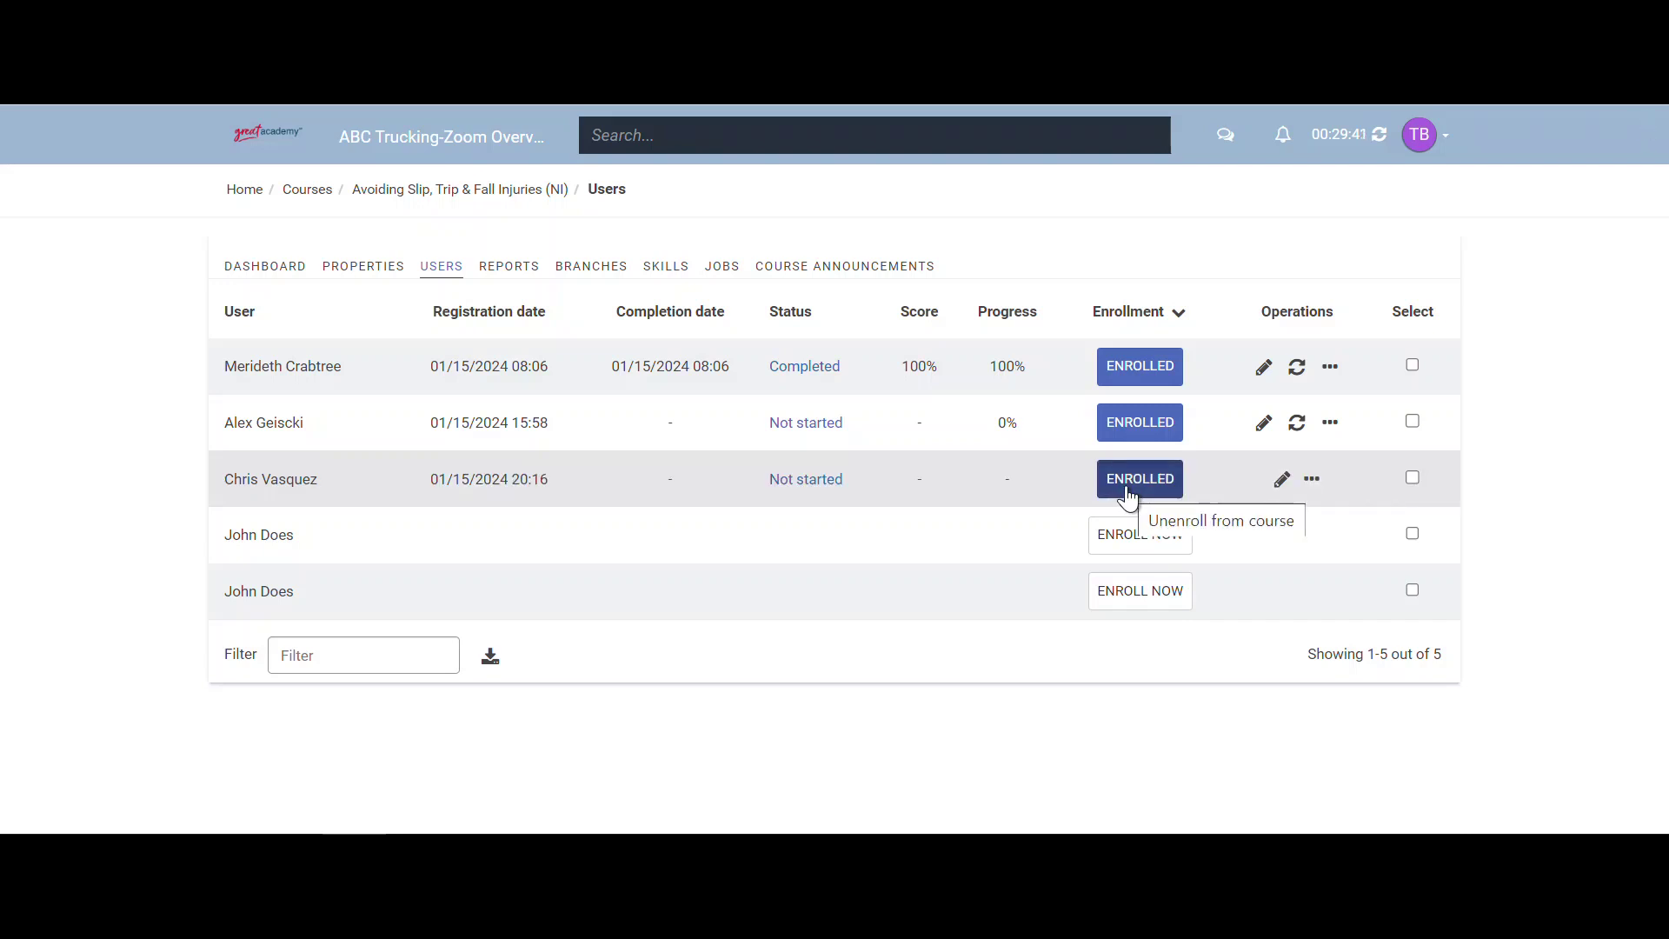
{"action": "left_click", "coordinate": [244, 190]}
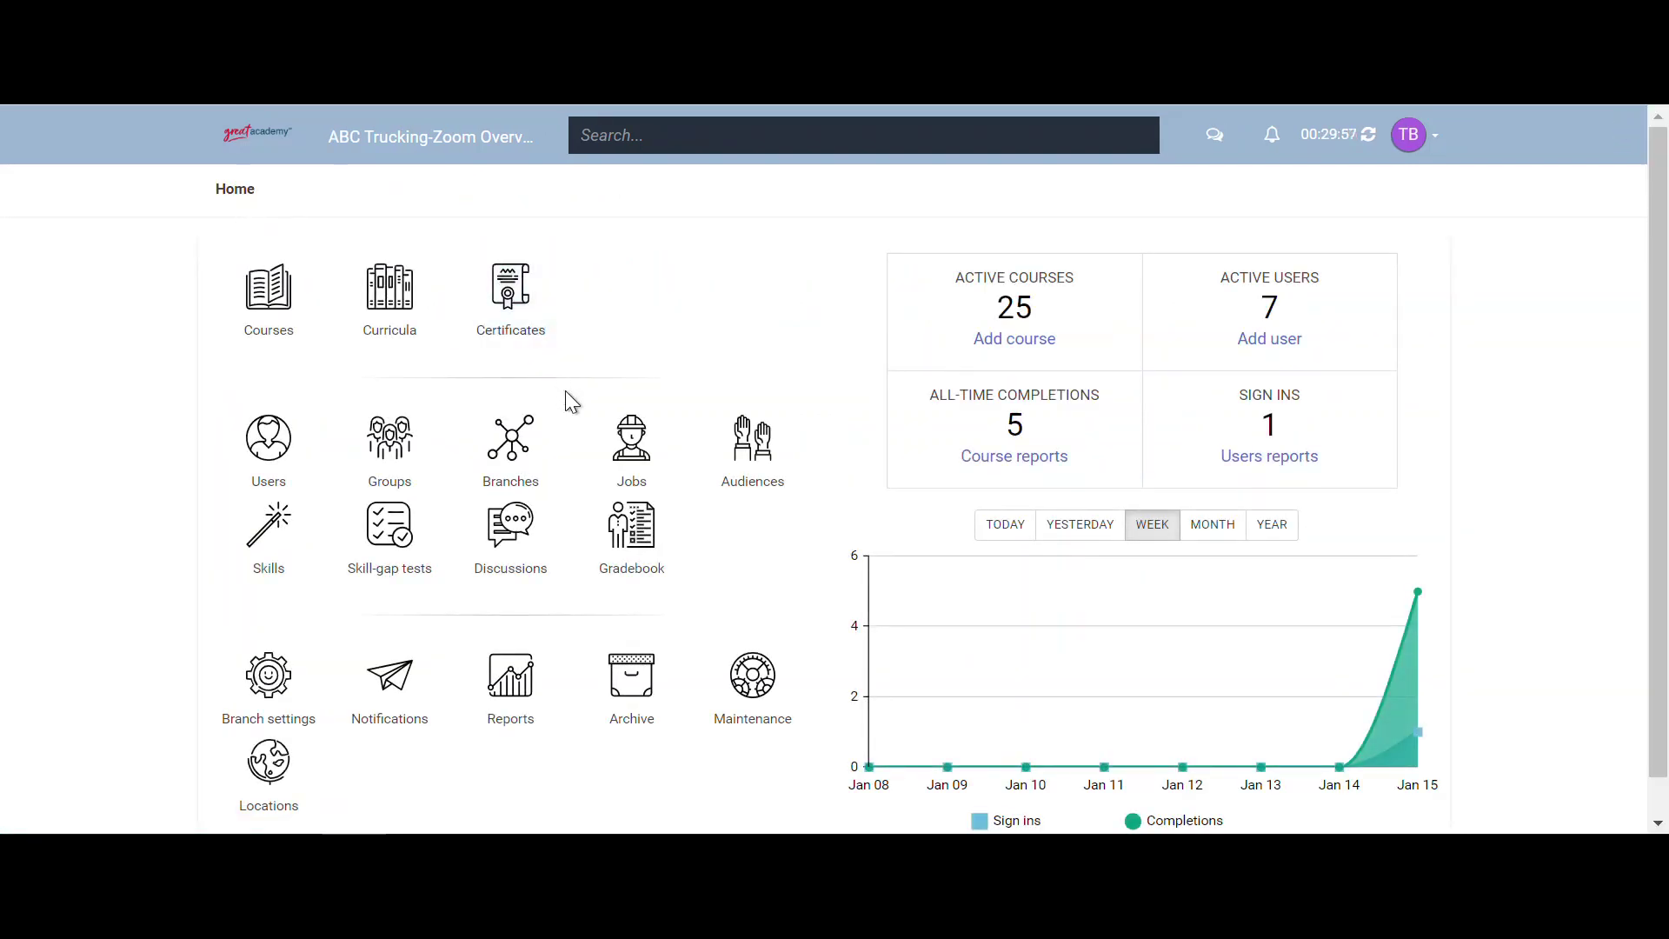
{"action": "left_click", "coordinate": [620, 444]}
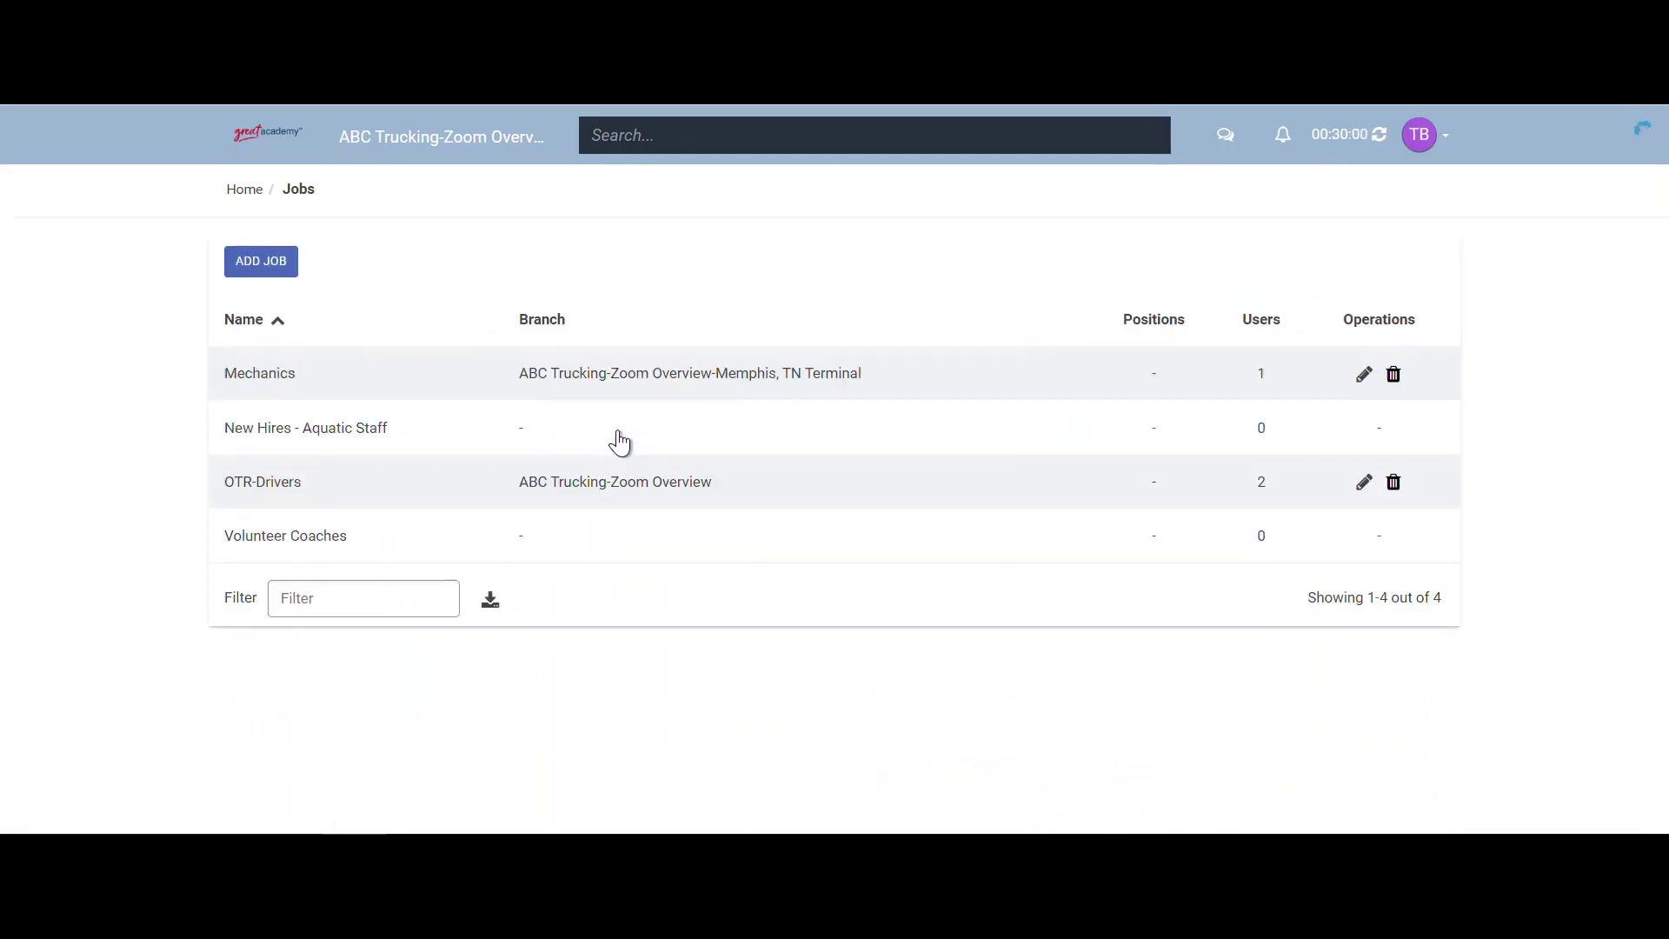
{"action": "left_click", "coordinate": [230, 383]}
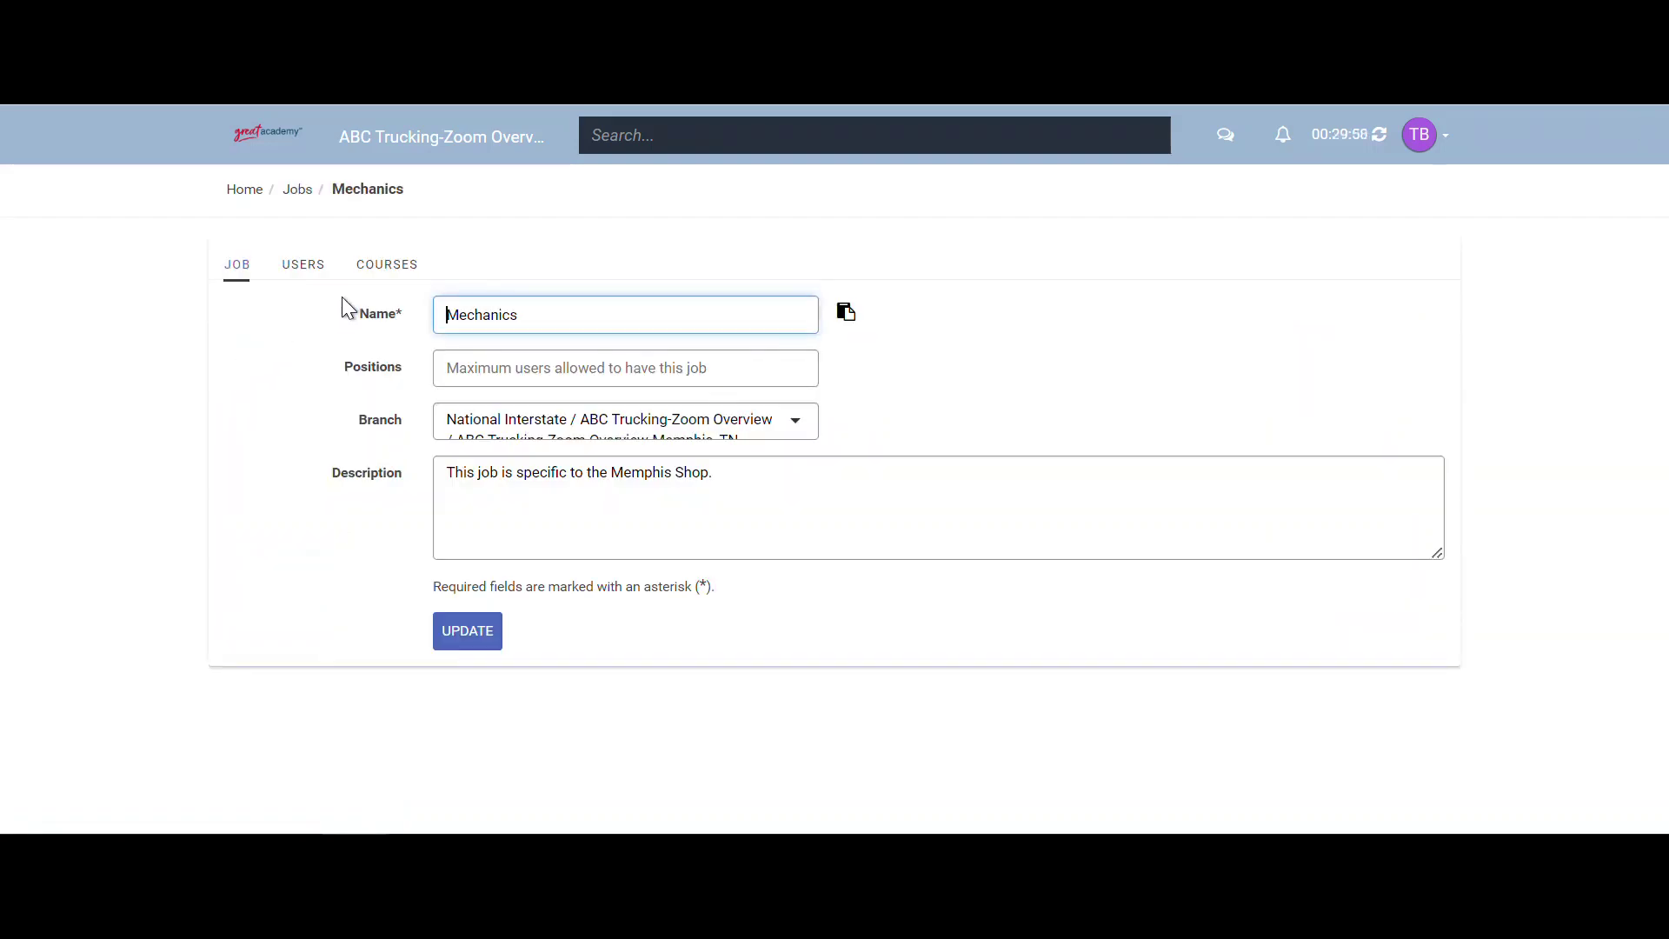
{"action": "left_click", "coordinate": [363, 275]}
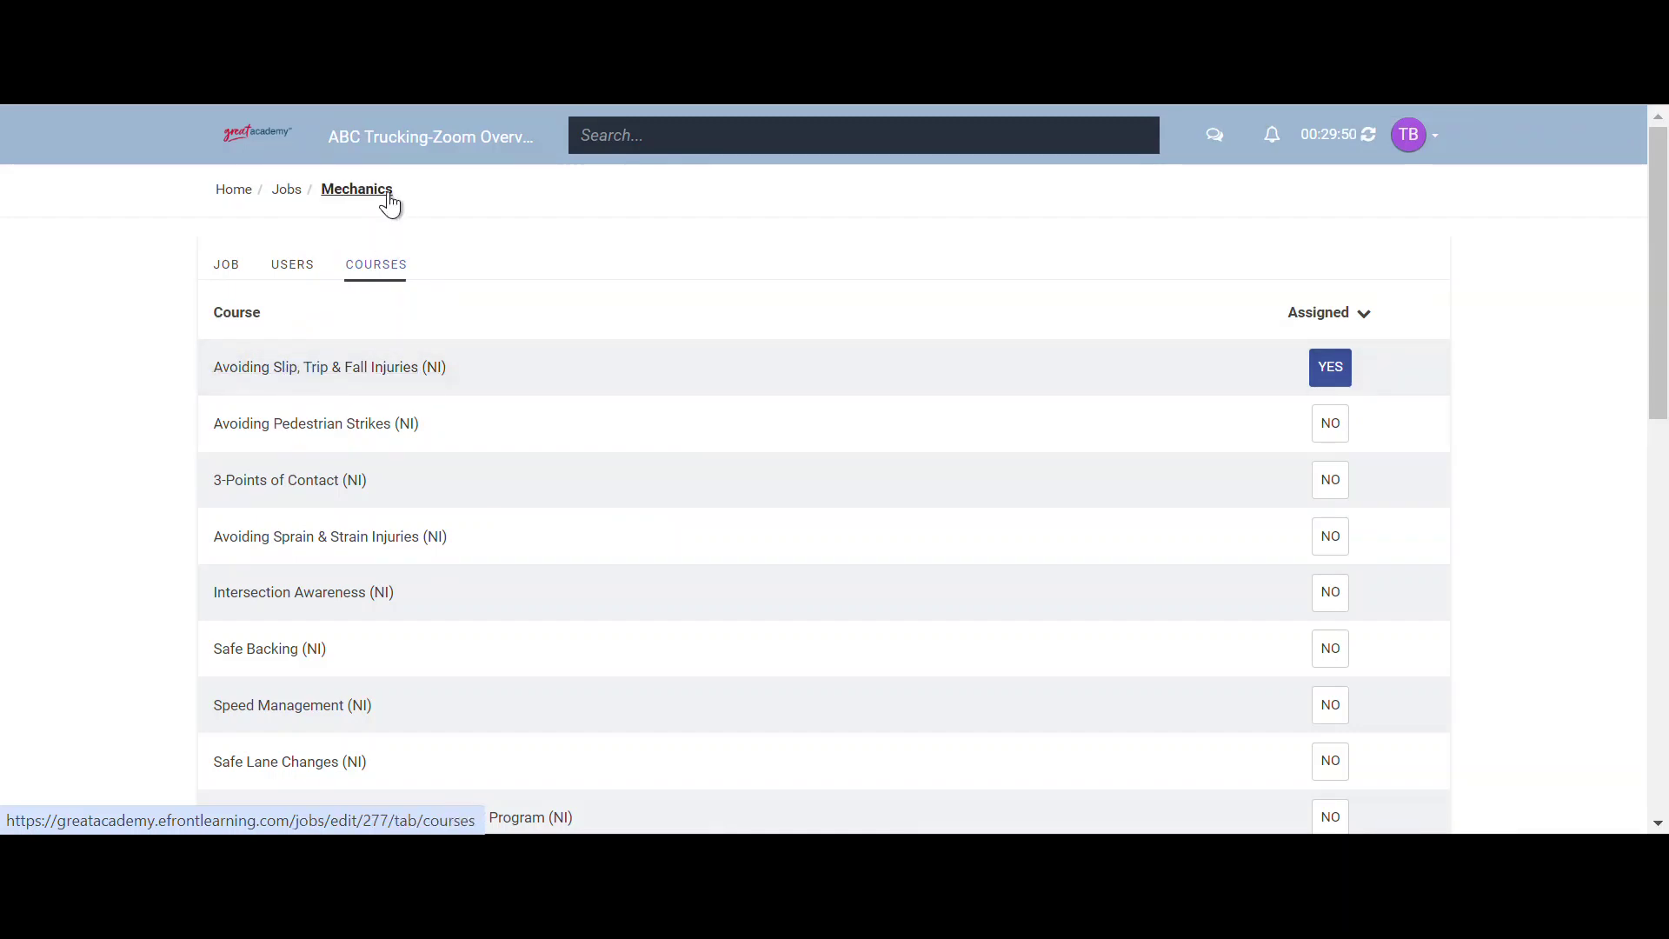
{"action": "left_click", "coordinate": [235, 191]}
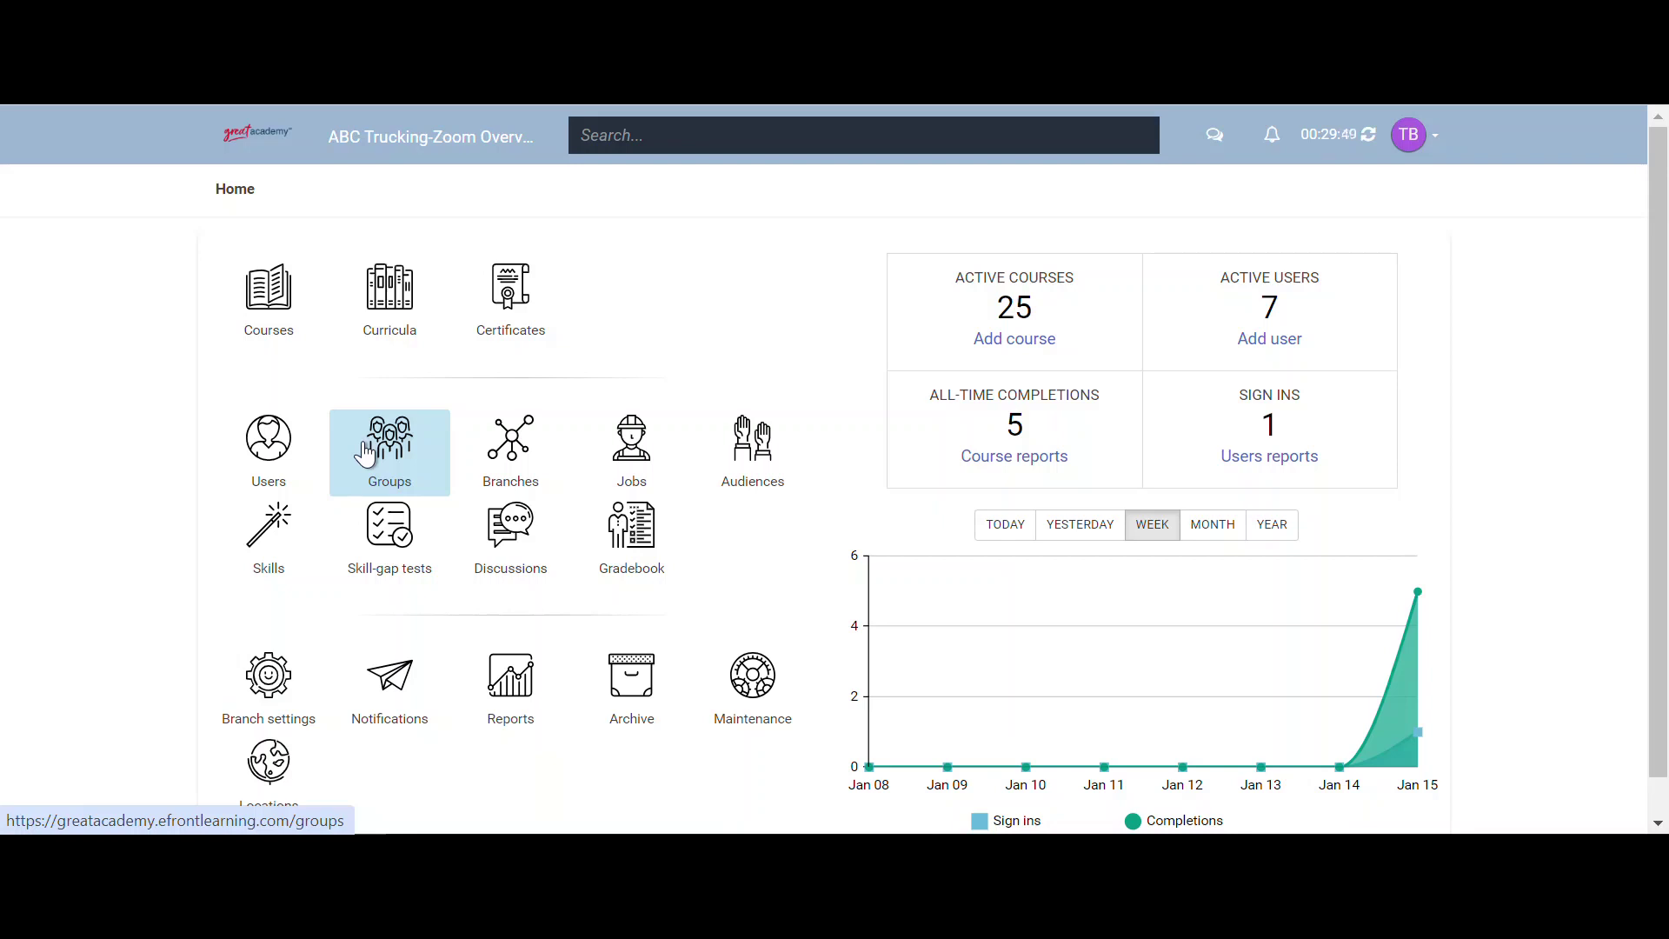
- Assign Avoiding Slip, Trip & Fall Injuries (NI) to the Local Drivers group's courses, then return Home
{"action": "left_click", "coordinate": [364, 452]}
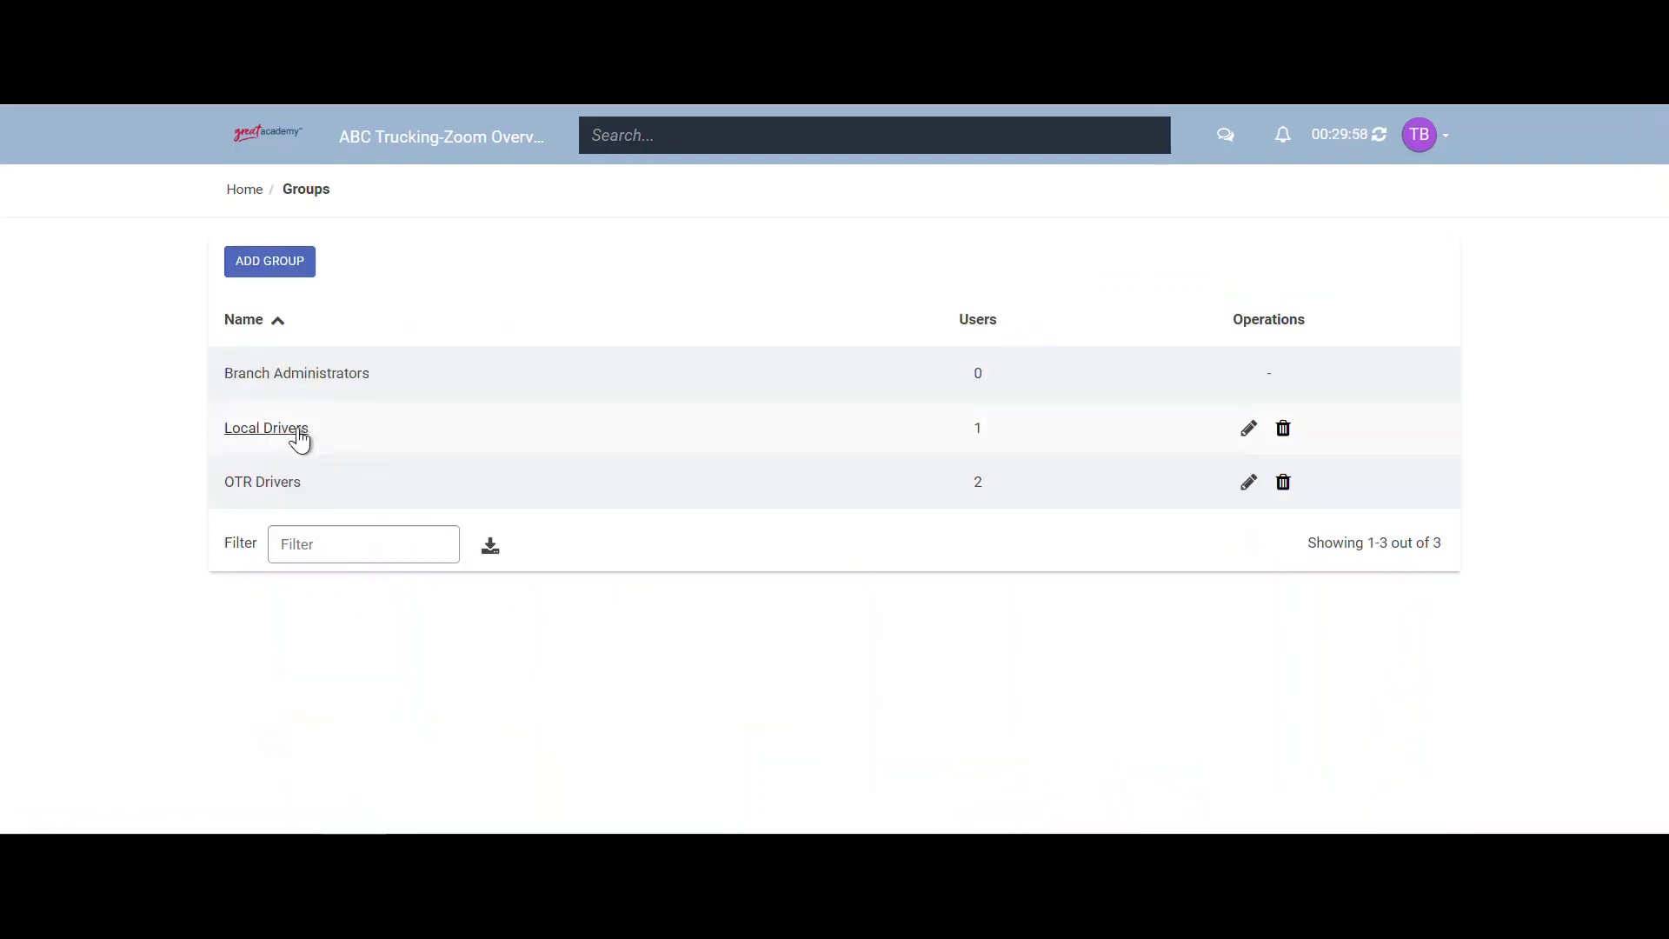
{"action": "left_click", "coordinate": [297, 432]}
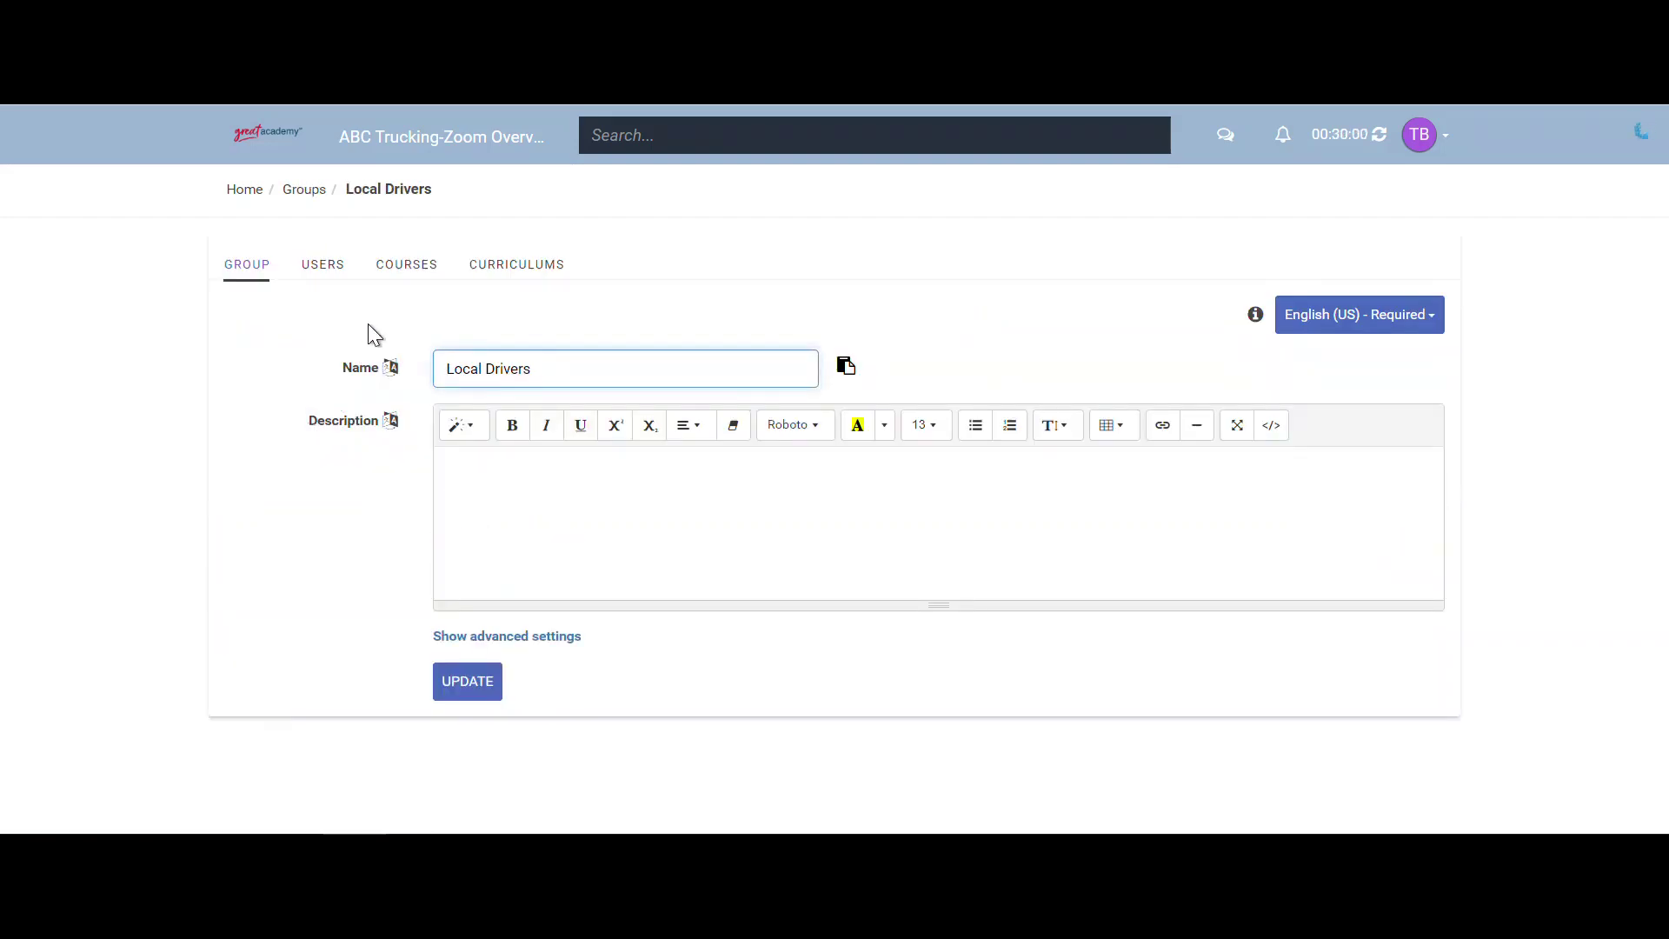
{"action": "left_click", "coordinate": [396, 267]}
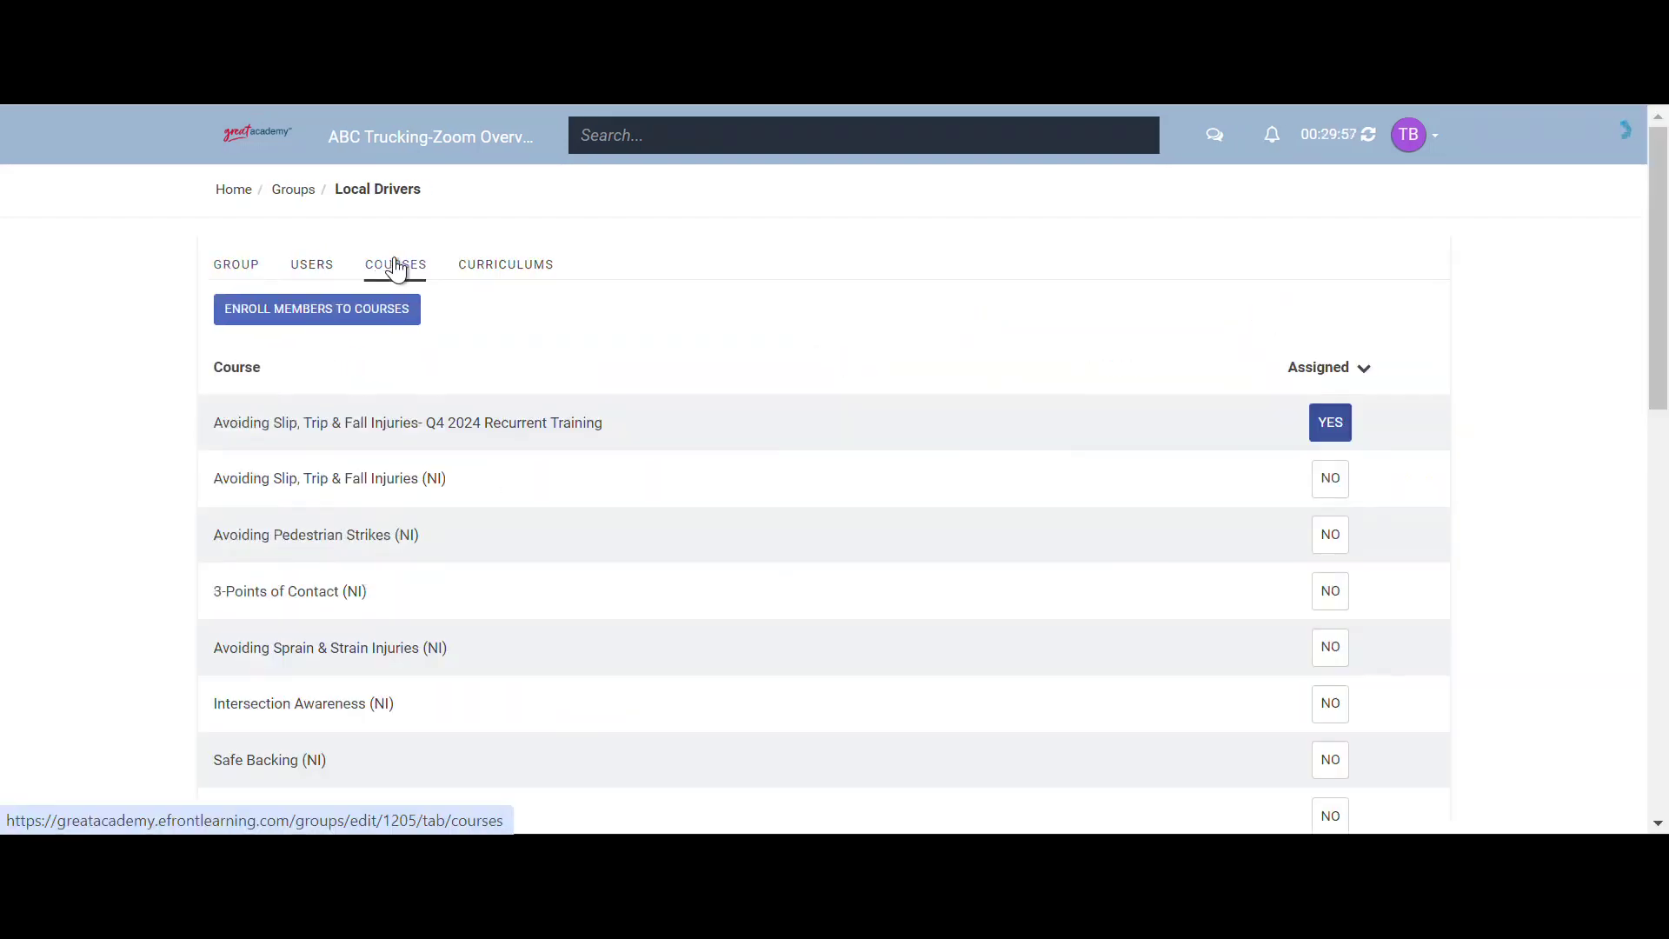
{"action": "left_click", "coordinate": [1343, 487]}
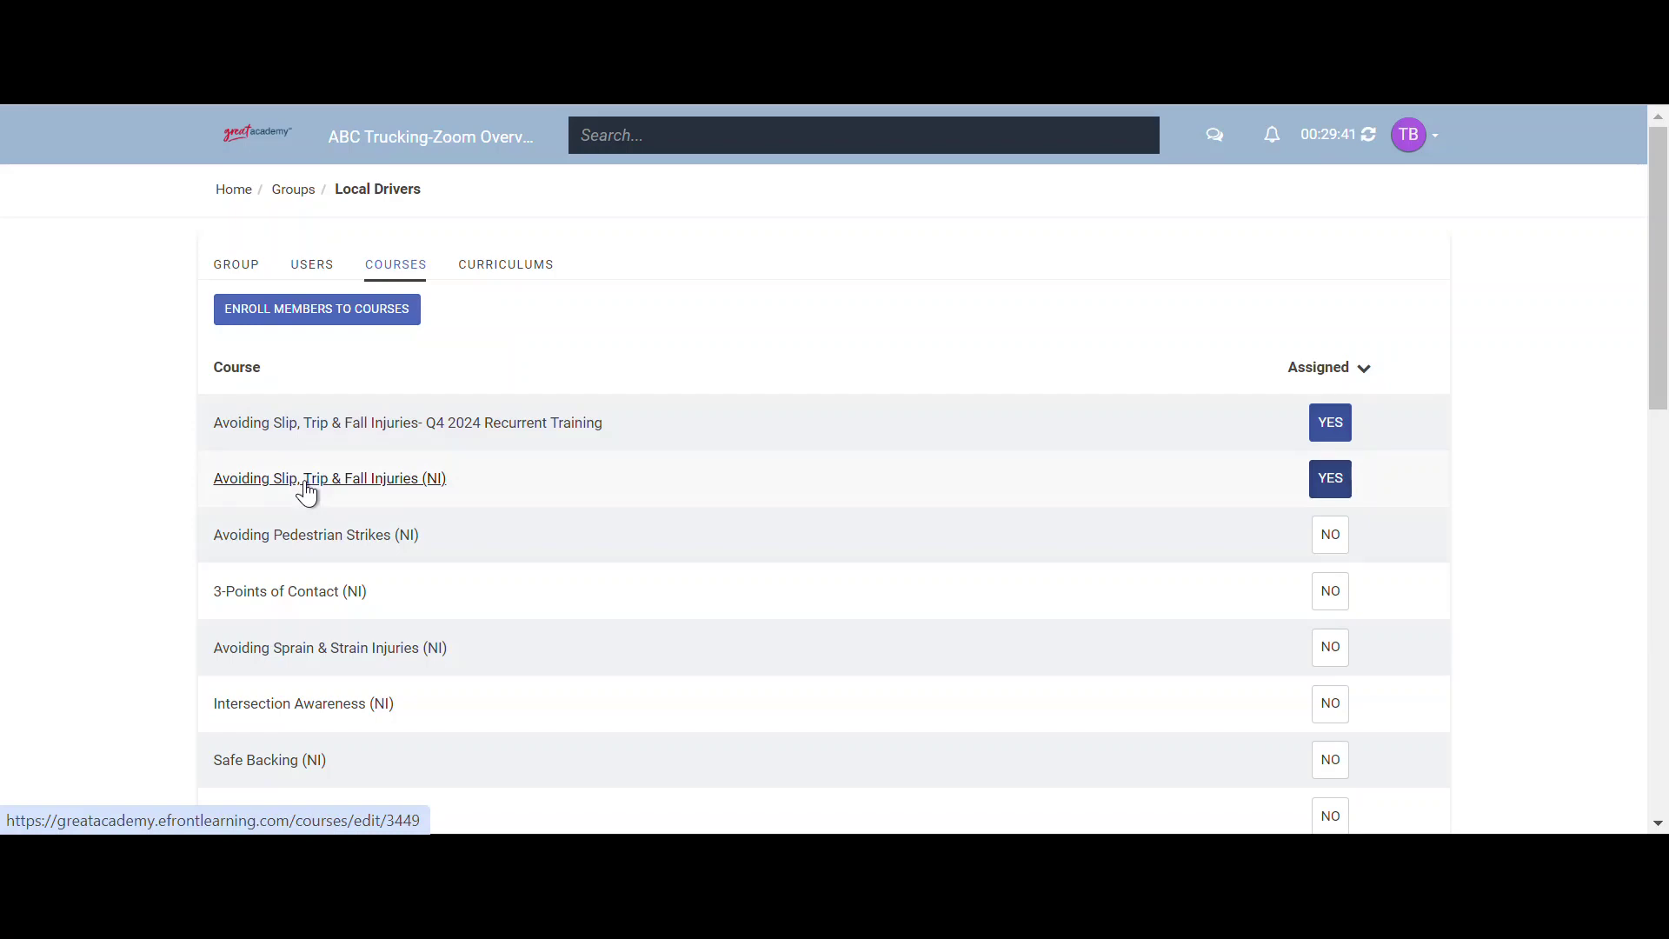
{"action": "left_click", "coordinate": [227, 193]}
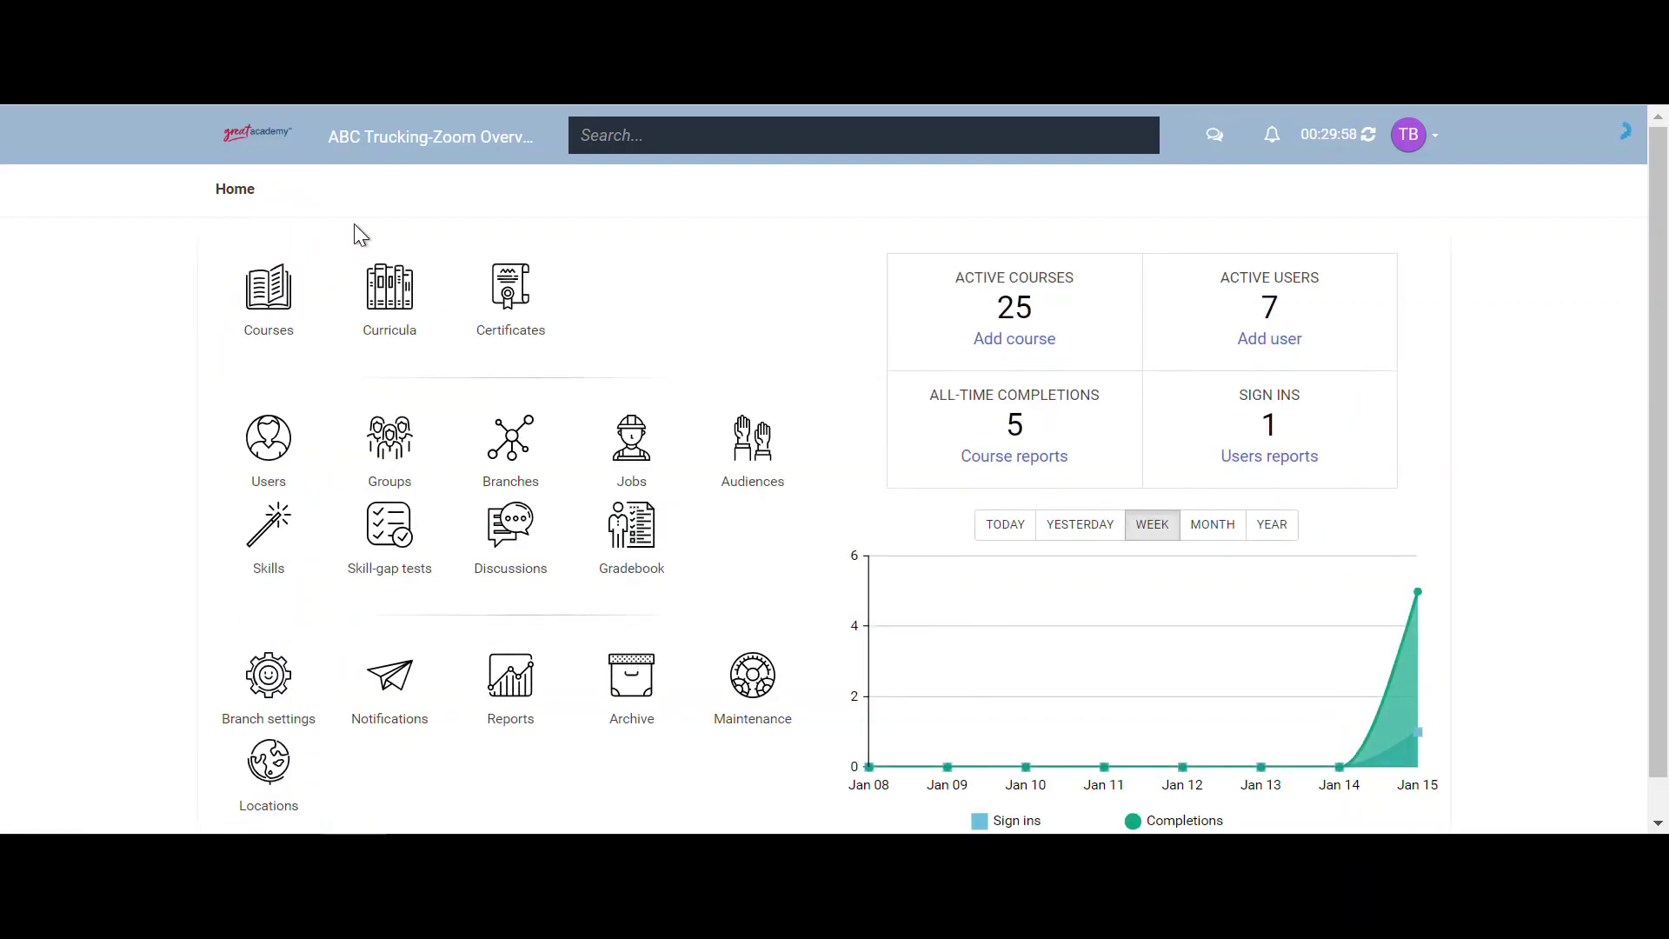
- Start a curriculum named 'OTR Orientation' described as 'This is the bundle all new hire OTR drivers should be assigned.'
{"action": "left_click", "coordinate": [403, 298]}
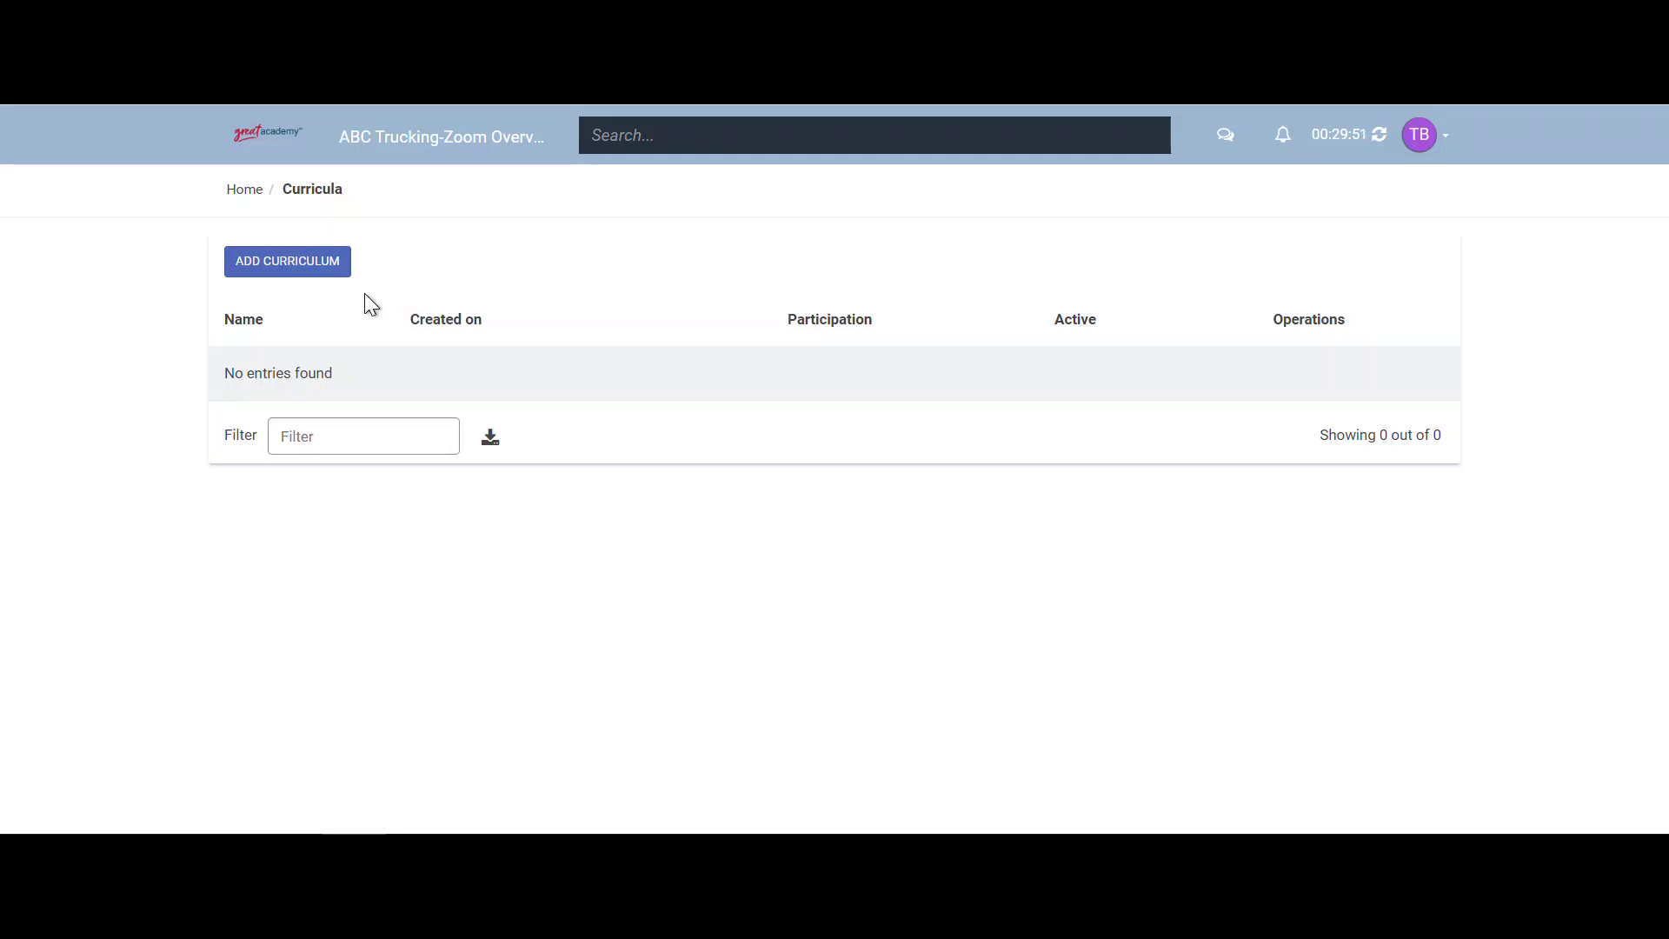
{"action": "left_click", "coordinate": [306, 275]}
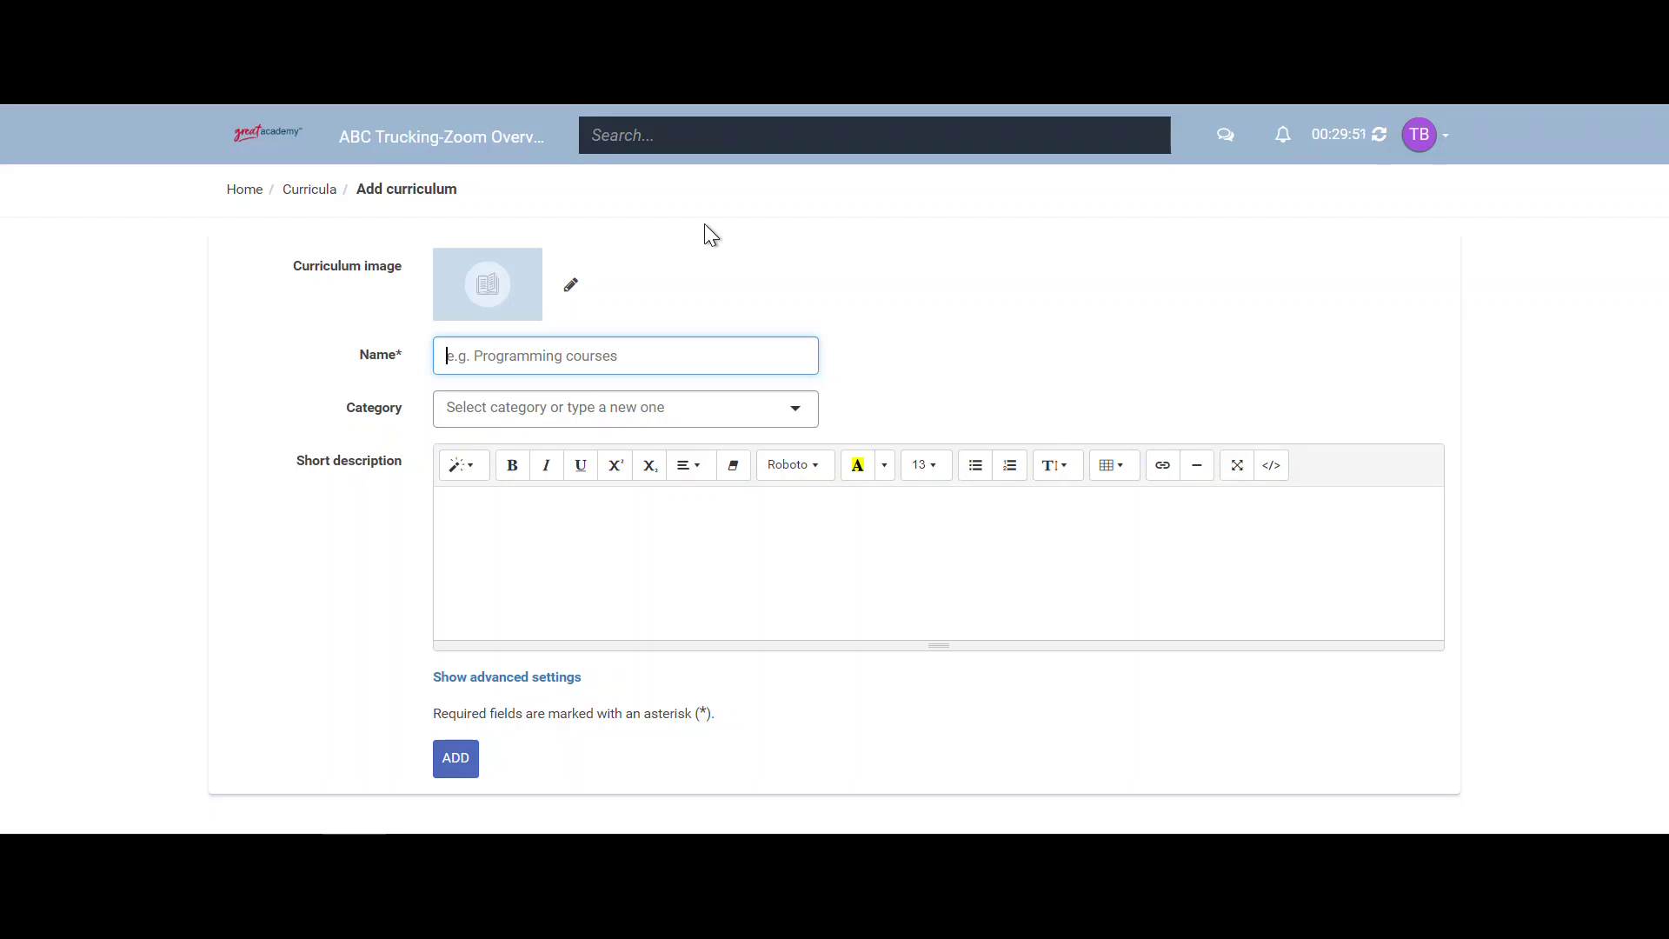
{"action": "type", "text": "OT"}
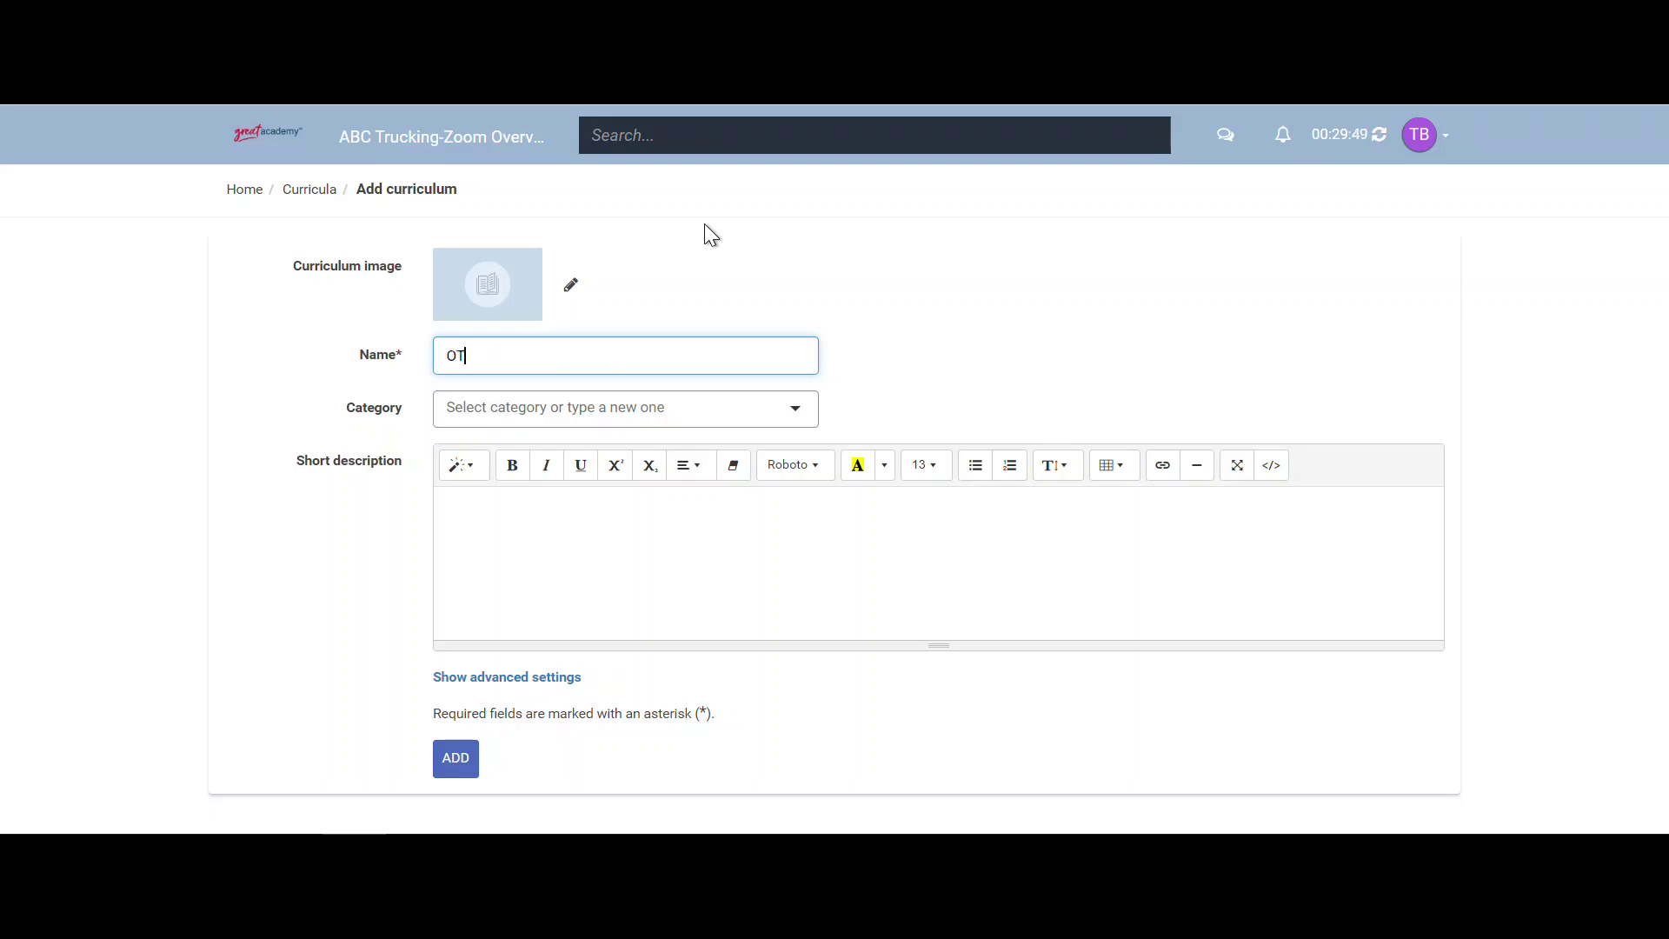
{"action": "type", "text": "R Orientation"}
{"action": "left_click", "coordinate": [648, 535]}
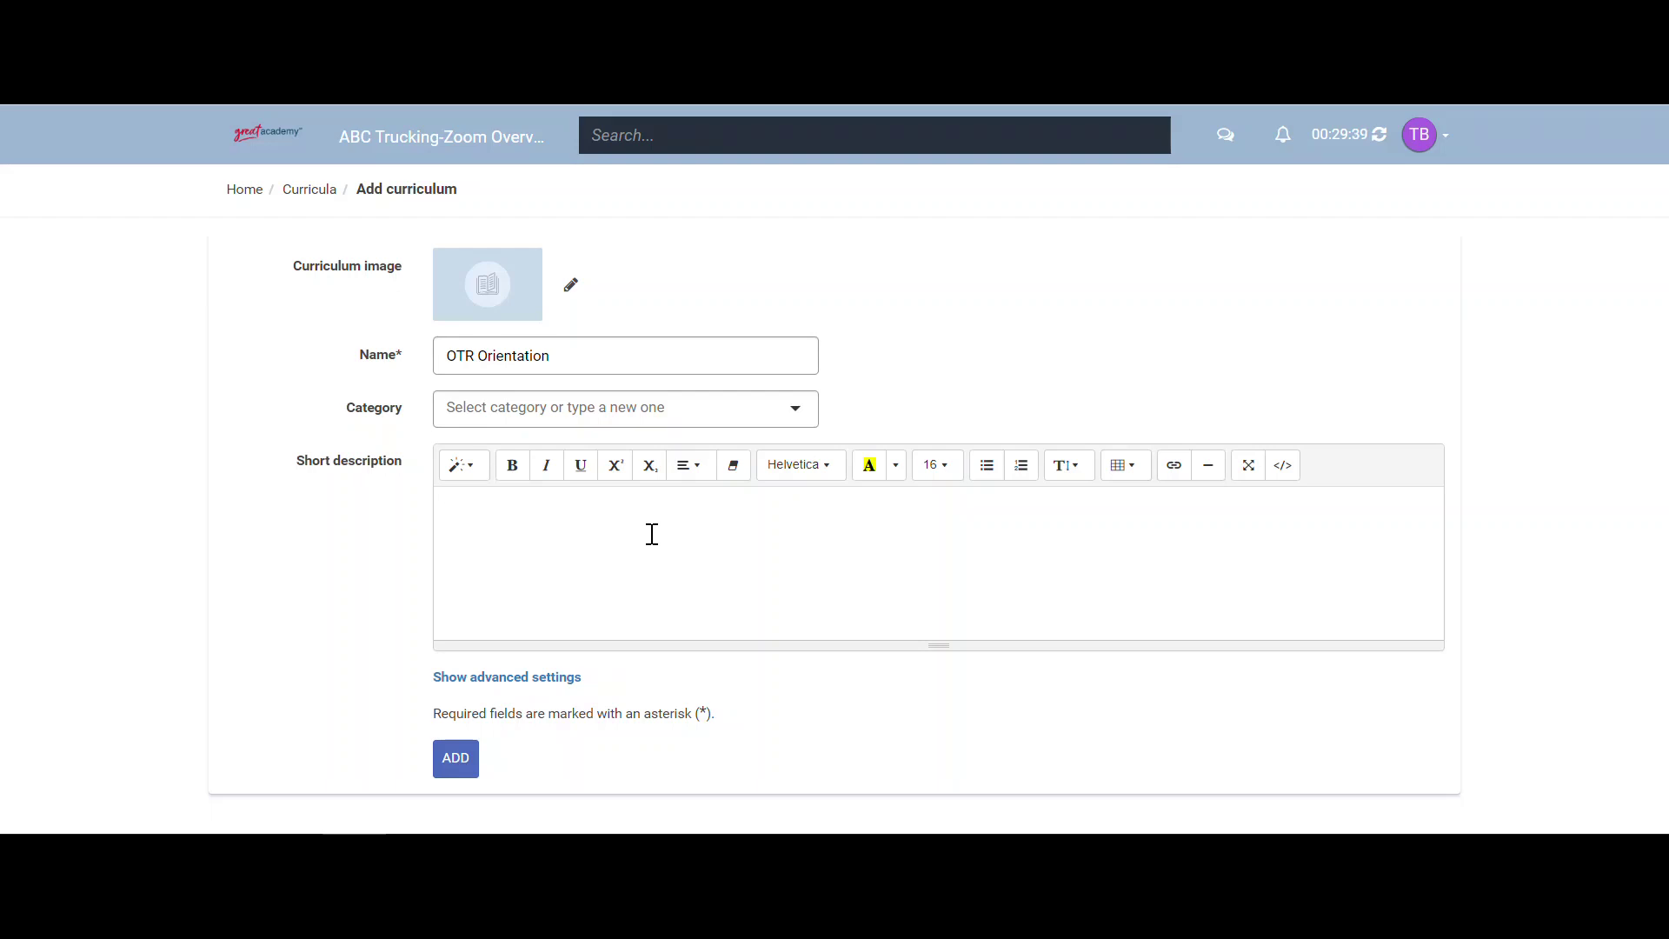
{"action": "type", "text": "This is the bundle all new hi"}
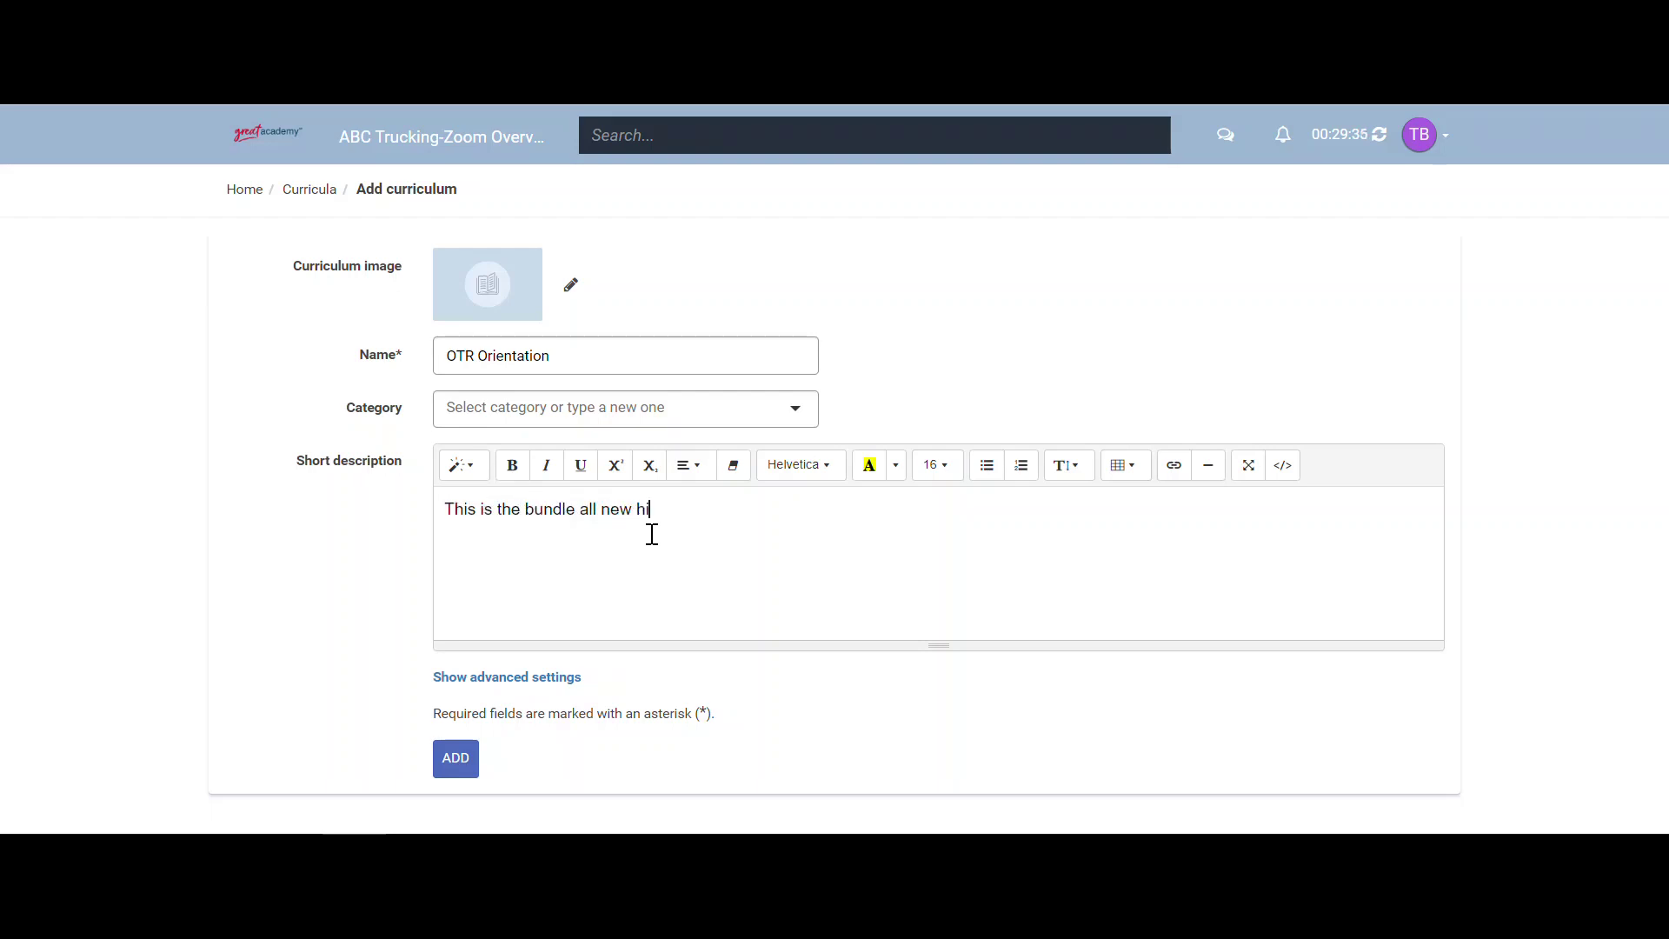
{"action": "type", "text": "re OTR drivers should be assigned."}
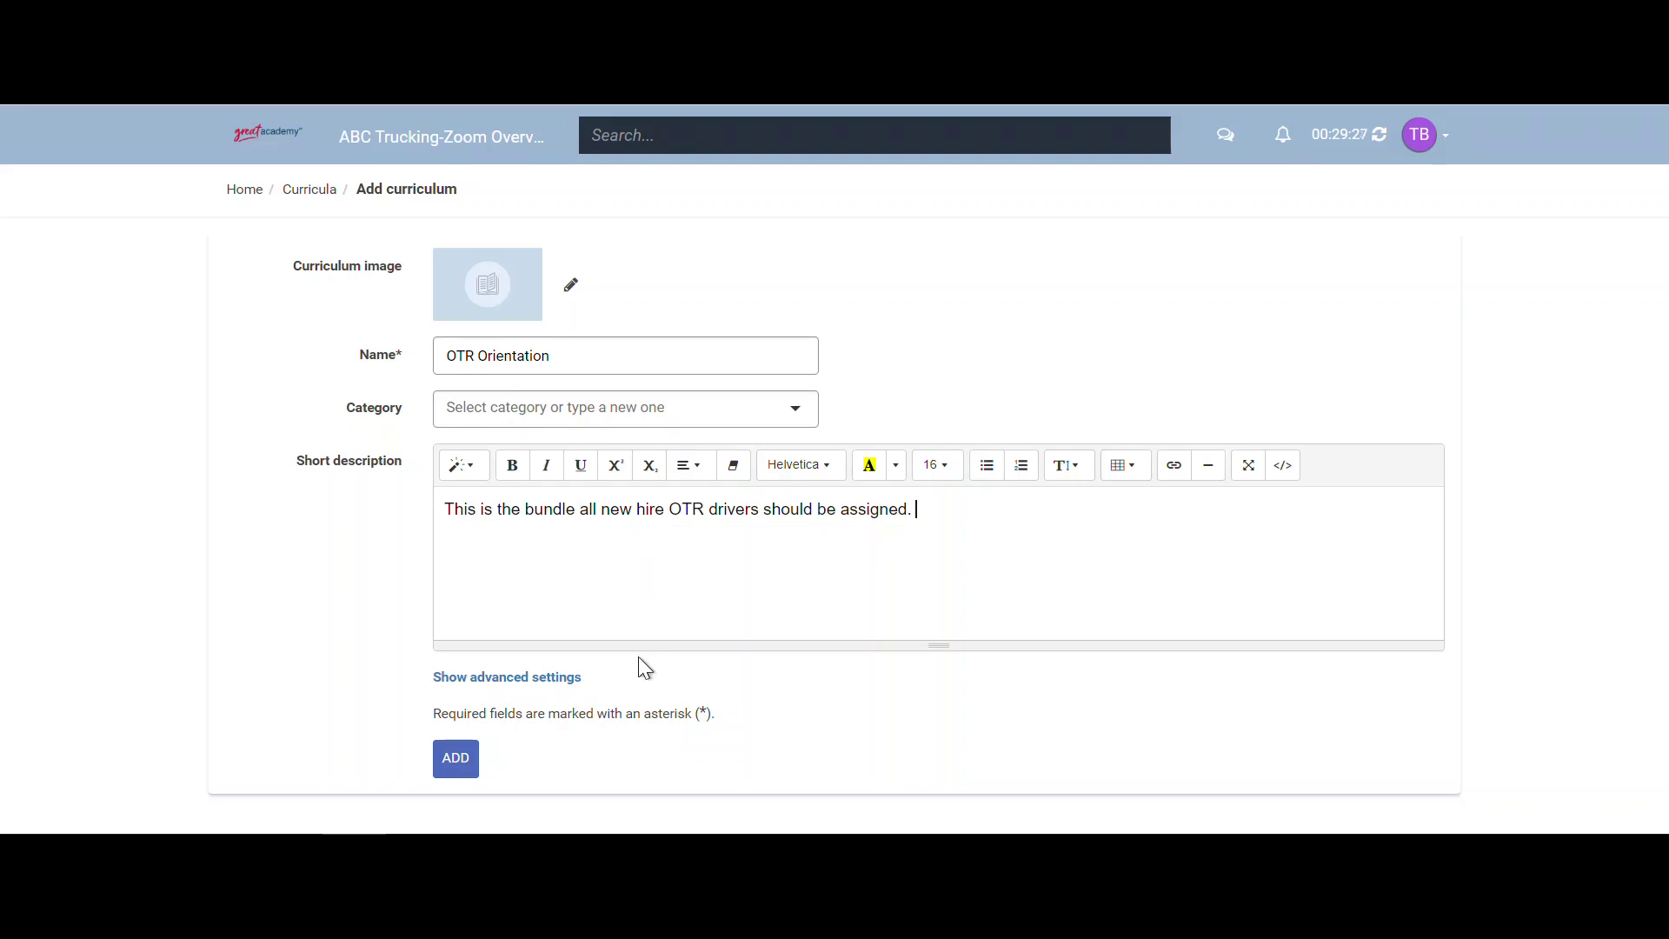
- Enable automatic assignment to new users in advanced settings and create the curriculum
{"action": "left_click", "coordinate": [574, 678]}
{"action": "scroll", "coordinate": [608, 639], "scroll_direction": "down", "scroll_amount": 2}
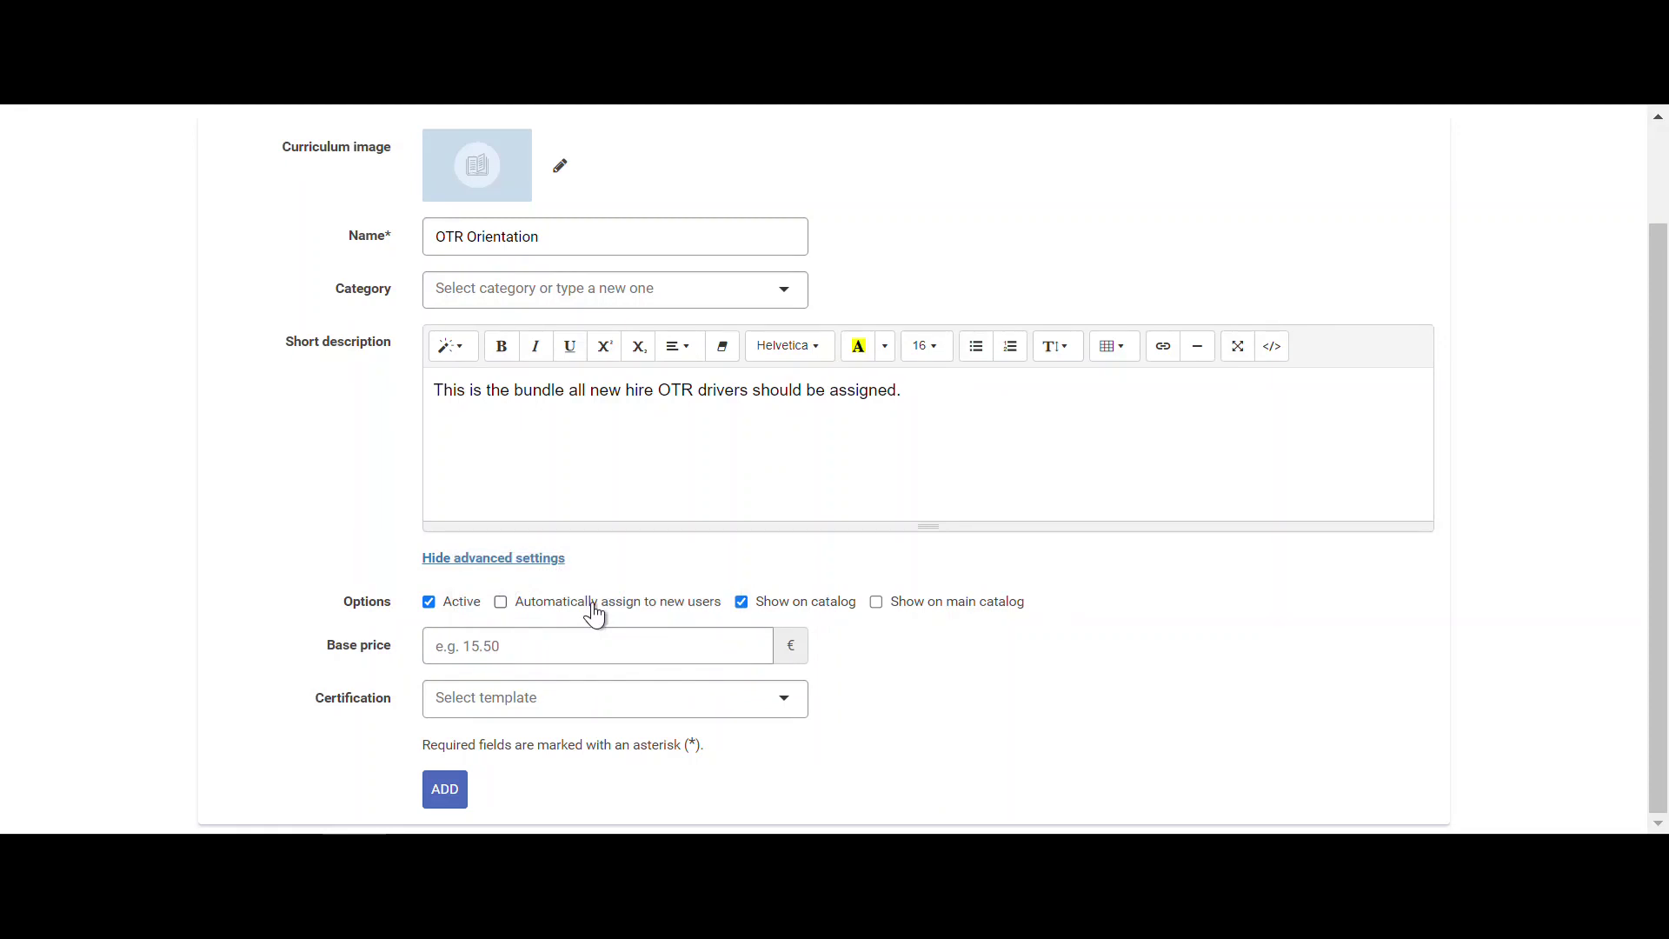
{"action": "left_click", "coordinate": [594, 615]}
{"action": "left_click", "coordinate": [449, 791]}
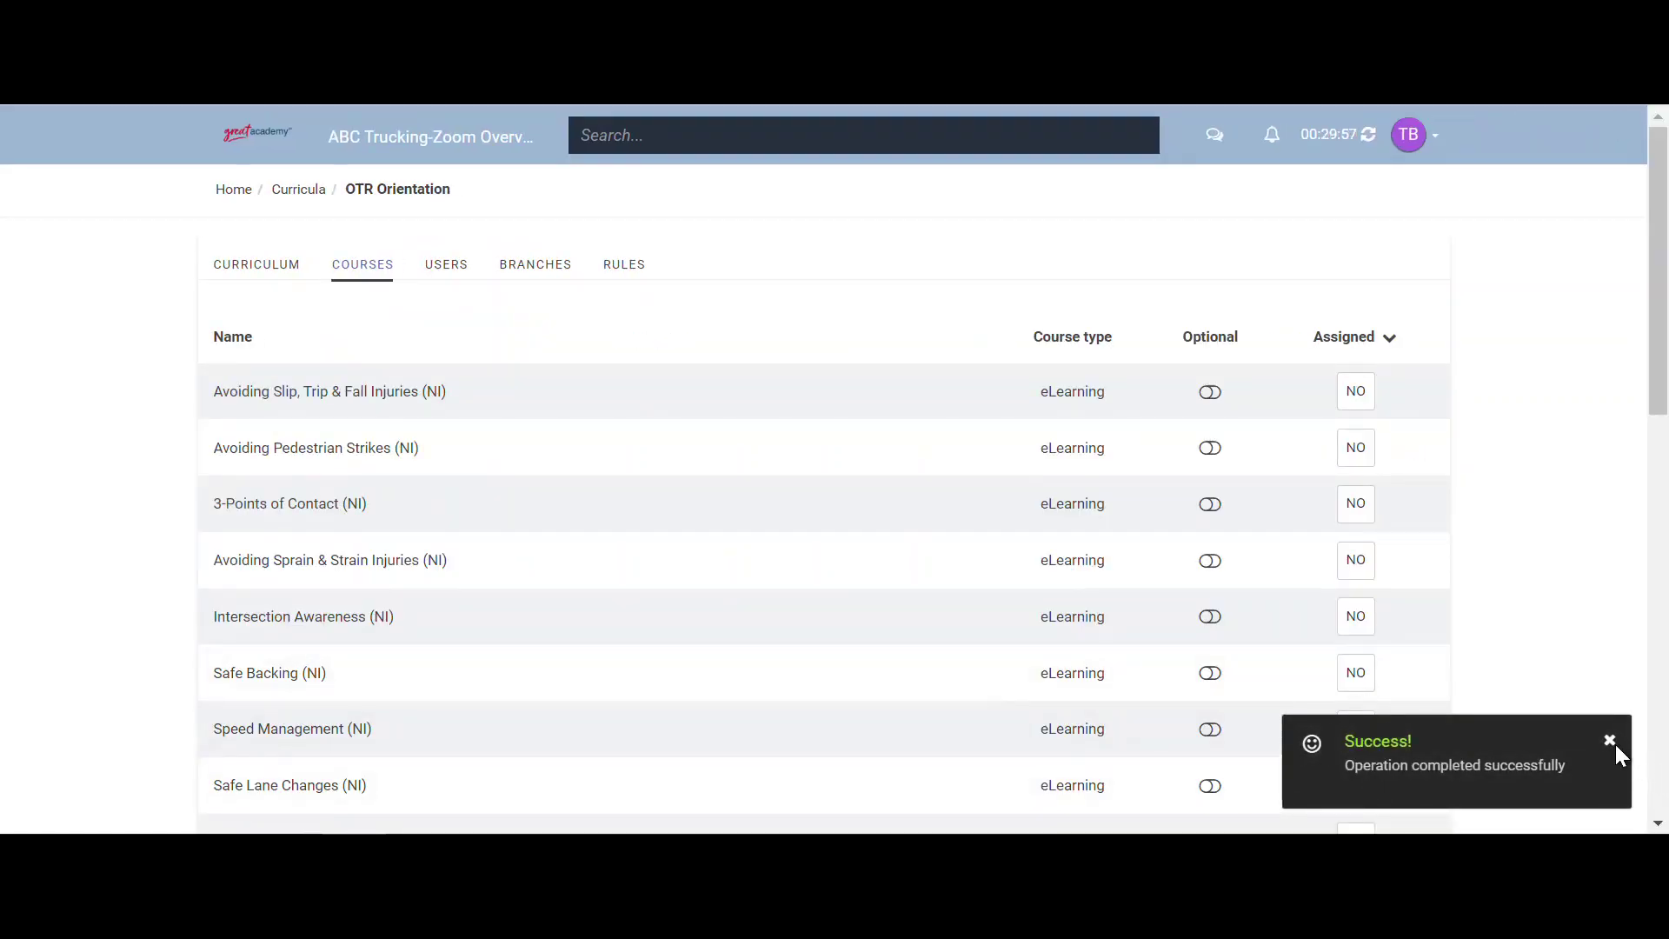
- Switch SAFR Defensive Driving, Work Zone Safe Driving and Space Management Orientation Versions to YES
{"action": "left_click", "coordinate": [1610, 740]}
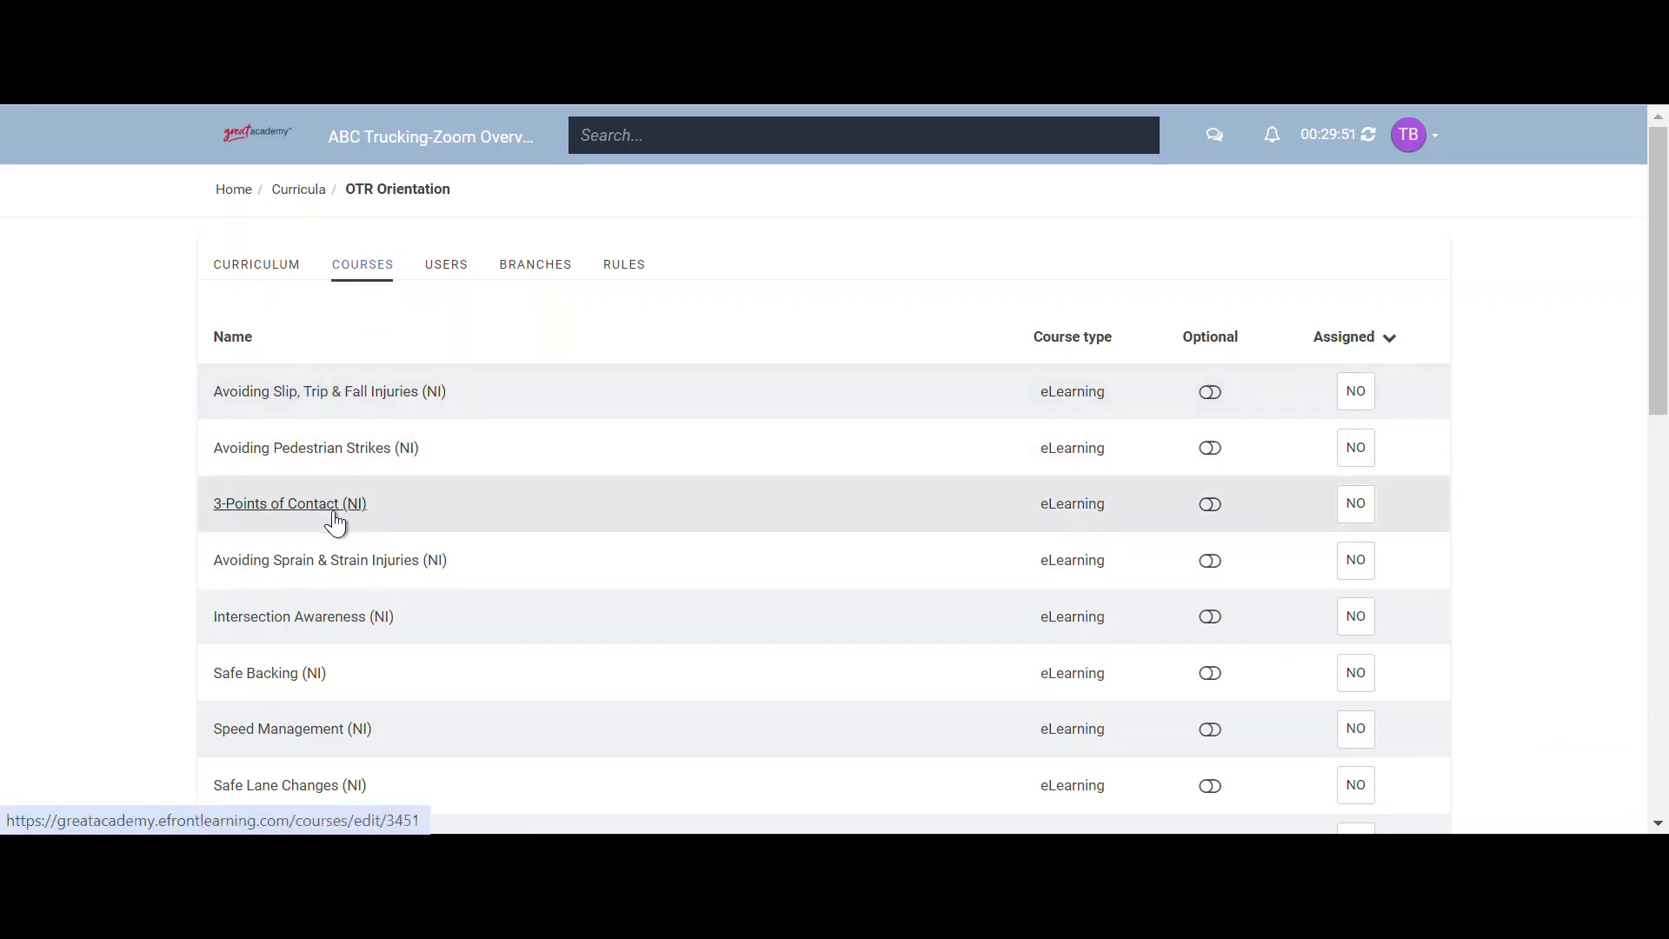
{"action": "scroll", "coordinate": [337, 513], "scroll_direction": "down", "scroll_amount": 2}
{"action": "scroll", "coordinate": [340, 508], "scroll_direction": "down", "scroll_amount": 4}
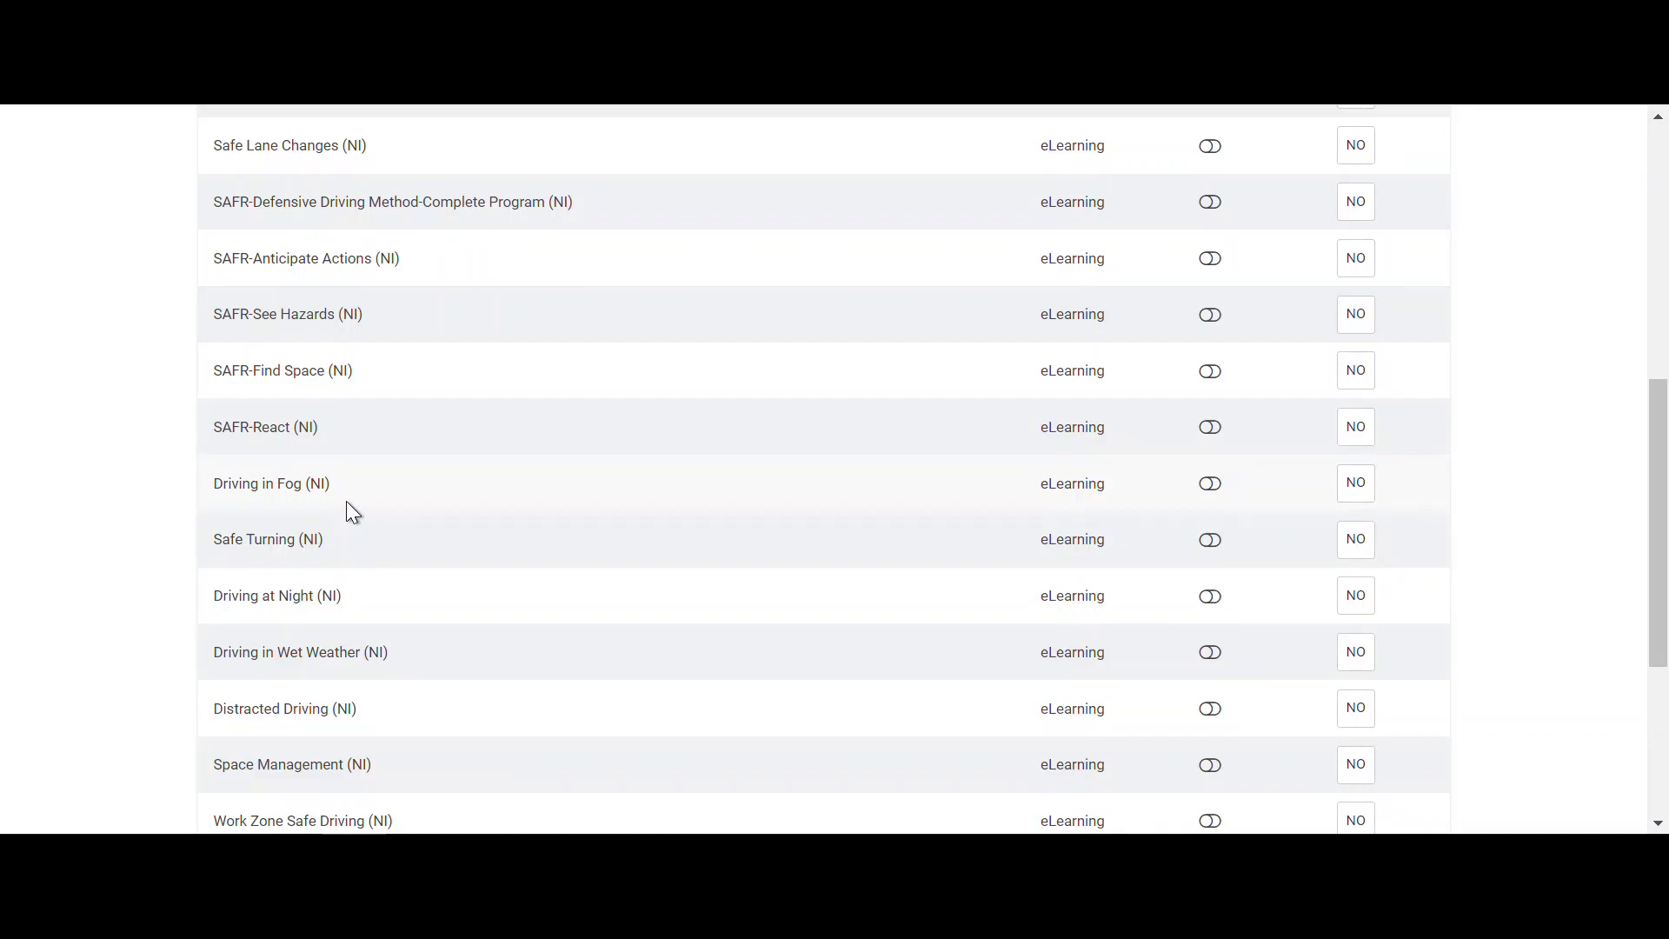
{"action": "scroll", "coordinate": [346, 501], "scroll_direction": "down", "scroll_amount": 2}
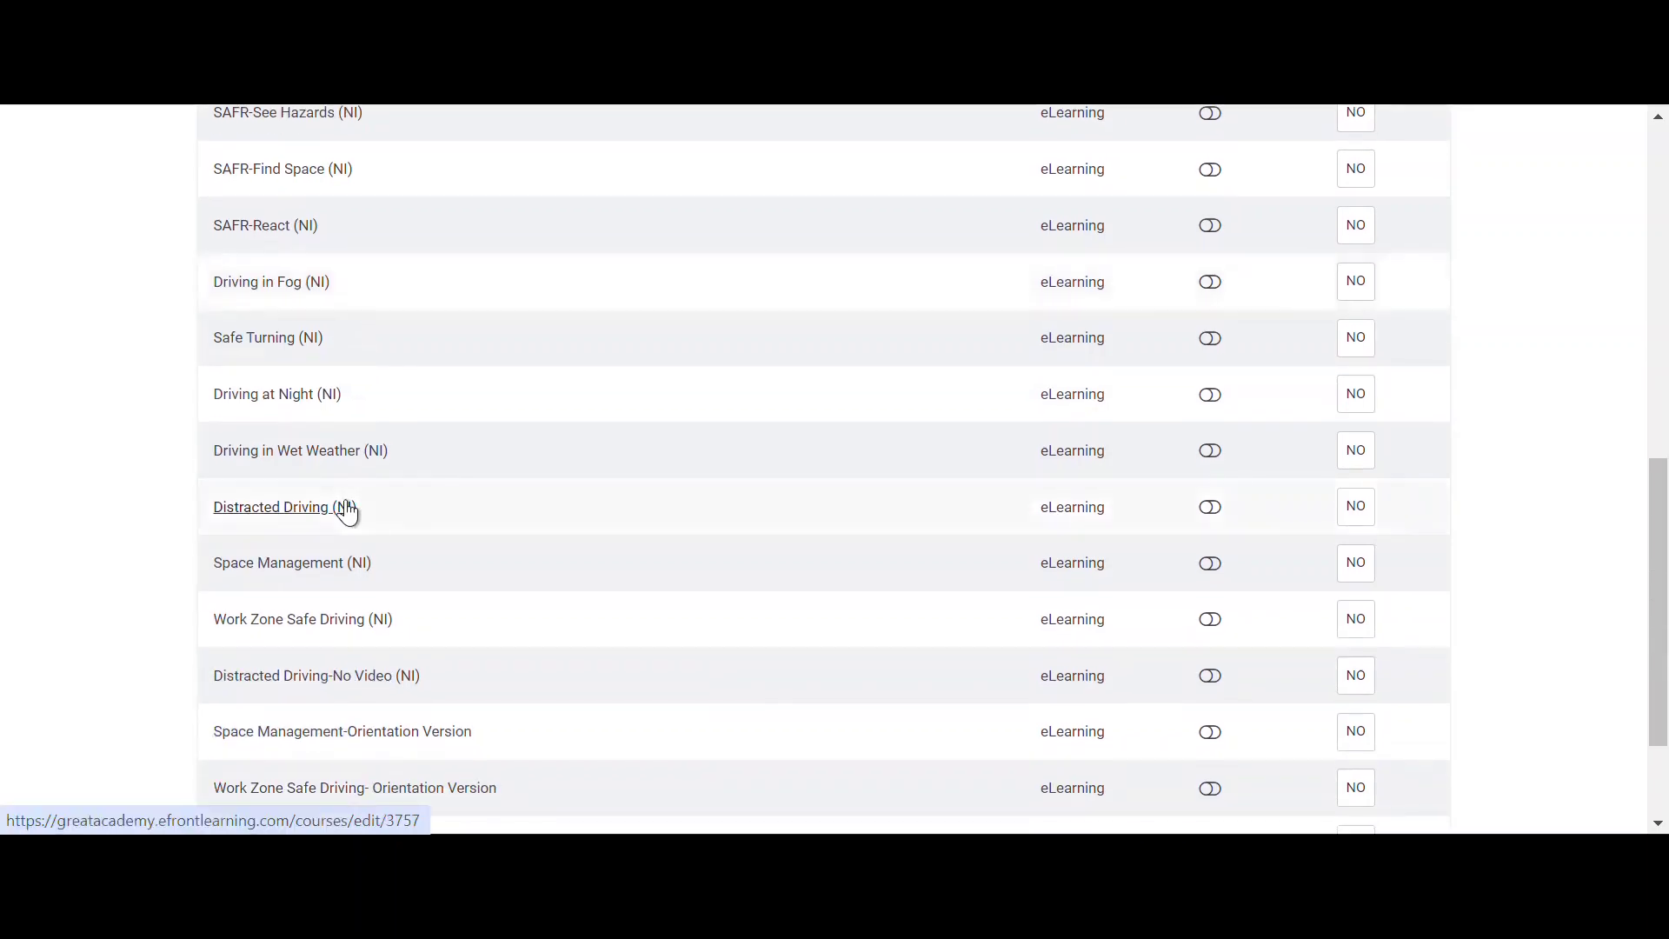
{"action": "scroll", "coordinate": [346, 511], "scroll_direction": "down", "scroll_amount": 2}
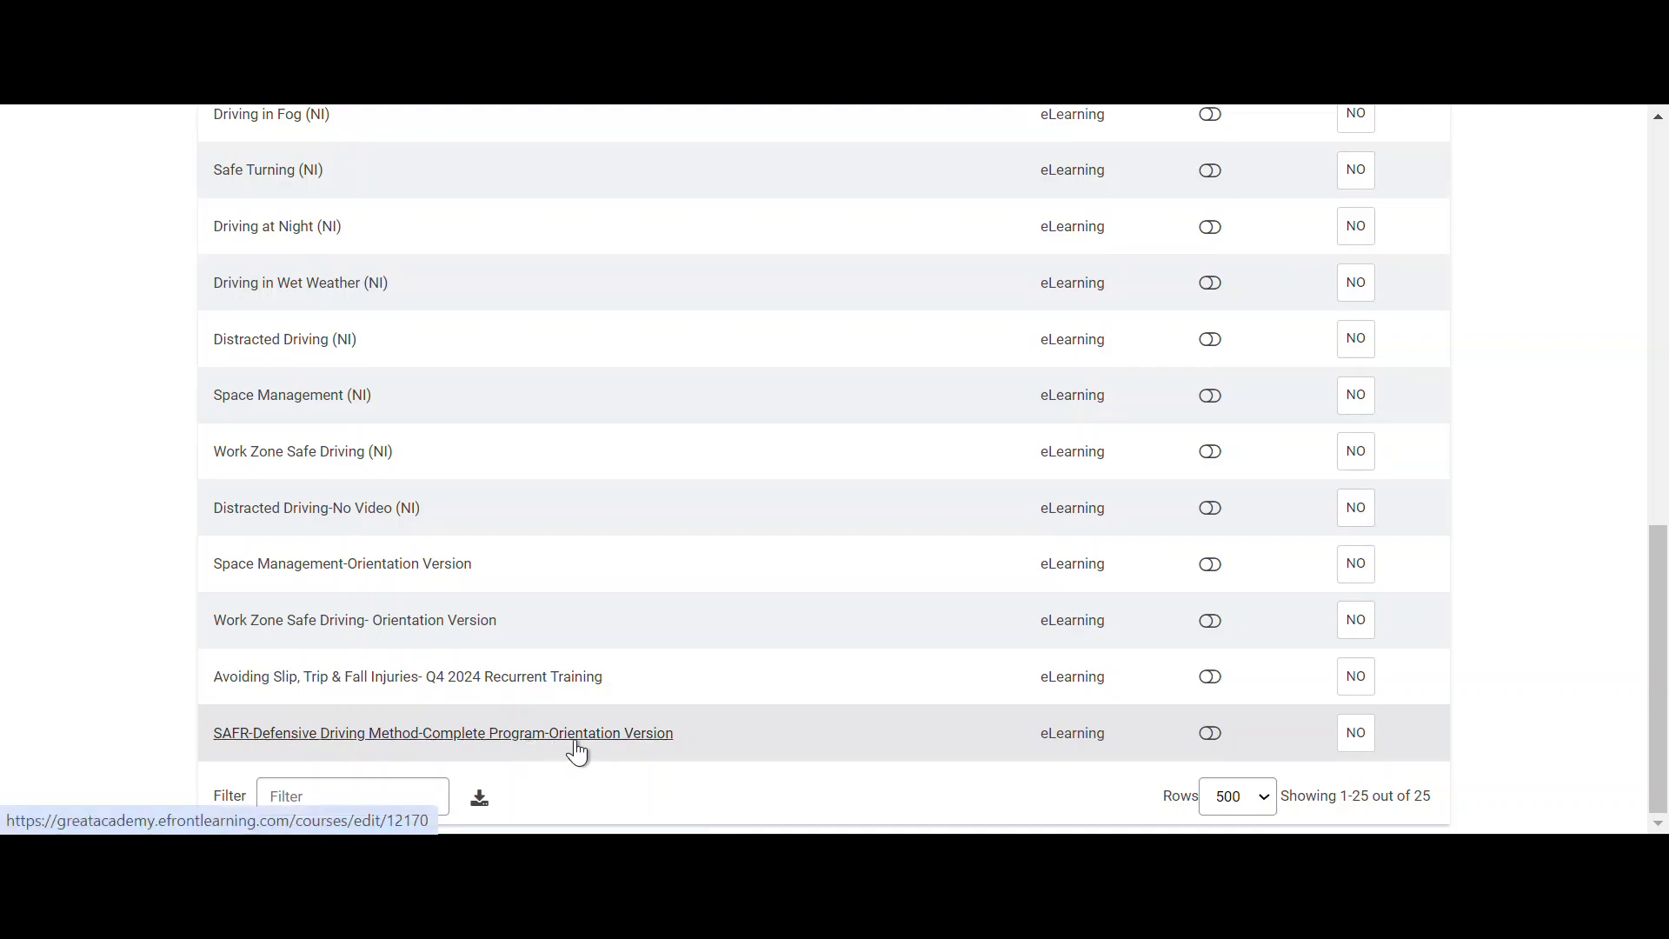
{"action": "left_click", "coordinate": [1373, 746]}
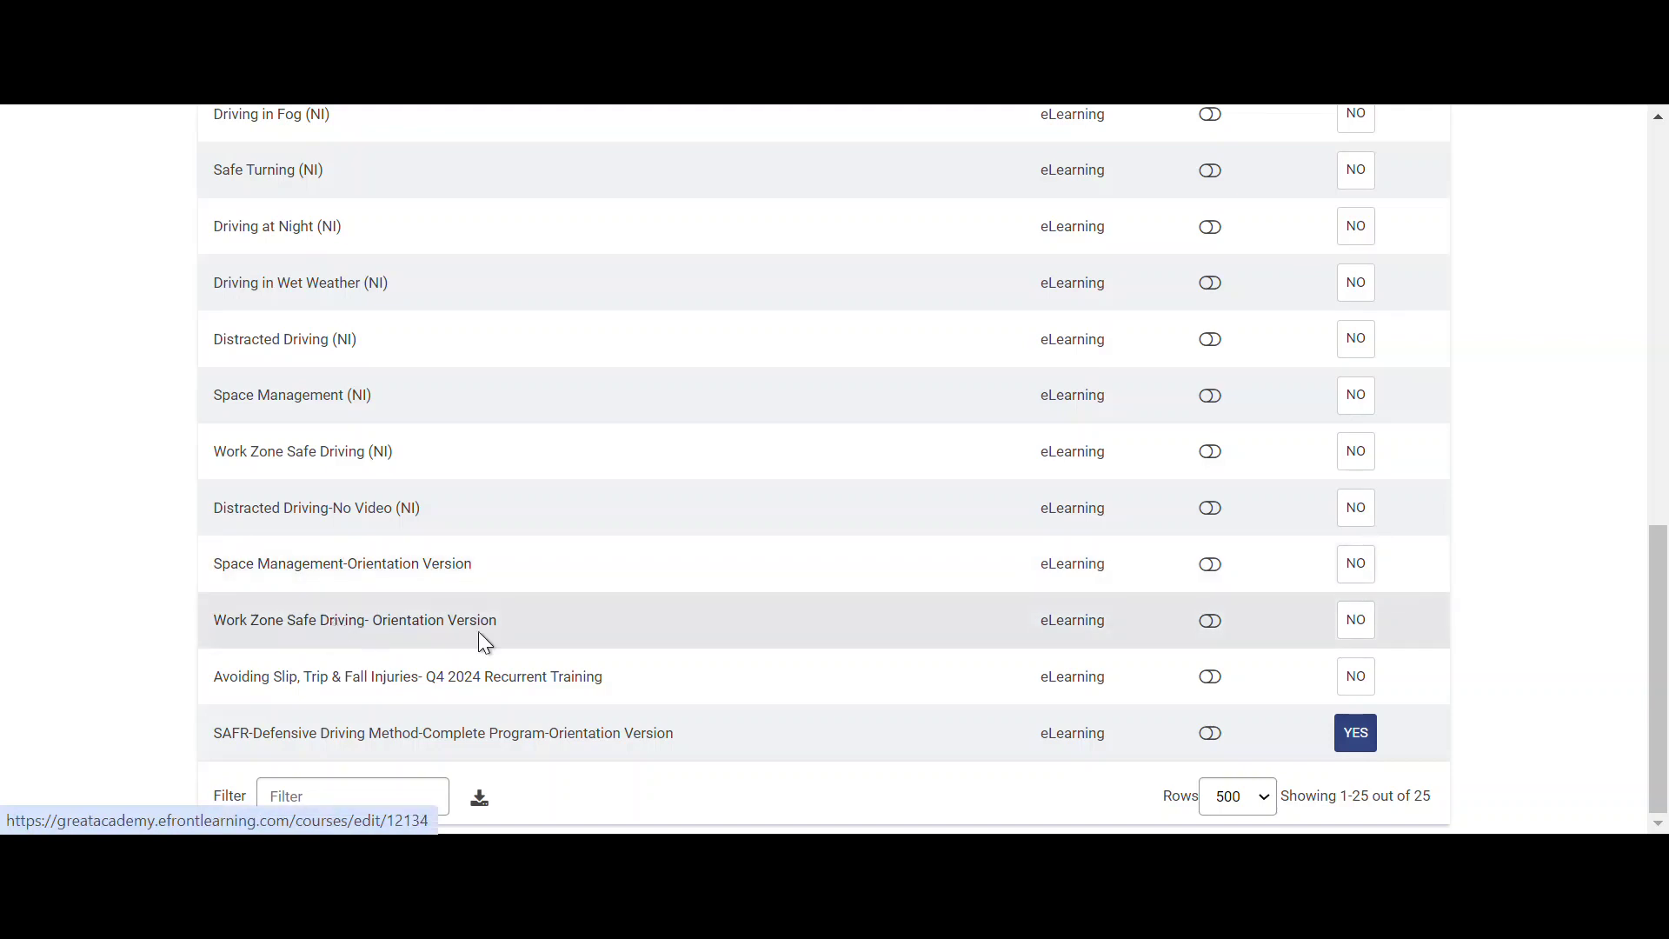
{"action": "left_click", "coordinate": [1346, 635]}
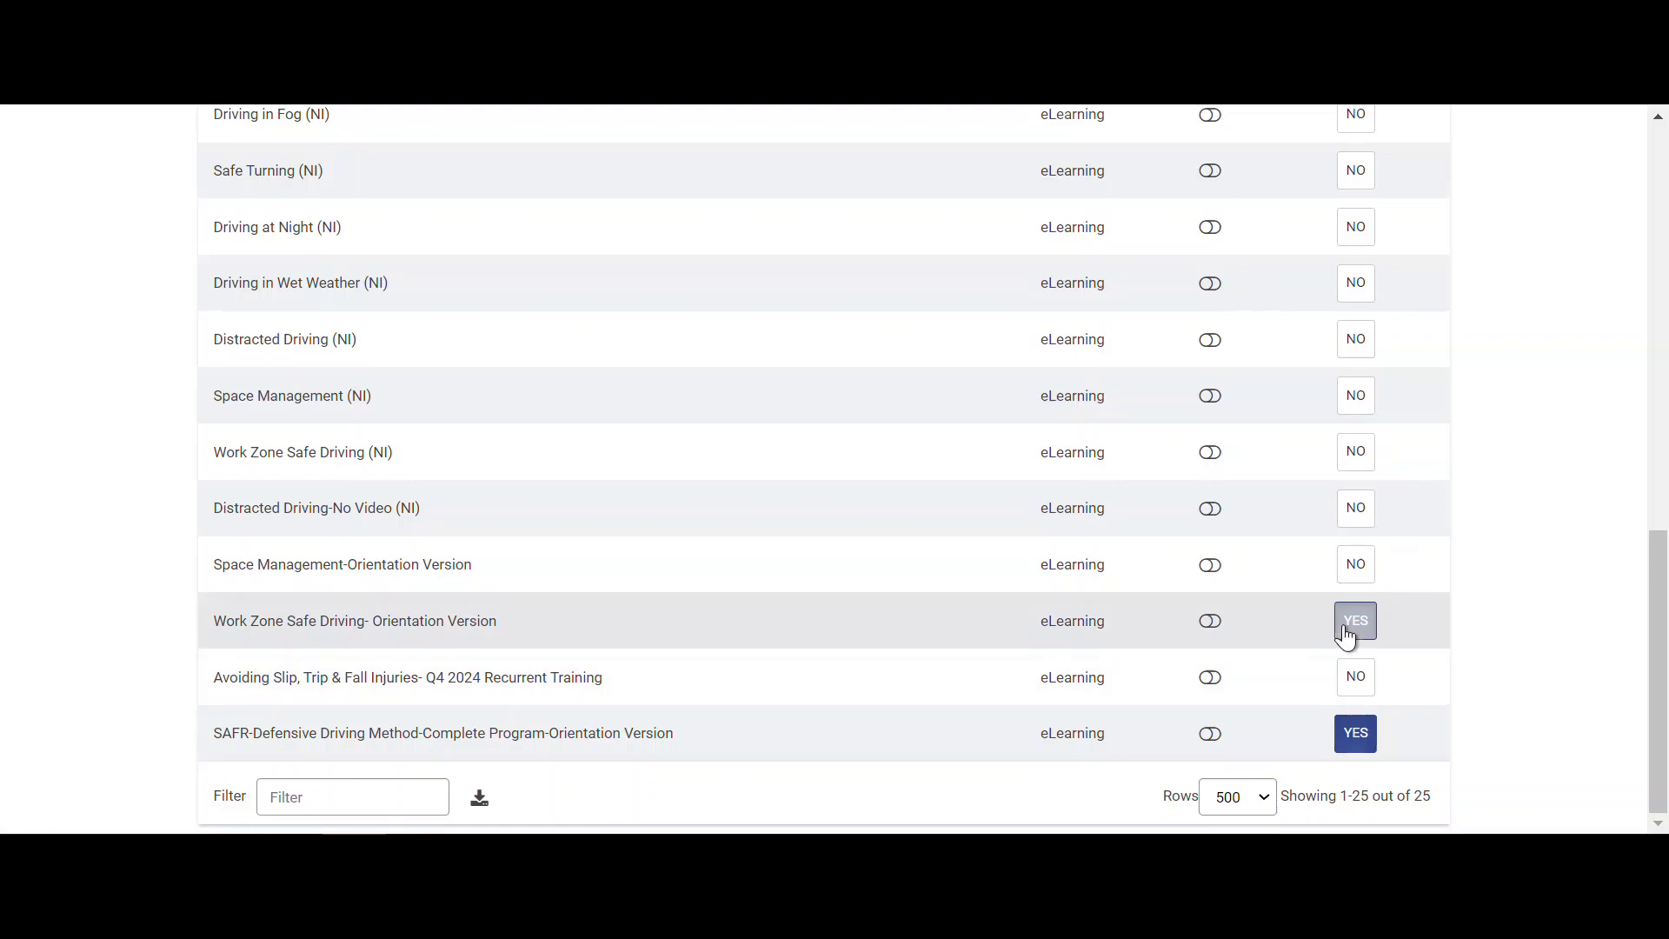
{"action": "left_click", "coordinate": [1352, 574]}
{"action": "scroll", "coordinate": [1339, 544], "scroll_direction": "up", "scroll_amount": 15}
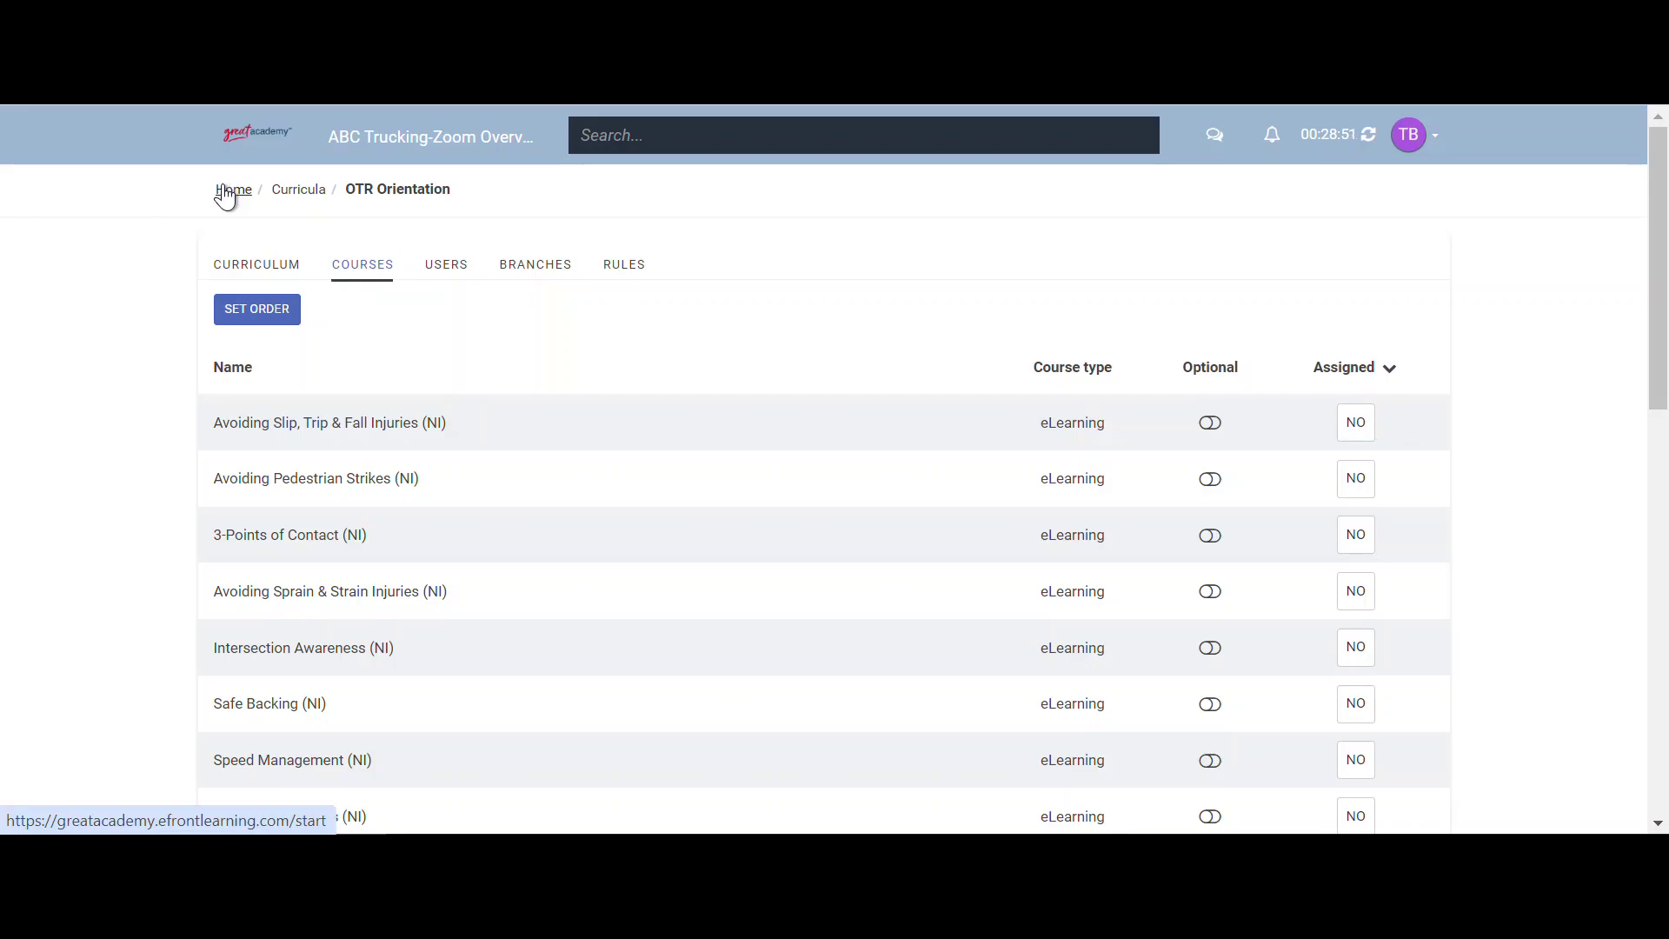
- Open the Add user form from Home > Users
{"action": "left_click", "coordinate": [225, 193]}
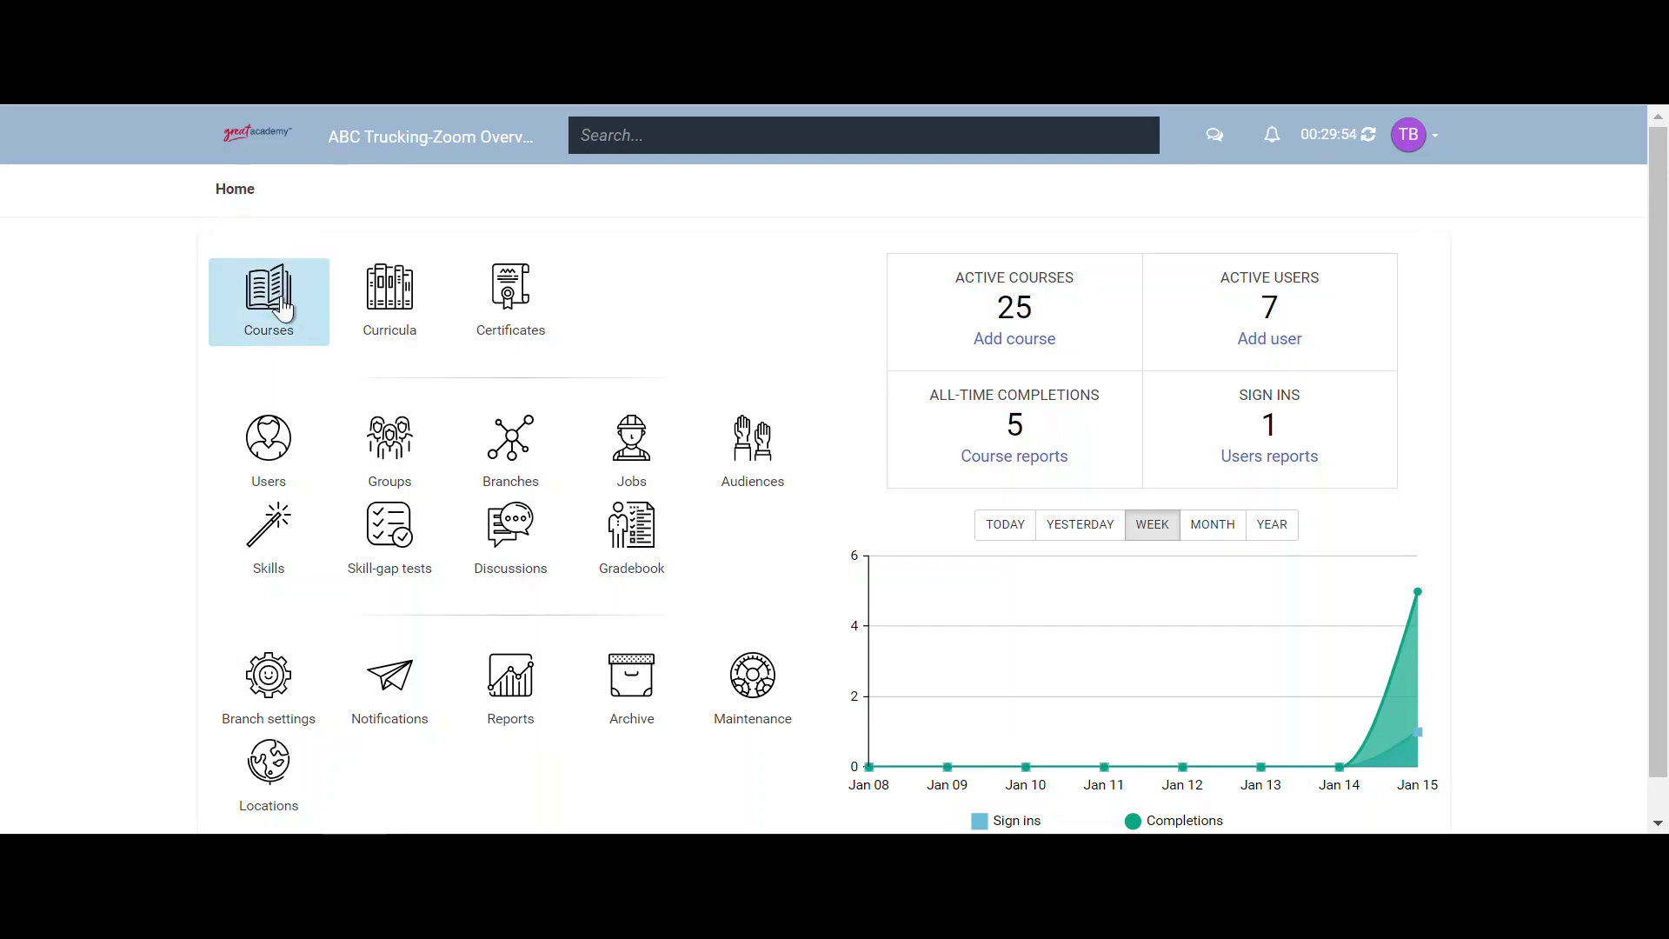
{"action": "left_click", "coordinate": [270, 444]}
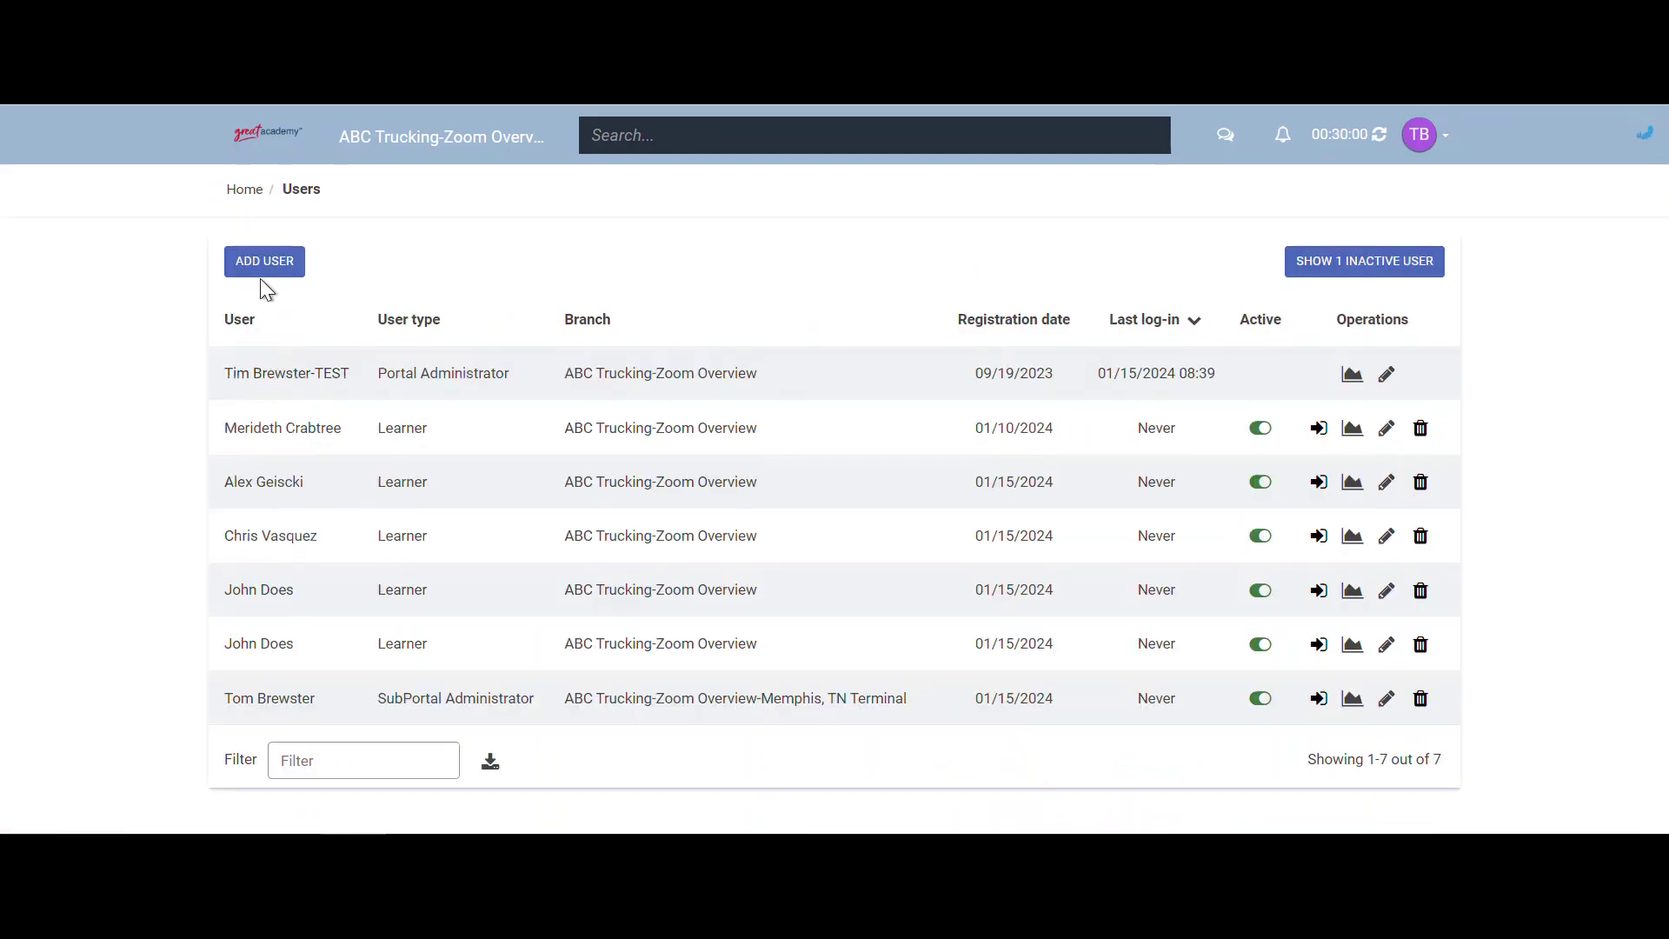
{"action": "left_click", "coordinate": [265, 276]}
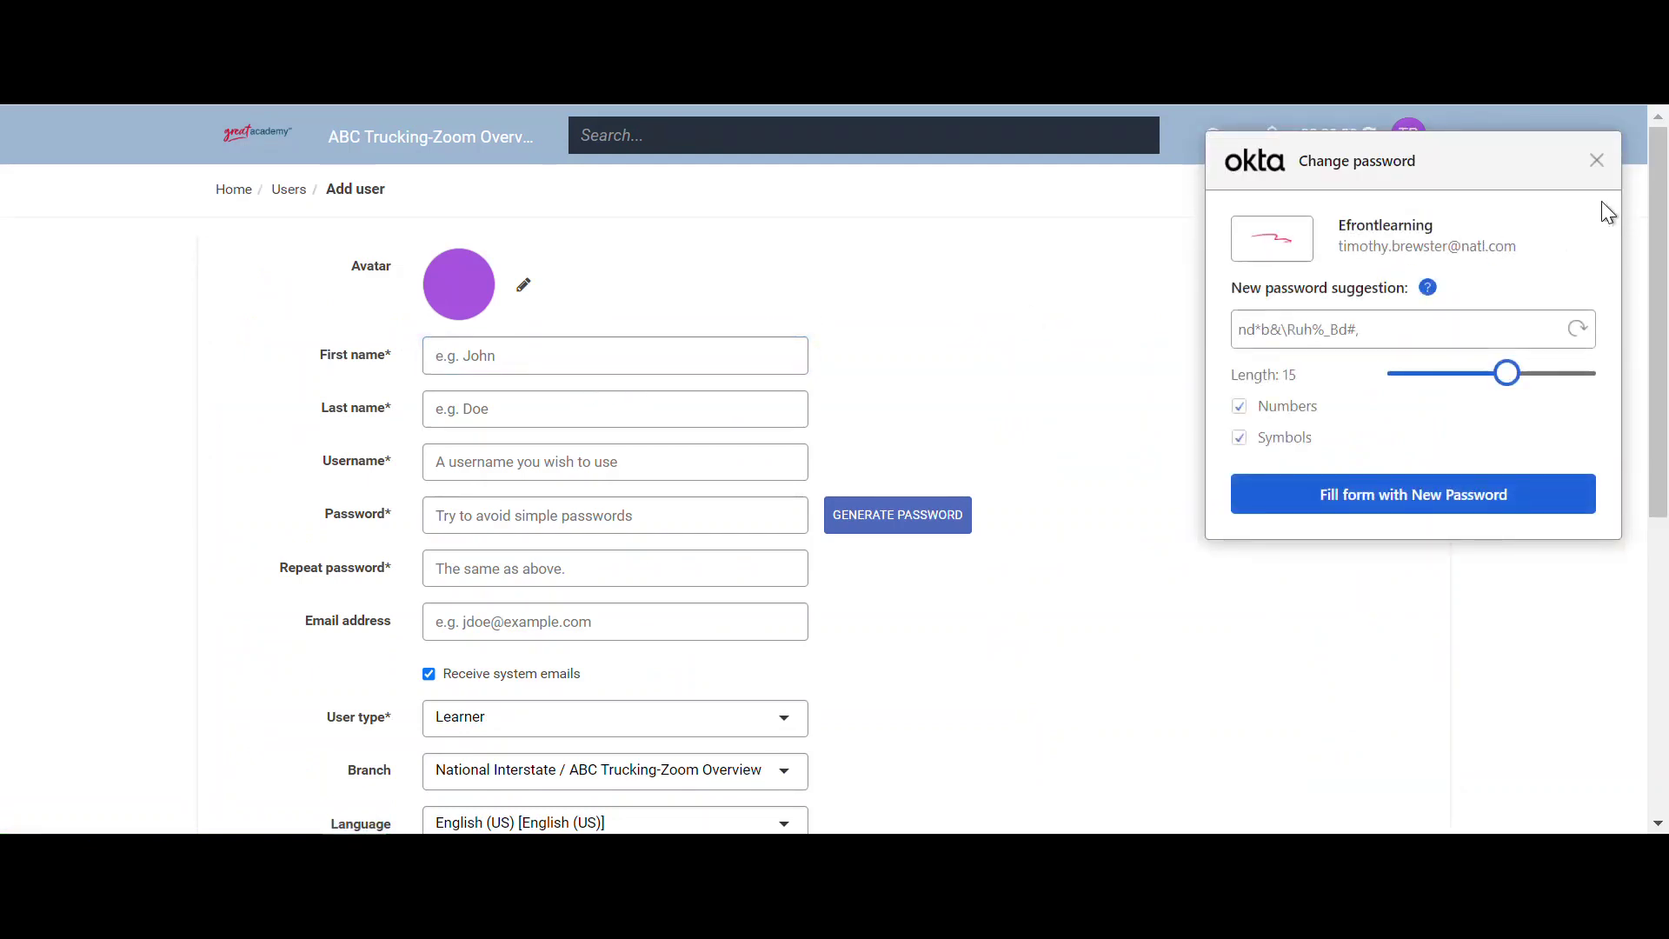
{"action": "left_click_drag", "start_coordinate": [1558, 156], "coordinate": [1561, 154]}
- Enter the new learner's first name, last name and e-mail-style username
{"action": "left_click", "coordinate": [569, 365]}
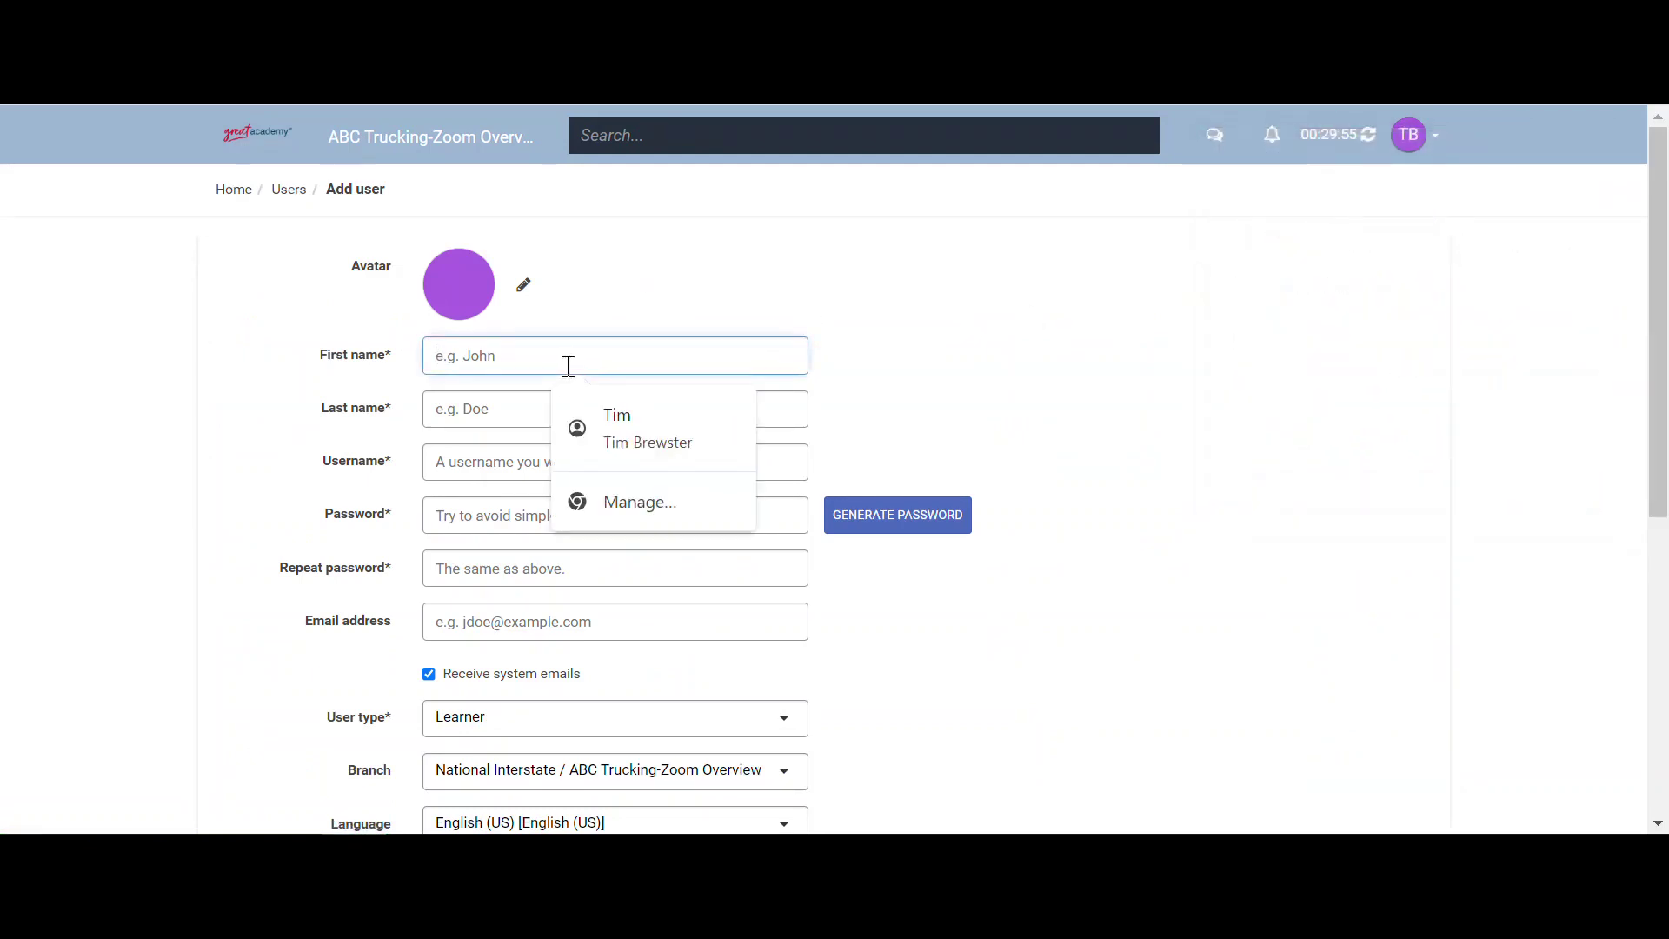
{"action": "key", "text": "Tab"}
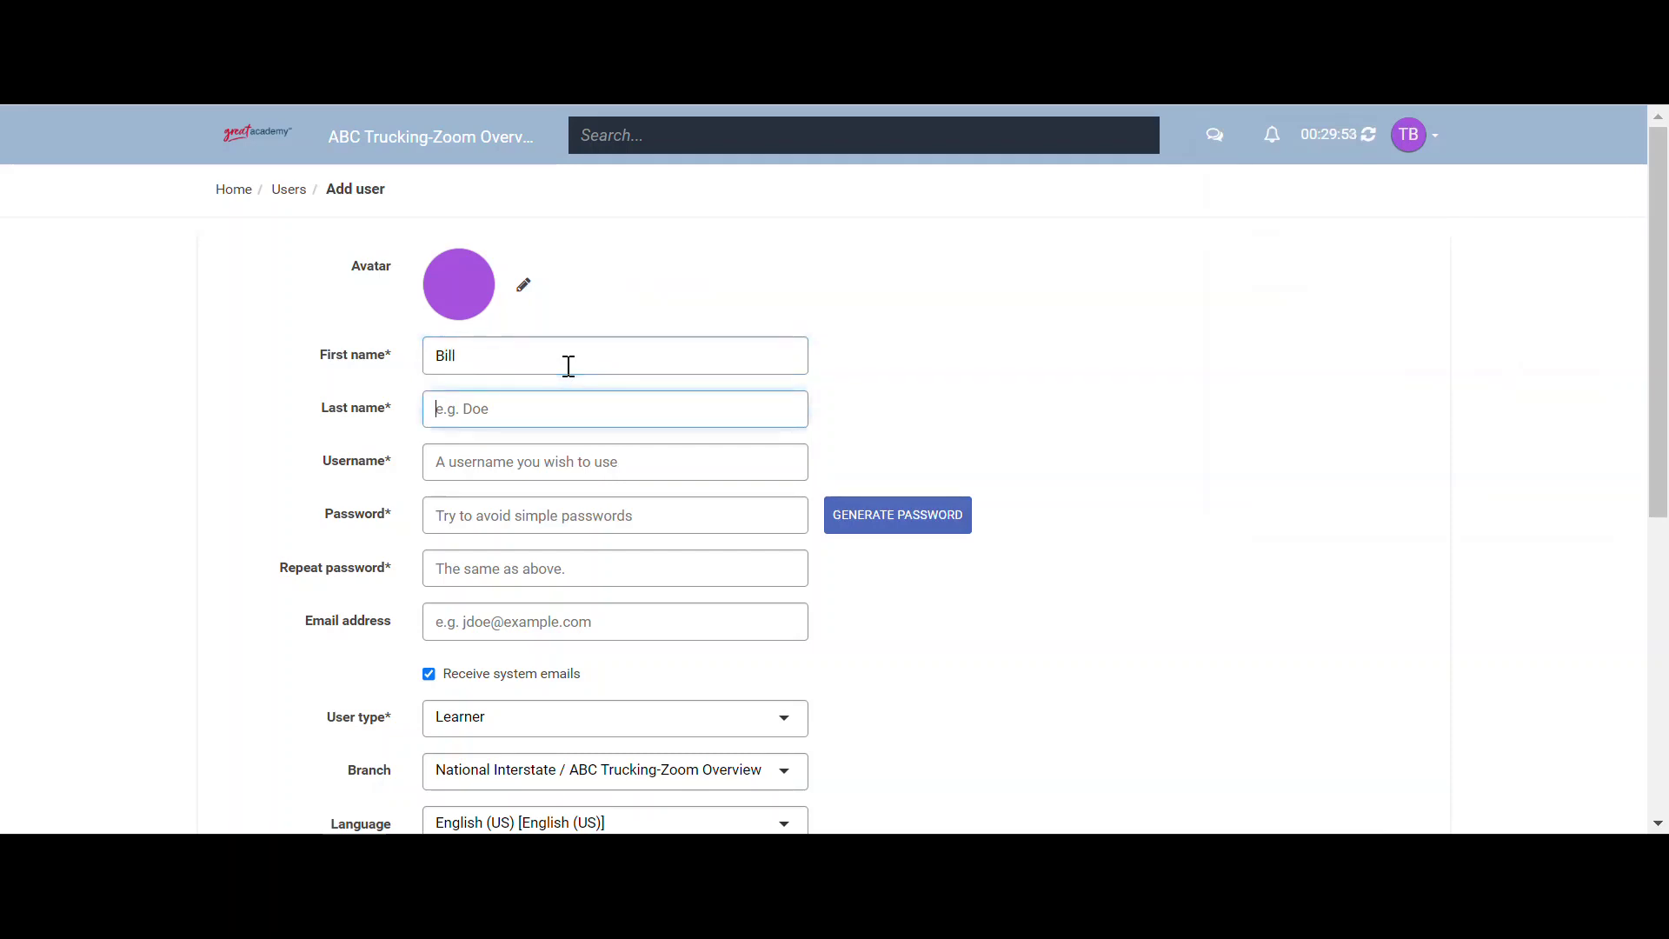
{"action": "key", "text": "Tab"}
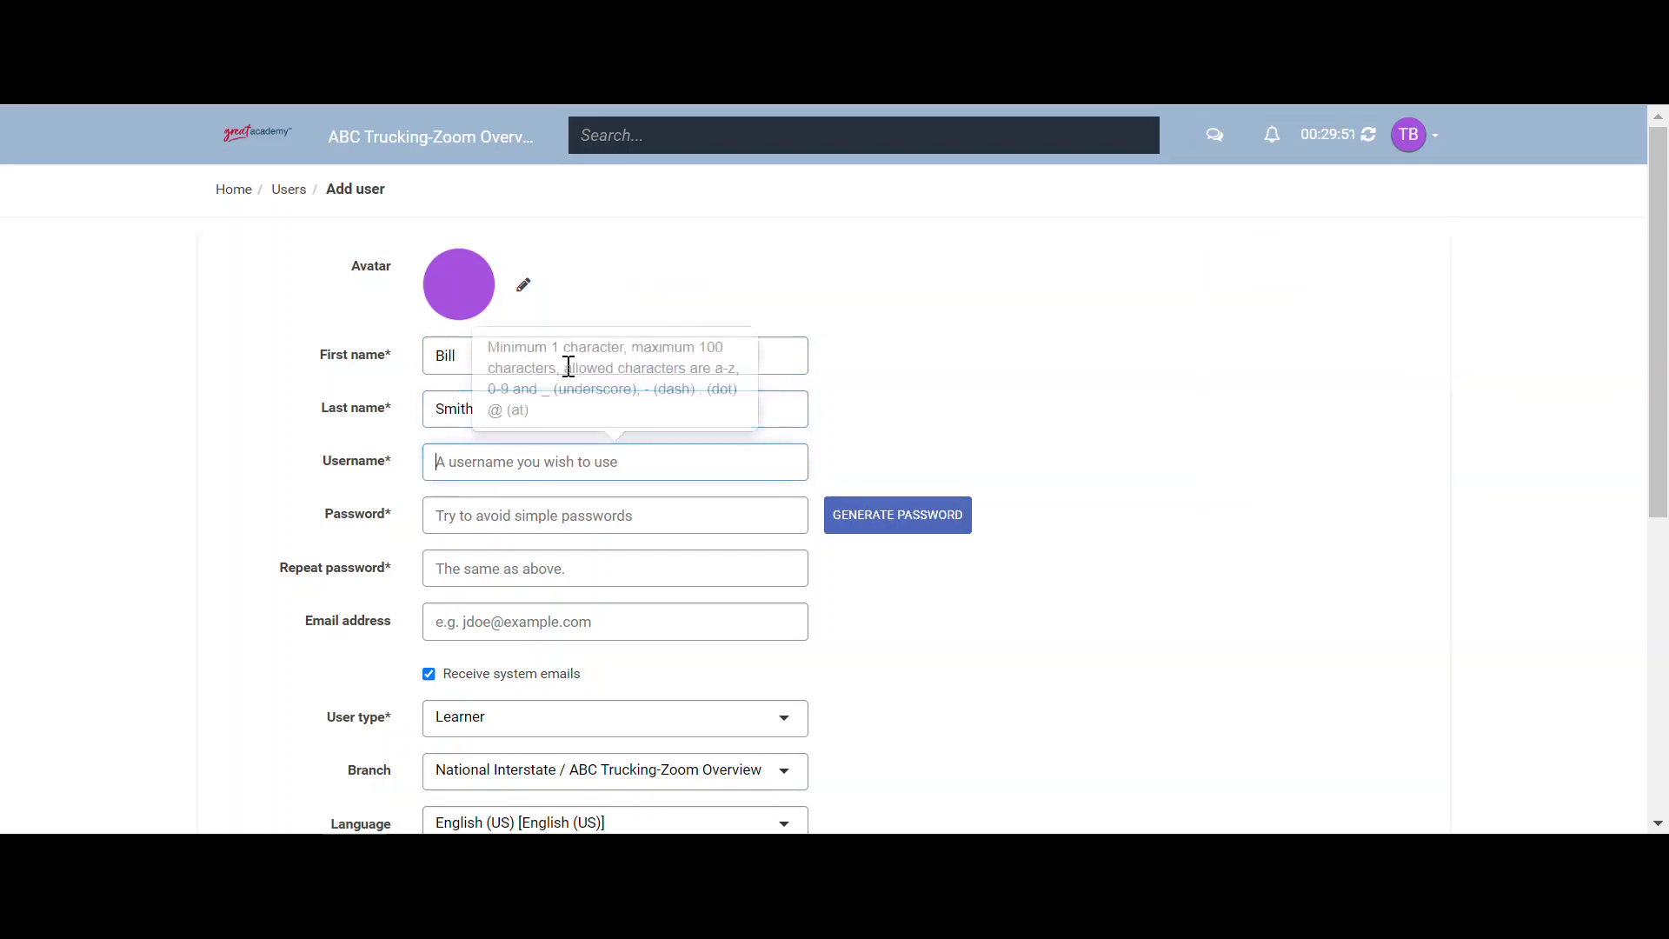
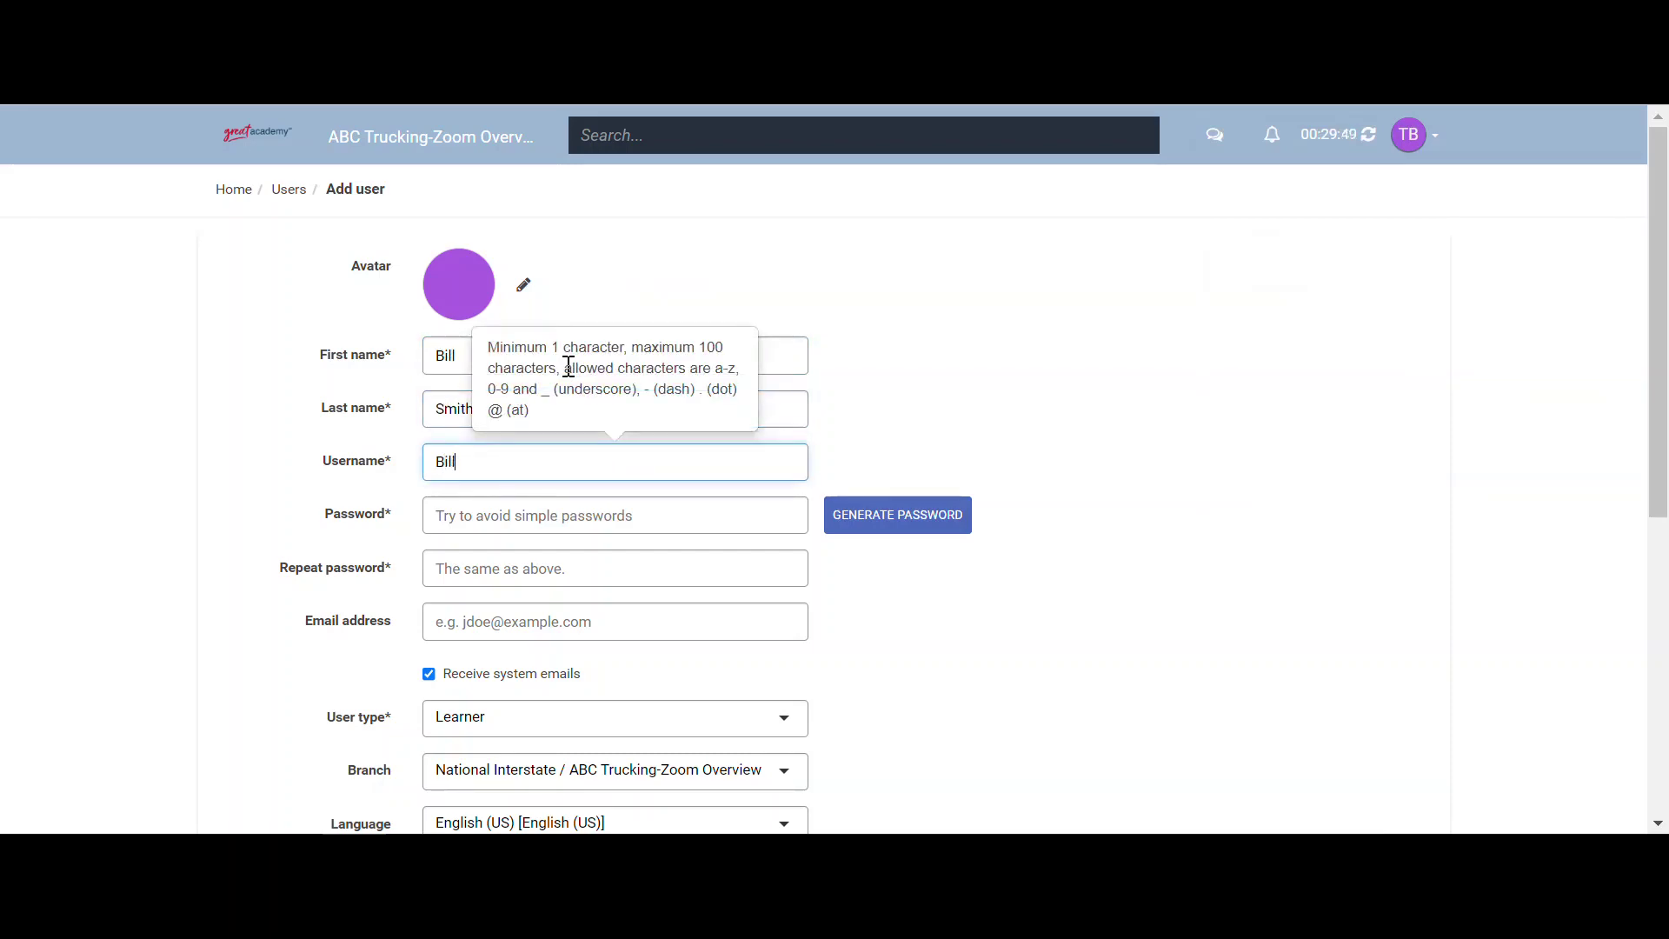
- Generate a password and fill in the learner's e-mail address
{"action": "key", "text": "Tab"}
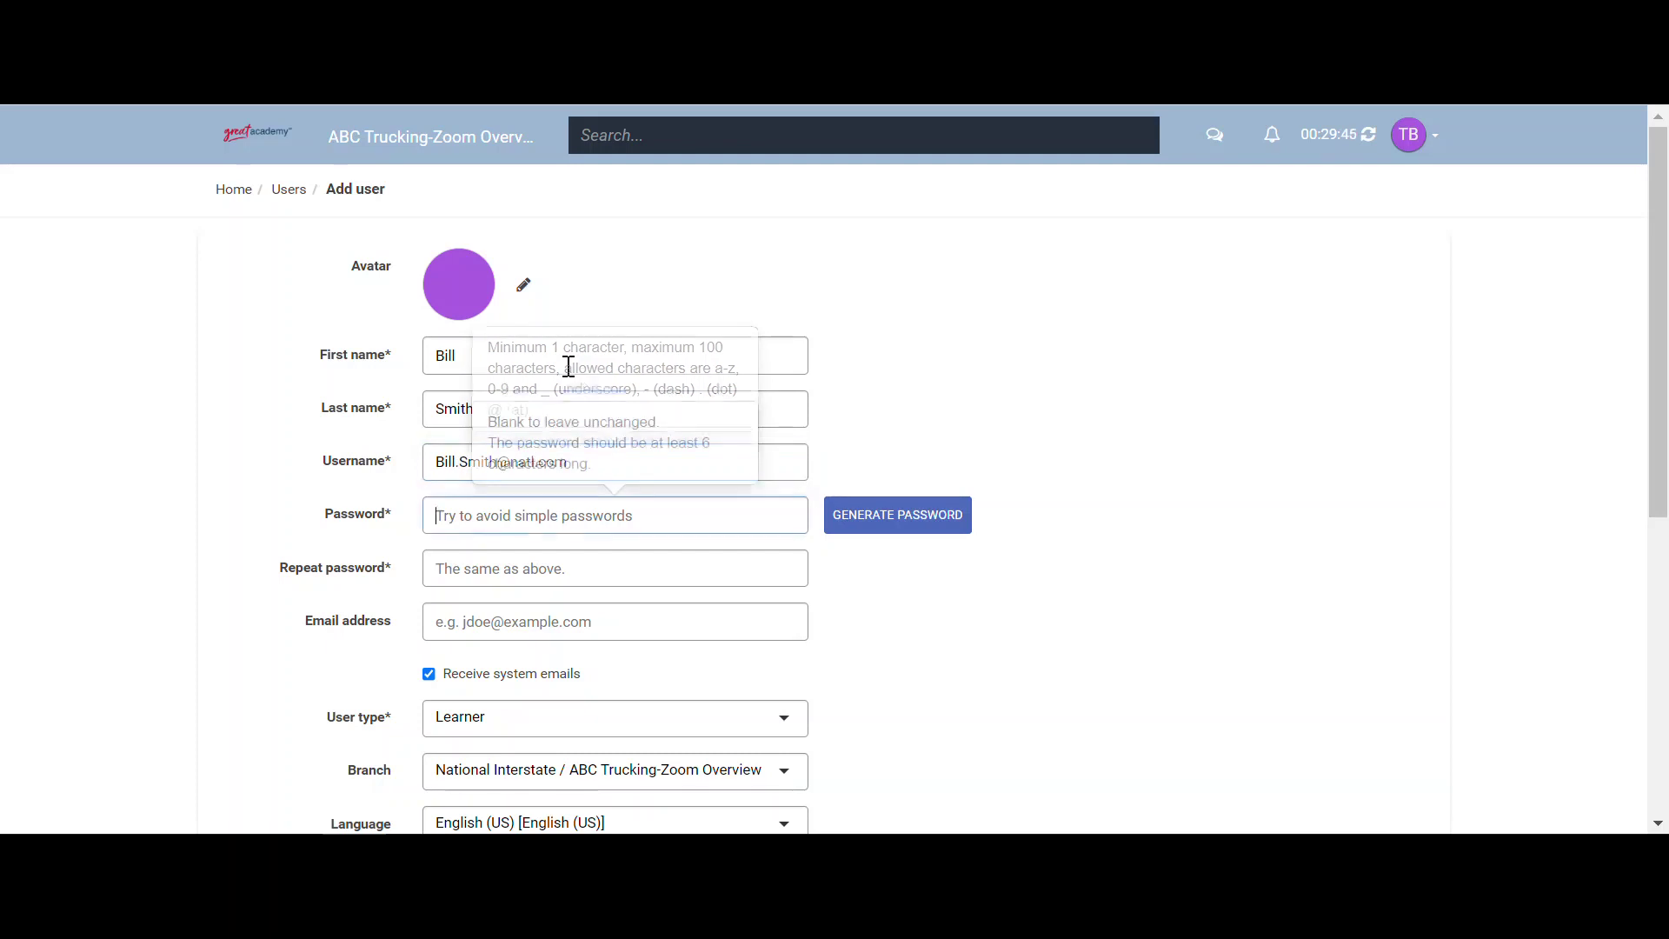
{"action": "left_click", "coordinate": [881, 526]}
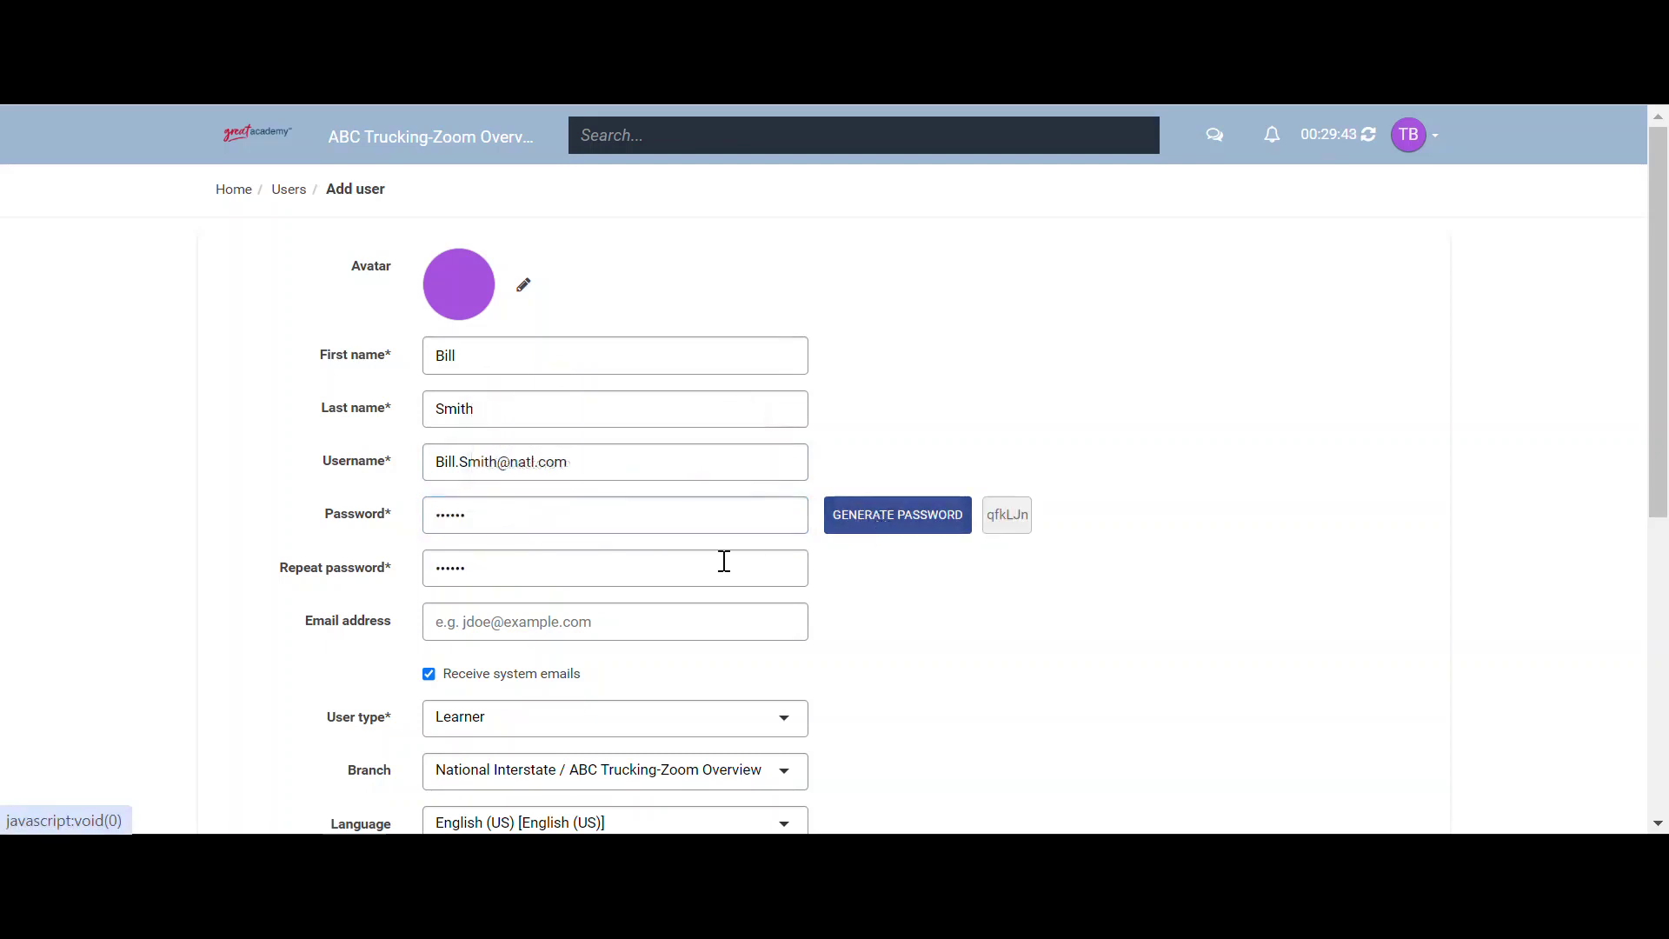
{"action": "left_click", "coordinate": [600, 624]}
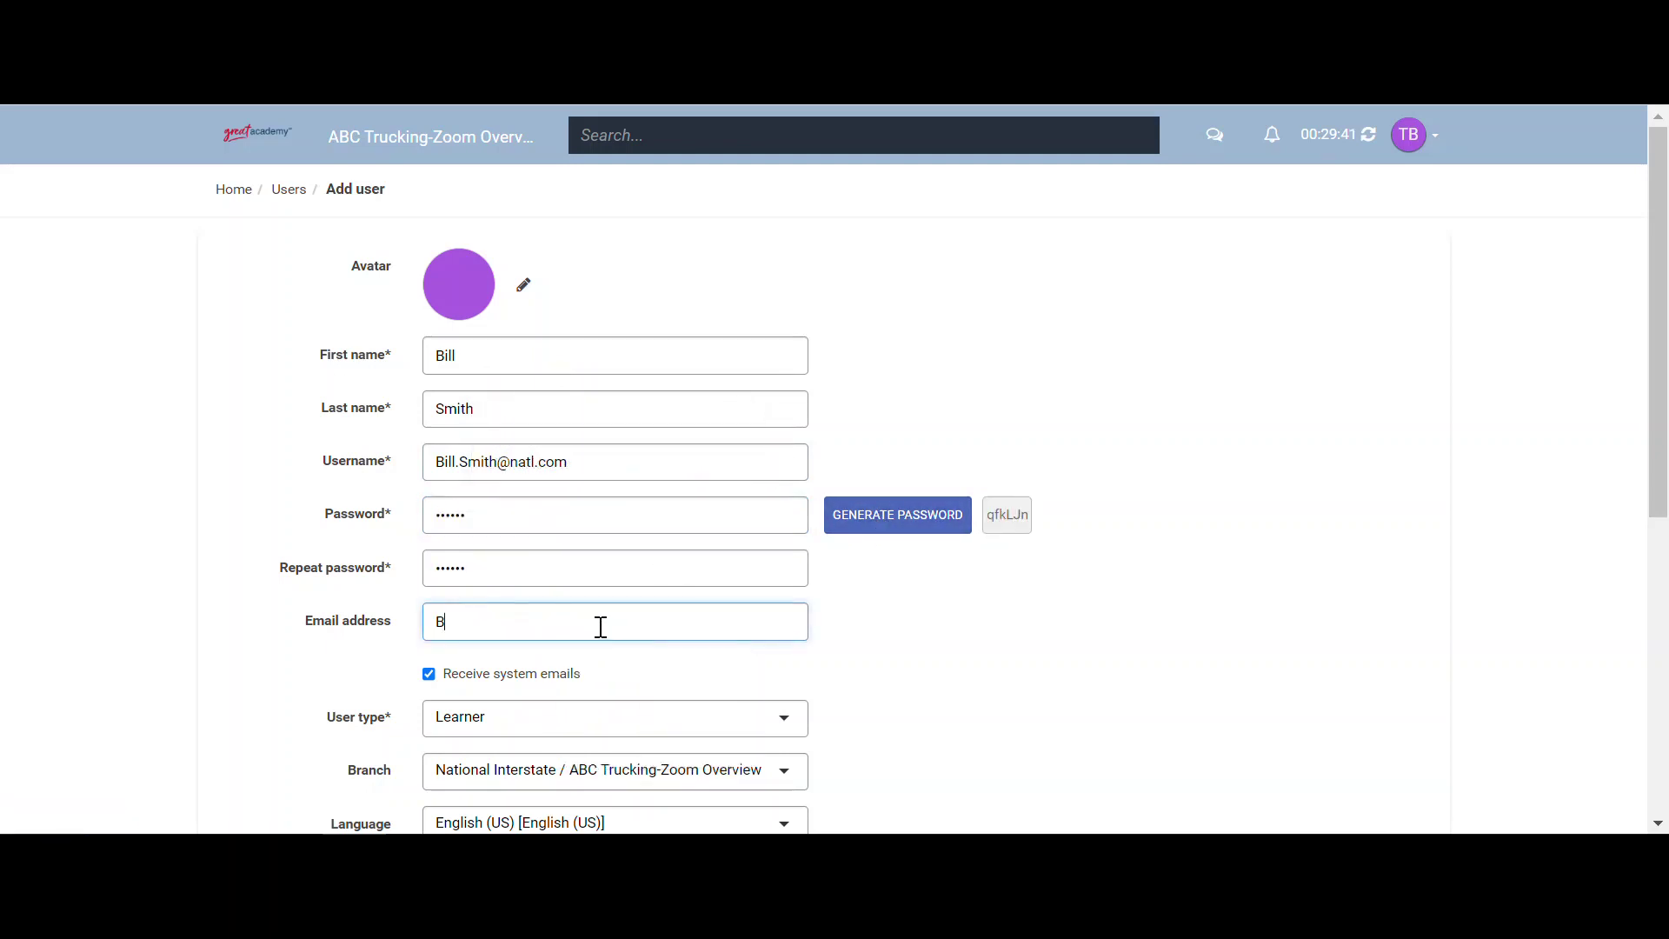
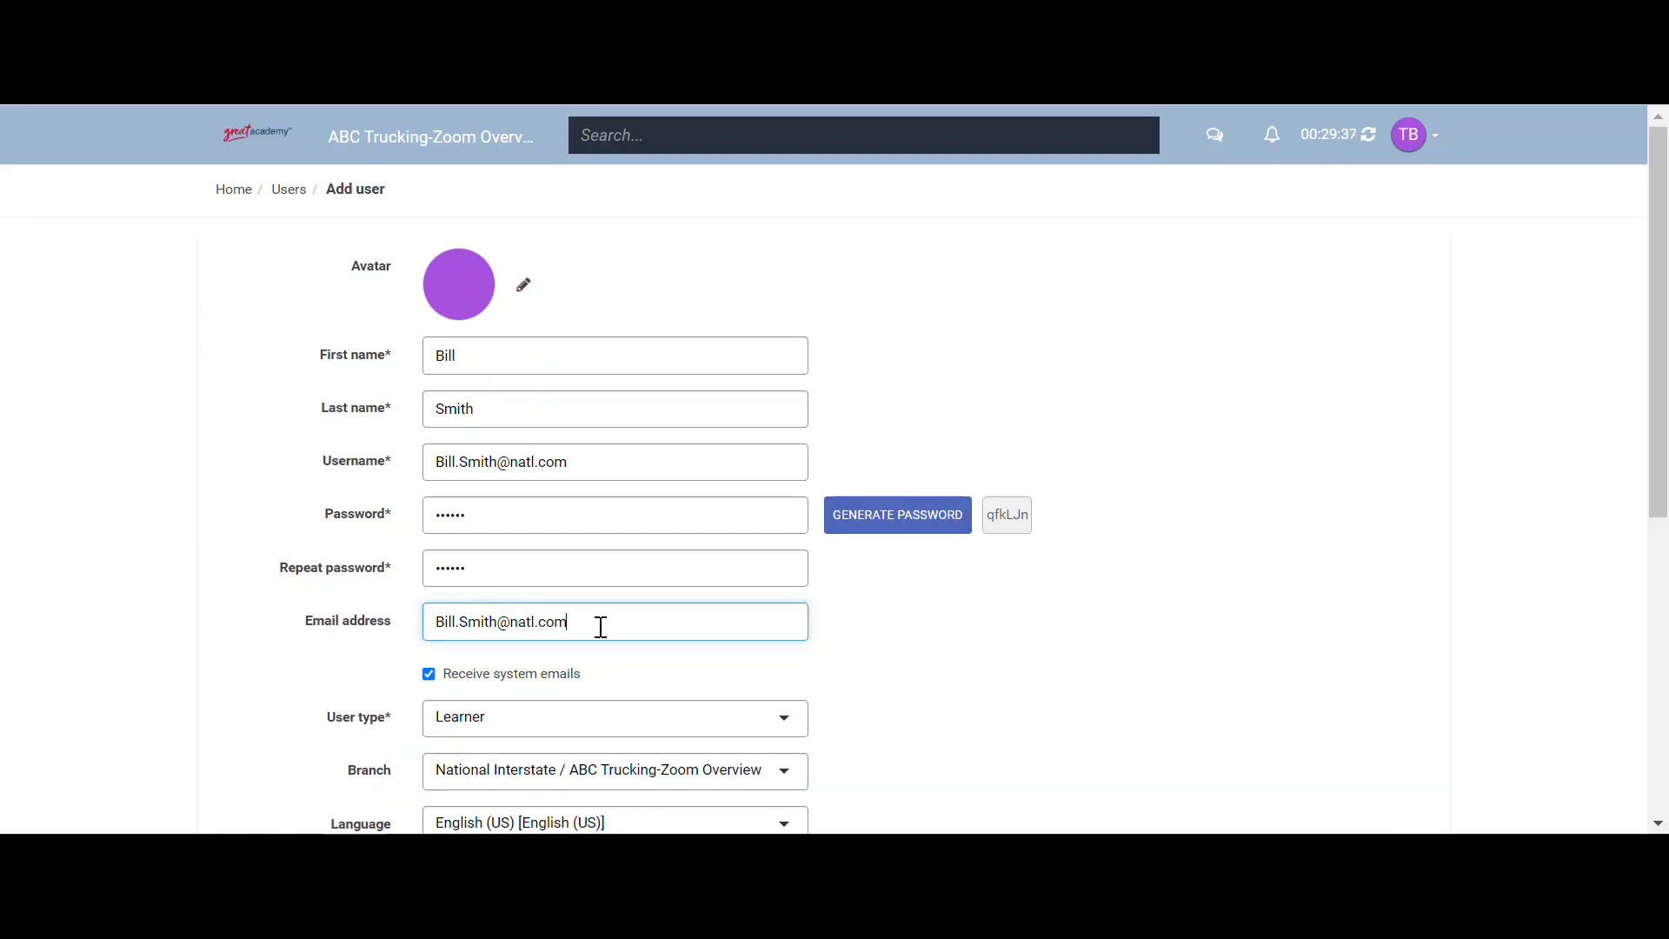
{"action": "scroll", "coordinate": [644, 650], "scroll_direction": "down", "scroll_amount": 3}
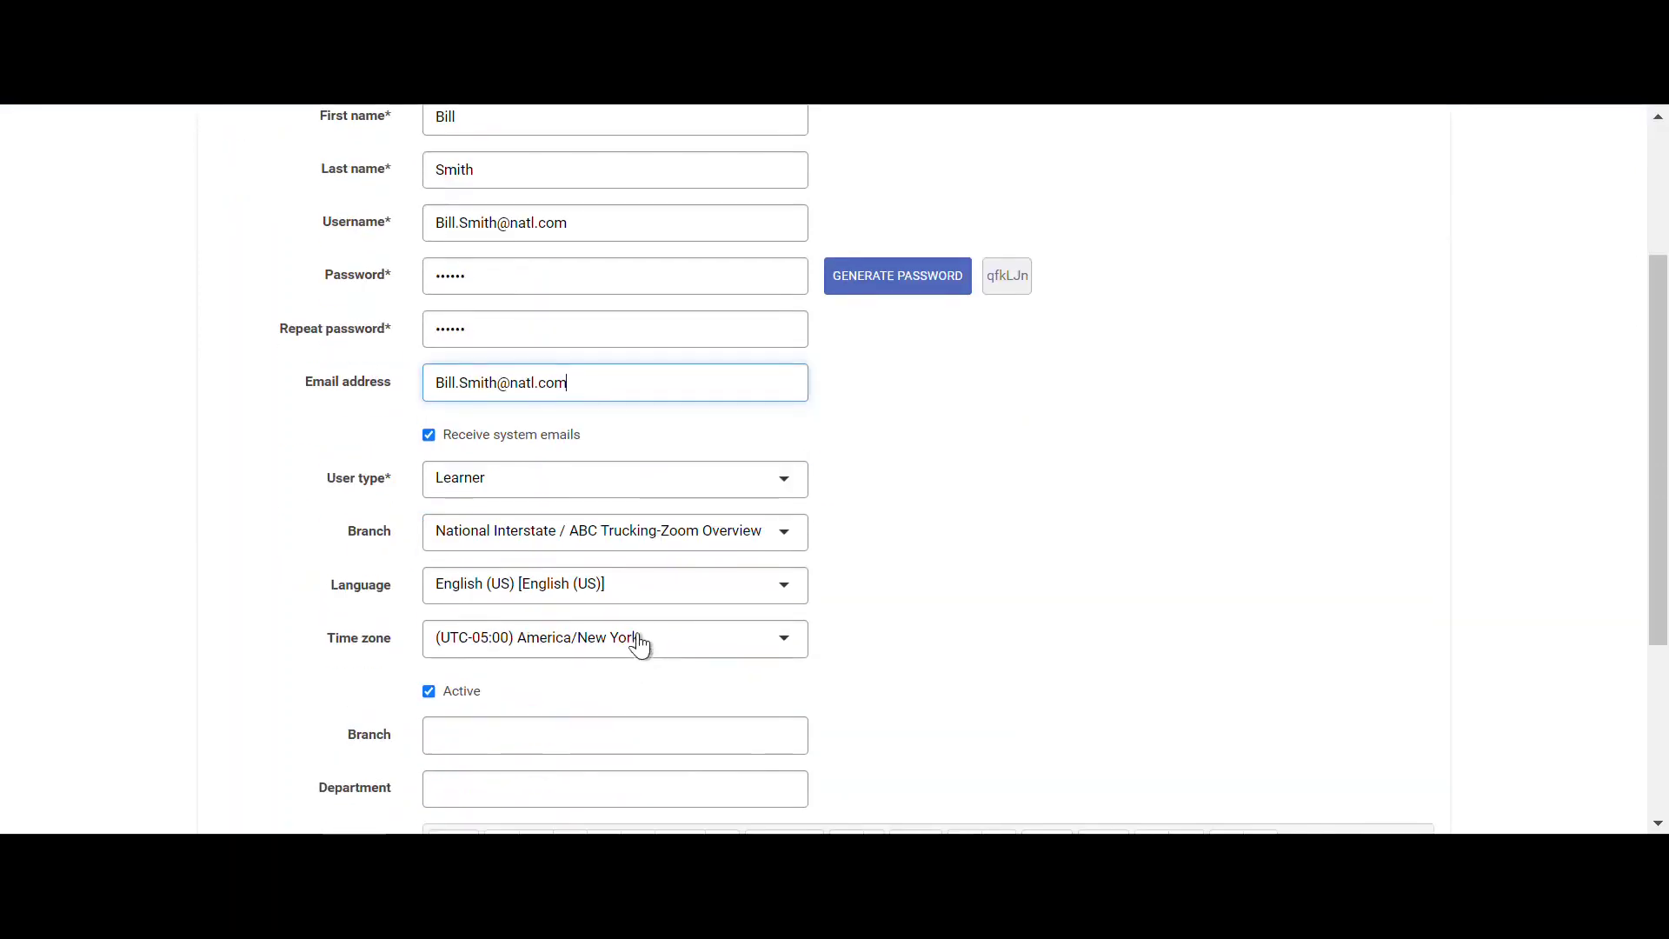
{"action": "scroll", "coordinate": [637, 640], "scroll_direction": "down", "scroll_amount": 4}
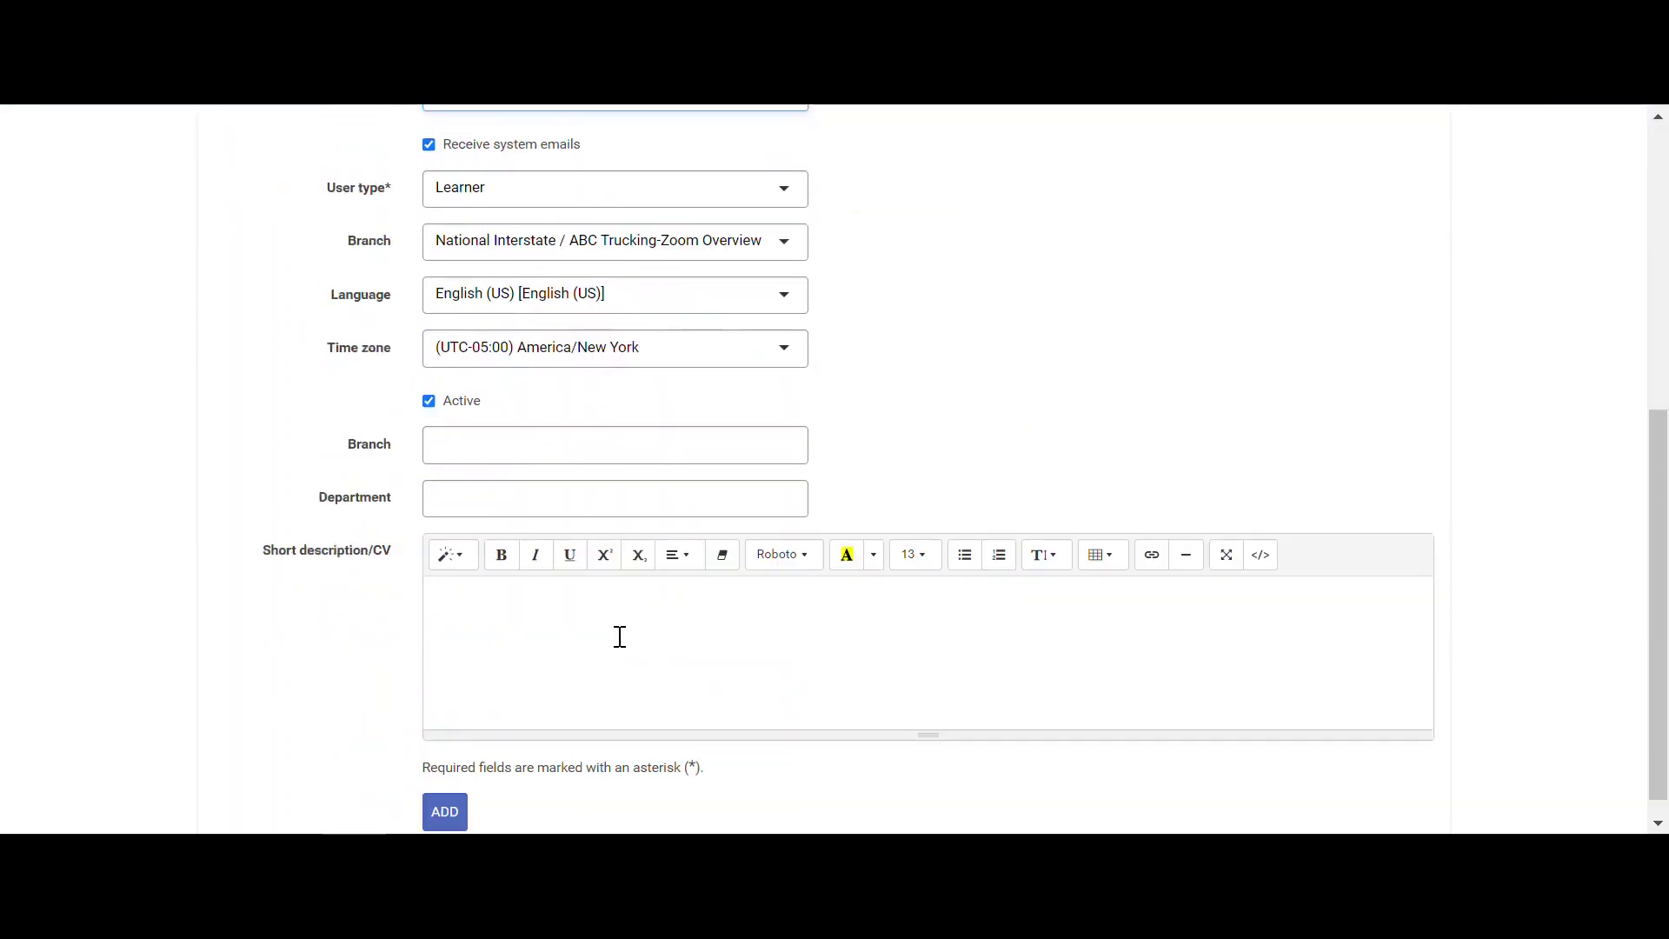
- Add the user, declining Chrome's password save and closing the Okta prompt
{"action": "left_click", "coordinate": [447, 796]}
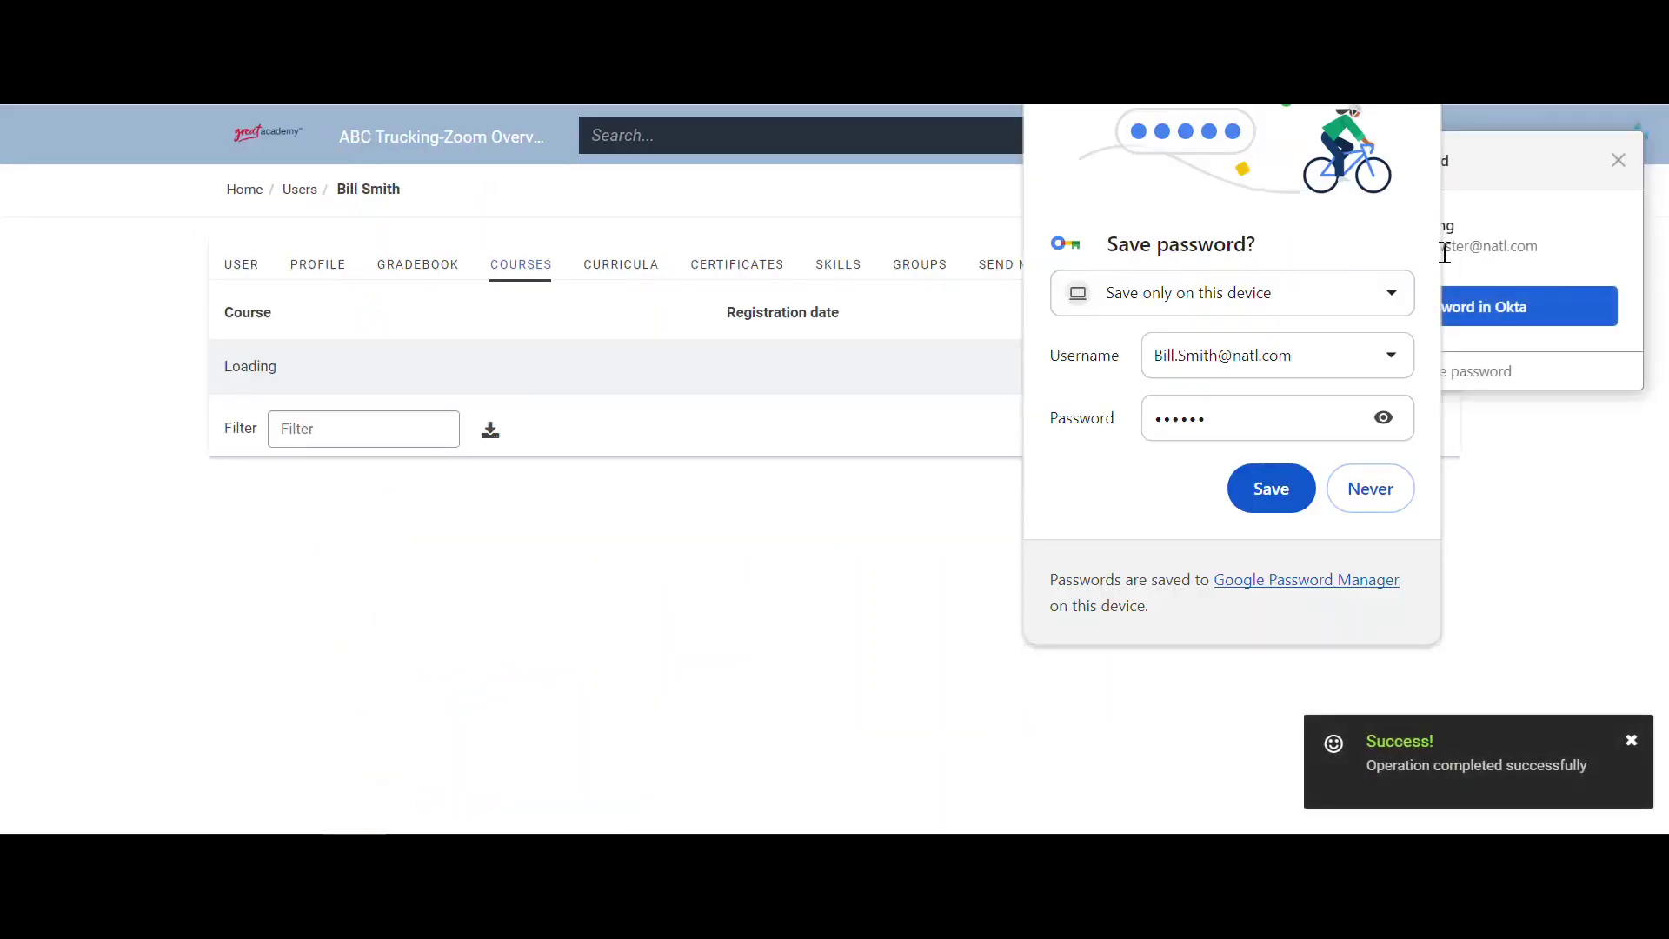
{"action": "left_click", "coordinate": [1372, 491]}
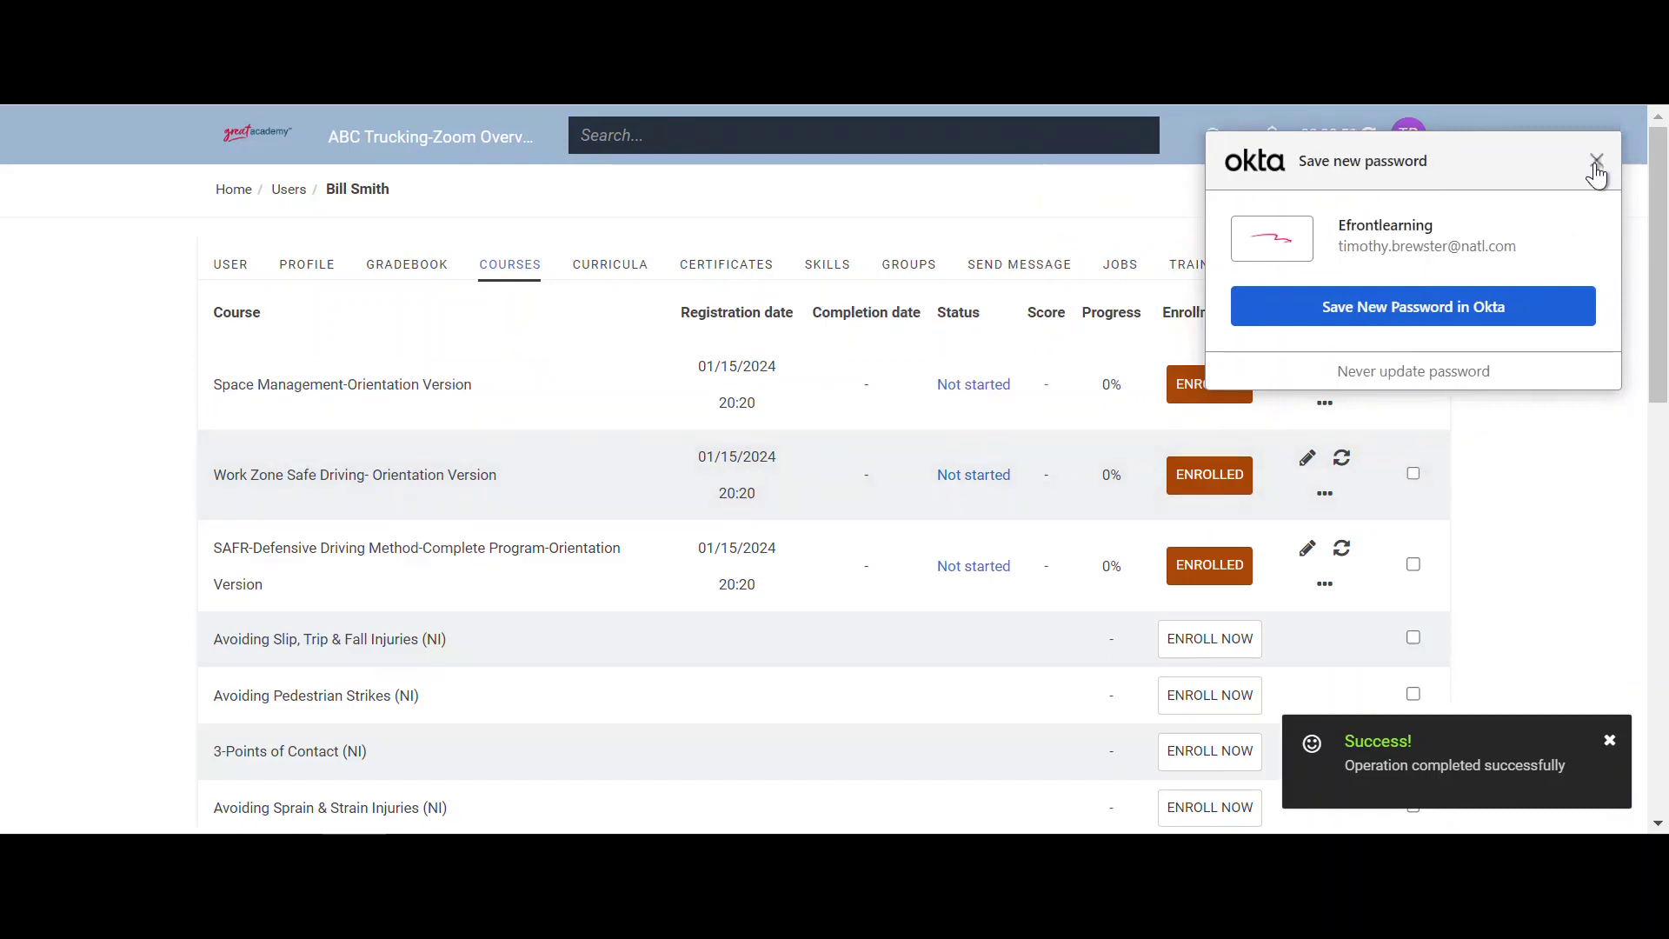
{"action": "left_click", "coordinate": [1598, 159]}
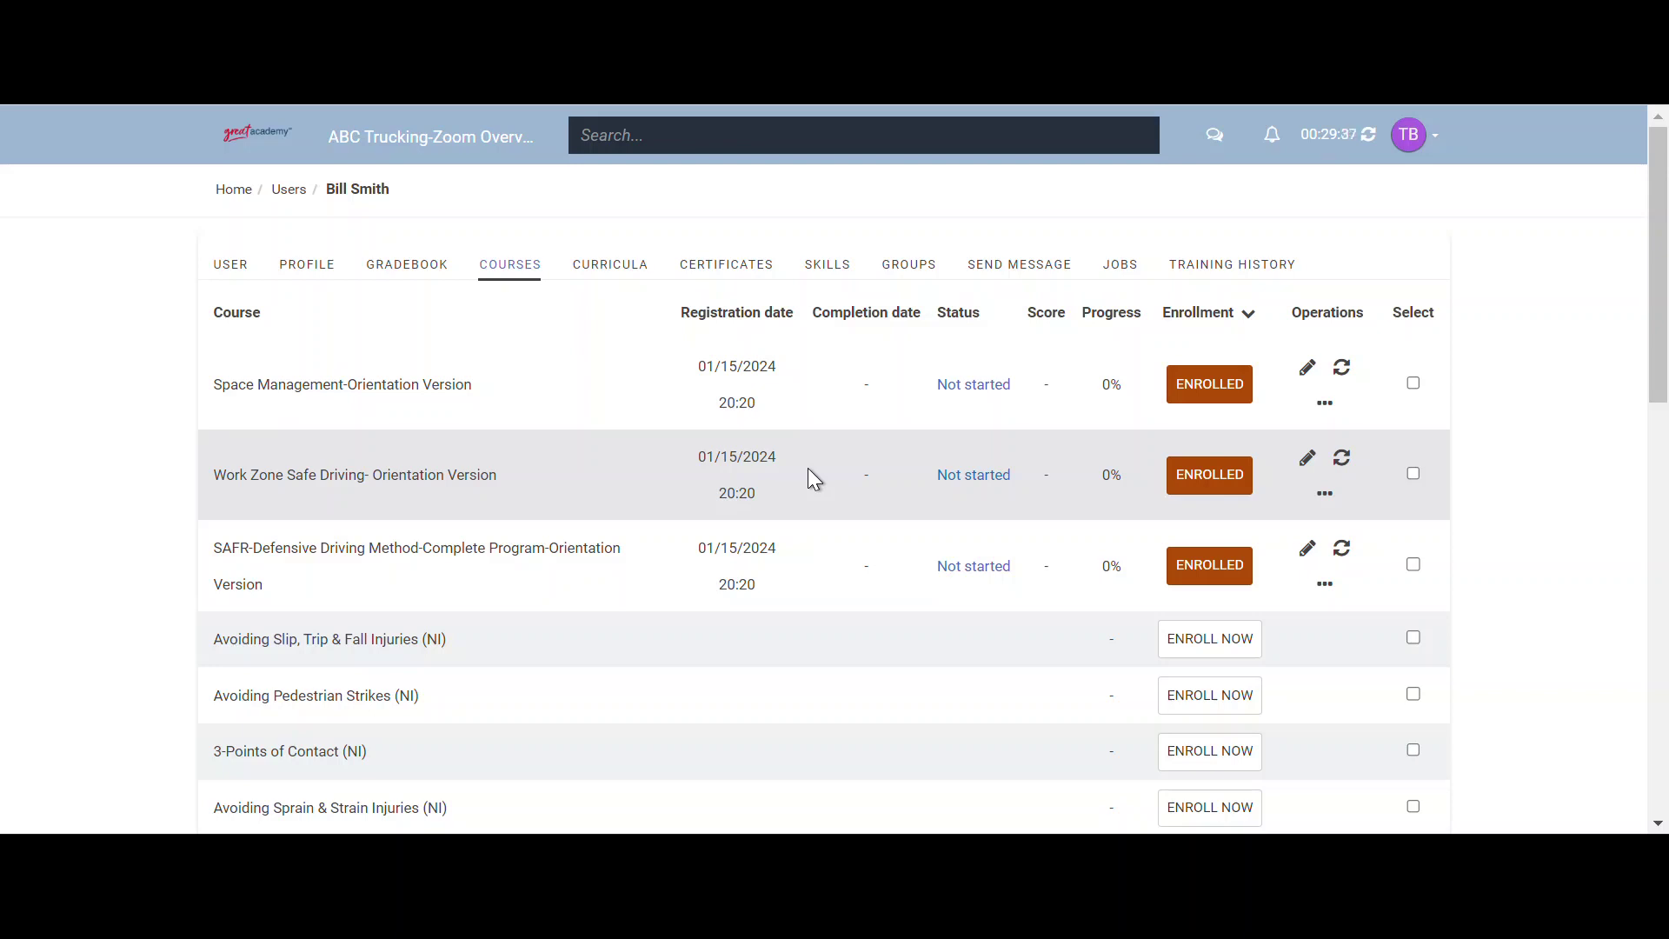
- Enroll an existing learner in Avoiding Sprain & Strain Injuries (NI) from their user page's Courses tab
{"action": "left_click", "coordinate": [221, 197]}
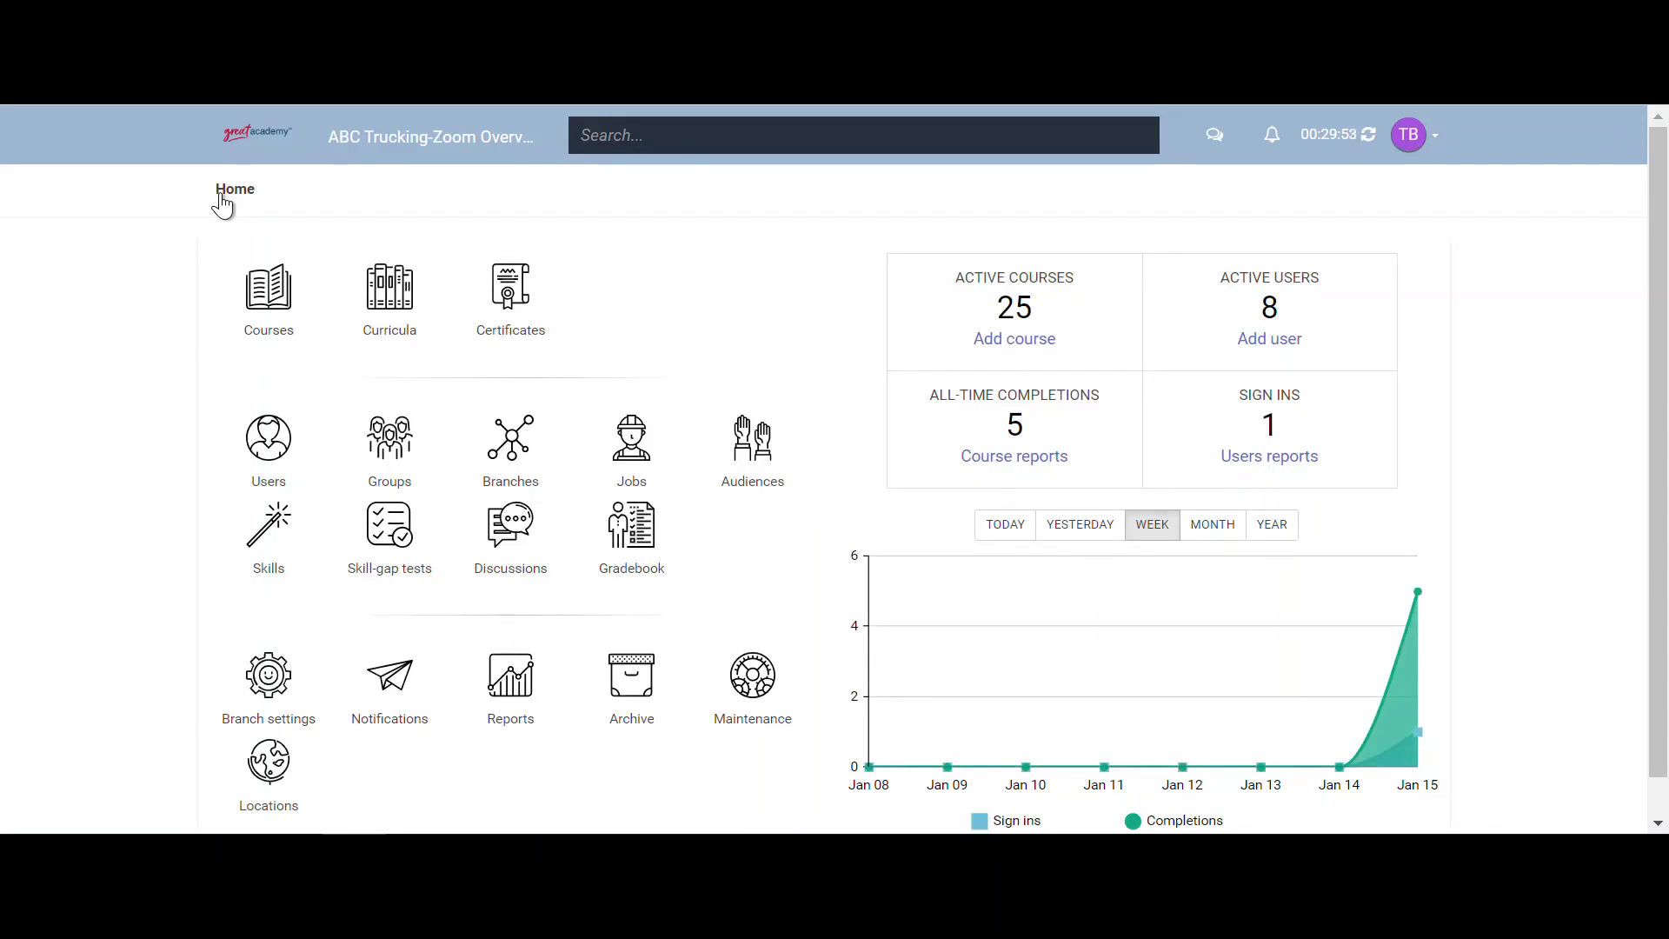
{"action": "left_click", "coordinate": [261, 444]}
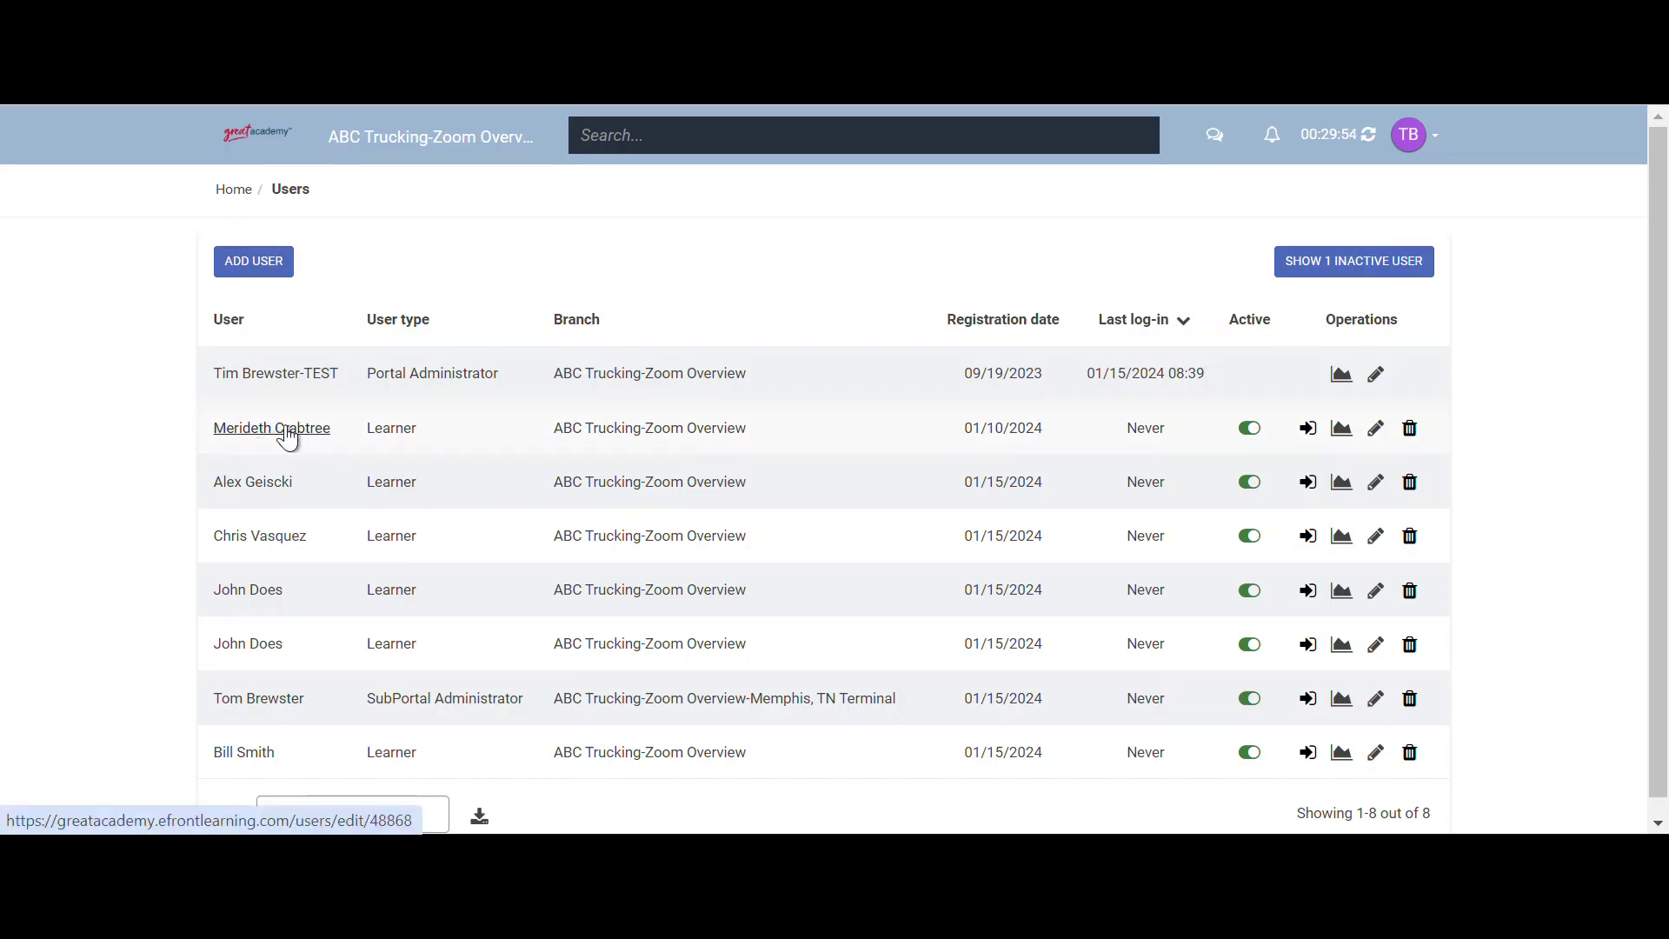
{"action": "left_click", "coordinate": [294, 431]}
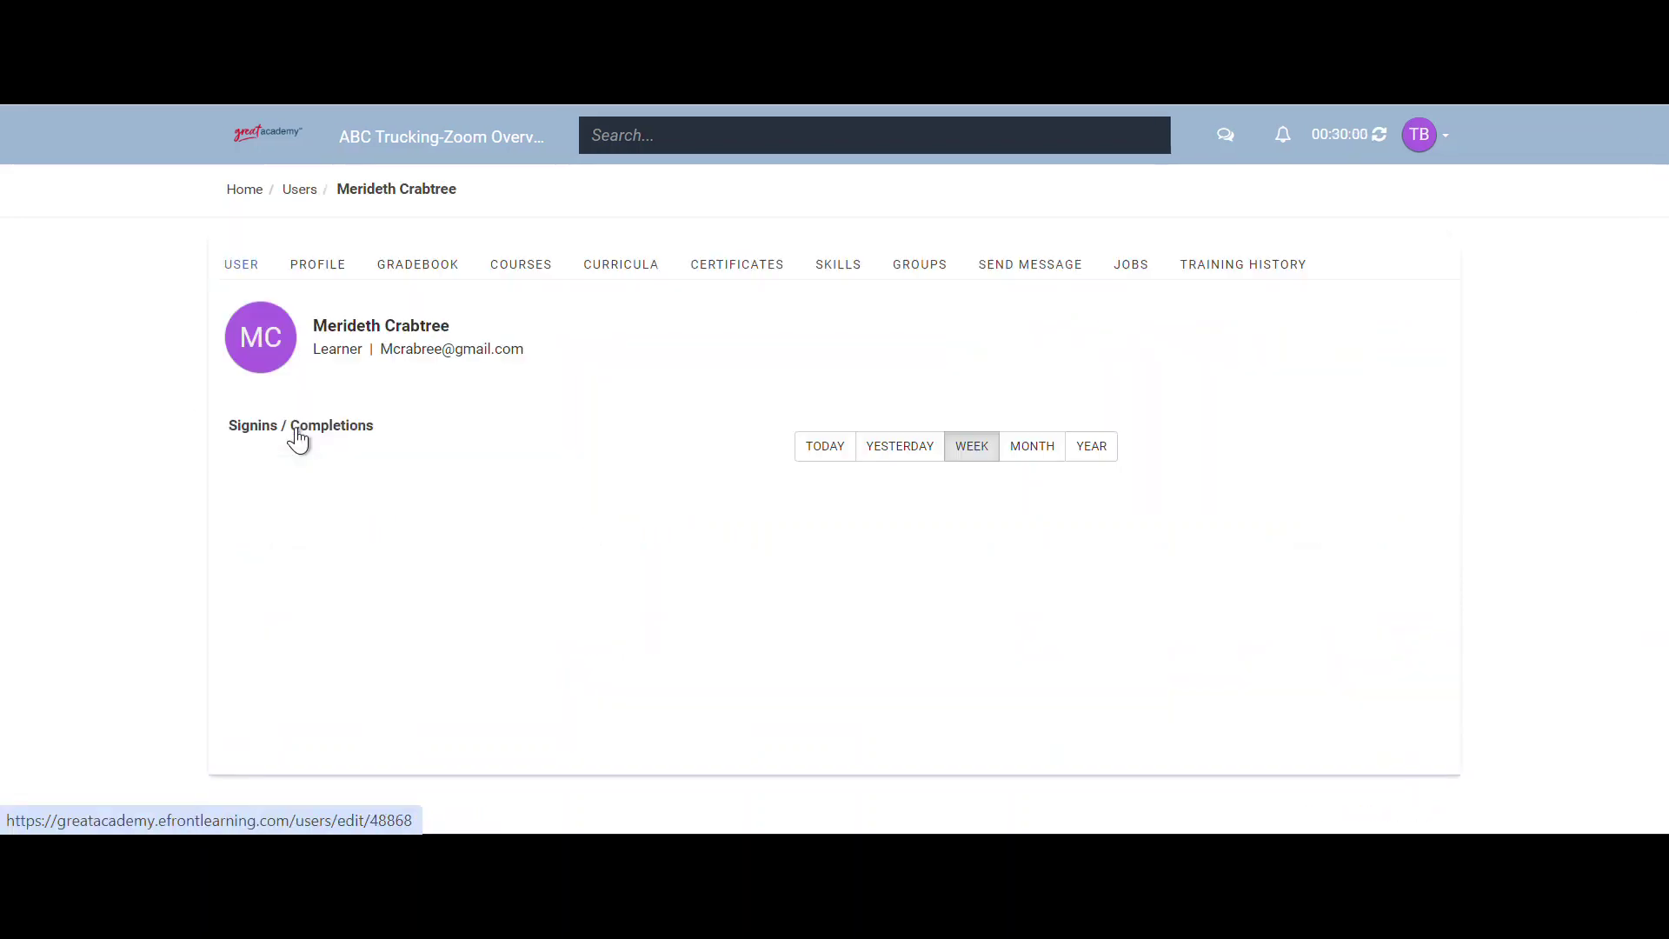
{"action": "left_click", "coordinate": [524, 283]}
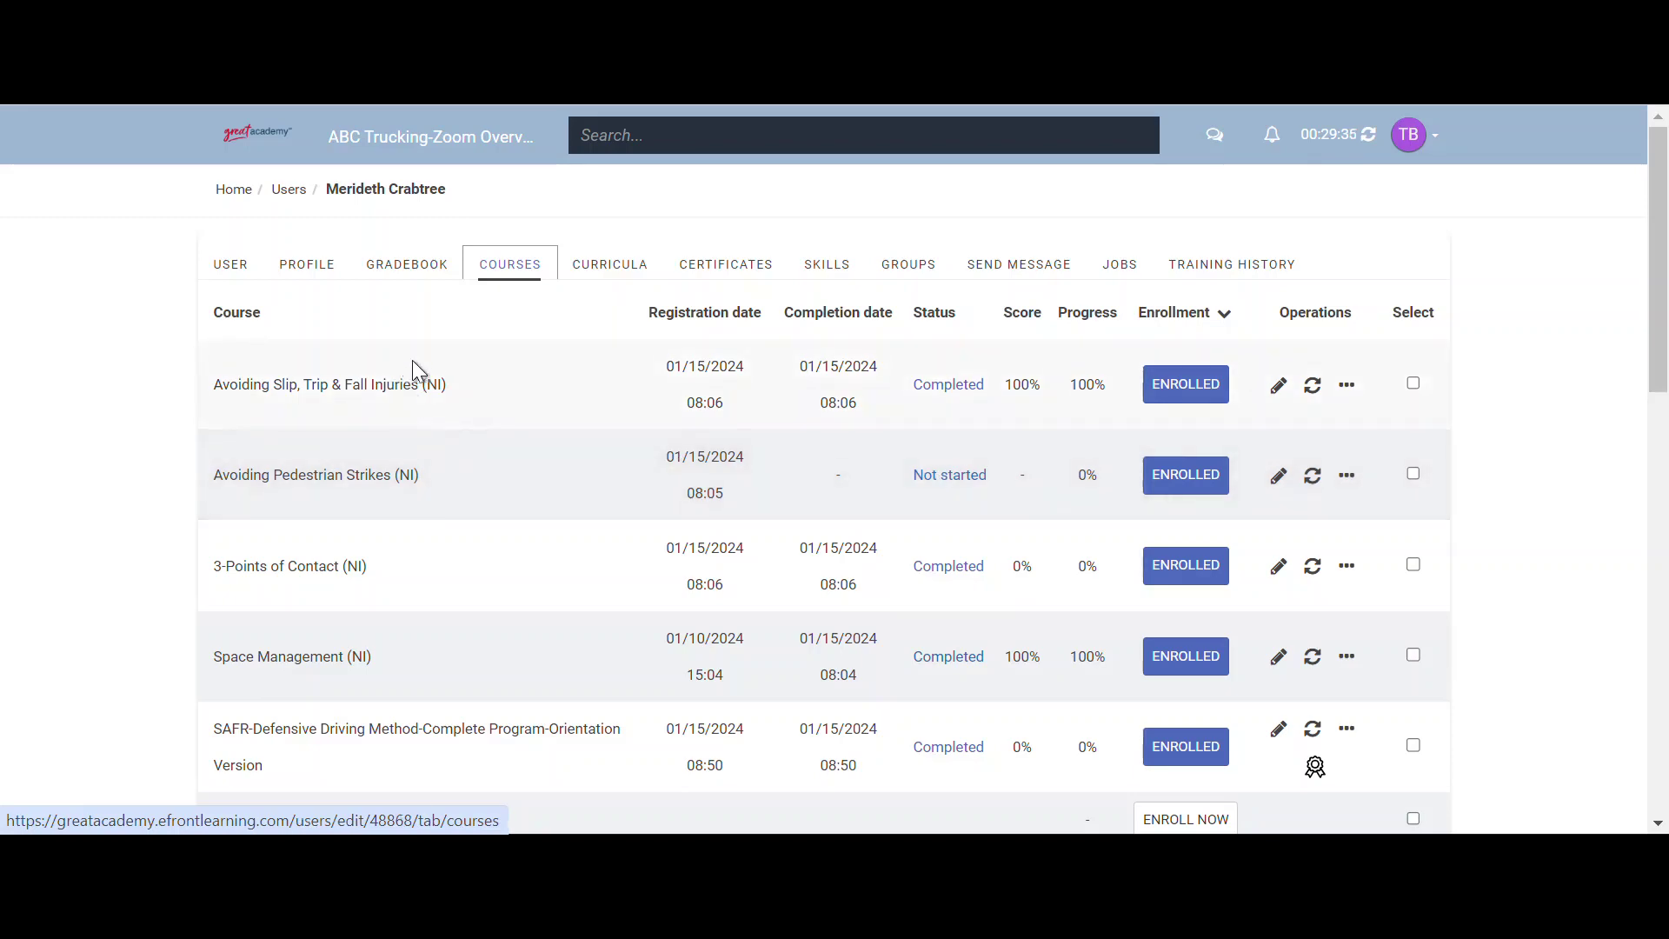
{"action": "scroll", "coordinate": [437, 395], "scroll_direction": "down", "scroll_amount": 3}
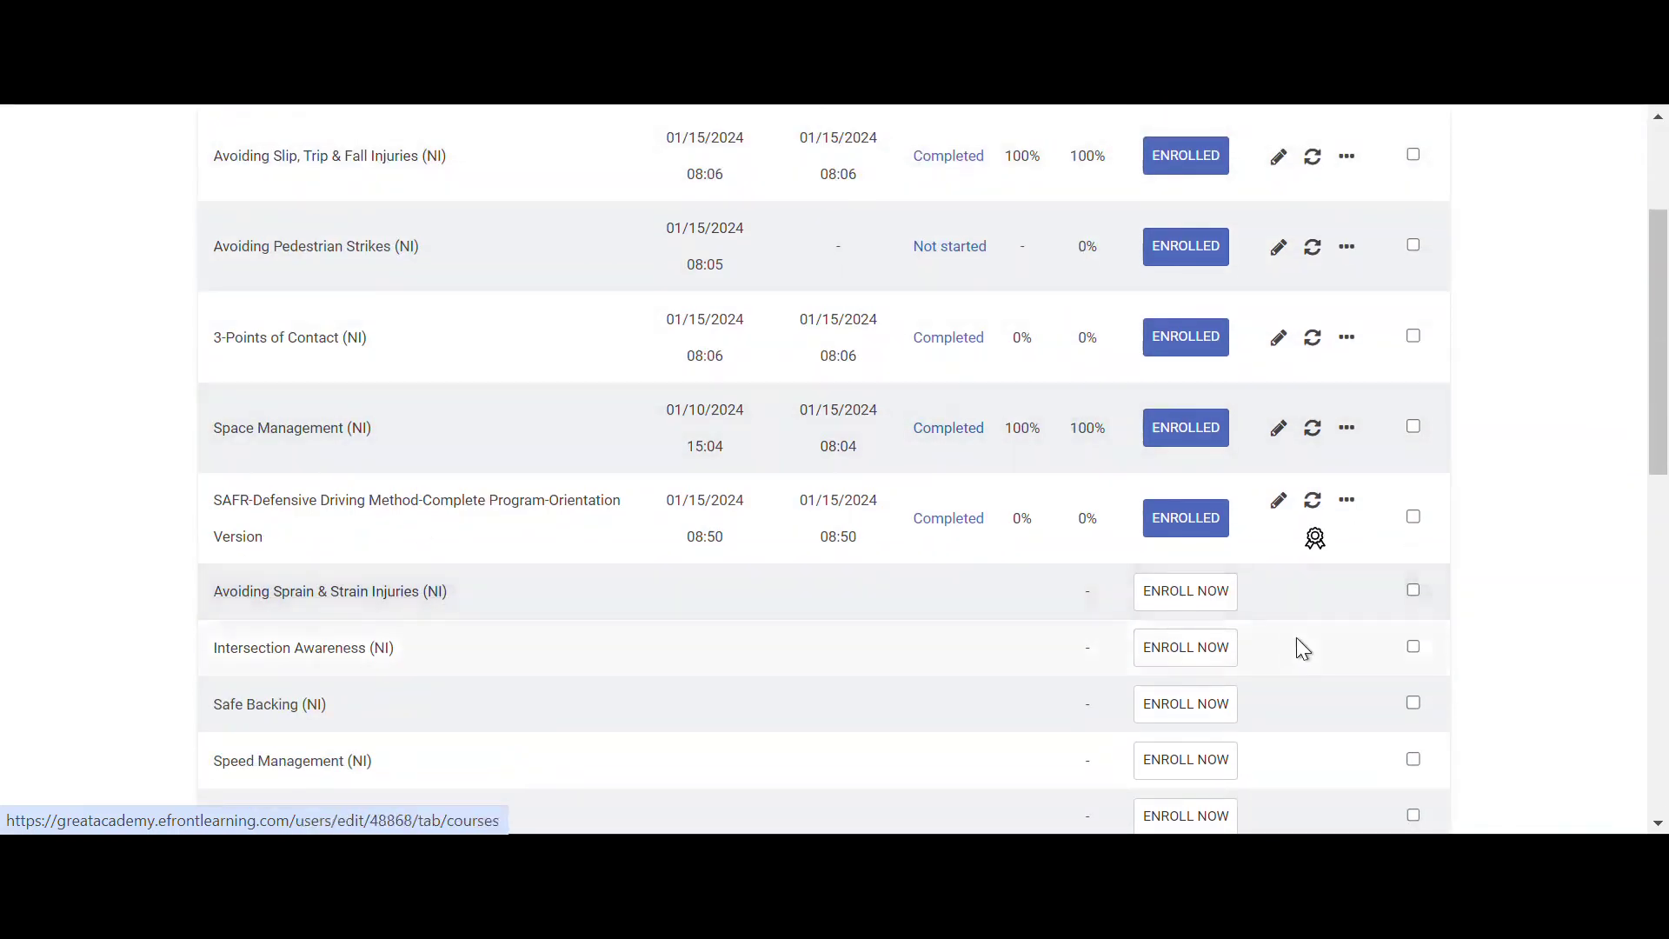
{"action": "left_click", "coordinate": [1224, 609]}
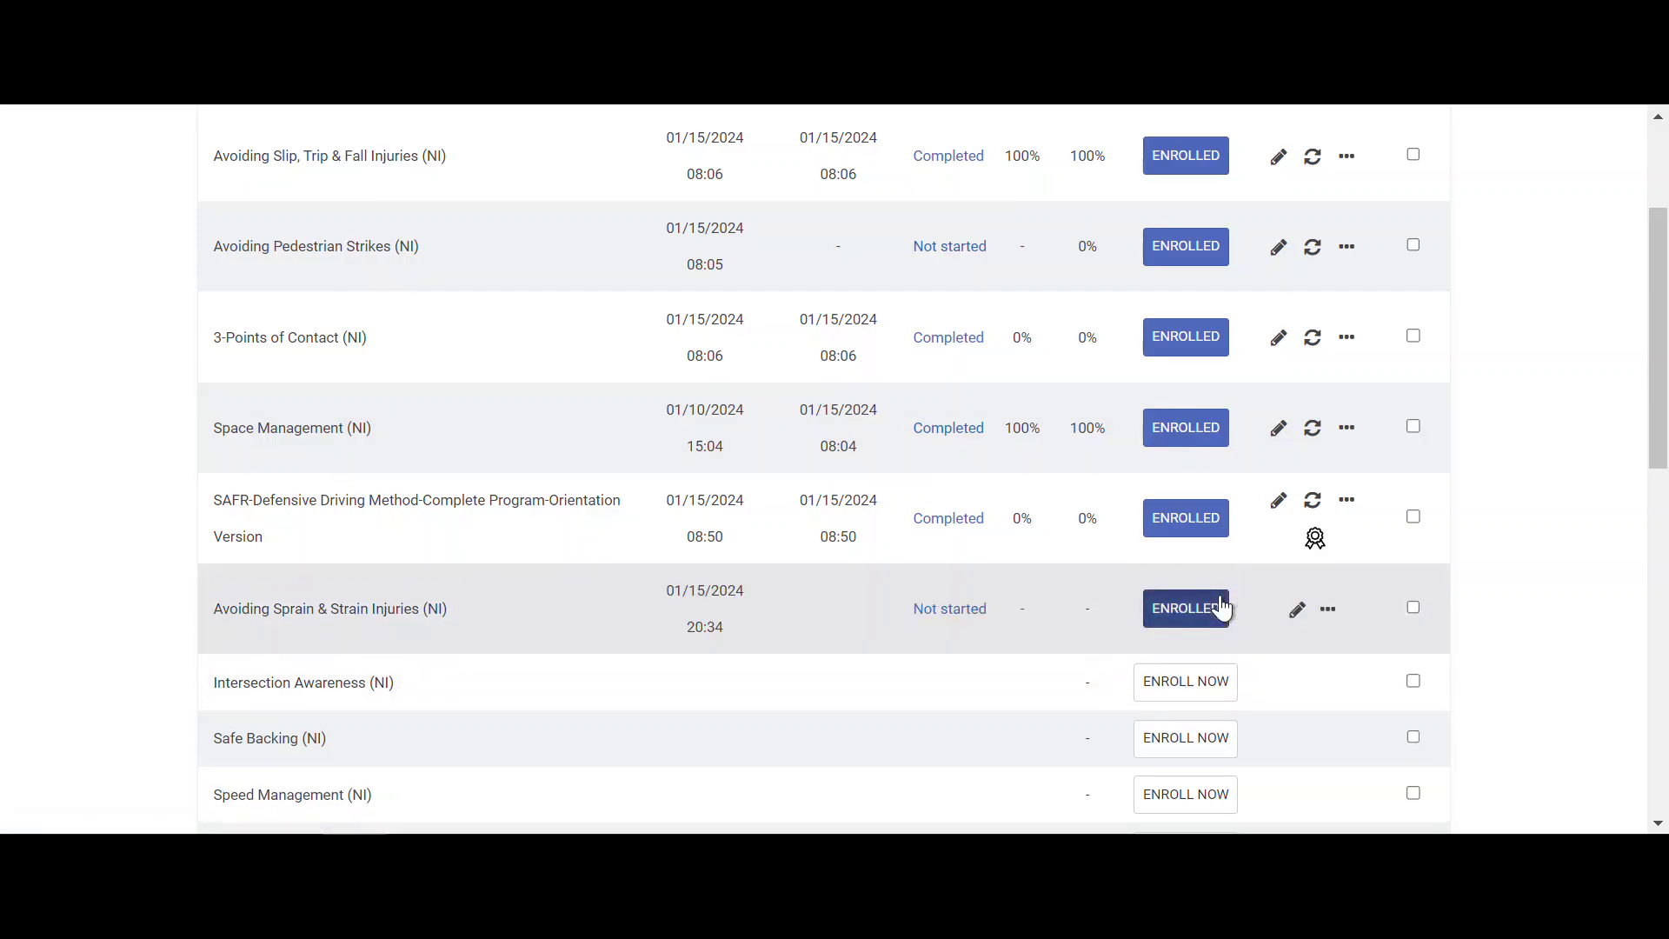
{"action": "scroll", "coordinate": [304, 526], "scroll_direction": "up", "scroll_amount": 3}
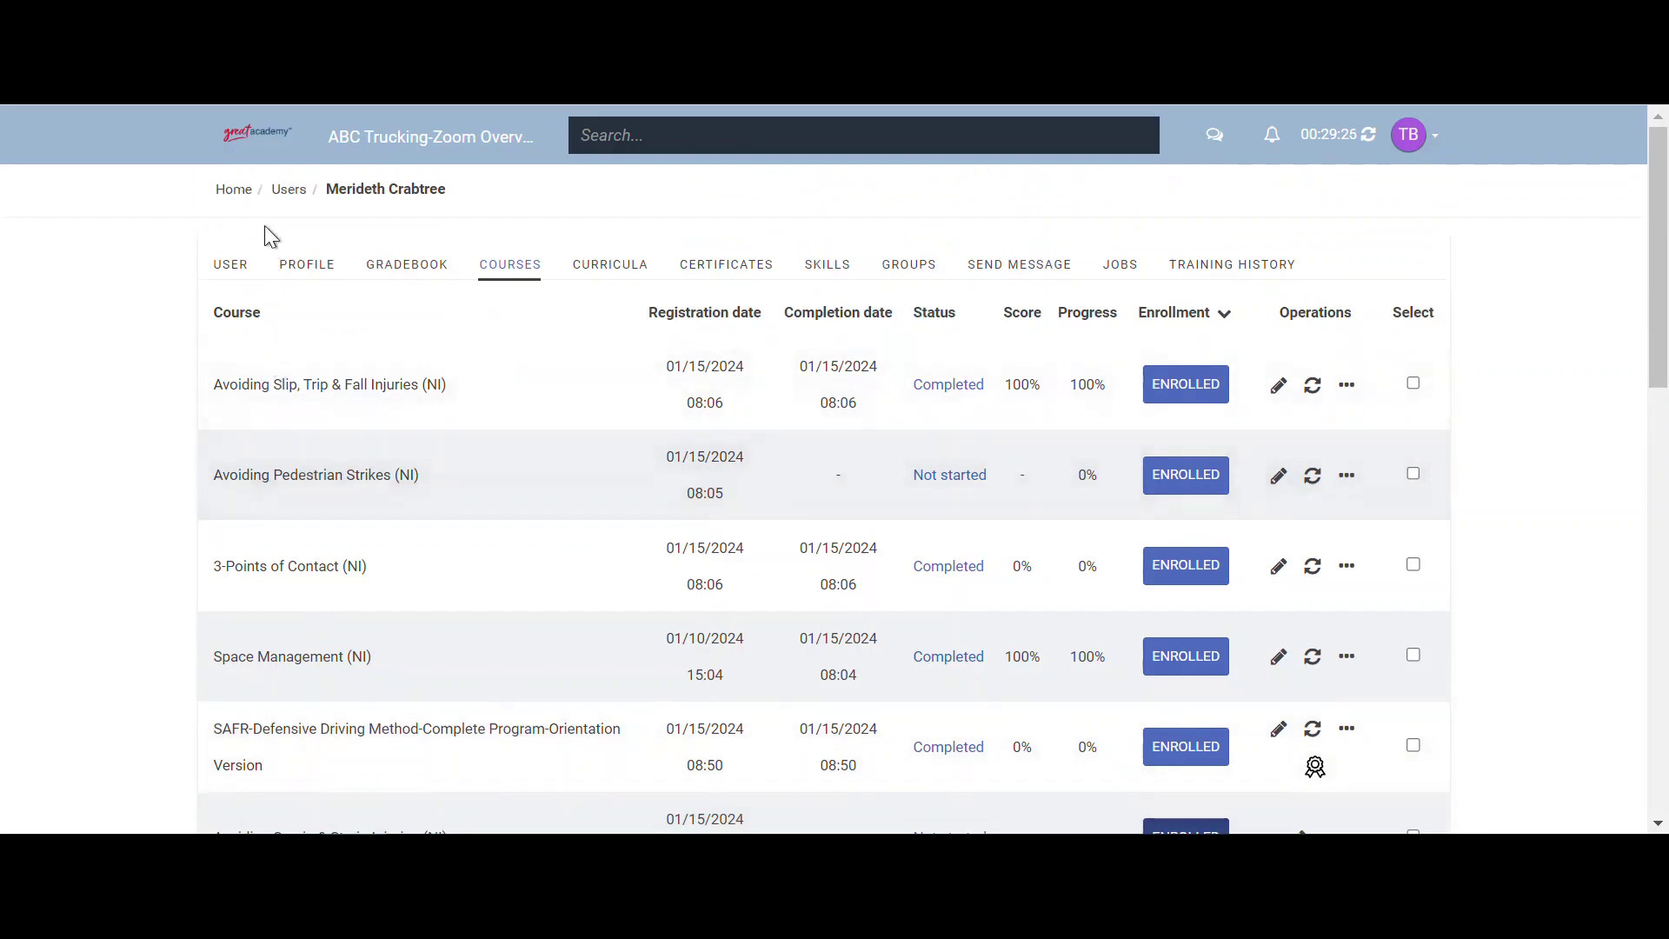
- Open the Users report and highlight a learner's 0 out of 2 completion count
{"action": "left_click", "coordinate": [242, 196]}
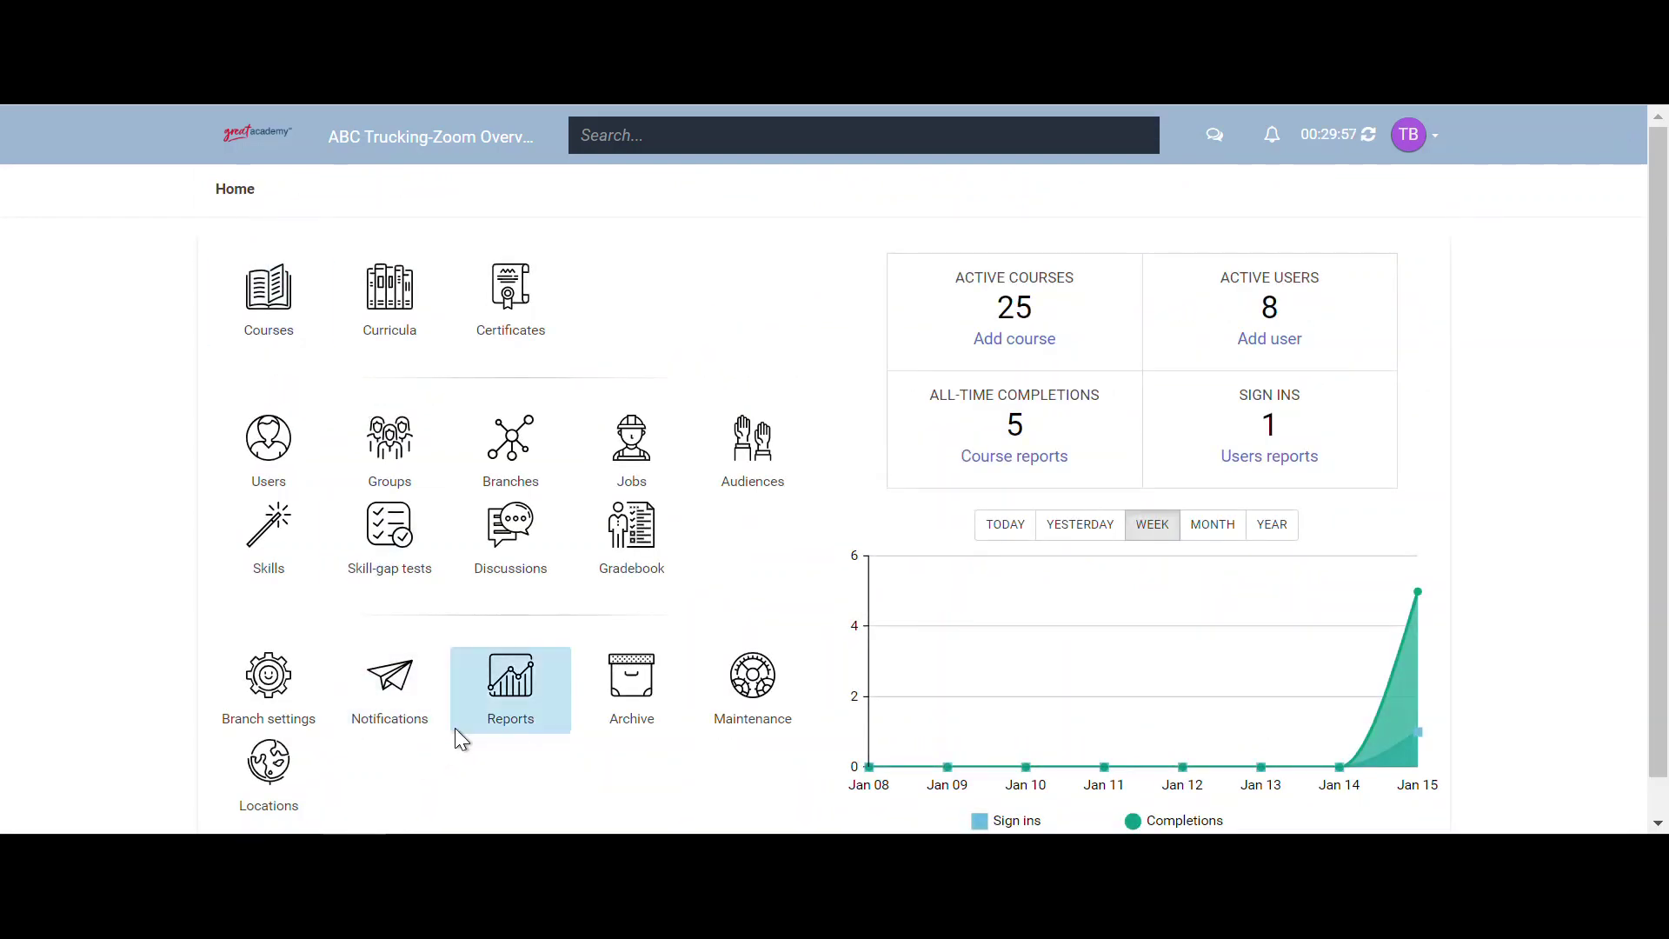
{"action": "left_click", "coordinate": [500, 714]}
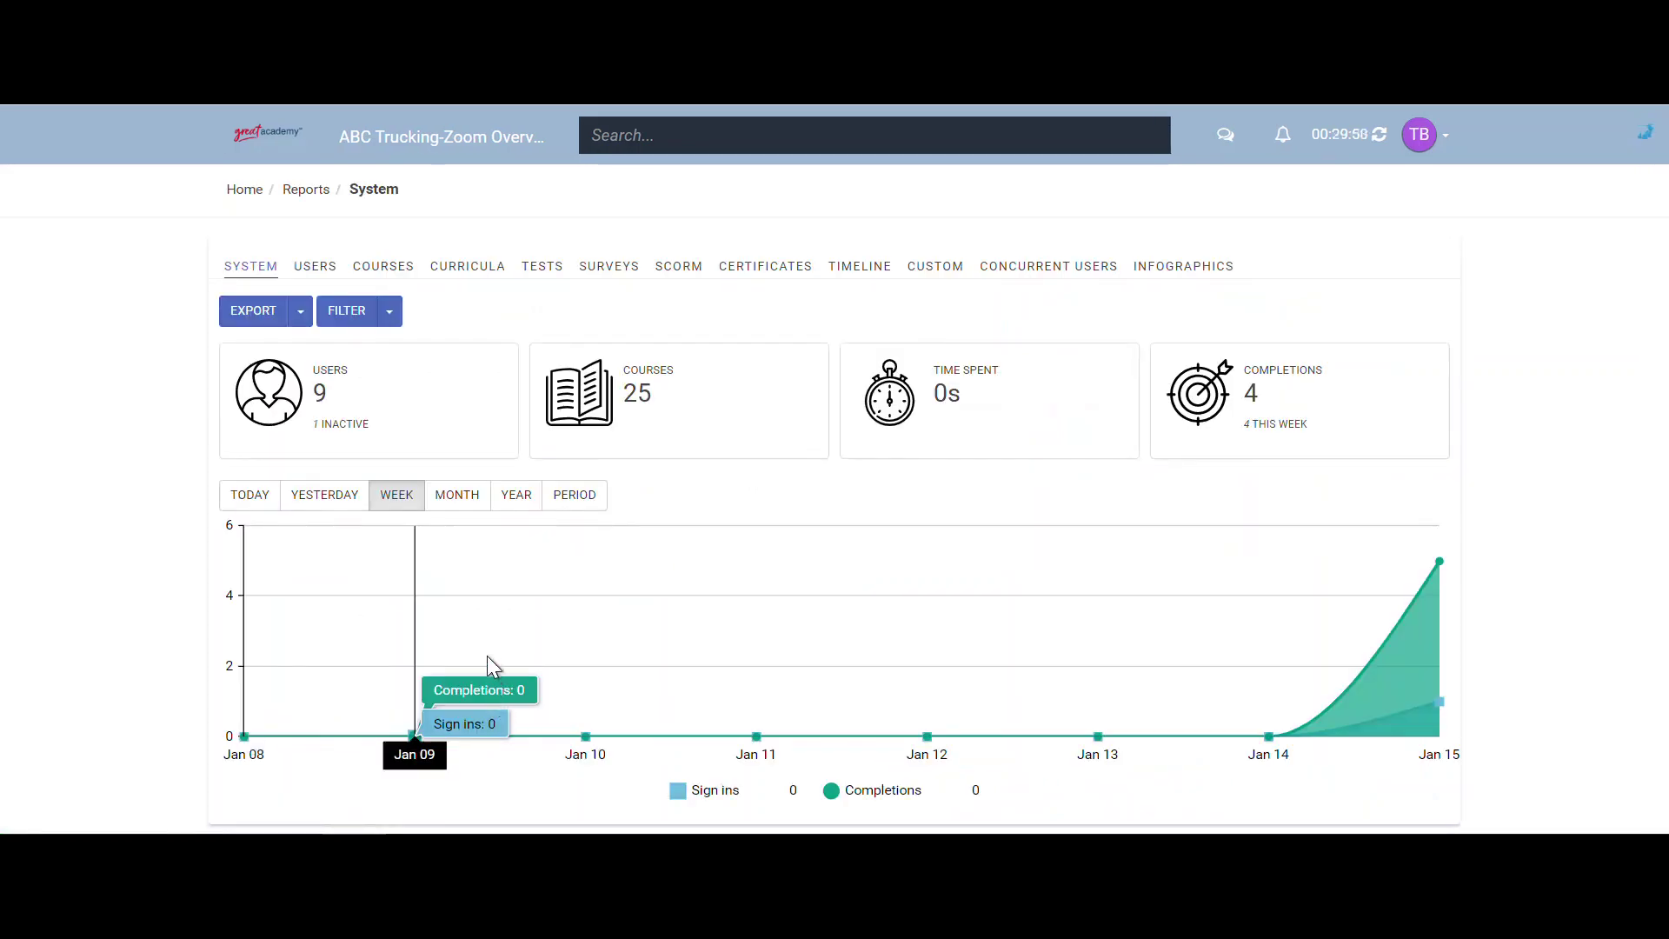
{"action": "left_click", "coordinate": [331, 274]}
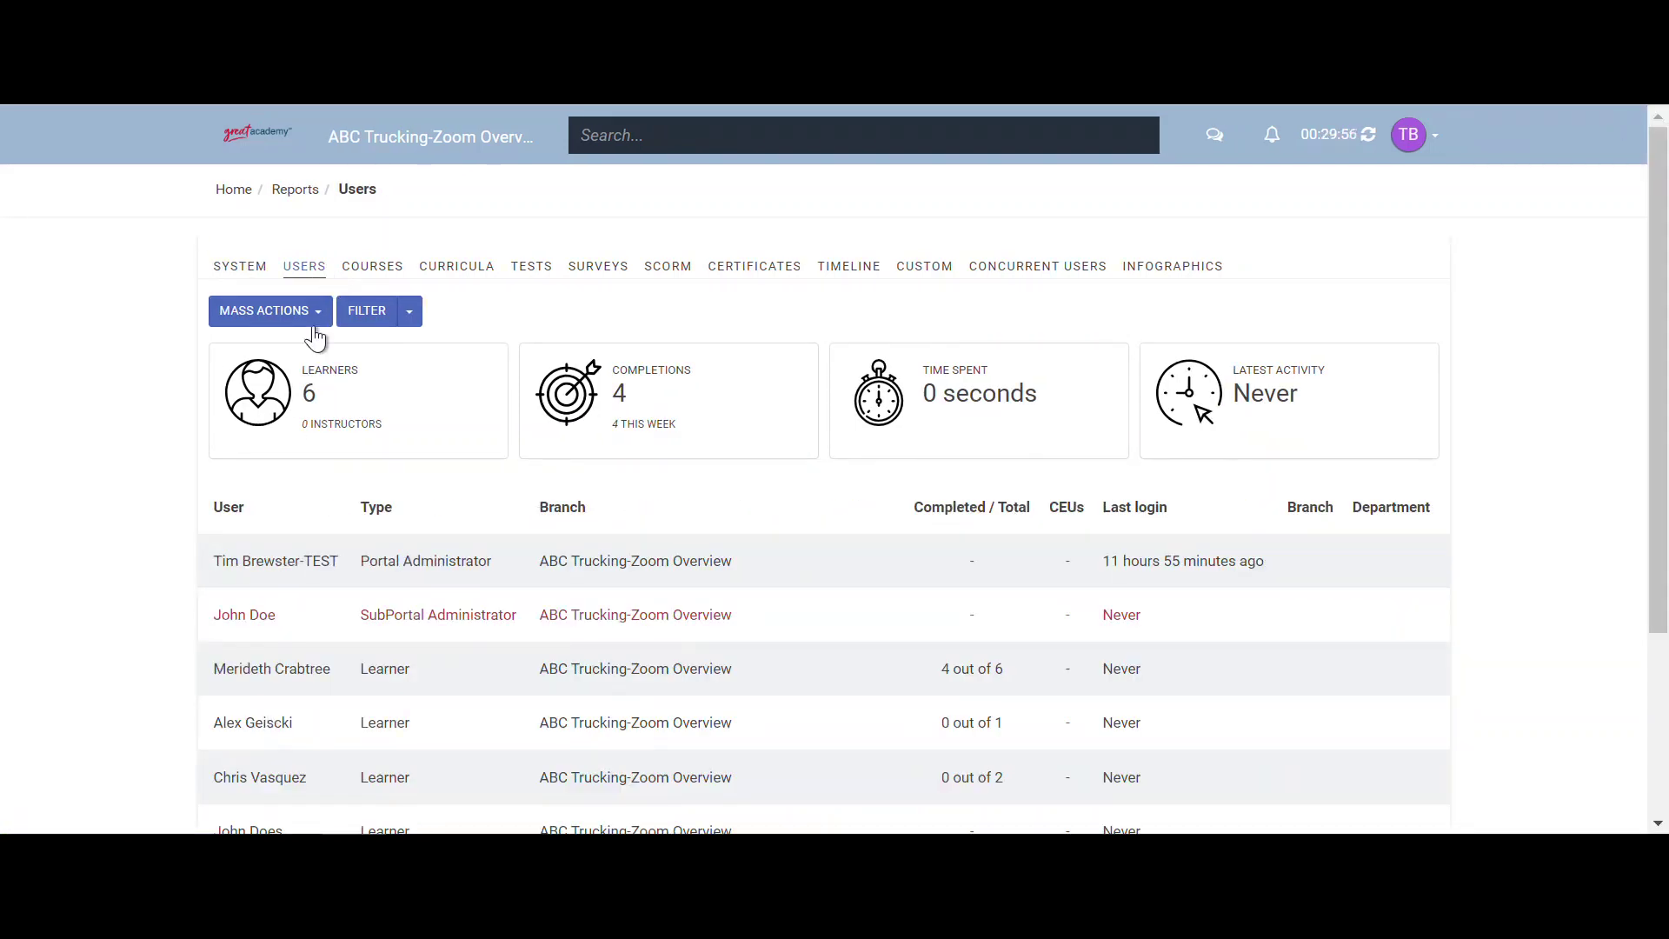
{"action": "scroll", "coordinate": [246, 619], "scroll_direction": "down", "scroll_amount": 1}
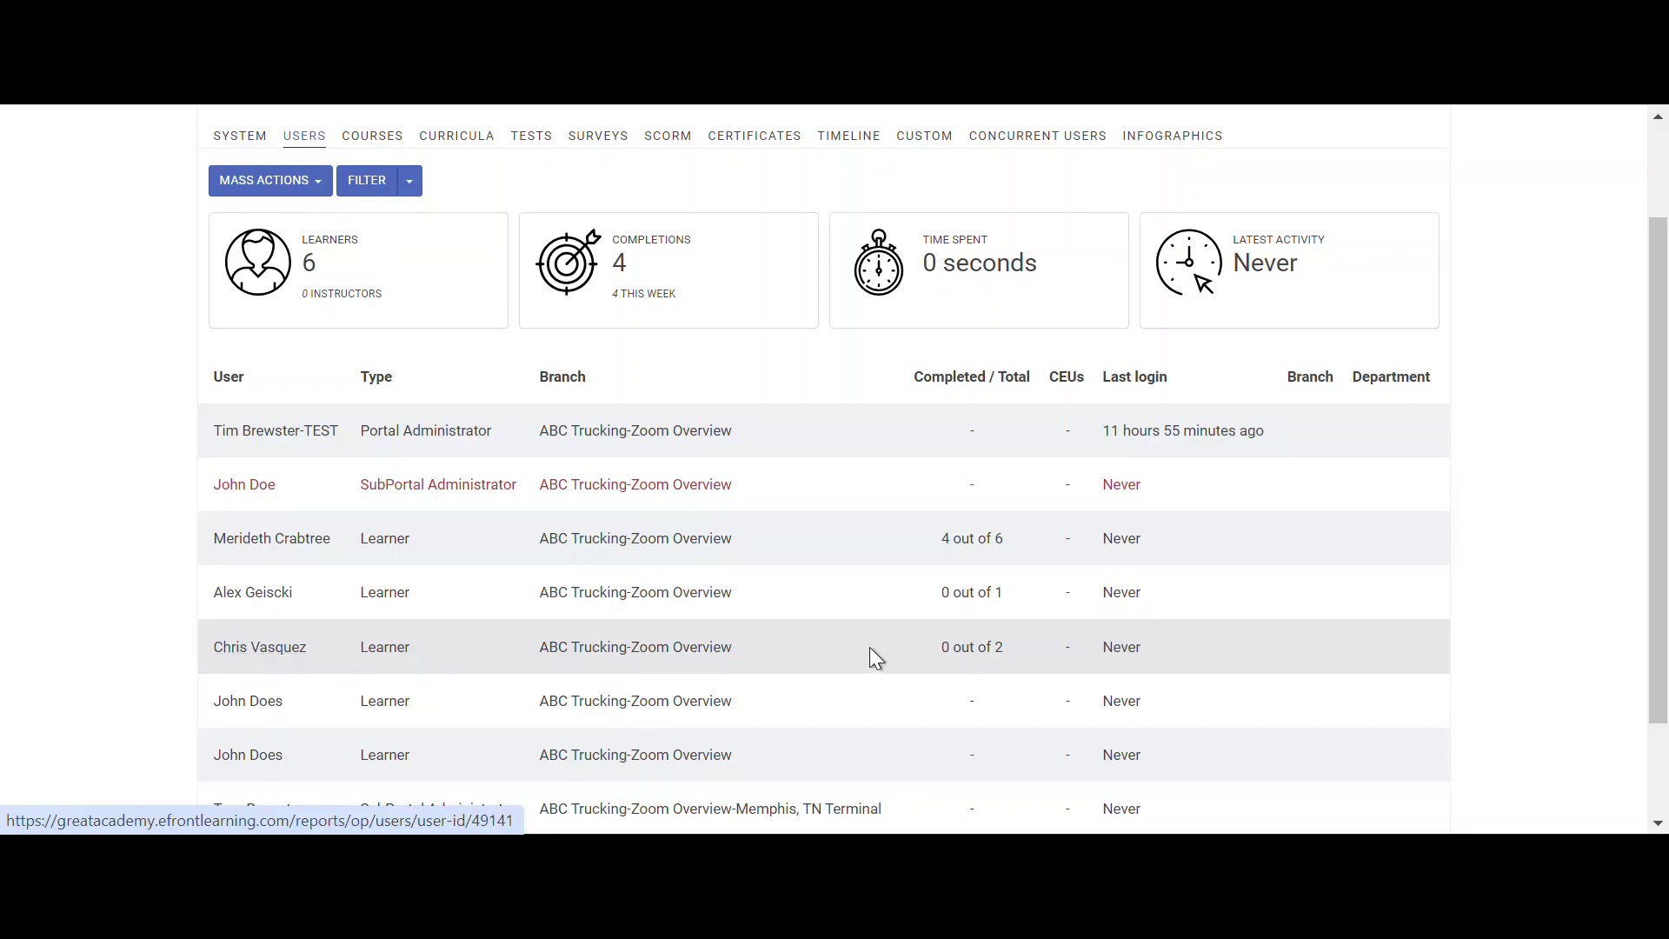
{"action": "left_click_drag", "start_coordinate": [941, 653], "coordinate": [1009, 655]}
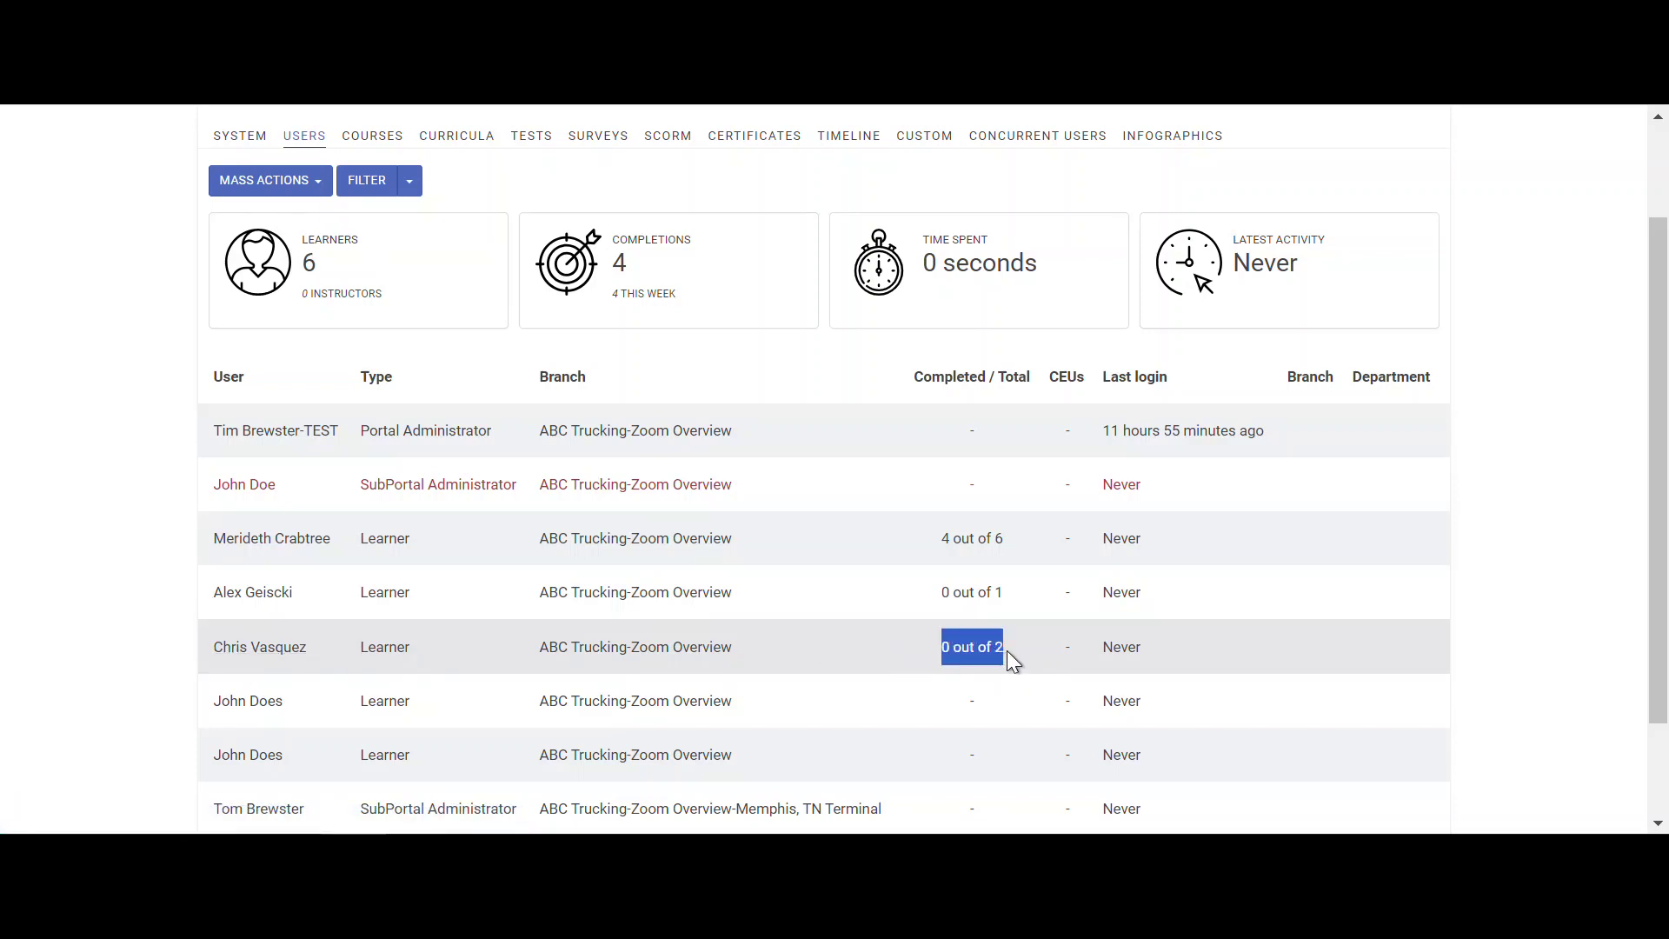
- View that learner's individual report, then go back to the Reports overview
{"action": "left_click", "coordinate": [252, 652]}
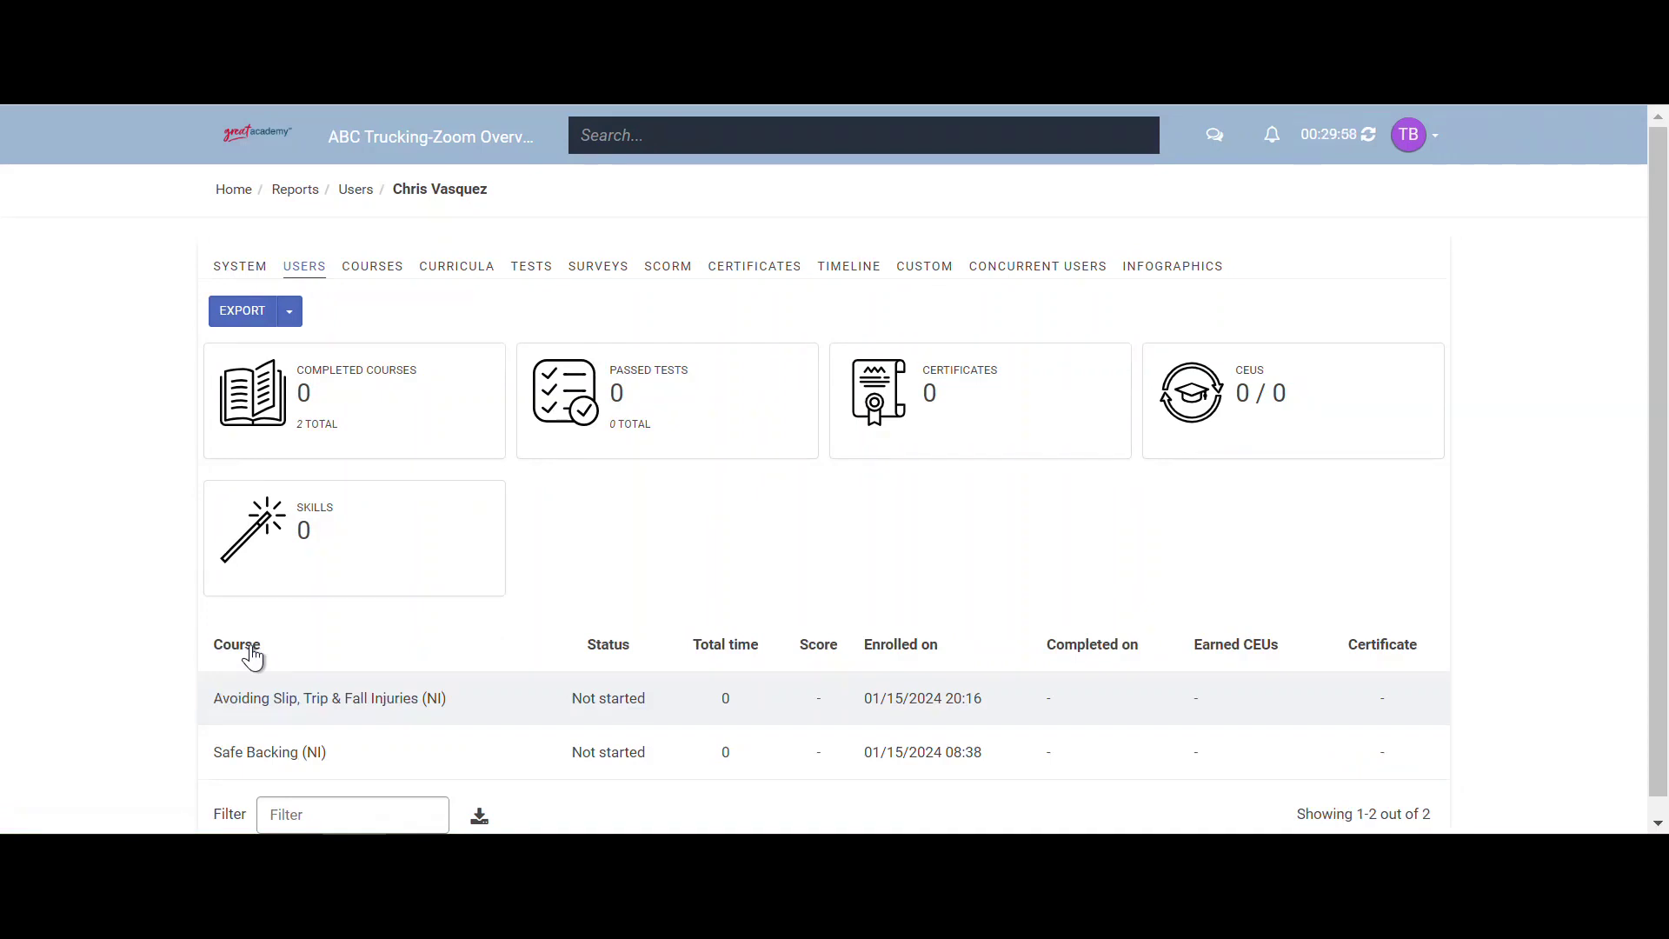
{"action": "scroll", "coordinate": [256, 647], "scroll_direction": "down", "scroll_amount": 1}
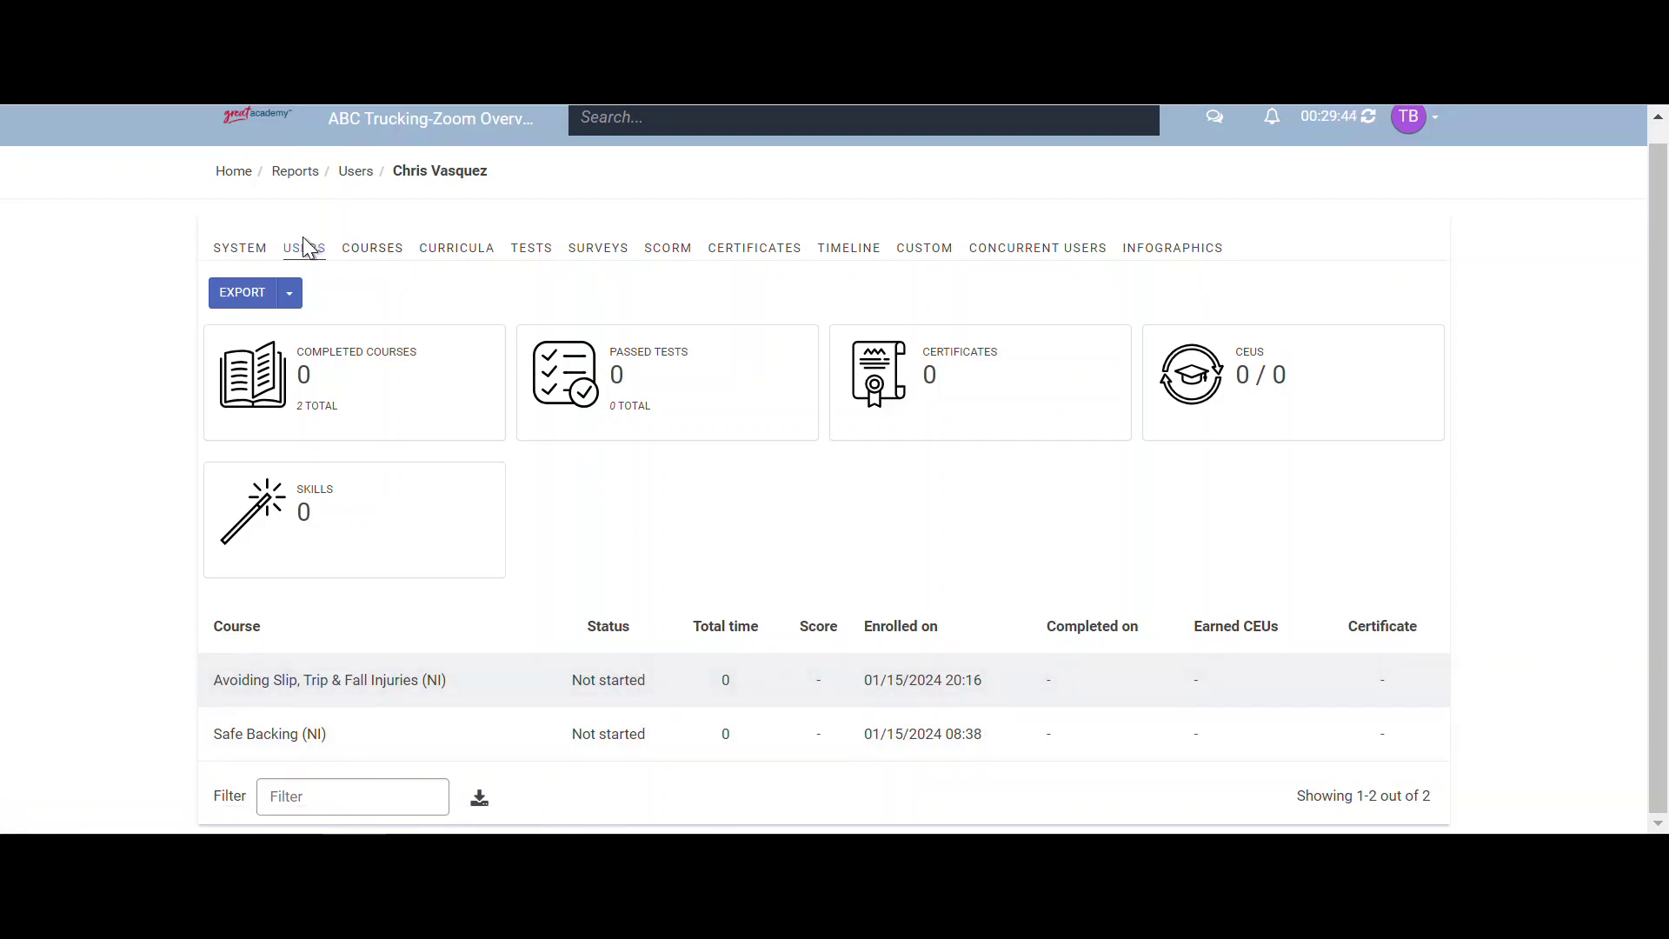
{"action": "left_click", "coordinate": [309, 176]}
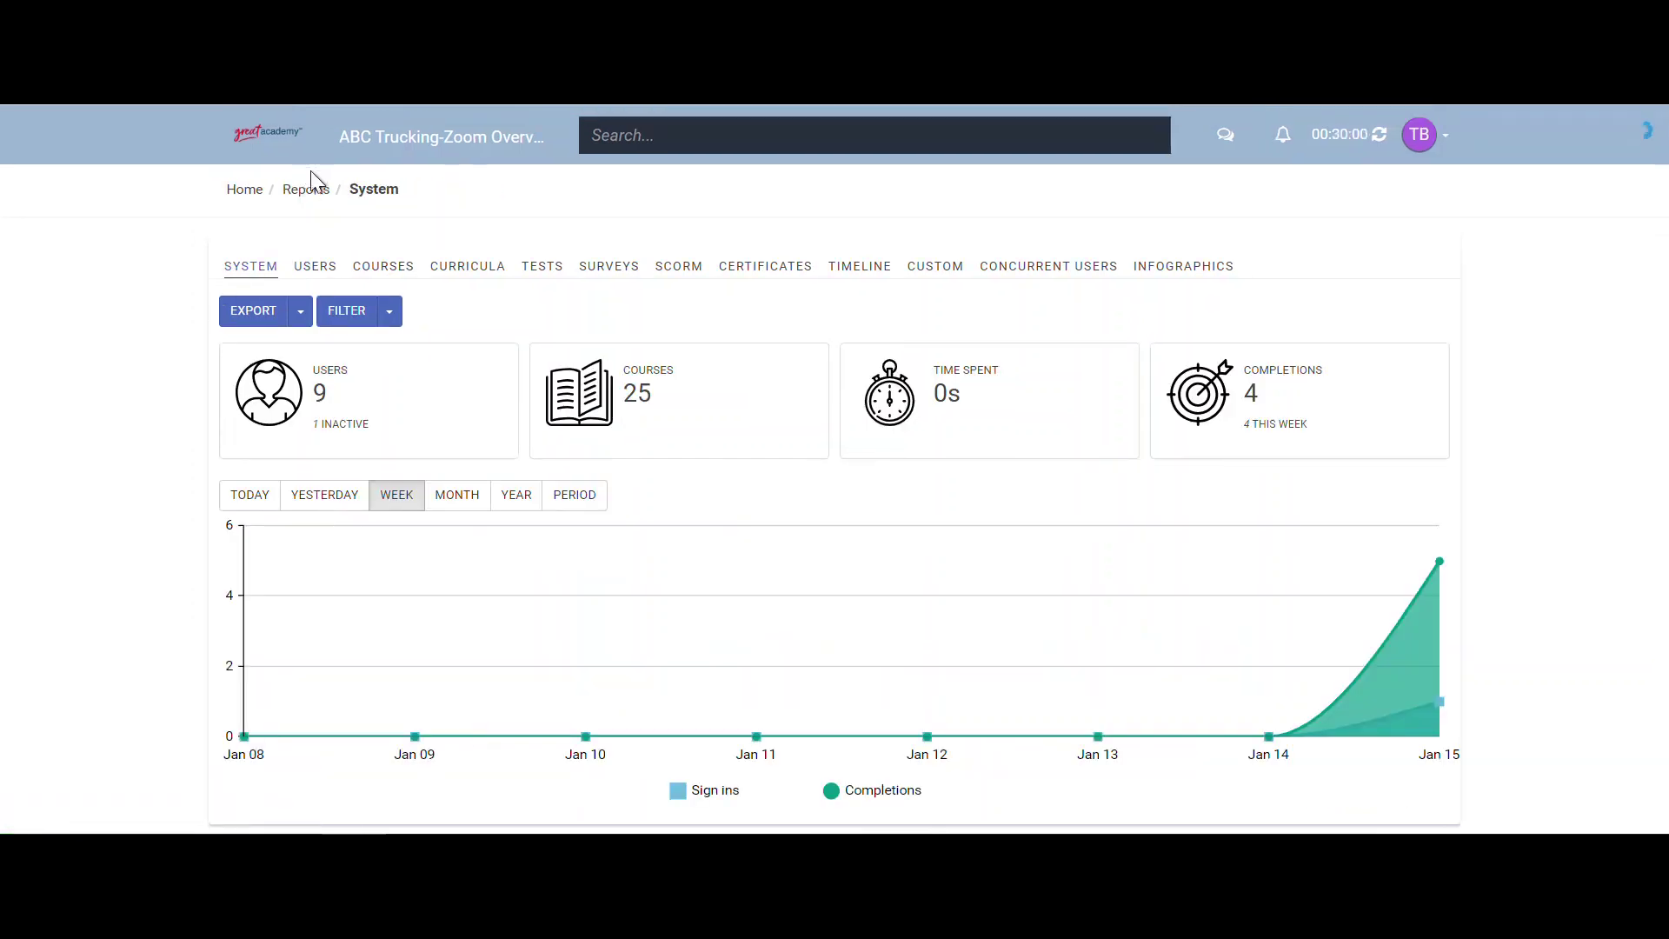
- Review the OTR Orientation curriculum report and a learner's course report, then switch to Custom reports
{"action": "left_click", "coordinate": [444, 272]}
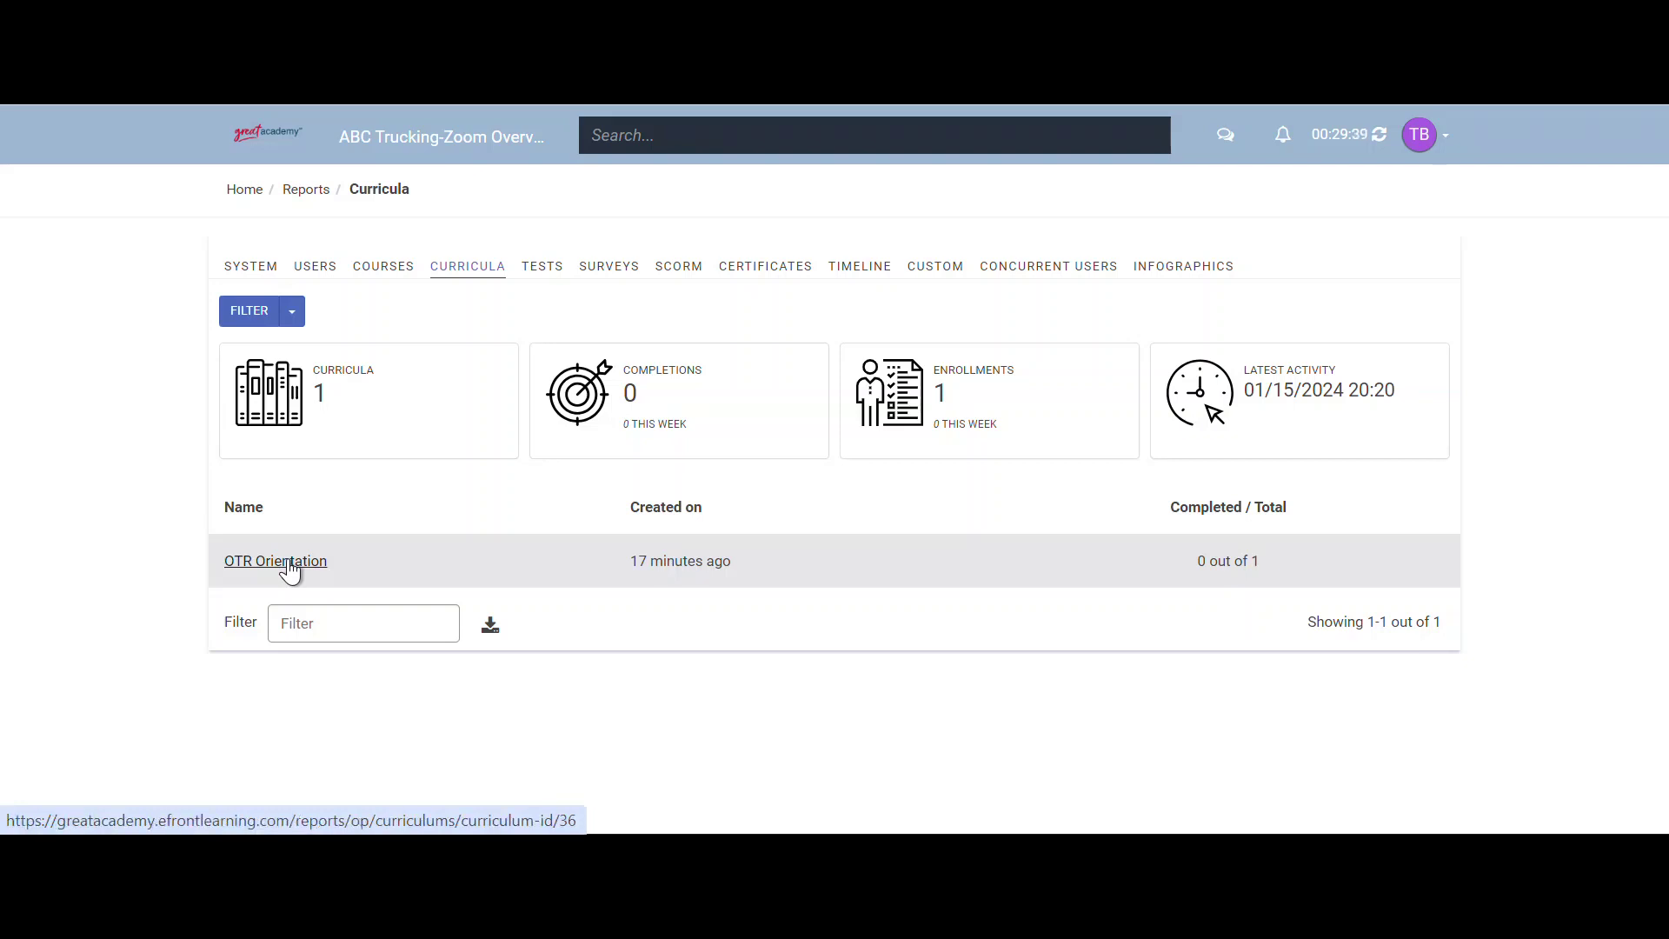
{"action": "left_click", "coordinate": [289, 567]}
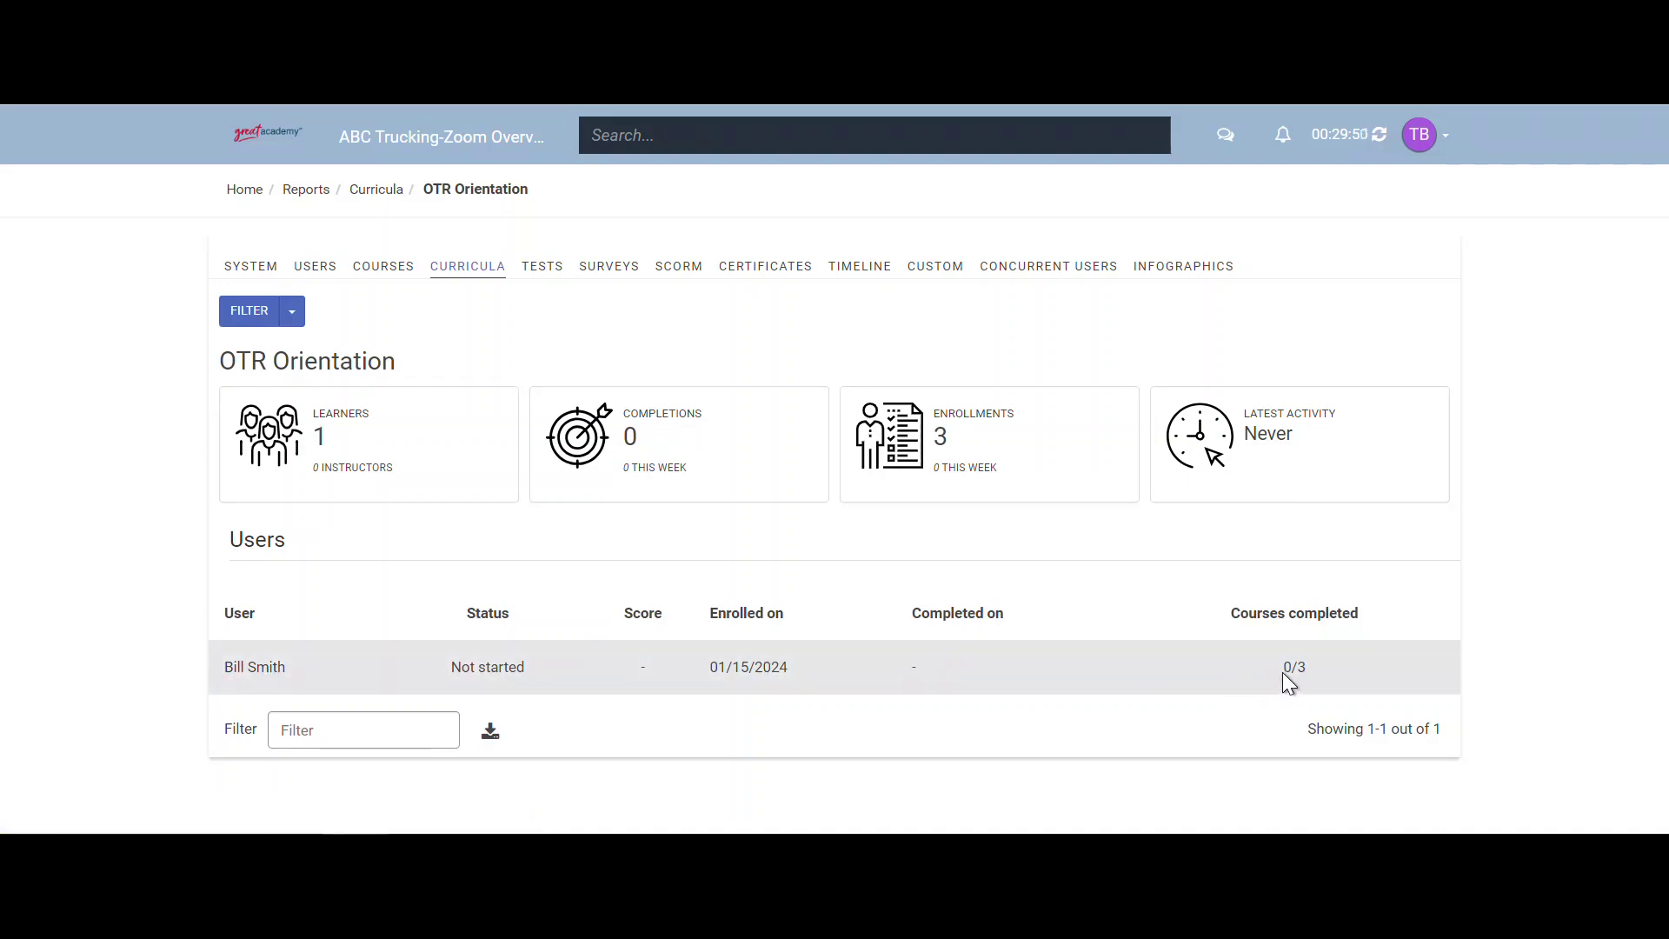
{"action": "left_click", "coordinate": [247, 677]}
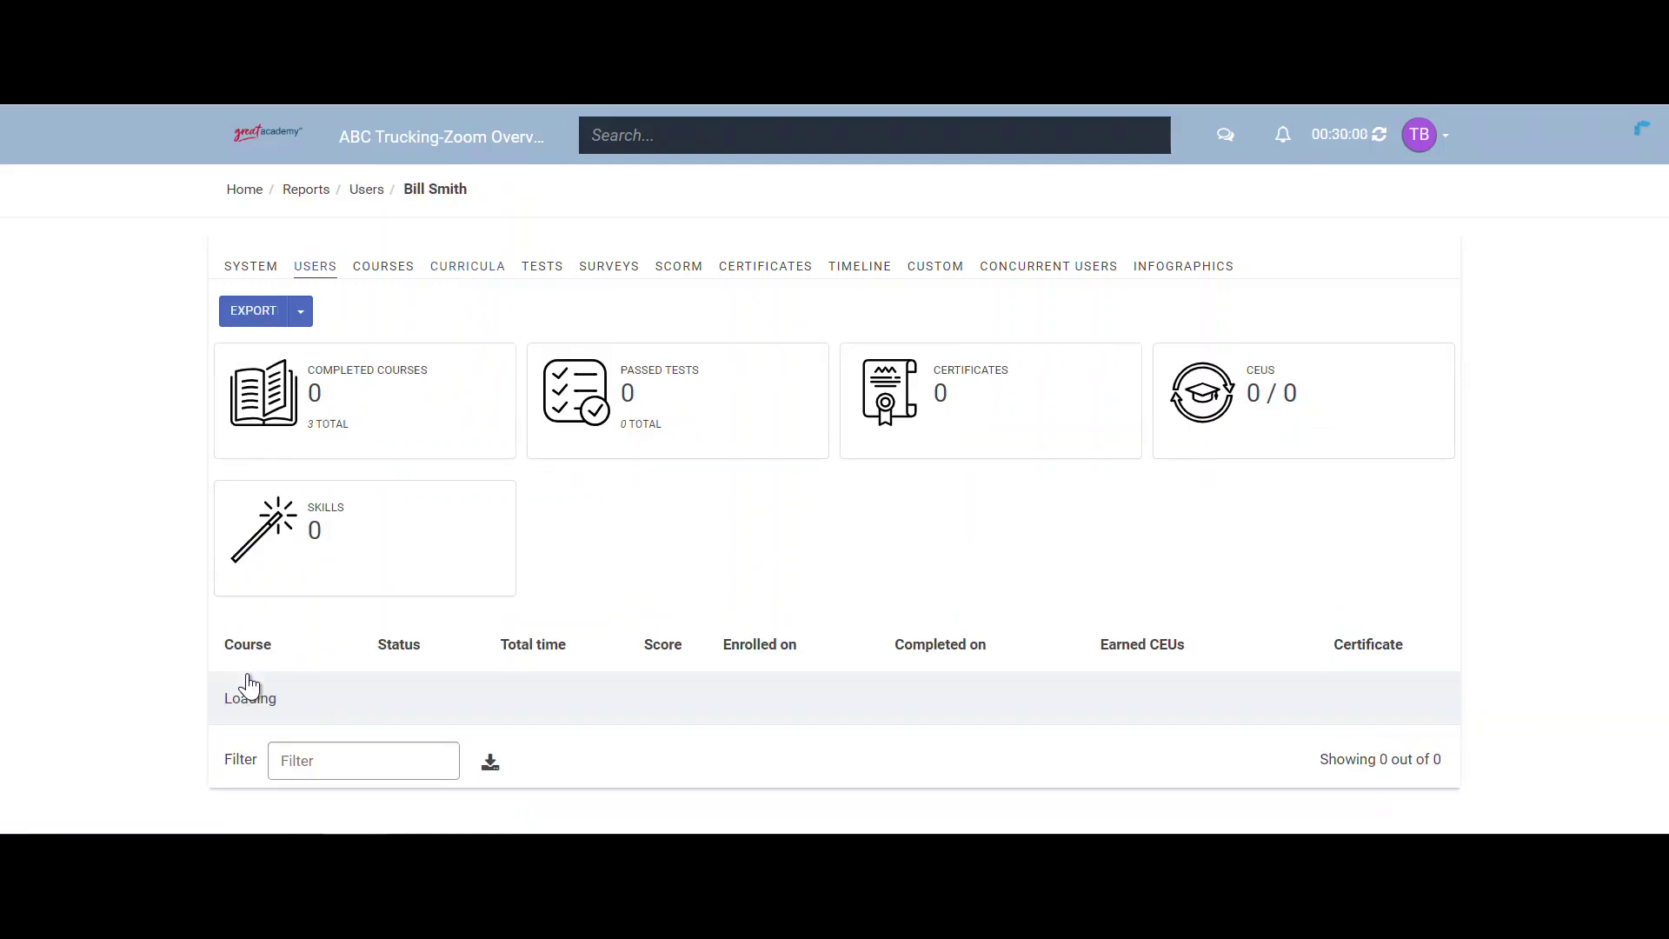
{"action": "scroll", "coordinate": [266, 669], "scroll_direction": "down", "scroll_amount": 1}
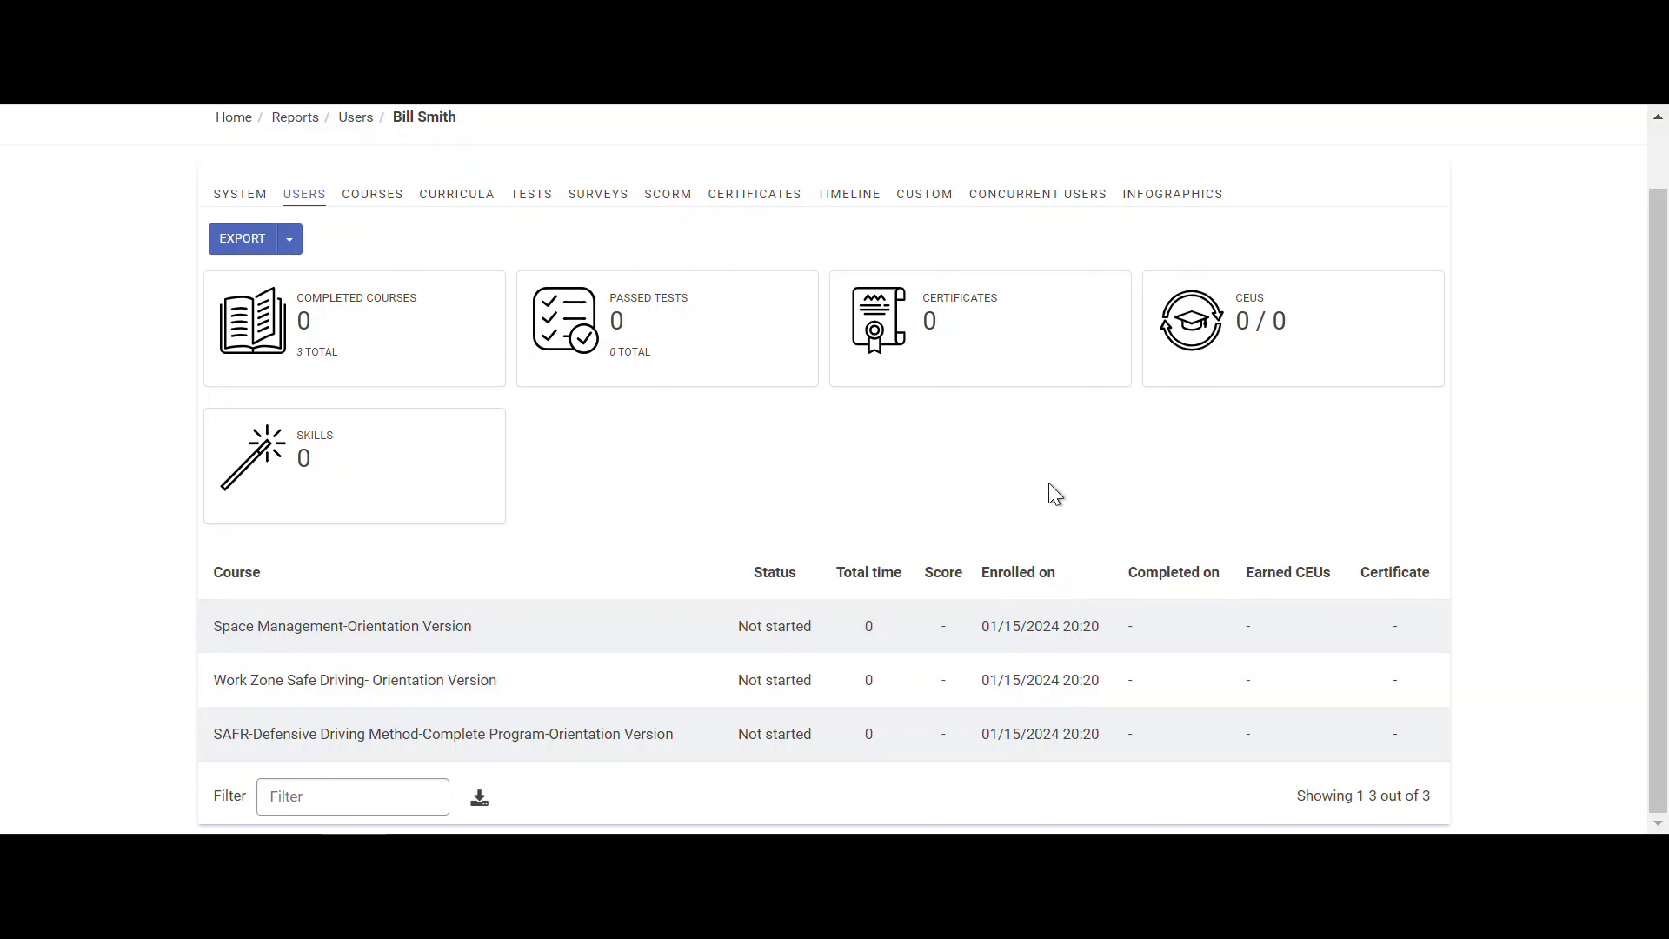
{"action": "left_click", "coordinate": [925, 207]}
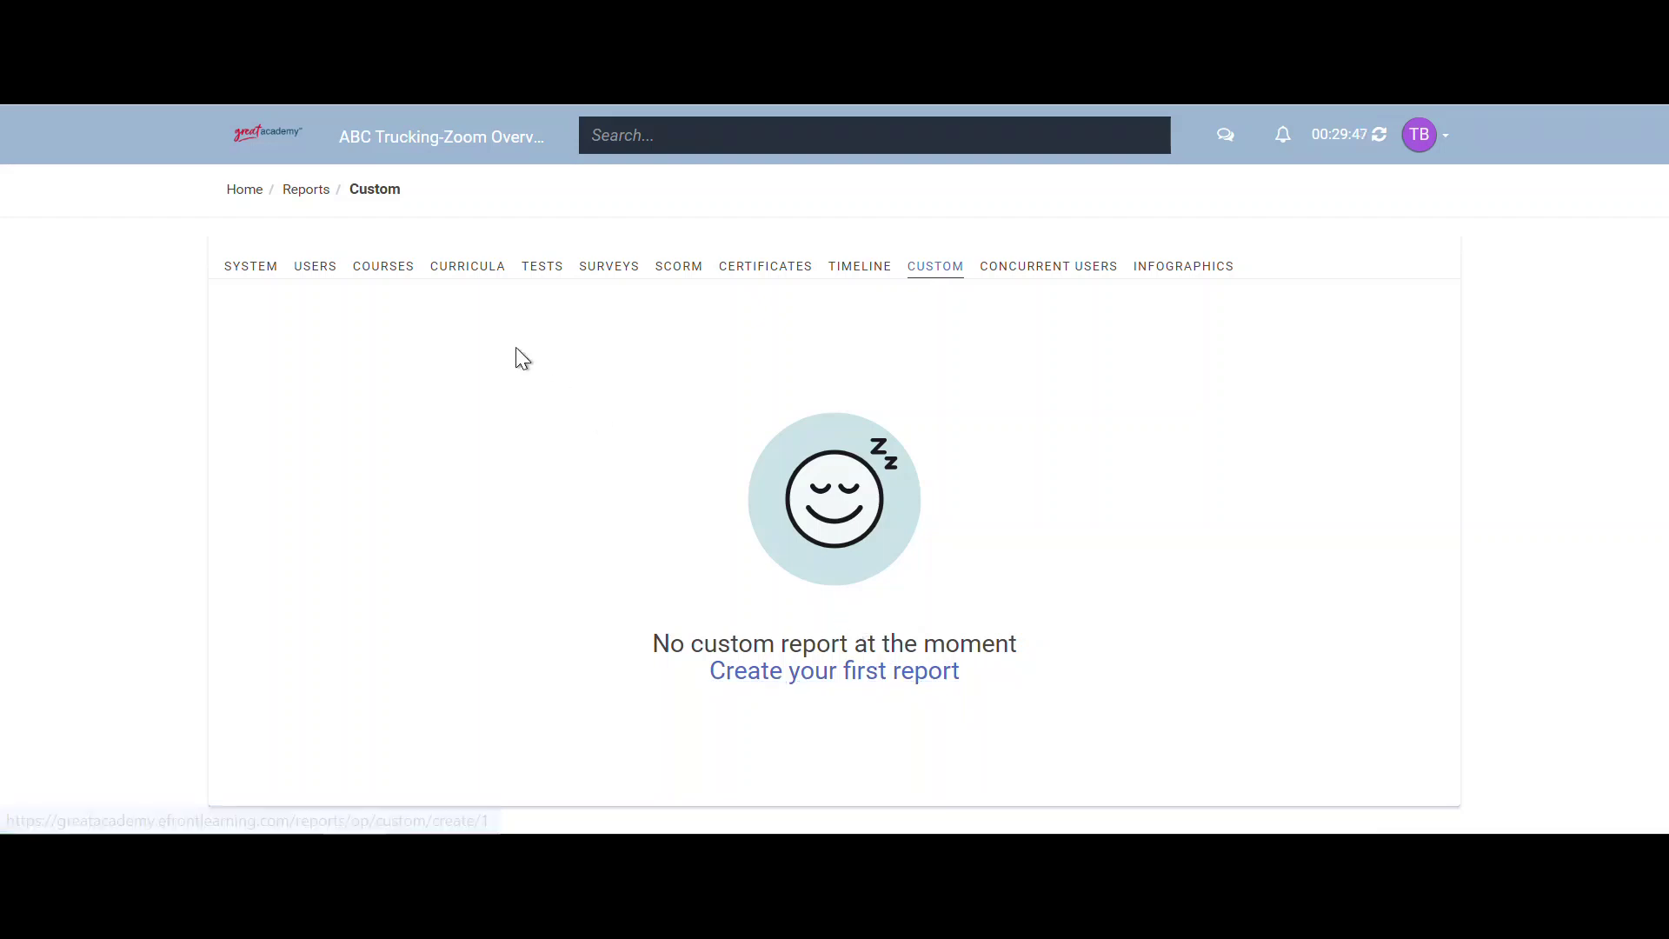
- Browse the Users report's Mass Actions and Enroll to course dialog without enrolling anyone
{"action": "left_click", "coordinate": [311, 279]}
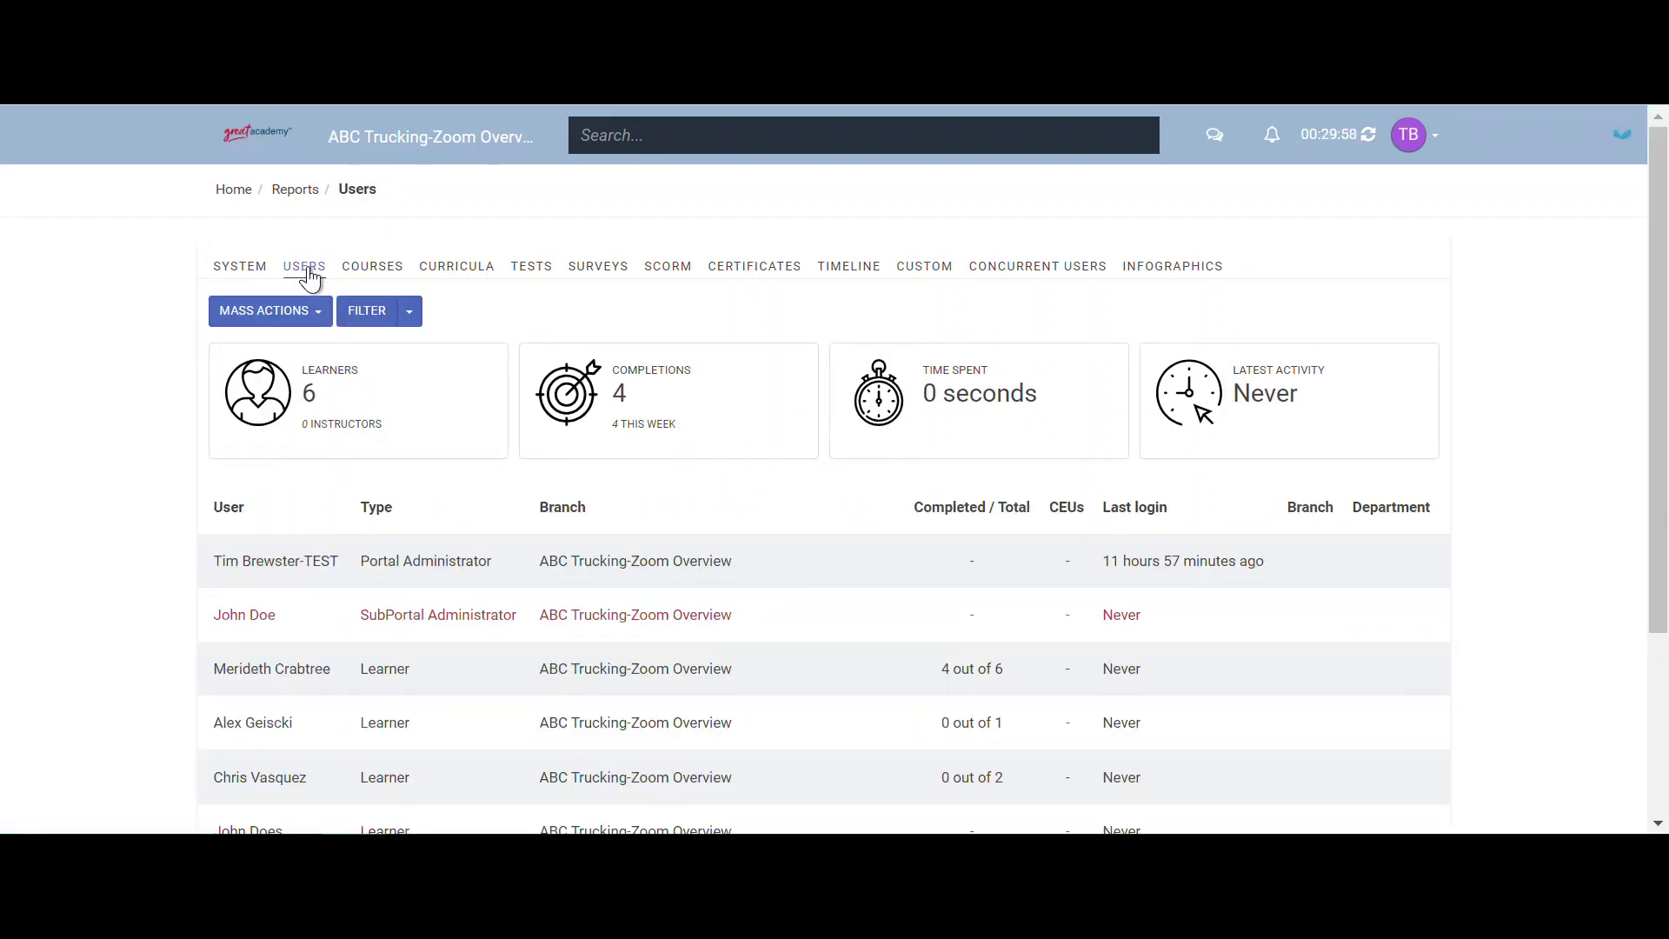
{"action": "left_click", "coordinate": [322, 323]}
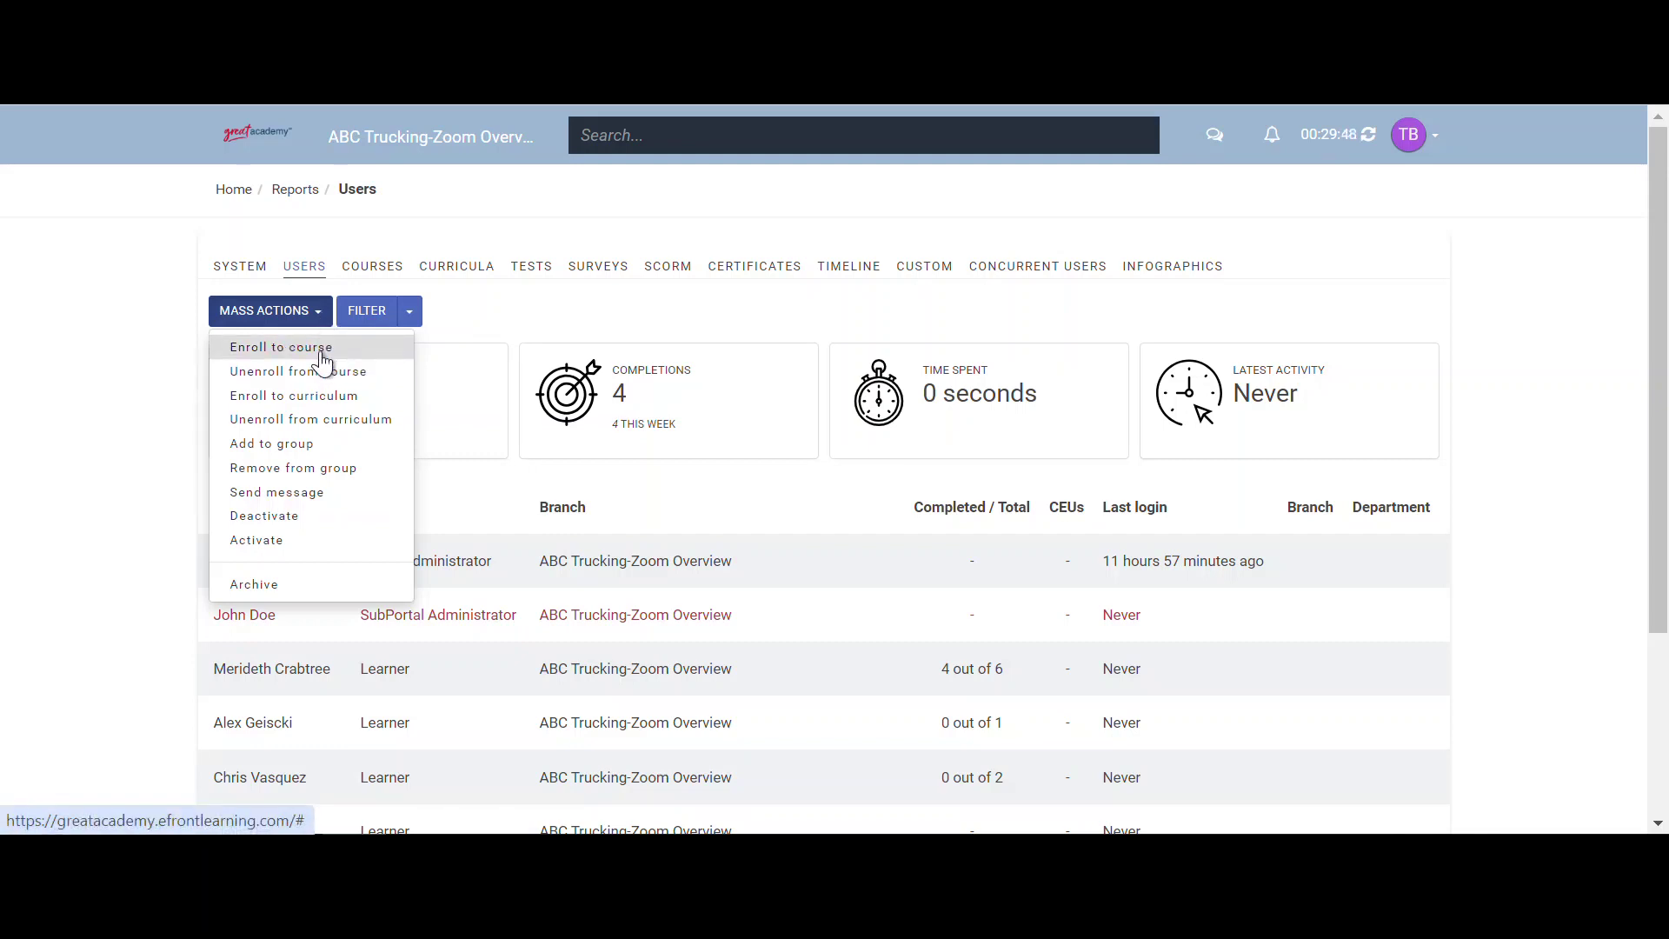
{"action": "left_click", "coordinate": [323, 361]}
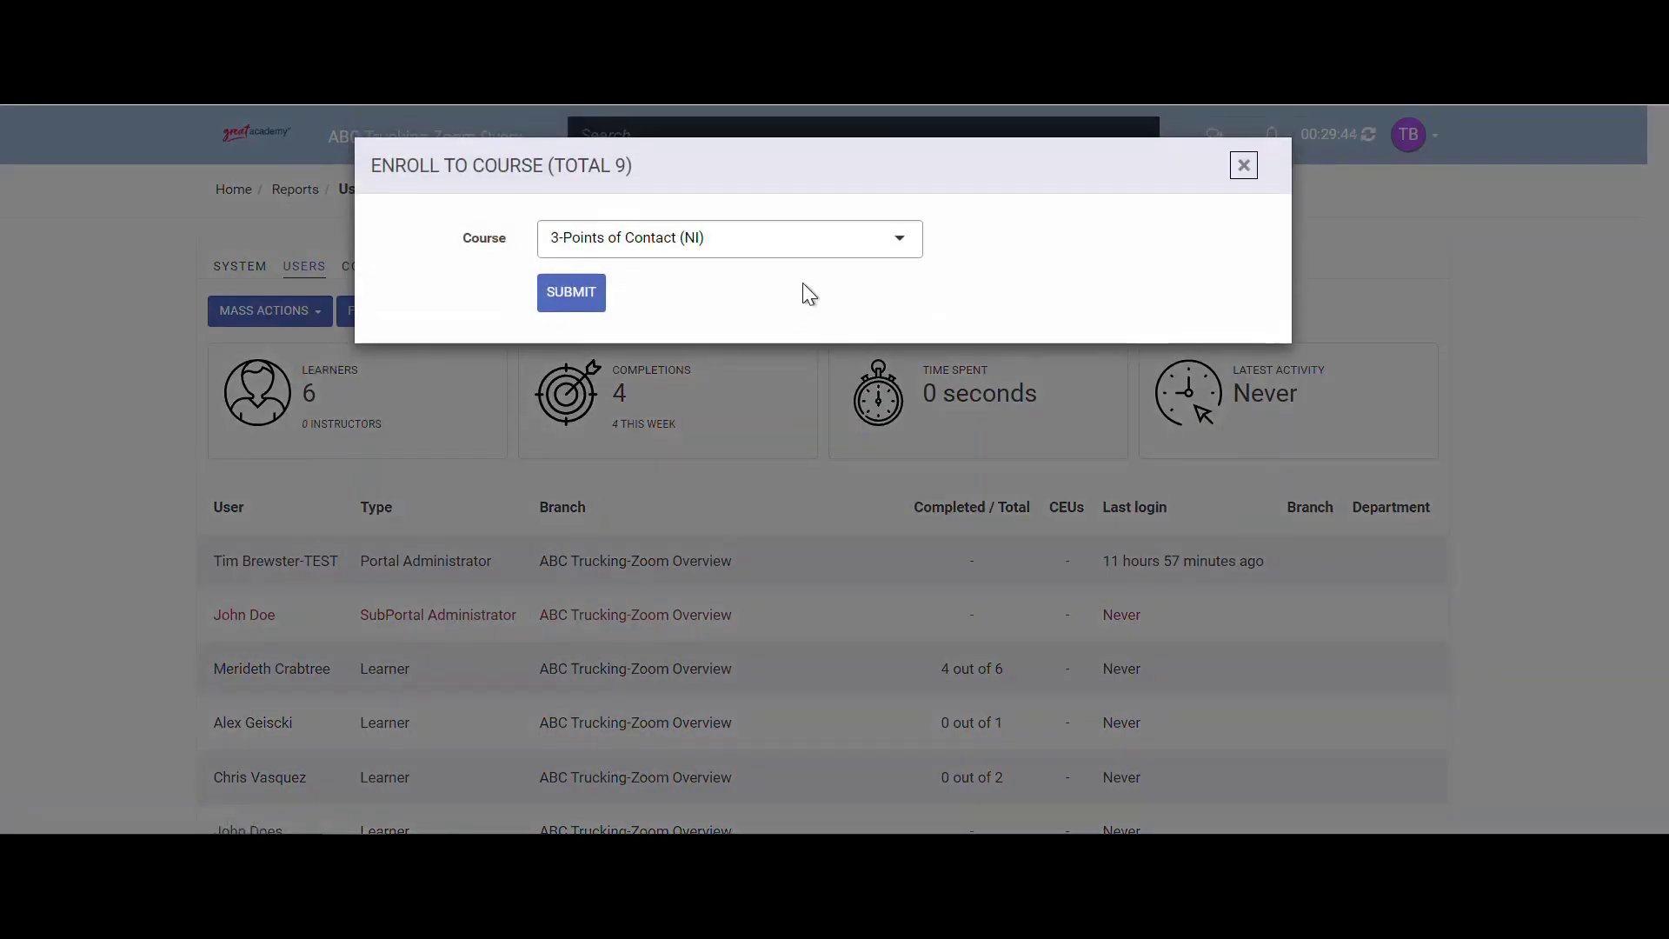
{"action": "left_click", "coordinate": [805, 237]}
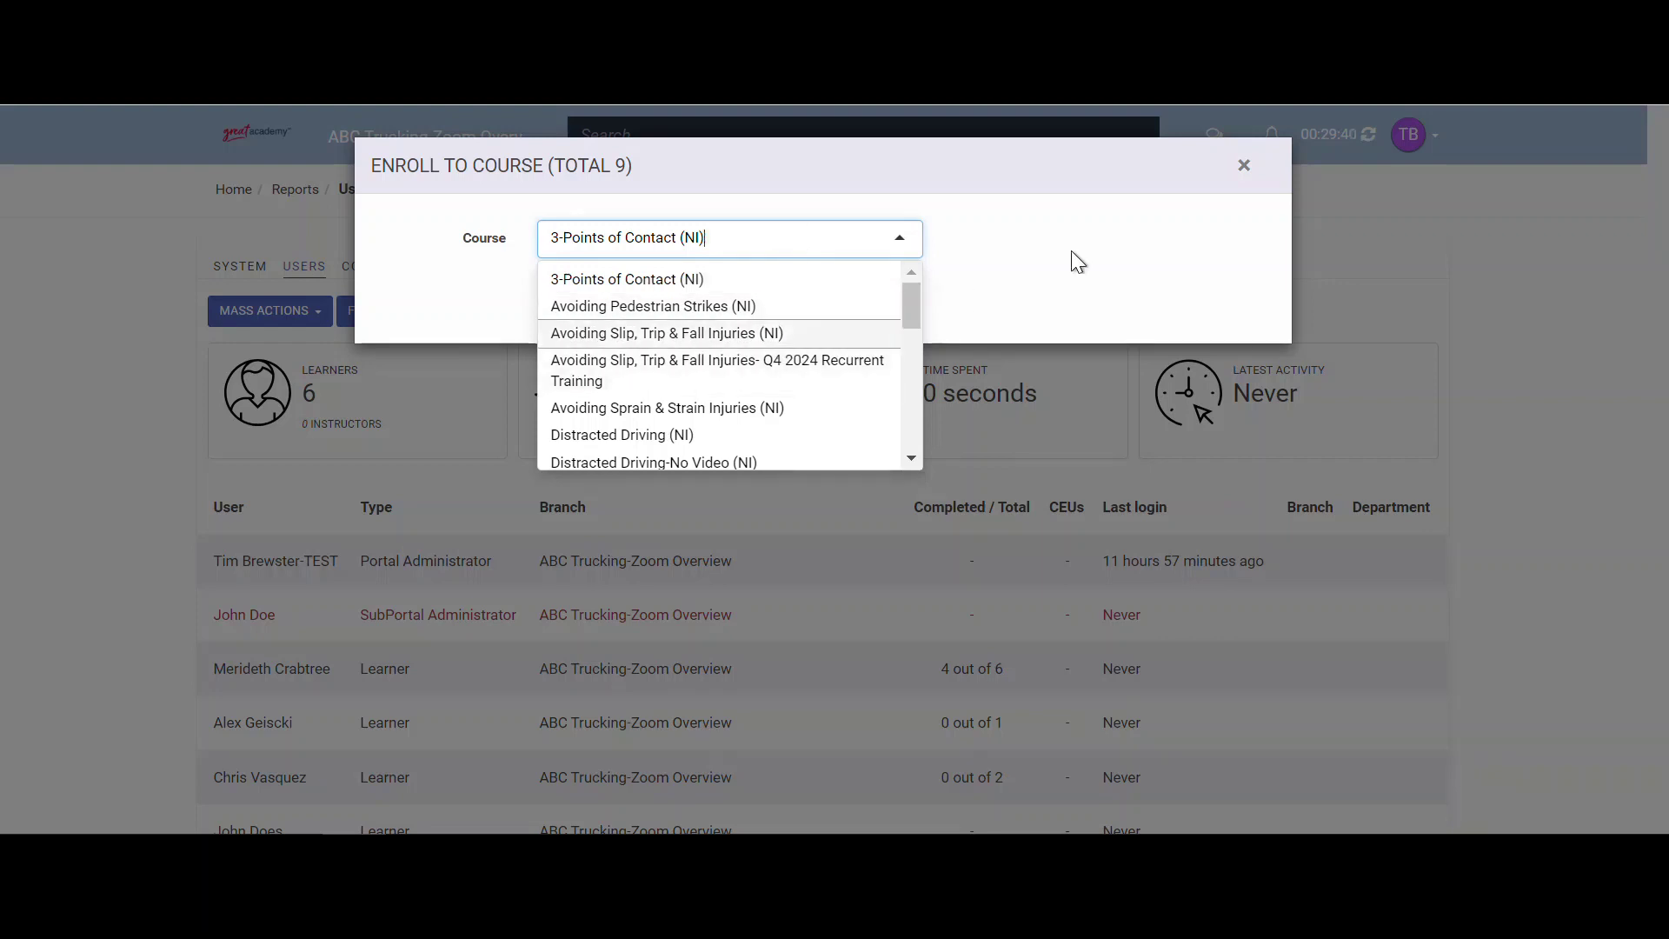
{"action": "left_click", "coordinate": [1242, 176]}
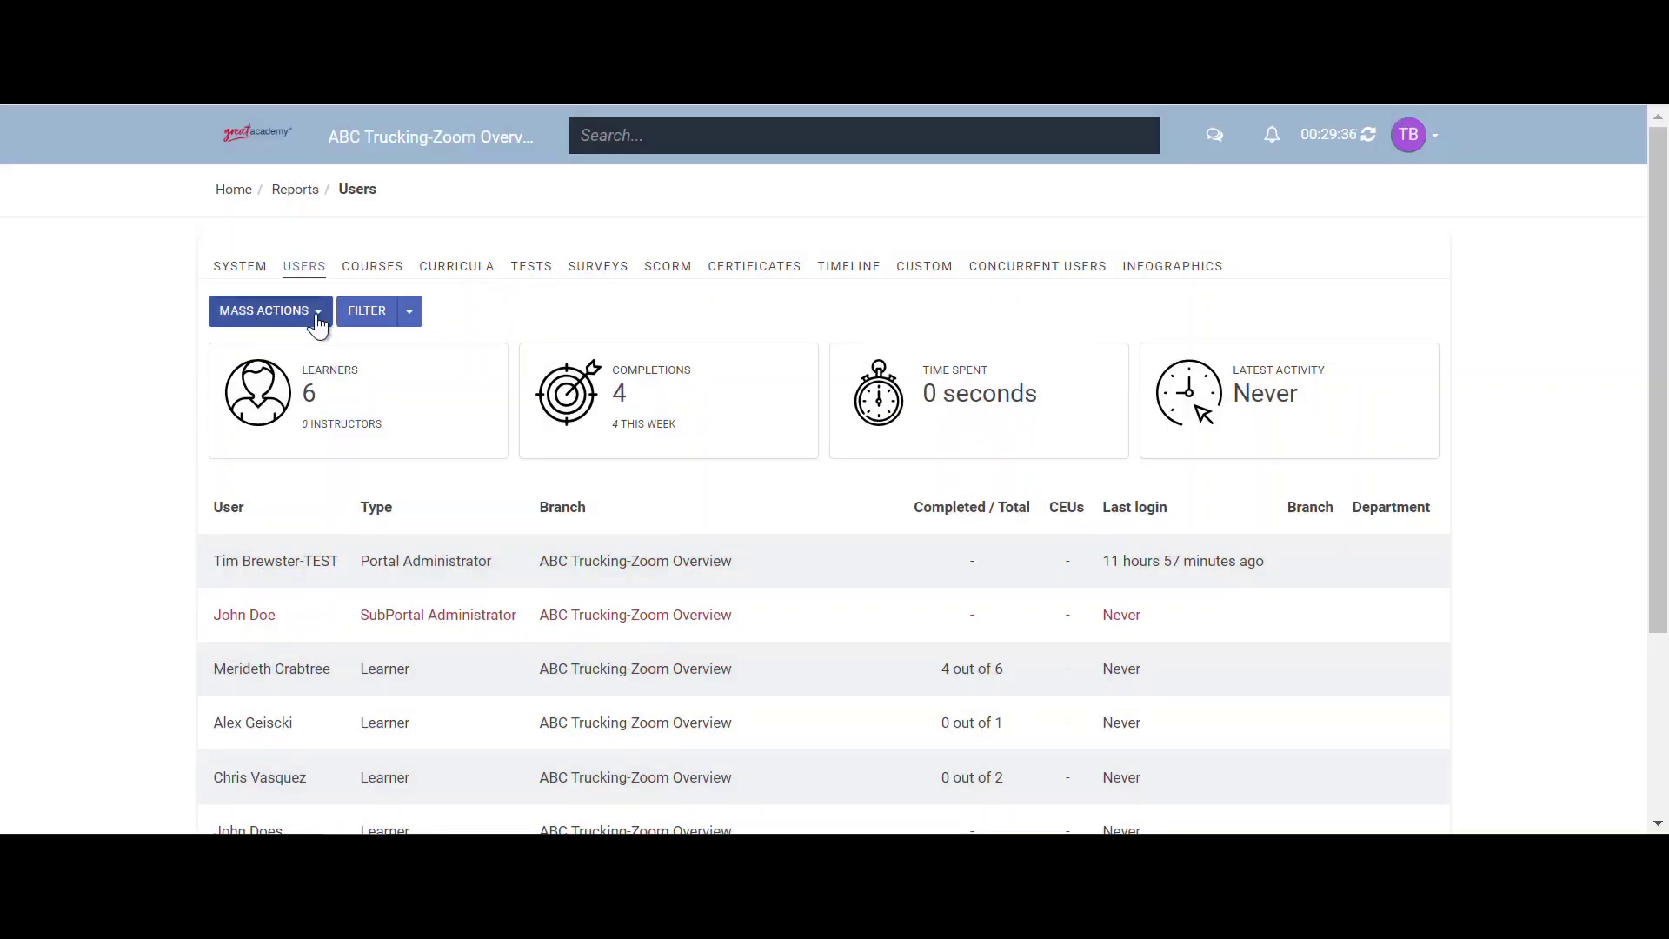
{"action": "left_click", "coordinate": [318, 322]}
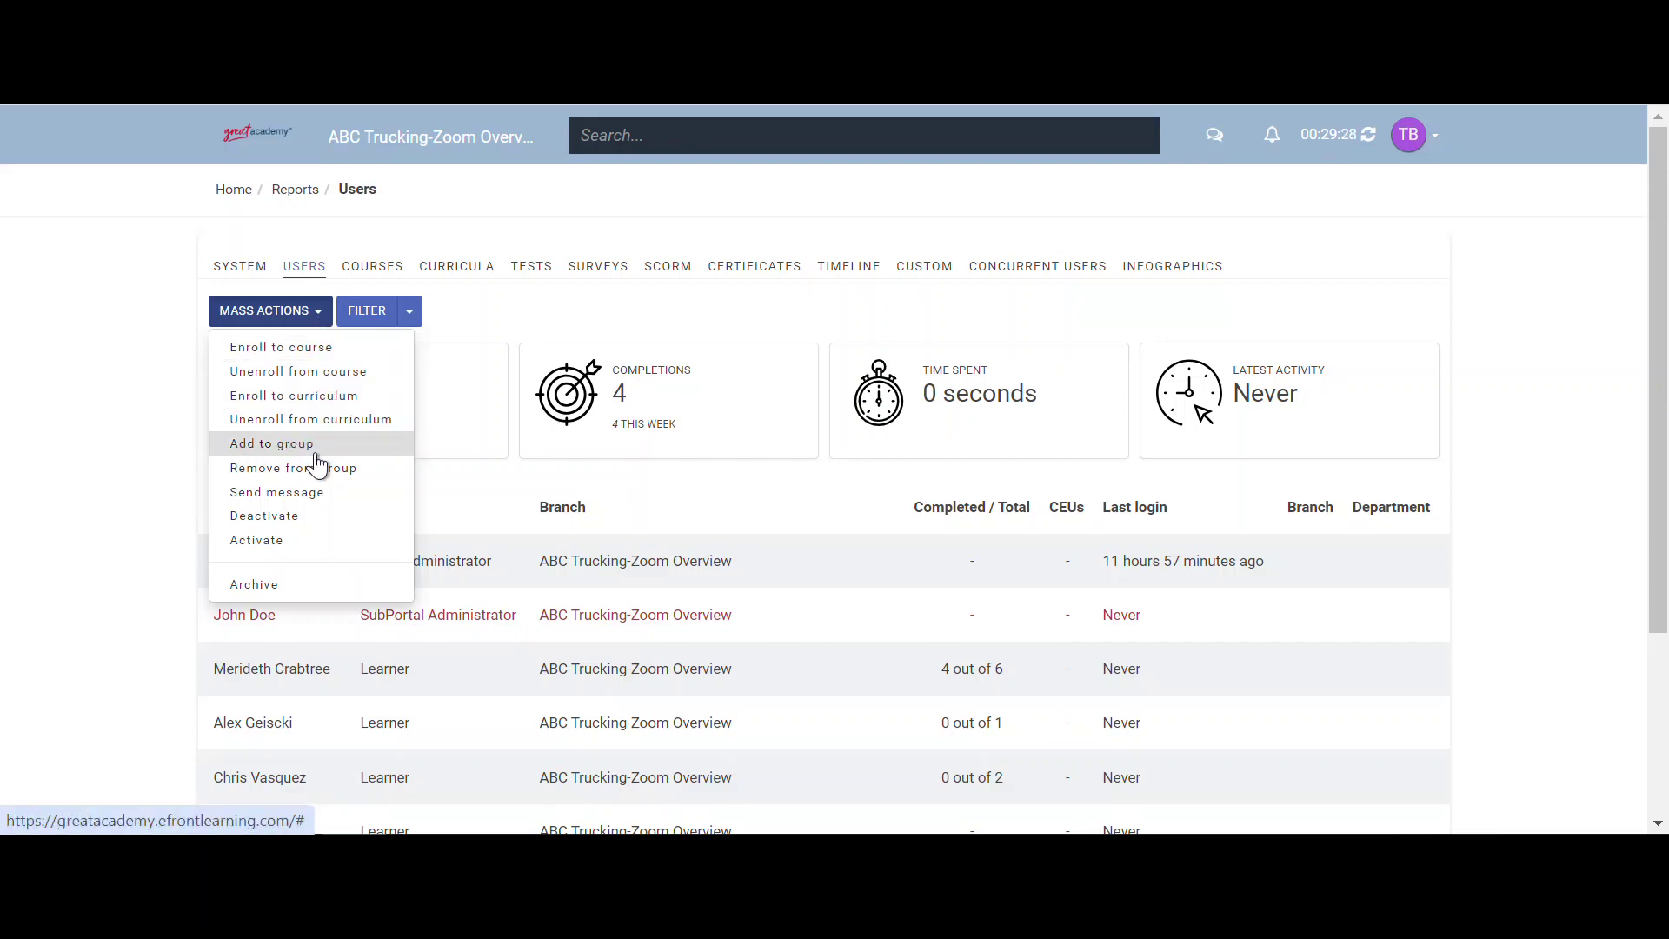
{"action": "left_click", "coordinate": [472, 313]}
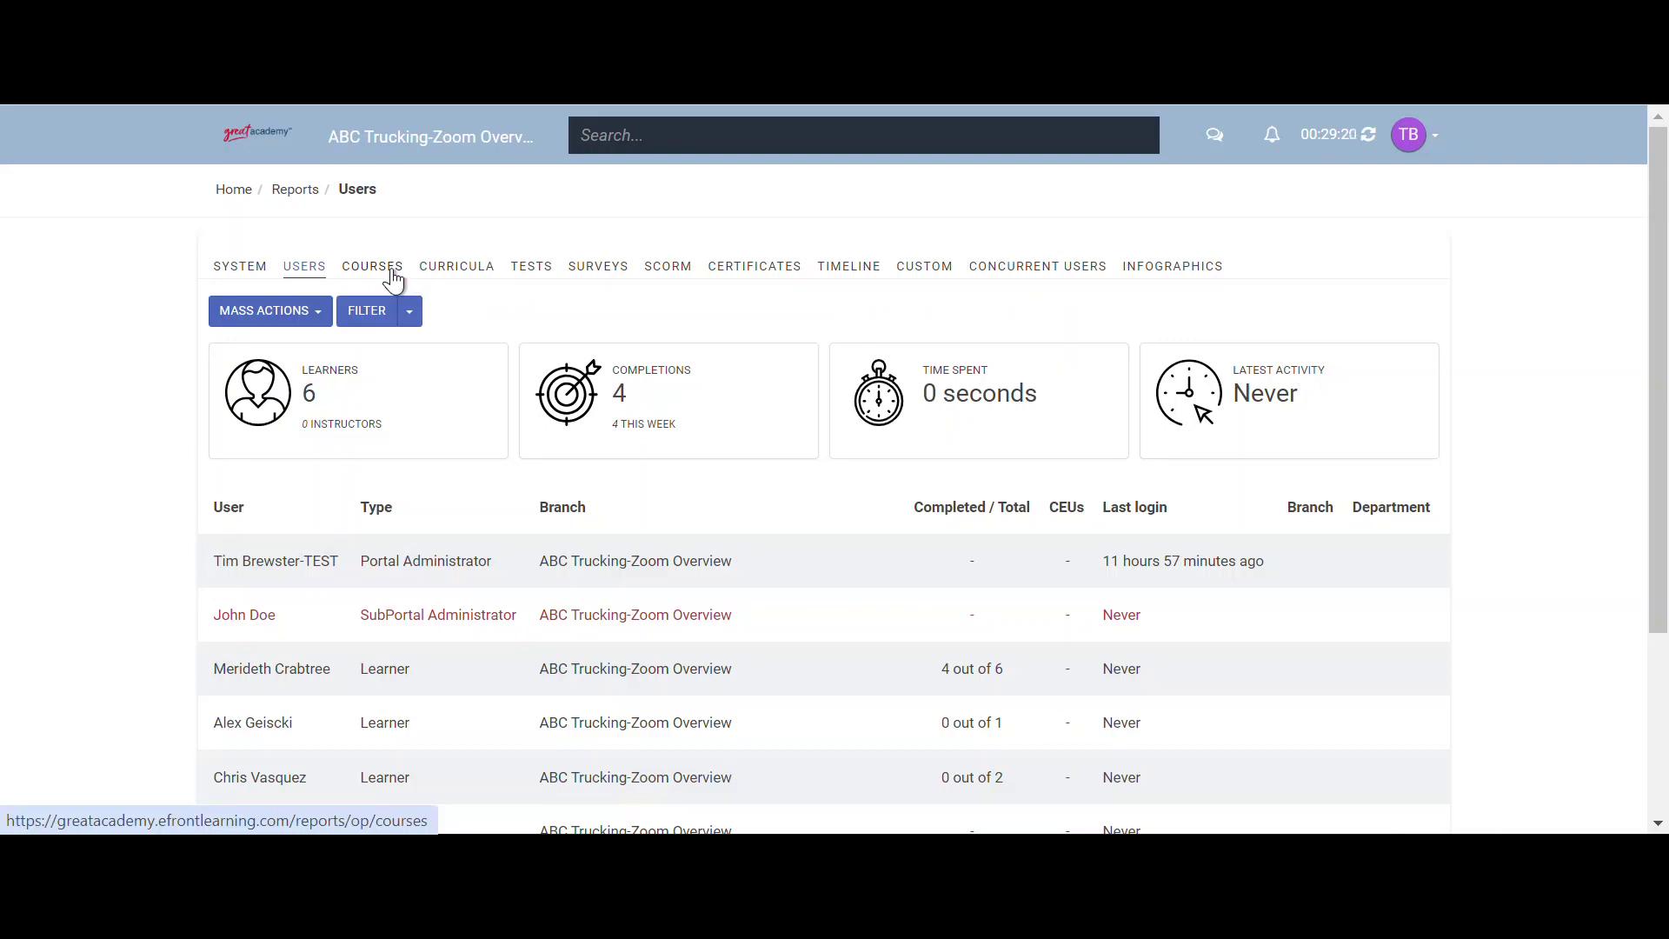
- Switch to the Courses report listing 25 courses and look over its Mass Actions
{"action": "left_click", "coordinate": [393, 278]}
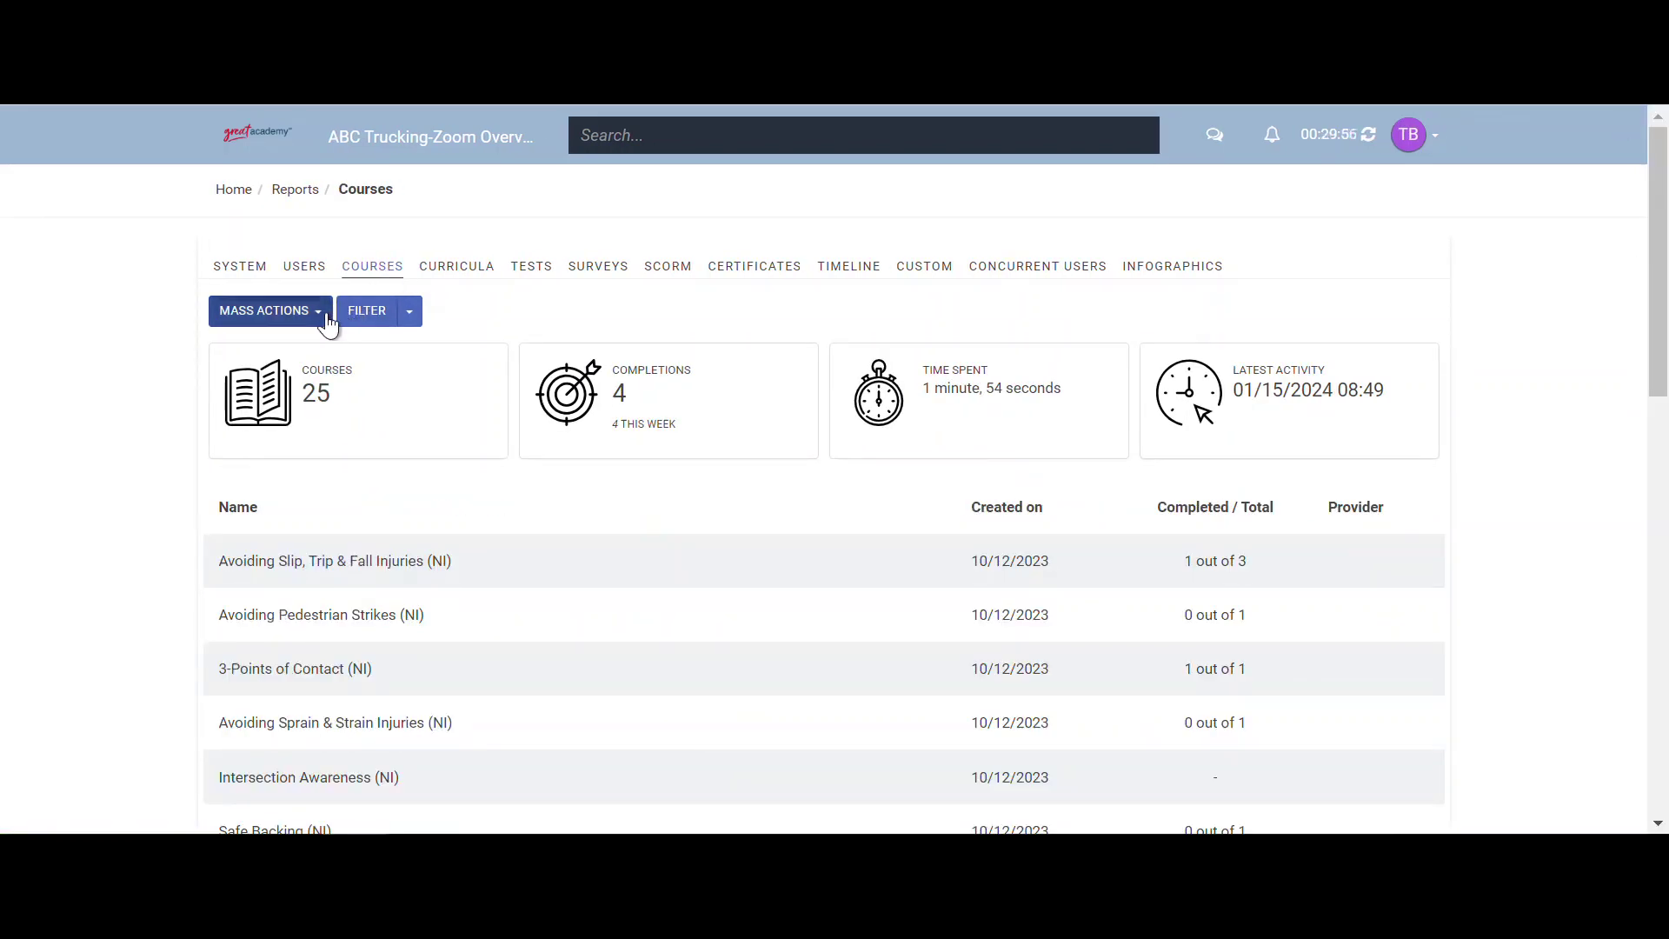
{"action": "left_click", "coordinate": [328, 324]}
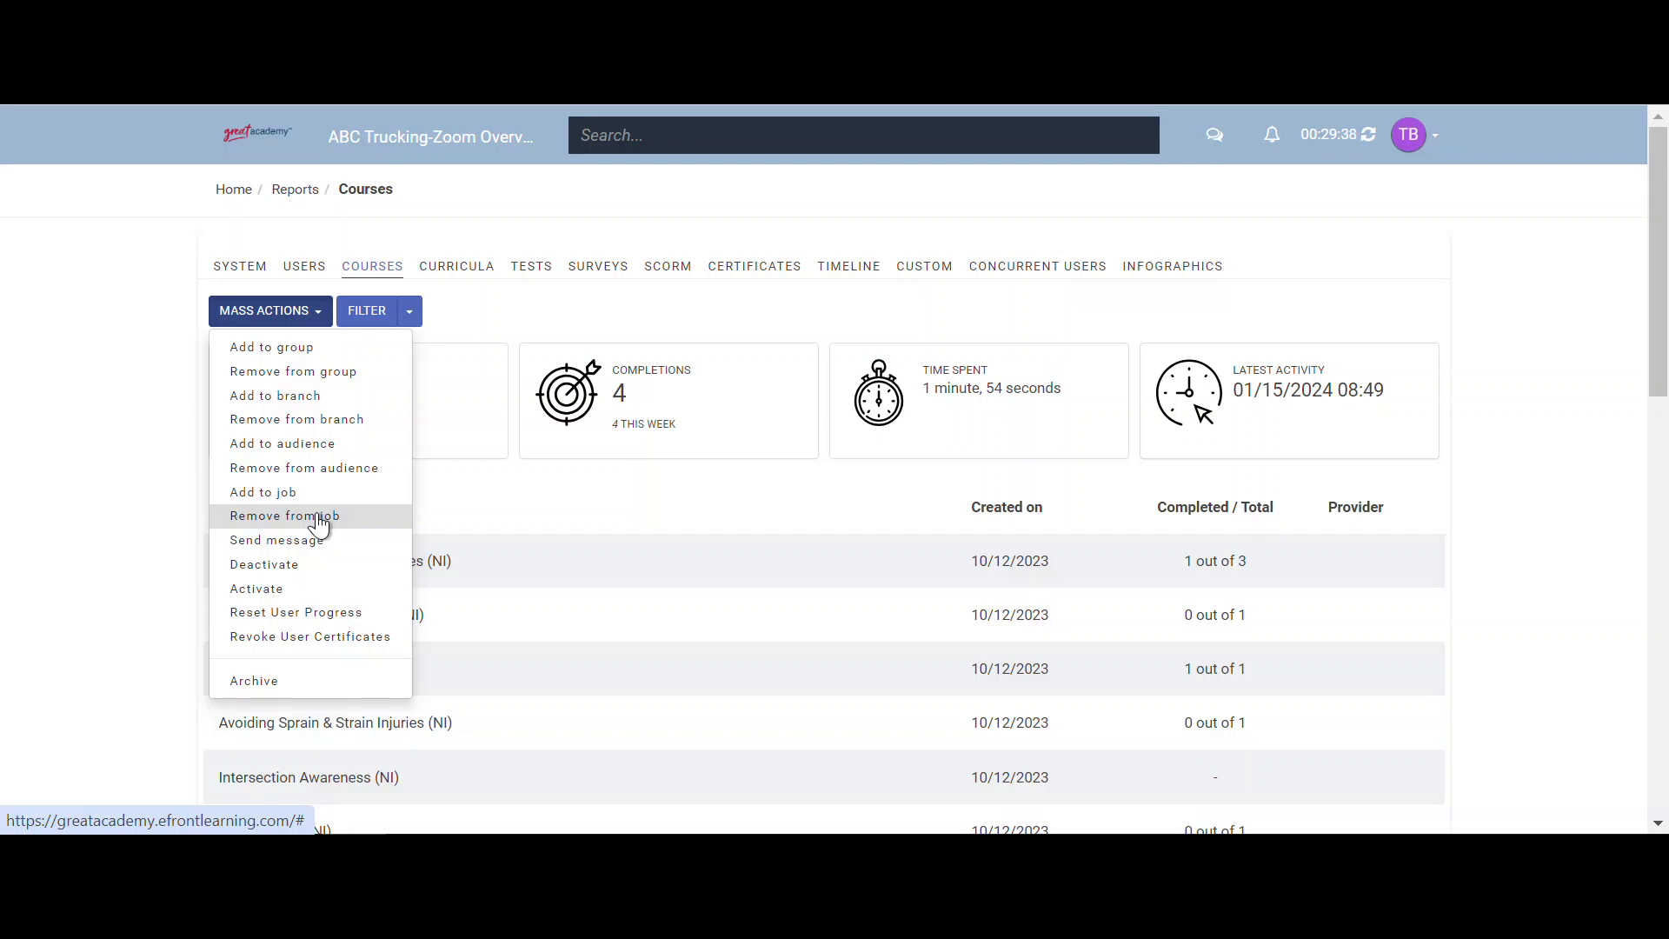
{"action": "left_click", "coordinate": [91, 456]}
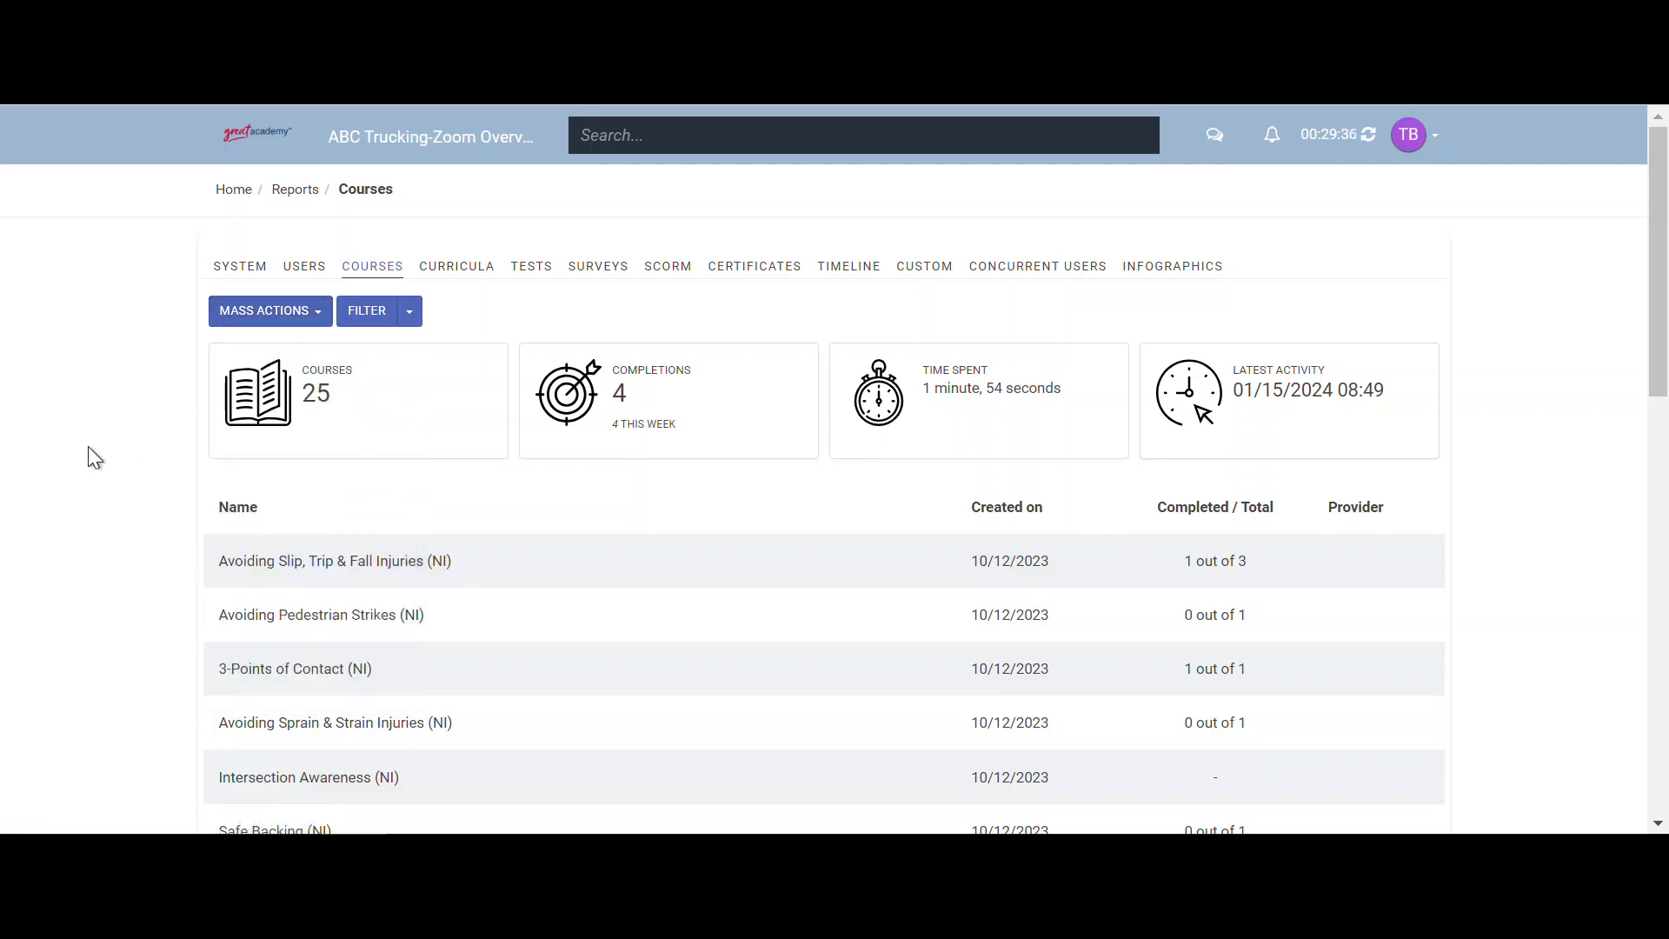
- Open the Courses list from Home and review the (NI) courses like Space Management and Avoiding Slip
{"action": "left_click", "coordinate": [231, 193]}
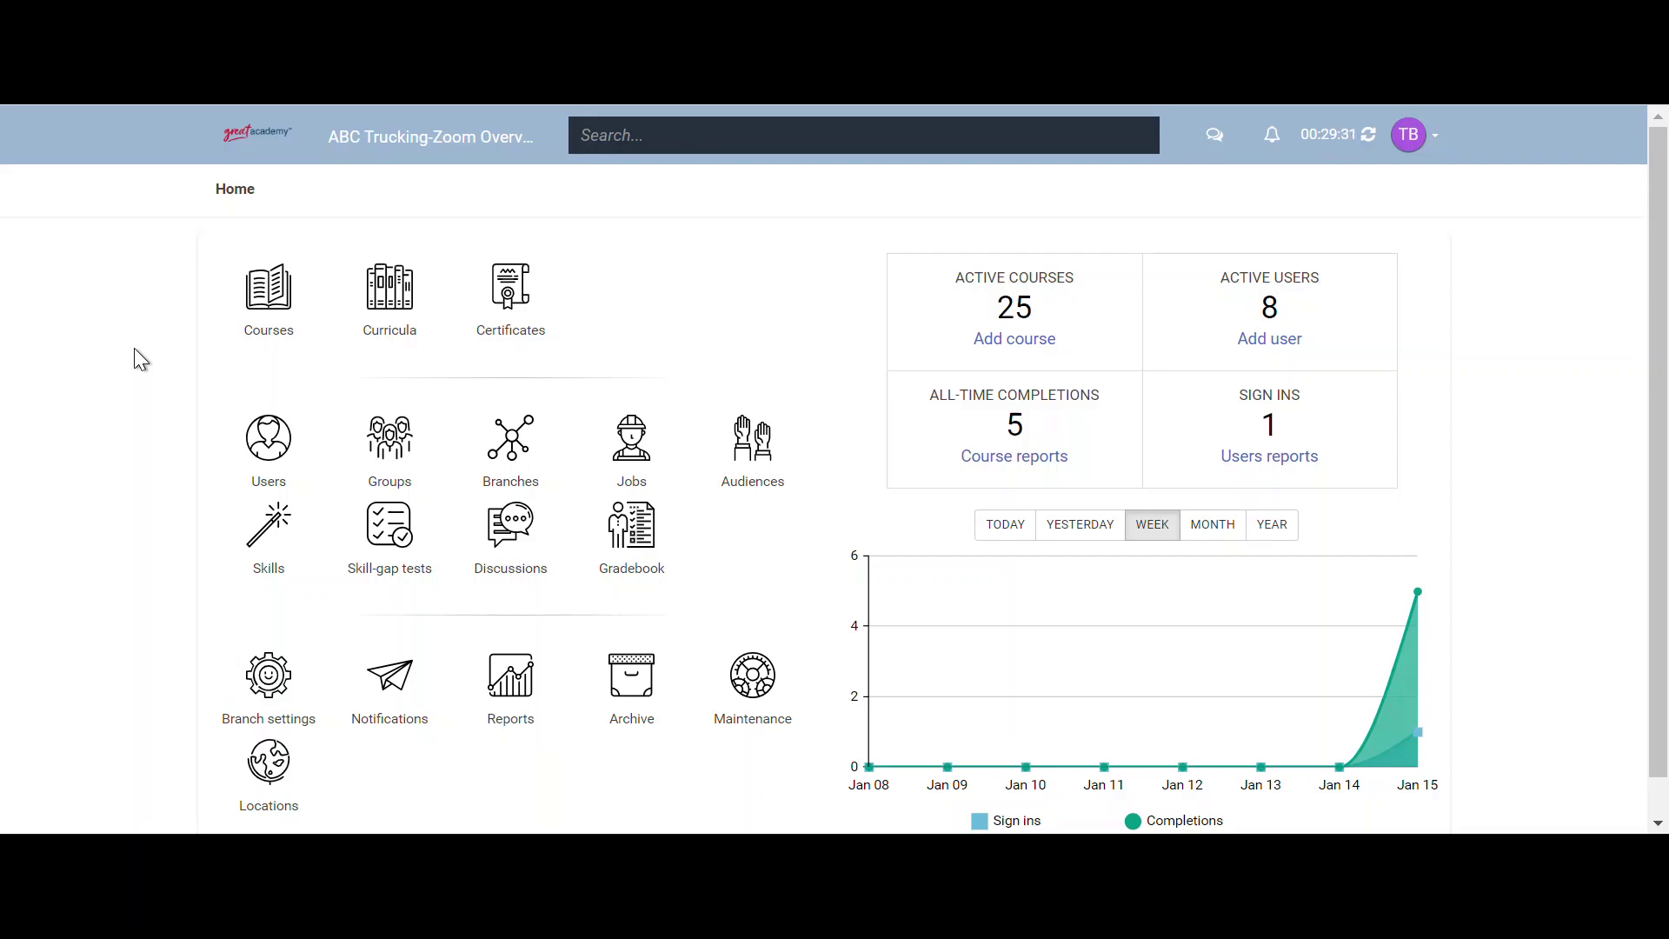
{"action": "left_click", "coordinate": [251, 285]}
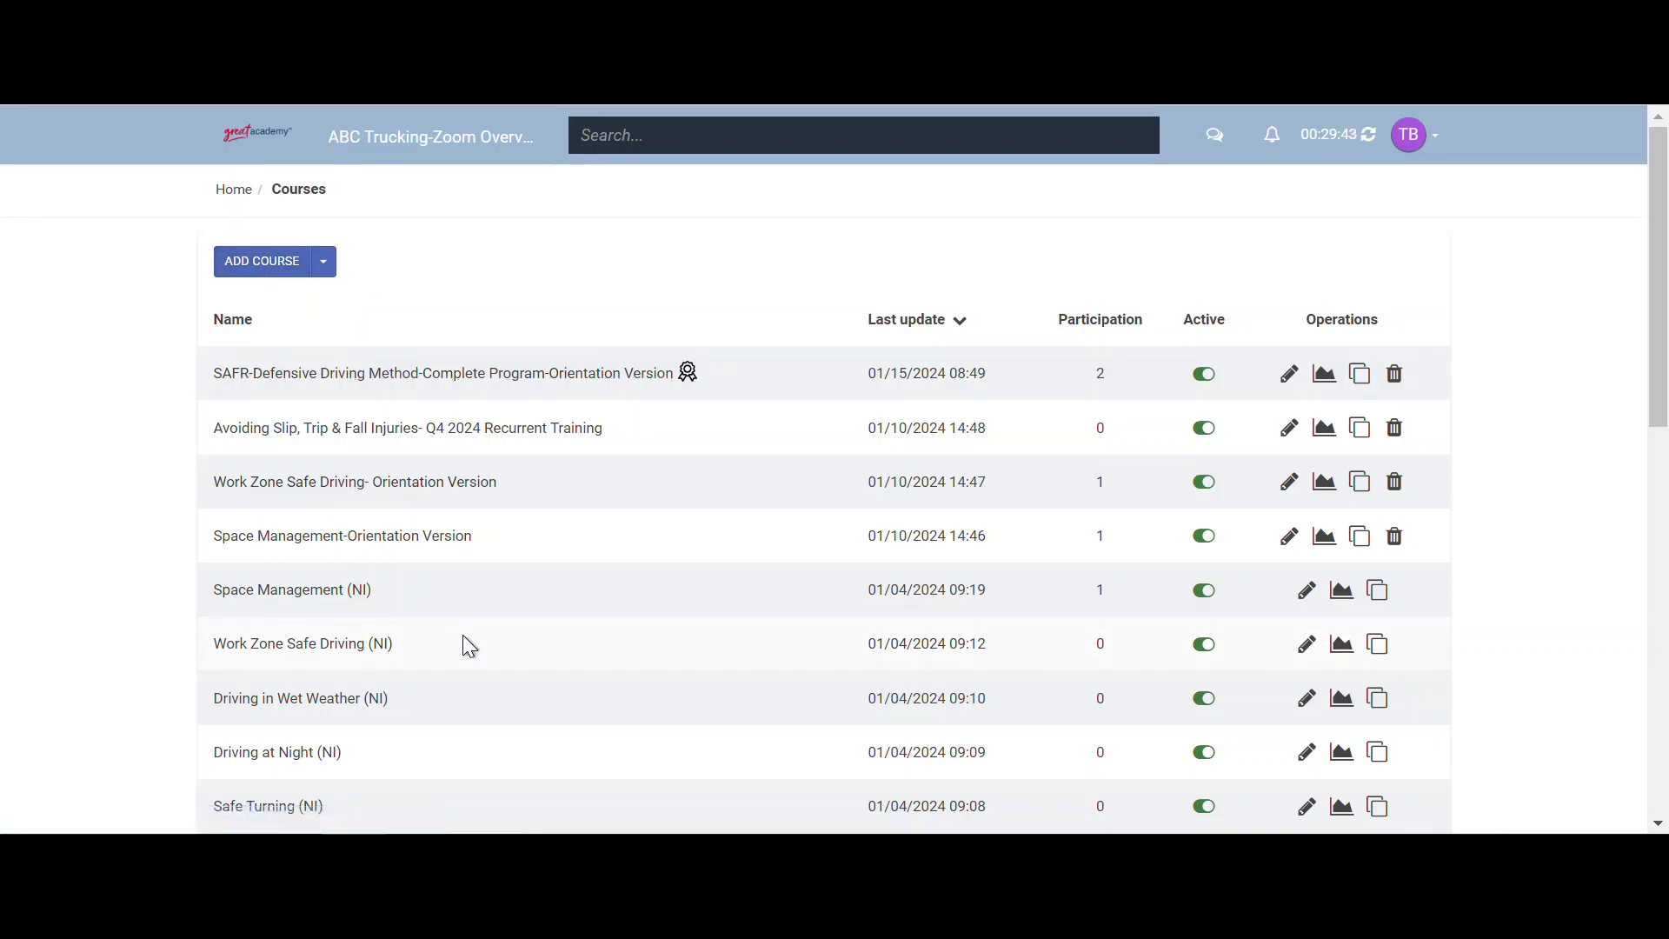
{"action": "scroll", "coordinate": [462, 635], "scroll_direction": "down", "scroll_amount": 1}
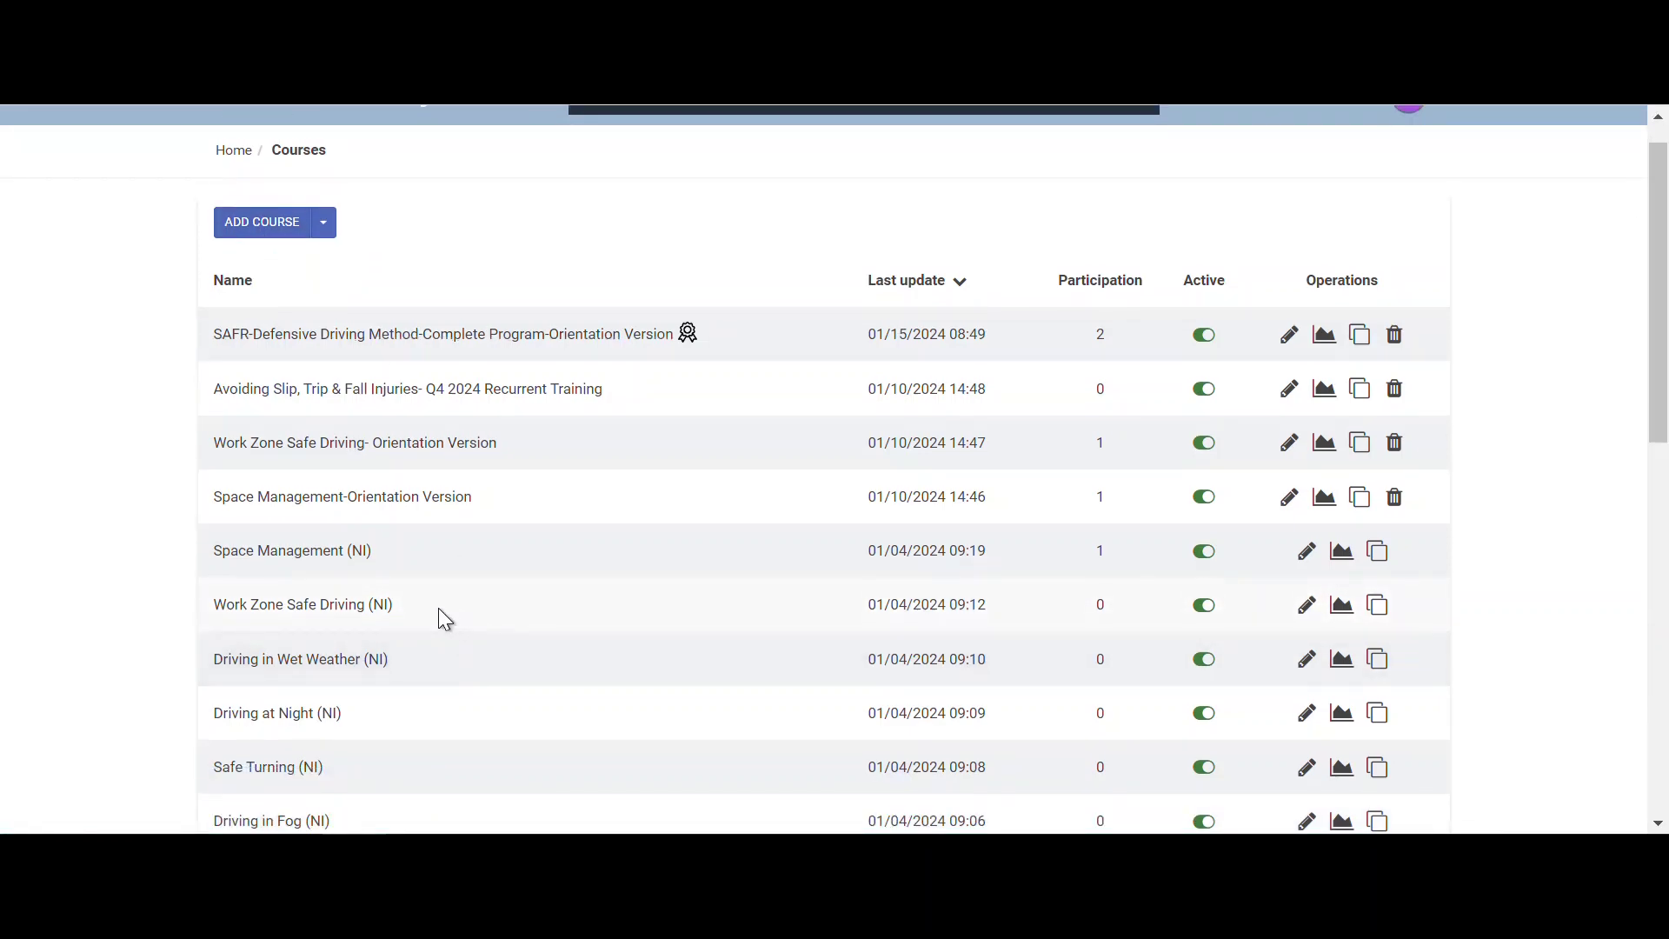
{"action": "left_click_drag", "start_coordinate": [380, 548], "coordinate": [348, 563]}
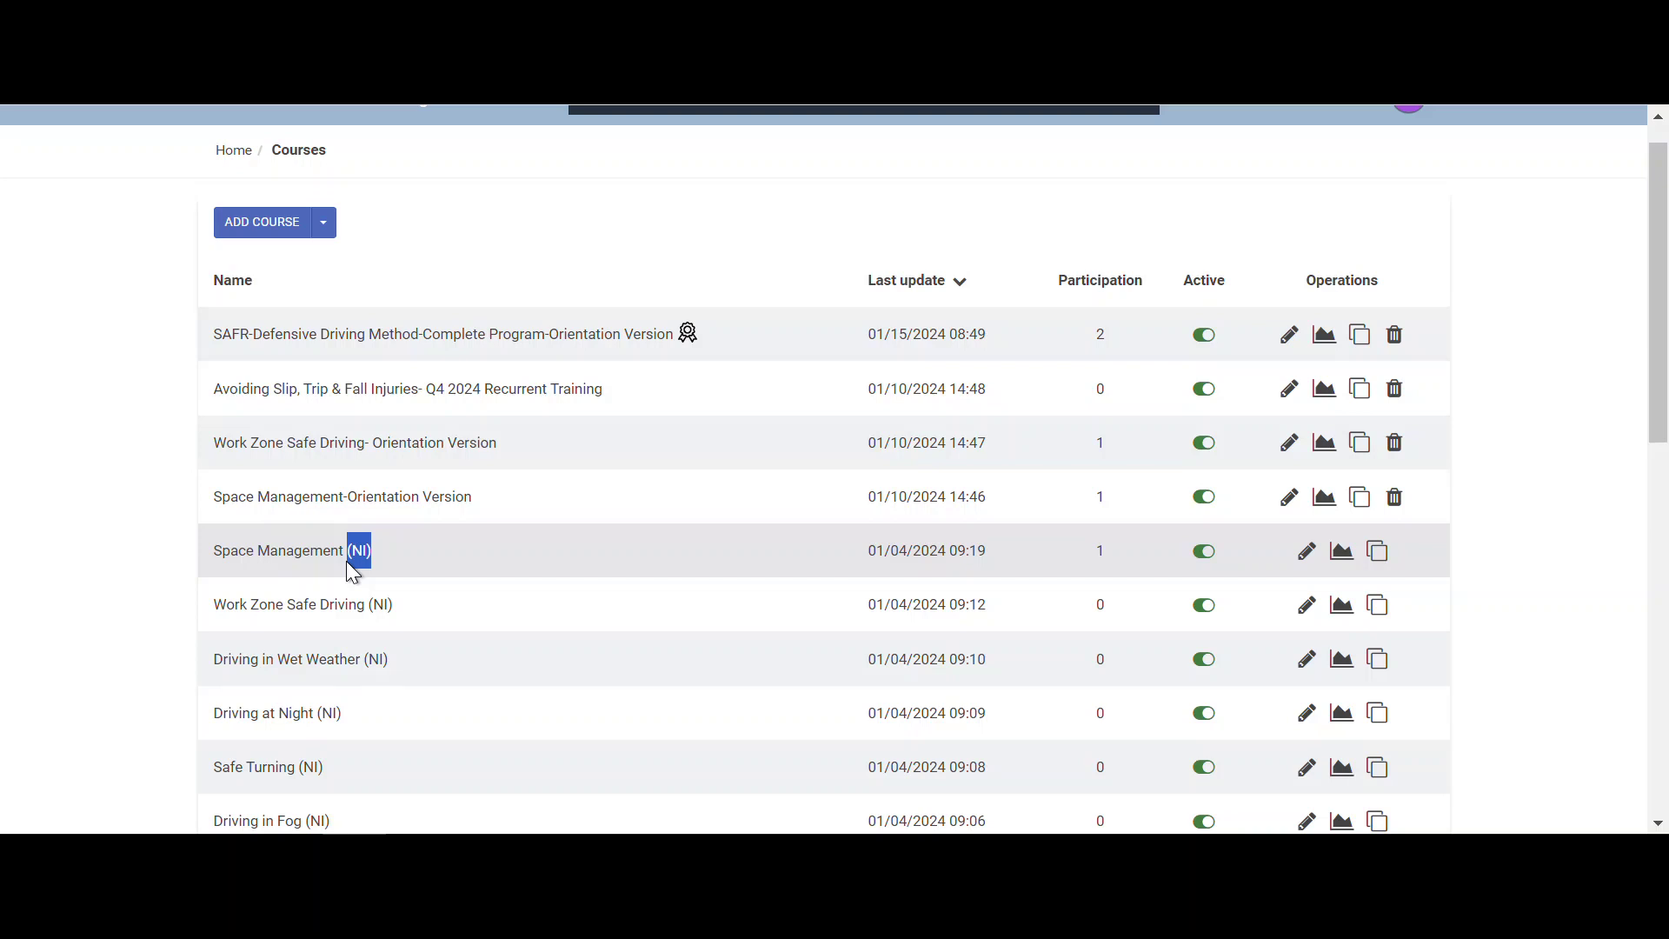
{"action": "left_click", "coordinate": [49, 482]}
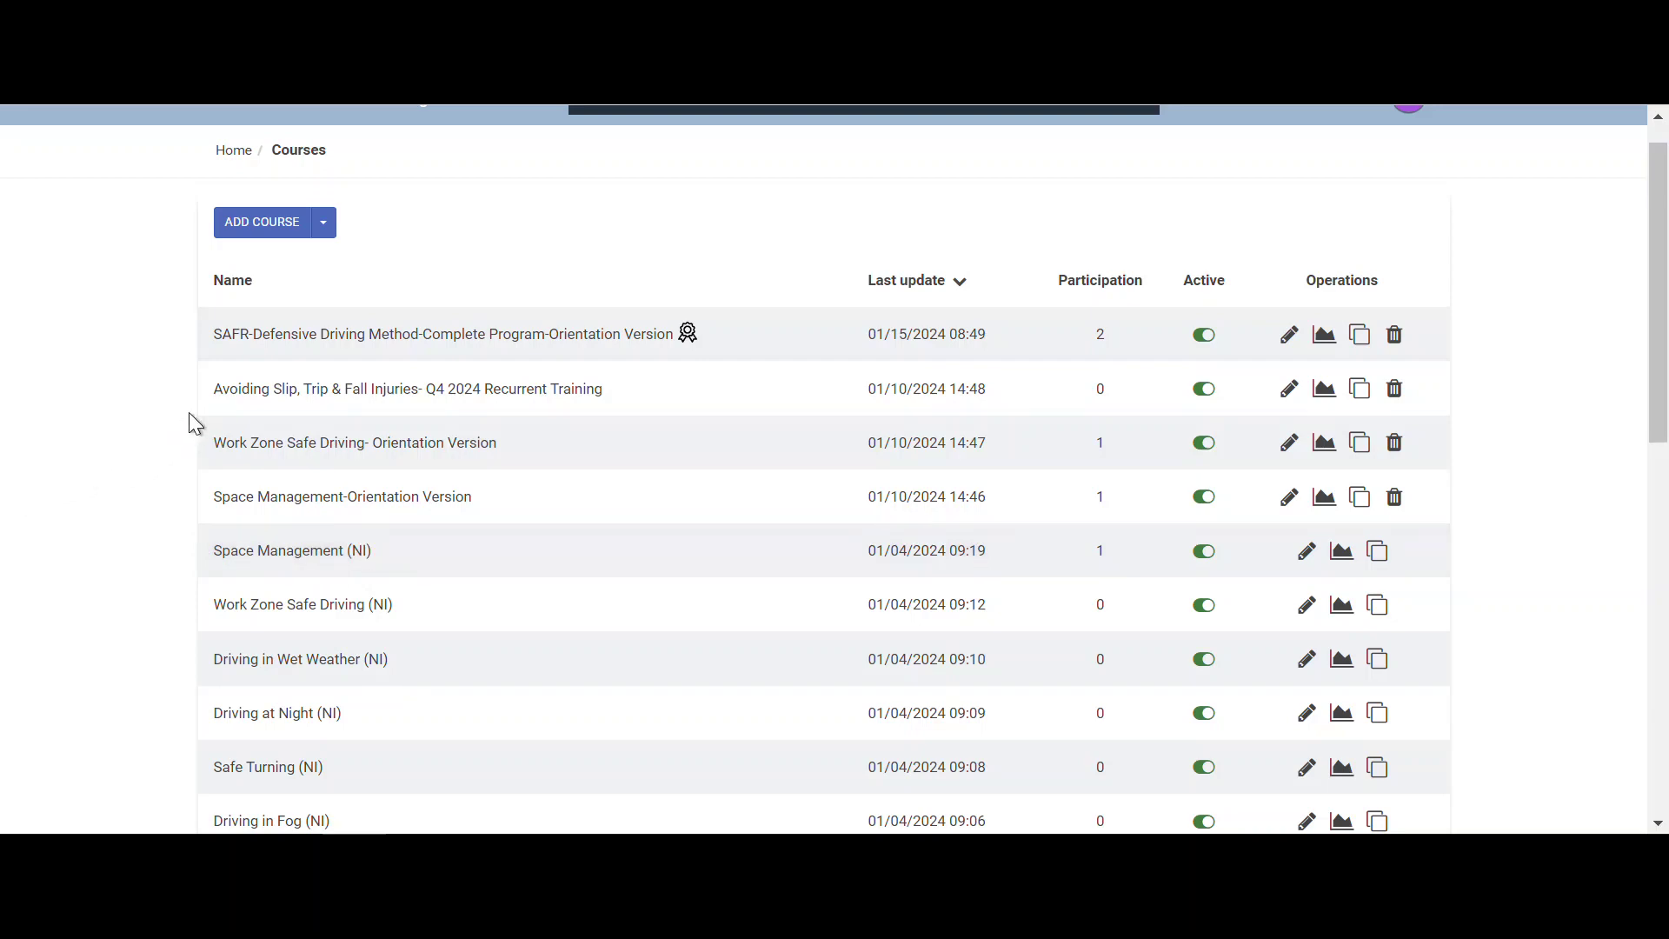
{"action": "scroll", "coordinate": [181, 440], "scroll_direction": "down", "scroll_amount": 10}
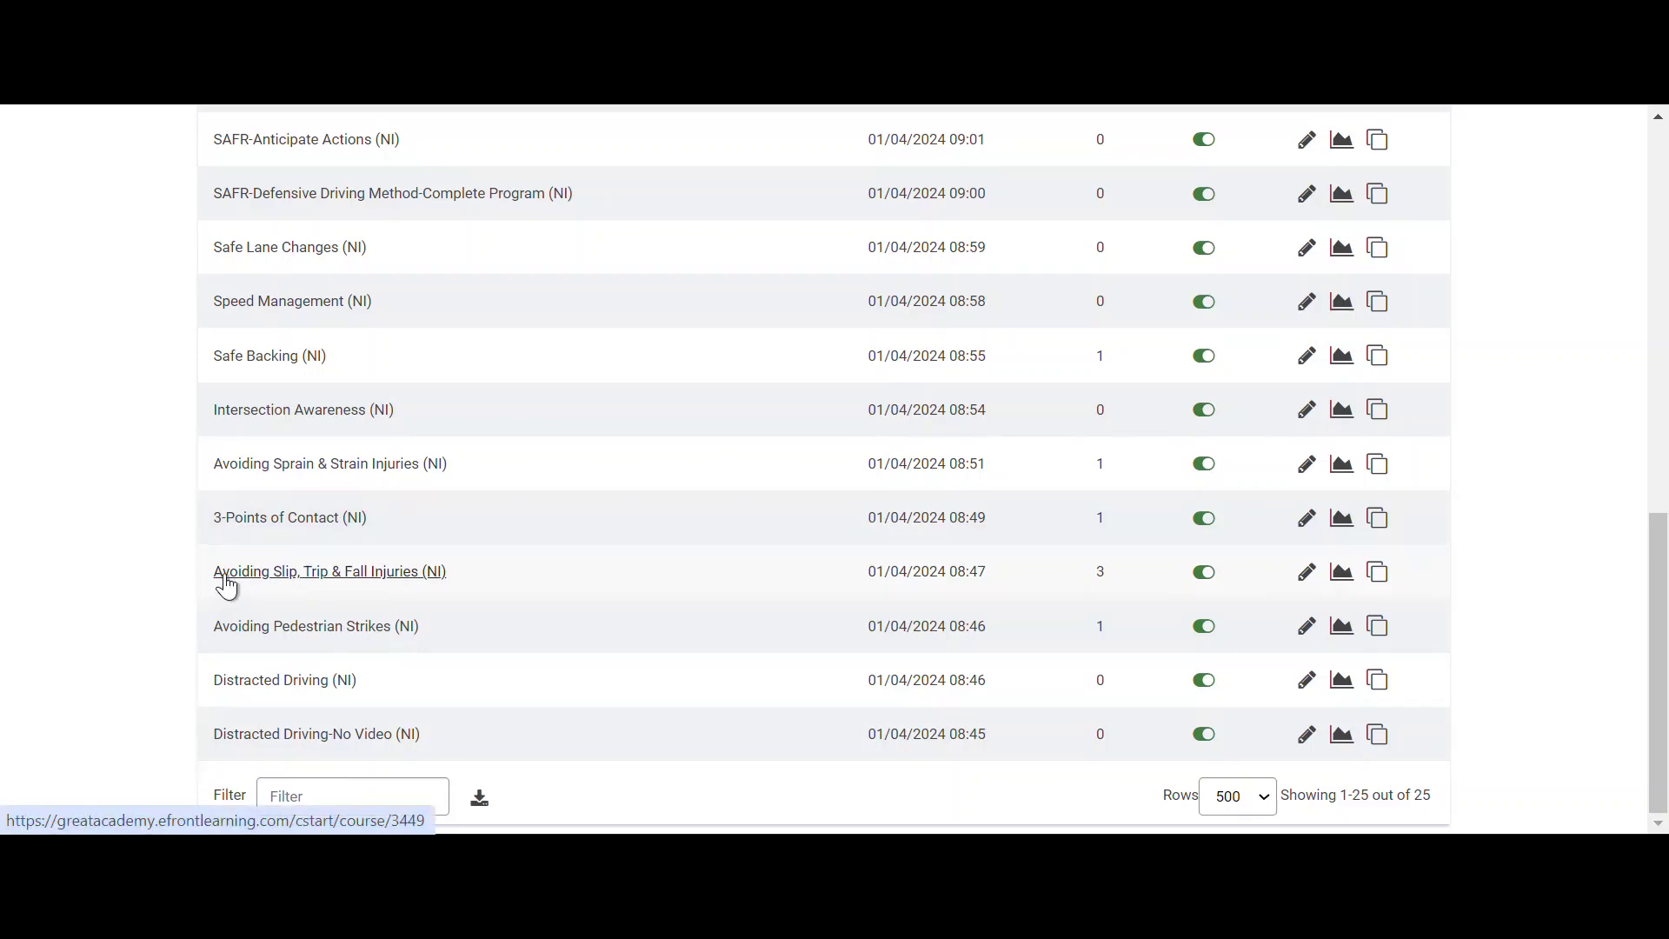
{"action": "left_click_drag", "start_coordinate": [485, 566], "coordinate": [424, 577]}
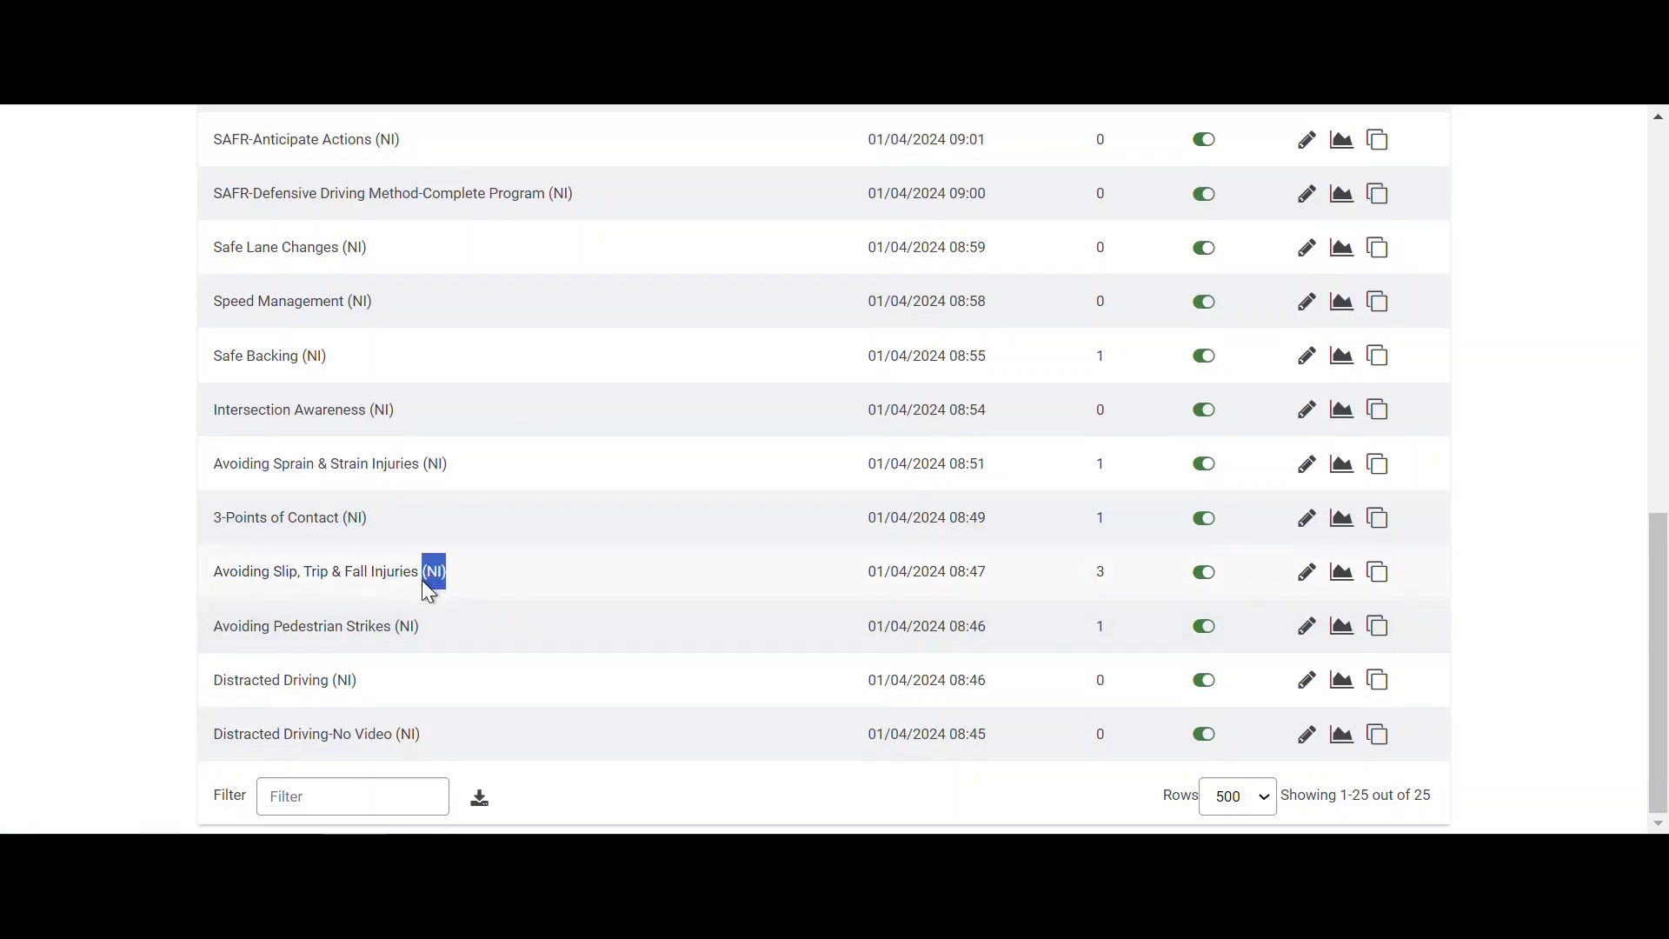
{"action": "scroll", "coordinate": [457, 608], "scroll_direction": "up", "scroll_amount": 10}
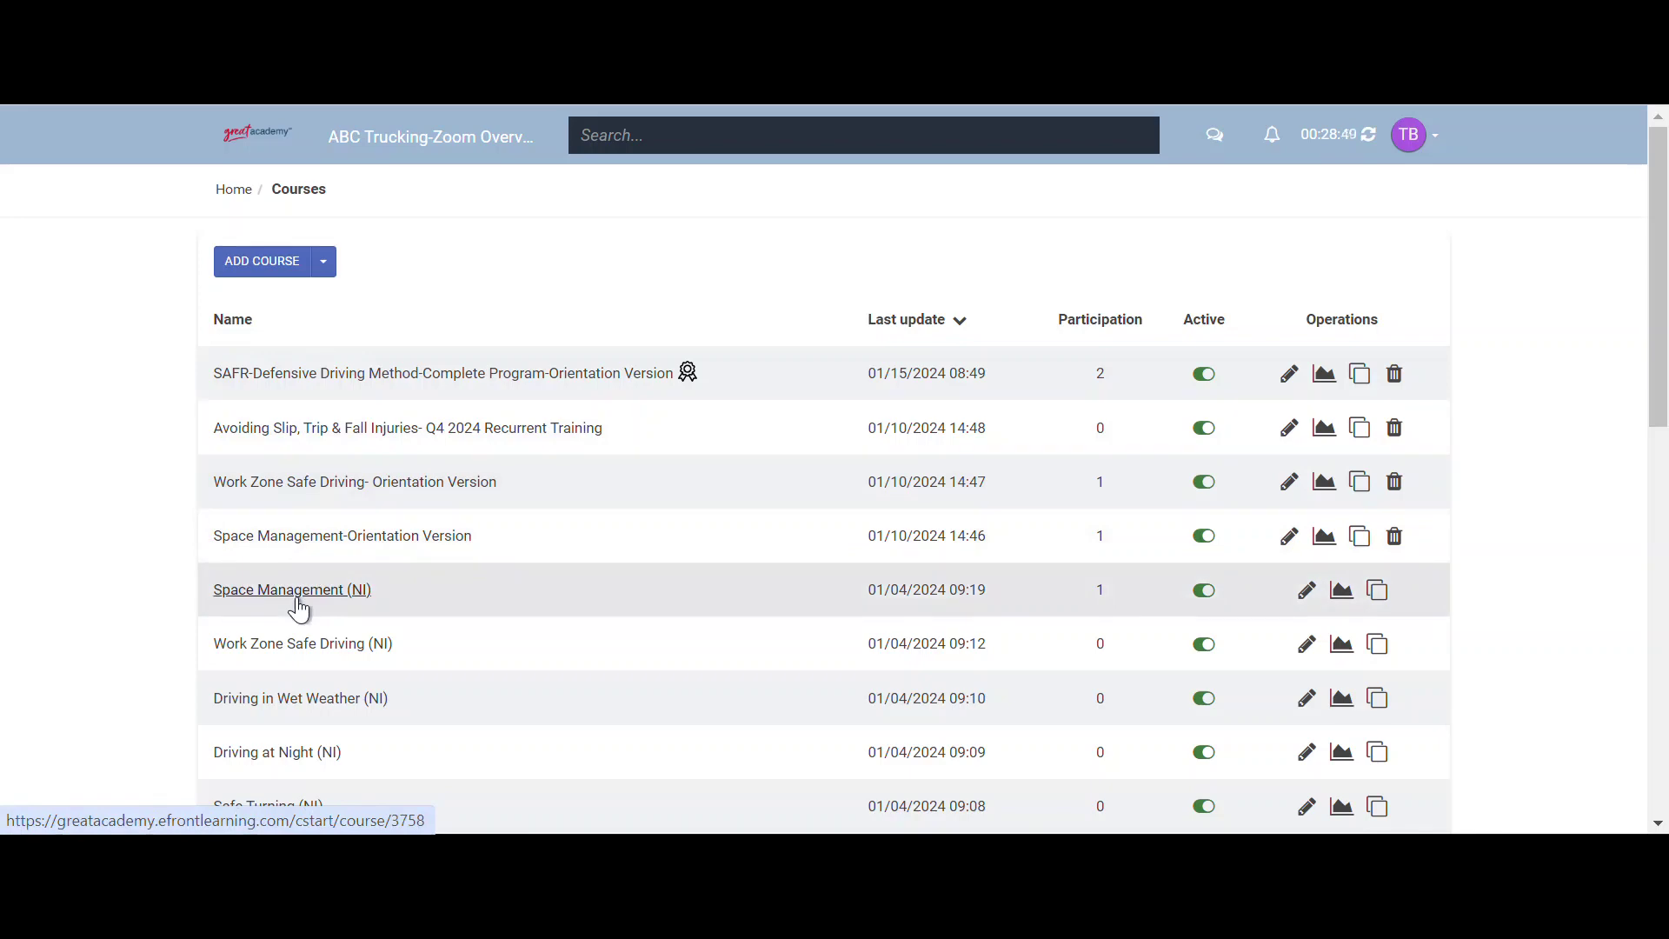
- Clone Space Management (NI) and remove the '(NI) (7)' ending from the copy's name
{"action": "left_click", "coordinate": [1377, 595]}
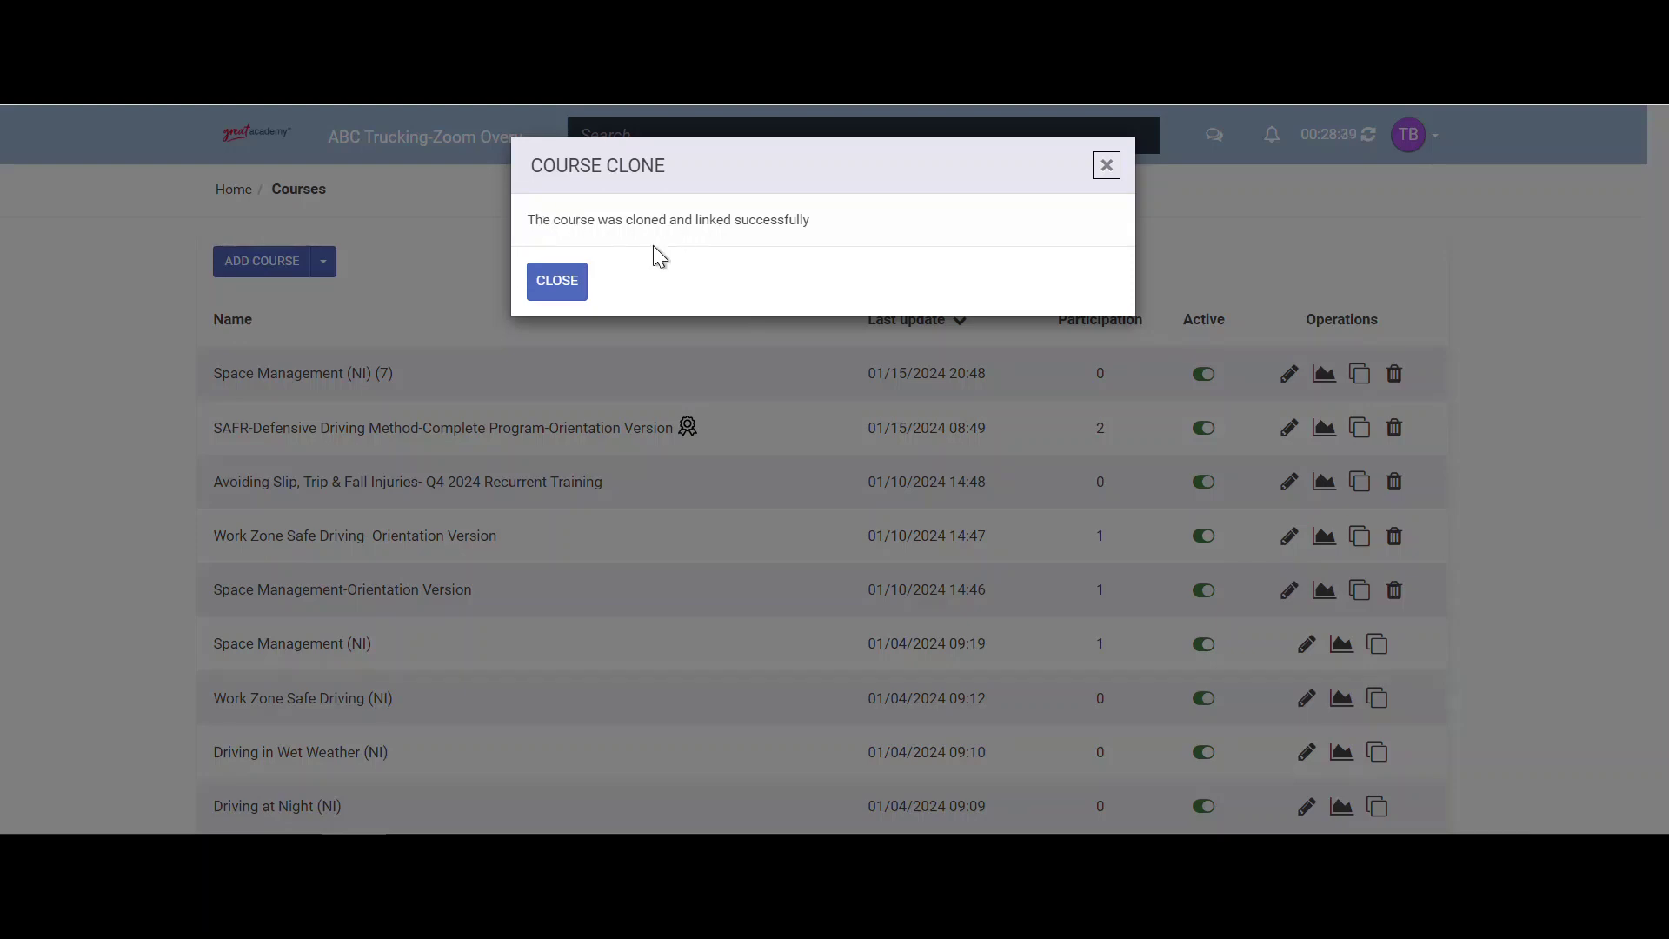
{"action": "left_click", "coordinate": [575, 286]}
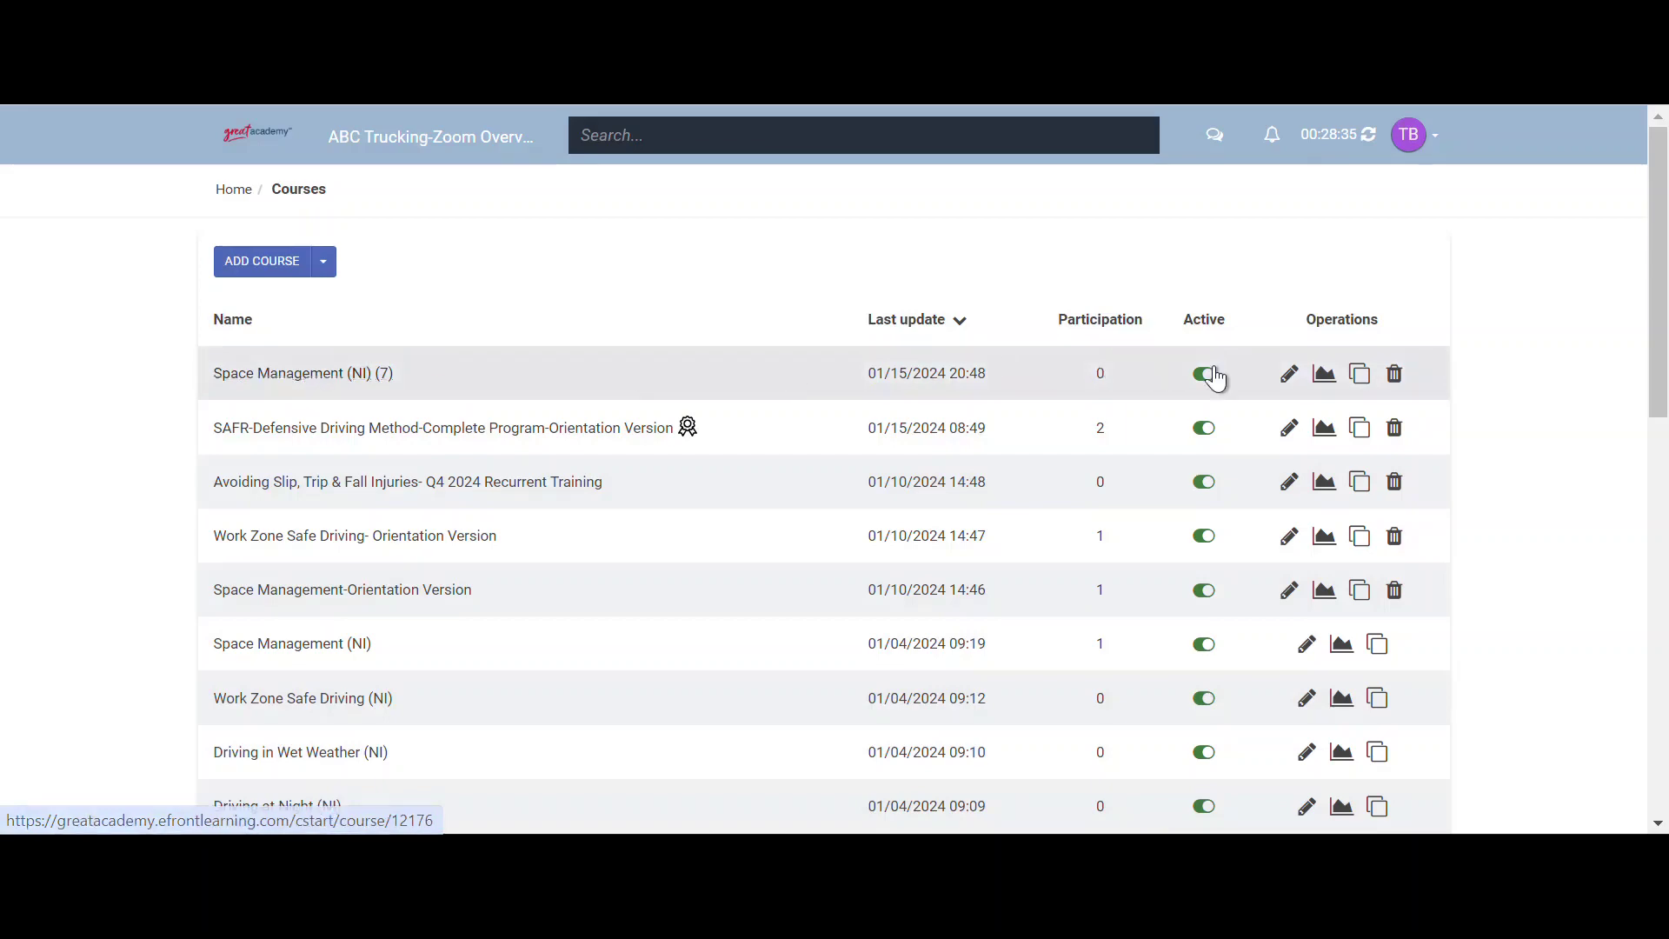
{"action": "left_click", "coordinate": [1286, 379]}
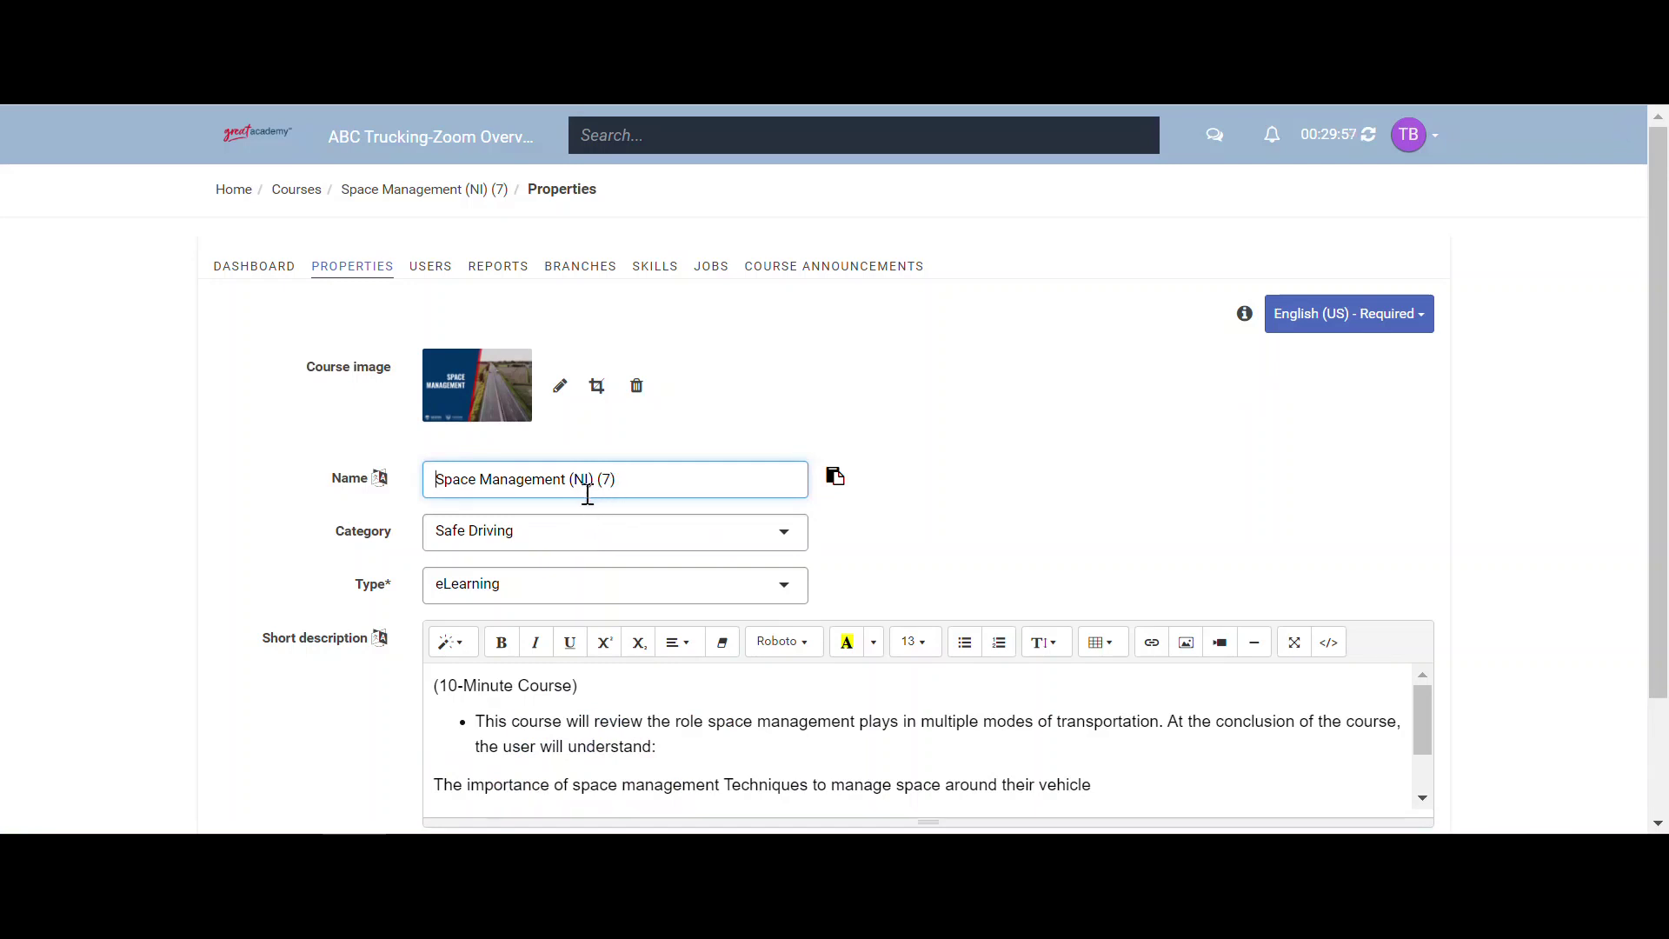
{"action": "left_click_drag", "start_coordinate": [441, 486], "coordinate": [574, 485]}
{"action": "left_click", "coordinate": [611, 479]}
{"action": "key", "text": "BackSpace"}
- Name the copy 'Space Management-Q1 2024 Recurrent Training', save it and return to Courses
{"action": "type", "text": "-Q! 2024 RecurrentTraining"}
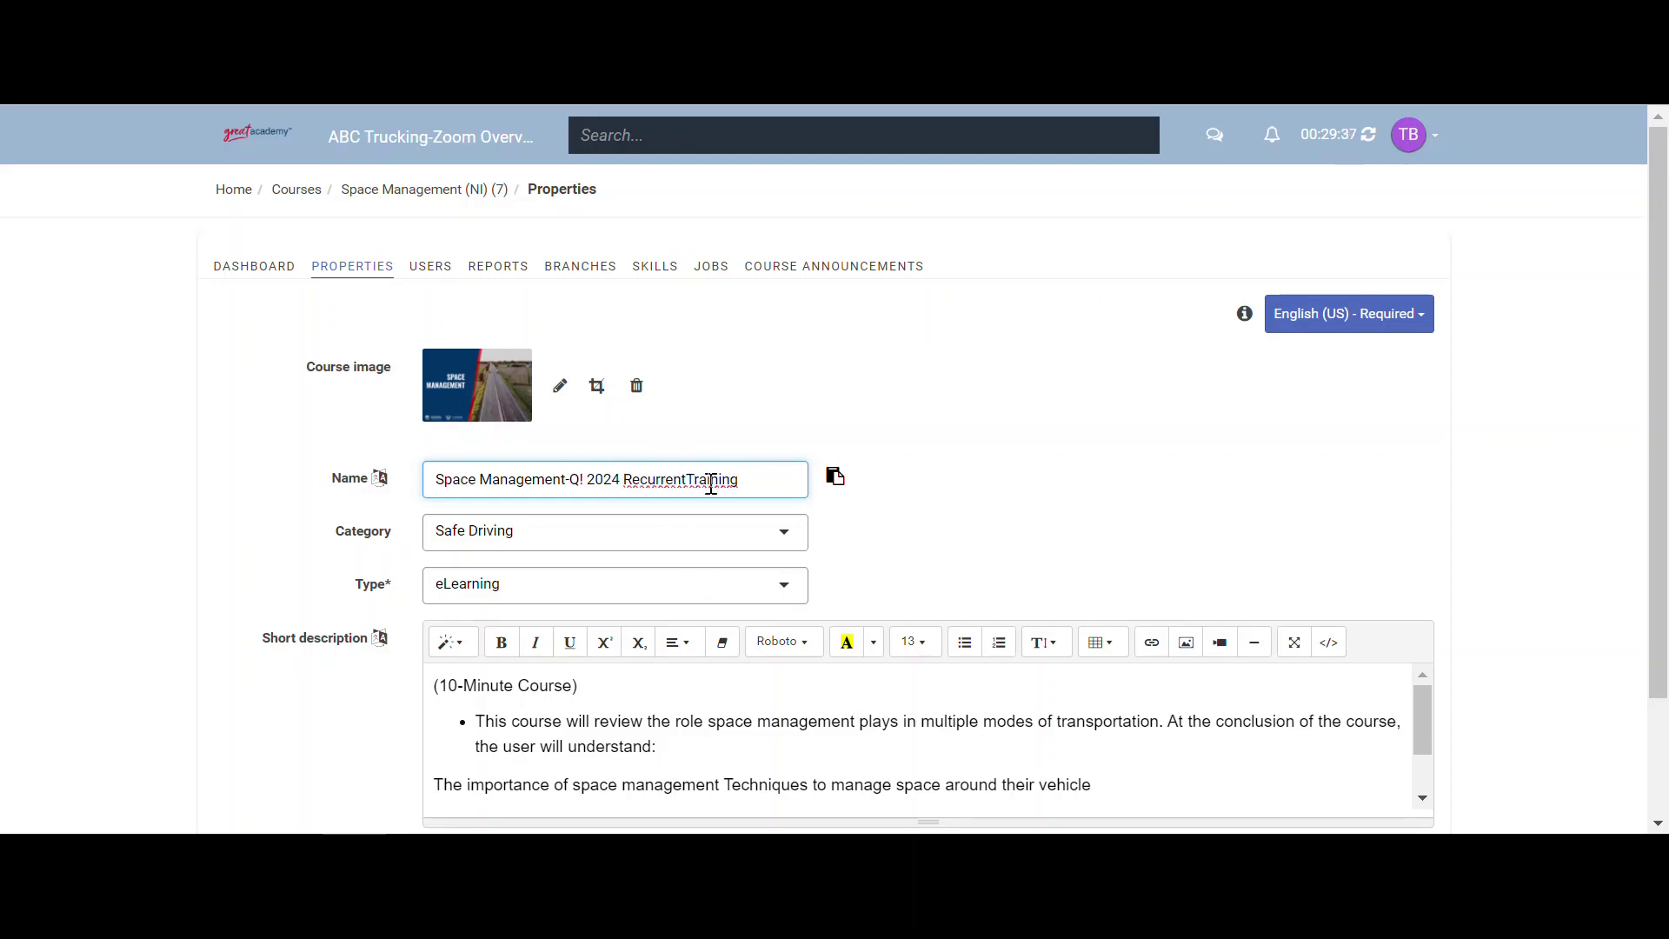
{"action": "left_click", "coordinate": [689, 479]}
{"action": "key", "text": "BackSpace"}
{"action": "type", "text": "1"}
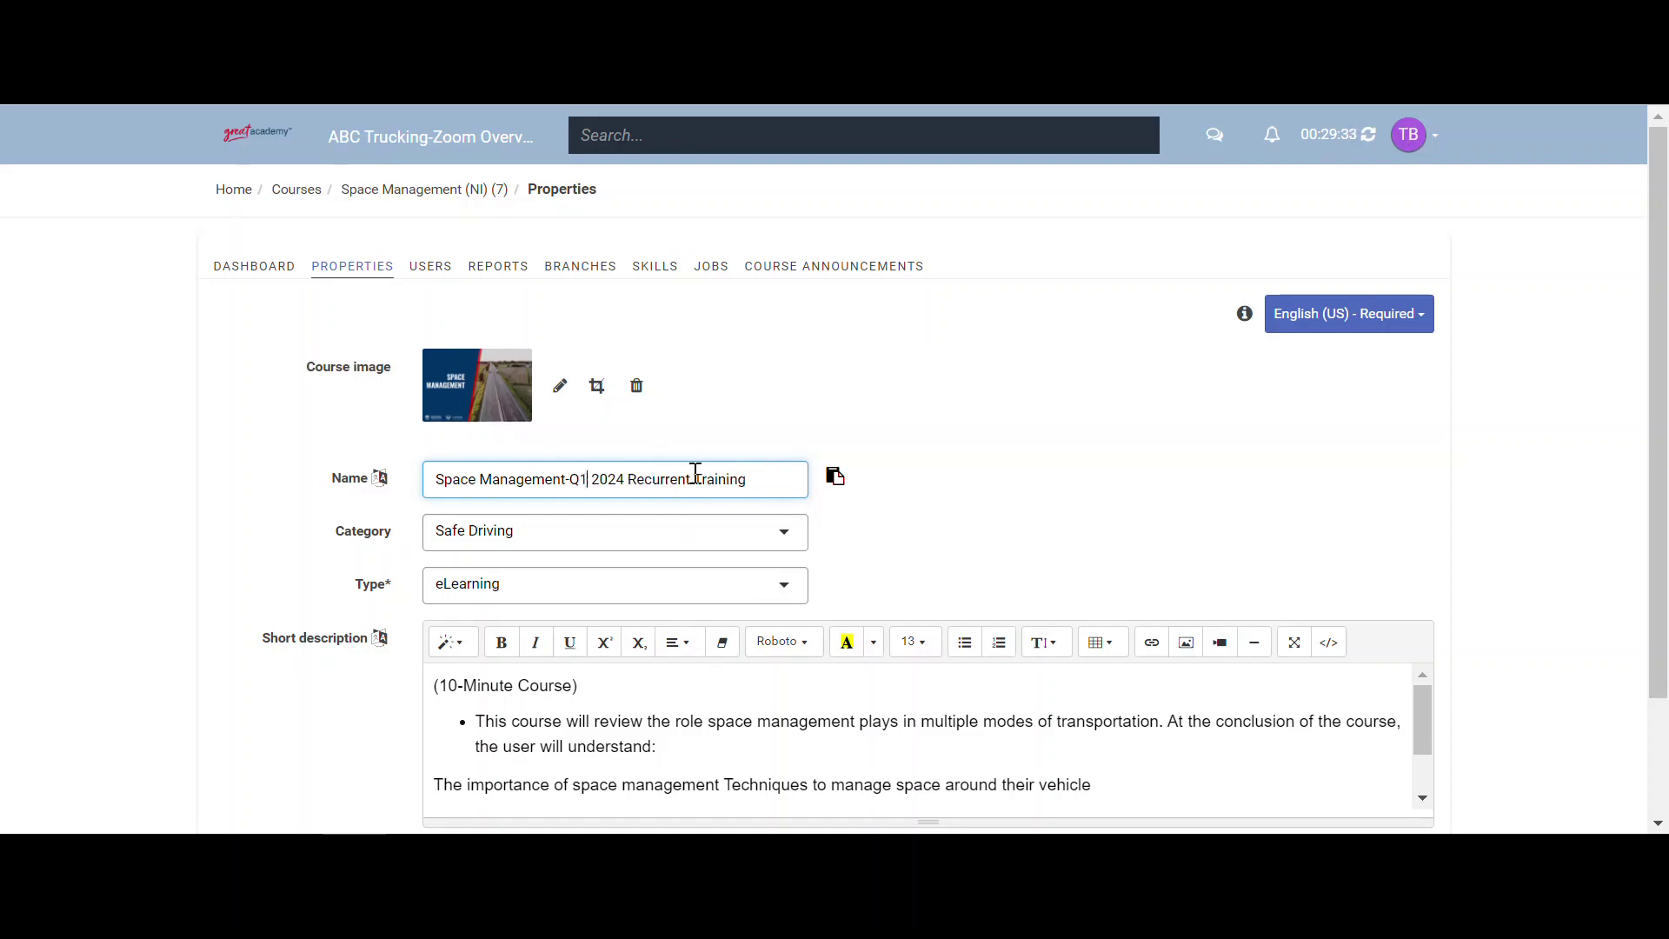
{"action": "scroll", "coordinate": [849, 522], "scroll_direction": "down", "scroll_amount": 2}
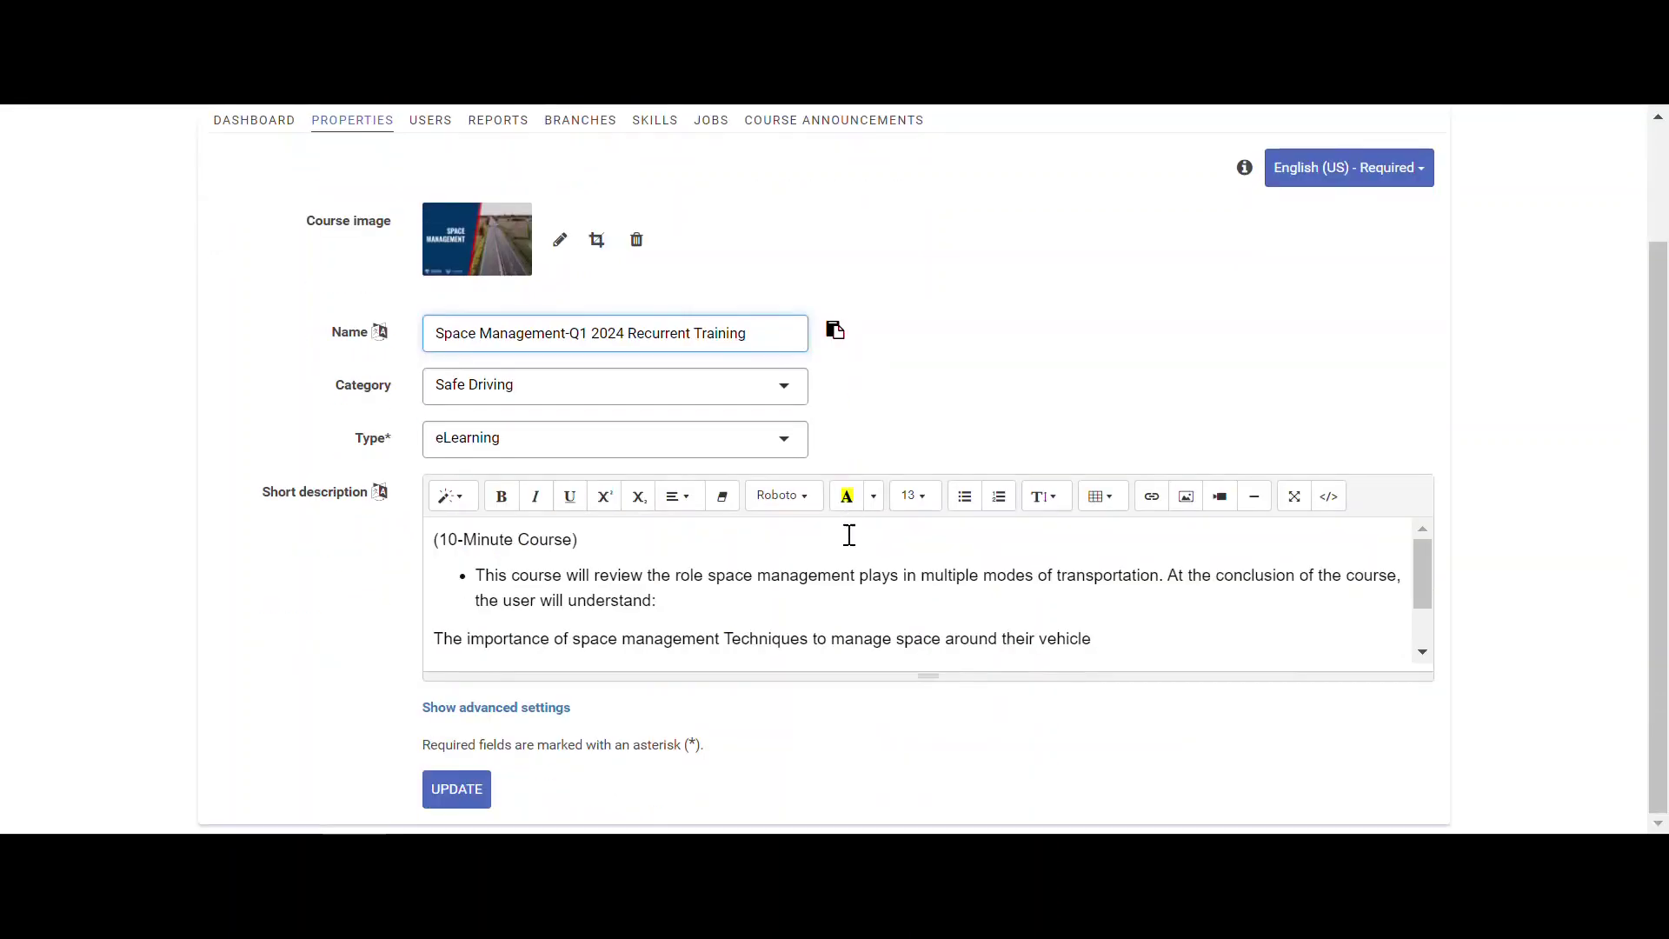
{"action": "left_click", "coordinate": [441, 791]}
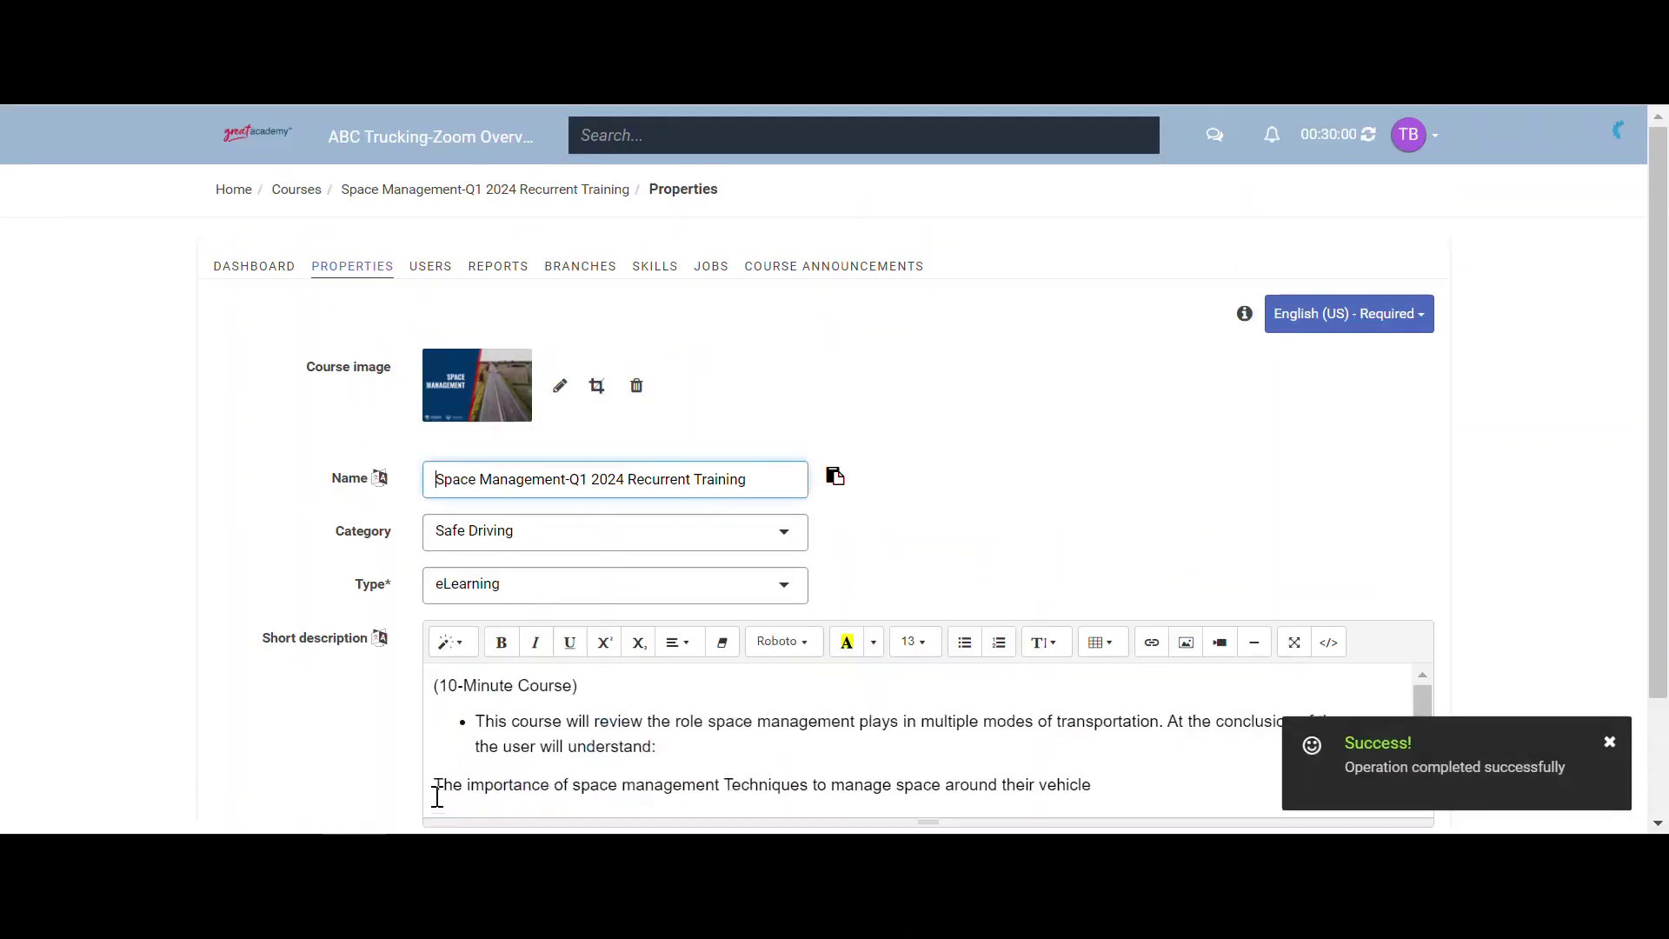
{"action": "left_click", "coordinate": [294, 193]}
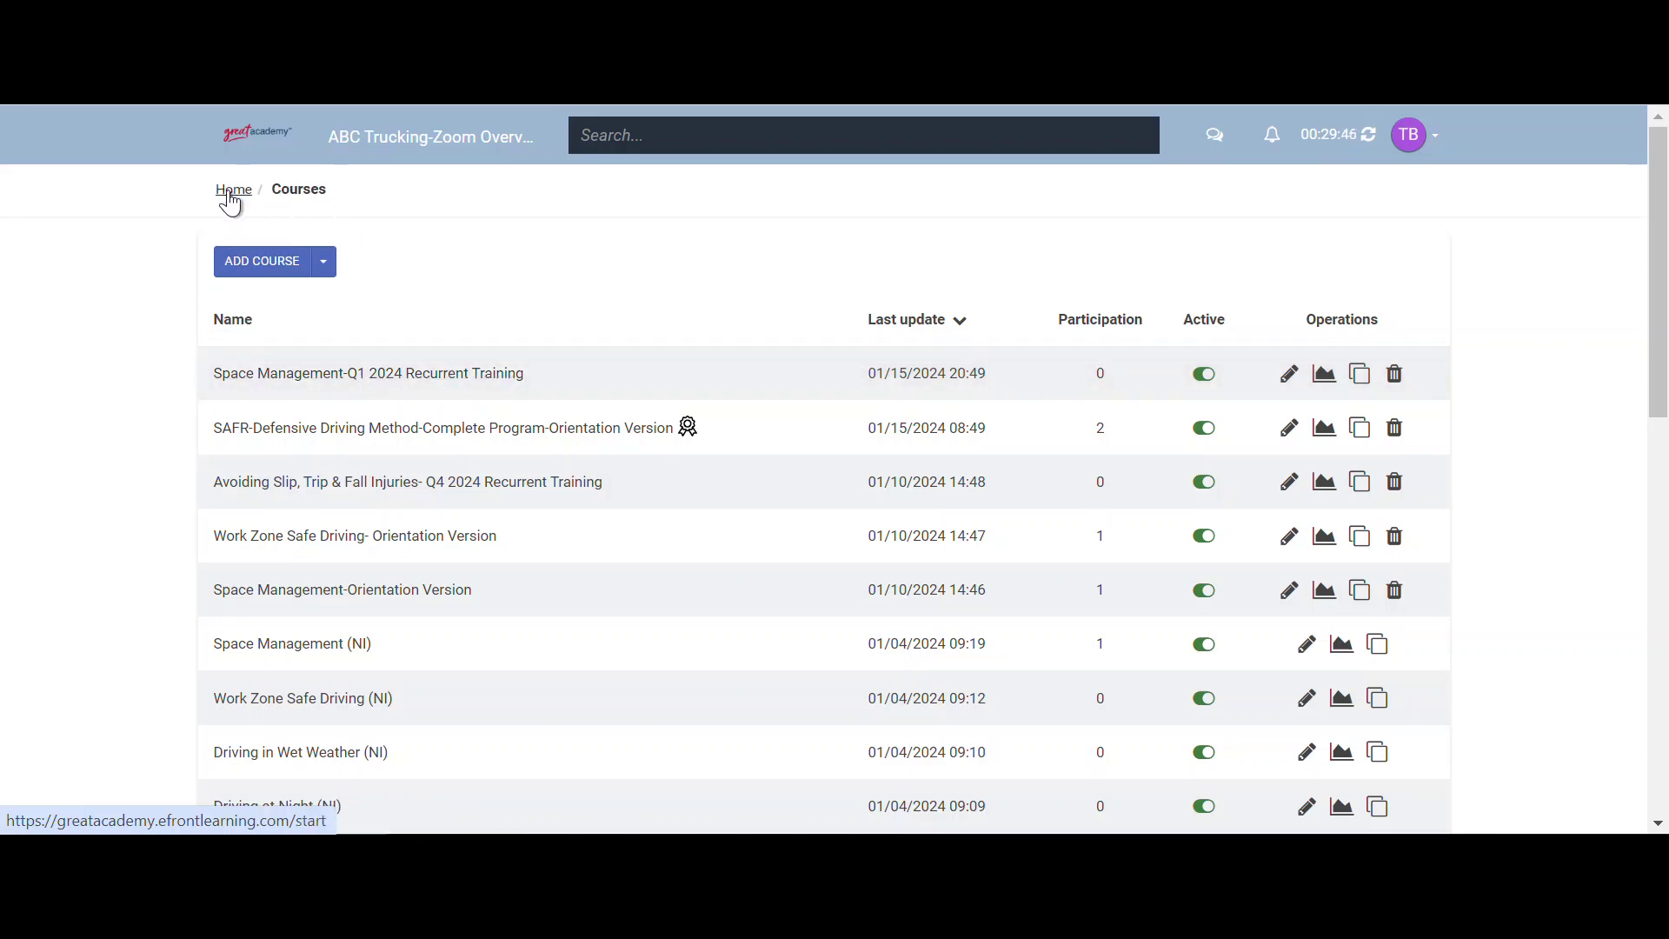
- From the Users report, mass-enrol all listed users into Space Management-Q1 2024 Recurrent Training
{"action": "left_click", "coordinate": [230, 195]}
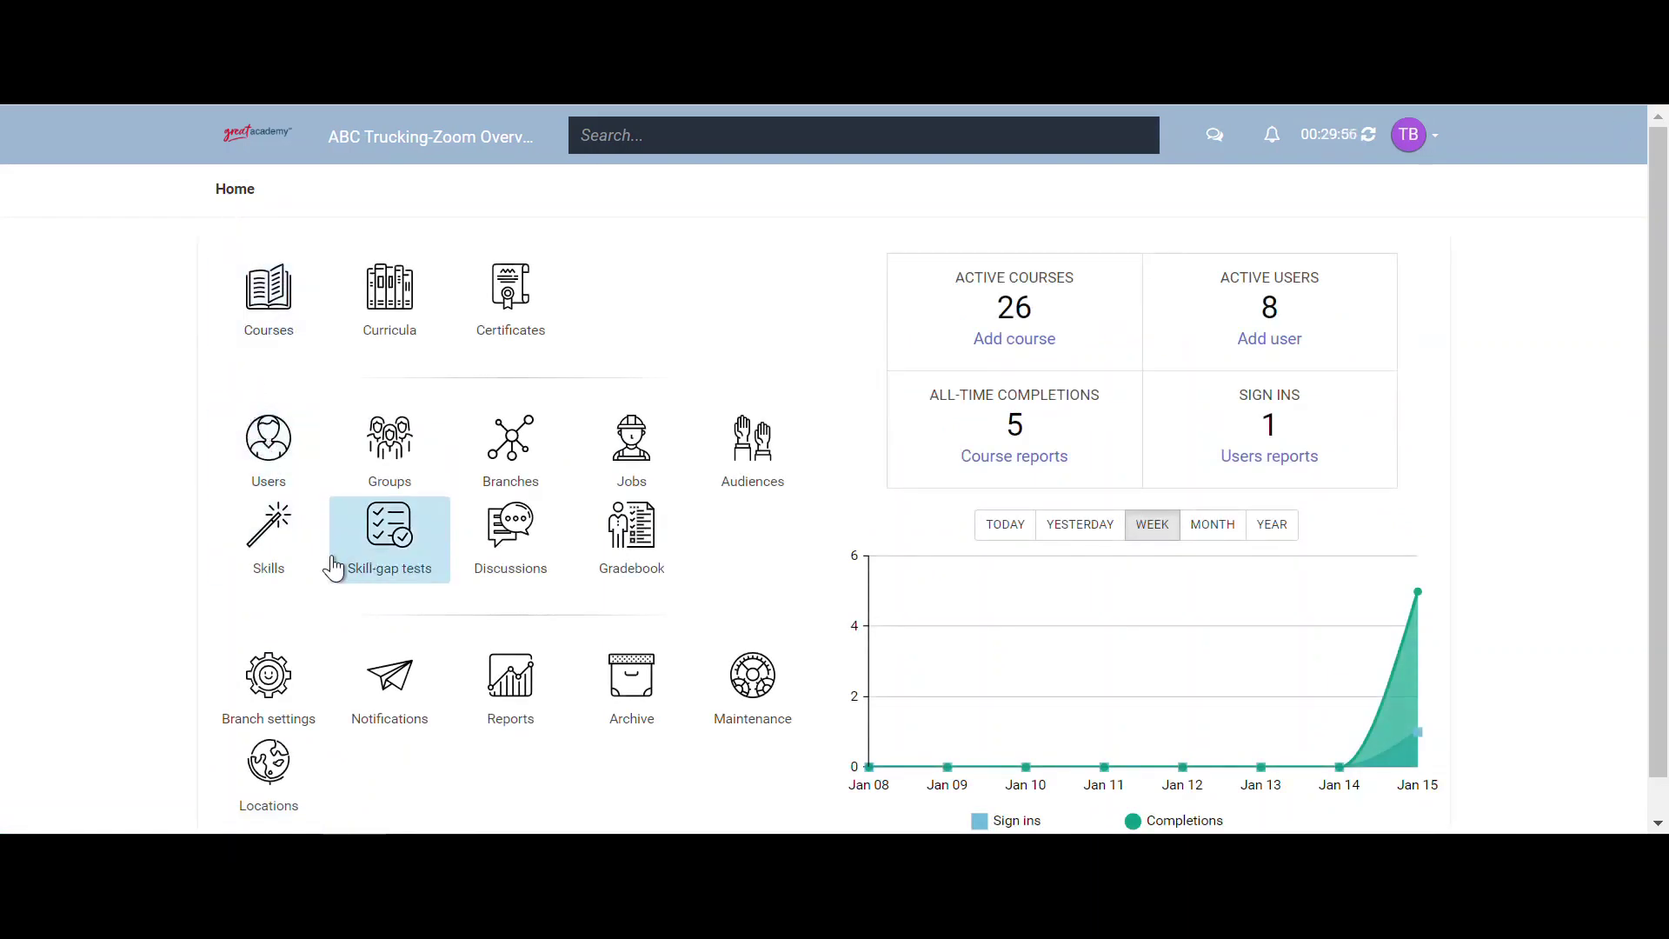
{"action": "left_click", "coordinate": [534, 701]}
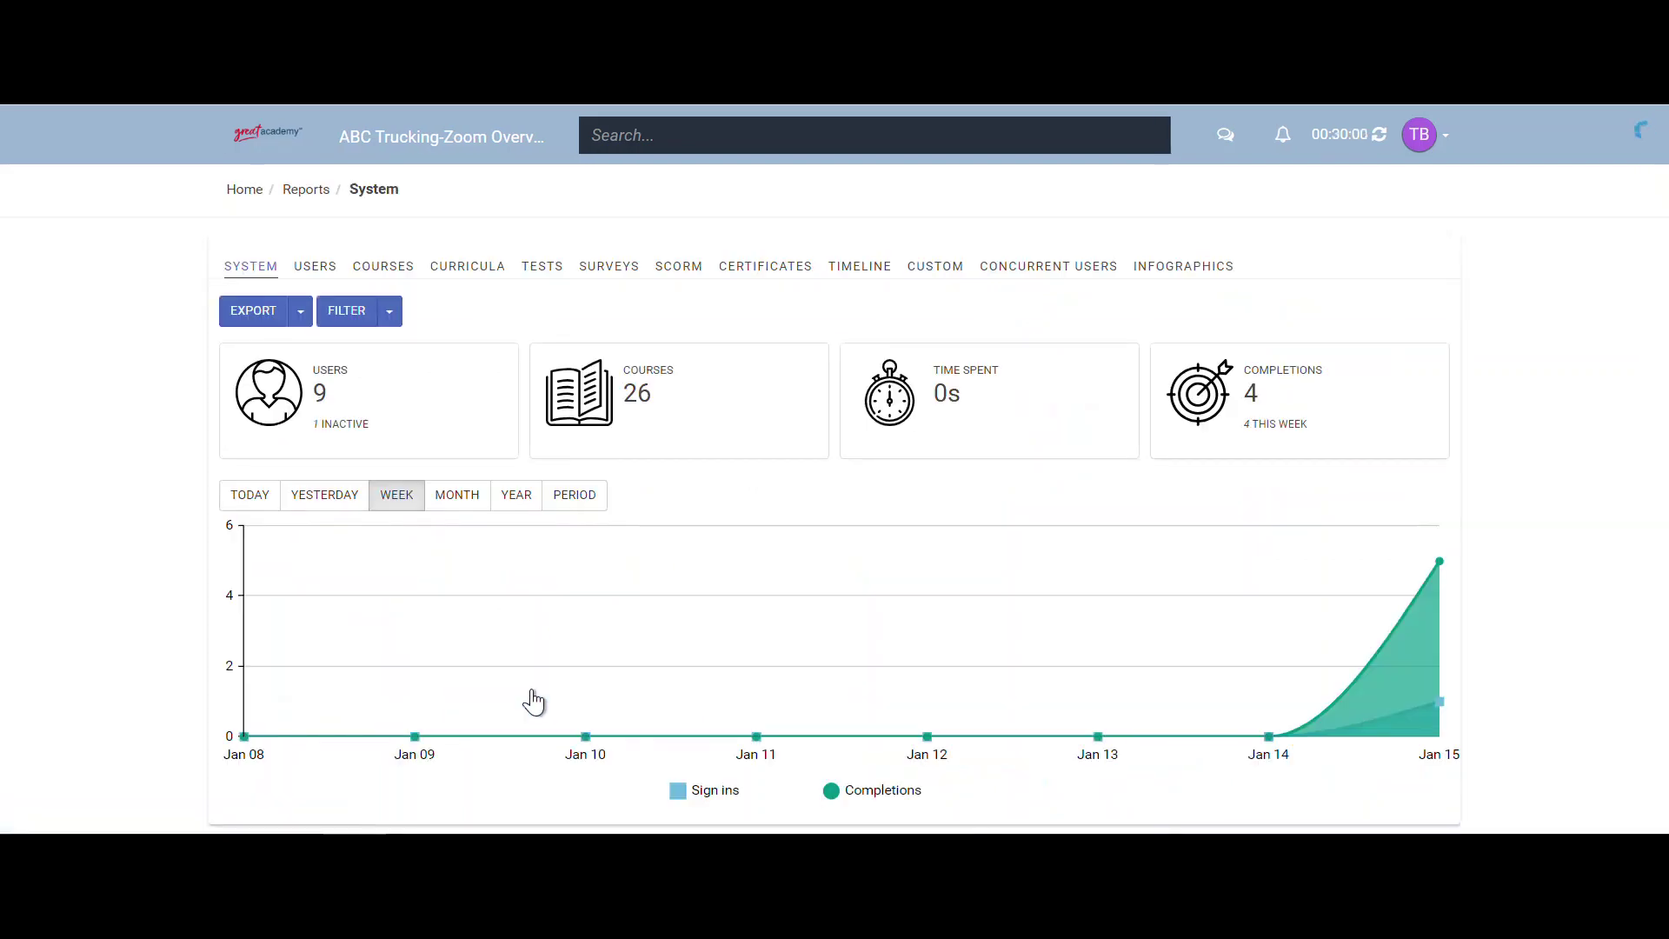
{"action": "left_click", "coordinate": [328, 281]}
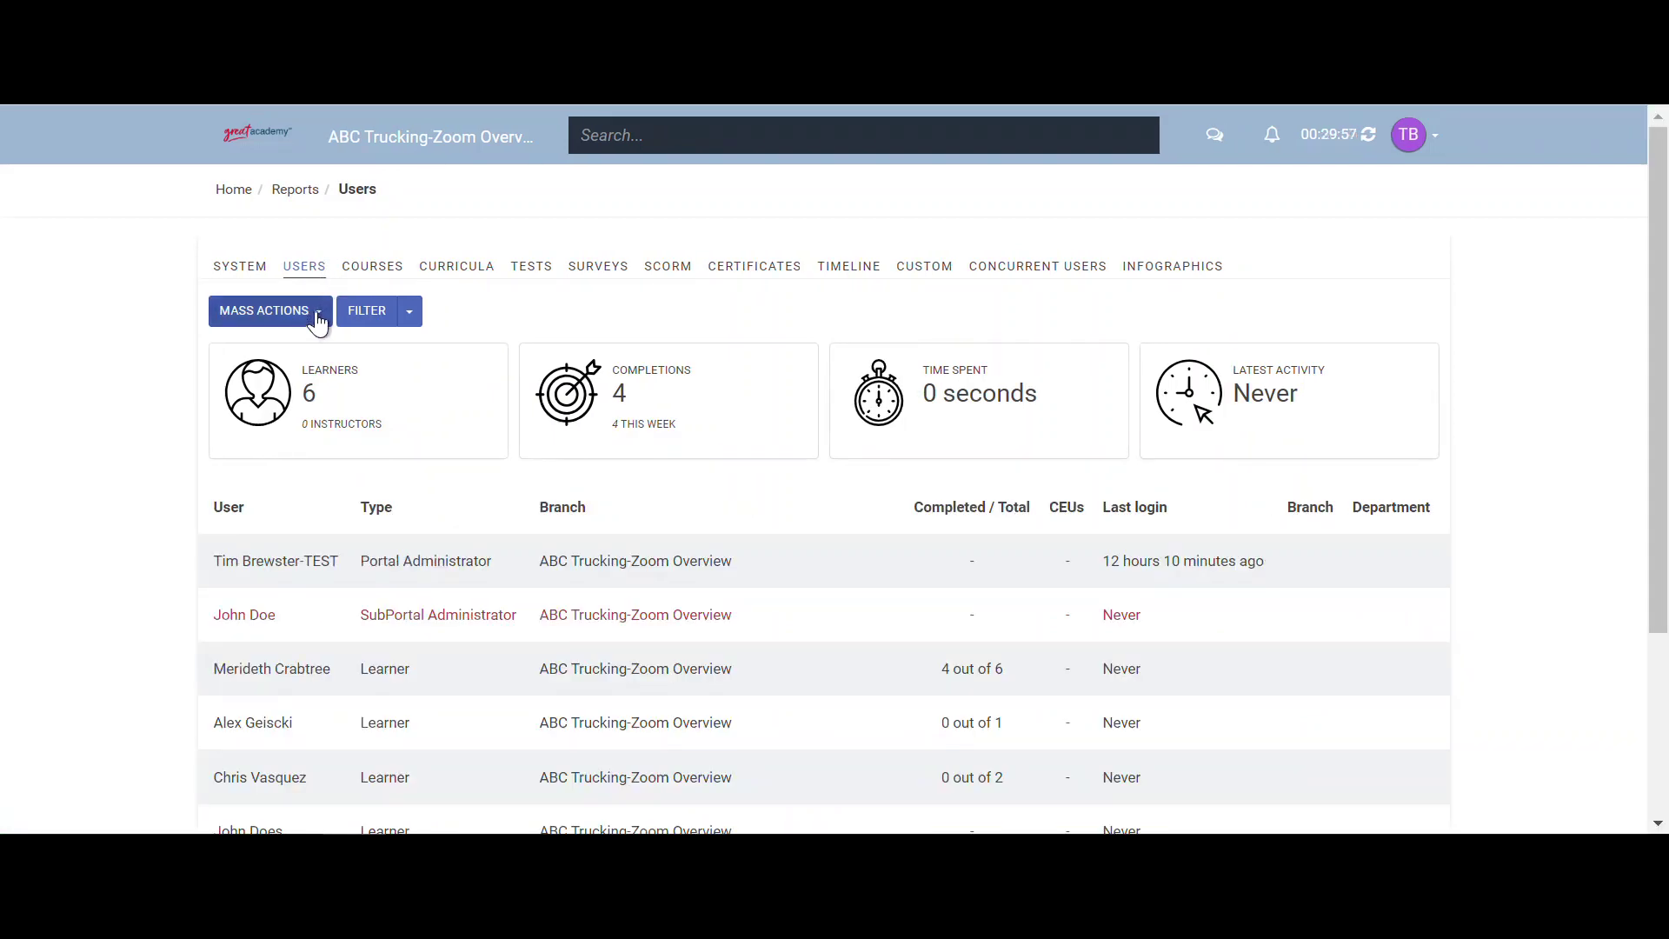
{"action": "left_click", "coordinate": [319, 312]}
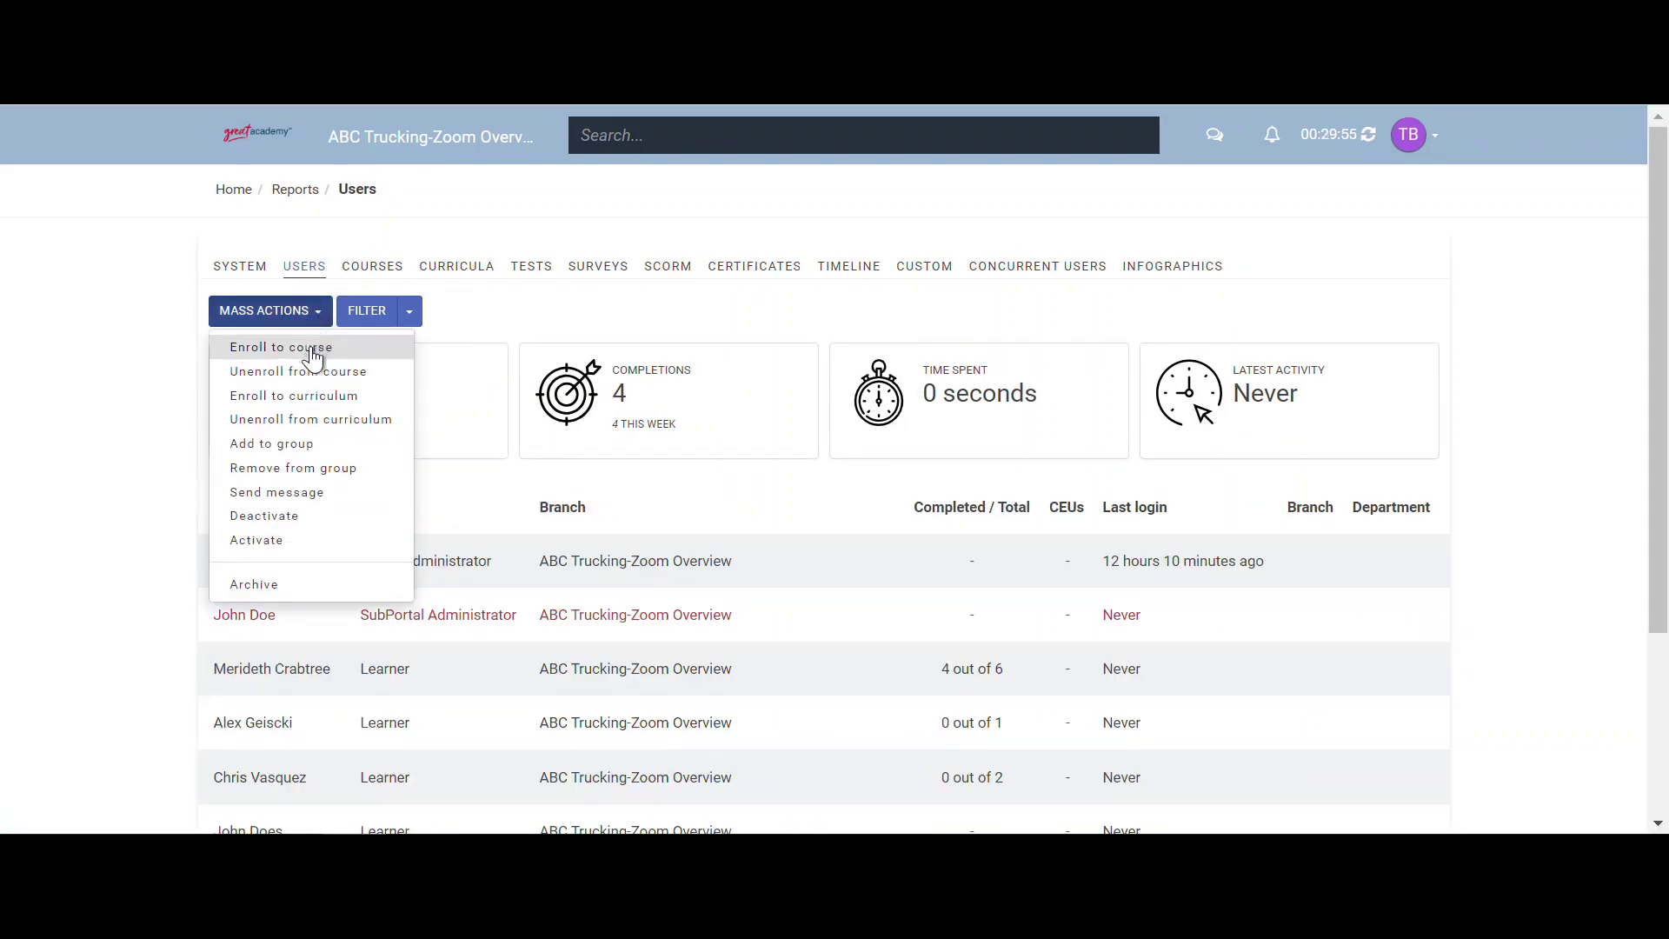
{"action": "left_click", "coordinate": [313, 350]}
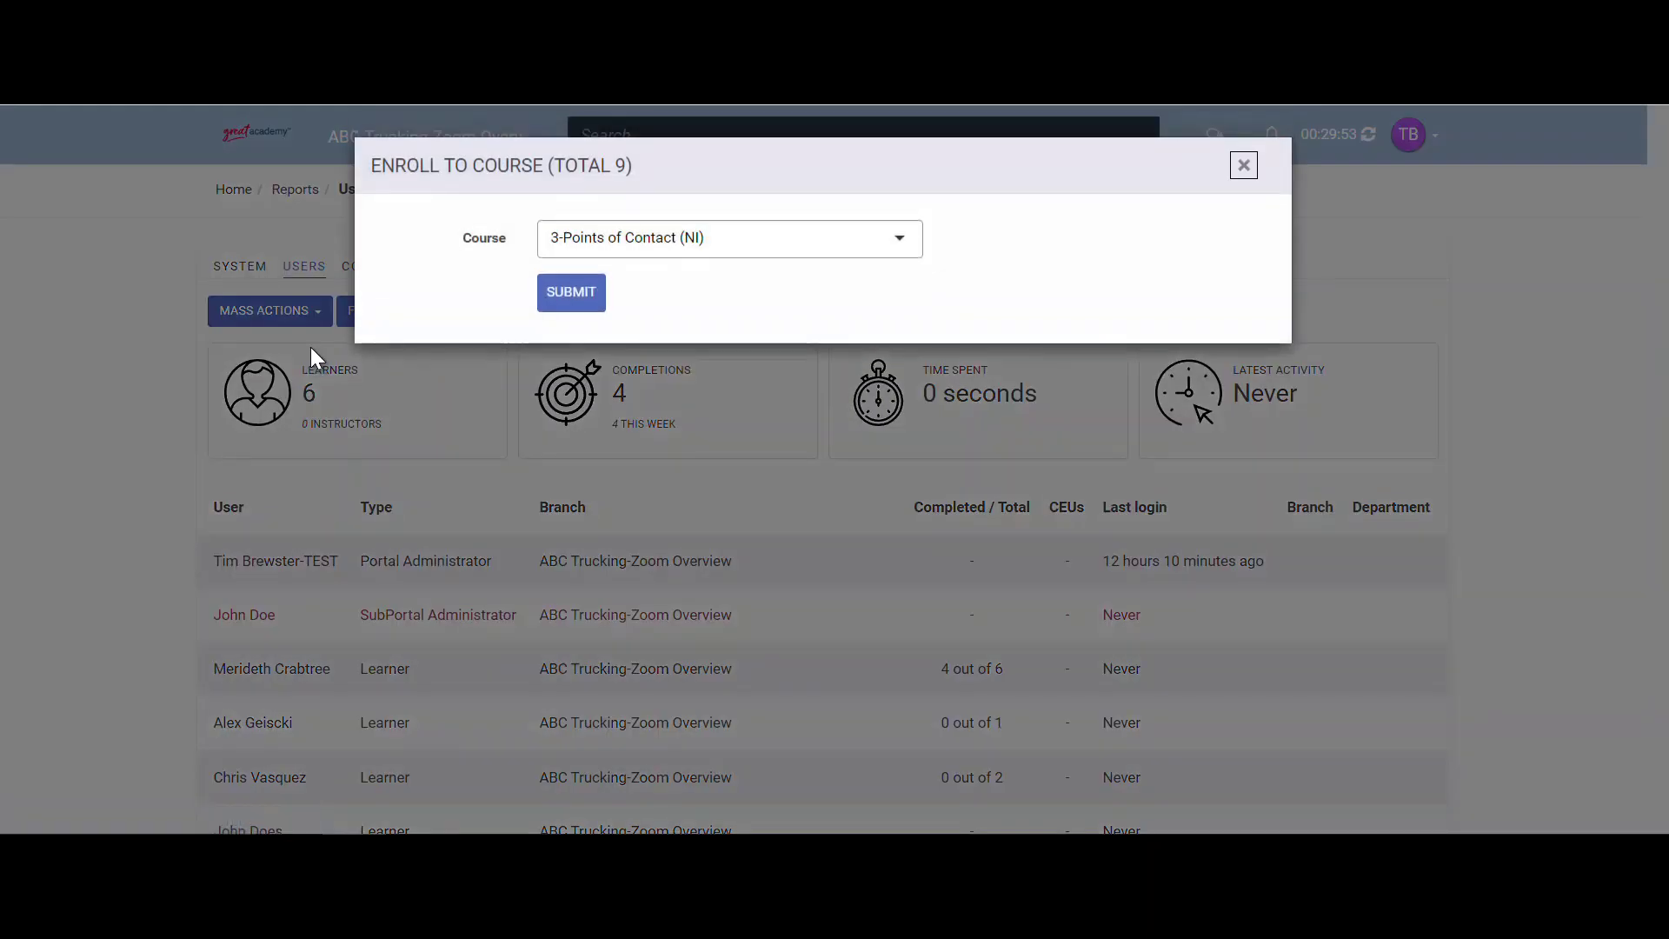
{"action": "left_click", "coordinate": [653, 242]}
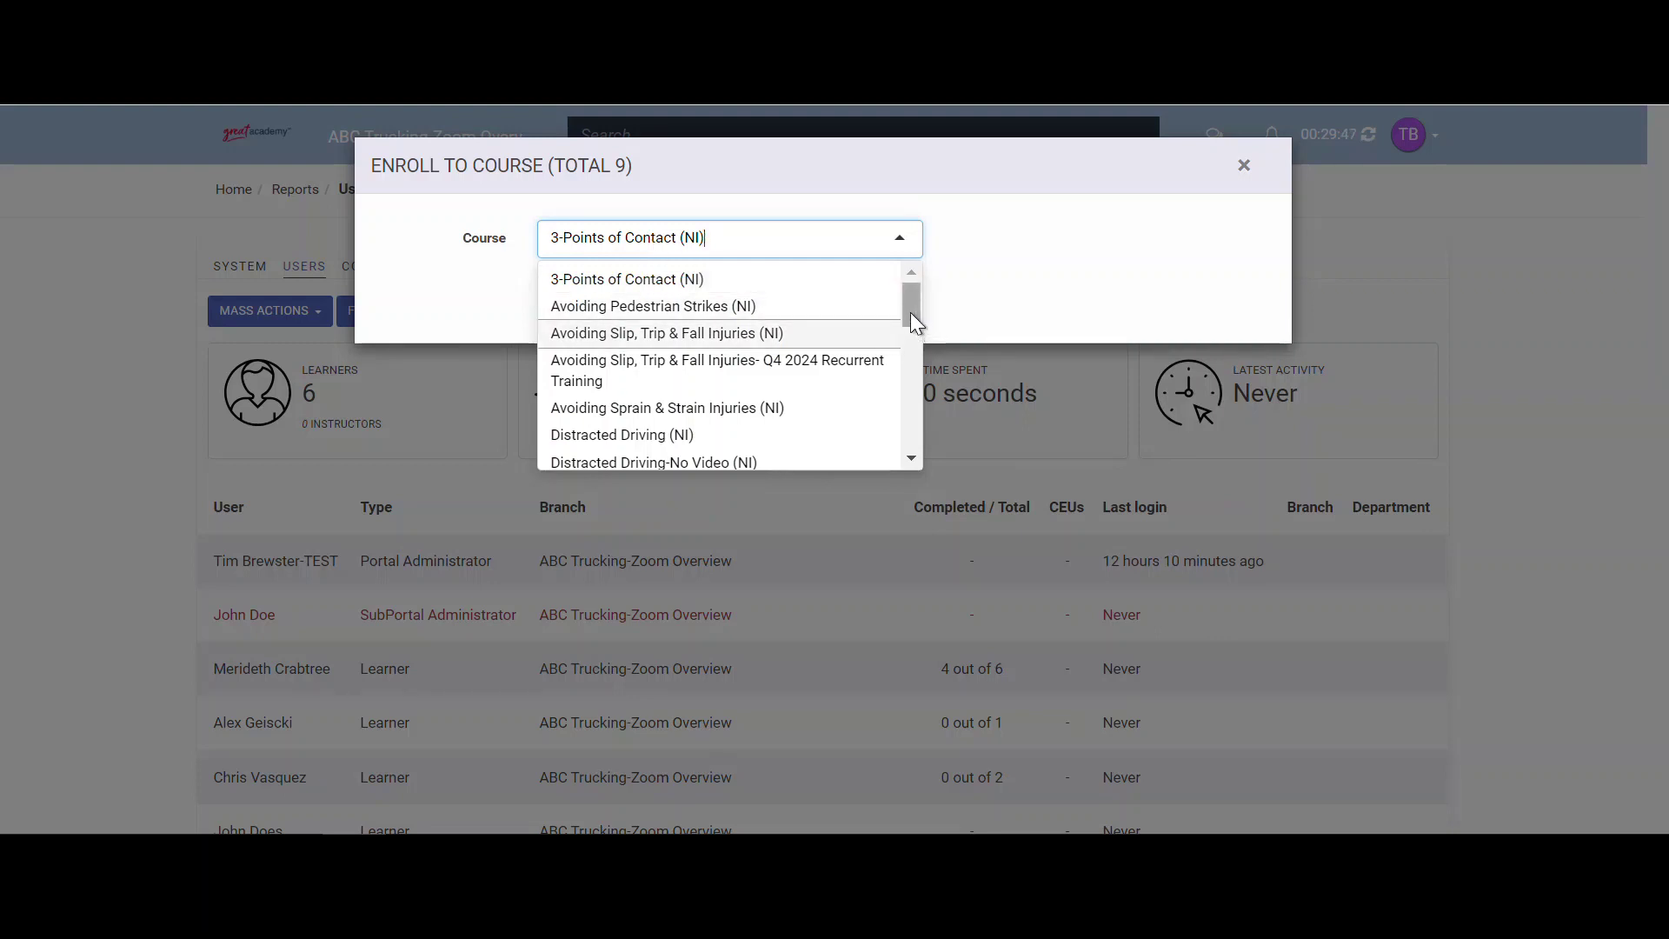
{"action": "left_click_drag", "start_coordinate": [910, 310], "coordinate": [915, 435]}
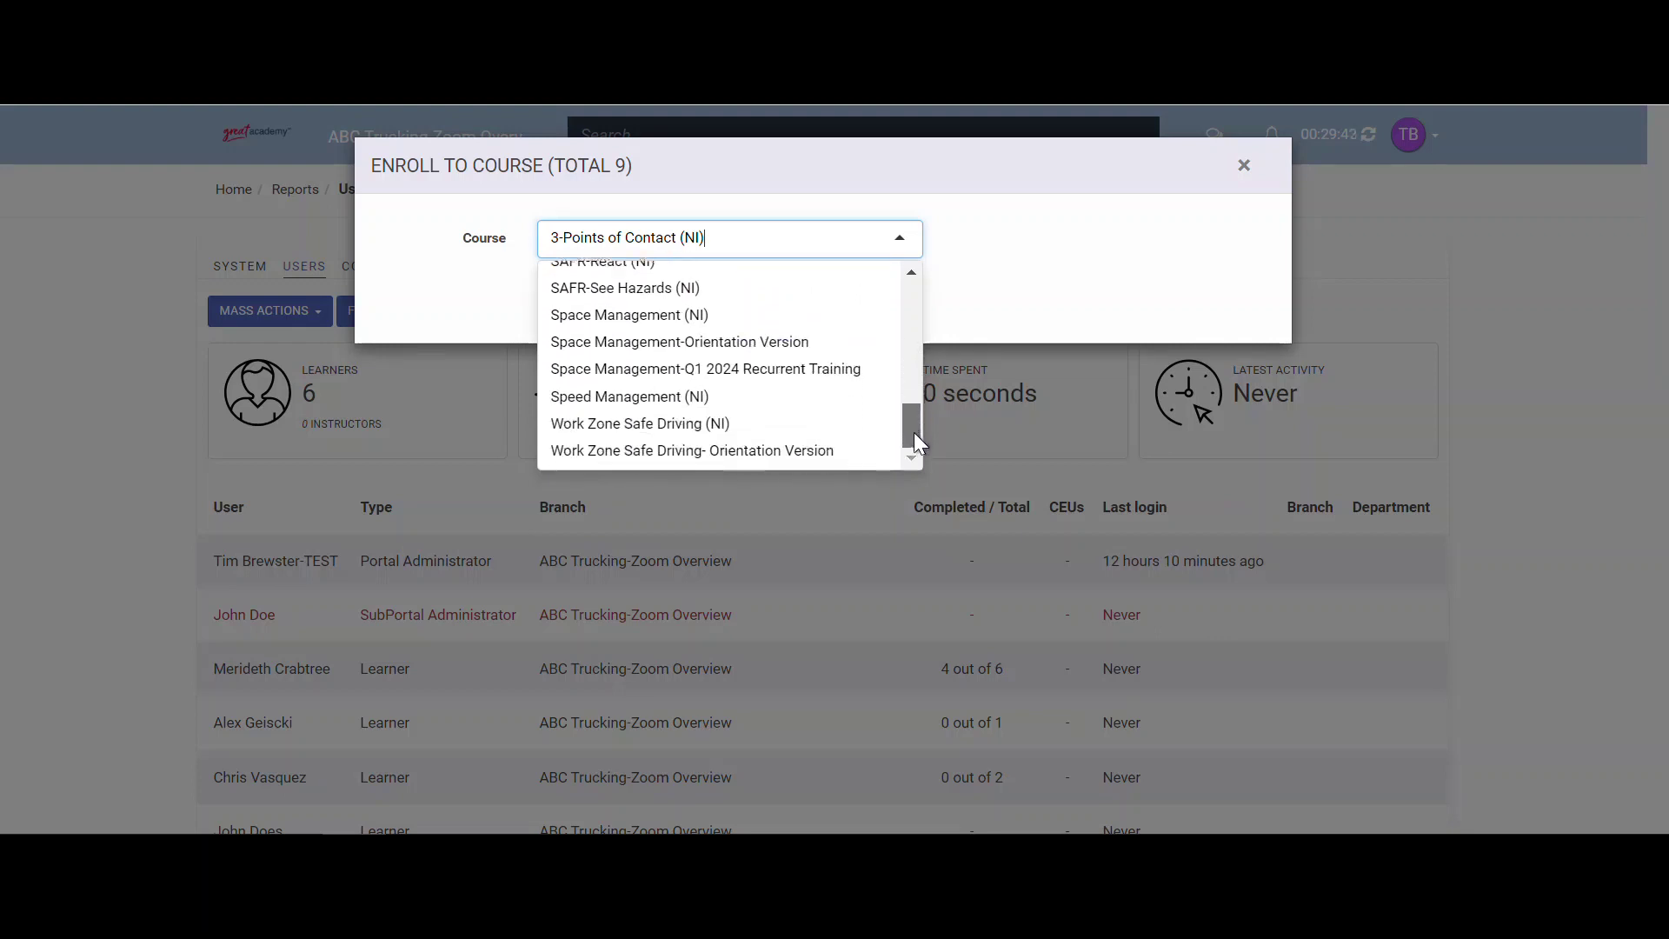
{"action": "left_click", "coordinate": [801, 369]}
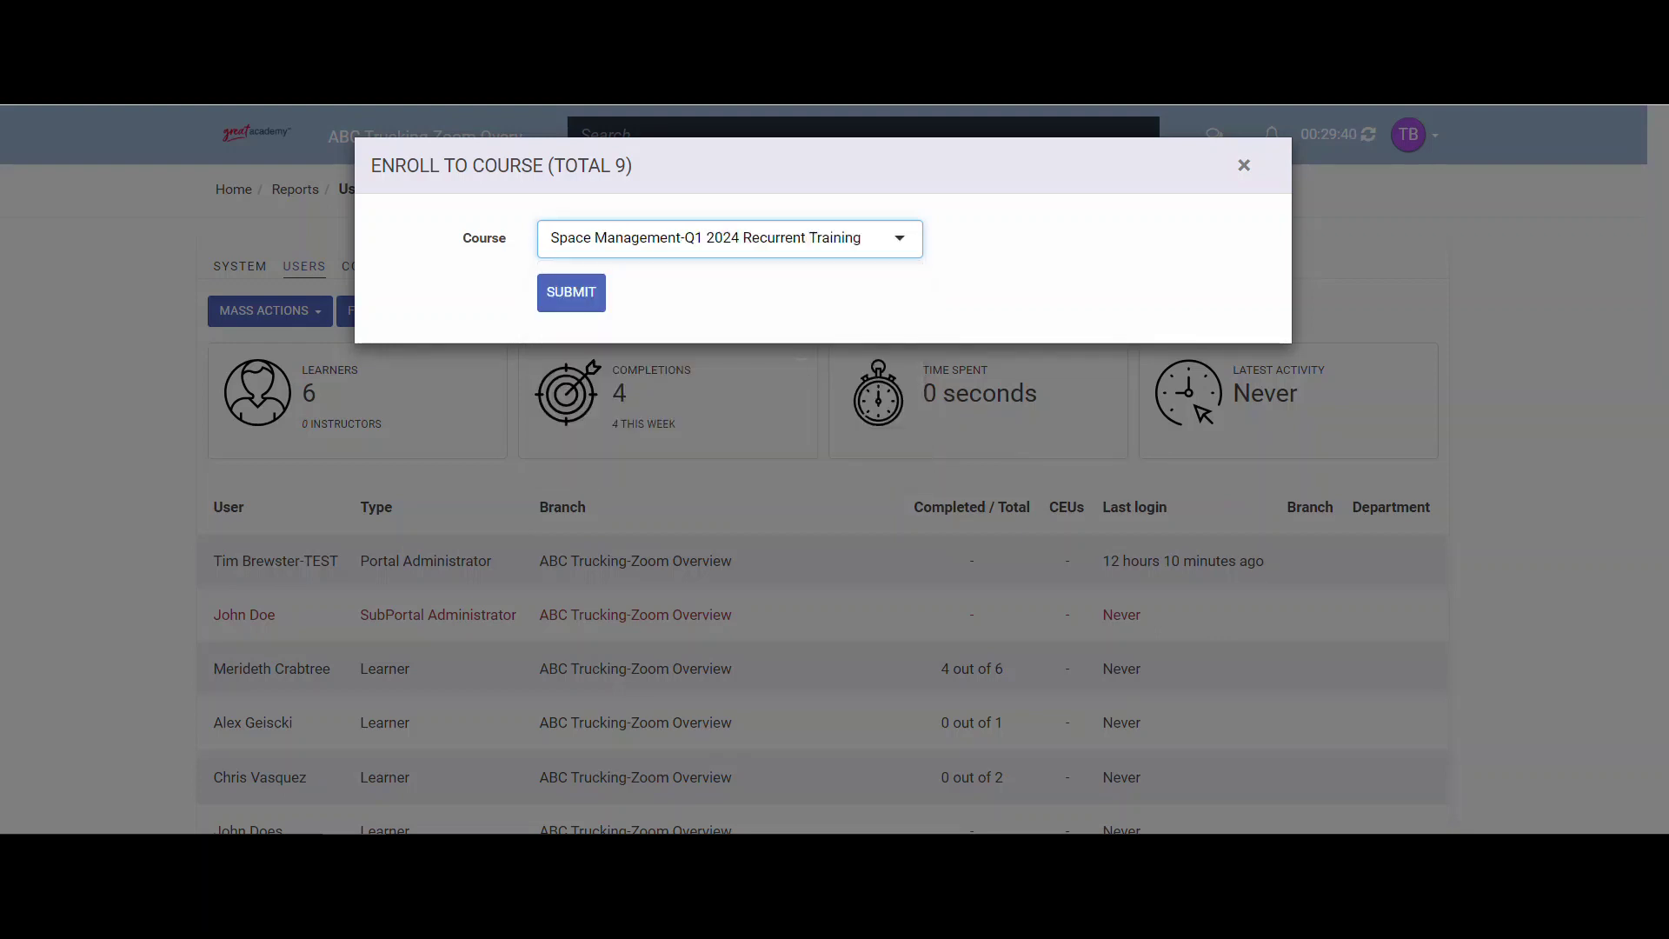
{"action": "left_click", "coordinate": [578, 289]}
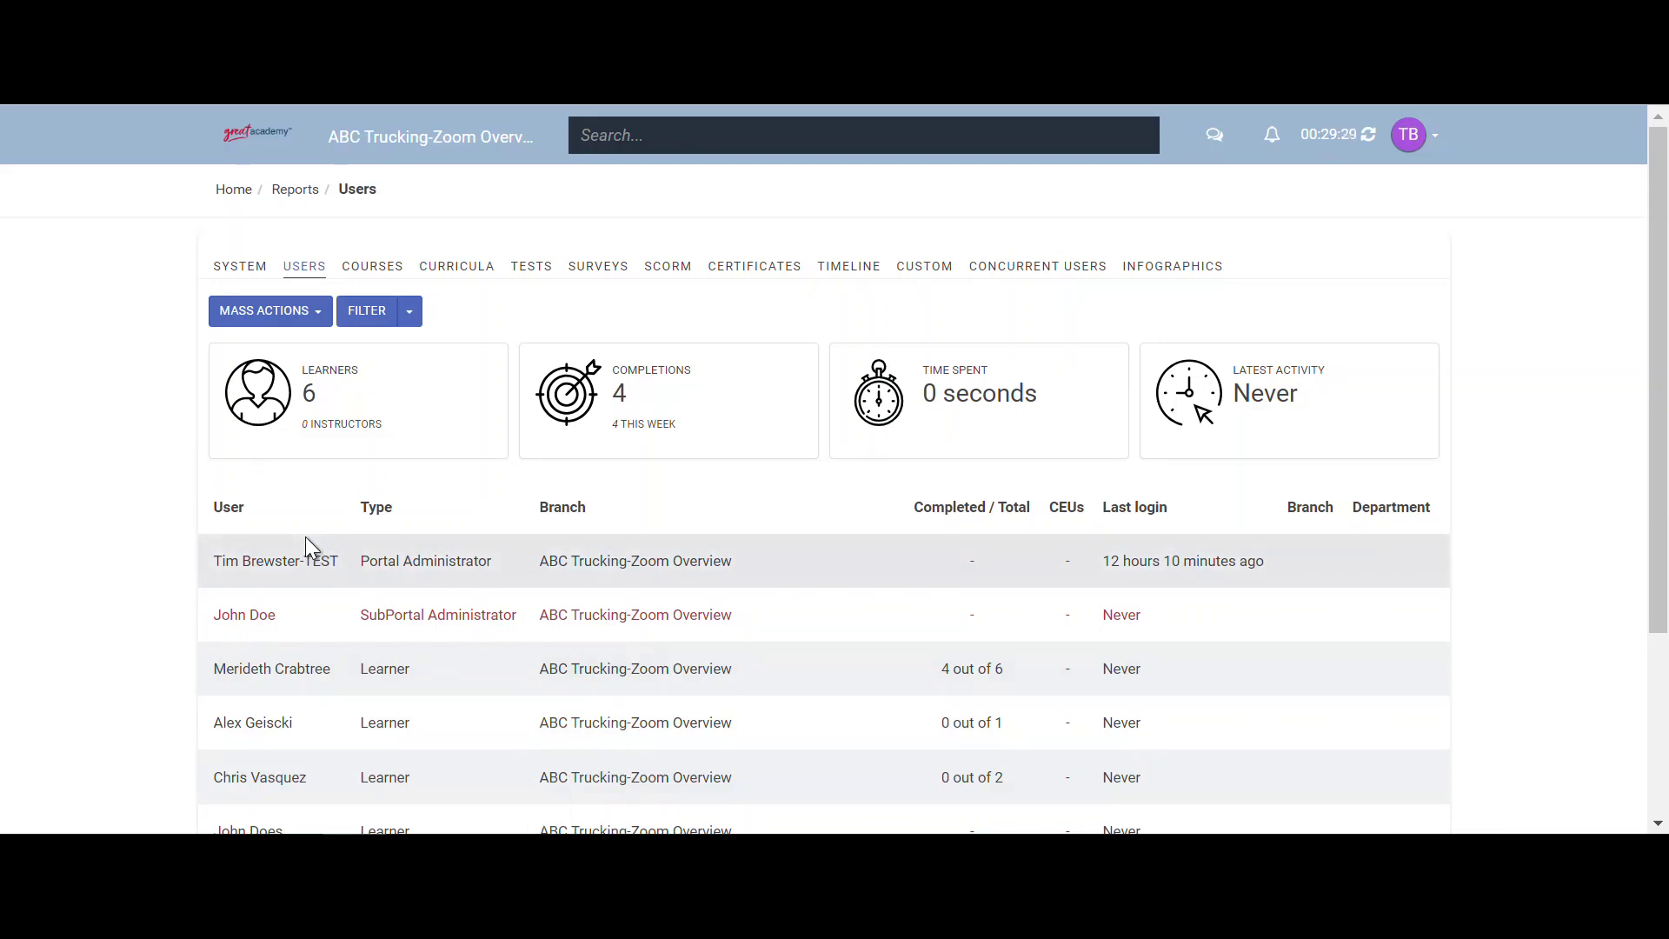
- Open the Space Management-Q1 2024 Recurrent Training course report showing six not-started learners
{"action": "left_click", "coordinate": [359, 276]}
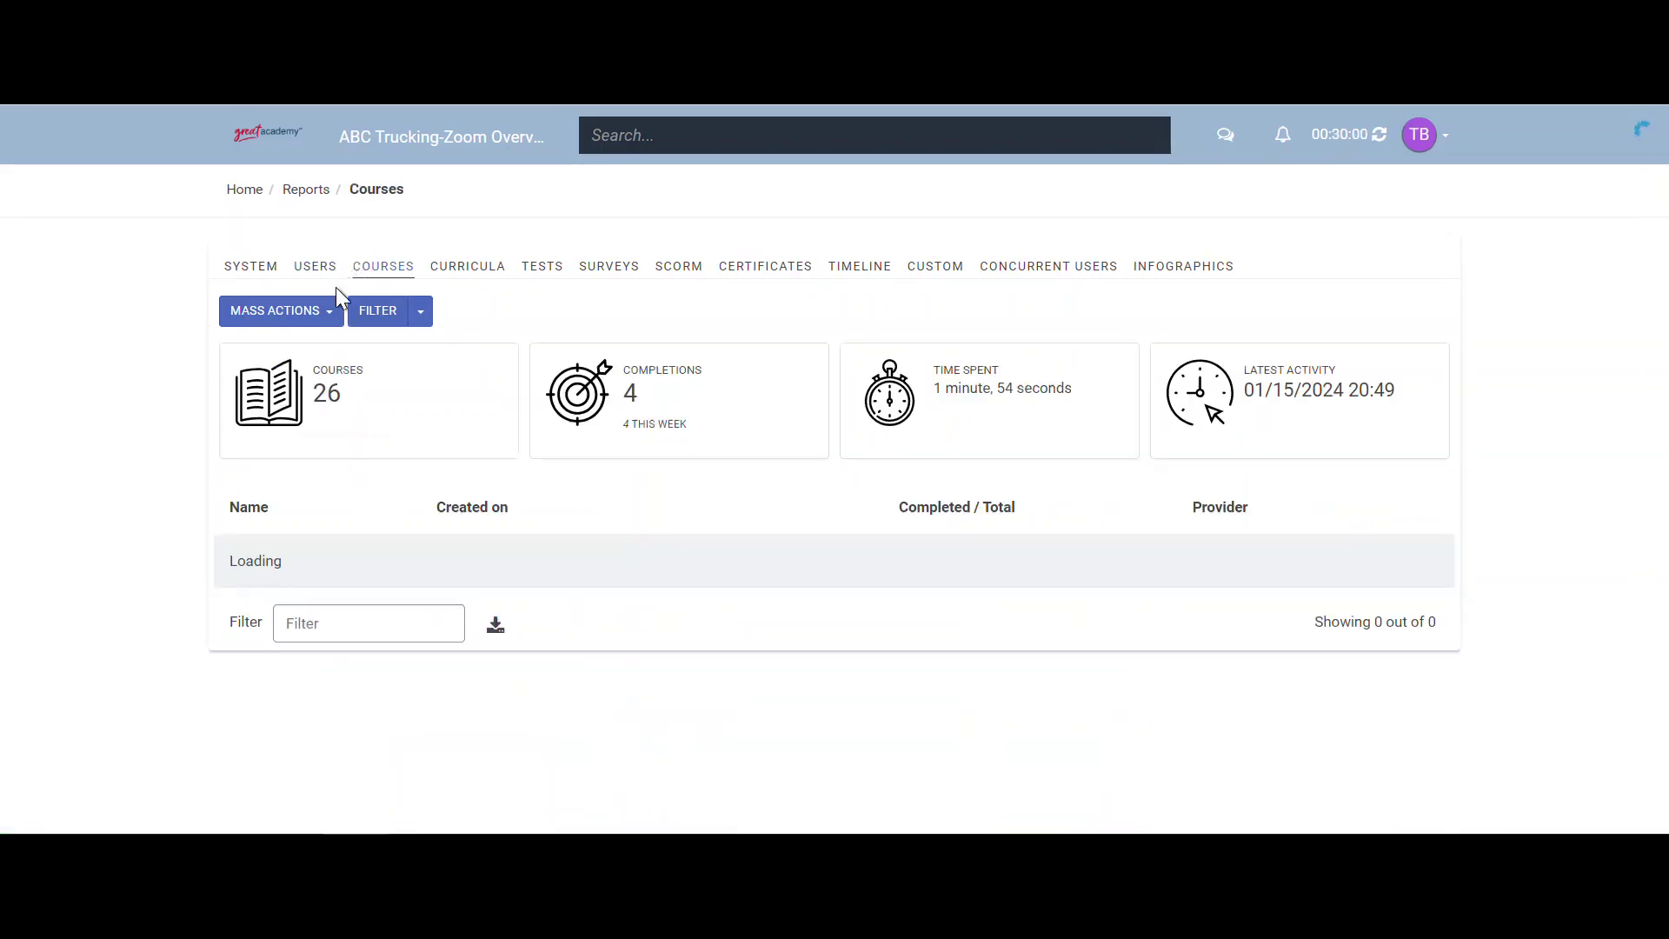
{"action": "scroll", "coordinate": [209, 517], "scroll_direction": "down", "scroll_amount": 10}
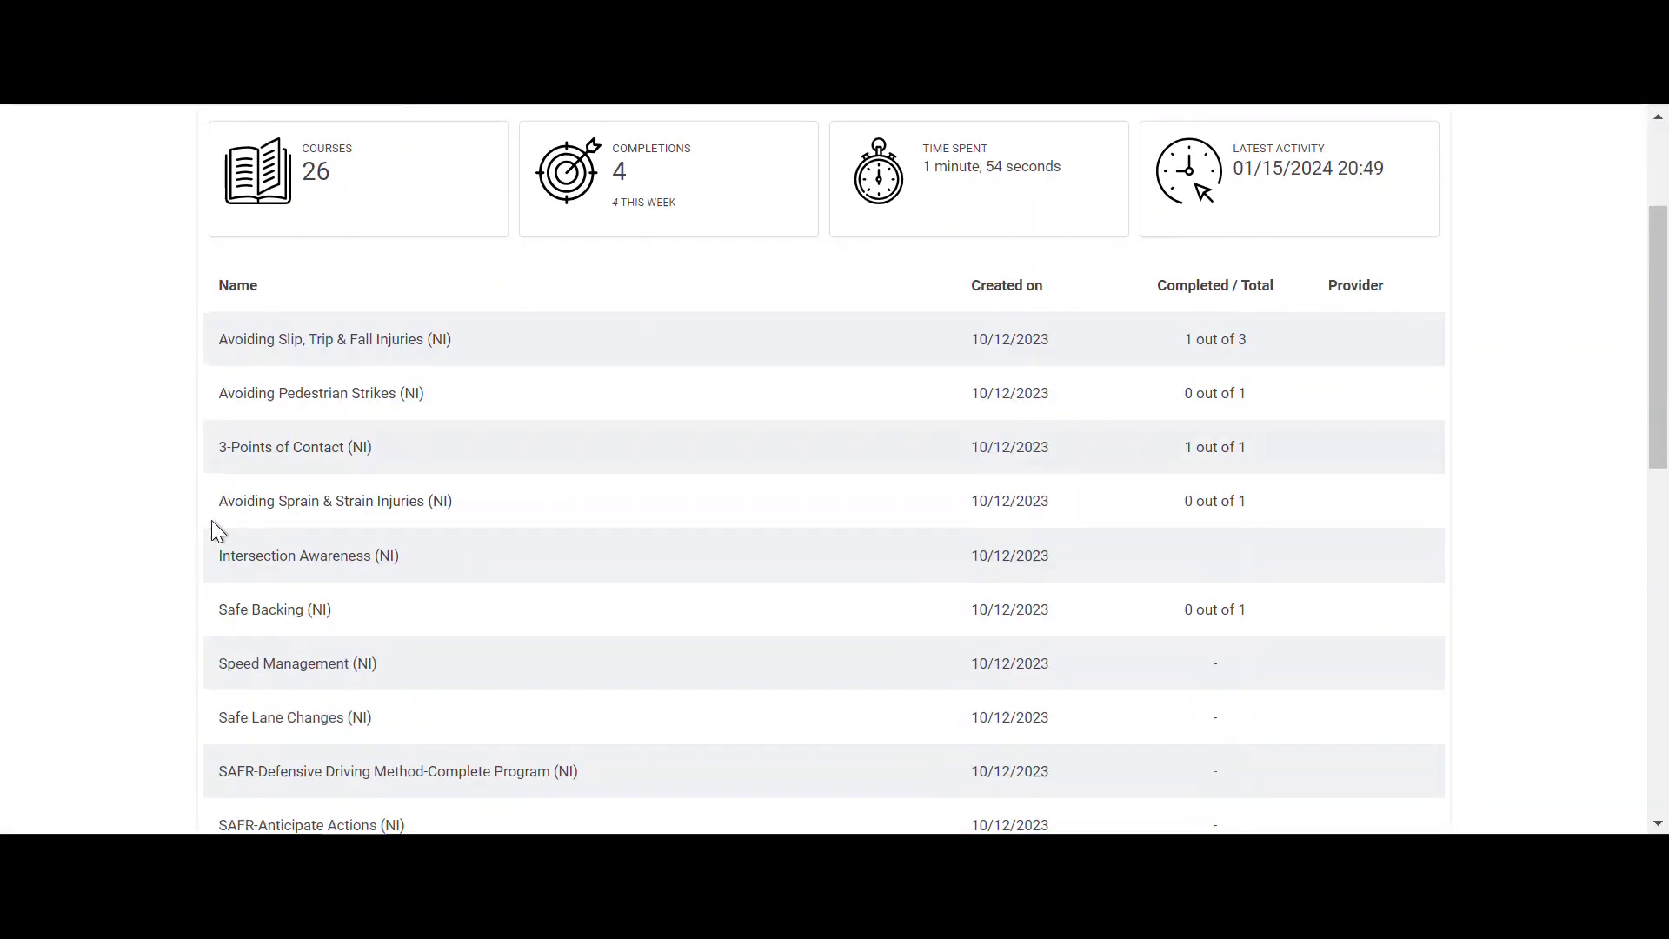
{"action": "scroll", "coordinate": [236, 517], "scroll_direction": "down", "scroll_amount": 4}
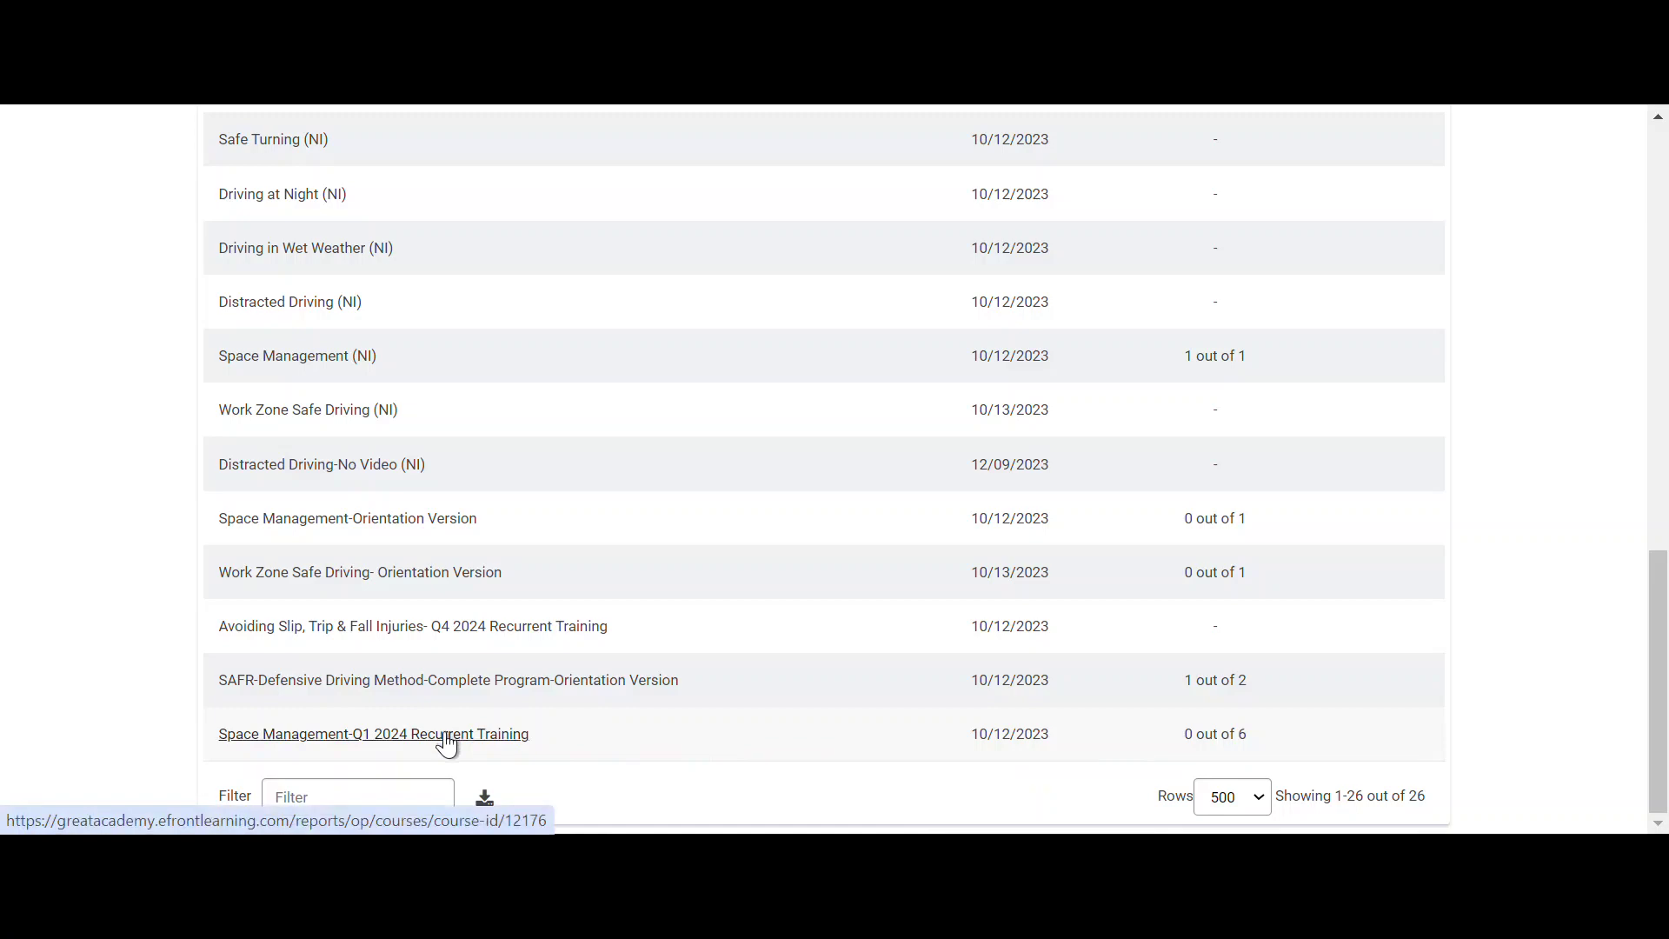
{"action": "left_click", "coordinate": [447, 735]}
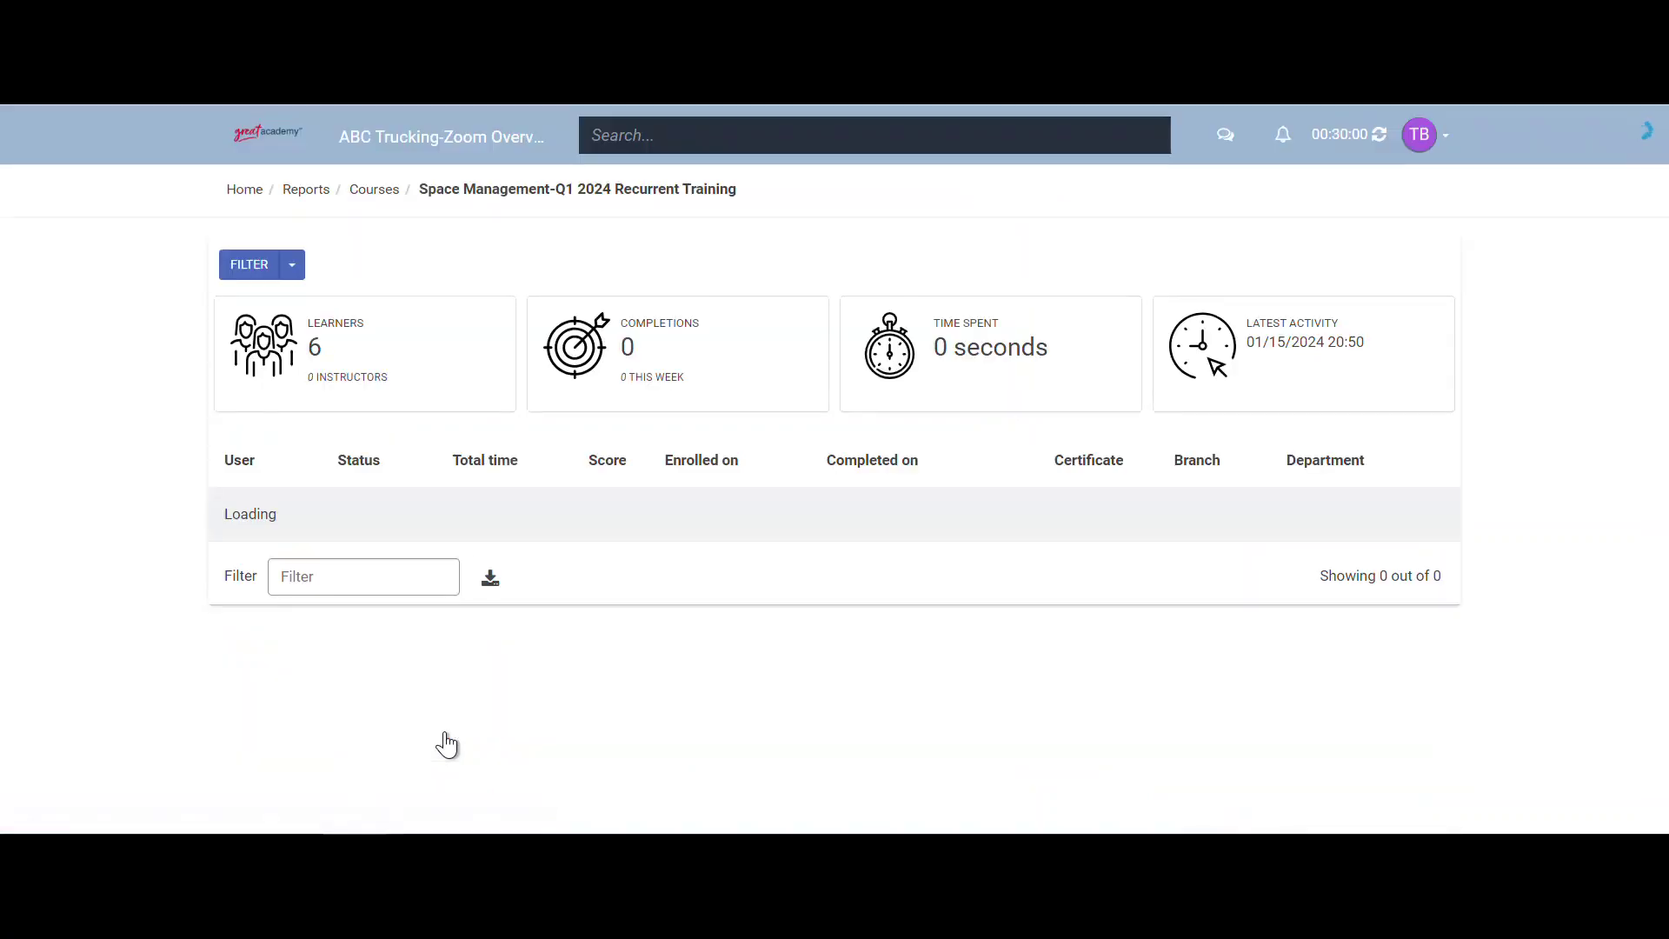
{"action": "scroll", "coordinate": [448, 718], "scroll_direction": "down", "scroll_amount": 1}
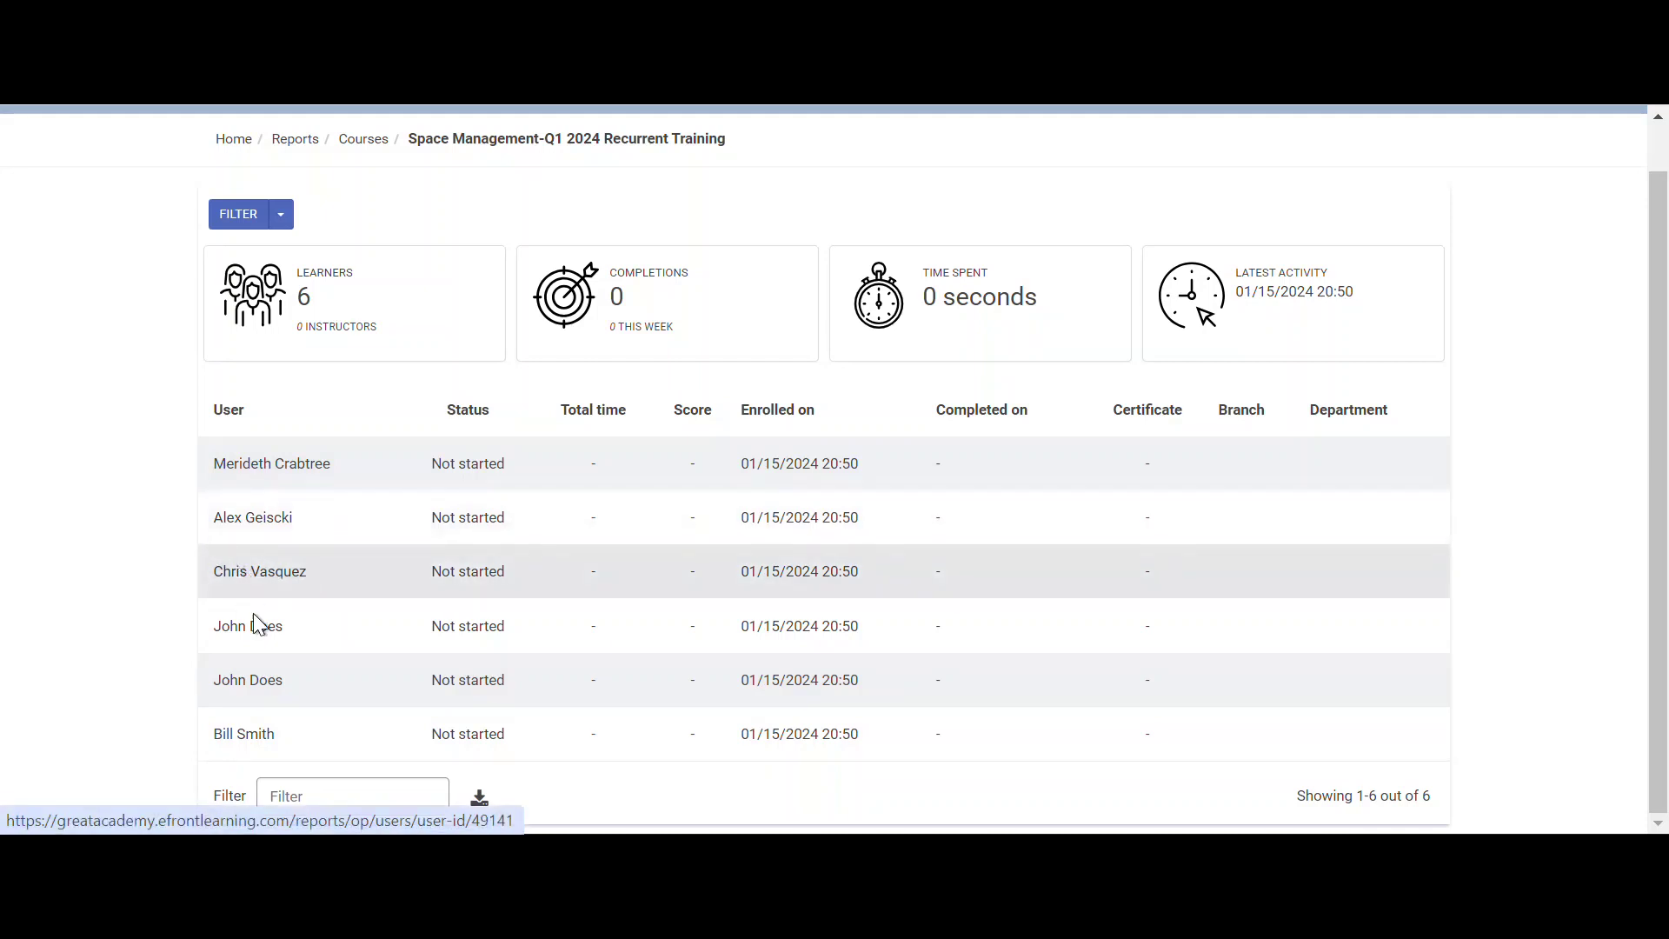
{"action": "scroll", "coordinate": [255, 640], "scroll_direction": "up", "scroll_amount": 1}
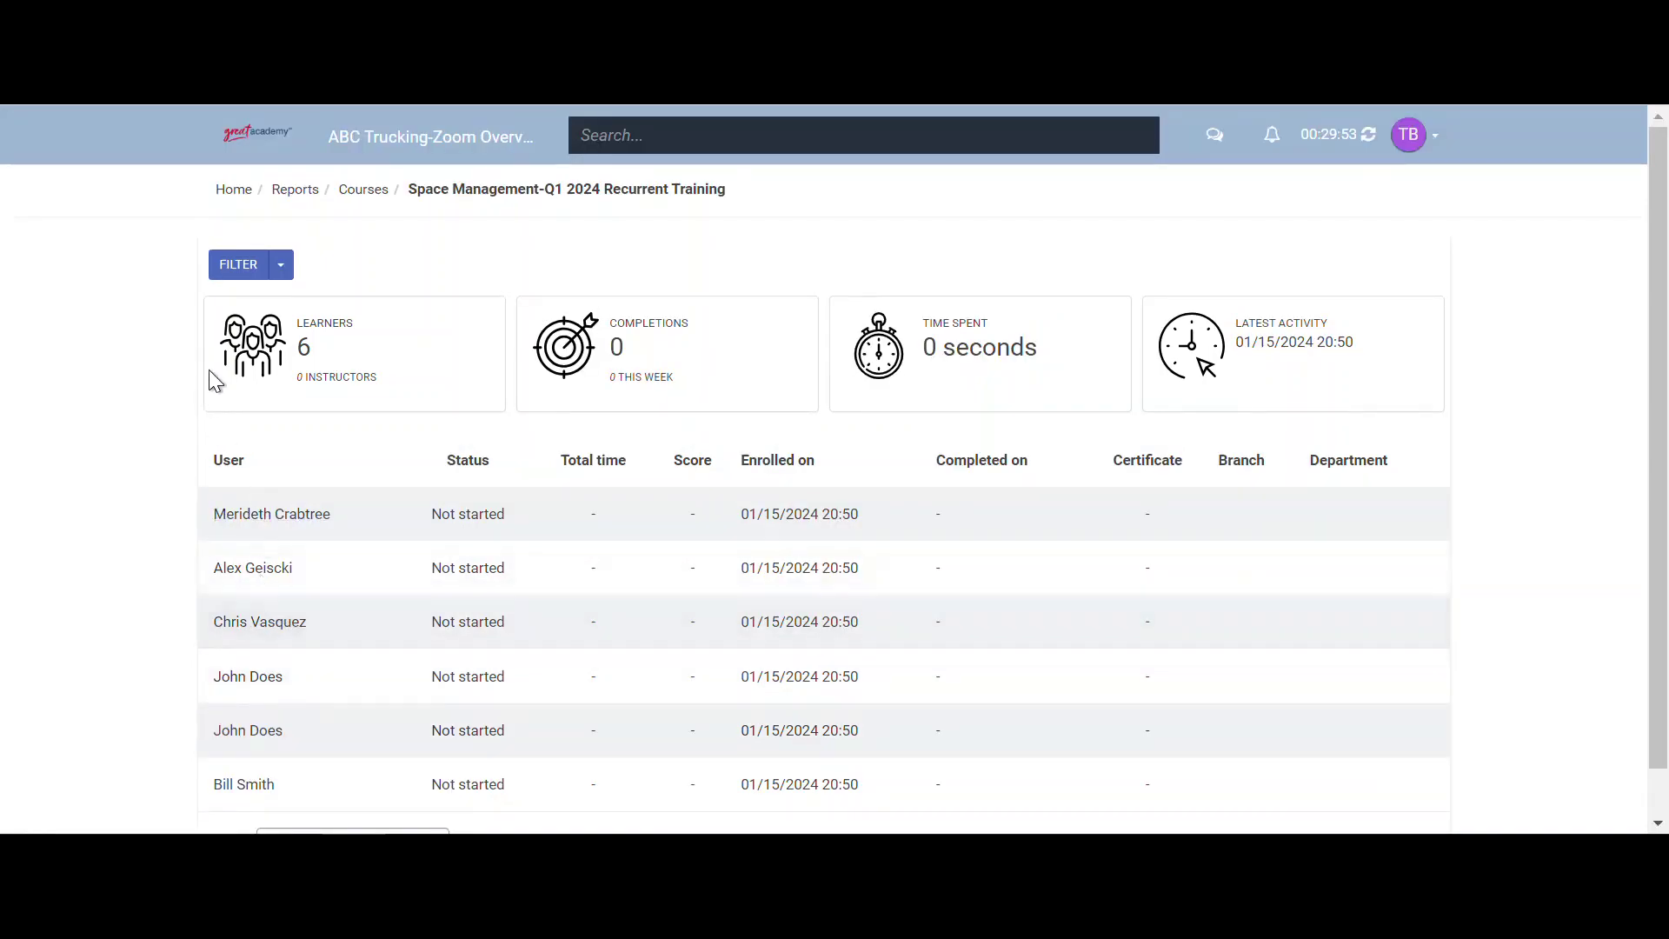
- Clone Driving in Wet Weather (NI) from the Courses list, creating Driving in Wet Weather (NI) (2)
{"action": "left_click", "coordinate": [242, 195]}
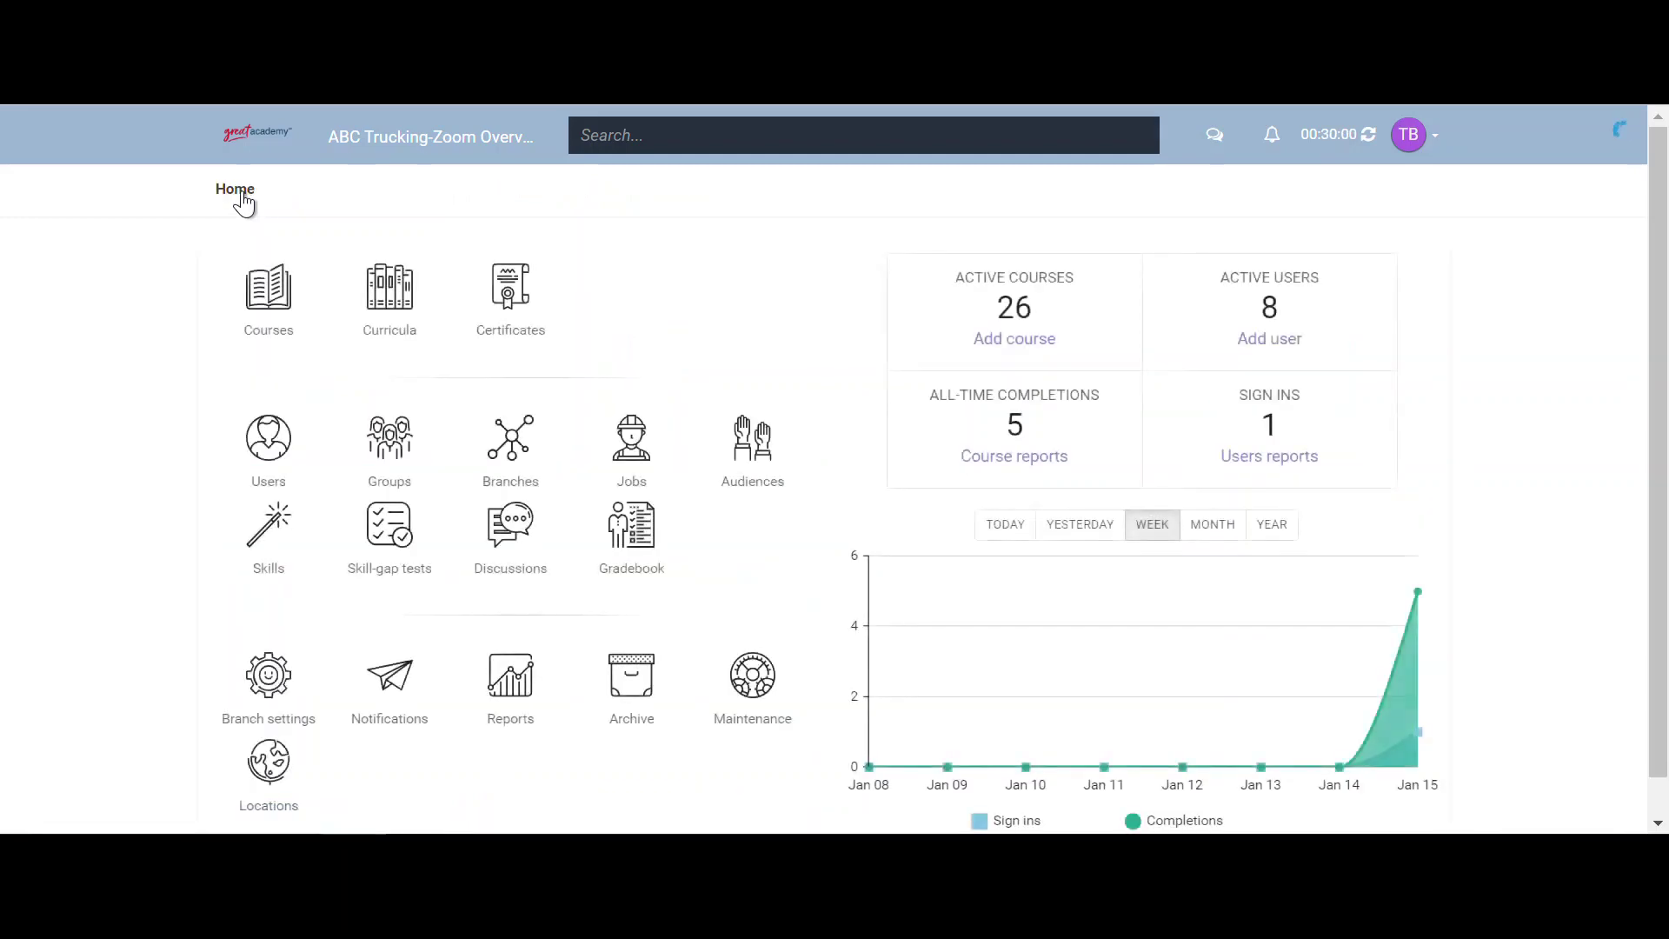
{"action": "left_click", "coordinate": [261, 307]}
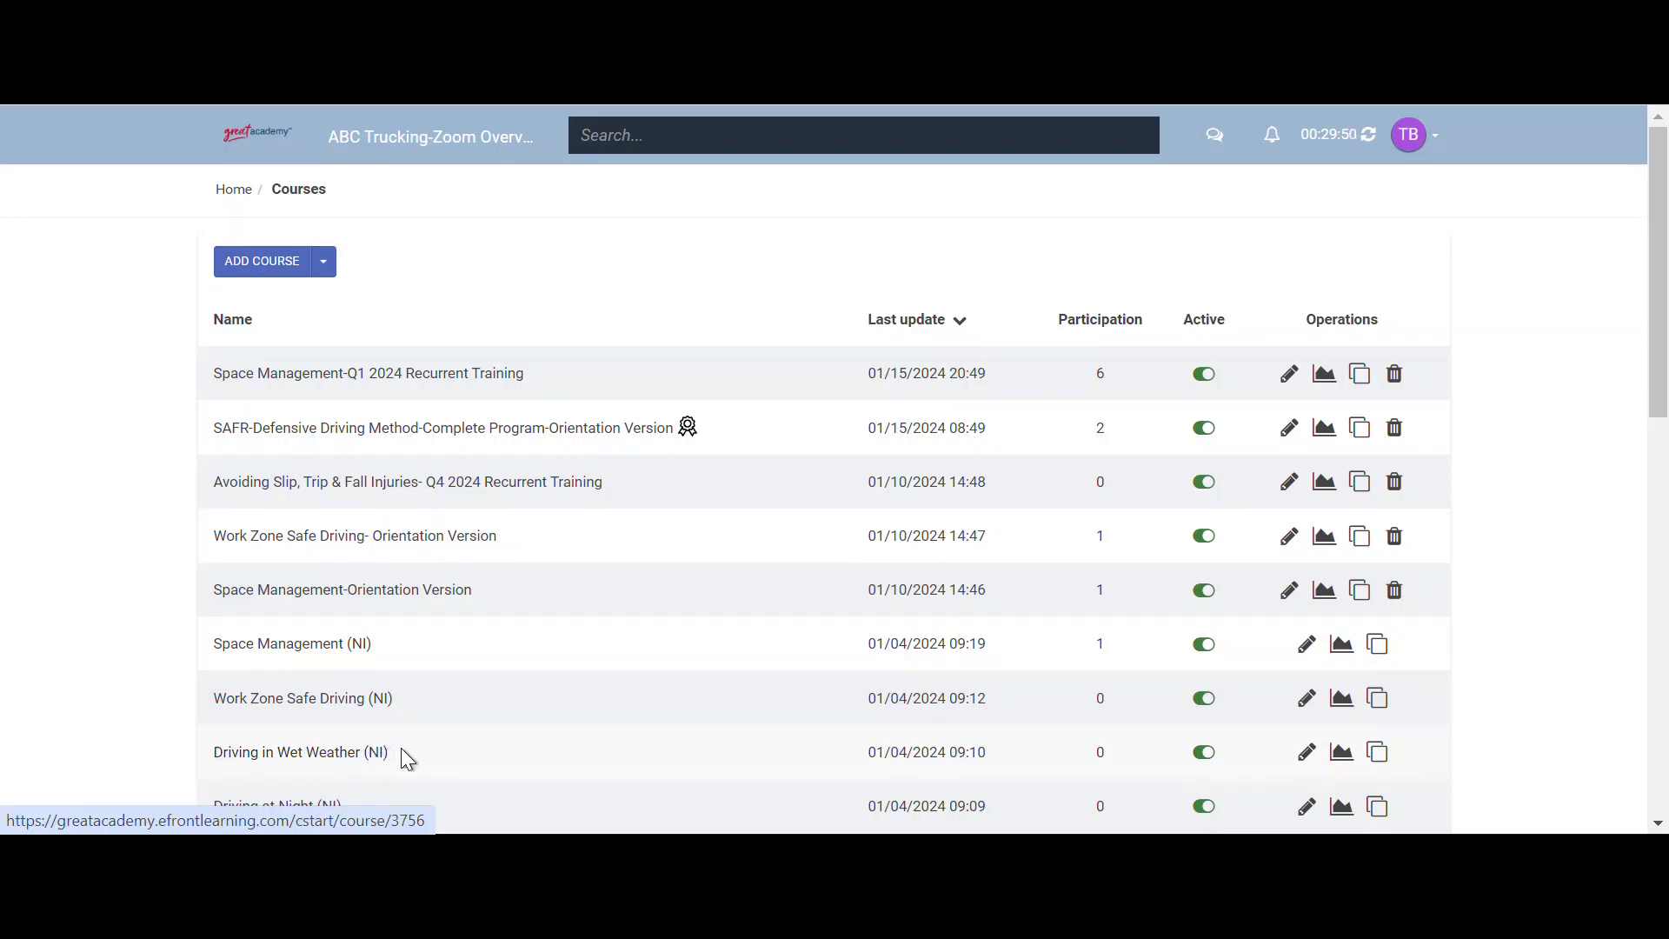
{"action": "left_click", "coordinate": [1381, 754]}
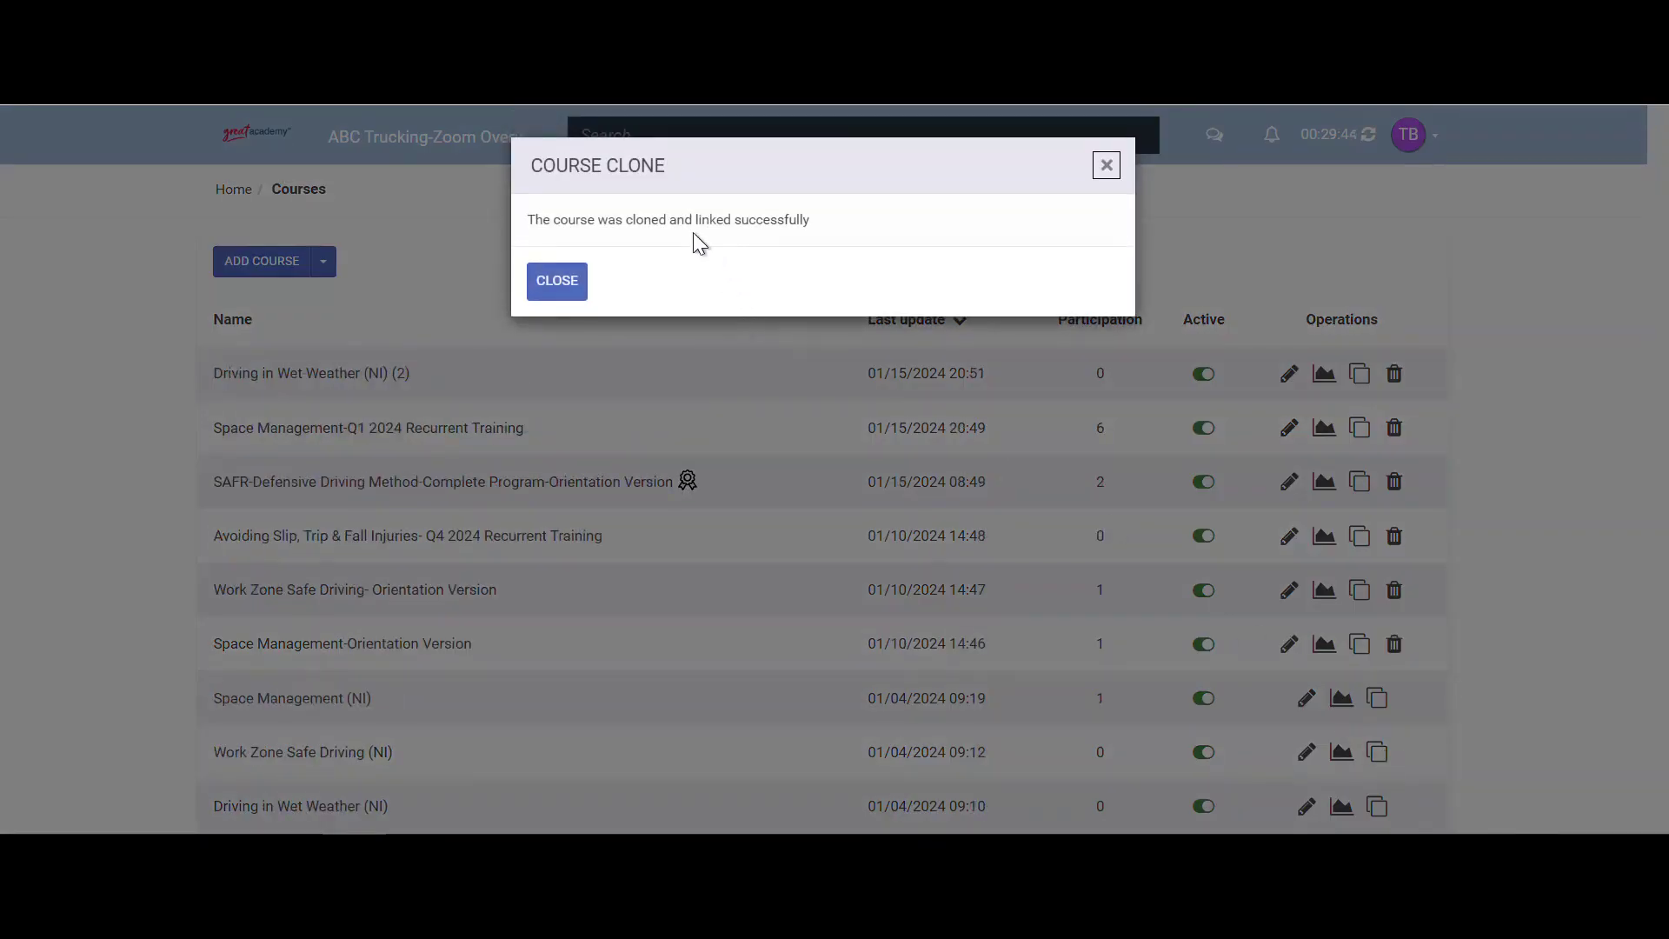
{"action": "left_click", "coordinate": [556, 287]}
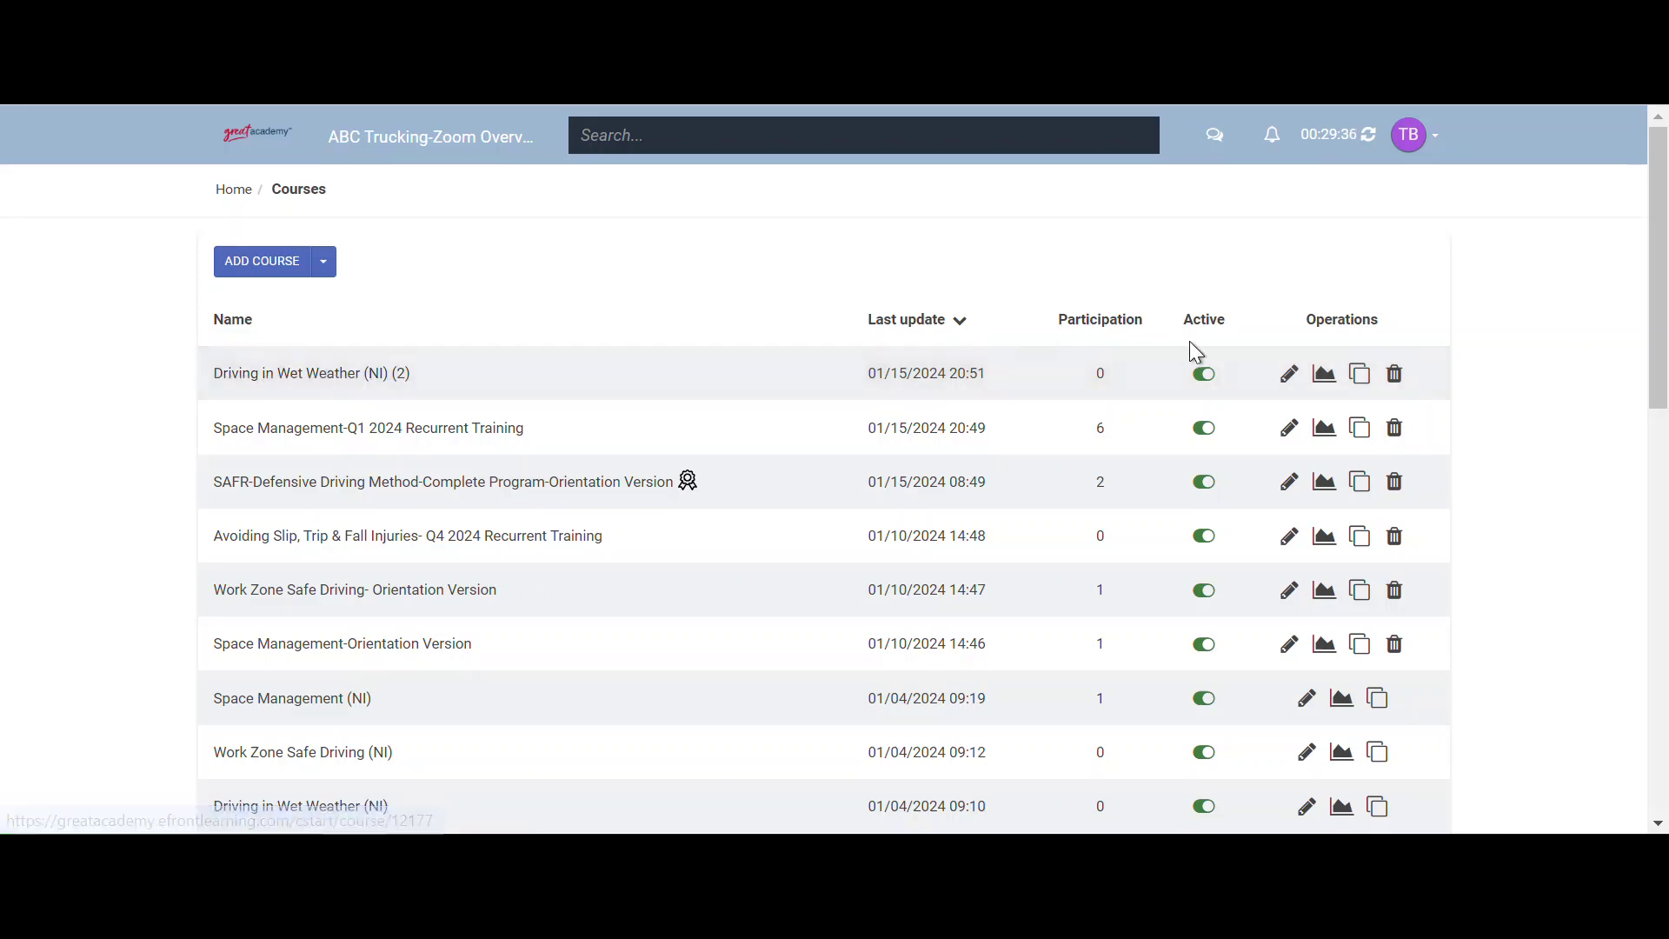
- Rename the copy to 'Driving in Wet Weather-Orientation Version'
{"action": "left_click", "coordinate": [1289, 376]}
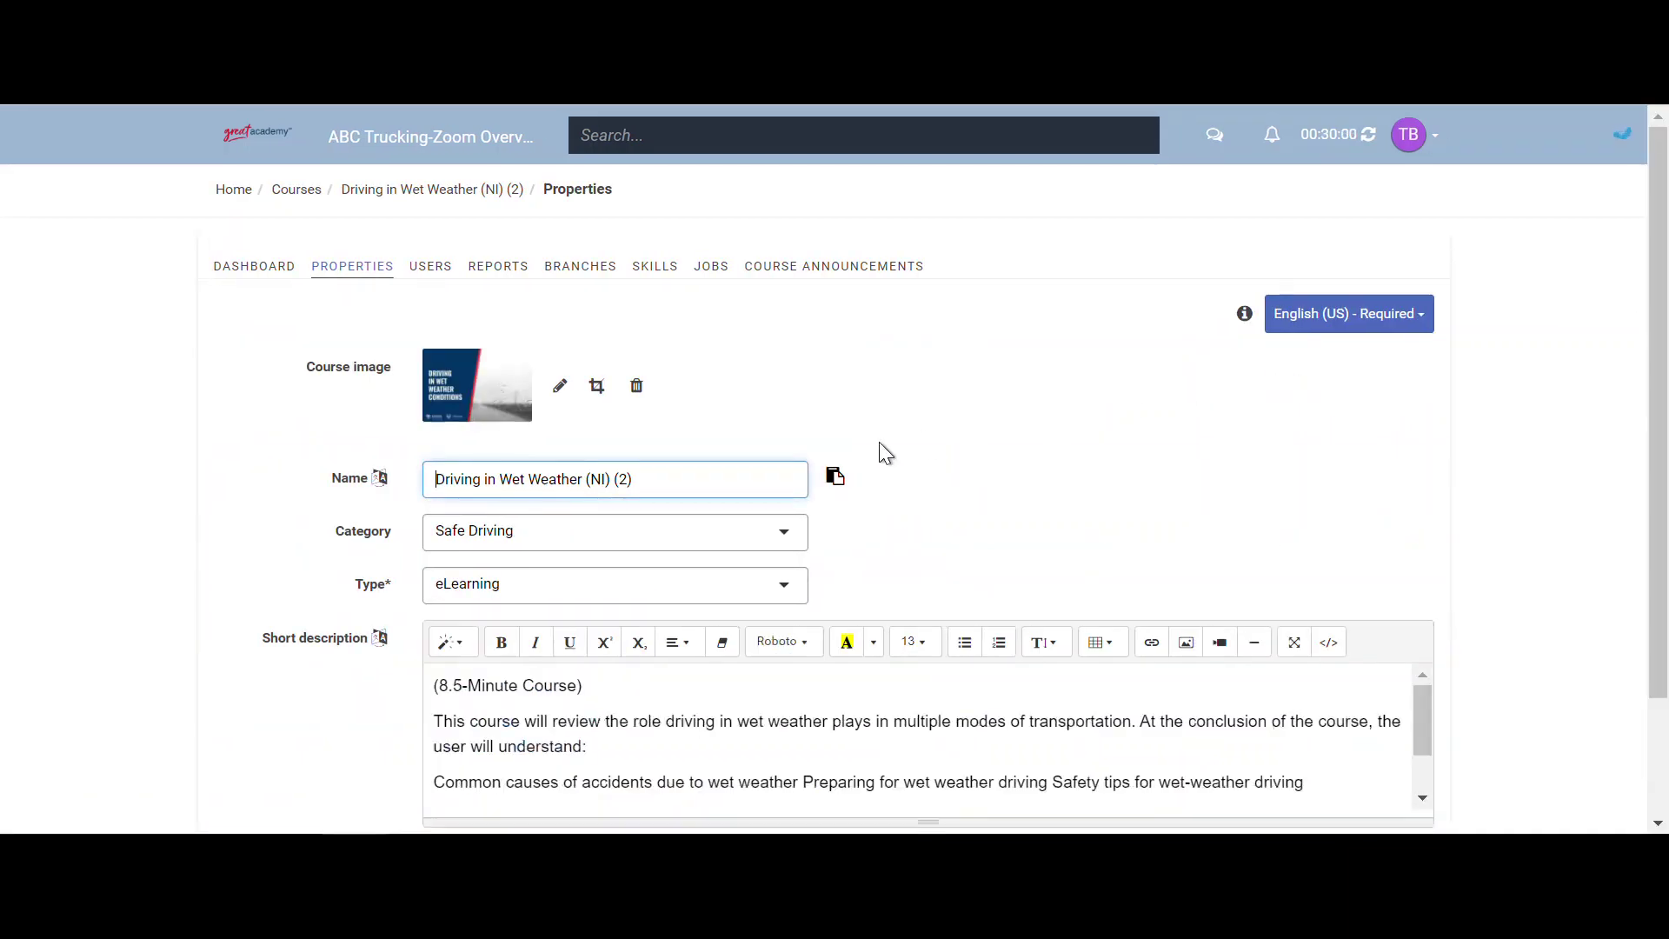
{"action": "left_click_drag", "start_coordinate": [671, 477], "coordinate": [589, 487]}
{"action": "key", "text": "BackSpace"}
{"action": "type", "text": "-Orientation Version"}
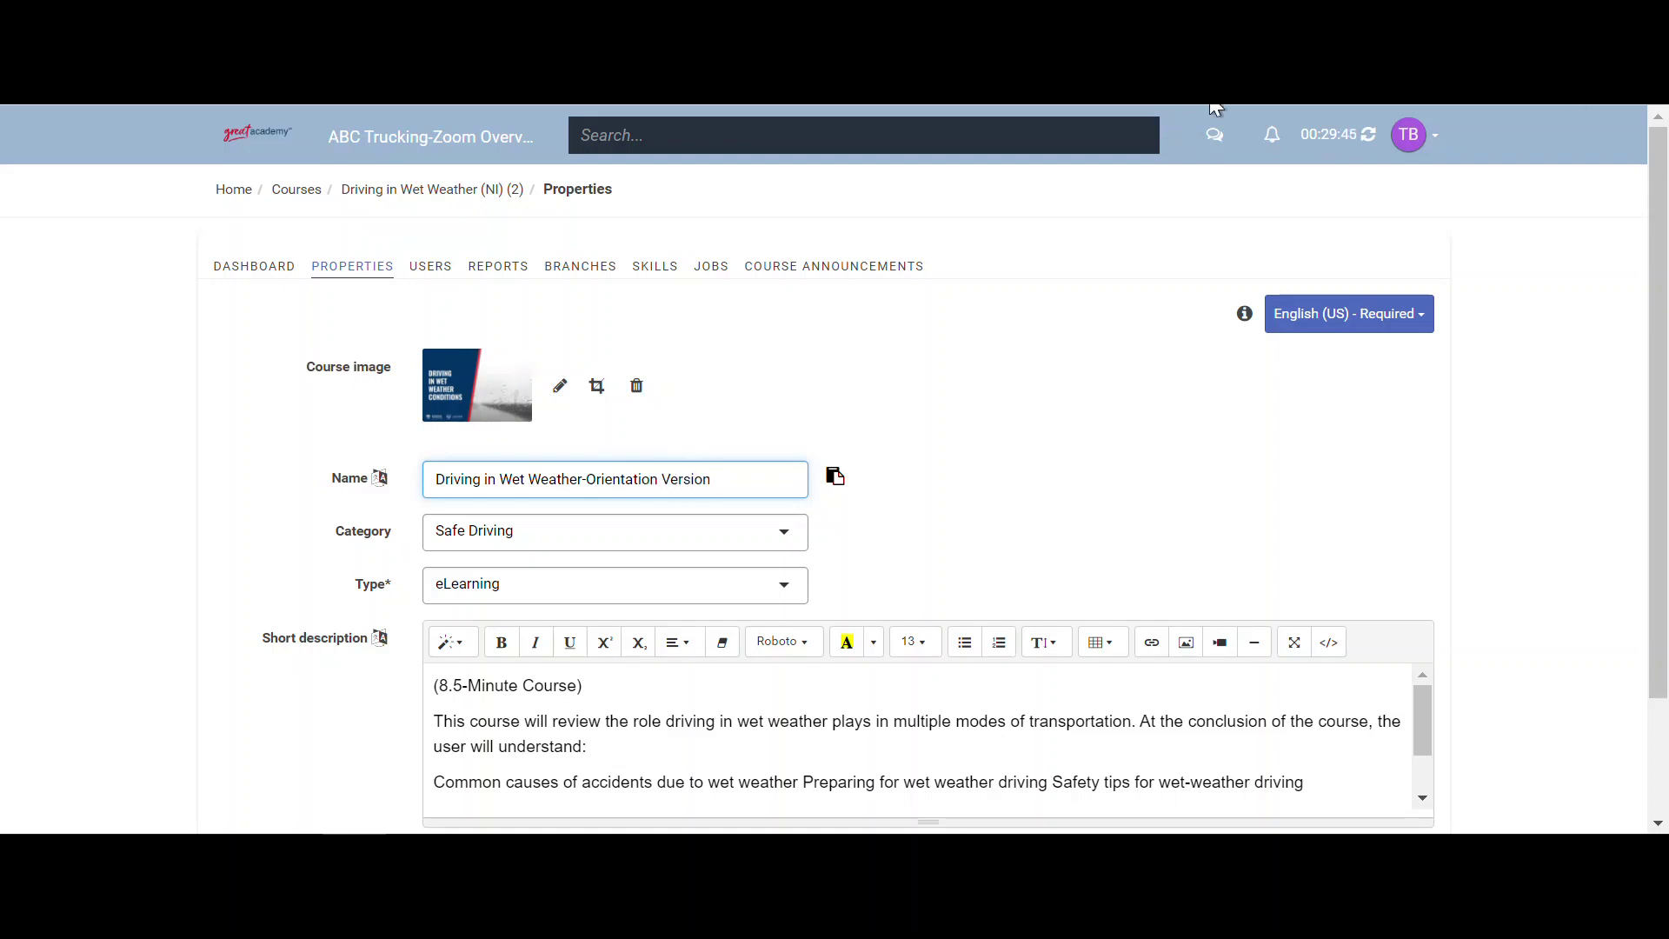
{"action": "scroll", "coordinate": [865, 426], "scroll_direction": "down", "scroll_amount": 2}
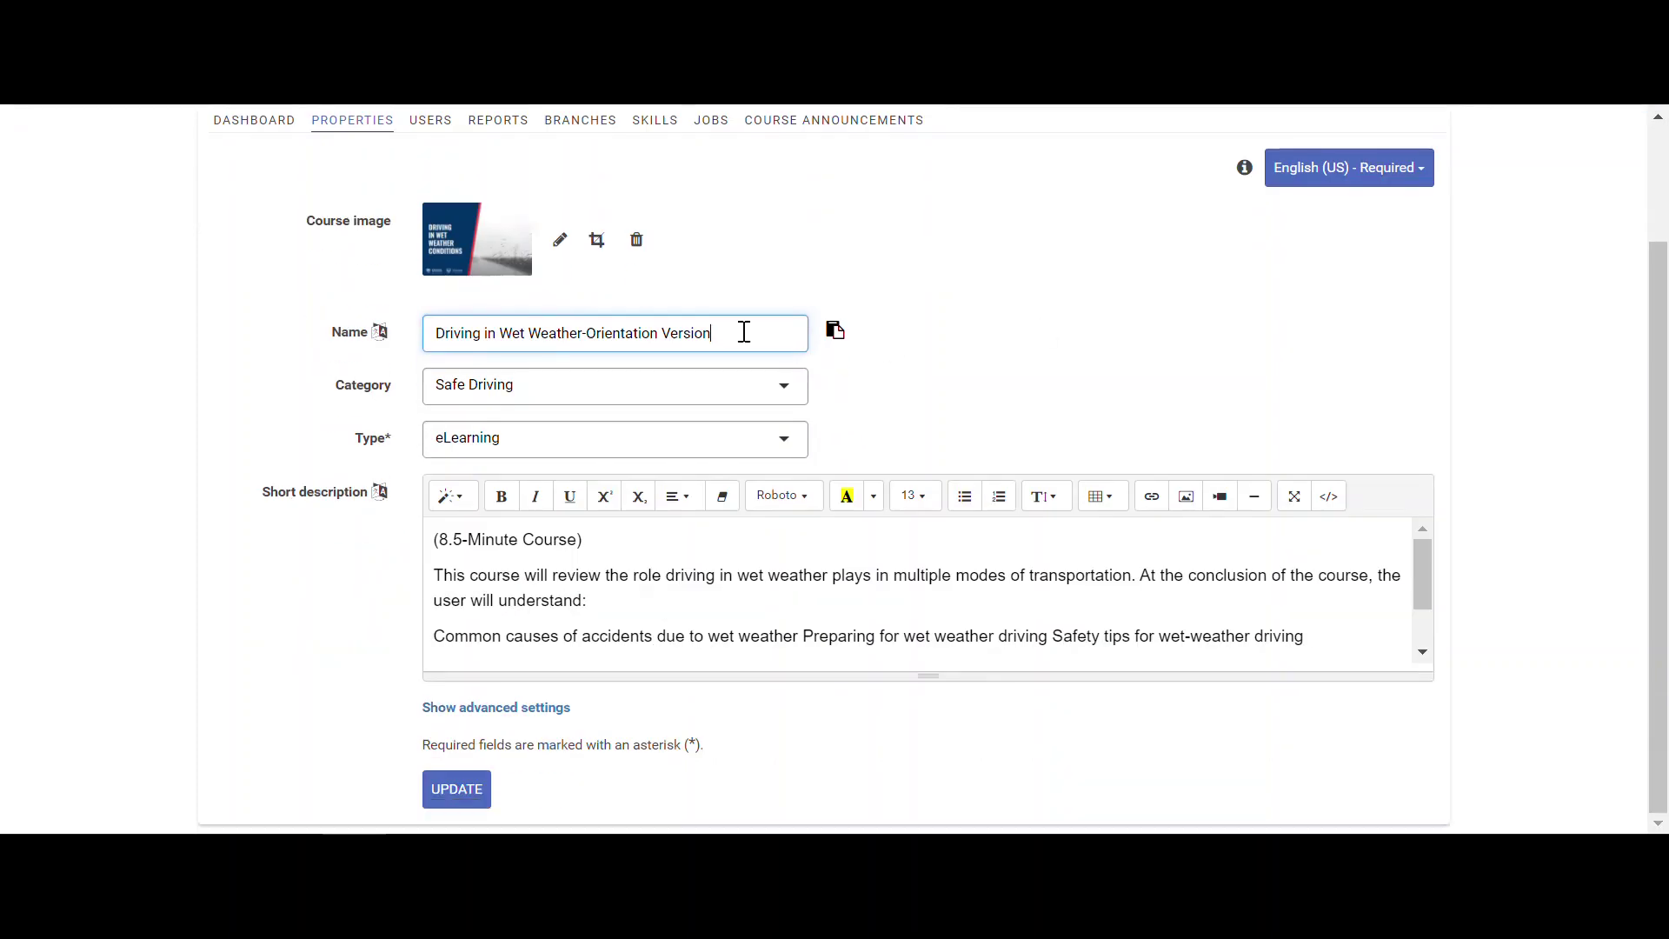
{"action": "left_click_drag", "start_coordinate": [719, 332], "coordinate": [577, 342]}
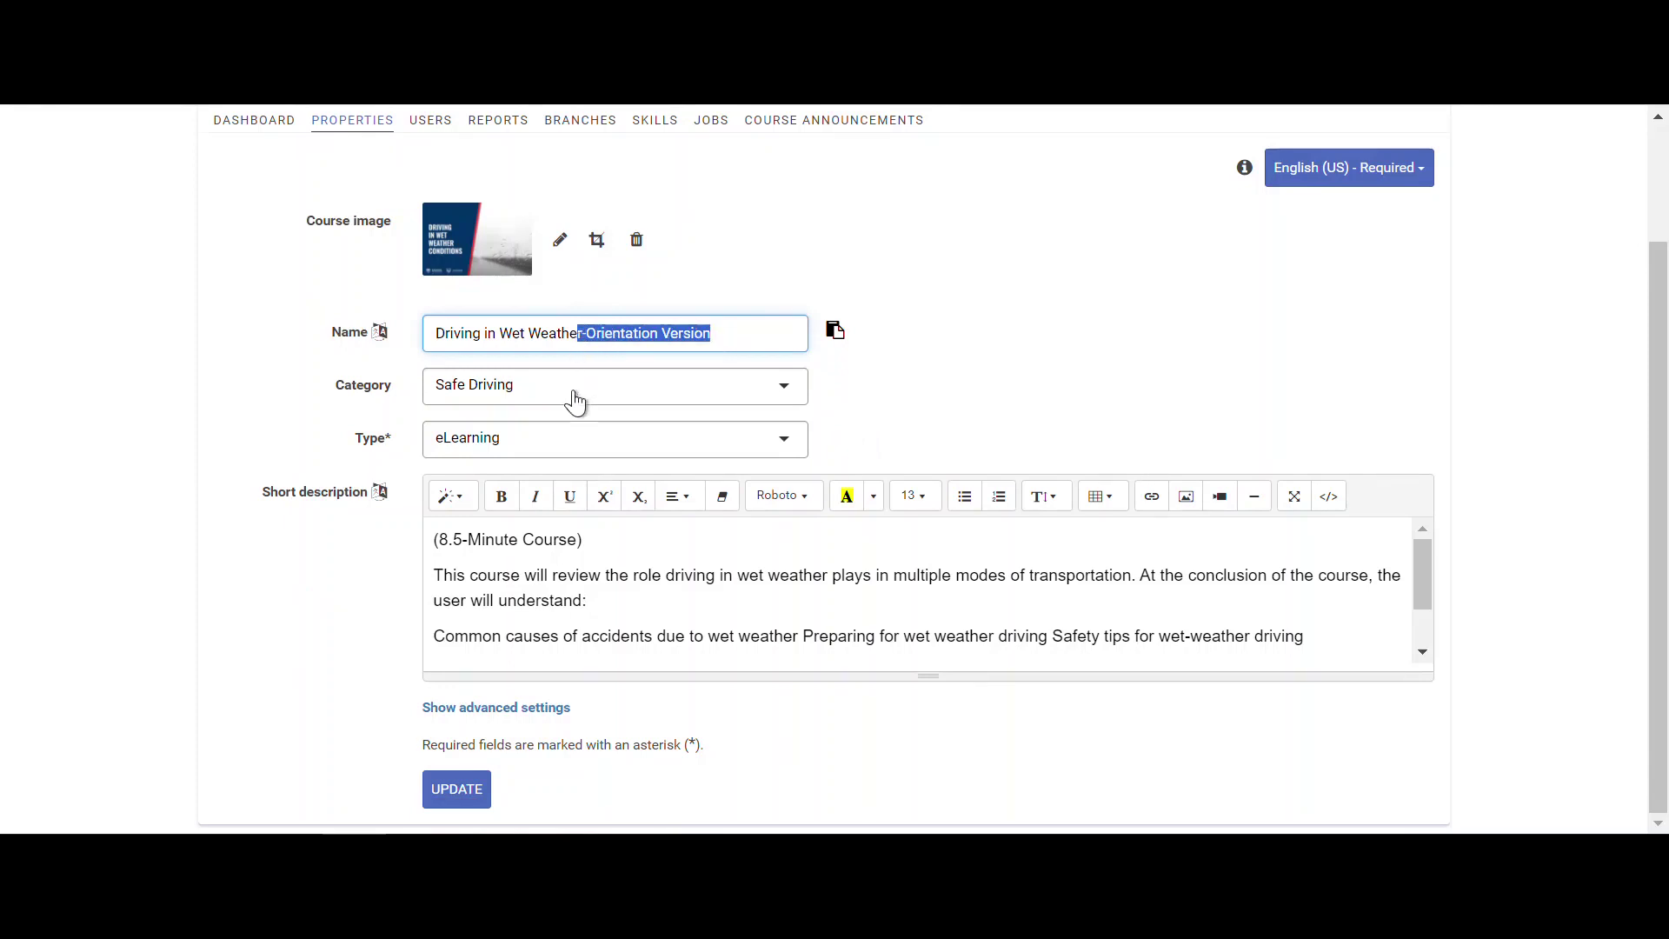
- Set the course to be automatically assigned to new users and save it
{"action": "left_click", "coordinate": [547, 720]}
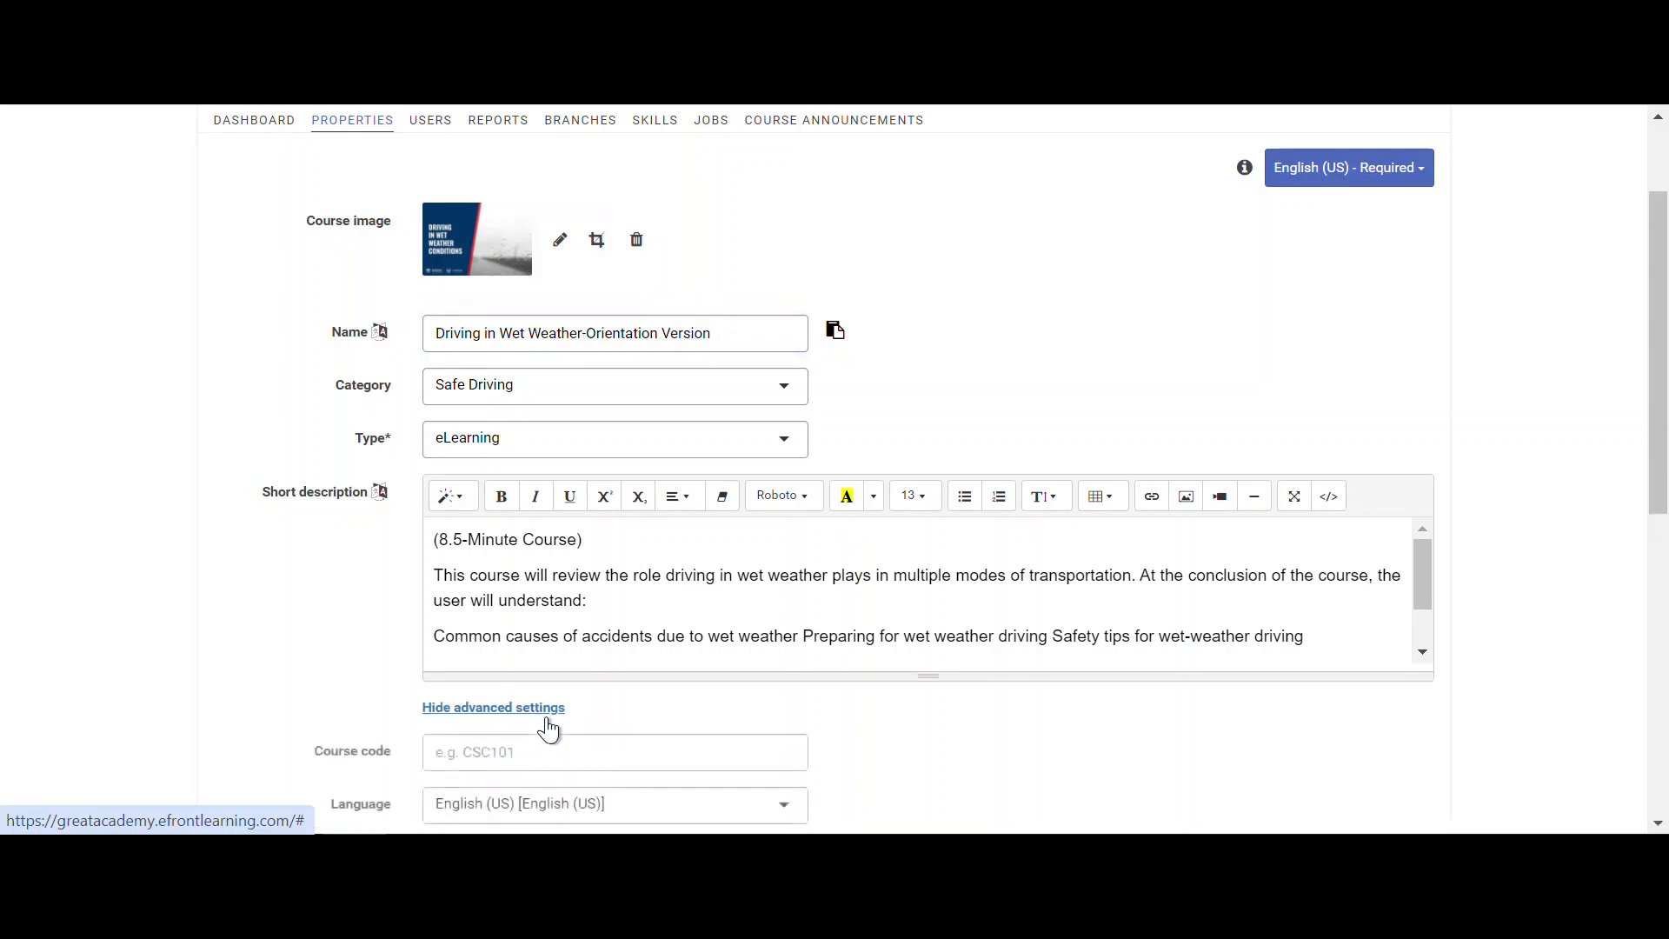
{"action": "scroll", "coordinate": [566, 708], "scroll_direction": "down", "scroll_amount": 4}
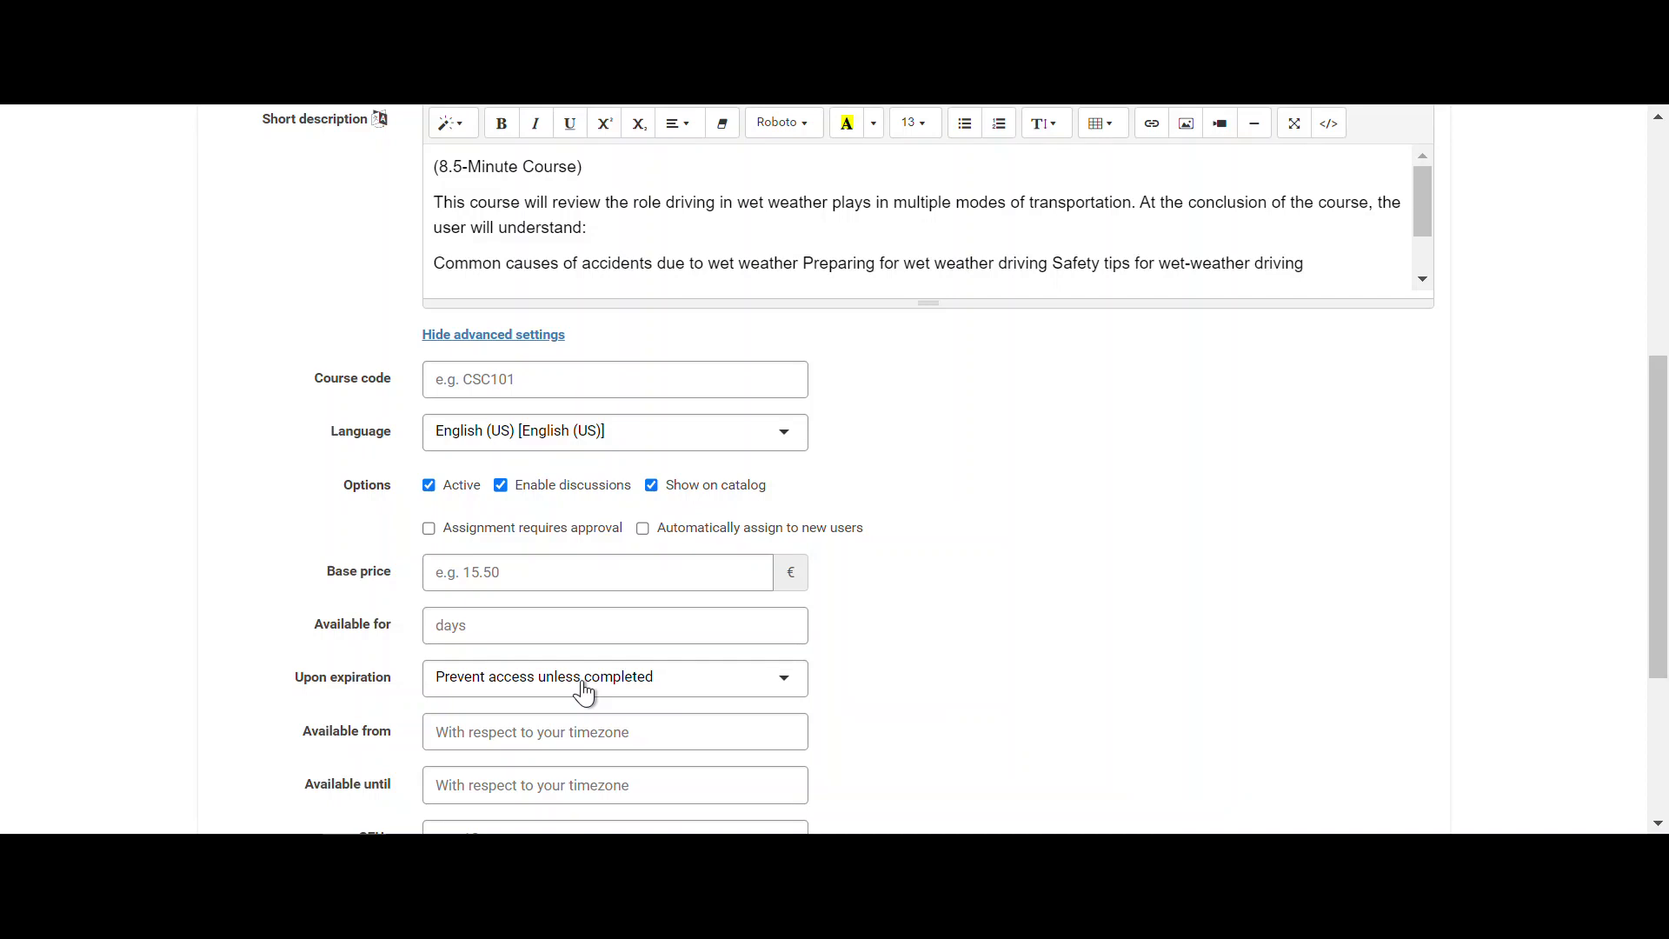
{"action": "left_click", "coordinate": [698, 539]}
{"action": "scroll", "coordinate": [695, 548], "scroll_direction": "down", "scroll_amount": 3}
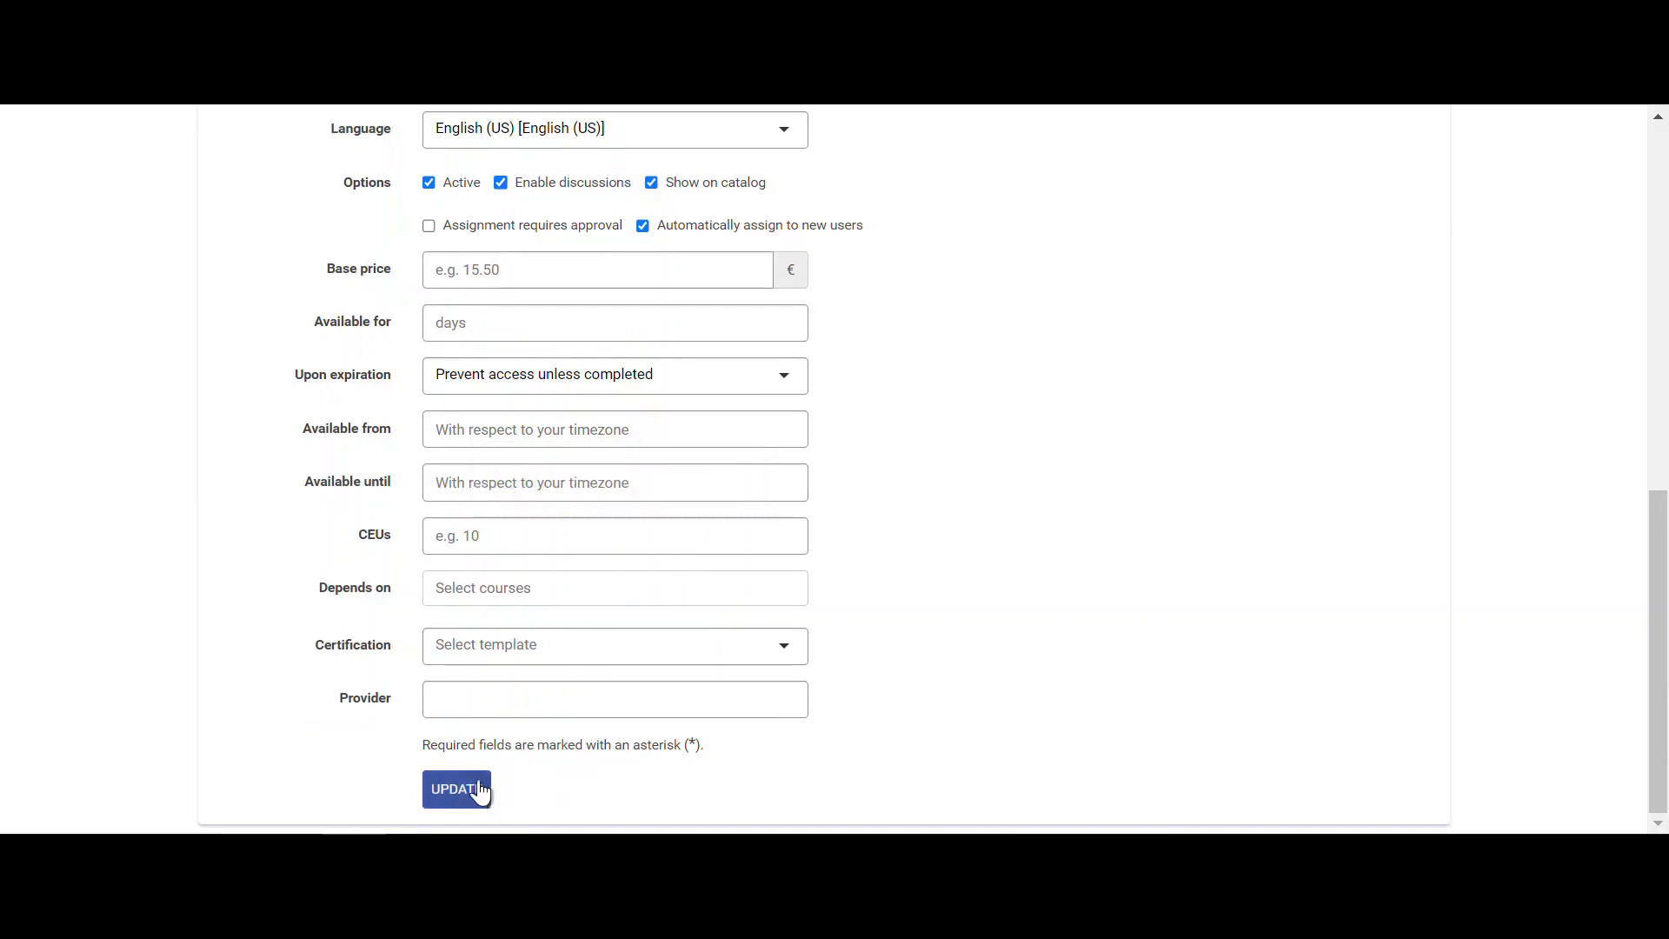
{"action": "left_click", "coordinate": [481, 791]}
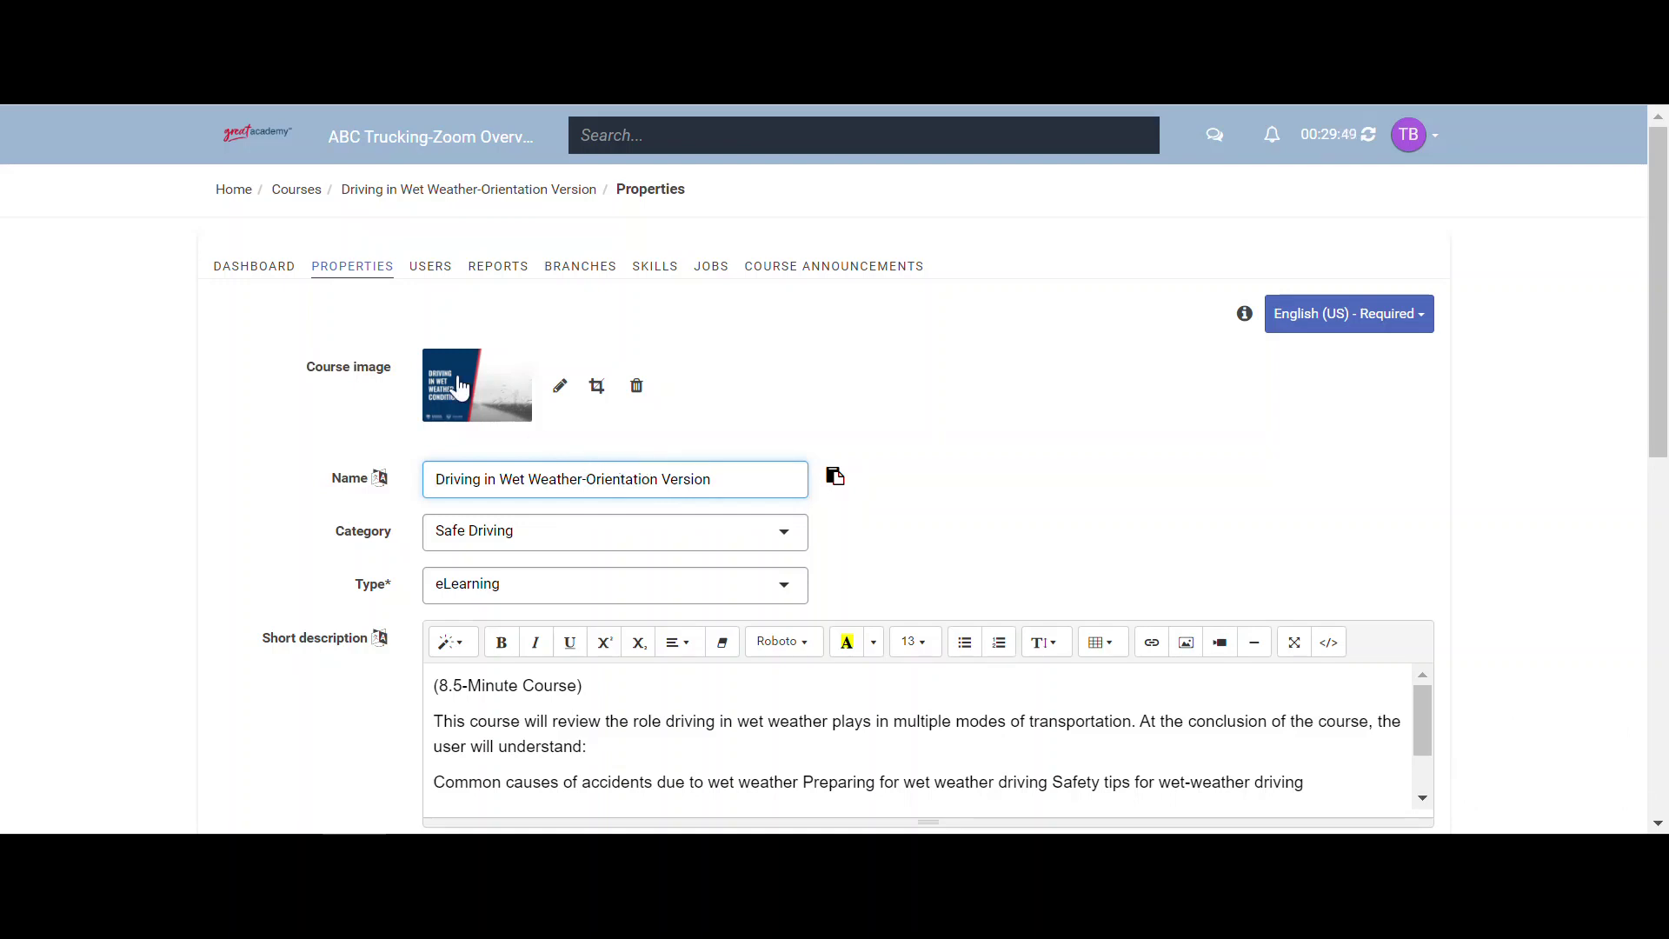
- Go back to the Courses list and scroll down to SAFR-Defensive Driving Method-Complete Program (NI)
{"action": "left_click", "coordinate": [249, 194]}
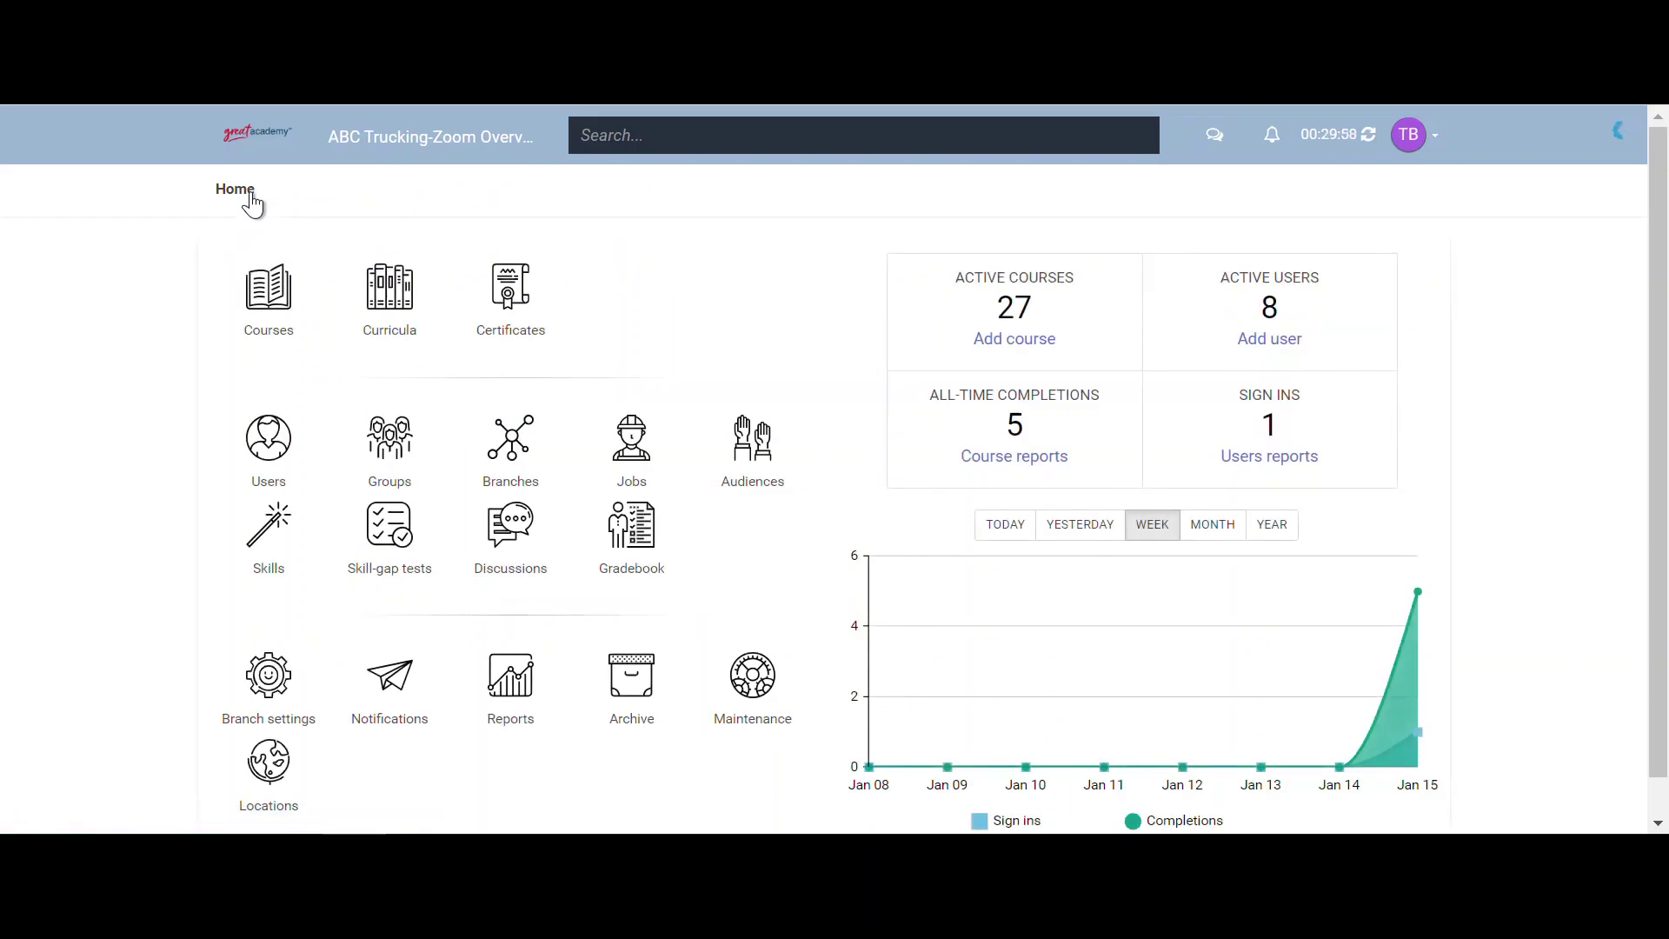
{"action": "left_click", "coordinate": [258, 322]}
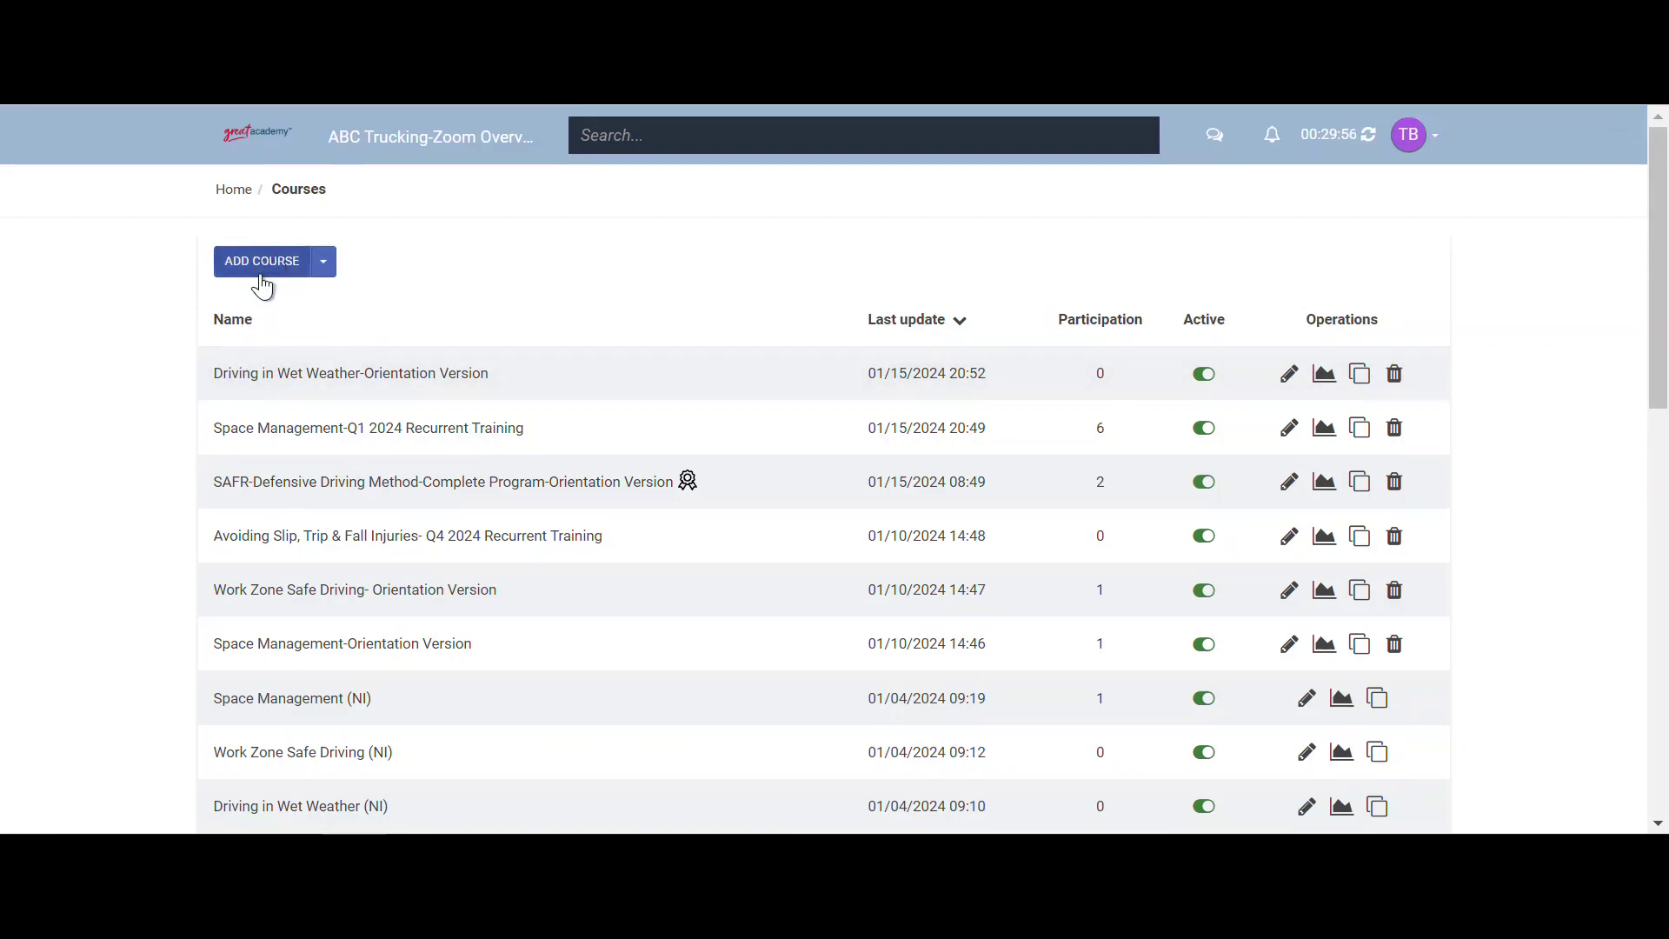
{"action": "scroll", "coordinate": [212, 296], "scroll_direction": "down", "scroll_amount": 4}
{"action": "scroll", "coordinate": [232, 287], "scroll_direction": "down", "scroll_amount": 7}
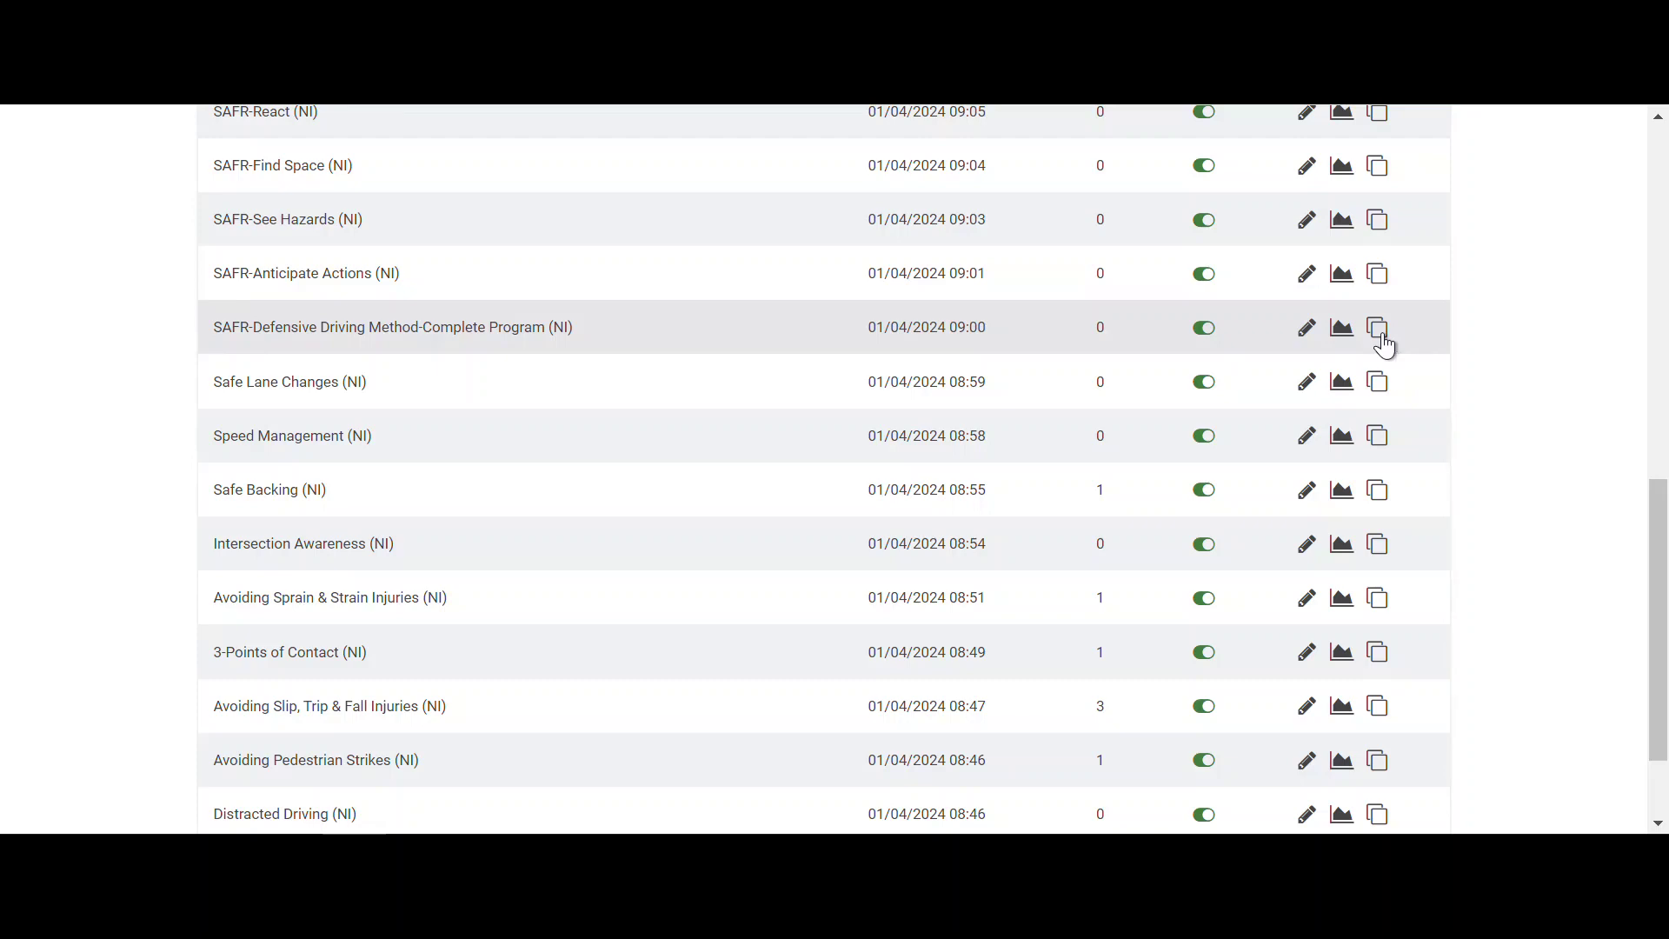
- Clone the SAFR-Defensive Driving Method-Complete Program (NI) course
{"action": "left_click", "coordinate": [1382, 338]}
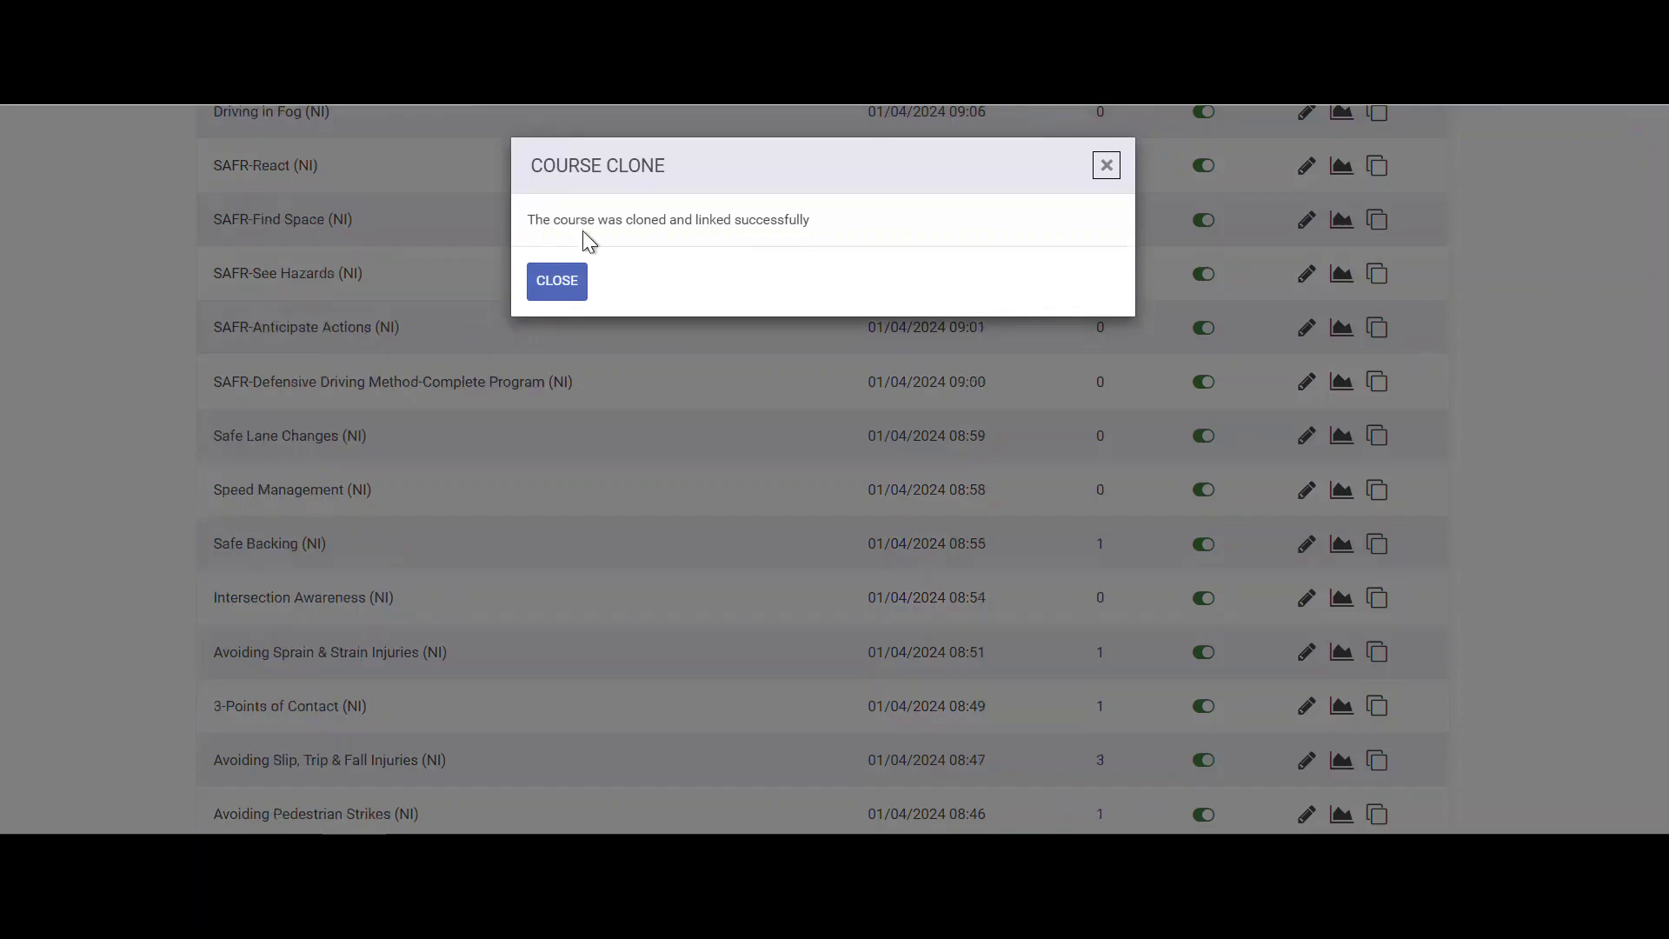
{"action": "left_click", "coordinate": [565, 291]}
{"action": "scroll", "coordinate": [560, 273], "scroll_direction": "up", "scroll_amount": 7}
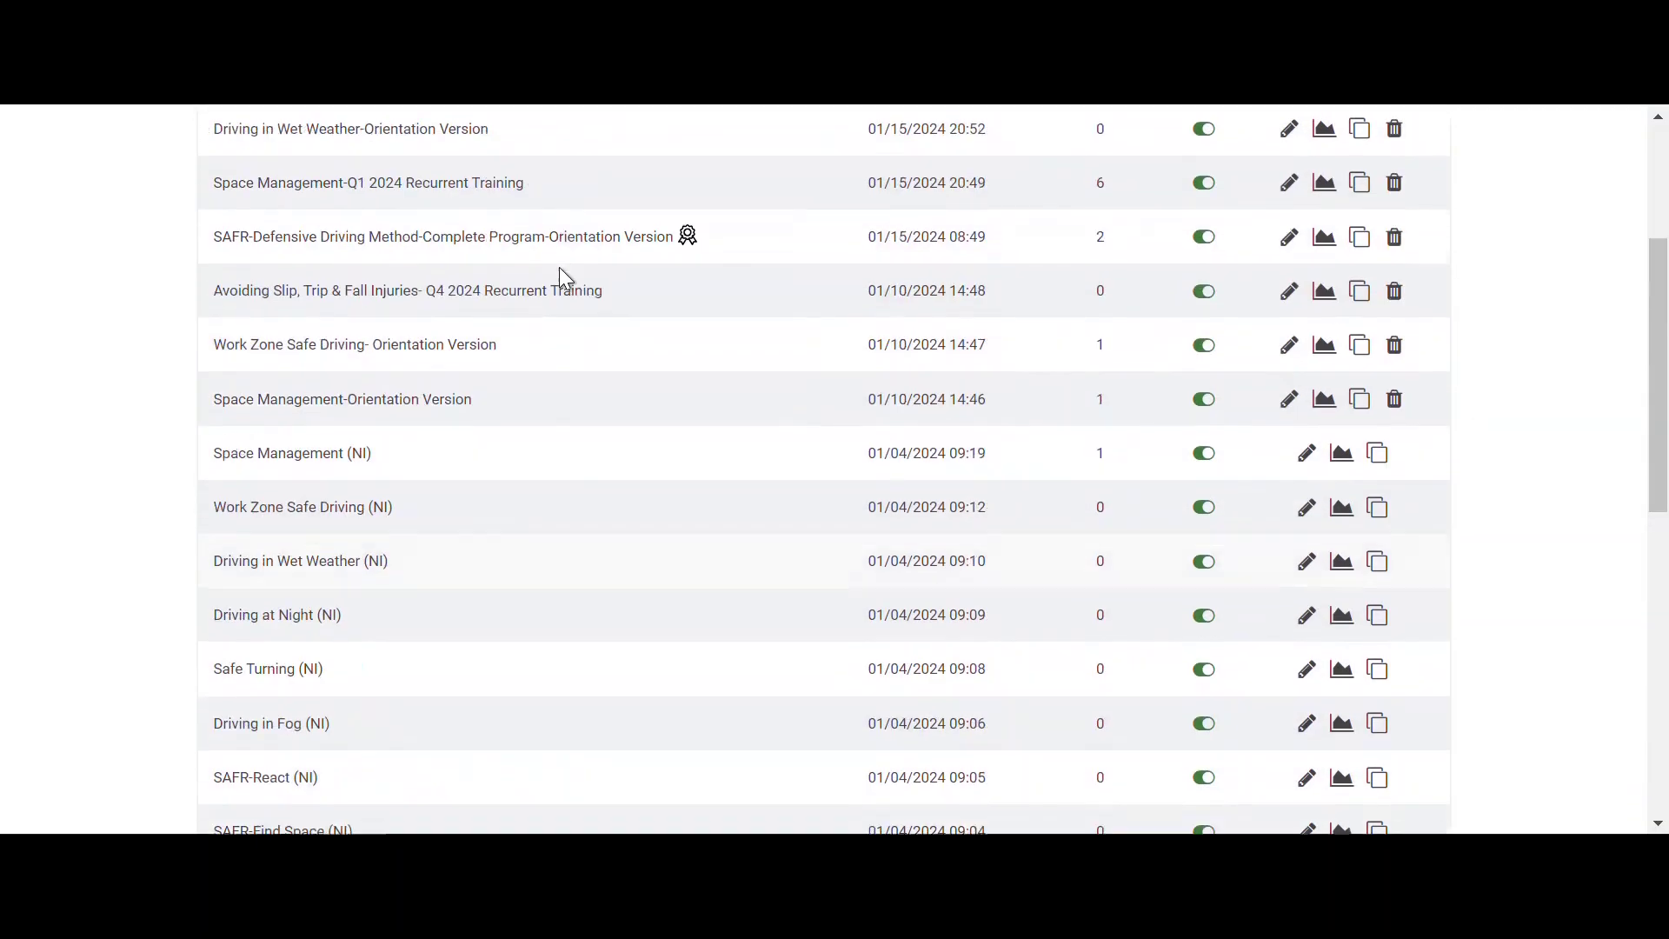
{"action": "scroll", "coordinate": [560, 270], "scroll_direction": "up", "scroll_amount": 4}
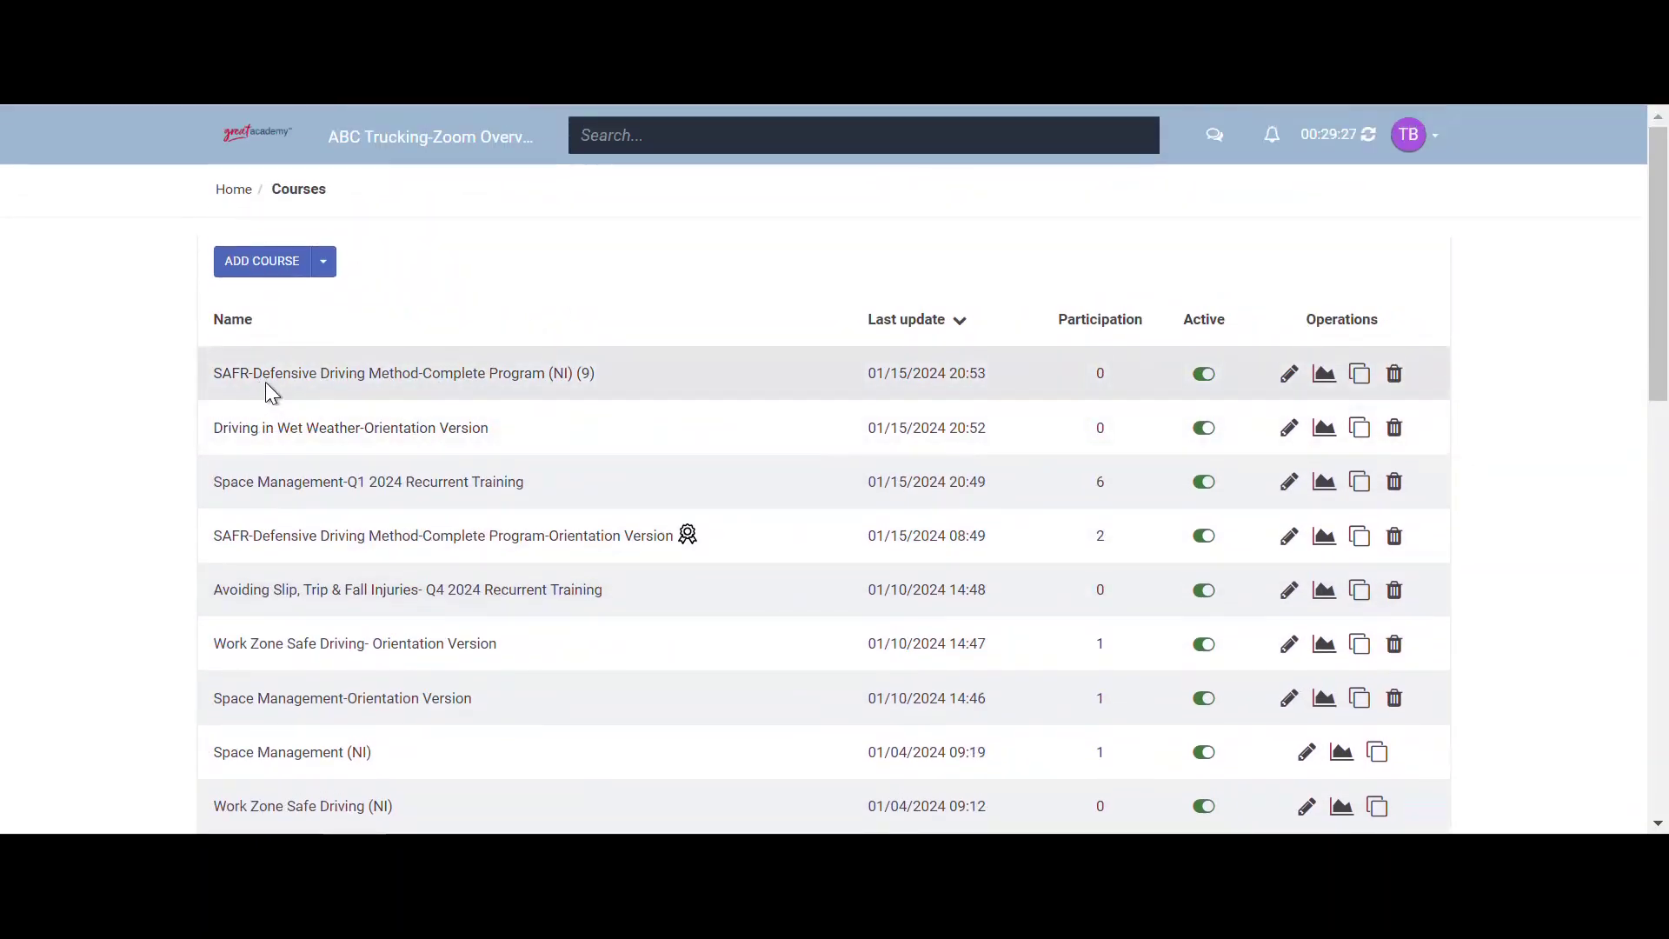
- Replace the copy's '(NI) (9)' suffix with '-Certificate Course' and show advanced settings
{"action": "left_click", "coordinate": [1288, 376]}
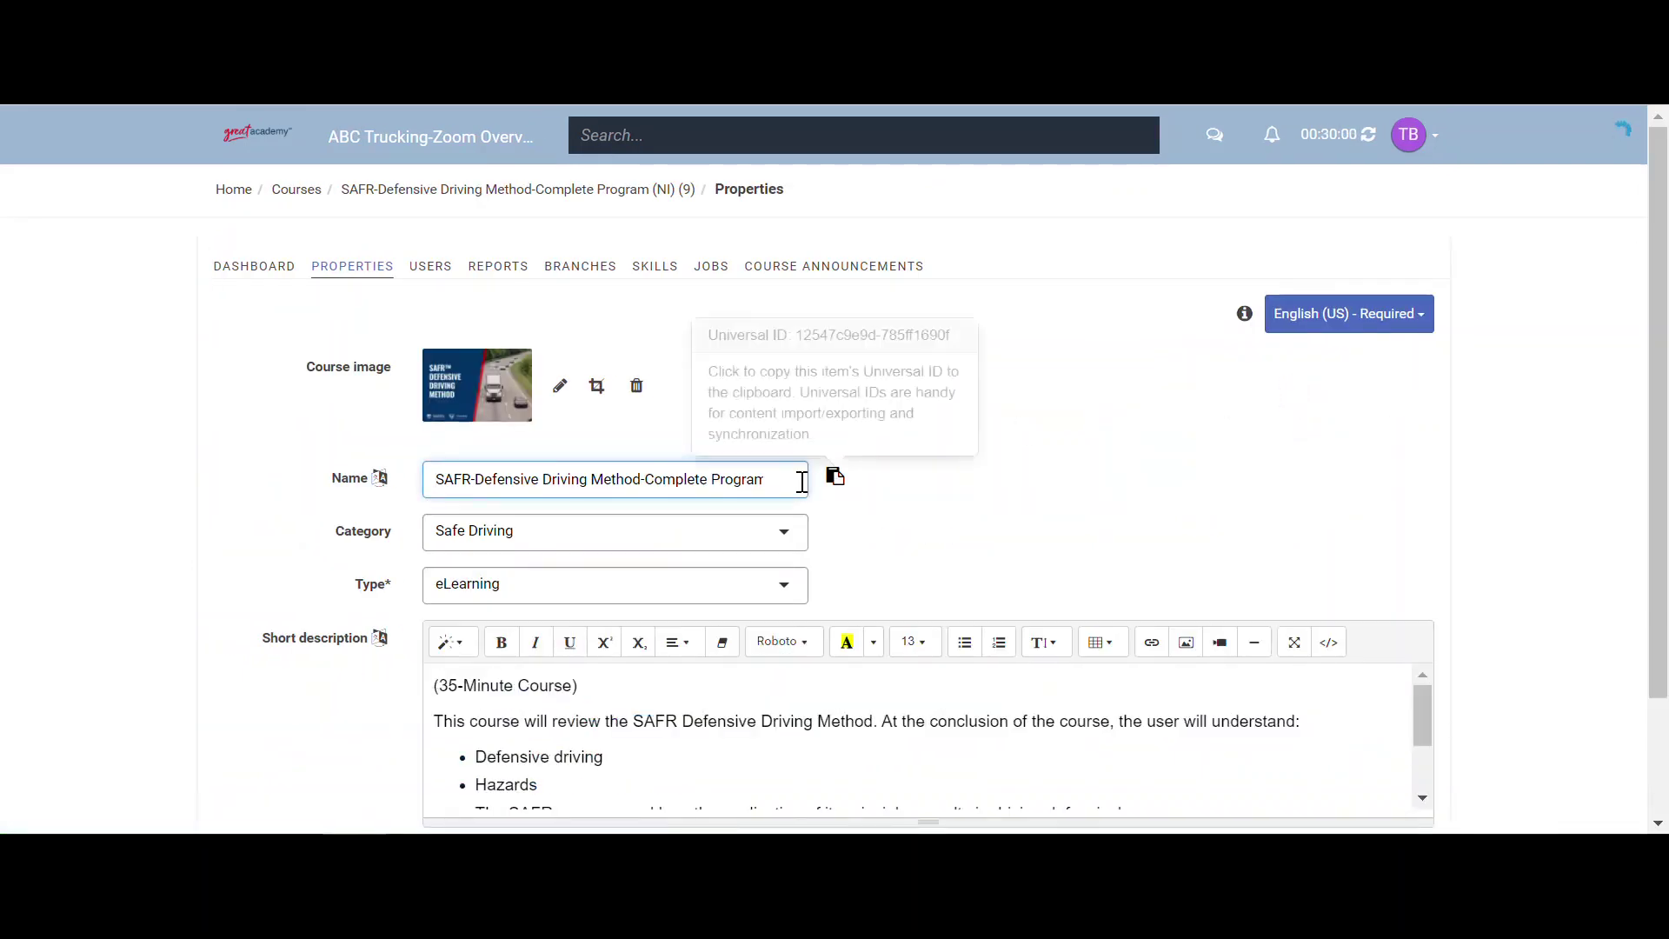
{"action": "left_click_drag", "start_coordinate": [671, 480], "coordinate": [887, 474]}
{"action": "left_click", "coordinate": [746, 480]}
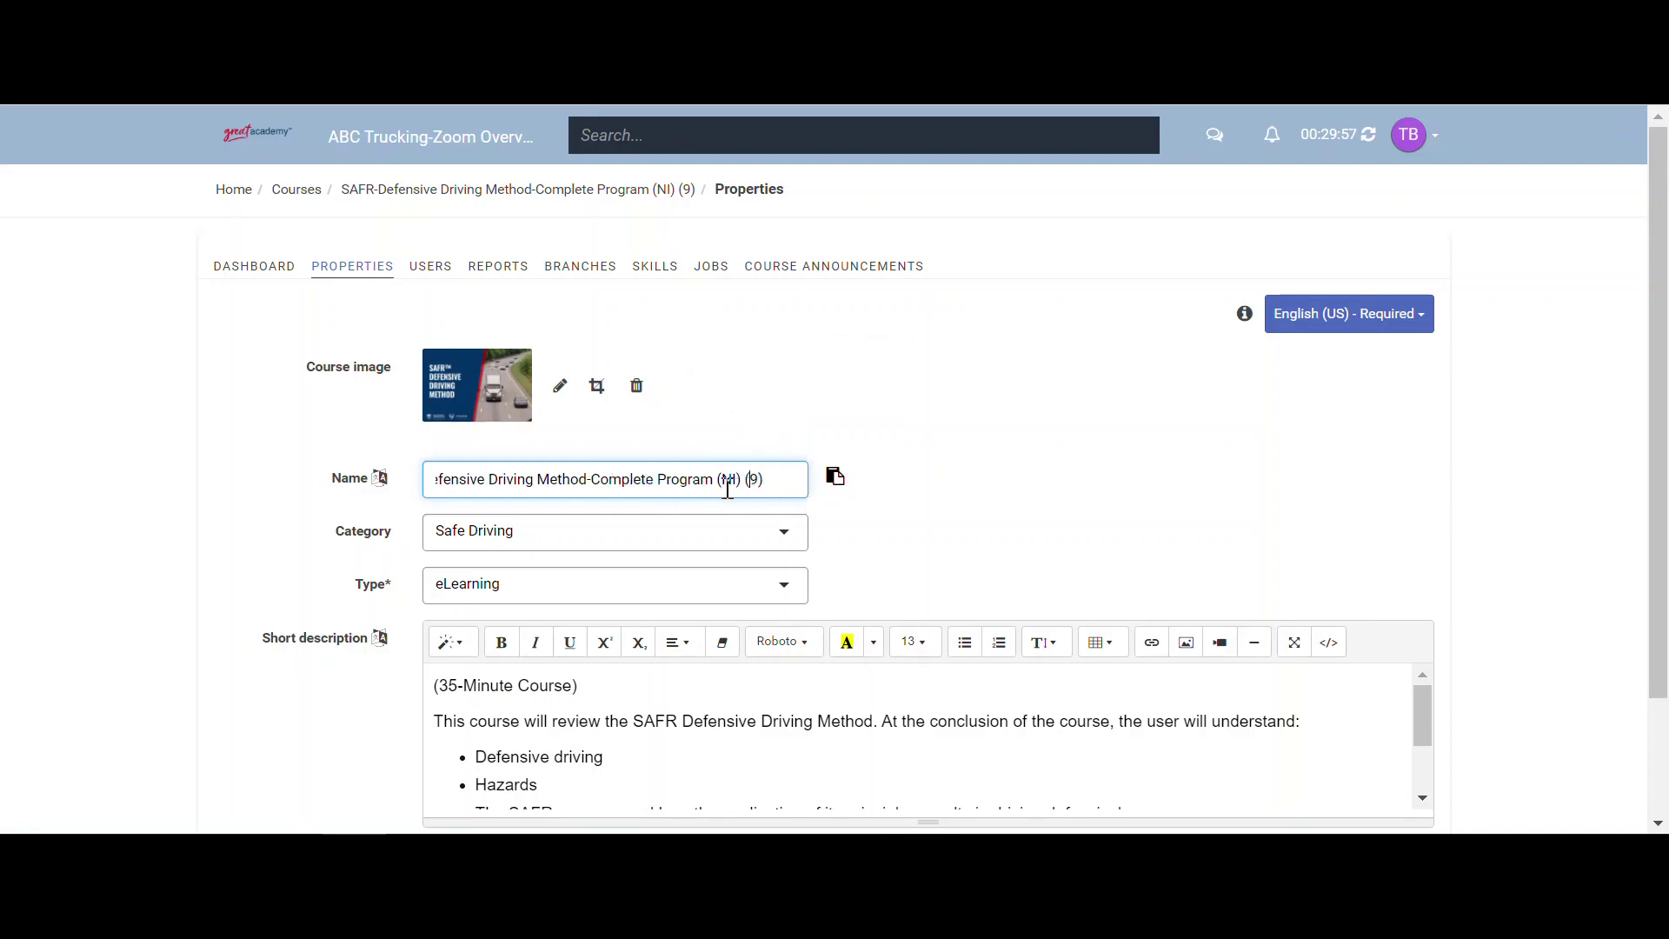
{"action": "left_click_drag", "start_coordinate": [720, 479], "coordinate": [794, 474]}
{"action": "key", "text": "BackSpace"}
{"action": "key", "text": "BackSpace"}
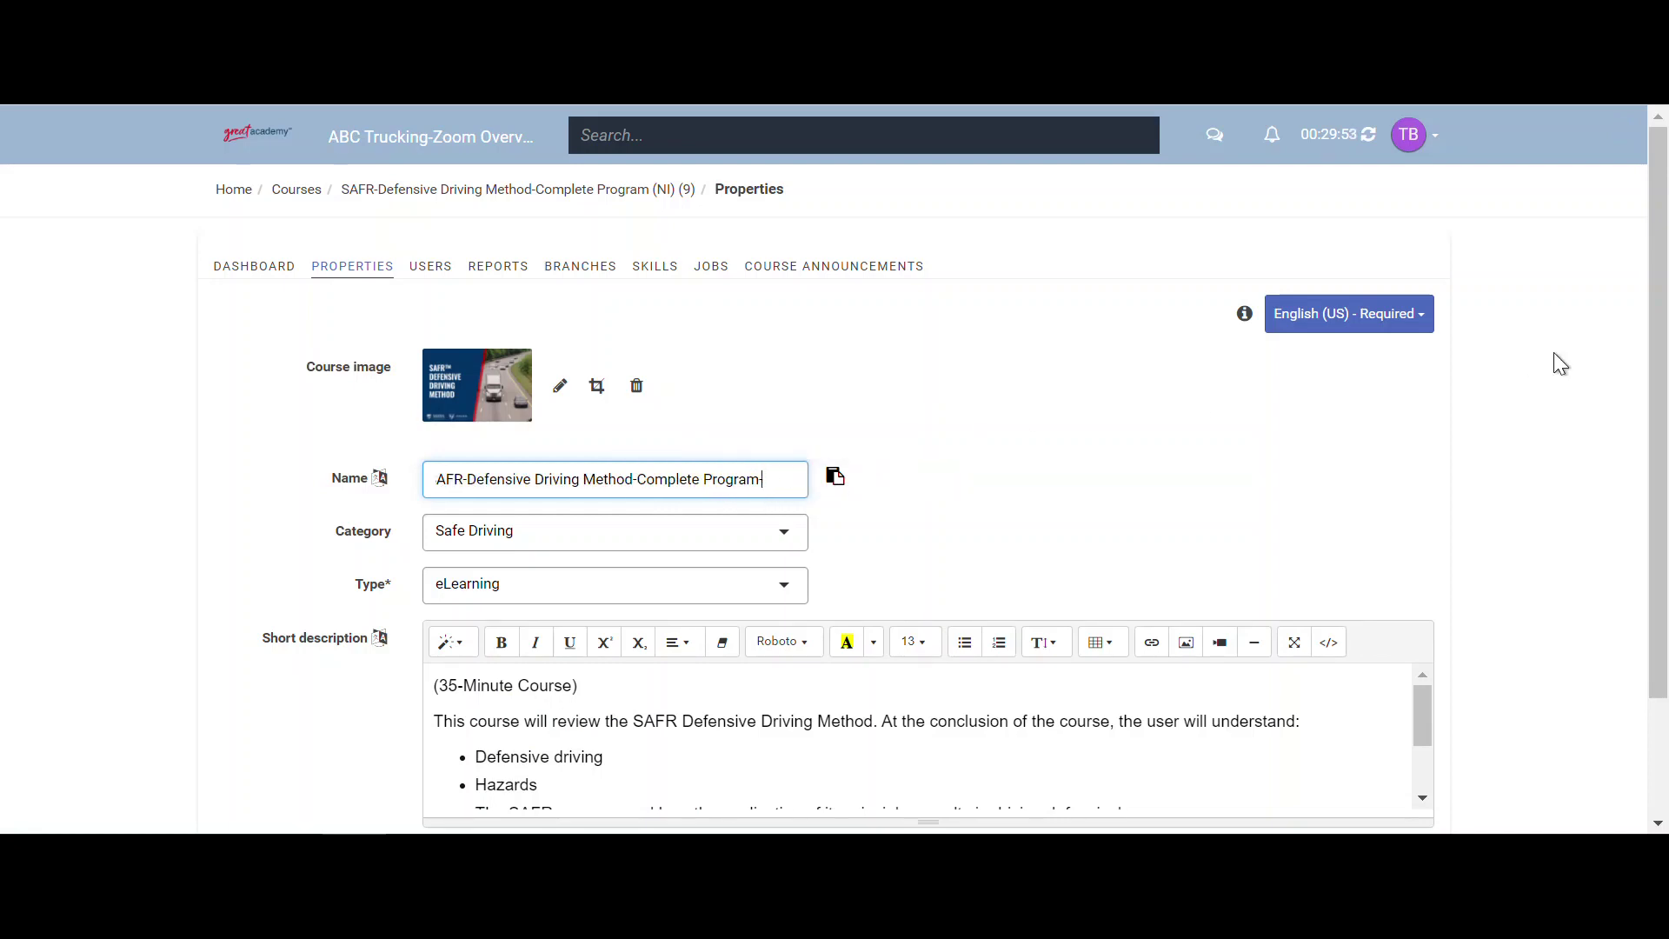
{"action": "type", "text": "-Certif"}
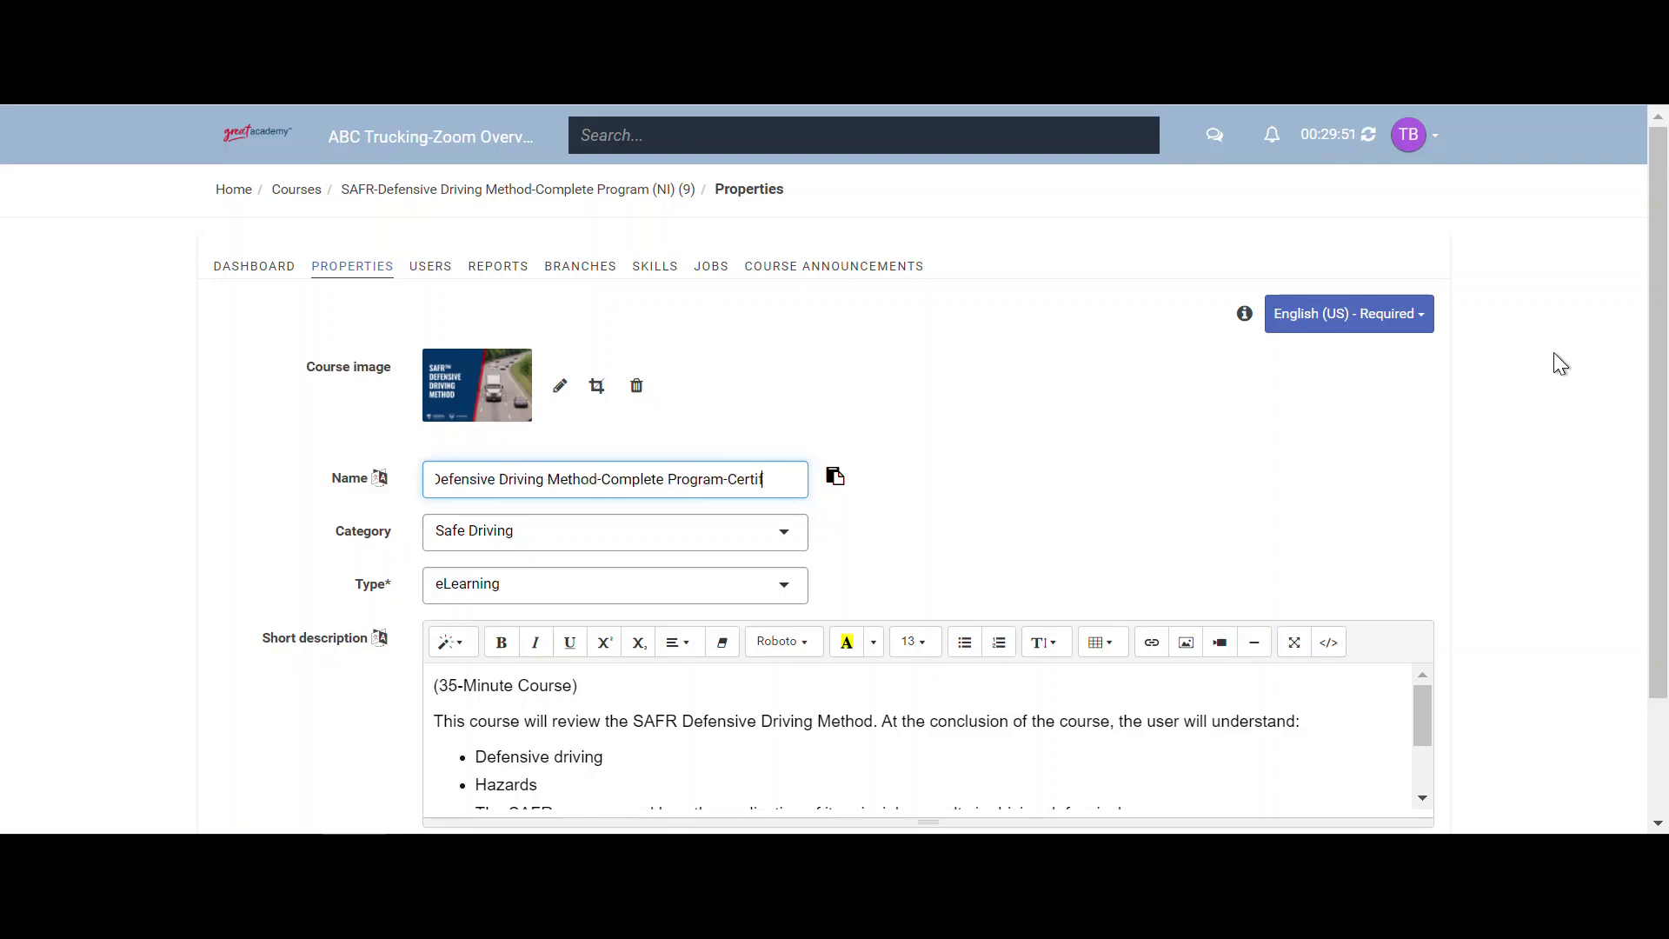
{"action": "type", "text": "icate Course"}
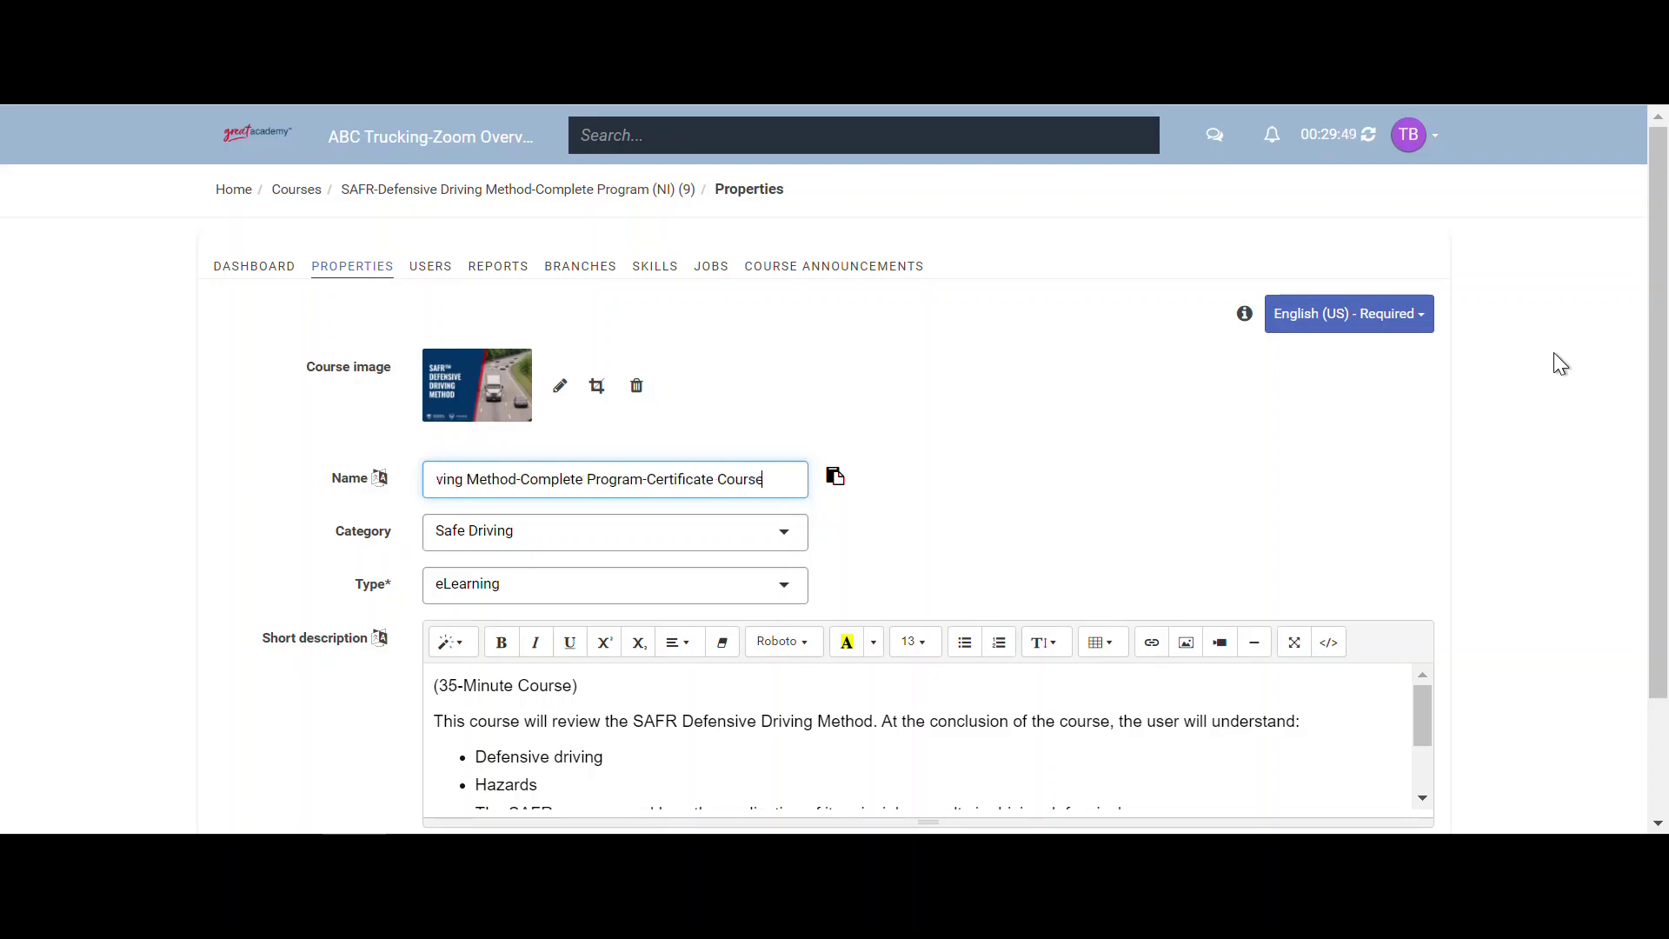
{"action": "scroll", "coordinate": [1044, 393], "scroll_direction": "down", "scroll_amount": 2}
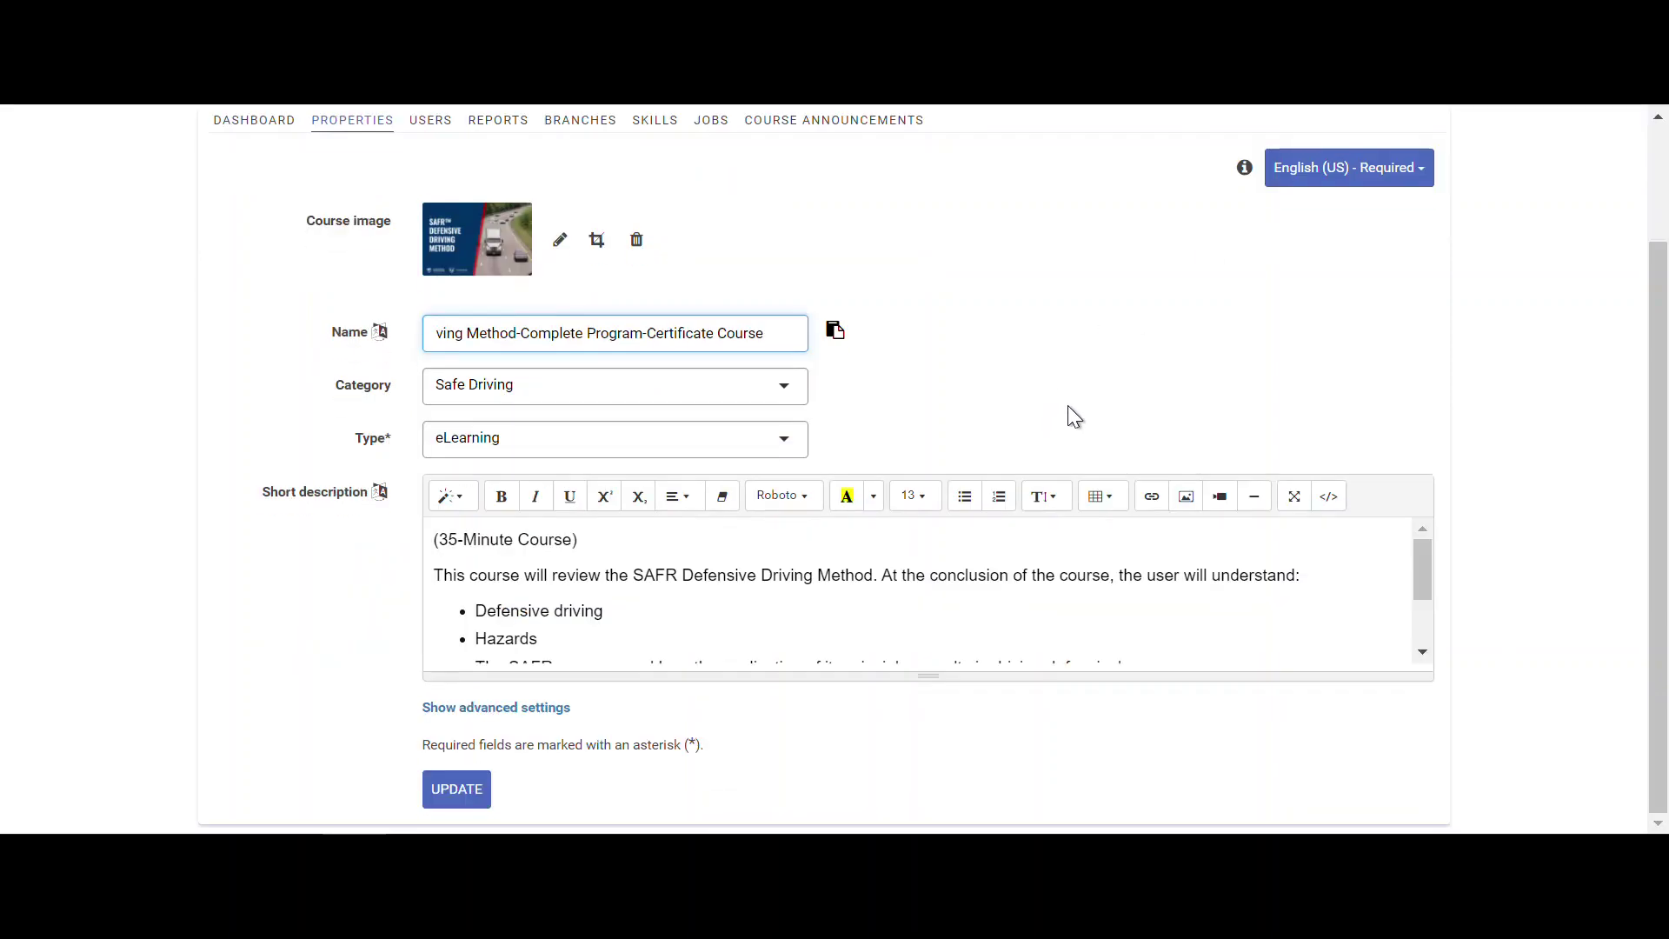
{"action": "left_click", "coordinate": [472, 709]}
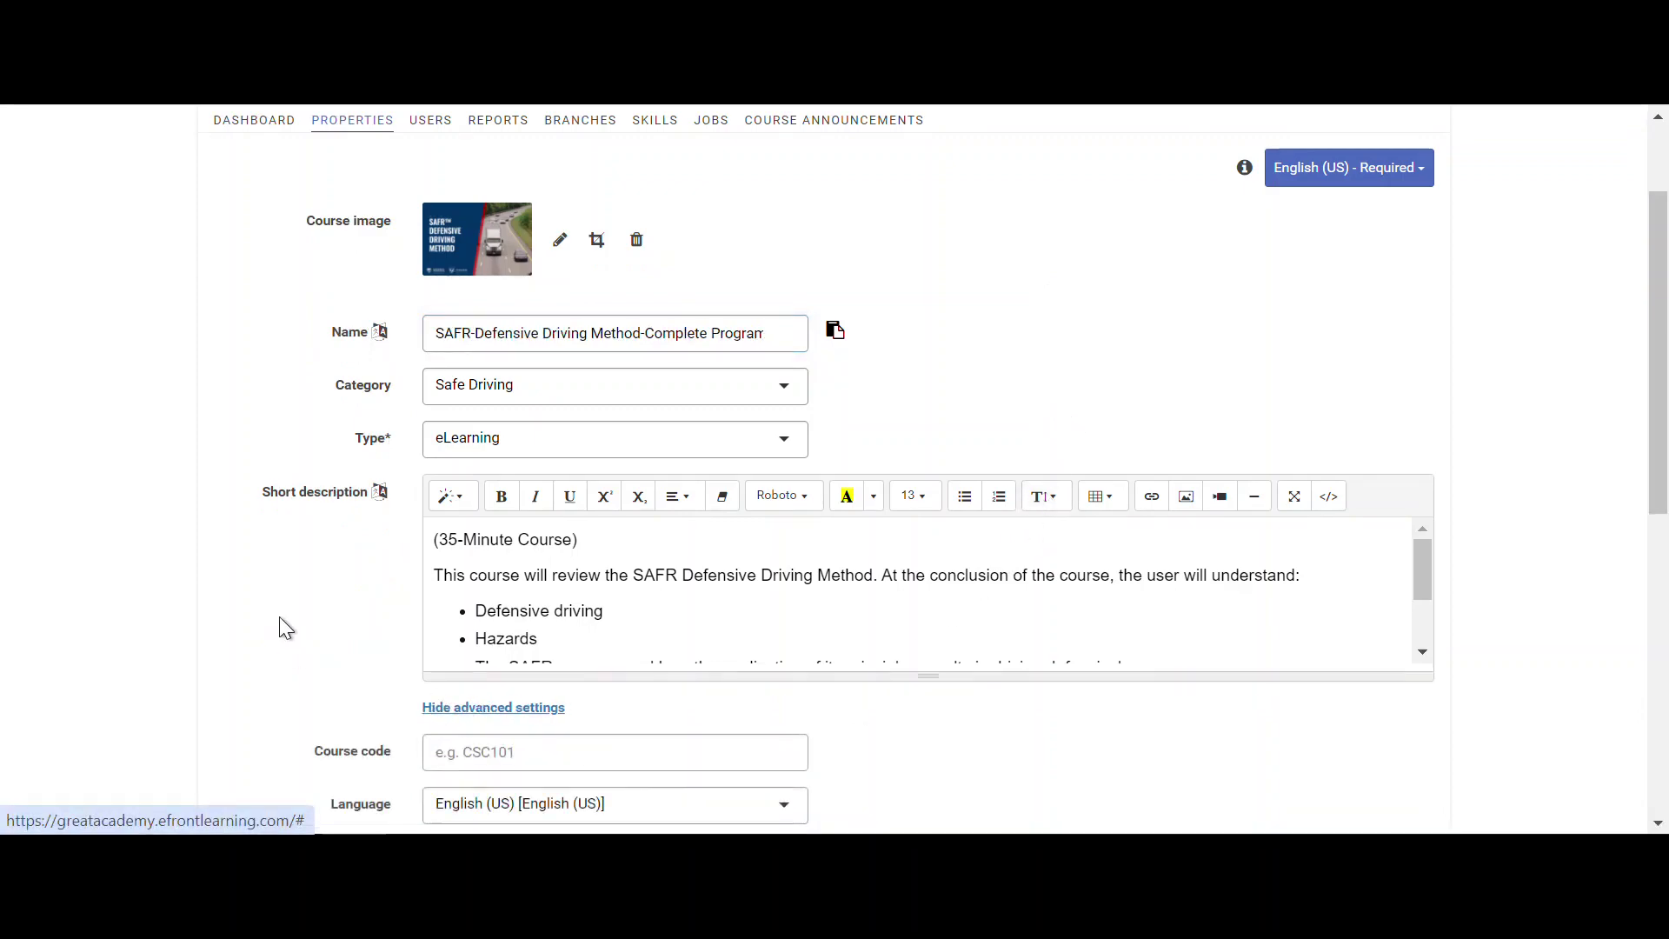
- Tick 'Automatically assign to new users' for the certificate course copy
{"action": "scroll", "coordinate": [326, 600], "scroll_direction": "down", "scroll_amount": 5}
{"action": "scroll", "coordinate": [337, 595], "scroll_direction": "down", "scroll_amount": 3}
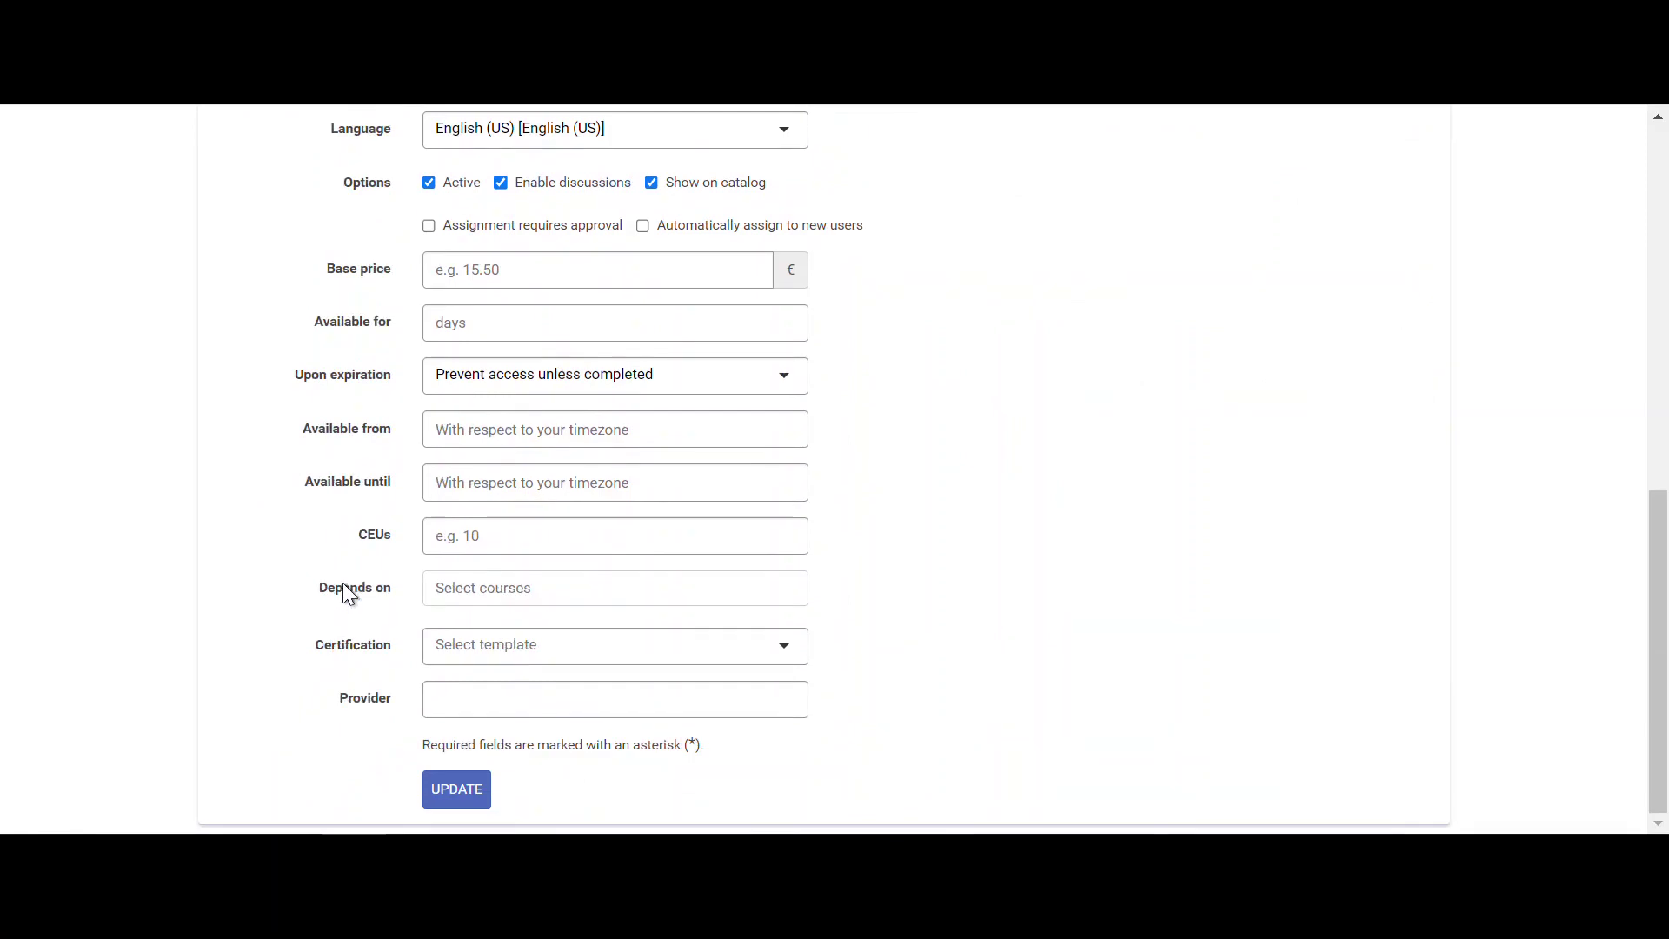
{"action": "left_click", "coordinate": [801, 236]}
- Choose the Default template certificate with its duration measured as 1 year
{"action": "left_click", "coordinate": [493, 659]}
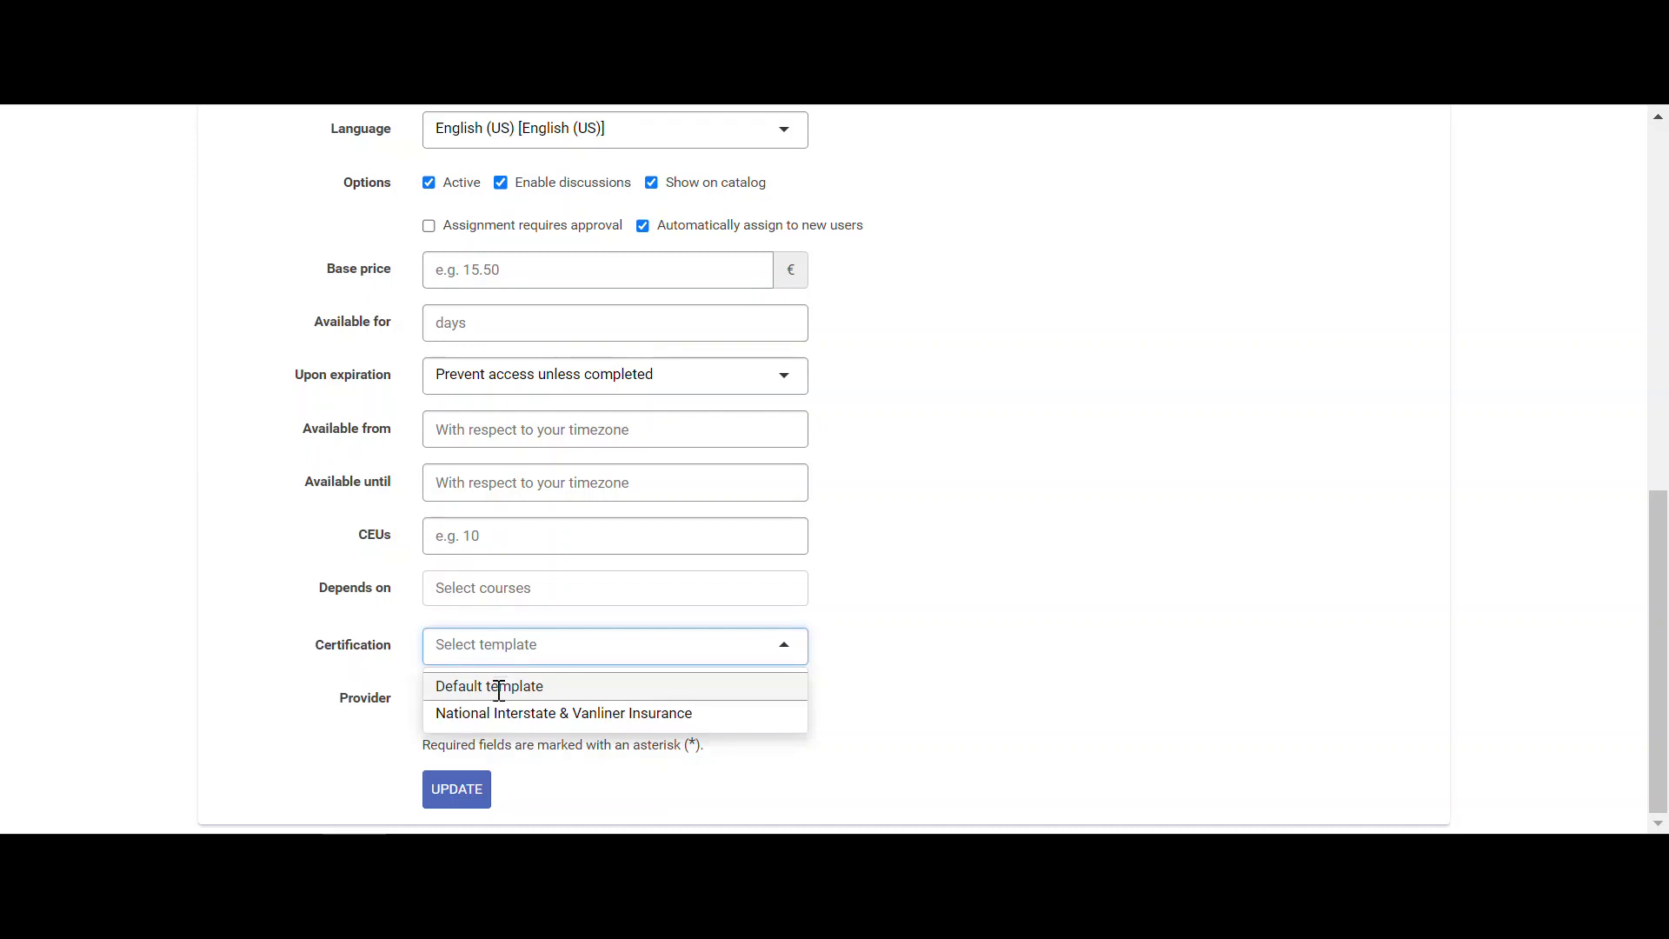
{"action": "left_click", "coordinate": [499, 689]}
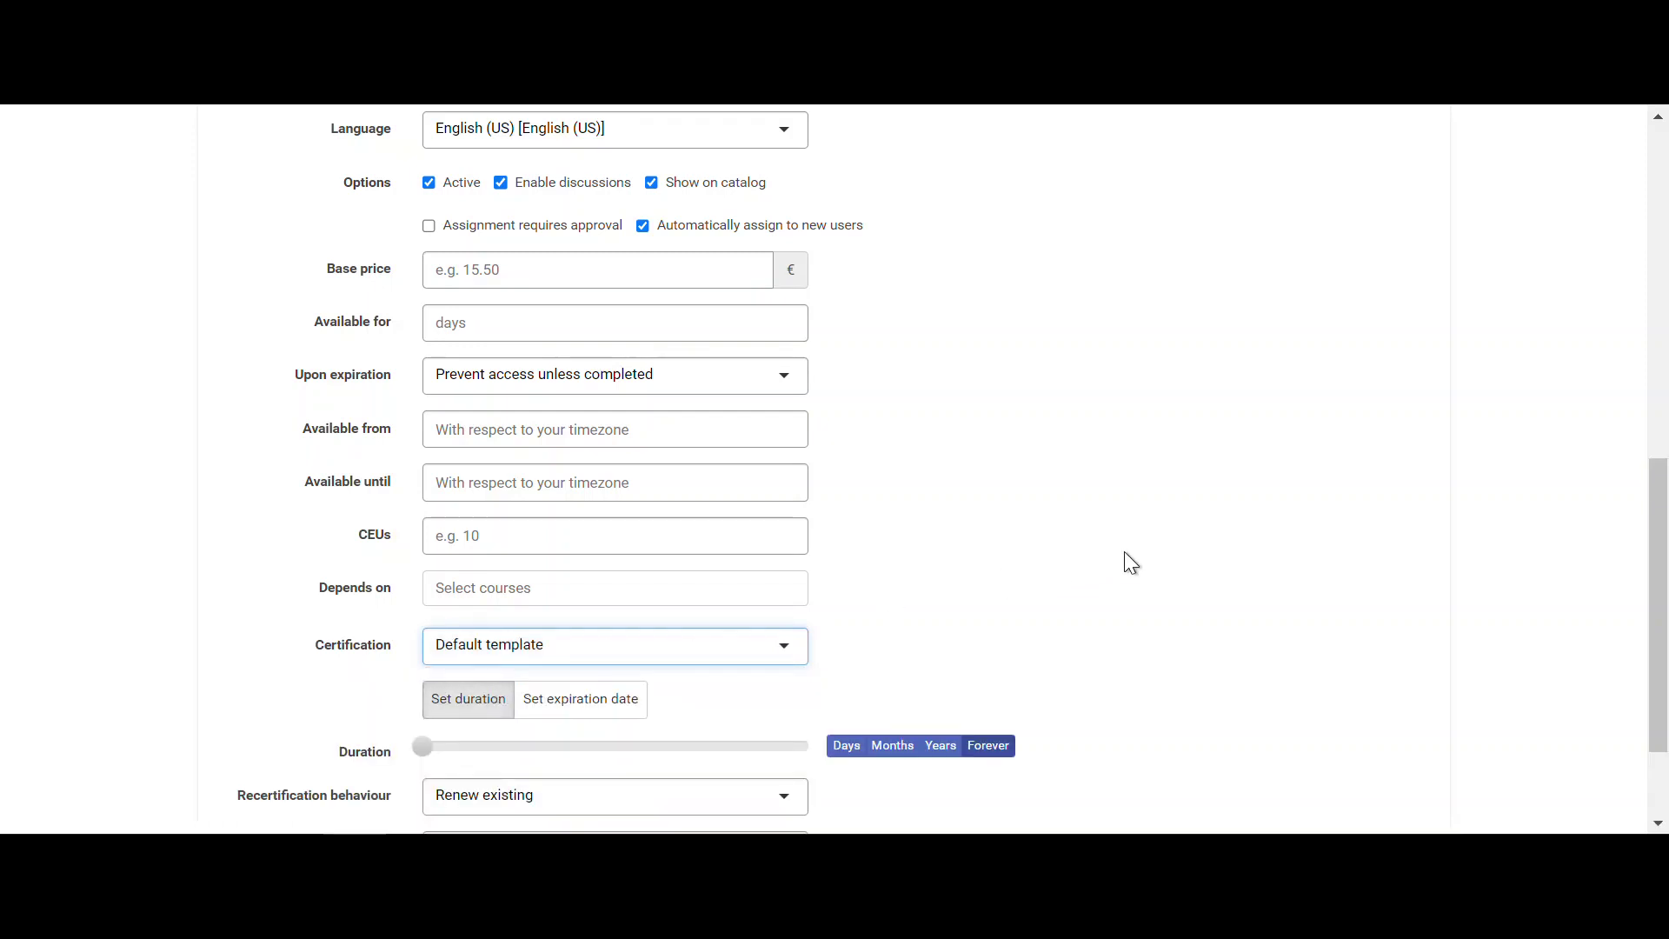
{"action": "scroll", "coordinate": [1145, 566], "scroll_direction": "down", "scroll_amount": 2}
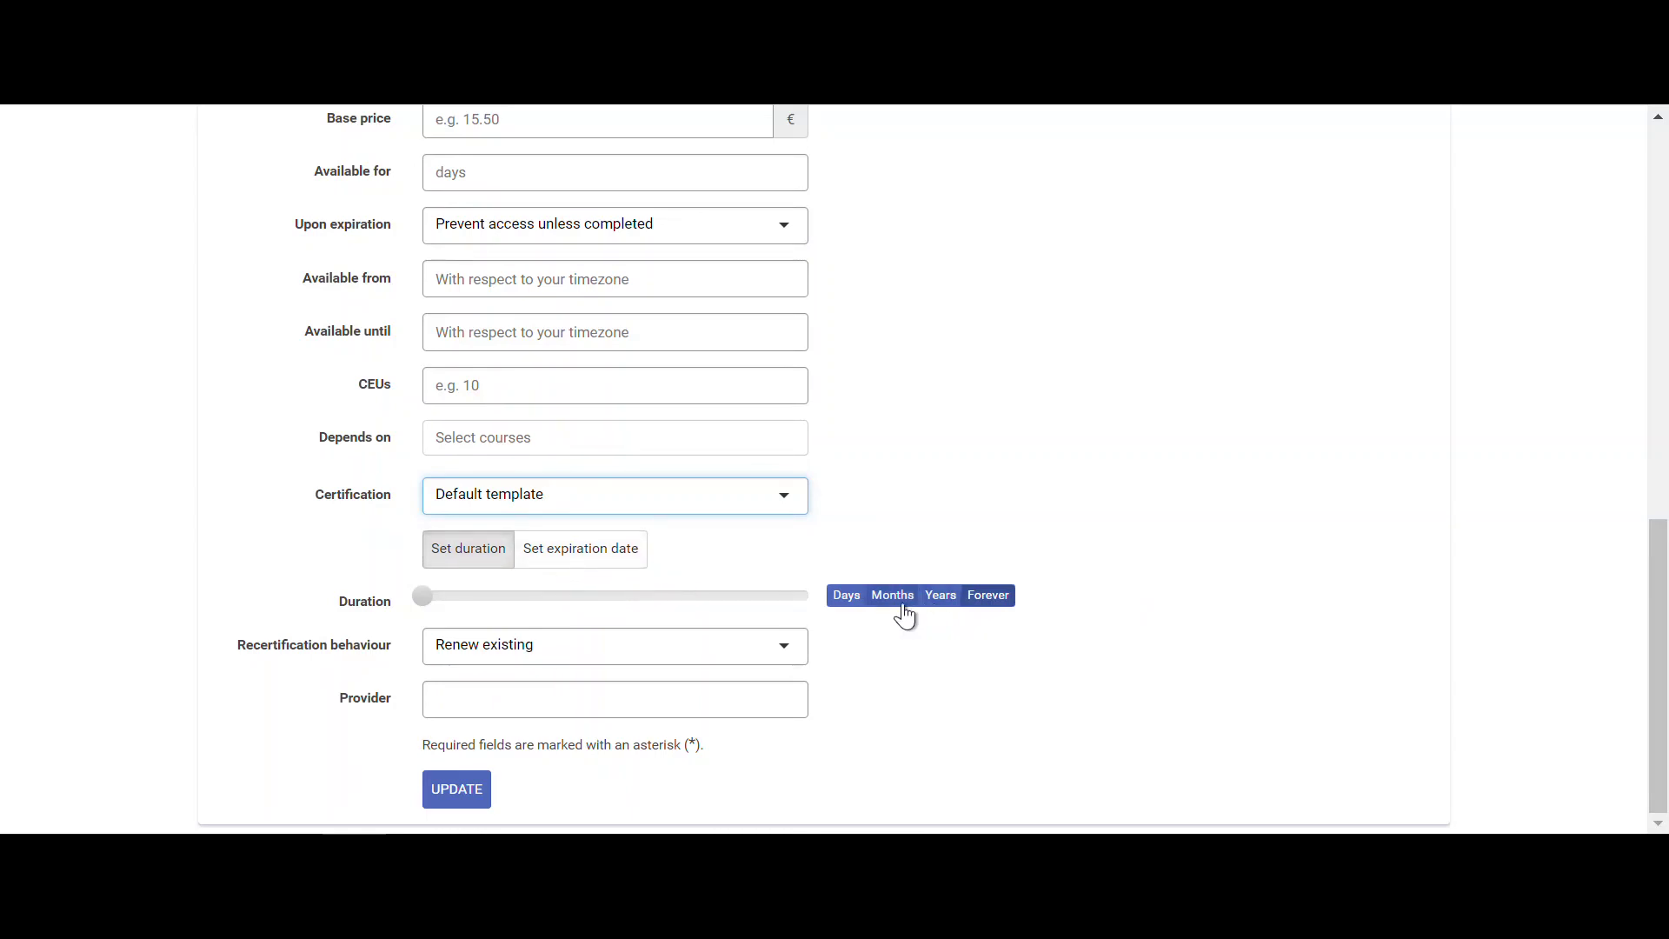
{"action": "left_click", "coordinate": [930, 601]}
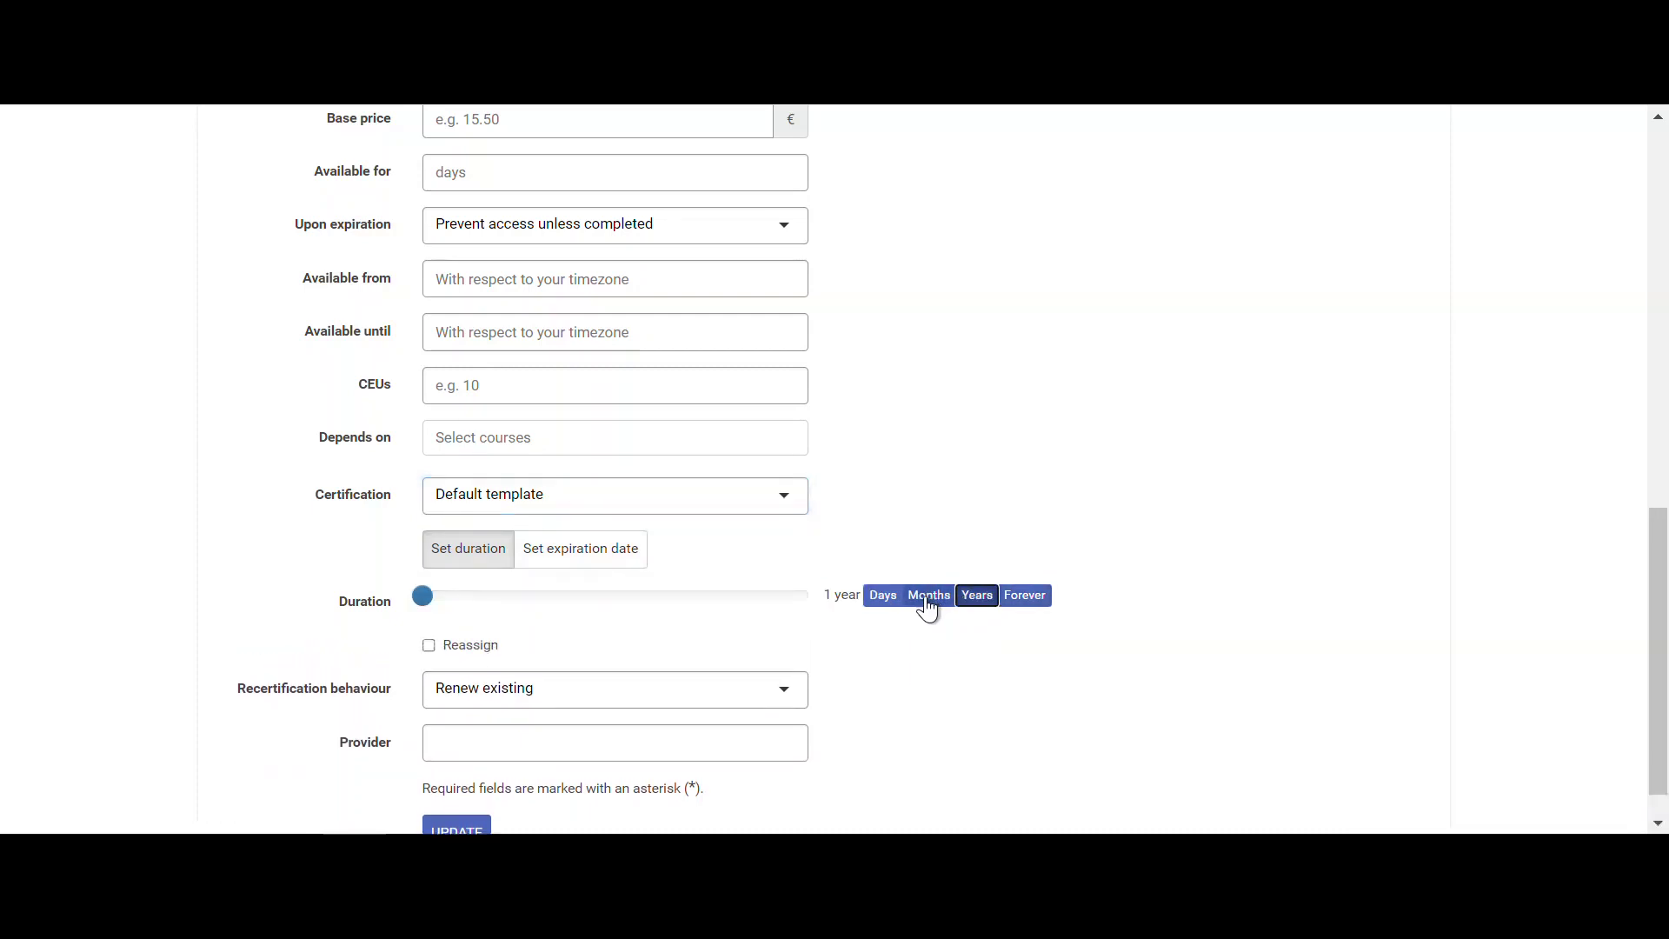
{"action": "double_click", "coordinate": [842, 607]}
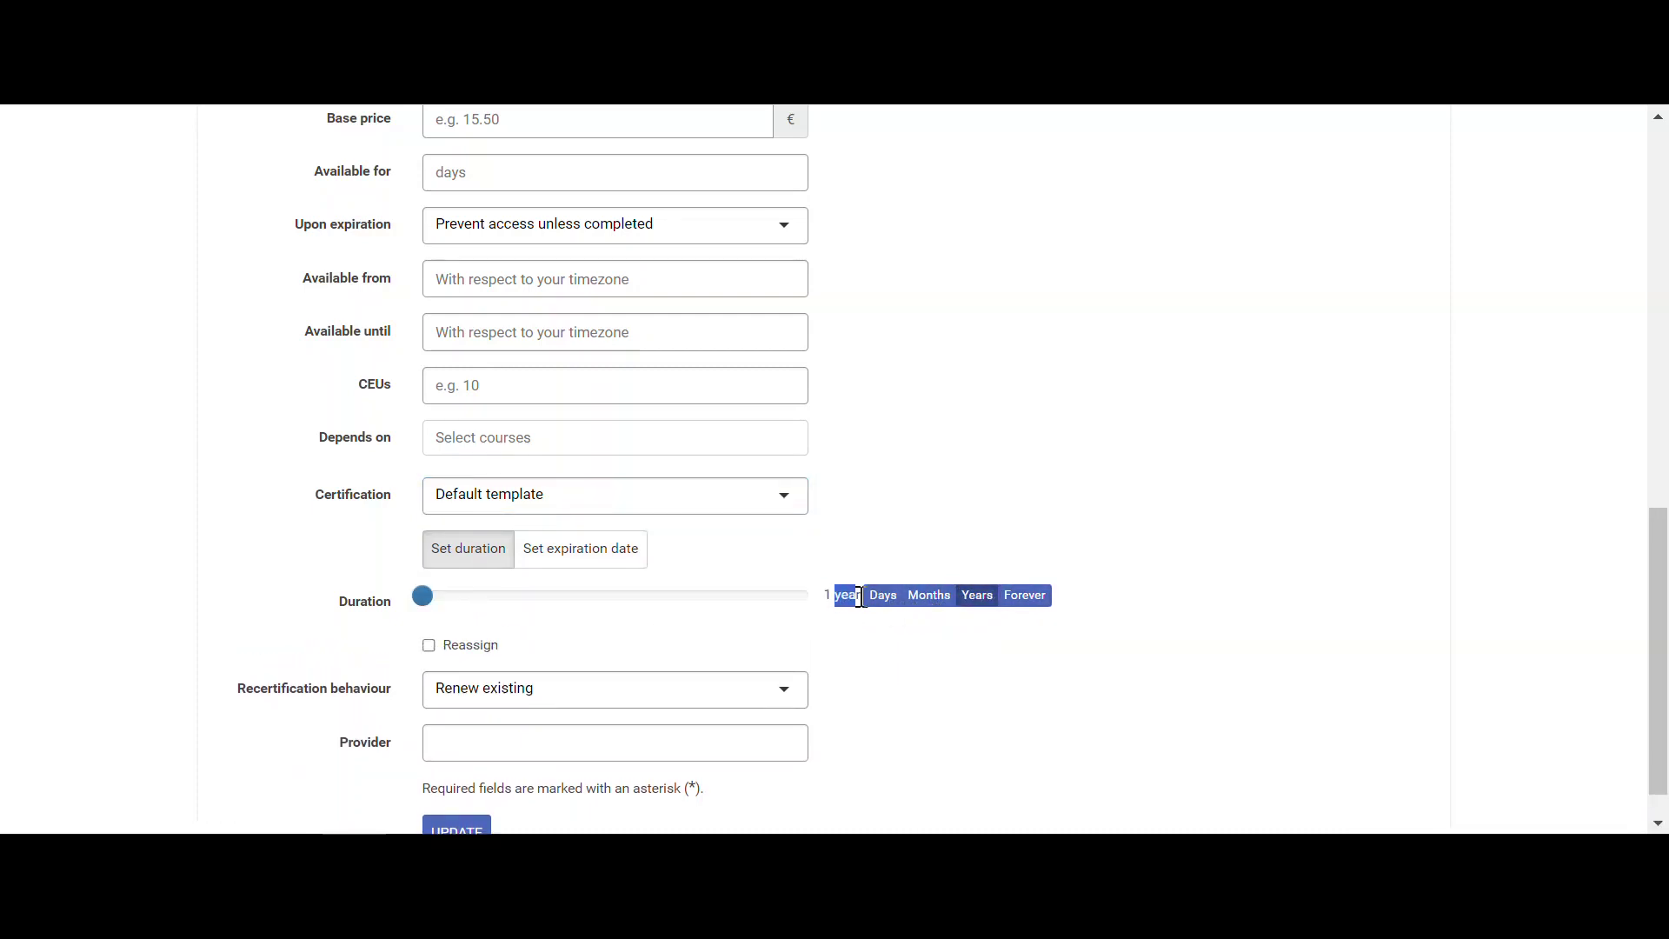
{"action": "left_click", "coordinate": [797, 629]}
- Reassign the course 15 days before expiration, keep Renew existing, and save the course
{"action": "left_click", "coordinate": [474, 659]}
{"action": "scroll", "coordinate": [483, 652], "scroll_direction": "down", "scroll_amount": 1}
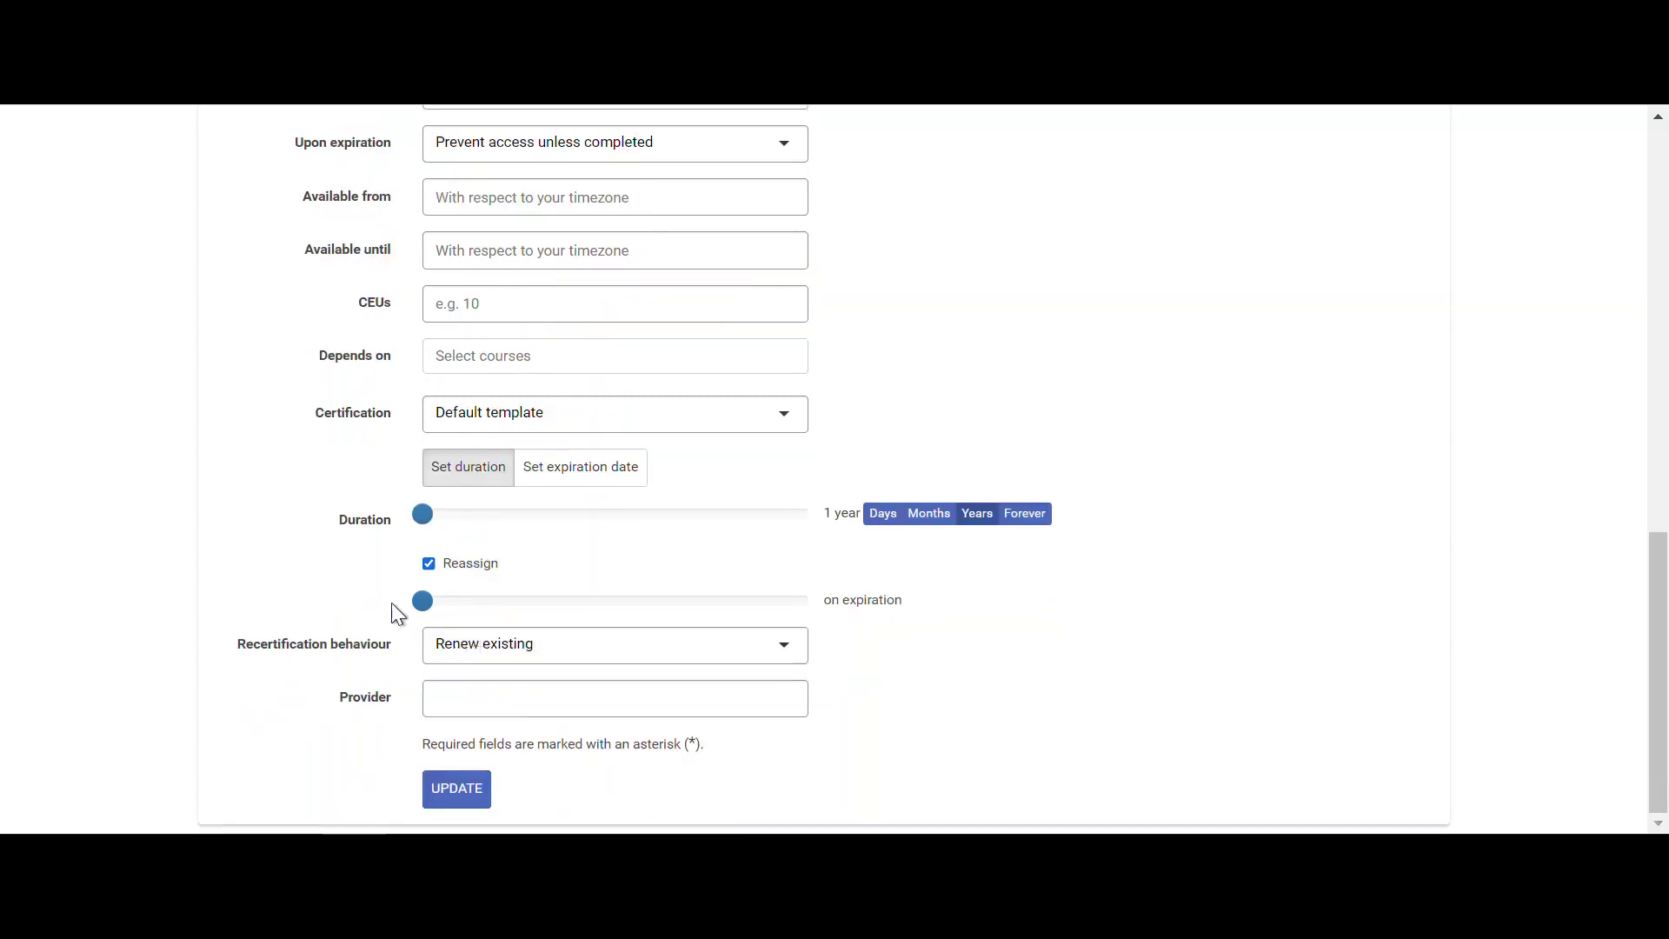
{"action": "left_click_drag", "start_coordinate": [429, 613], "coordinate": [443, 614]}
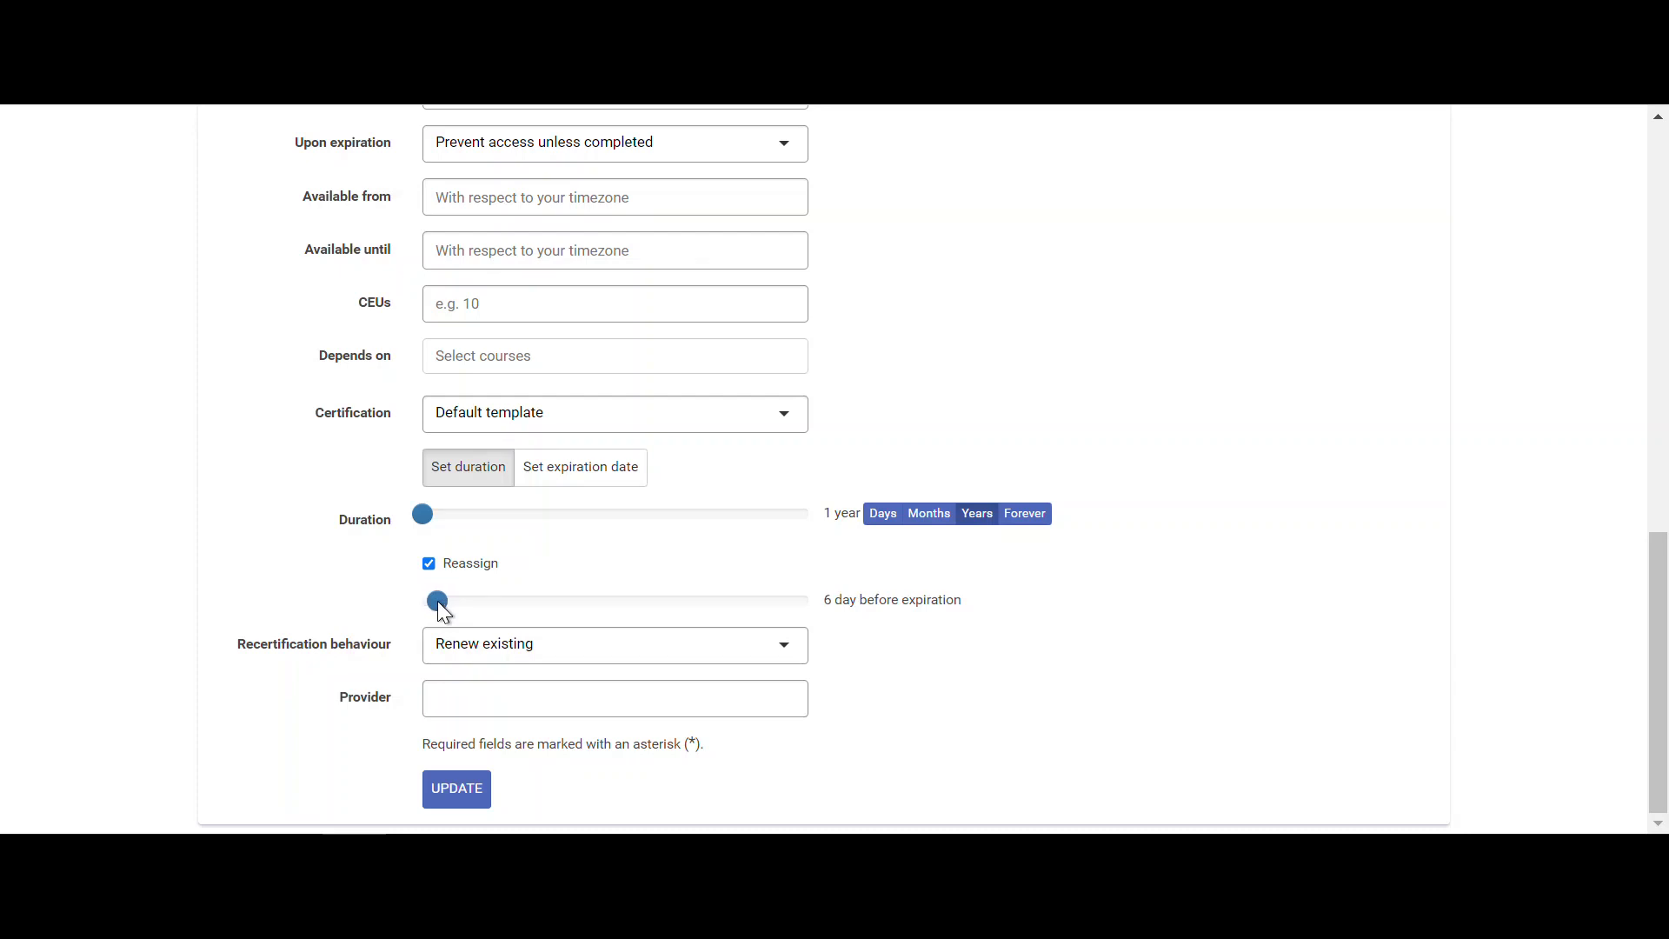
{"action": "left_click_drag", "start_coordinate": [453, 612], "coordinate": [459, 613]}
{"action": "left_click", "coordinate": [467, 661]}
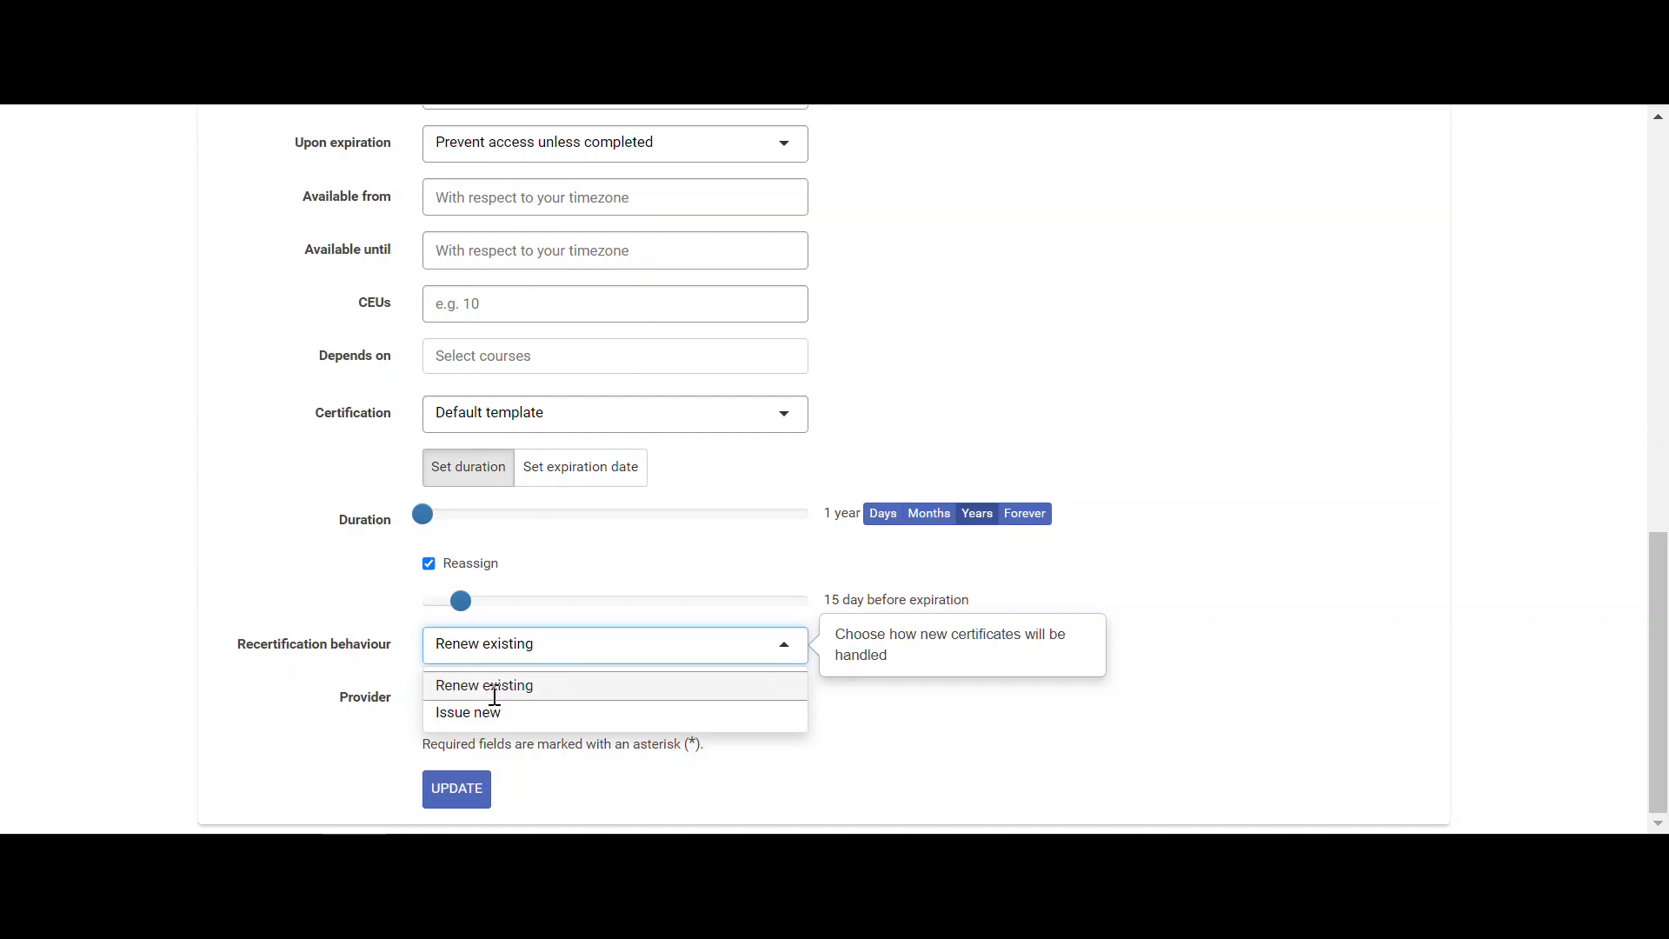
{"action": "left_click", "coordinate": [496, 687]}
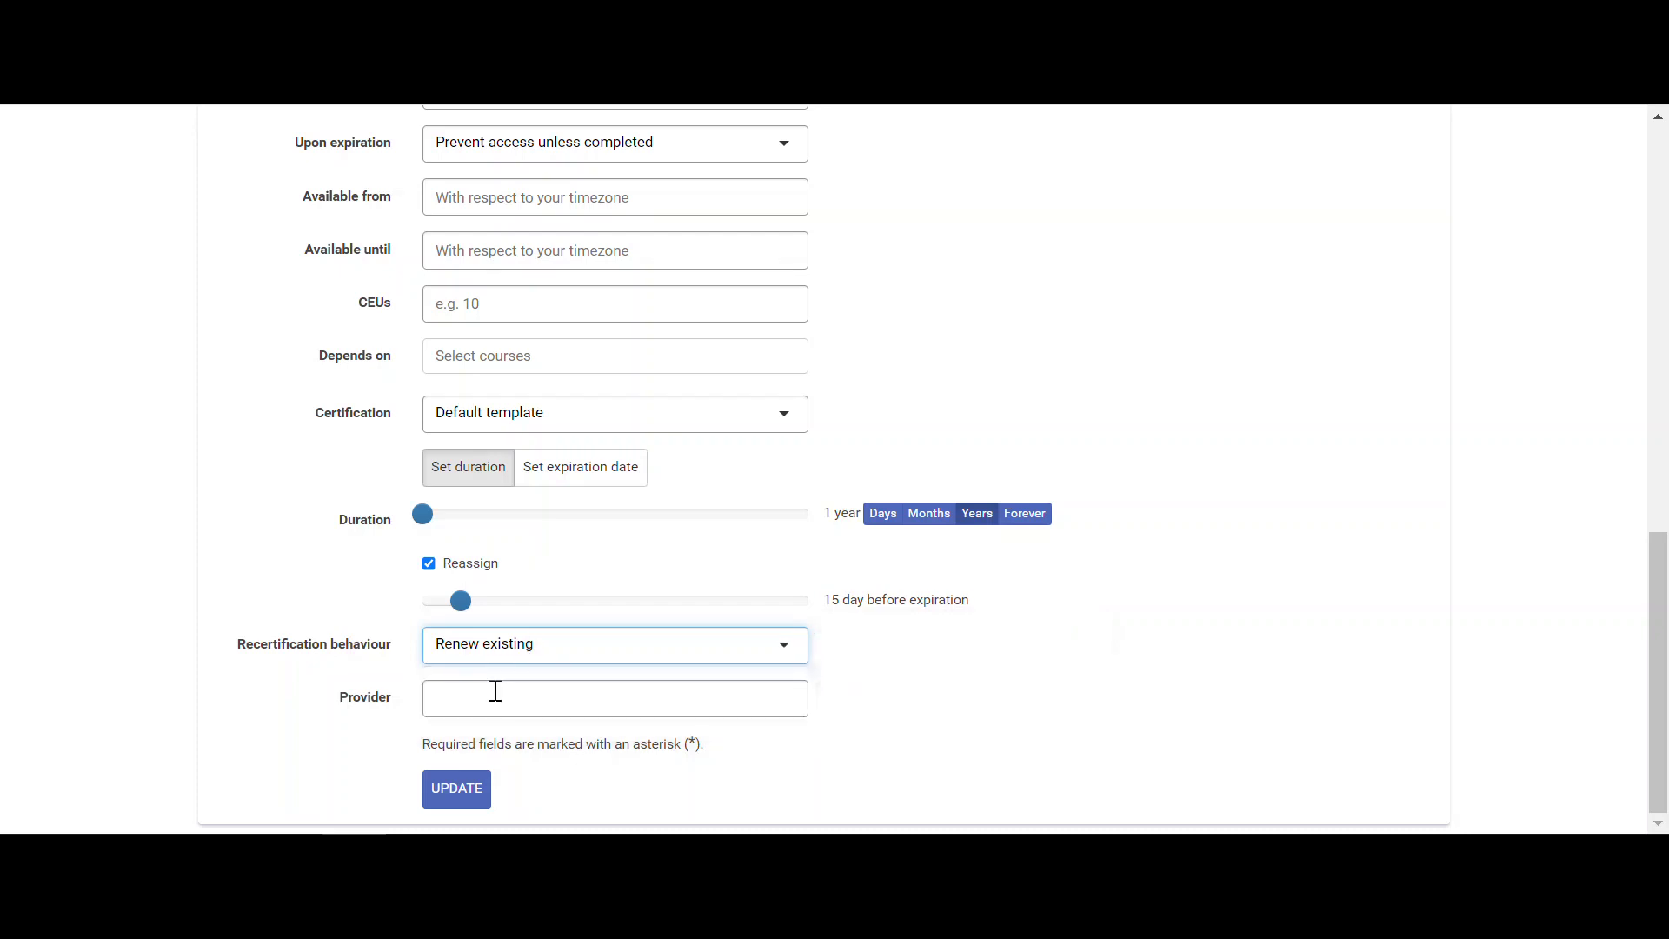
{"action": "left_click", "coordinate": [481, 794]}
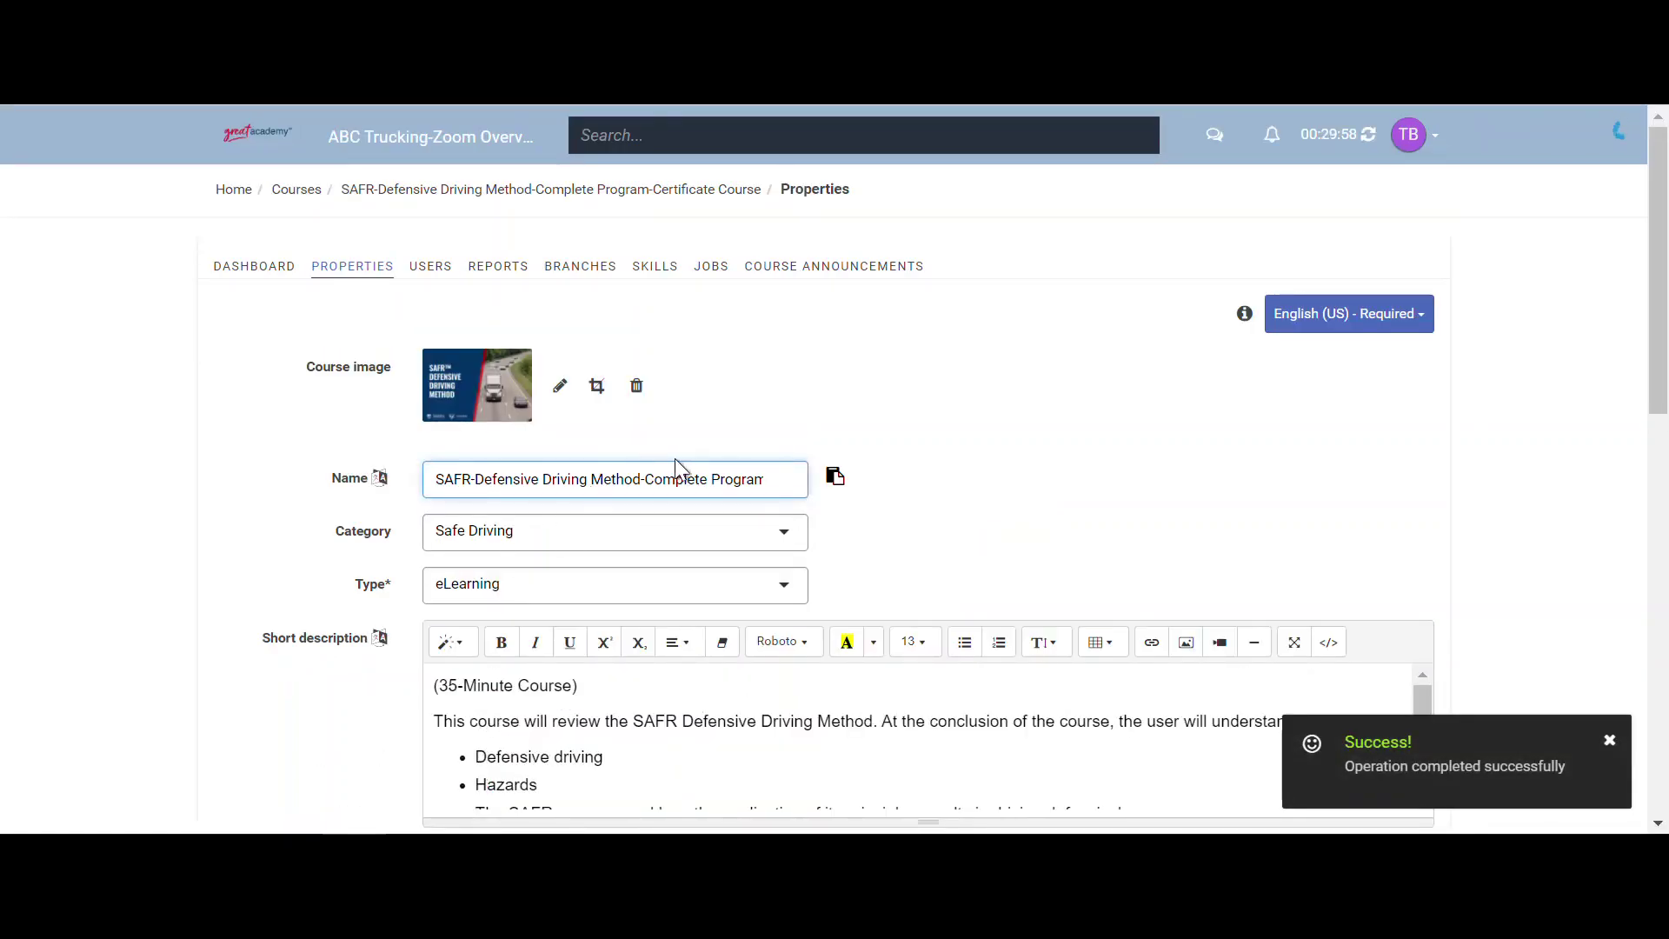
- Review the saved certificate settings on the Properties page, then return to the Home dashboard
{"action": "scroll", "coordinate": [710, 428], "scroll_direction": "down", "scroll_amount": 5}
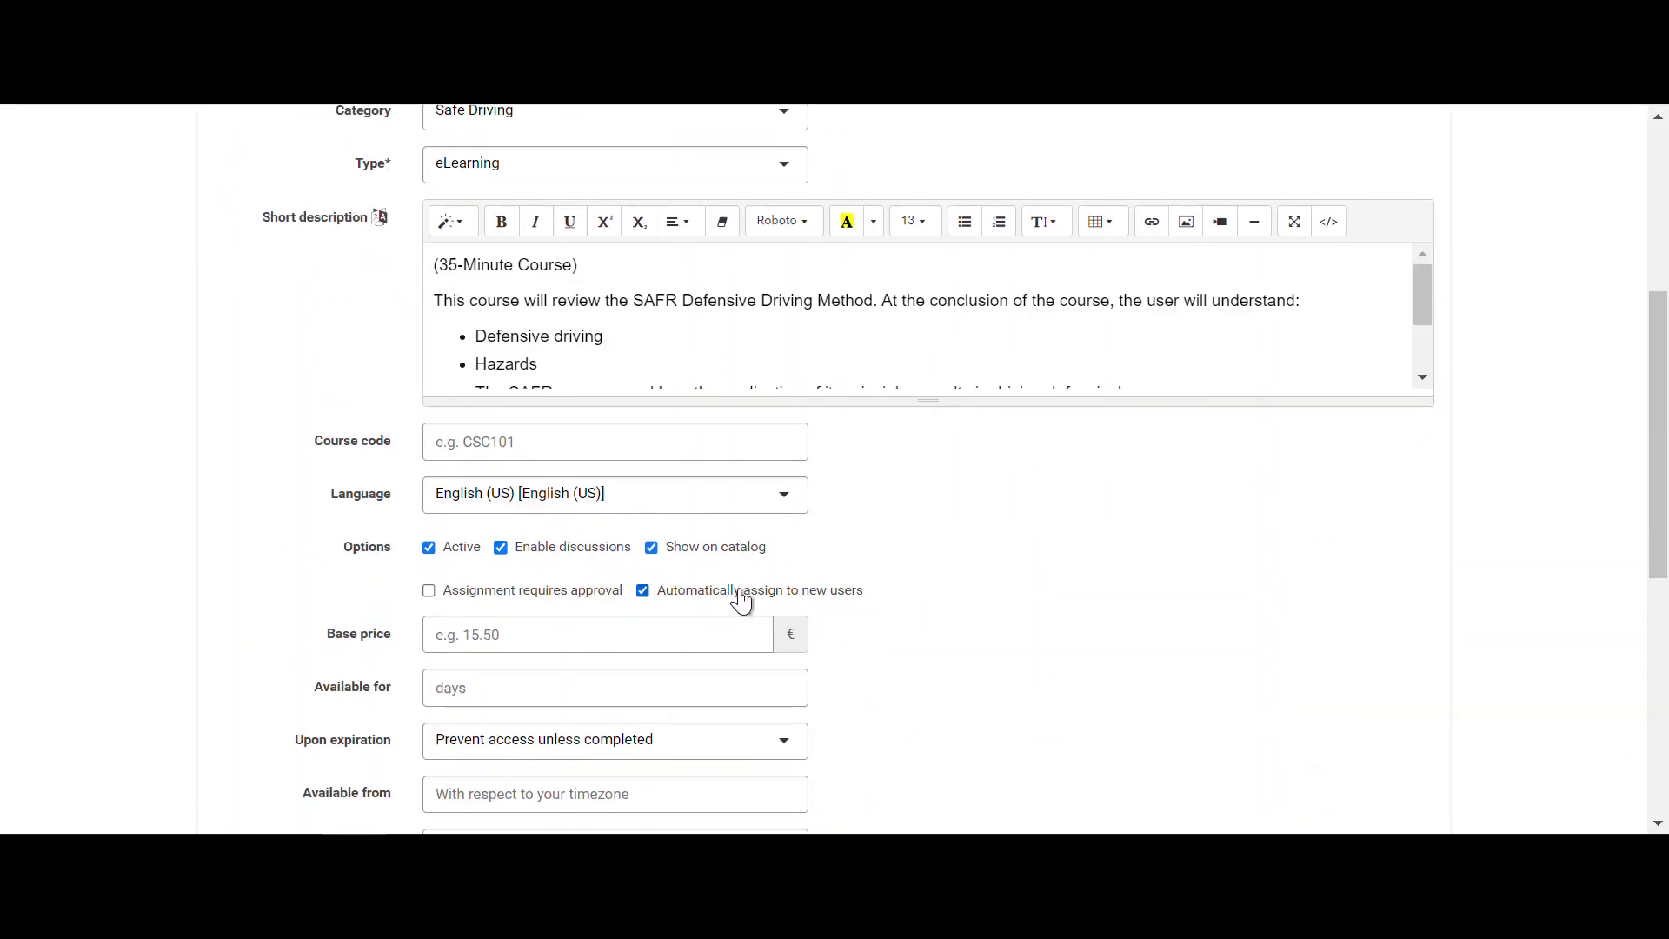
{"action": "scroll", "coordinate": [736, 598], "scroll_direction": "down", "scroll_amount": 5}
{"action": "scroll", "coordinate": [735, 593], "scroll_direction": "down", "scroll_amount": 1}
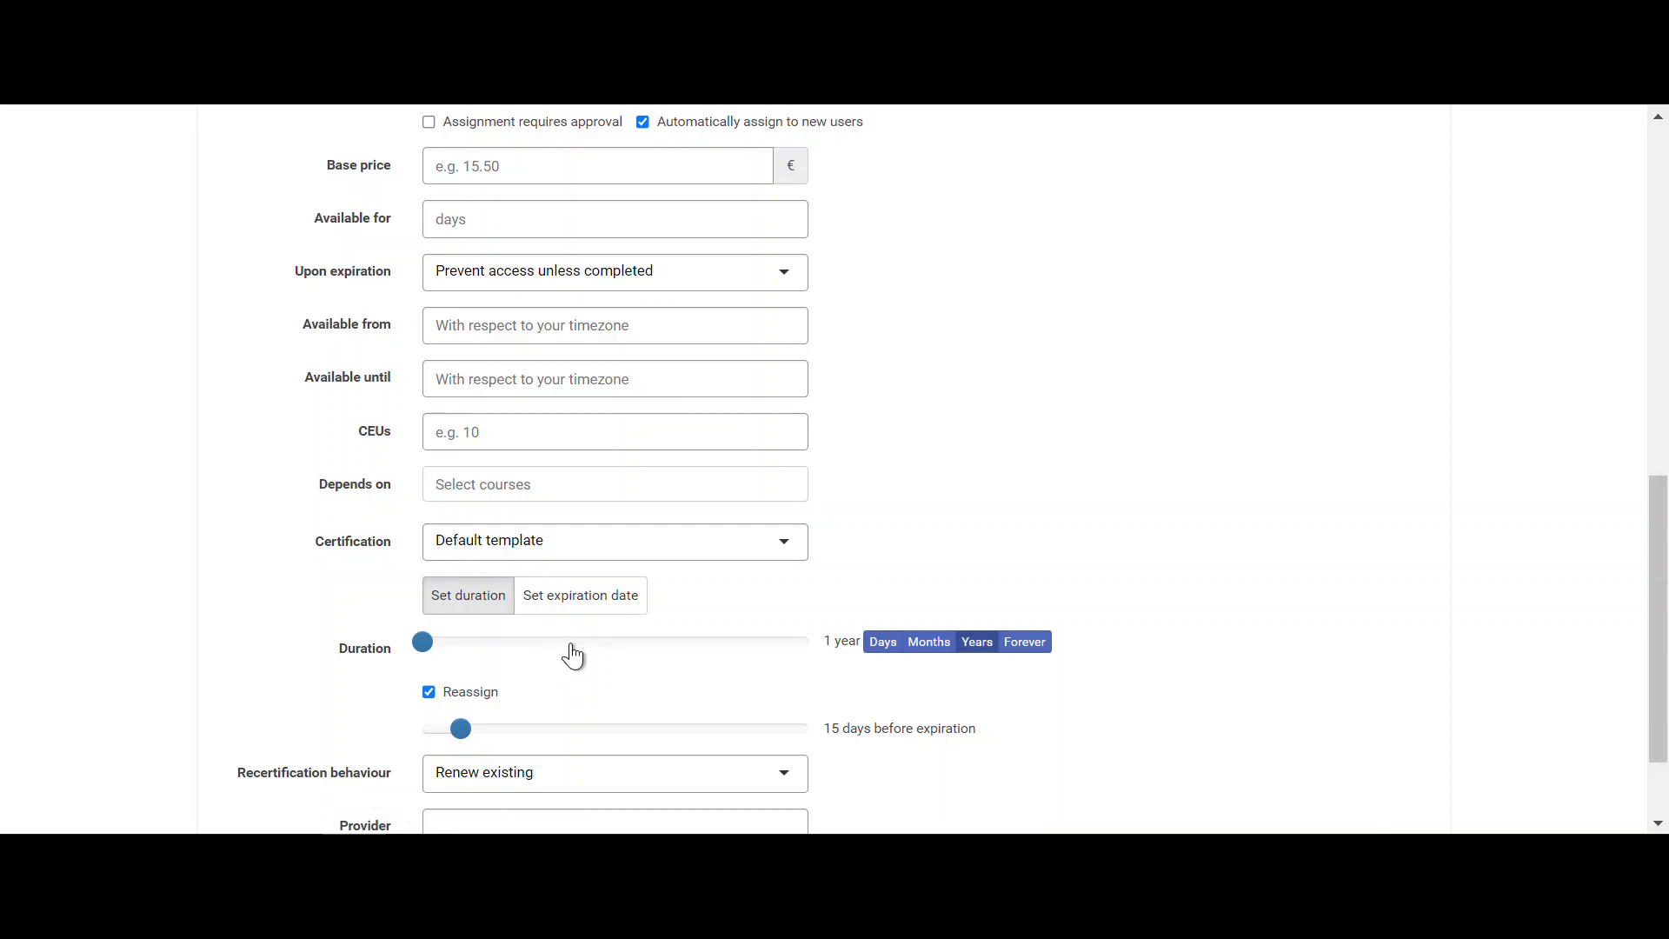
{"action": "scroll", "coordinate": [631, 635], "scroll_direction": "up", "scroll_amount": 10}
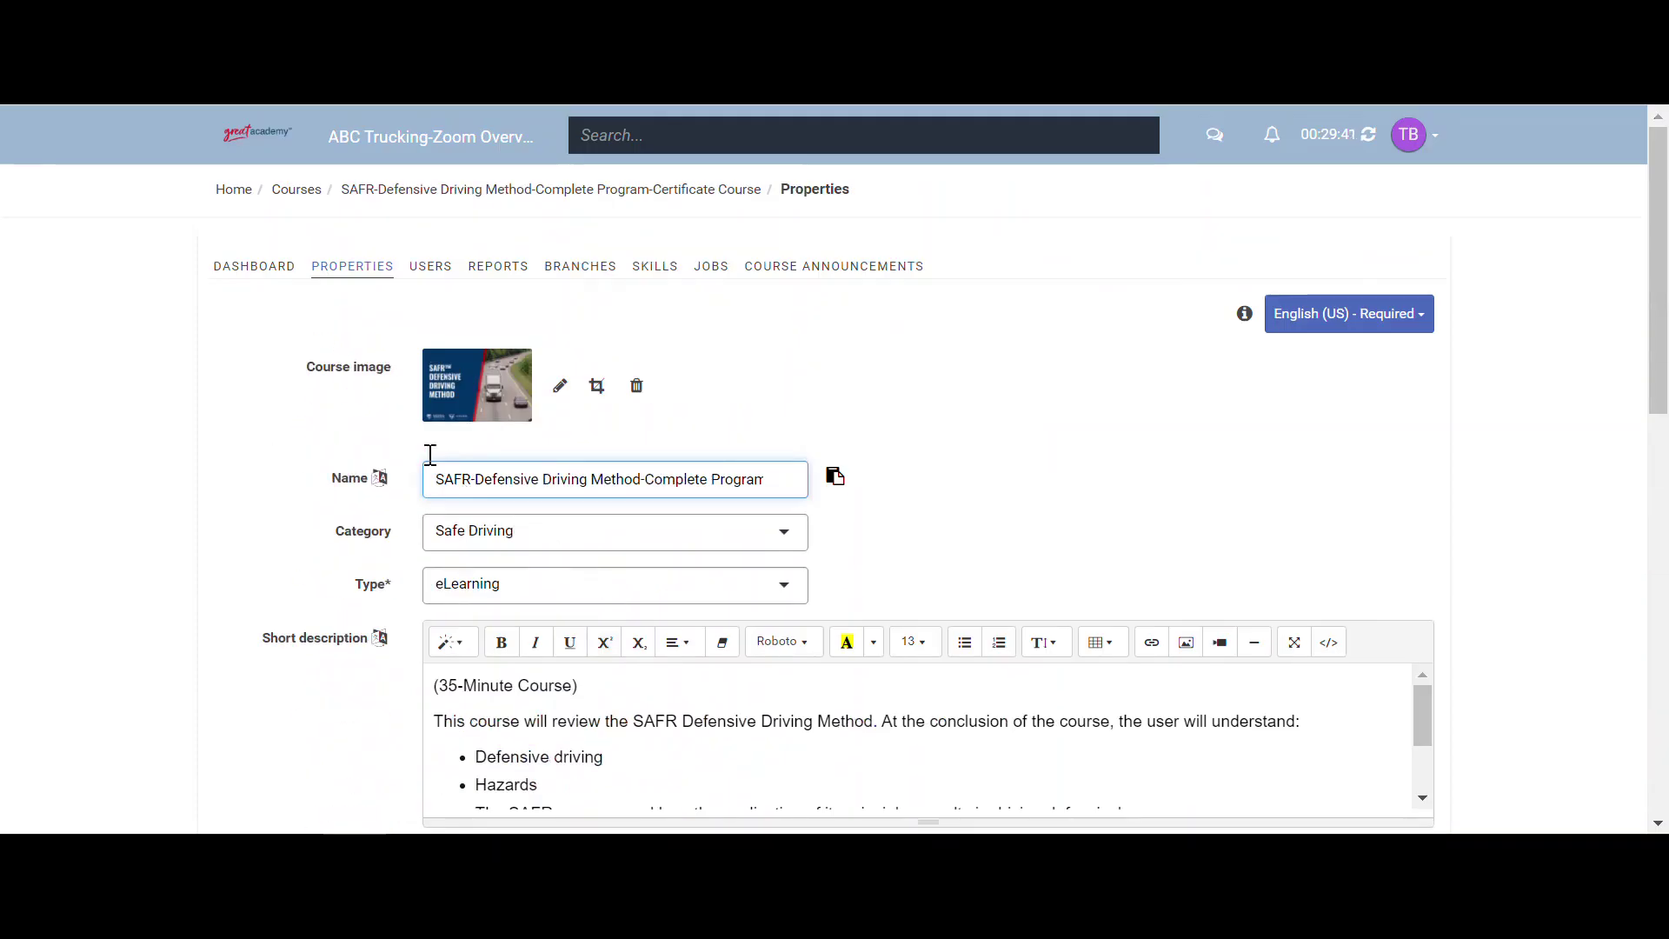
{"action": "left_click", "coordinate": [235, 190]}
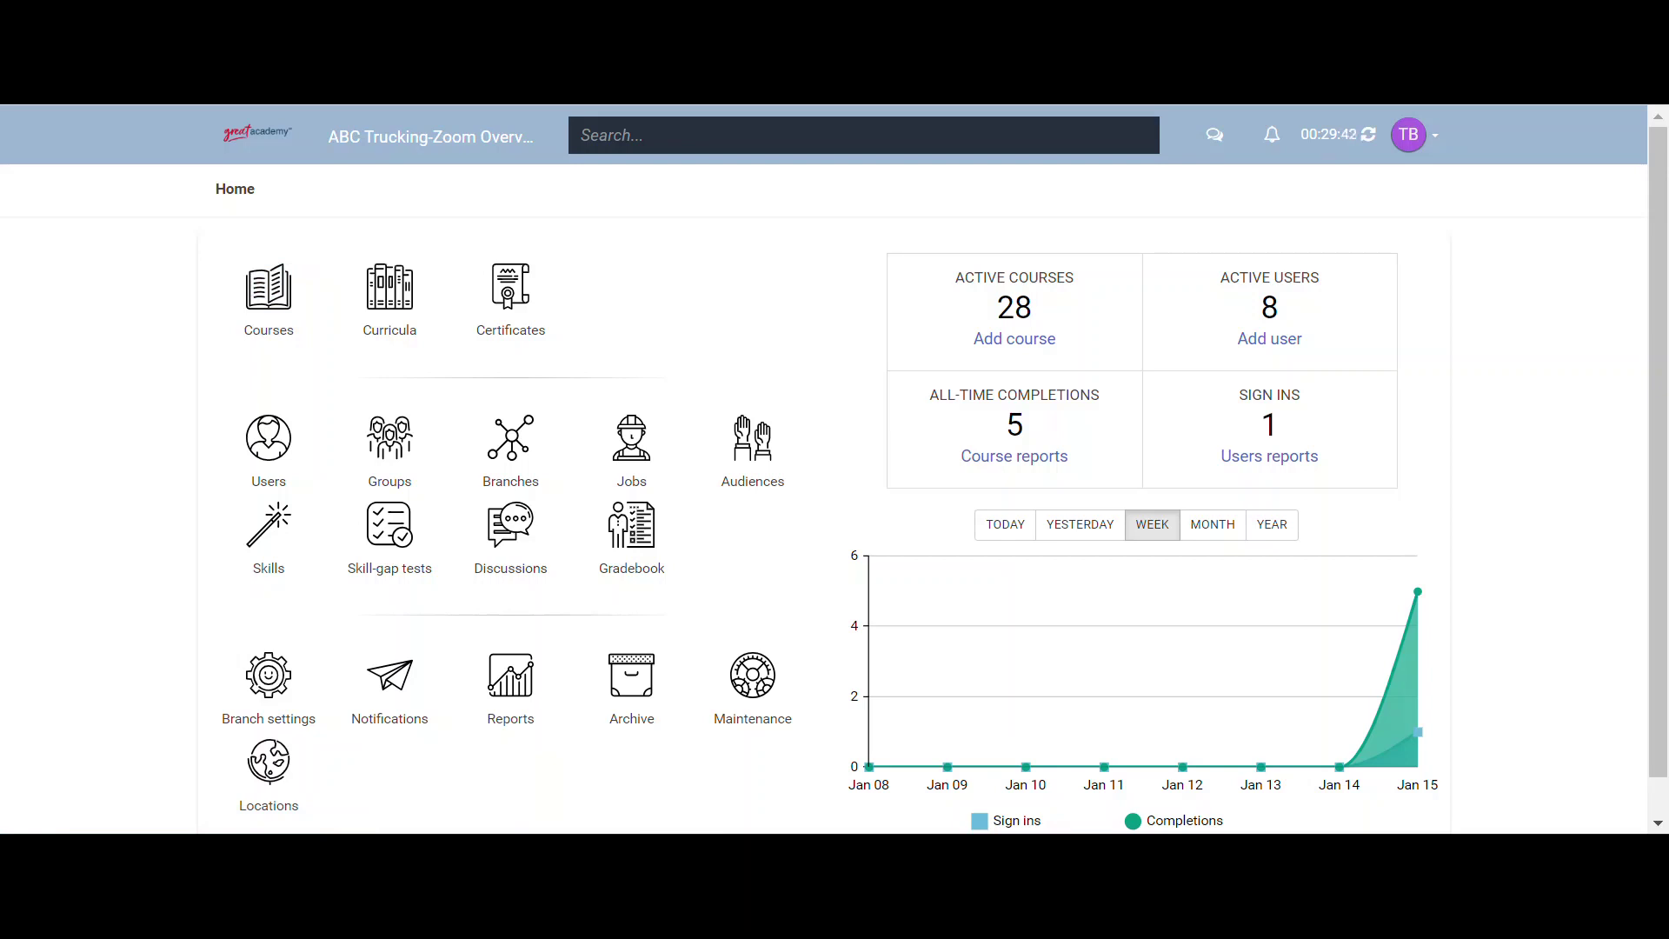
- Start a new course named 'Distracted Driving'
{"action": "left_click", "coordinate": [269, 329]}
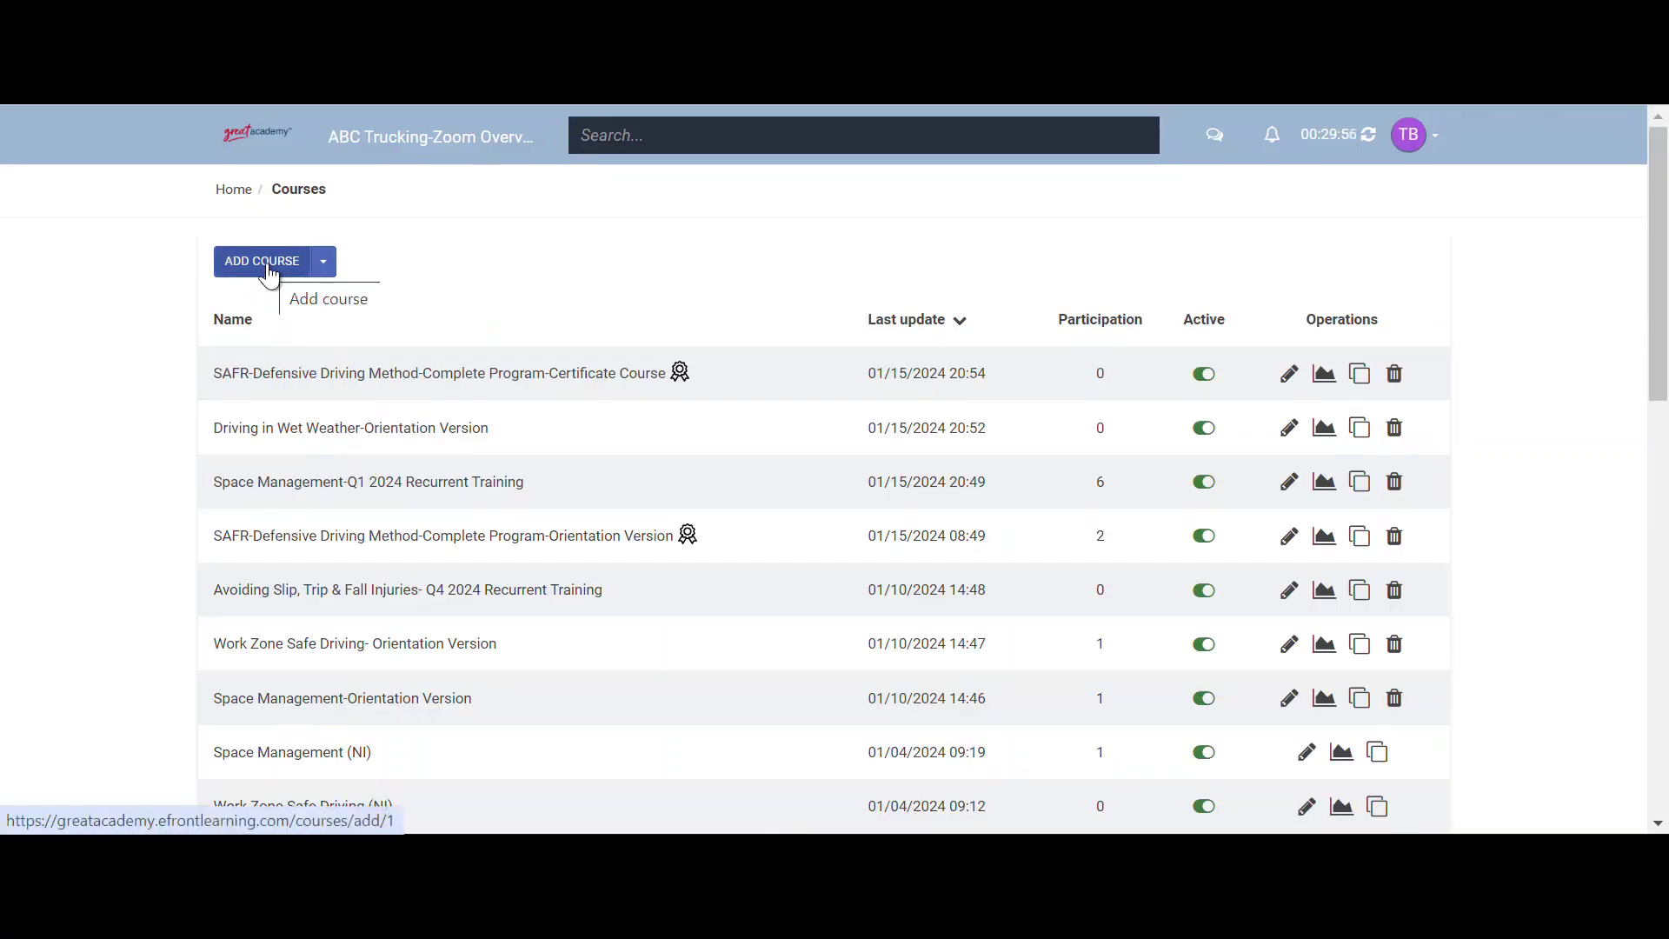
{"action": "left_click", "coordinate": [270, 274]}
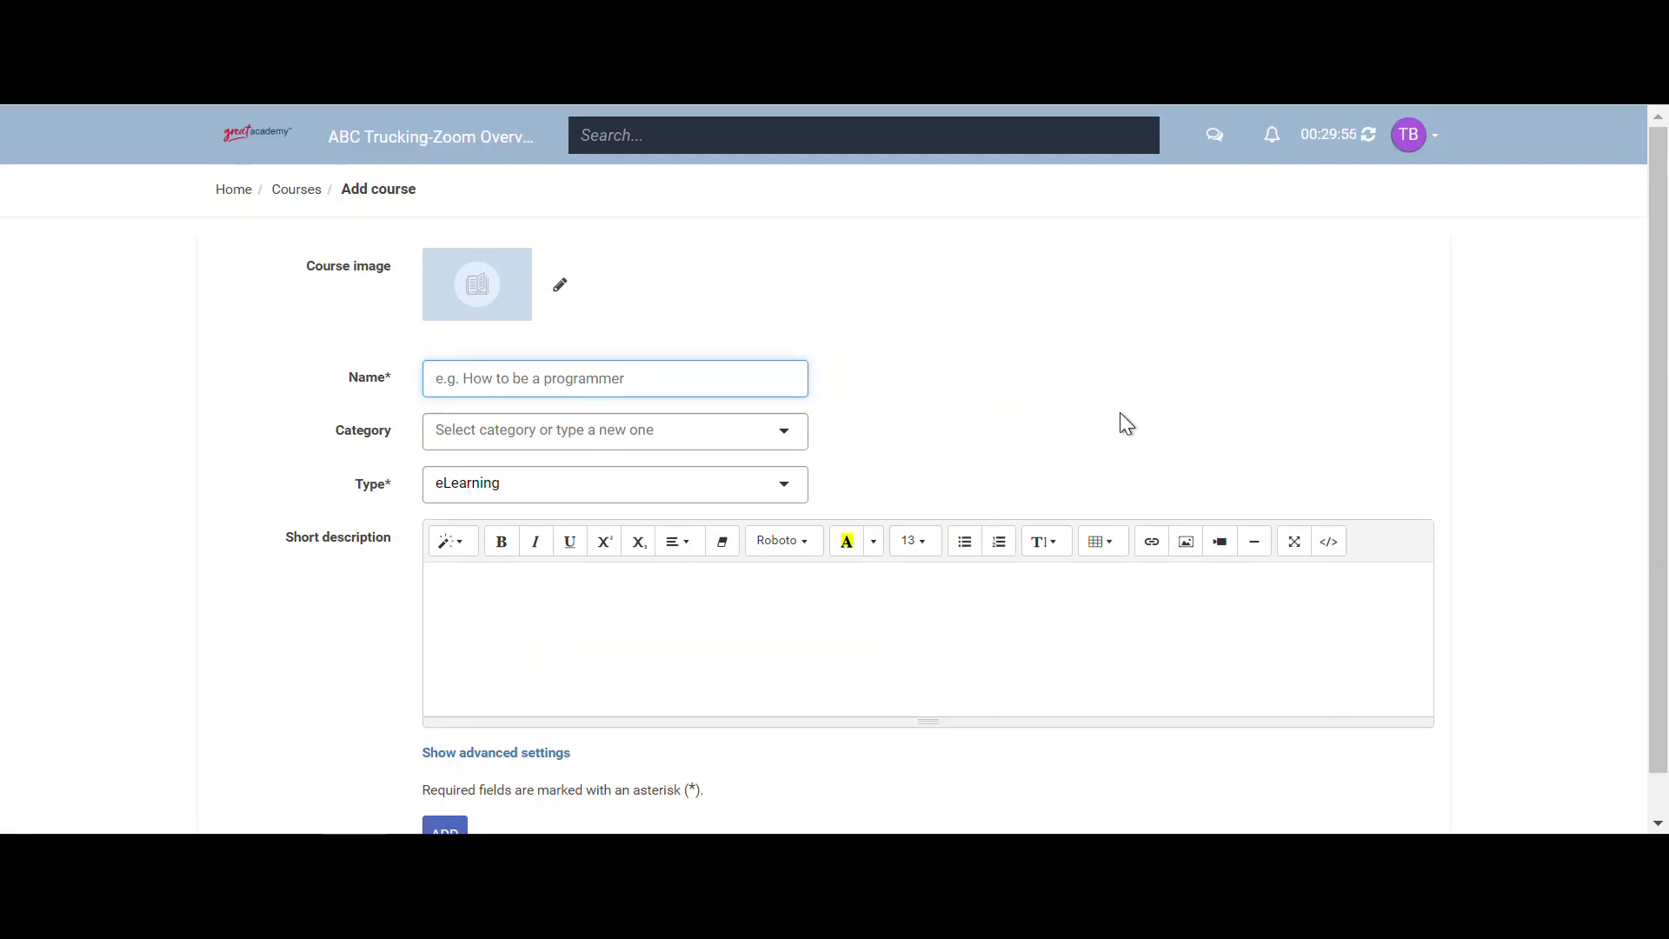
{"action": "type", "text": "Distracted Driving"}
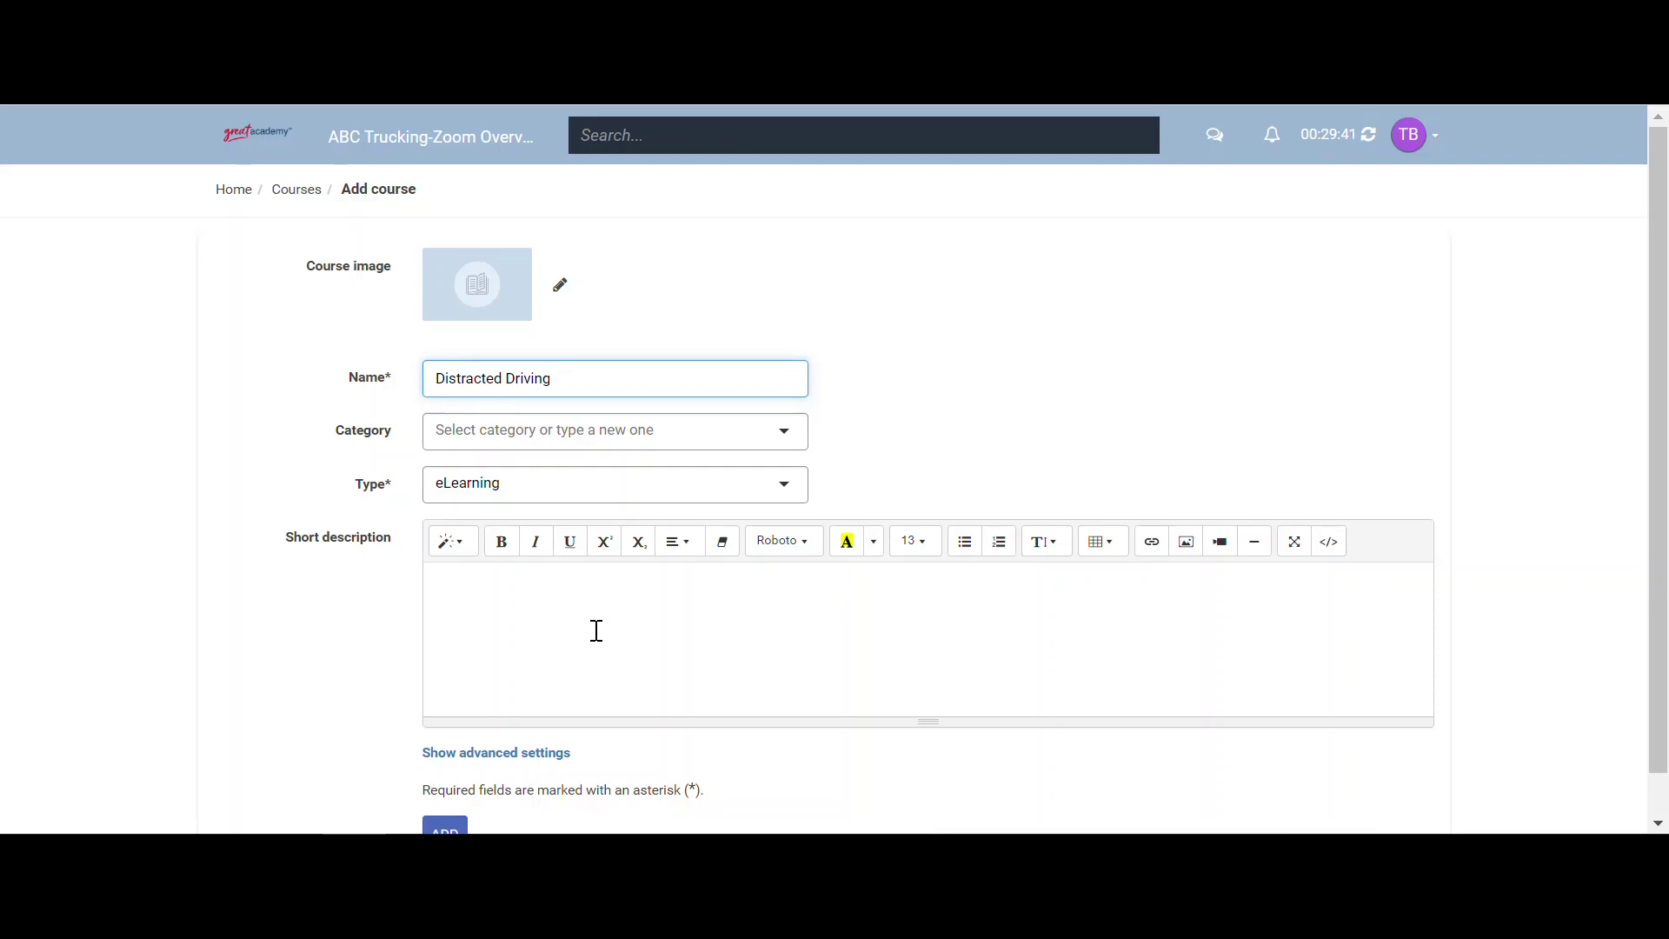
- Keep the course active, discussions enabled and on the catalog, not auto-assigned to new users
{"action": "scroll", "coordinate": [598, 629], "scroll_direction": "down", "scroll_amount": 1}
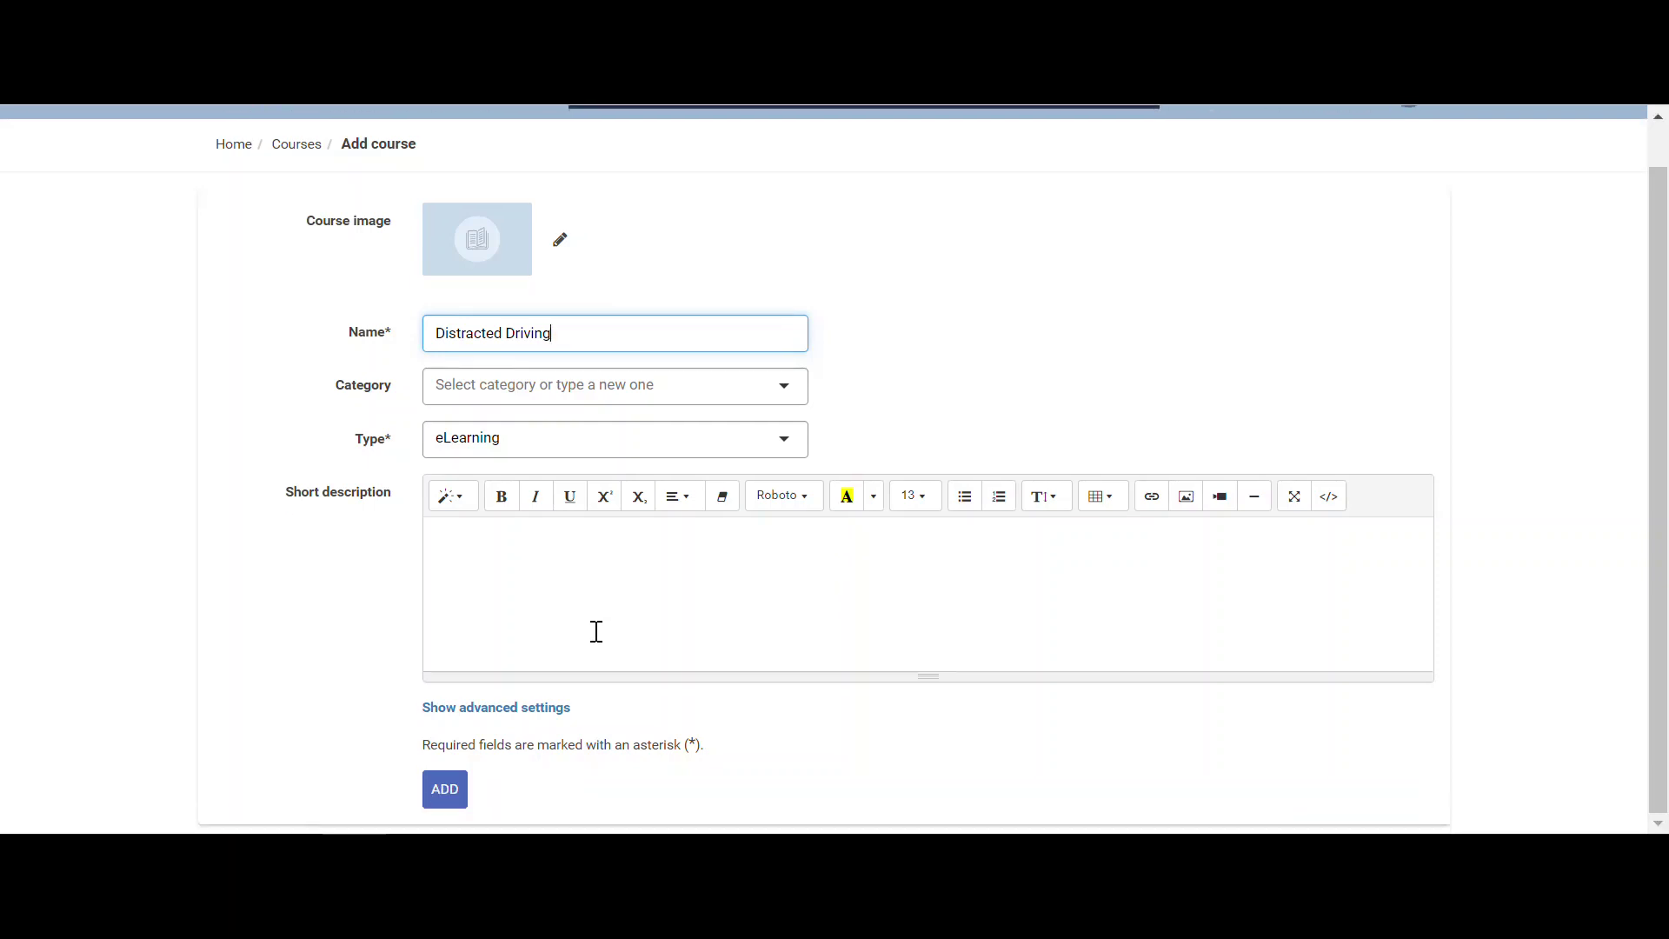
{"action": "left_click", "coordinate": [542, 714]}
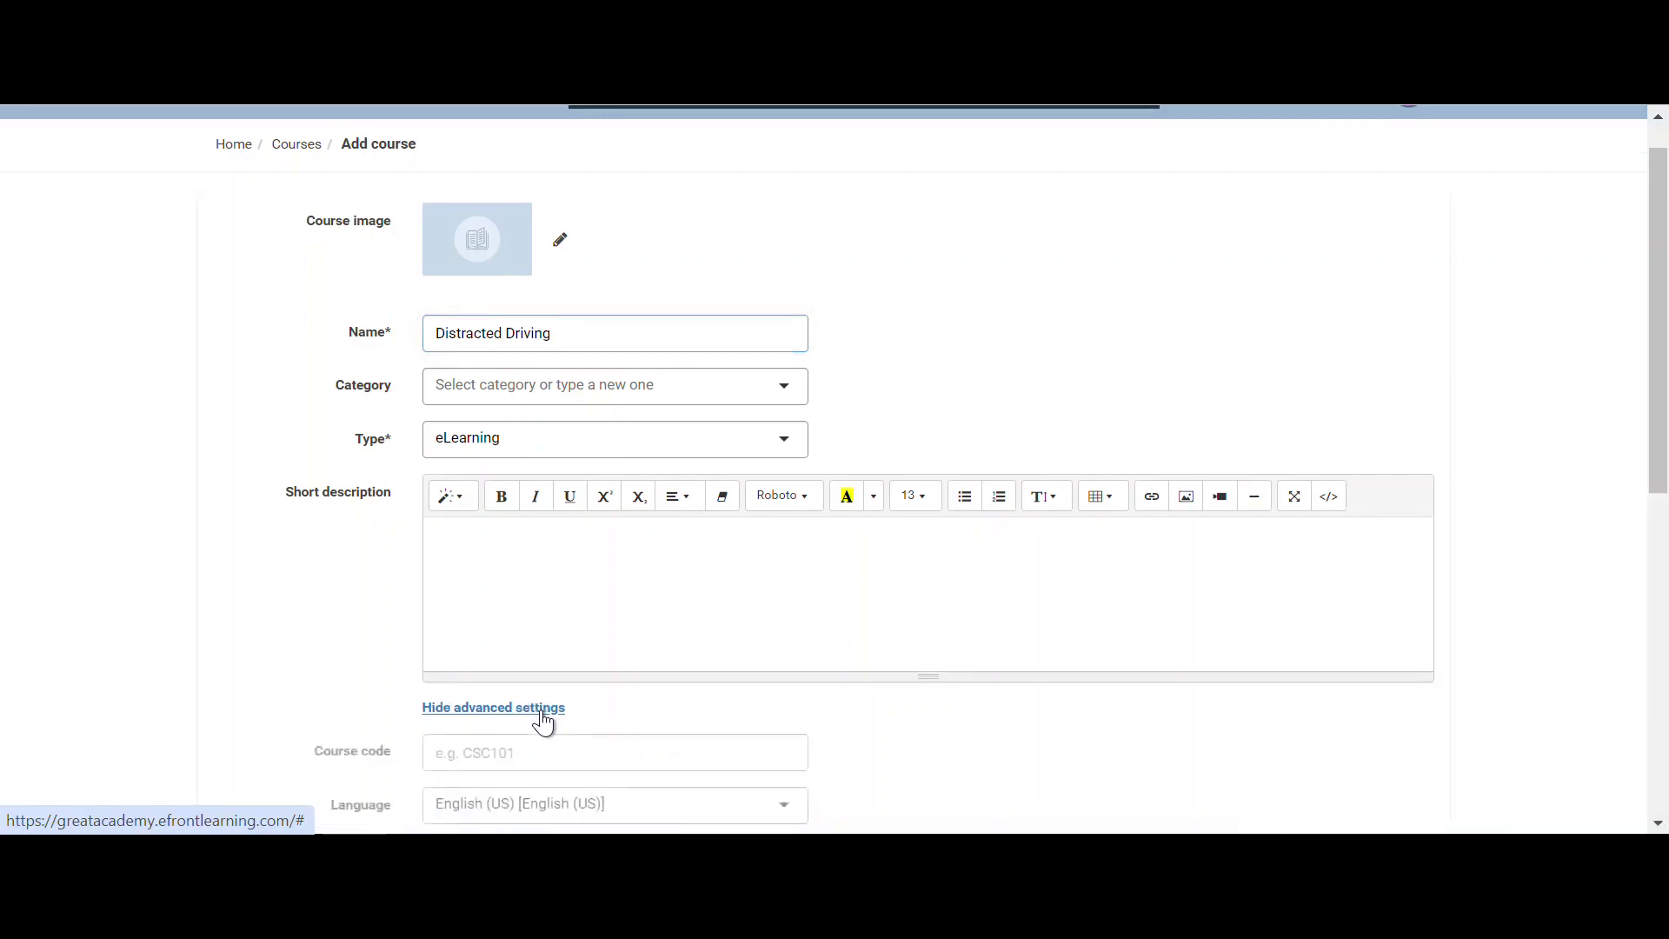
{"action": "scroll", "coordinate": [548, 716], "scroll_direction": "down", "scroll_amount": 4}
{"action": "scroll", "coordinate": [553, 703], "scroll_direction": "down", "scroll_amount": 2}
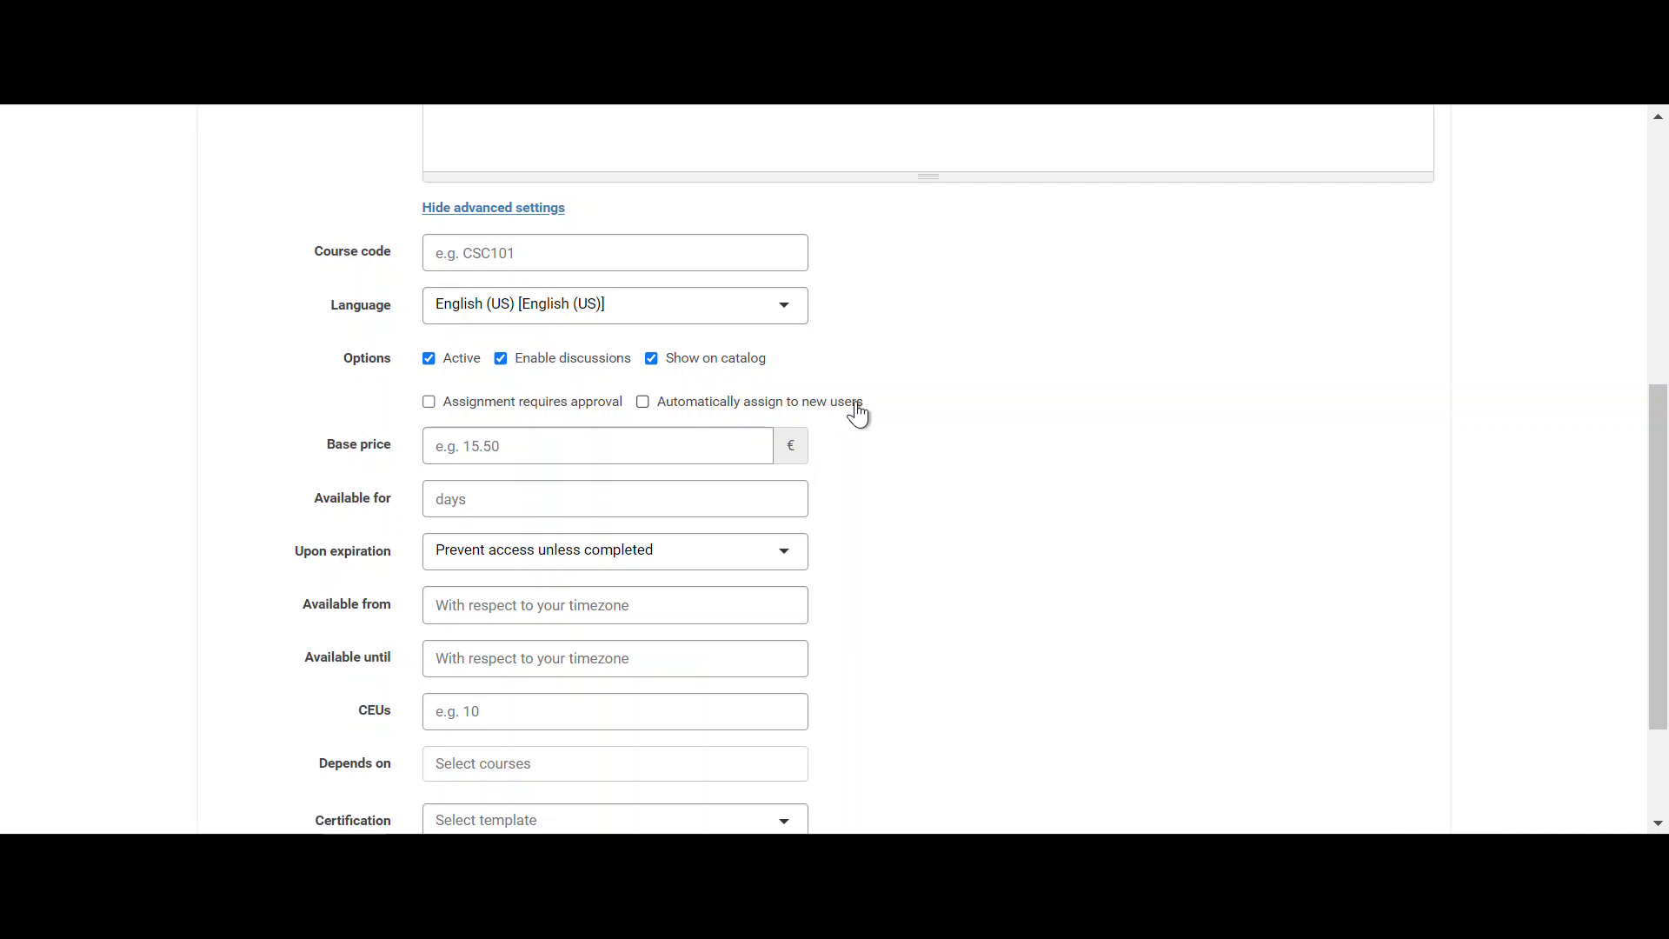
{"action": "mouse_move", "coordinate": [645, 416]}
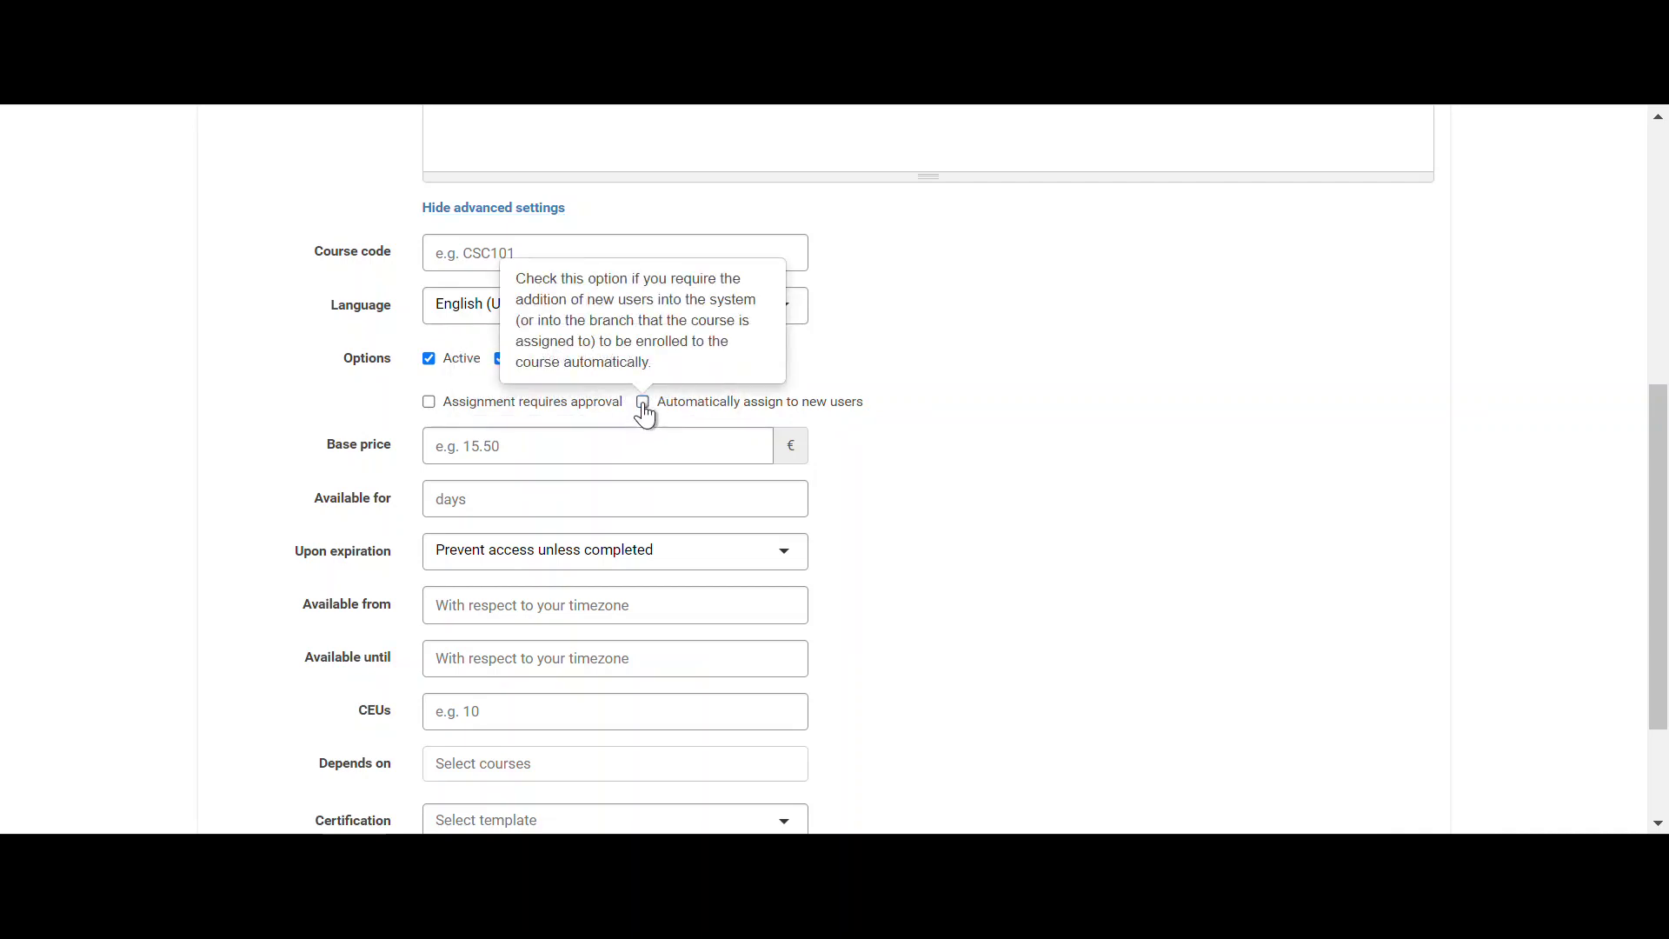
{"action": "scroll", "coordinate": [639, 414], "scroll_direction": "down", "scroll_amount": 1}
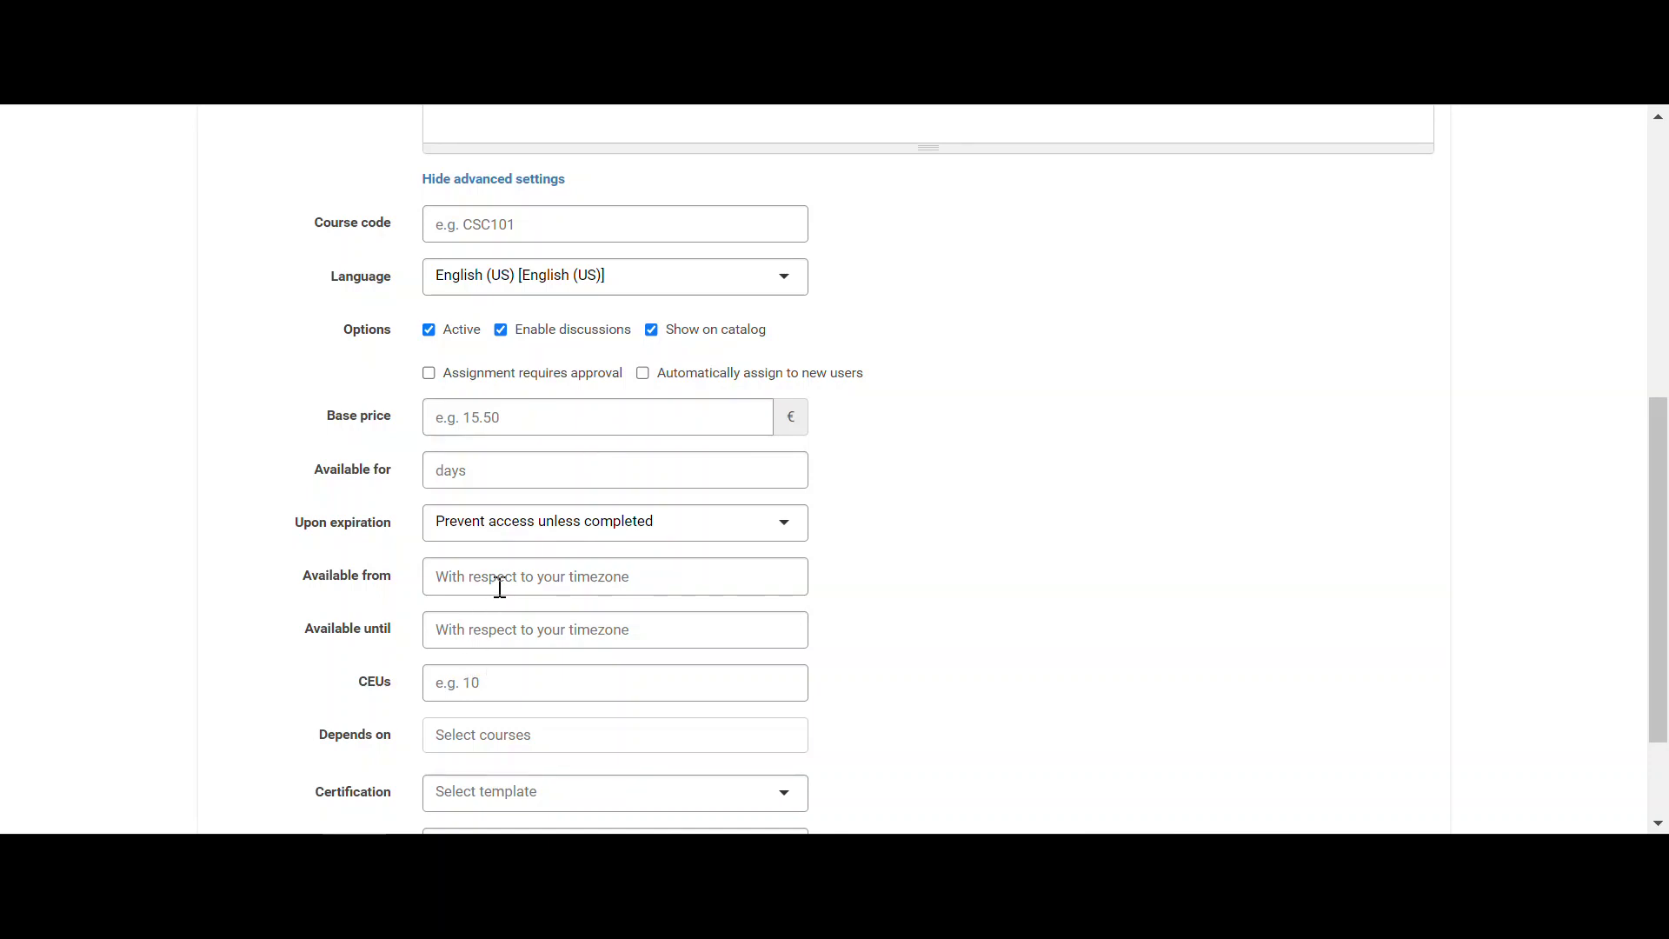
{"action": "scroll", "coordinate": [518, 585], "scroll_direction": "down", "scroll_amount": 2}
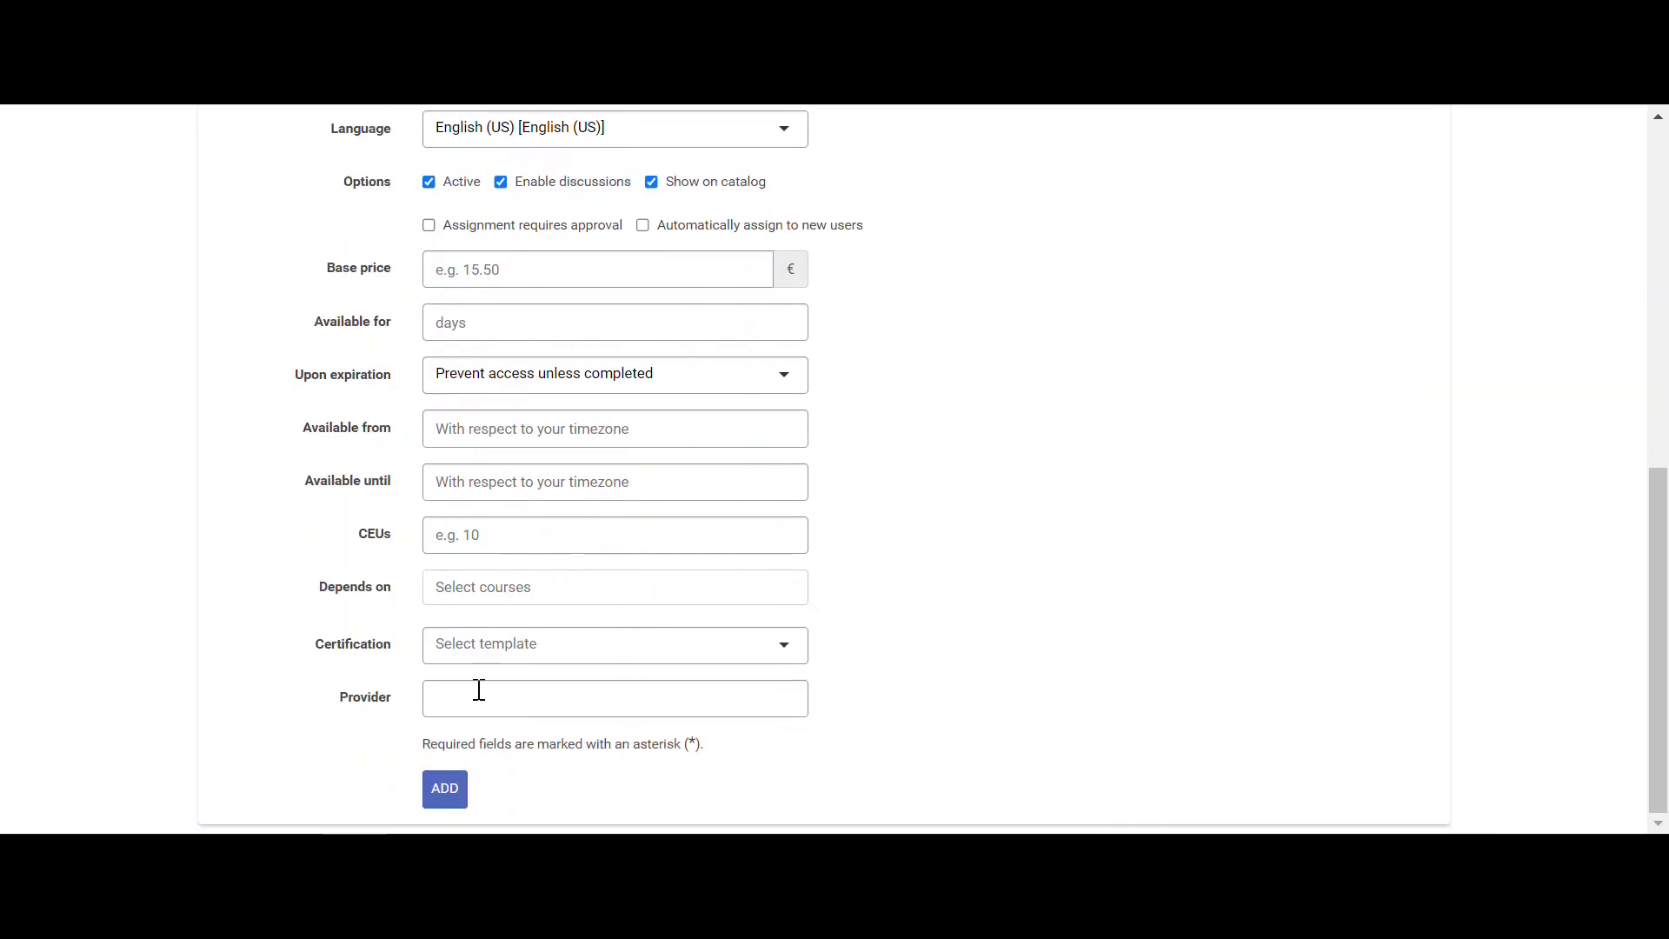
- Create the course and begin a unit named 'NSC-Distracted Driving Video'
{"action": "left_click", "coordinate": [450, 799]}
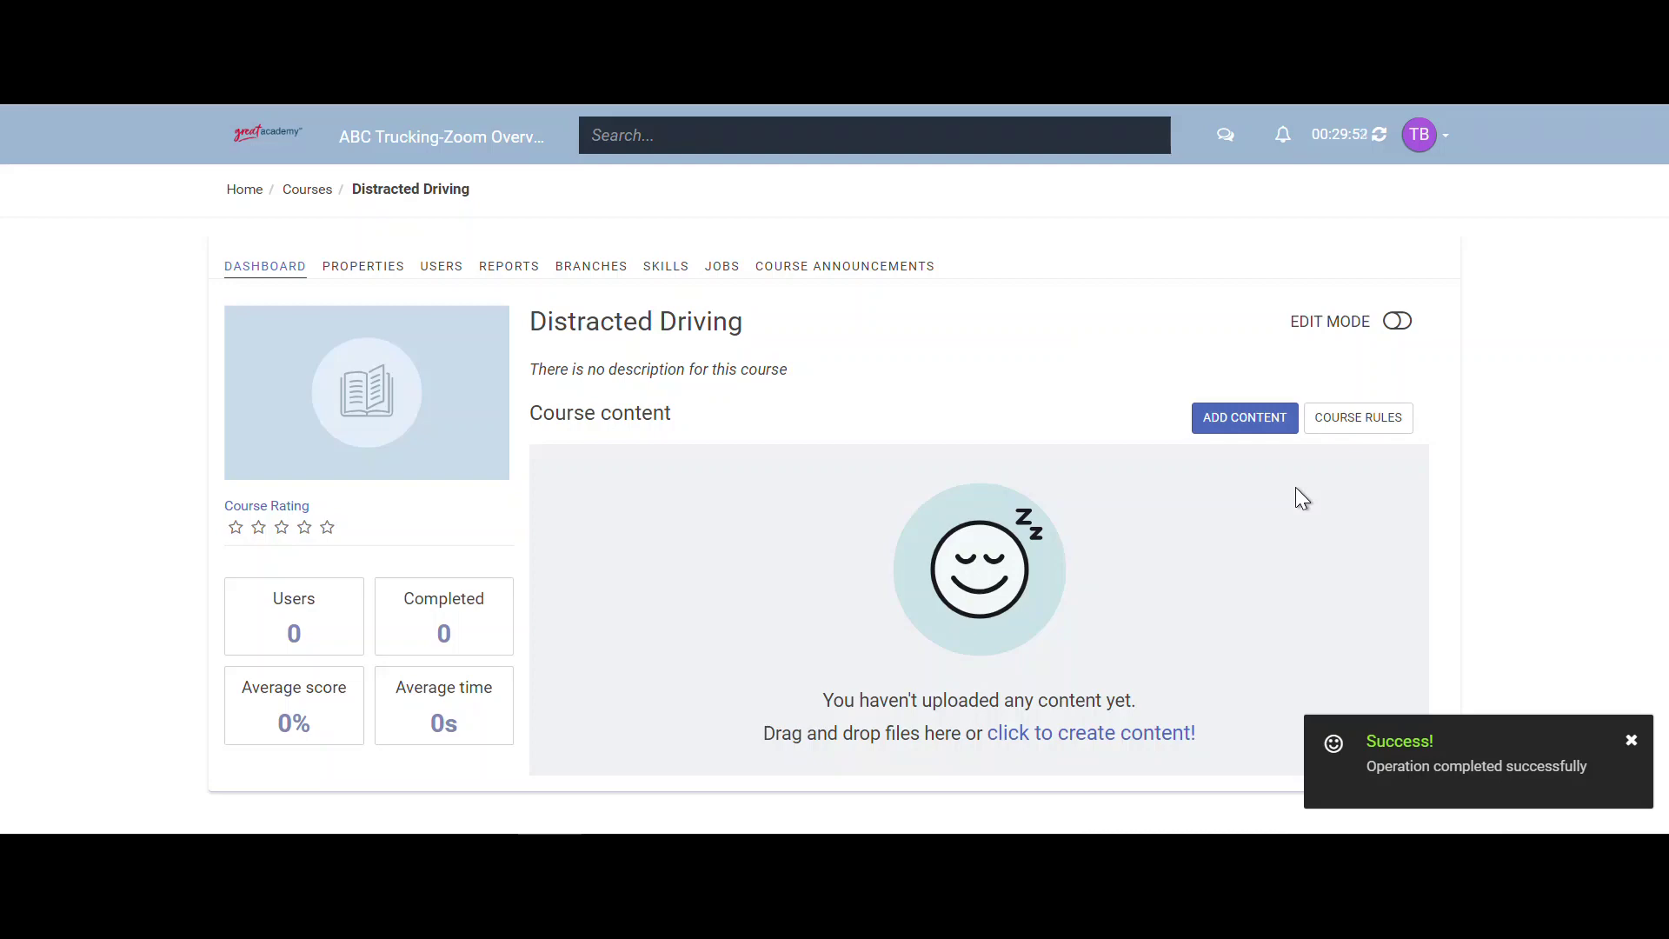
{"action": "left_click", "coordinate": [1249, 419]}
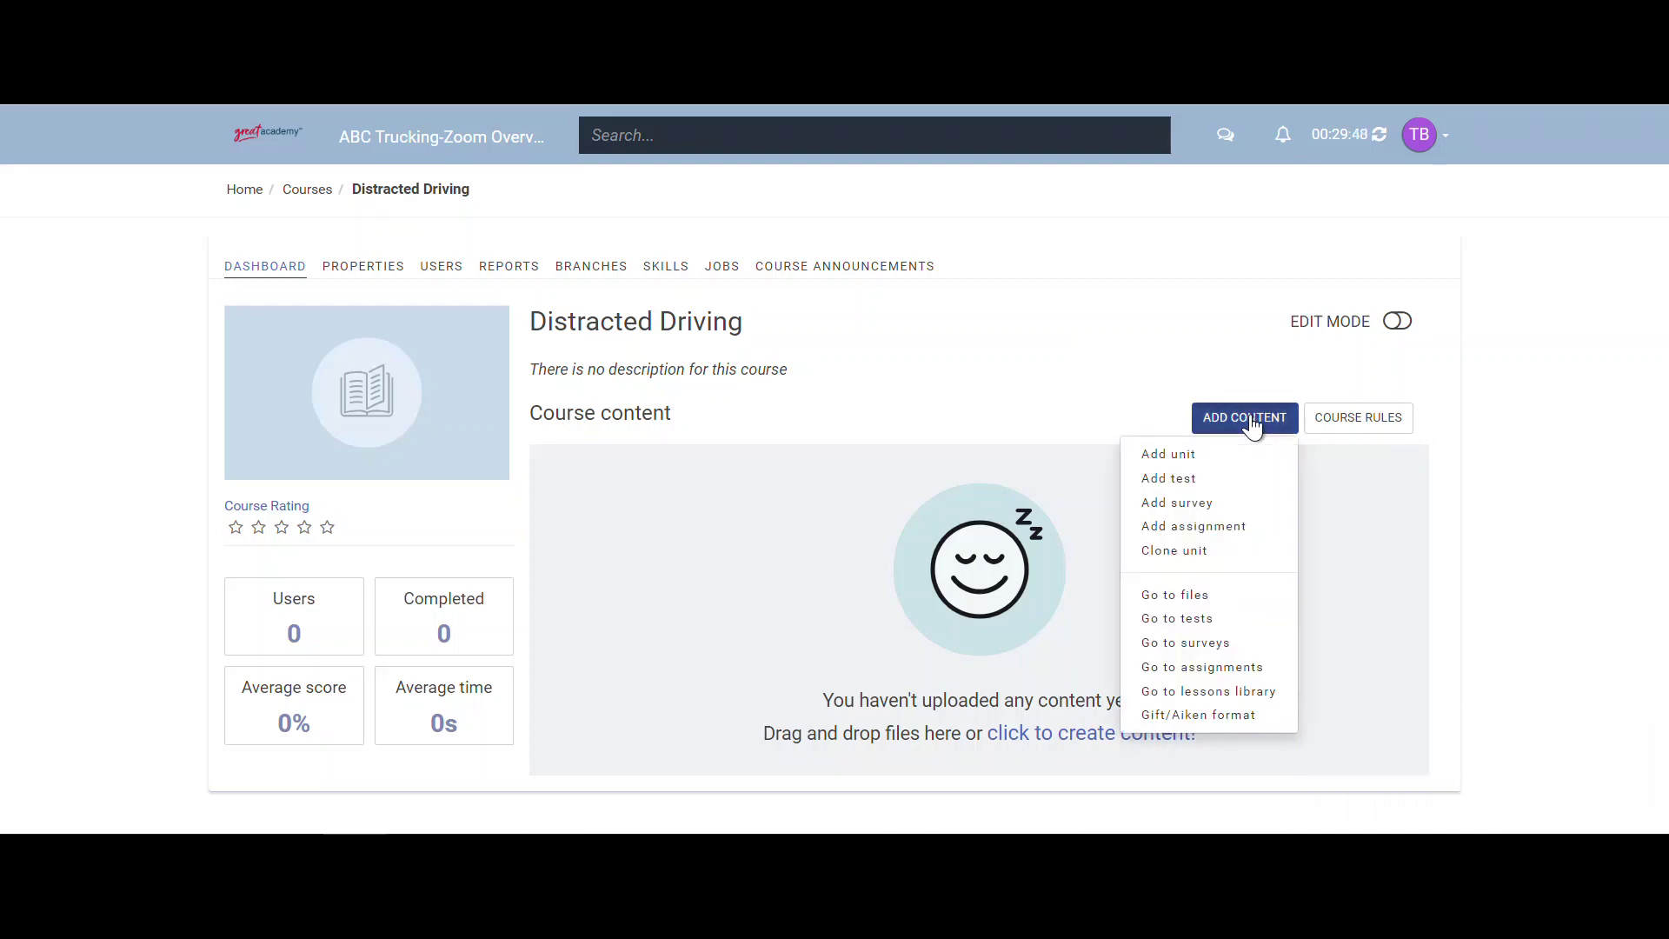
{"action": "left_click", "coordinate": [1207, 456]}
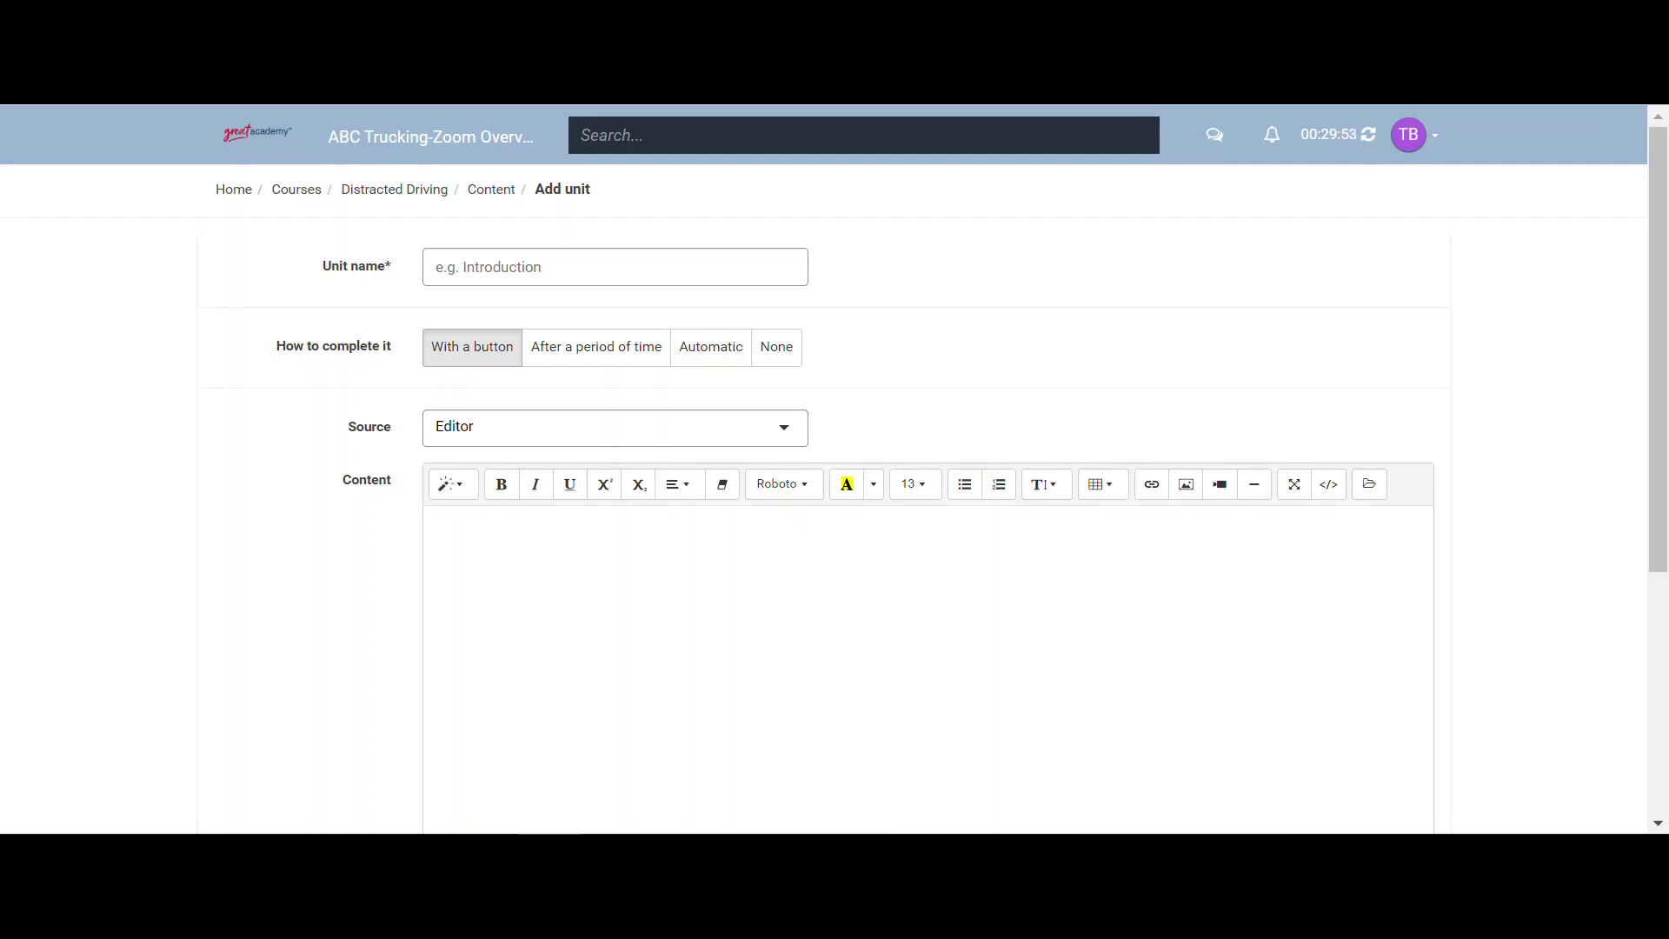
{"action": "left_click", "coordinate": [547, 272]}
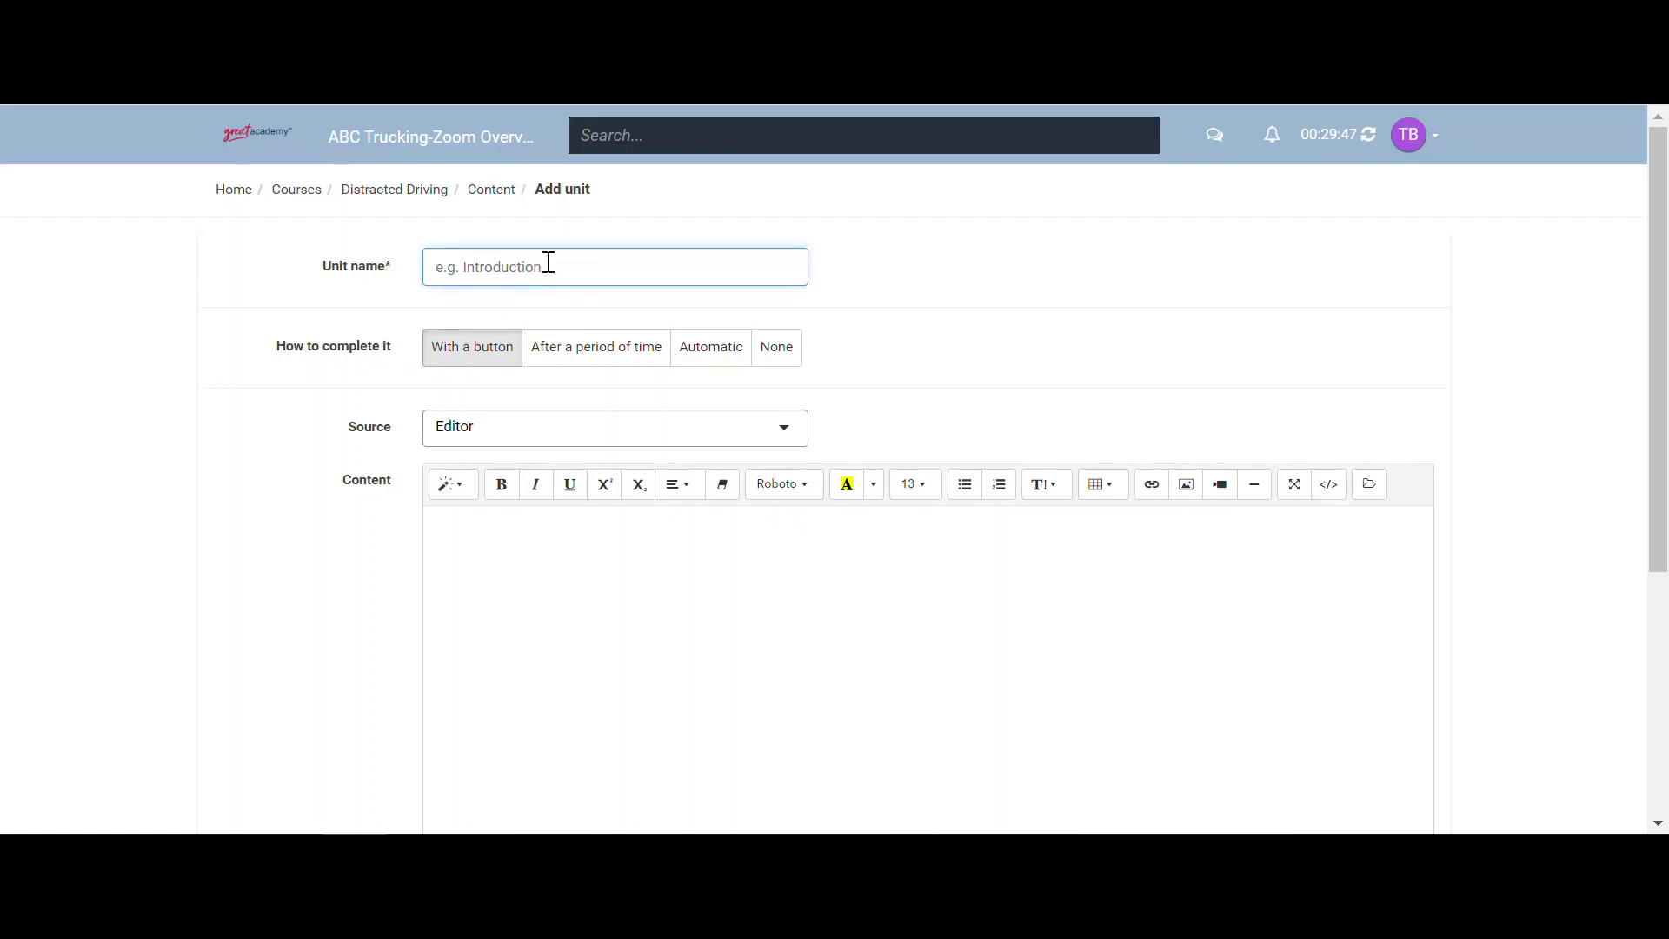
{"action": "type", "text": "NSC-Distracted Driving Bideo"}
{"action": "key", "text": "BackSpace"}
{"action": "key", "text": "BackSpace"}
{"action": "key", "text": "BackSpace"}
{"action": "key", "text": "BackSpace"}
{"action": "key", "text": "BackSpace"}
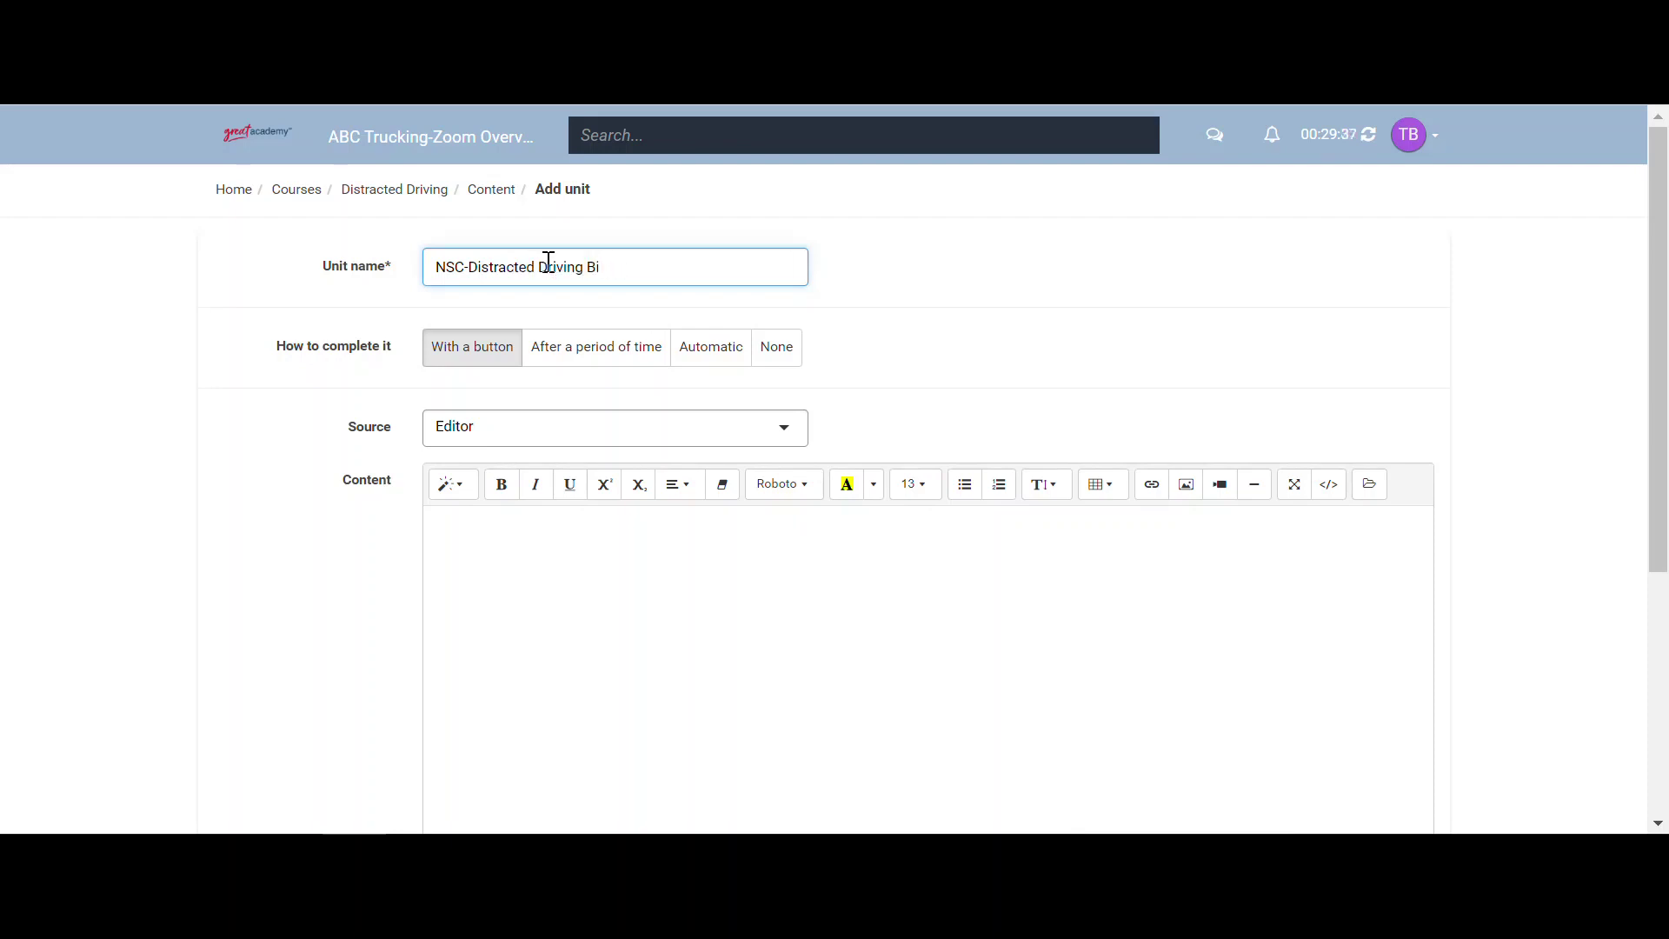
{"action": "type", "text": "Video"}
- Set the unit's source to URL, embed the pasted YouTube link, and save the unit
{"action": "scroll", "coordinate": [409, 344], "scroll_direction": "down", "scroll_amount": 2}
{"action": "left_click", "coordinate": [504, 247]}
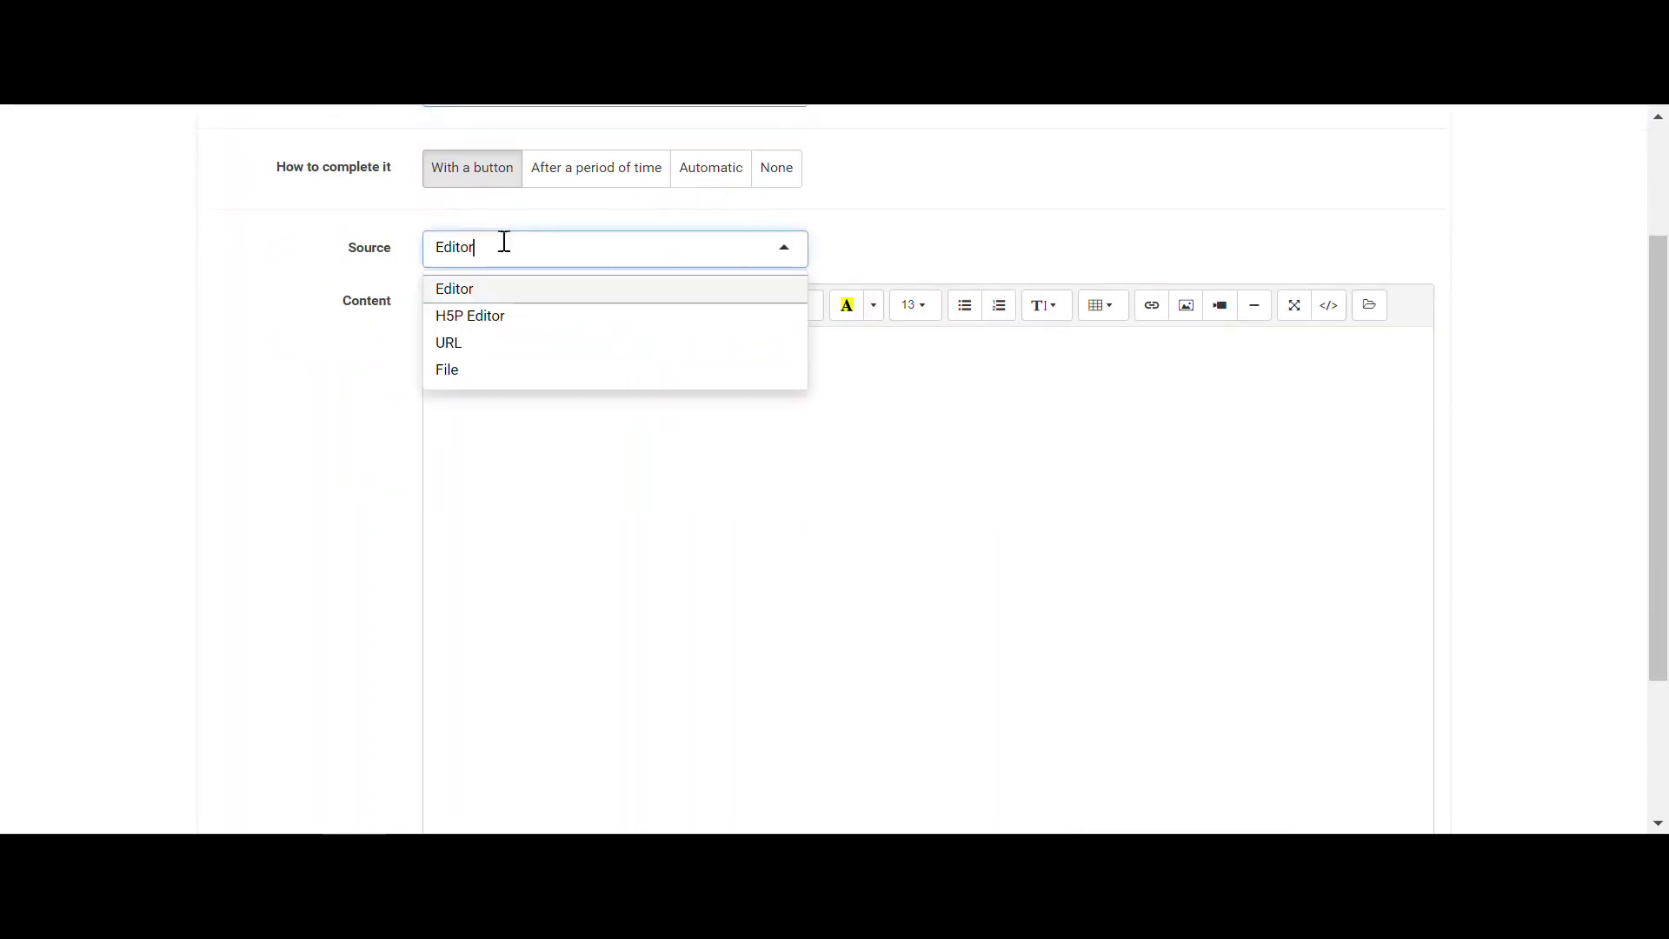
{"action": "left_click", "coordinate": [482, 346]}
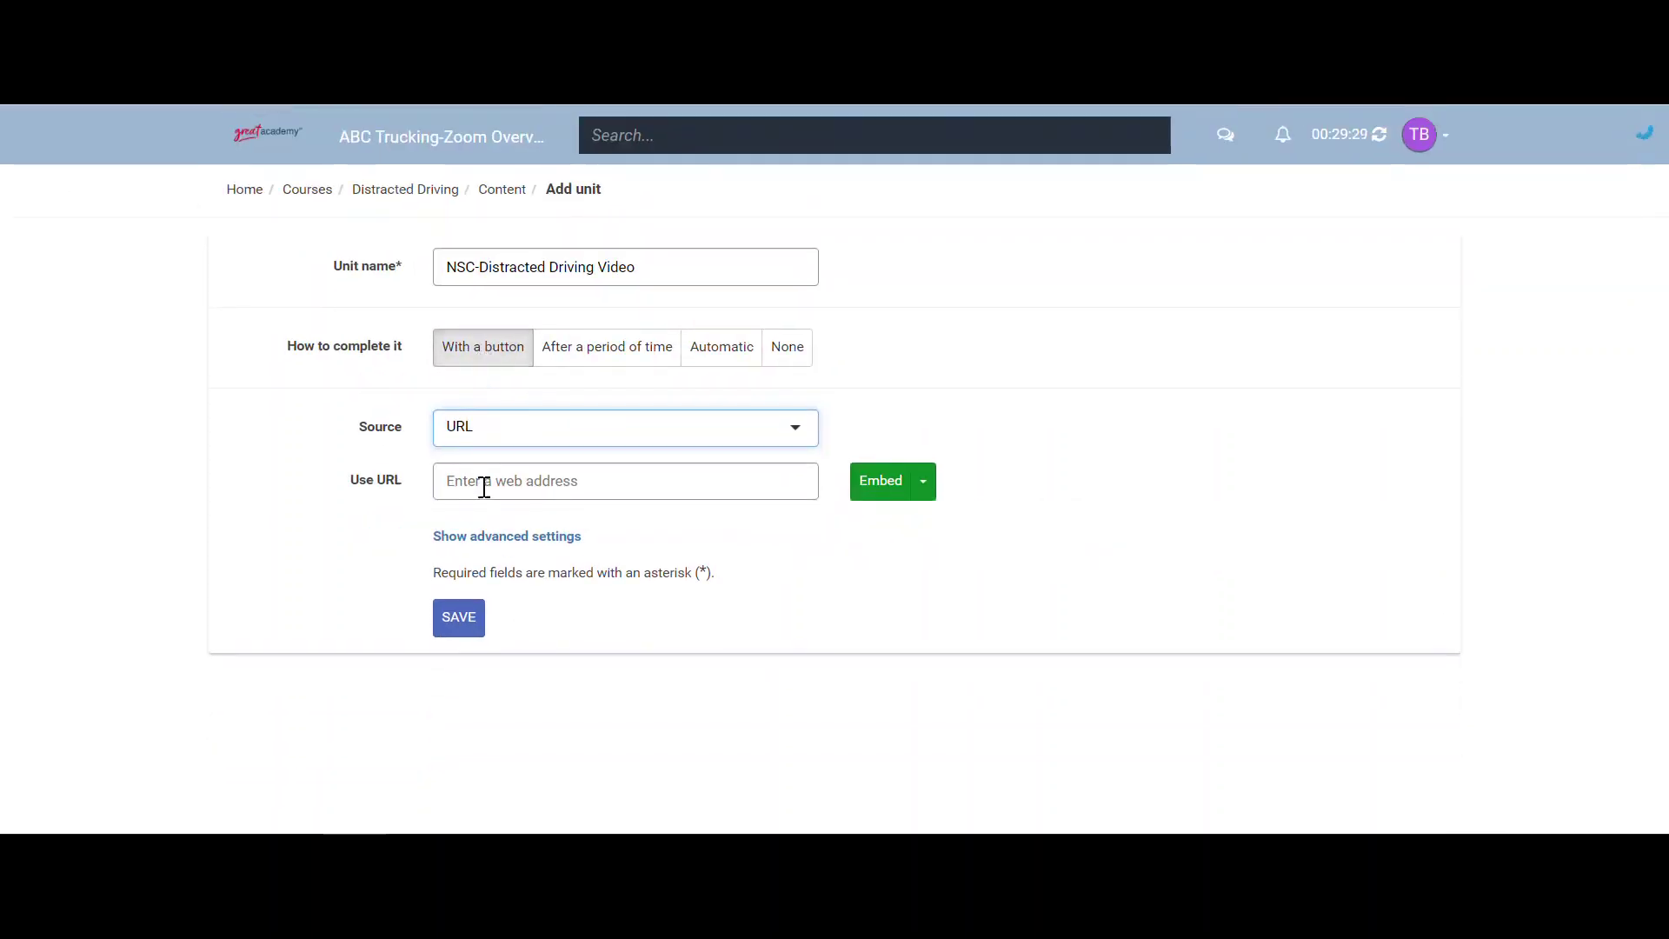
{"action": "left_click", "coordinate": [484, 485]}
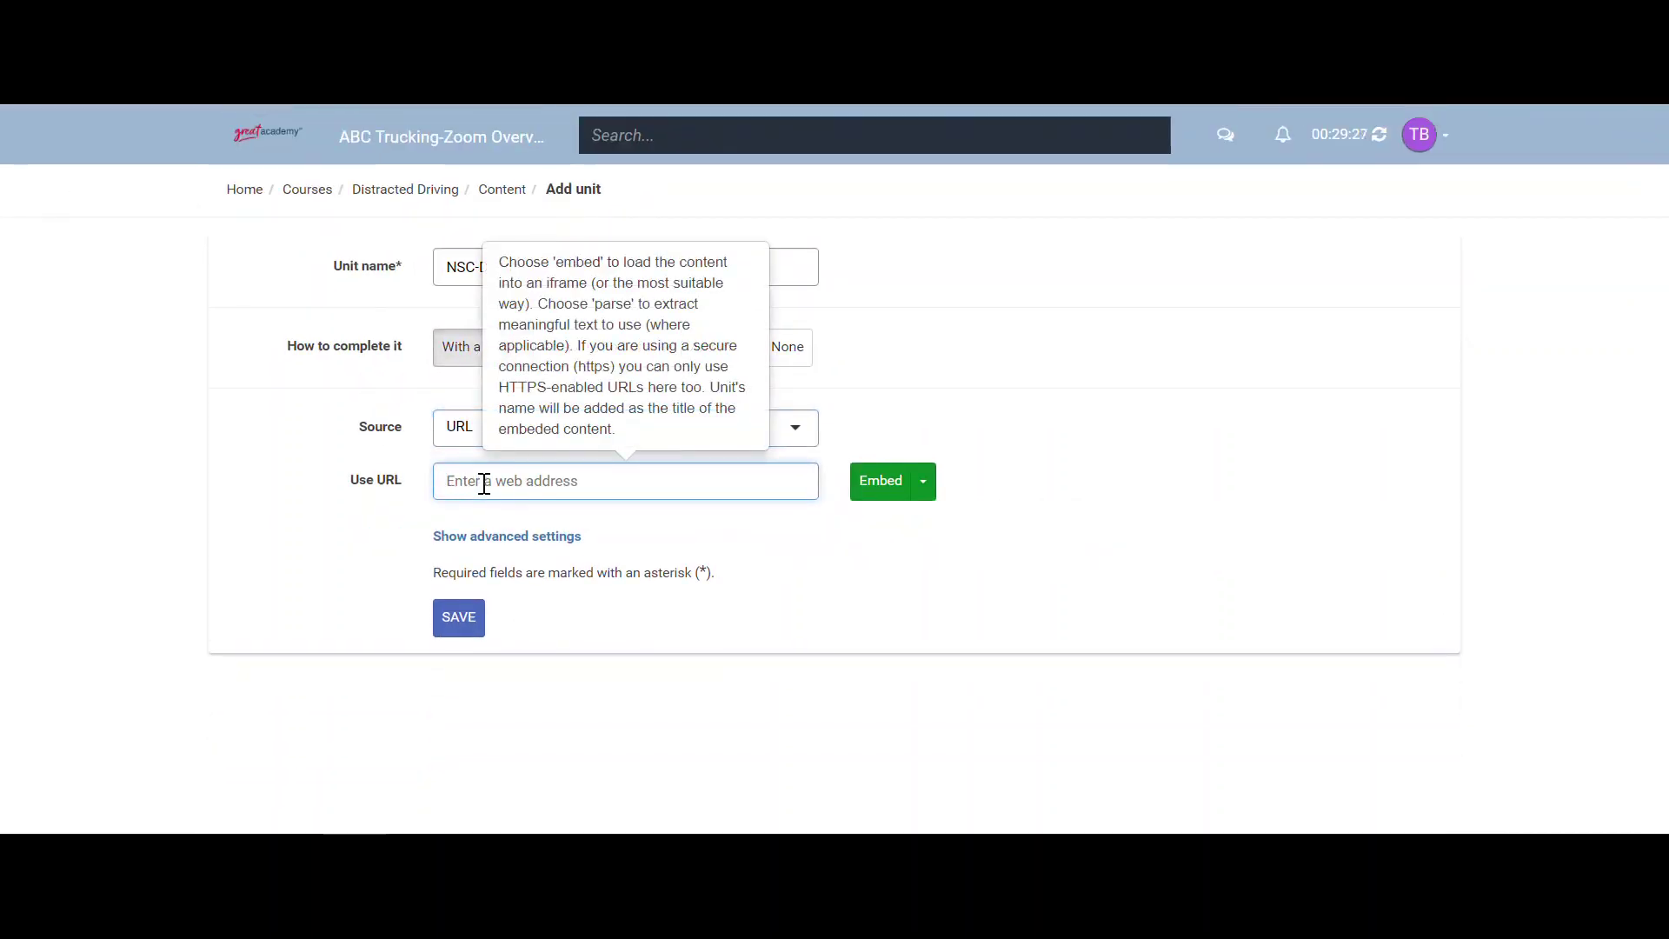
{"action": "type", "text": "https://www.youtube.com/watch?v=8UFB7CbYtKA"}
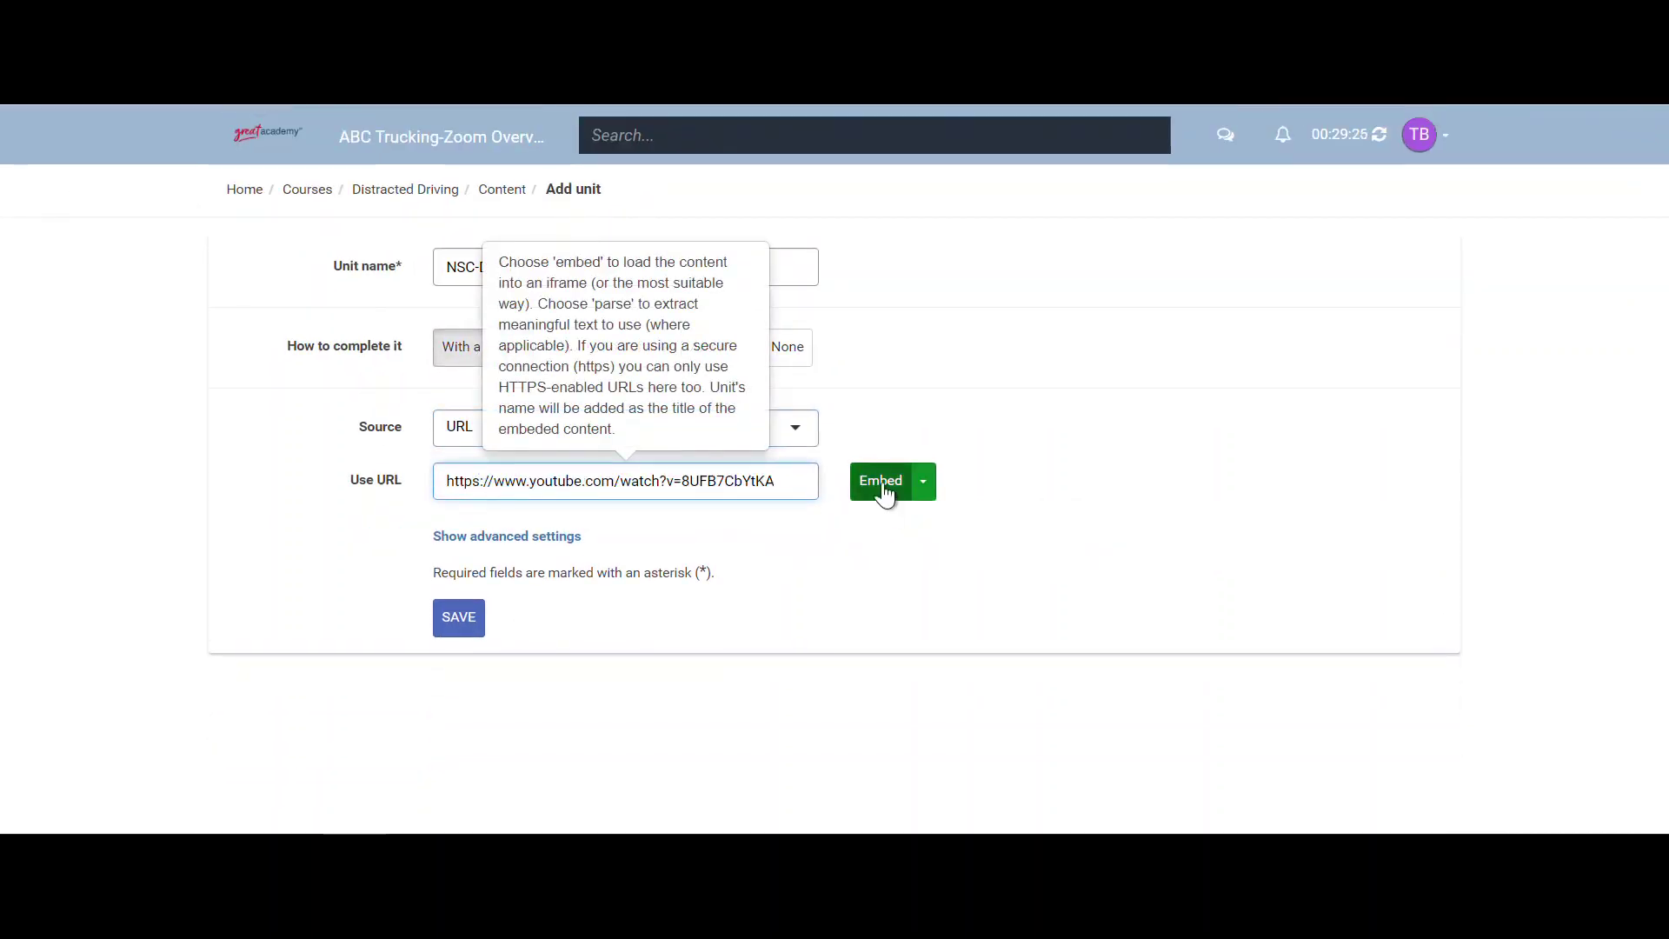
{"action": "left_click", "coordinate": [883, 485]}
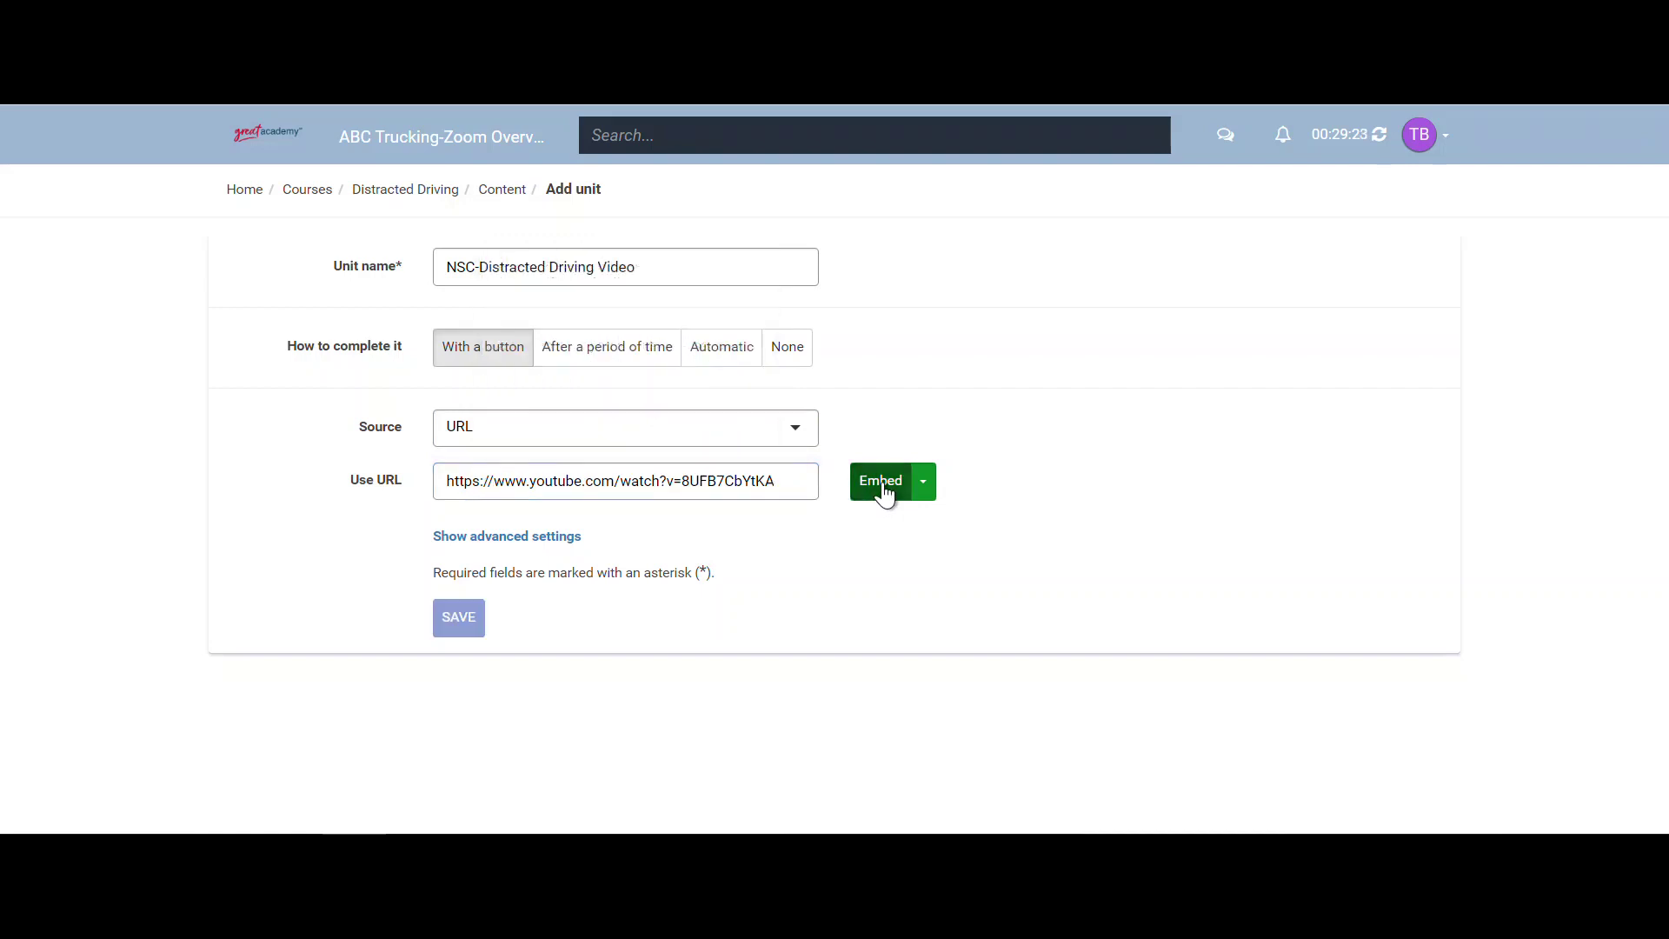
{"action": "scroll", "coordinate": [896, 469], "scroll_direction": "down", "scroll_amount": 3}
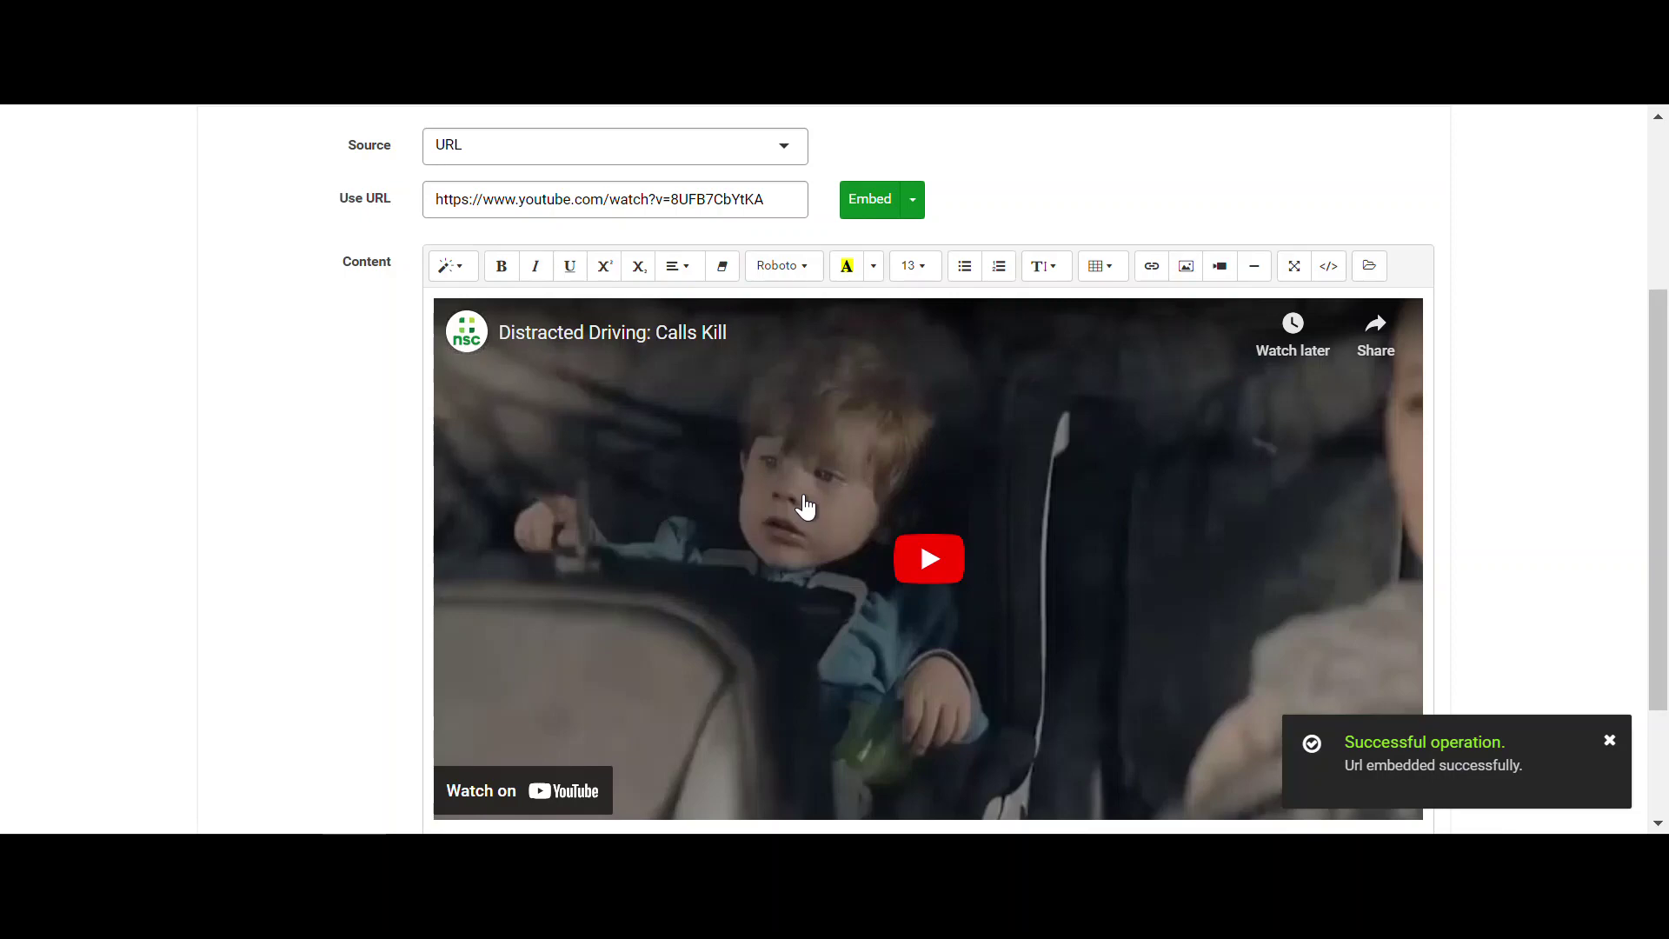
{"action": "scroll", "coordinate": [806, 507], "scroll_direction": "down", "scroll_amount": 2}
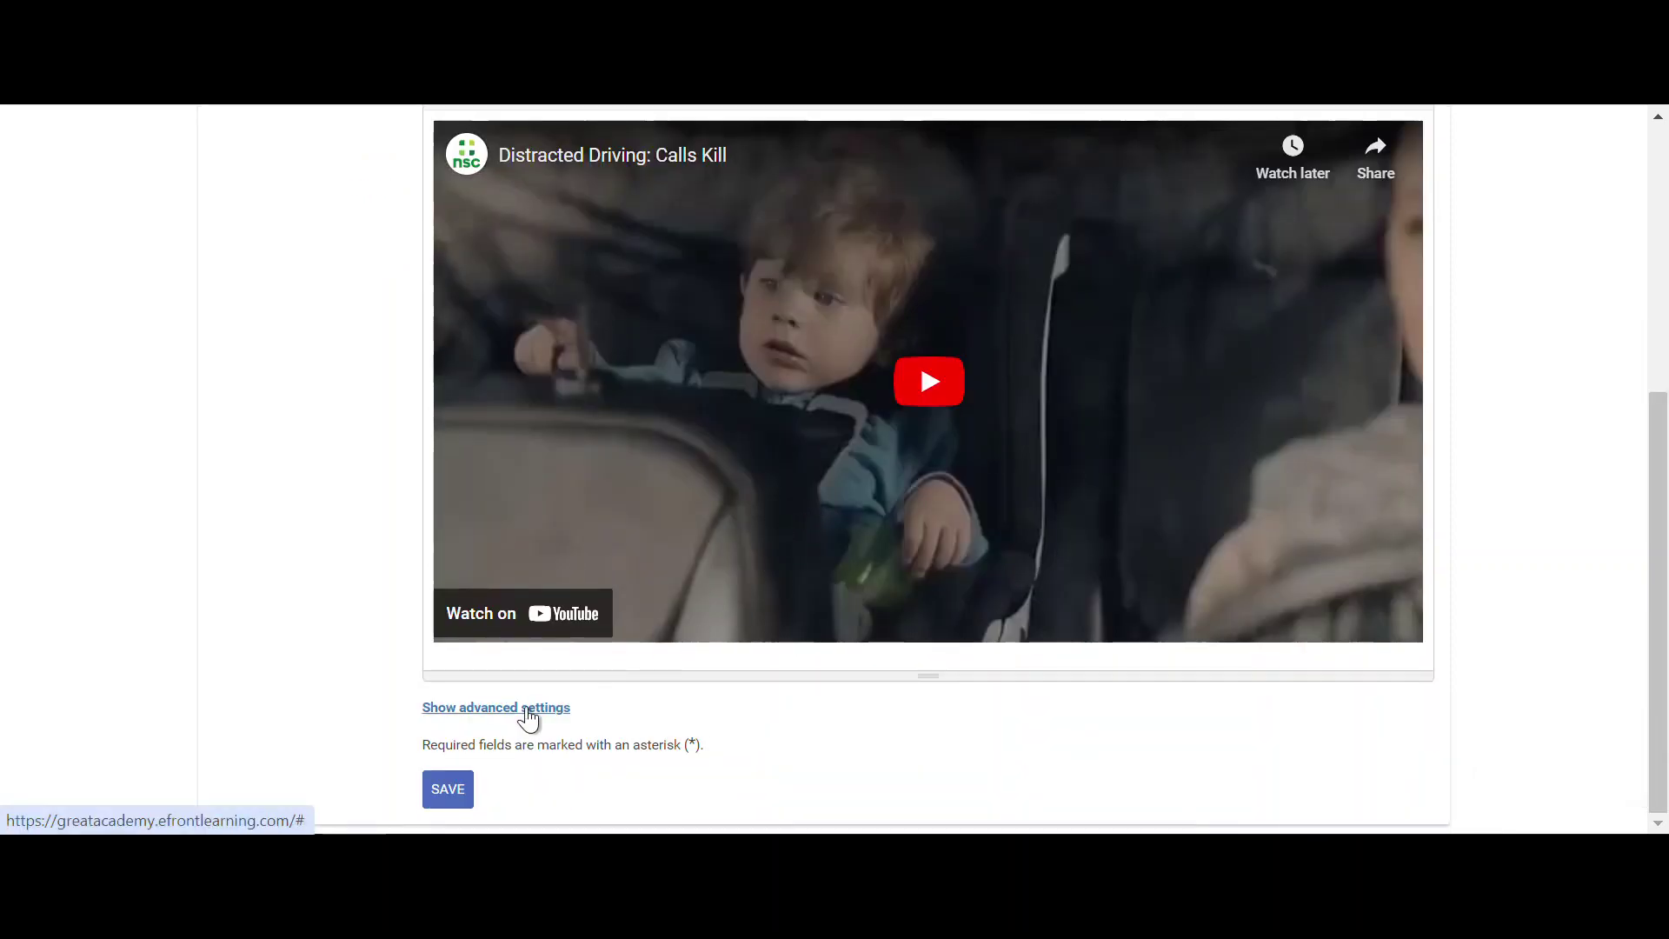
{"action": "left_click", "coordinate": [459, 790]}
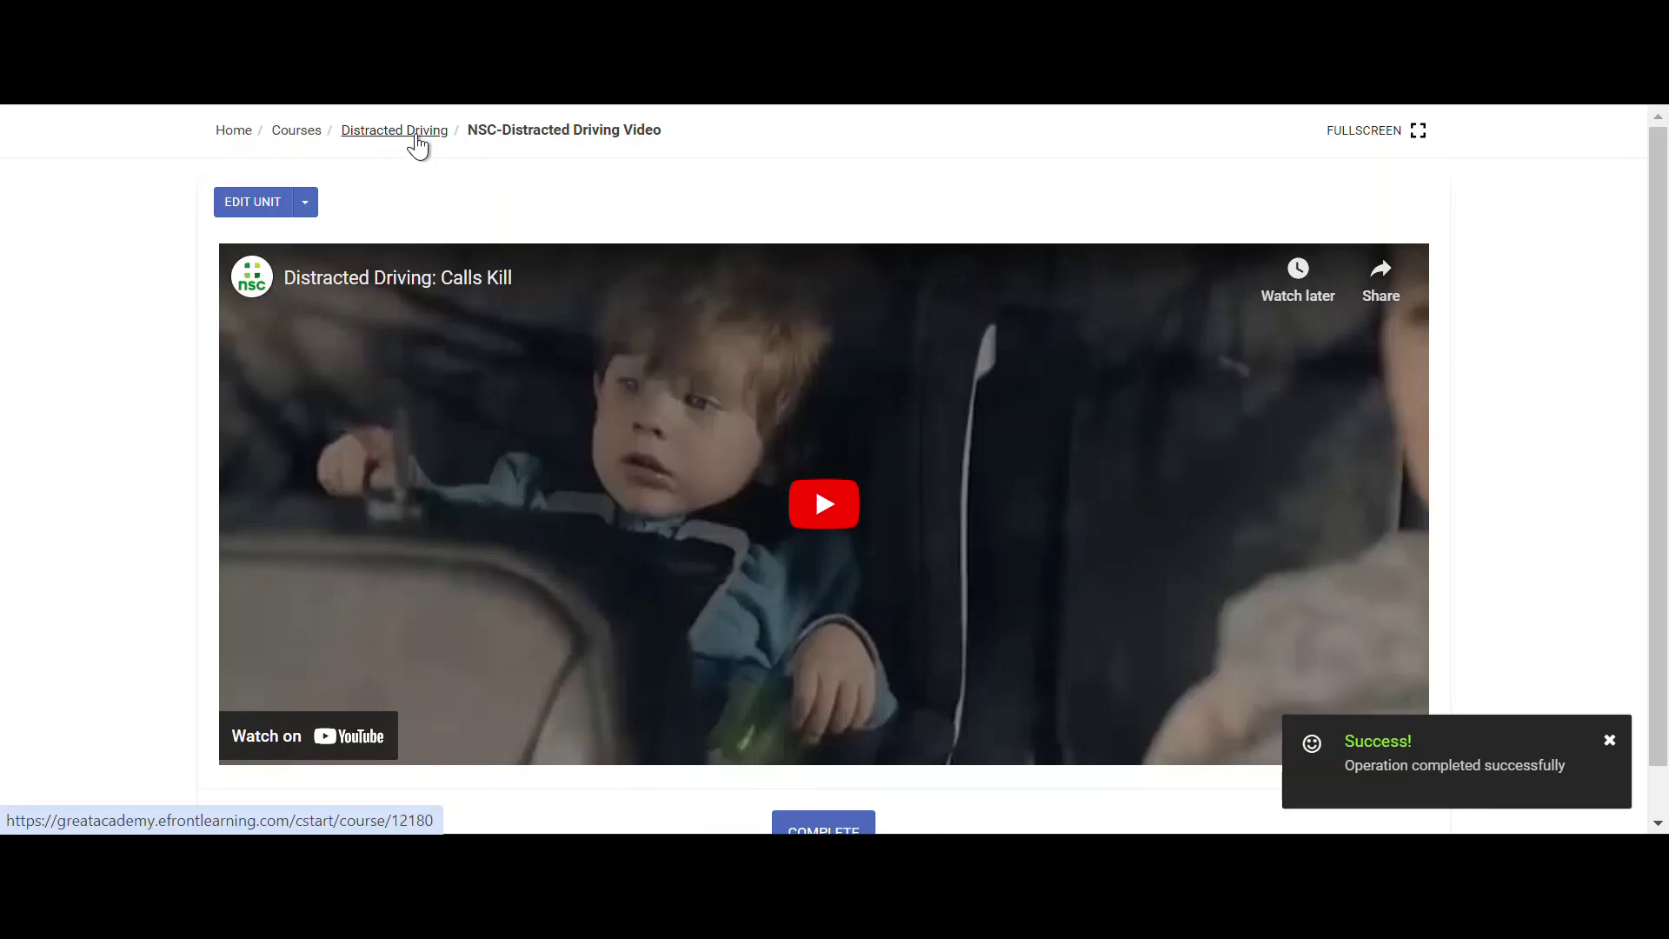
- From the Distracted Driving course page, start a new test named 'Distracted Driving'
{"action": "left_click", "coordinate": [417, 139]}
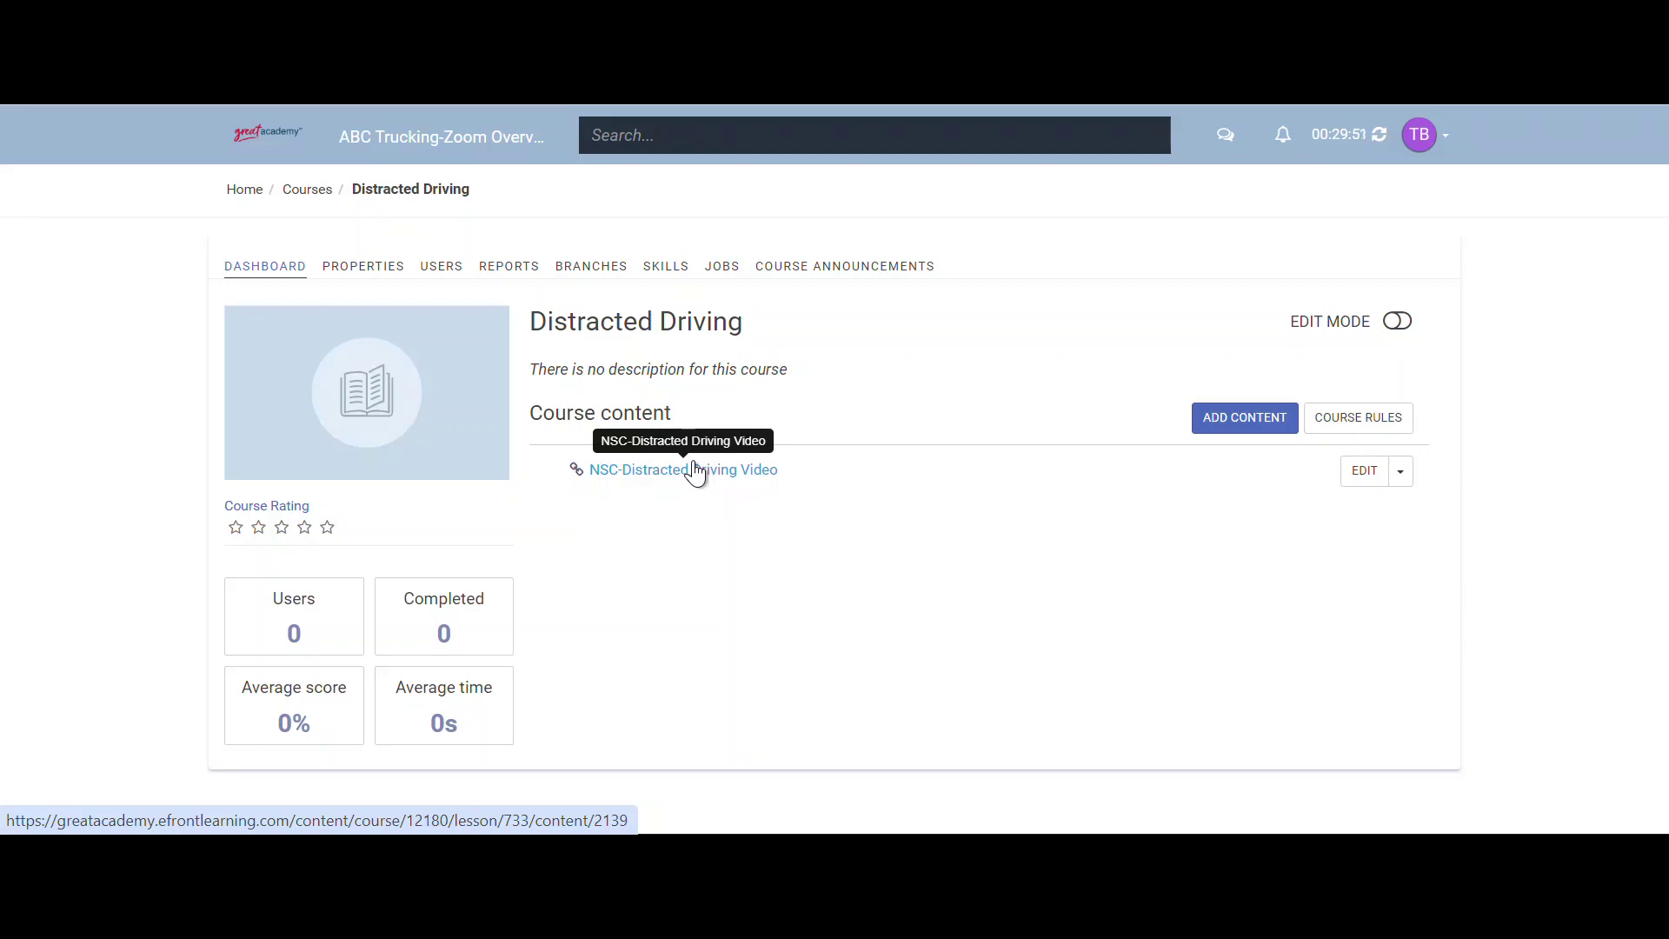
{"action": "left_click", "coordinate": [698, 472]}
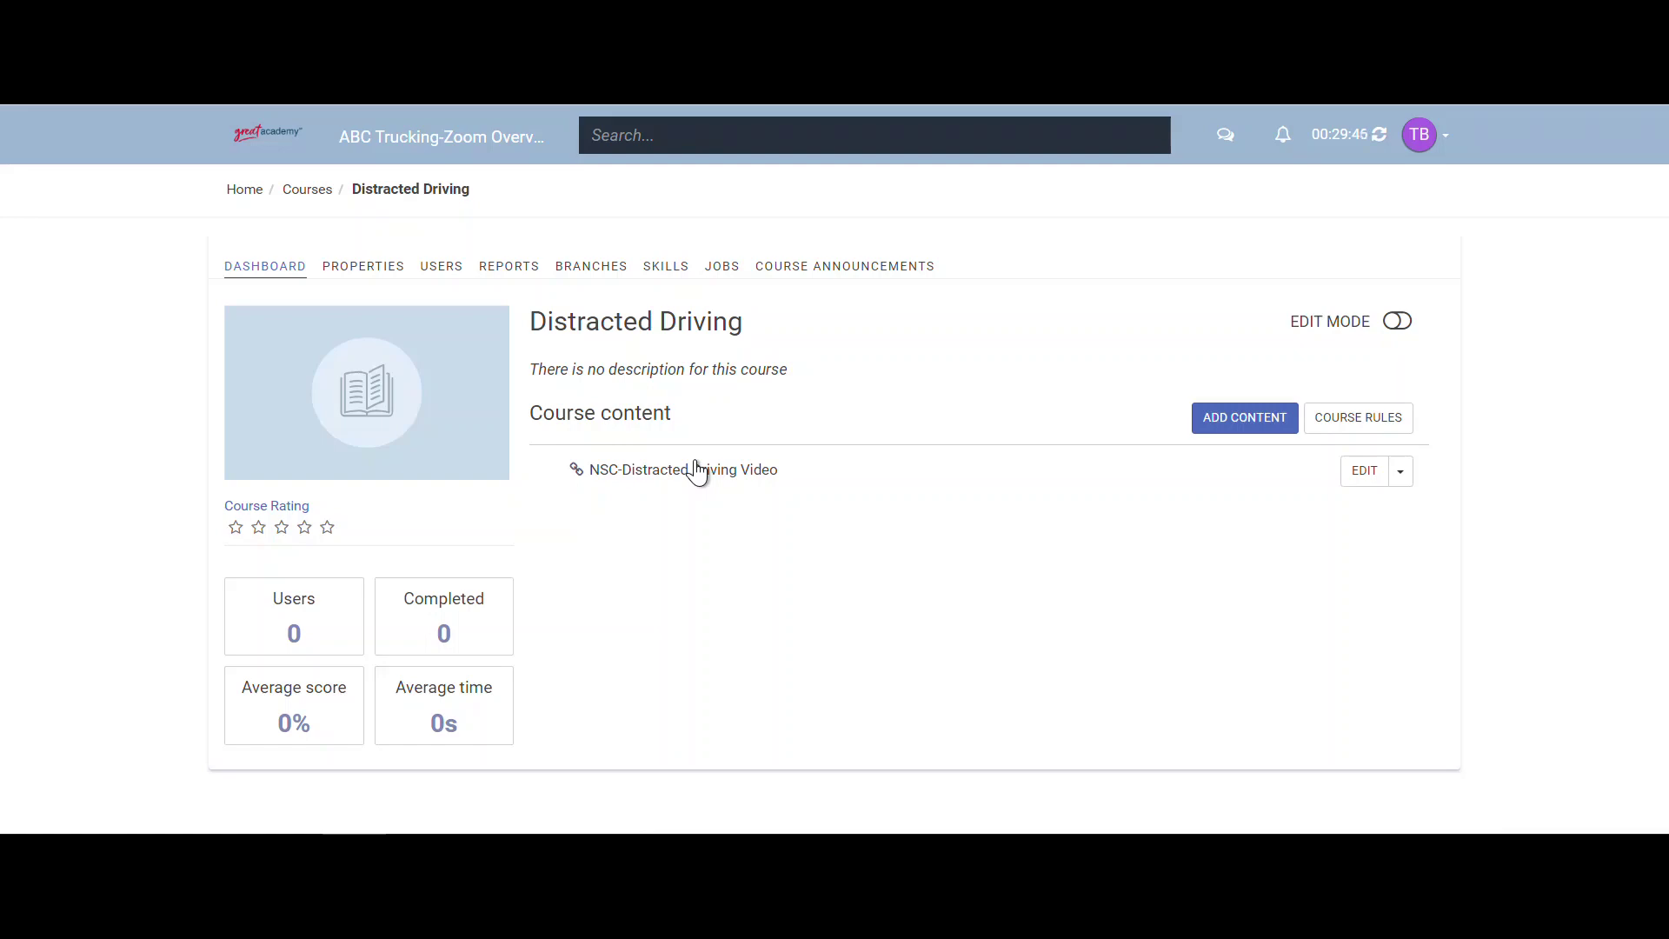
{"action": "left_click", "coordinate": [1236, 425]}
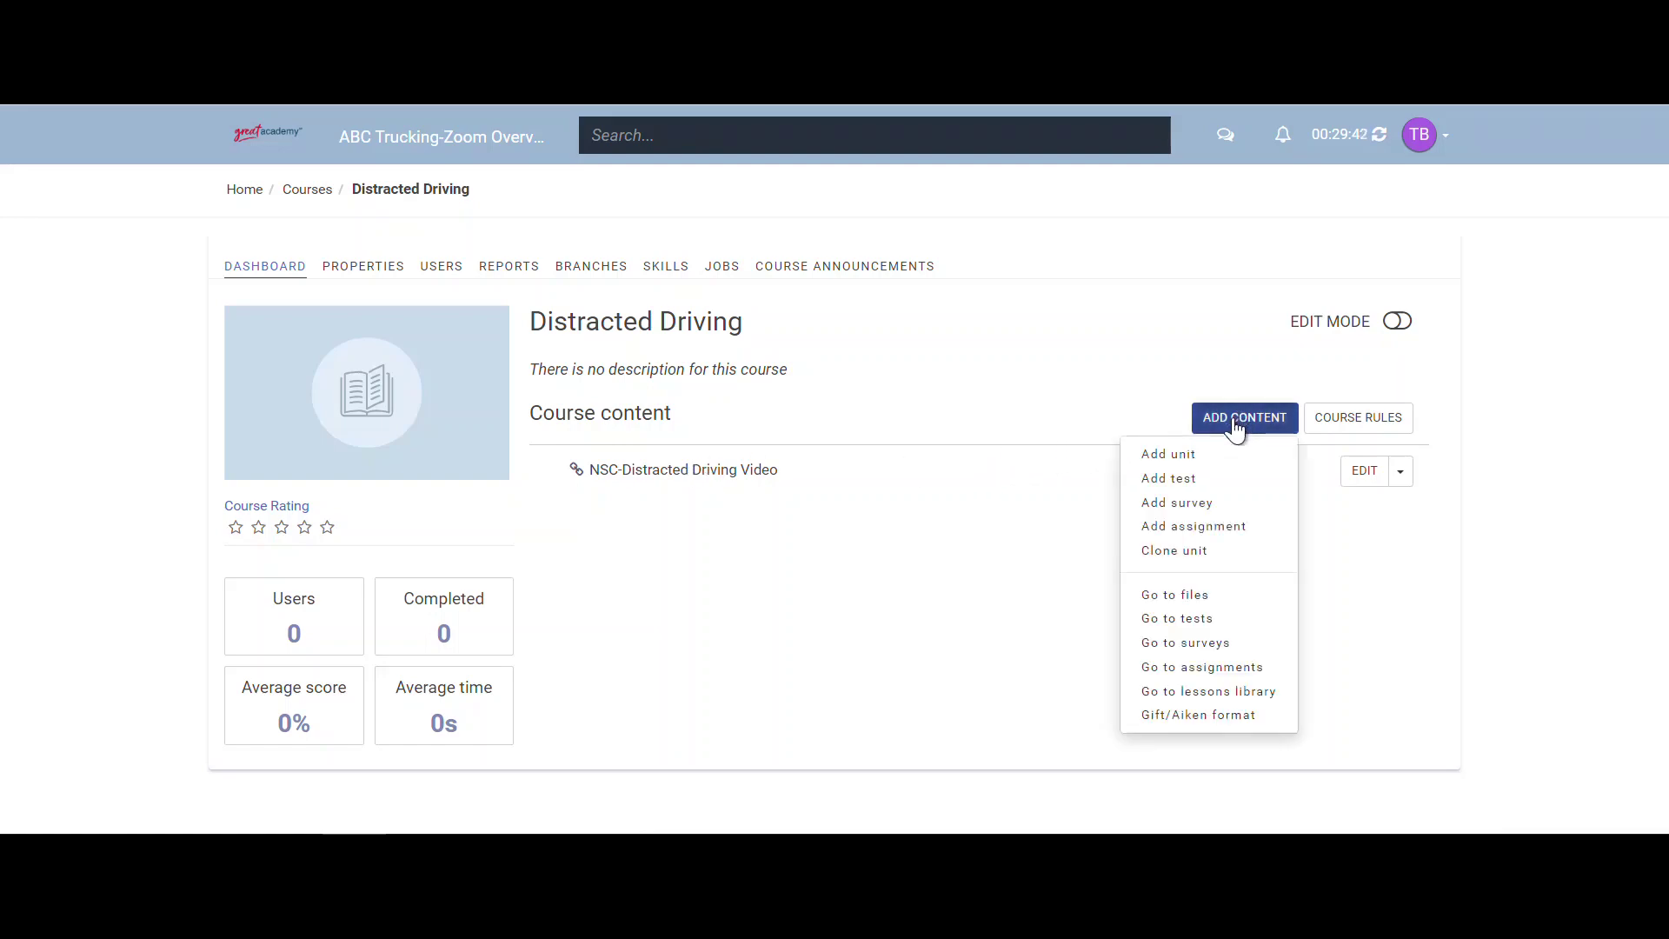
{"action": "left_click", "coordinate": [1216, 483]}
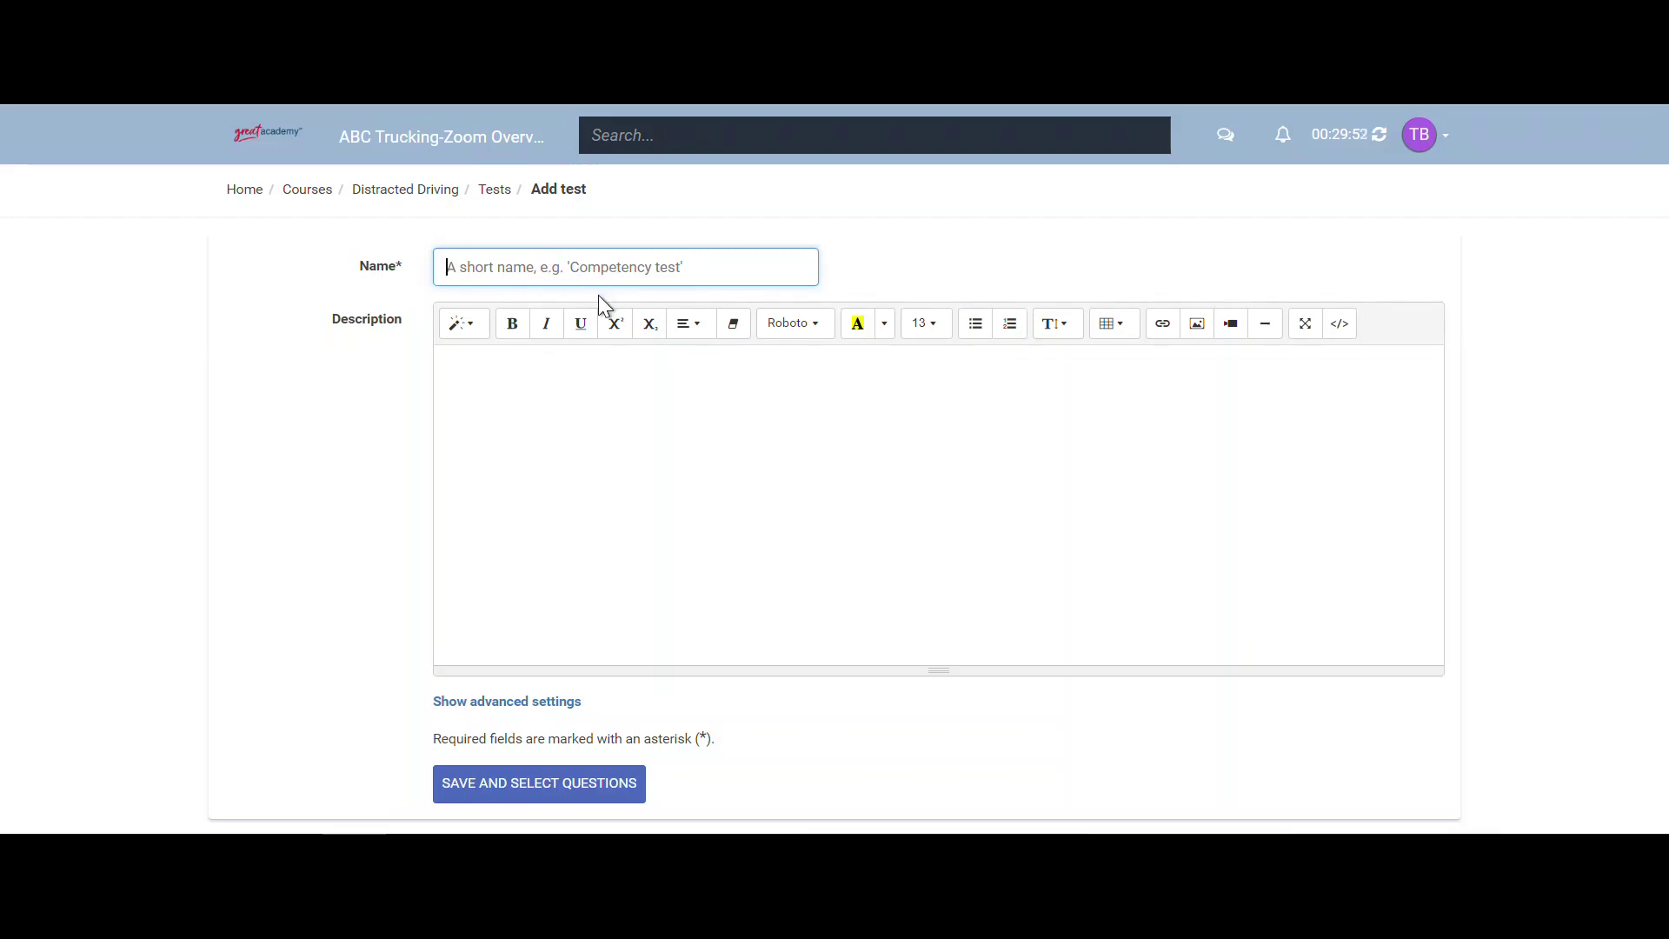
{"action": "type", "text": "D"}
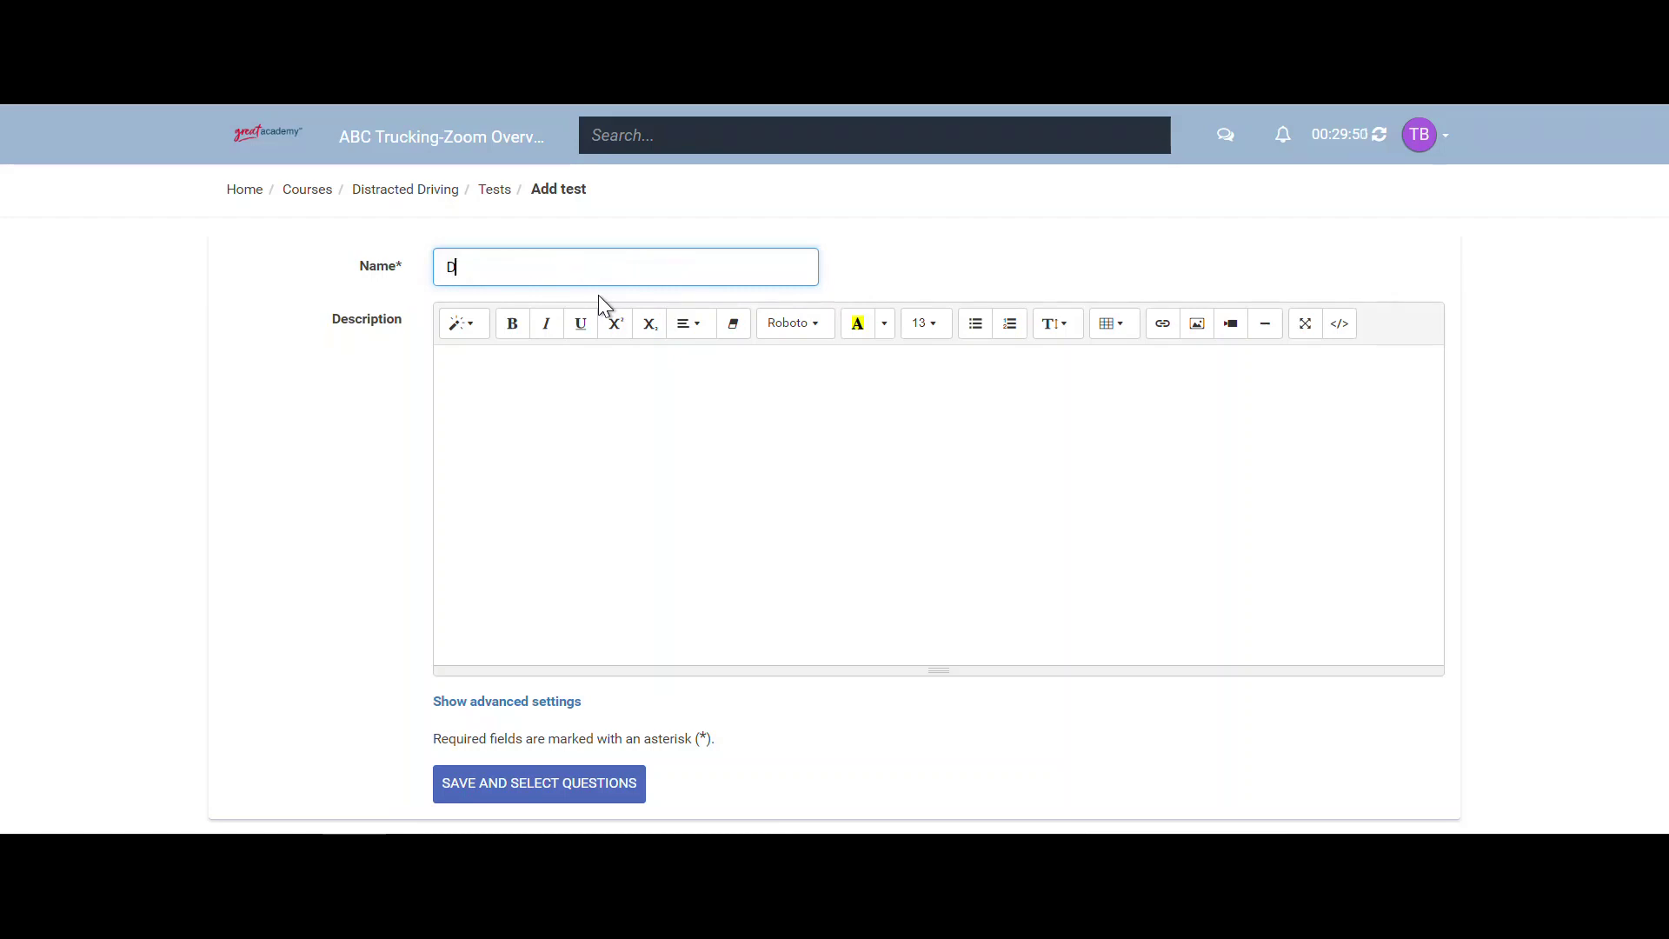
{"action": "type", "text": "istracted Driving"}
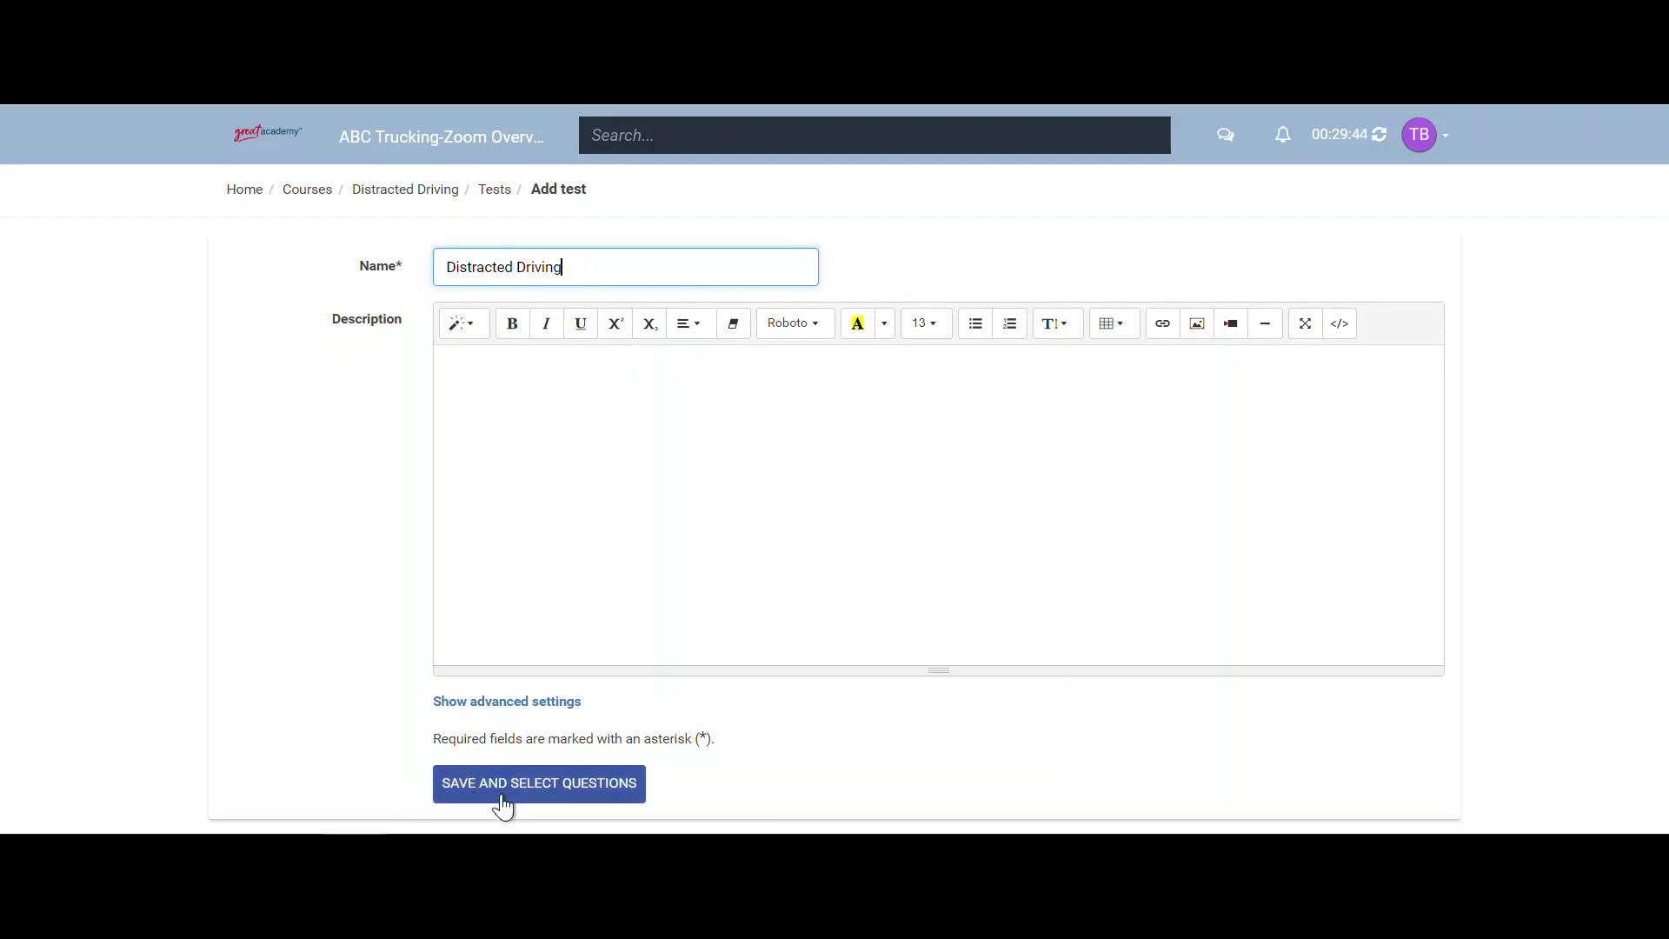
- Keep no time limit, change the mastery score from 50 to 80, and save to select questions
{"action": "left_click", "coordinate": [532, 703]}
{"action": "scroll", "coordinate": [534, 711], "scroll_direction": "down", "scroll_amount": 3}
{"action": "scroll", "coordinate": [514, 365], "scroll_direction": "down", "scroll_amount": 3}
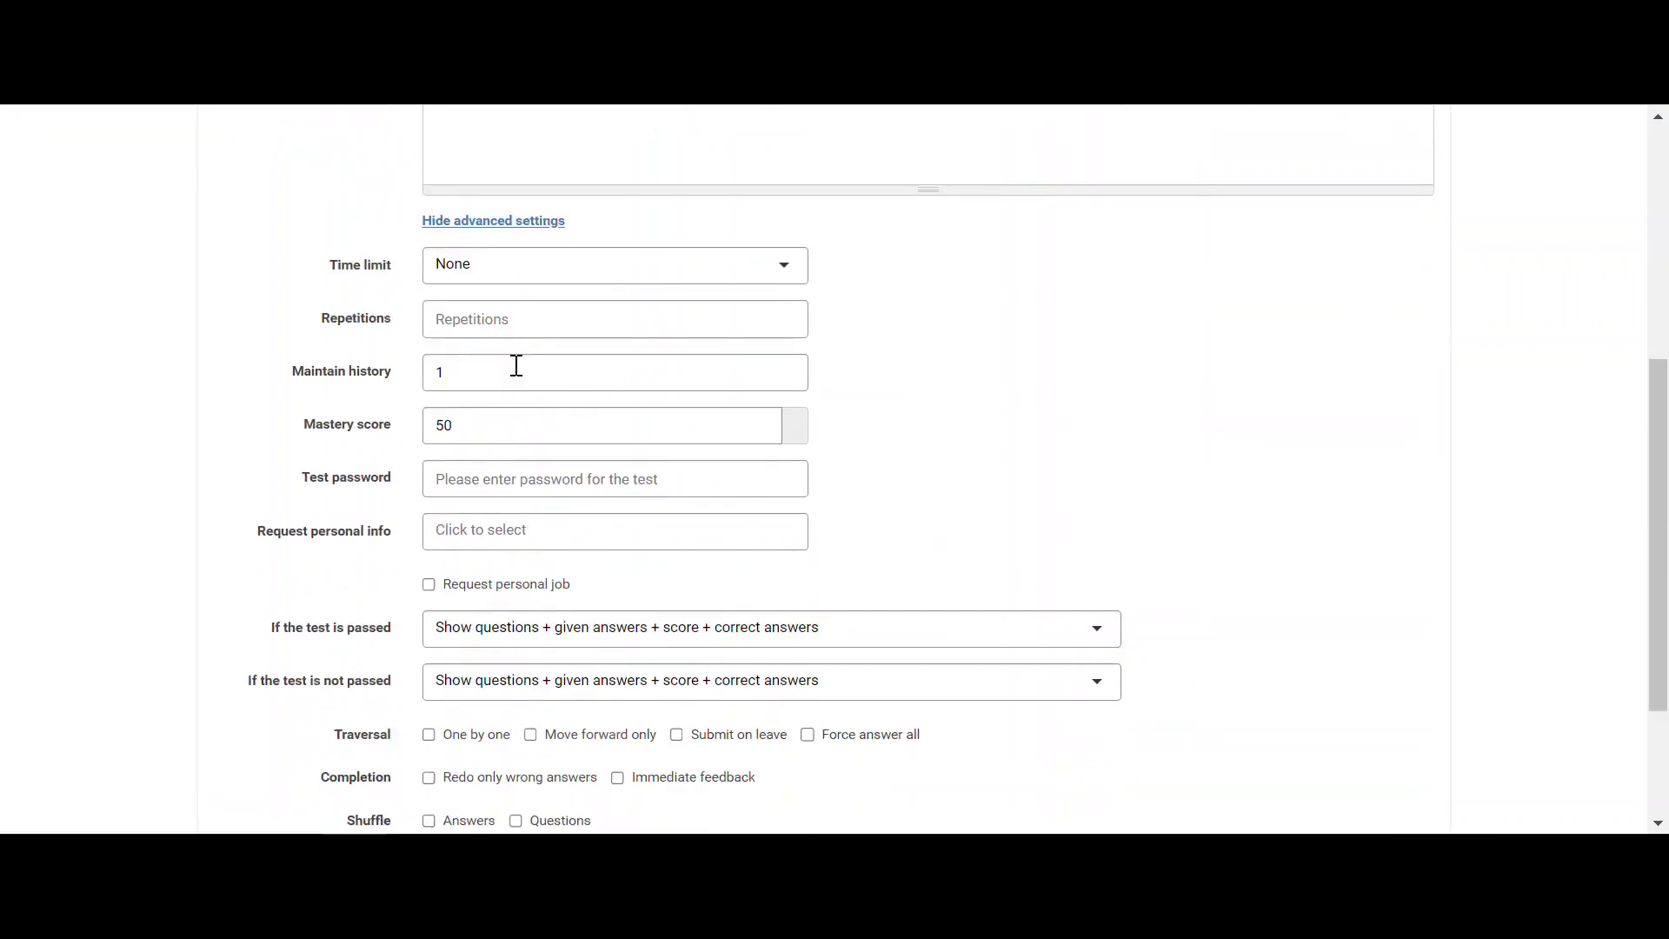
{"action": "left_click", "coordinate": [516, 264]}
{"action": "left_click", "coordinate": [874, 317]}
{"action": "left_click", "coordinate": [622, 434]}
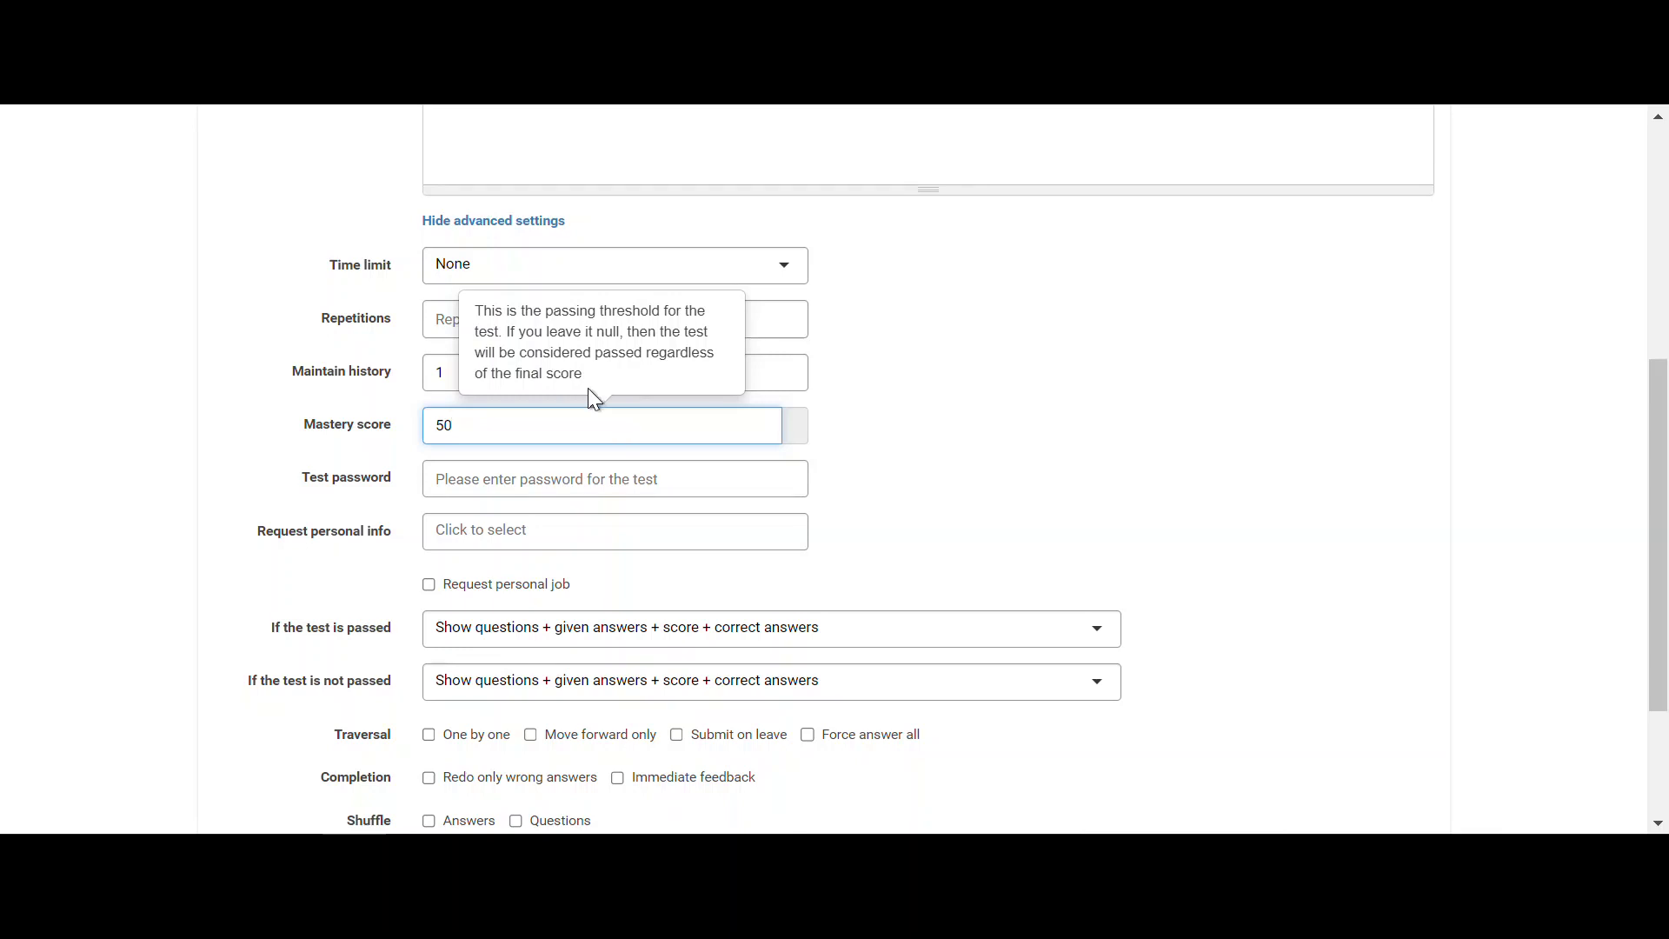
{"action": "key", "text": "BackSpace"}
{"action": "key", "text": "BackSpace"}
{"action": "type", "text": "80"}
{"action": "scroll", "coordinate": [585, 485], "scroll_direction": "down", "scroll_amount": 2}
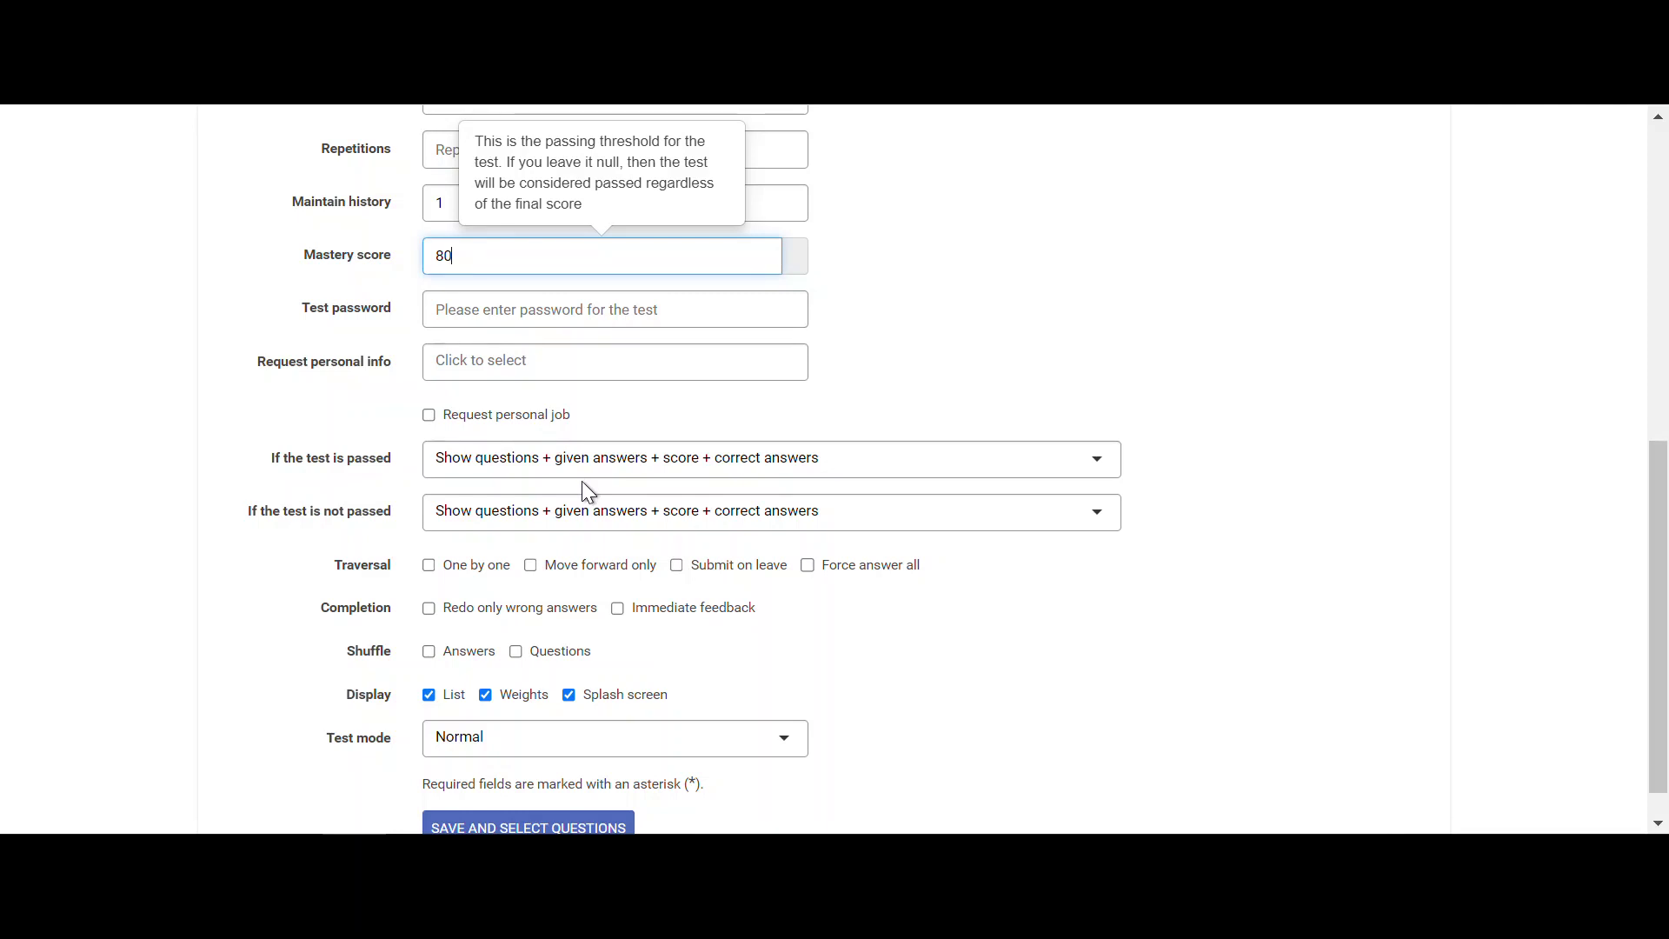
{"action": "scroll", "coordinate": [589, 492], "scroll_direction": "down", "scroll_amount": 1}
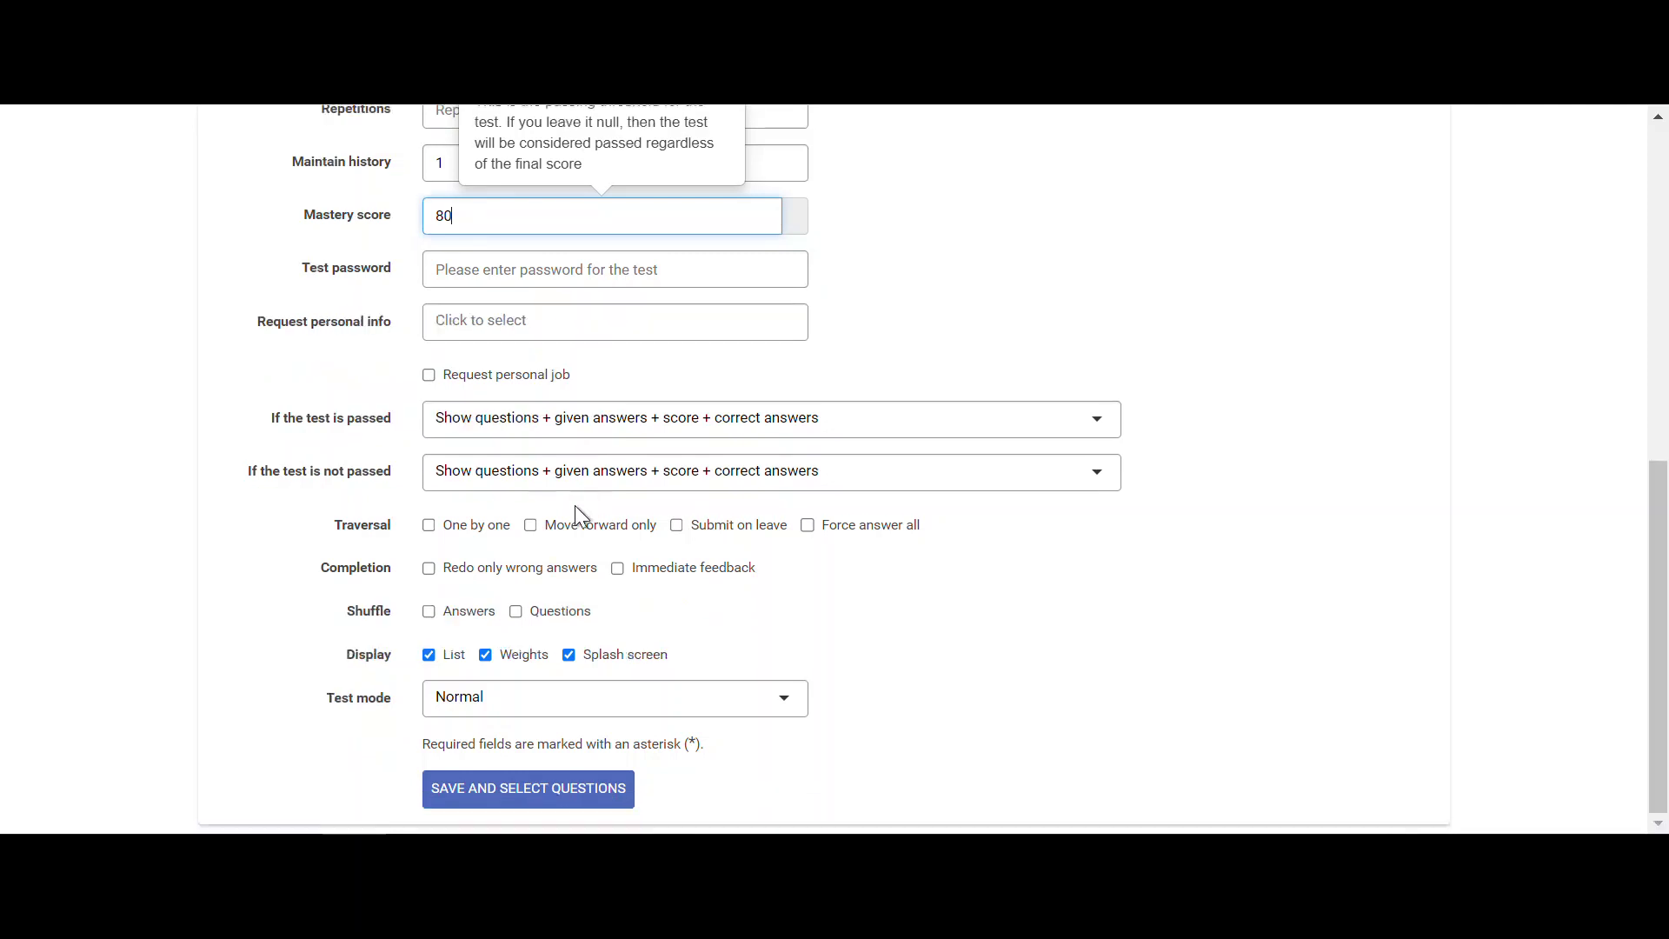
{"action": "left_click", "coordinate": [564, 801]}
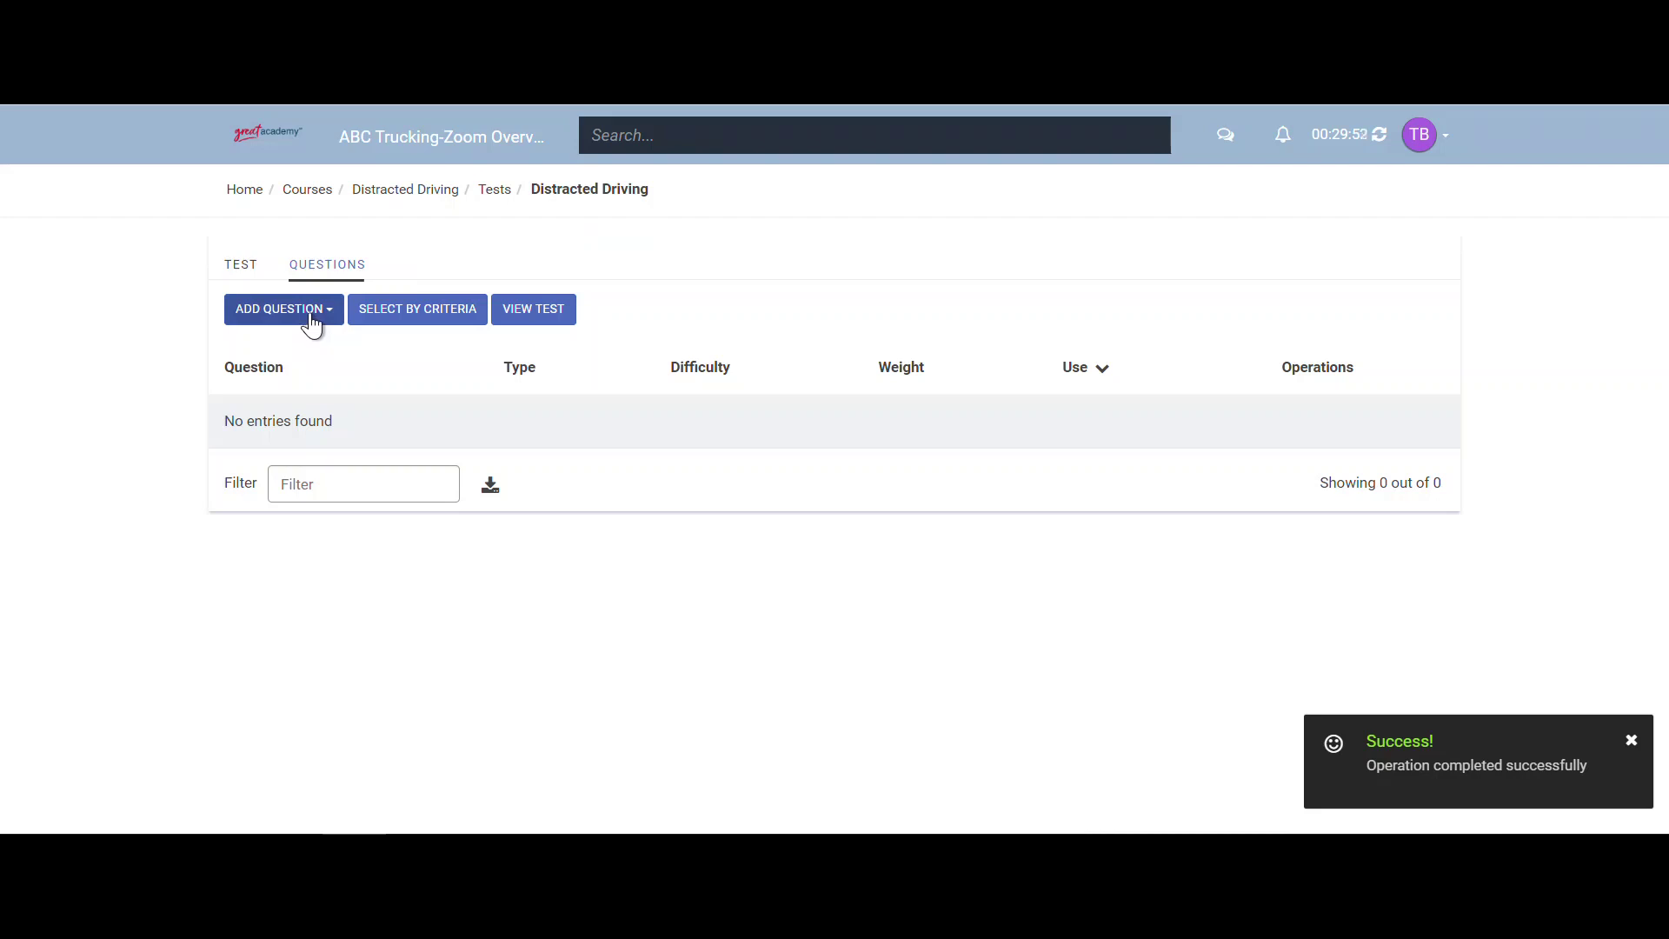
- Create a single-answer multiple choice question 'The three distraction types are:' with two pasted answers
{"action": "left_click", "coordinate": [311, 324]}
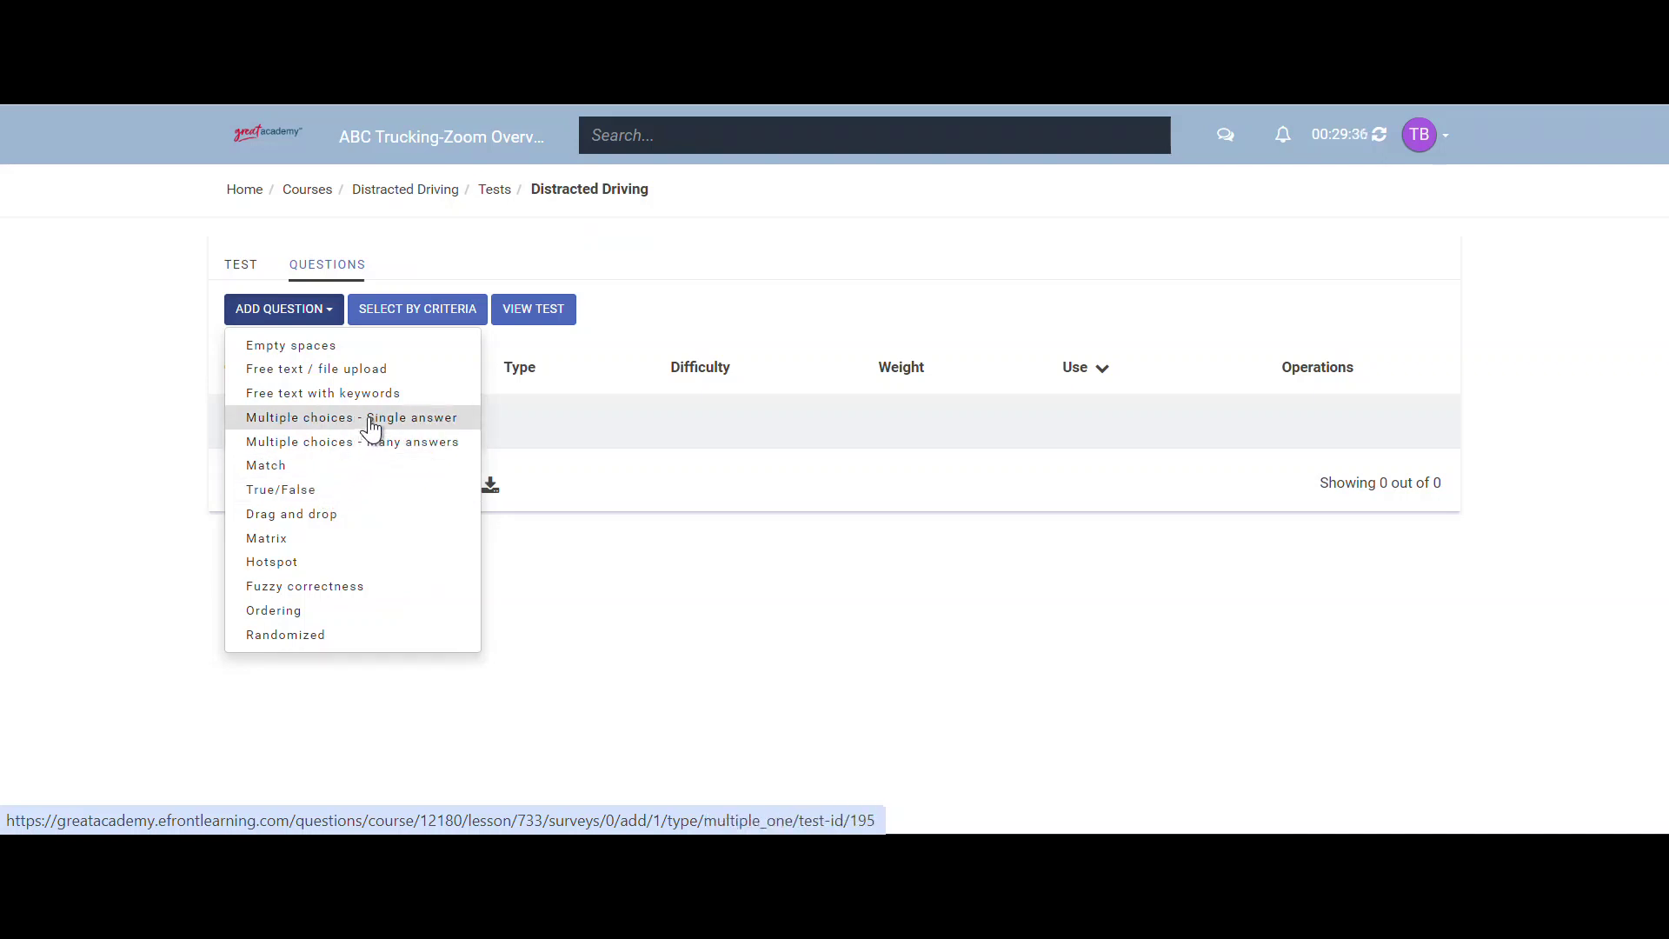
{"action": "left_click", "coordinate": [371, 421]}
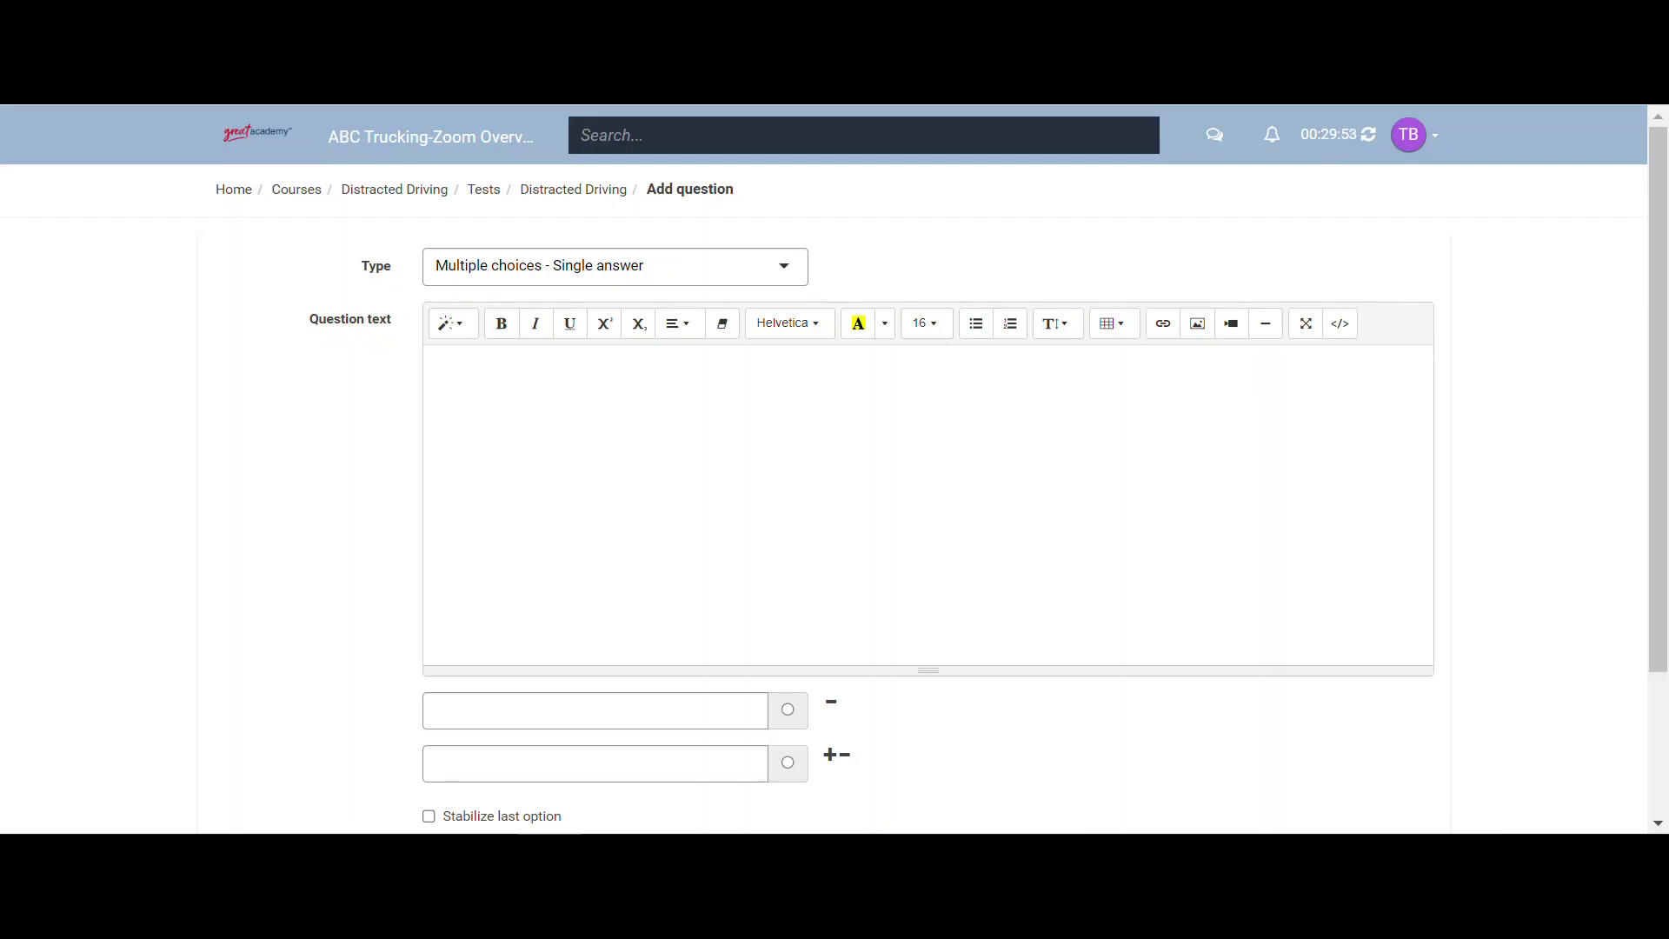
{"action": "left_click", "coordinate": [603, 439]}
{"action": "type", "text": "The three distraction types are:"}
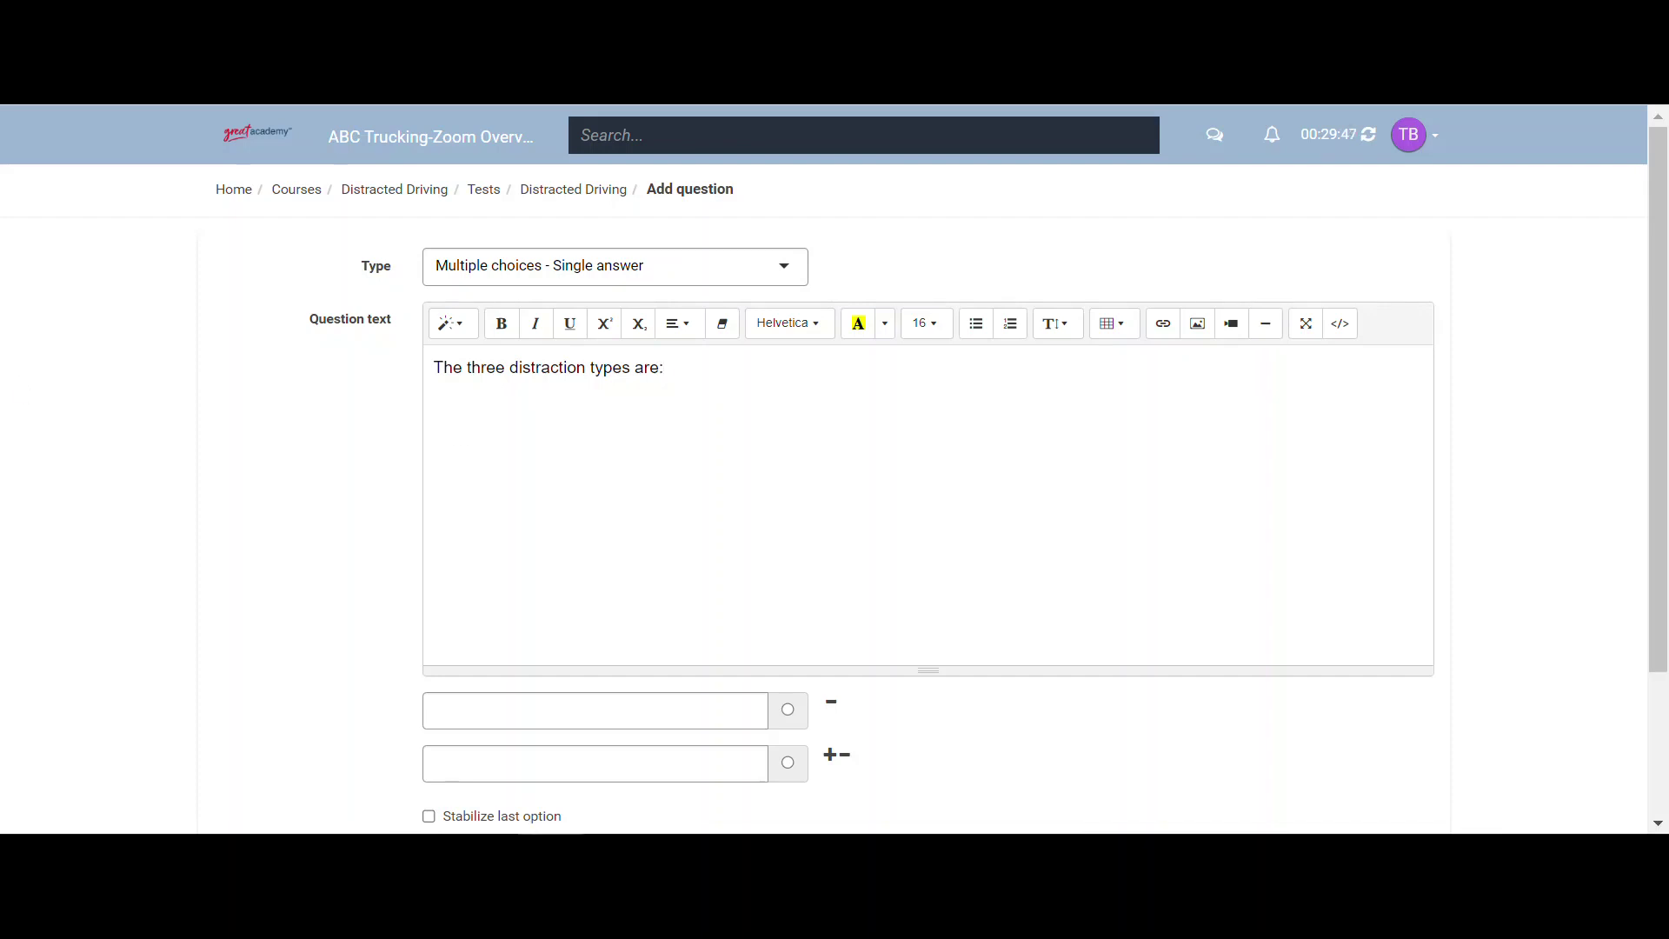
{"action": "left_click", "coordinate": [527, 715]}
{"action": "type", "text": "Cognitive, manual, and visual"}
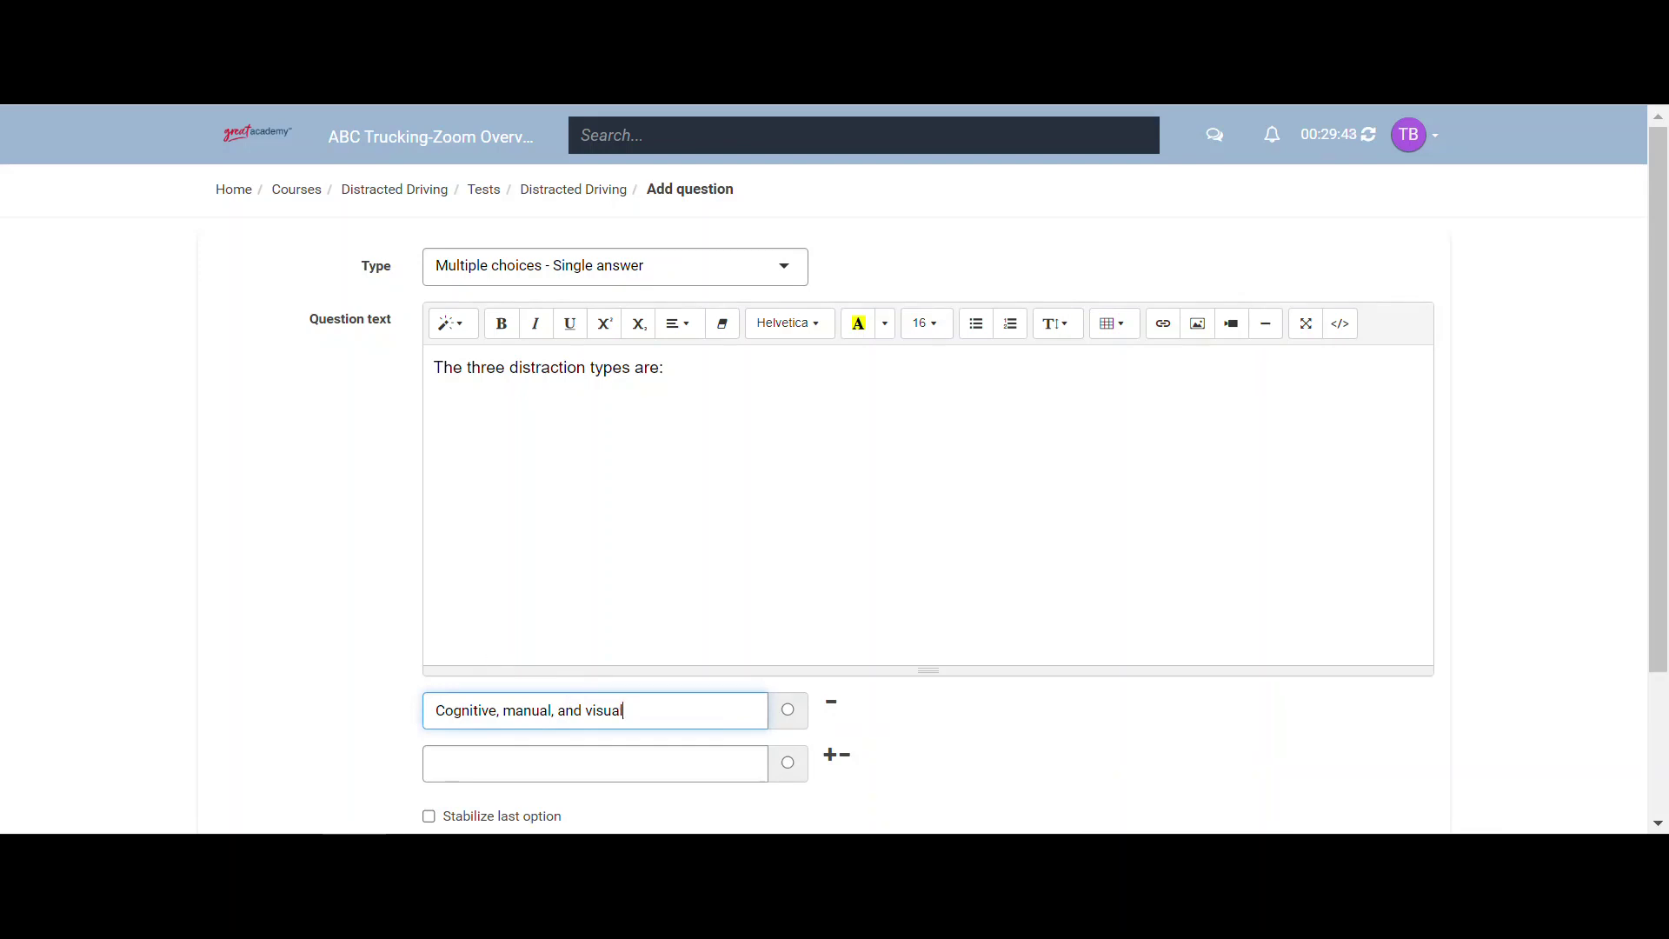
{"action": "key", "text": "alt+Tab"}
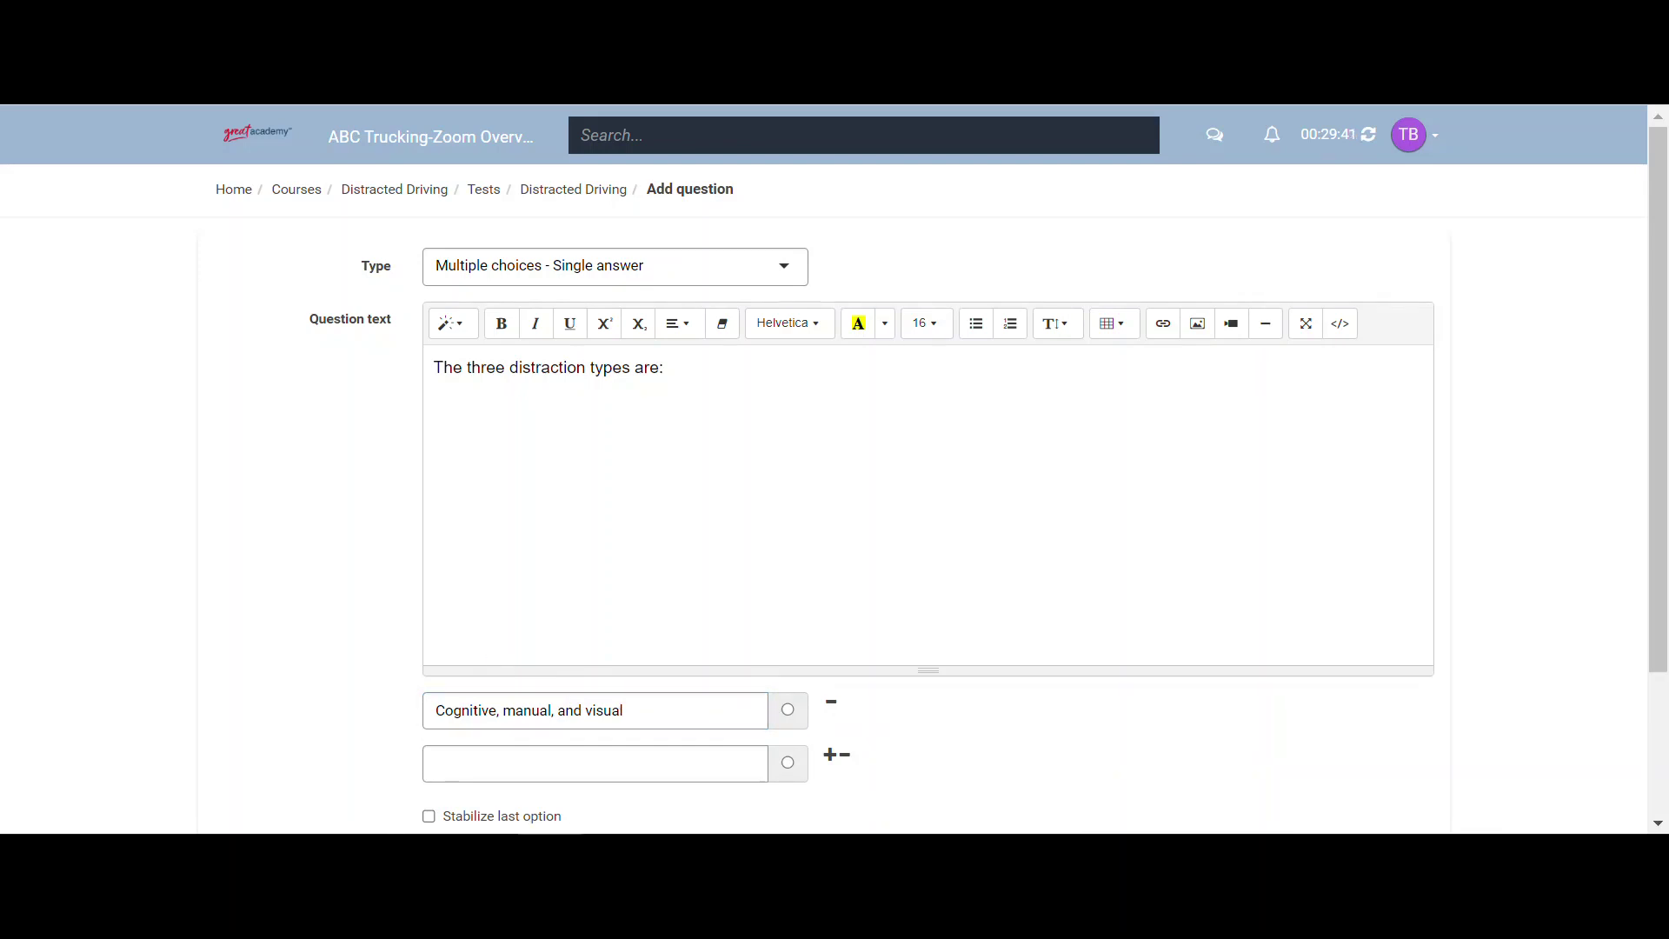
{"action": "left_click", "coordinate": [477, 764]}
{"action": "type", "text": "Fatigue, cell phones and conversations"}
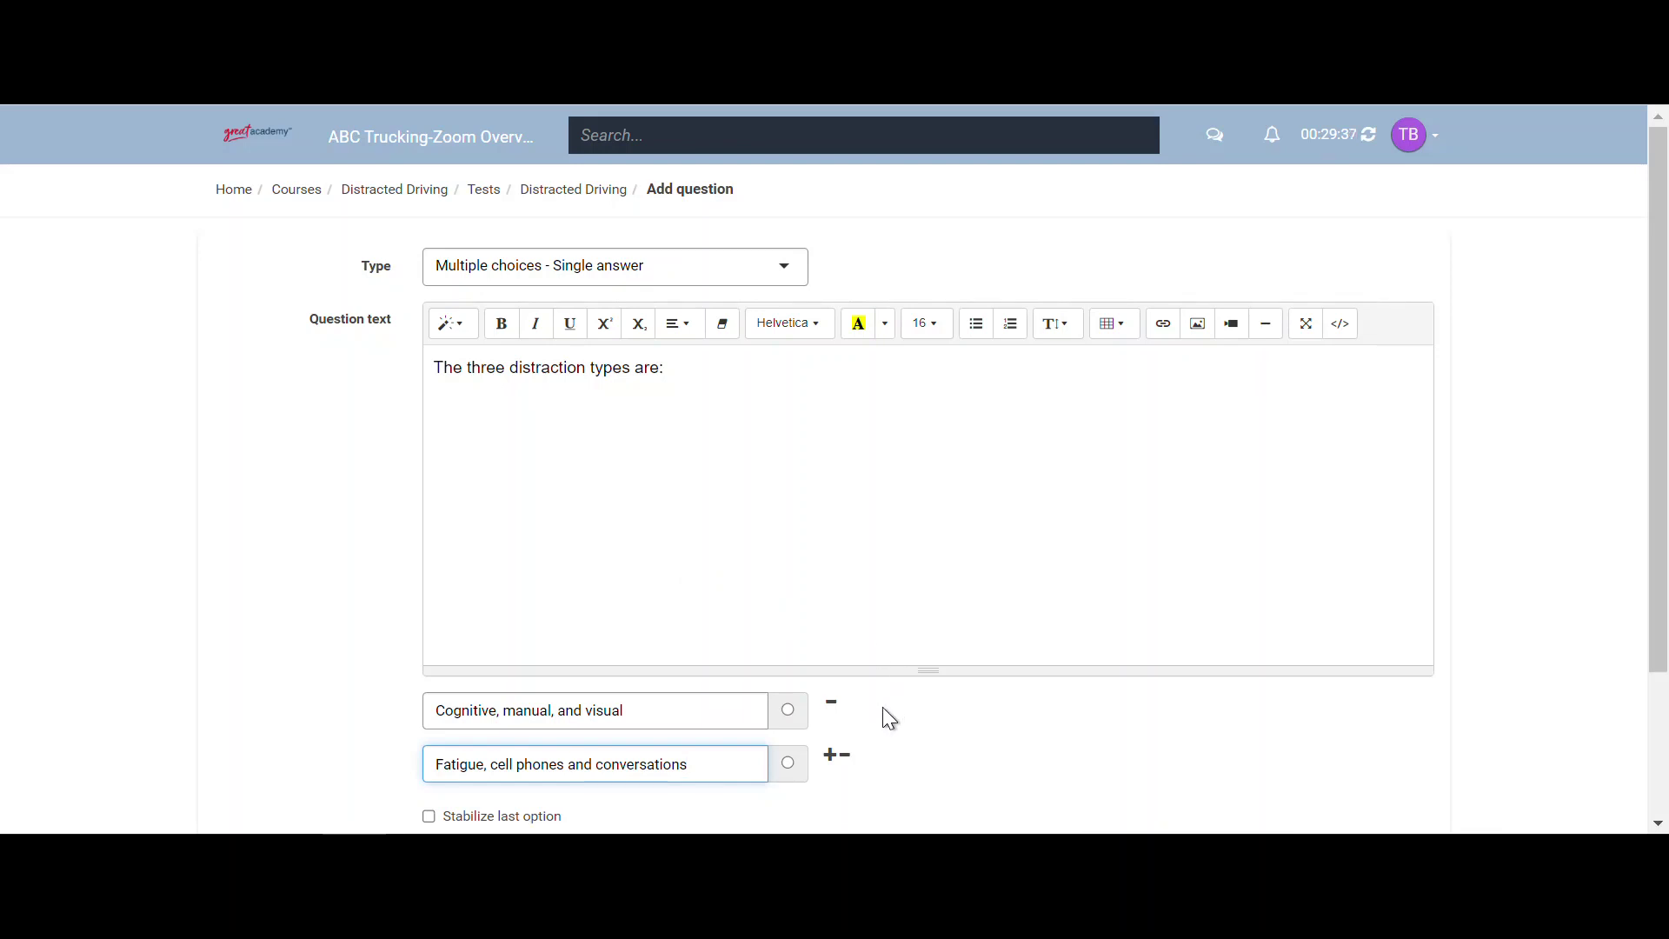
- Add answers 'Cognitive, mental, and manual' and 'All of the above'; mark 'Cognitive, manual, and visual' correct
{"action": "scroll", "coordinate": [884, 718], "scroll_direction": "down", "scroll_amount": 2}
{"action": "scroll", "coordinate": [746, 649], "scroll_direction": "down", "scroll_amount": 1}
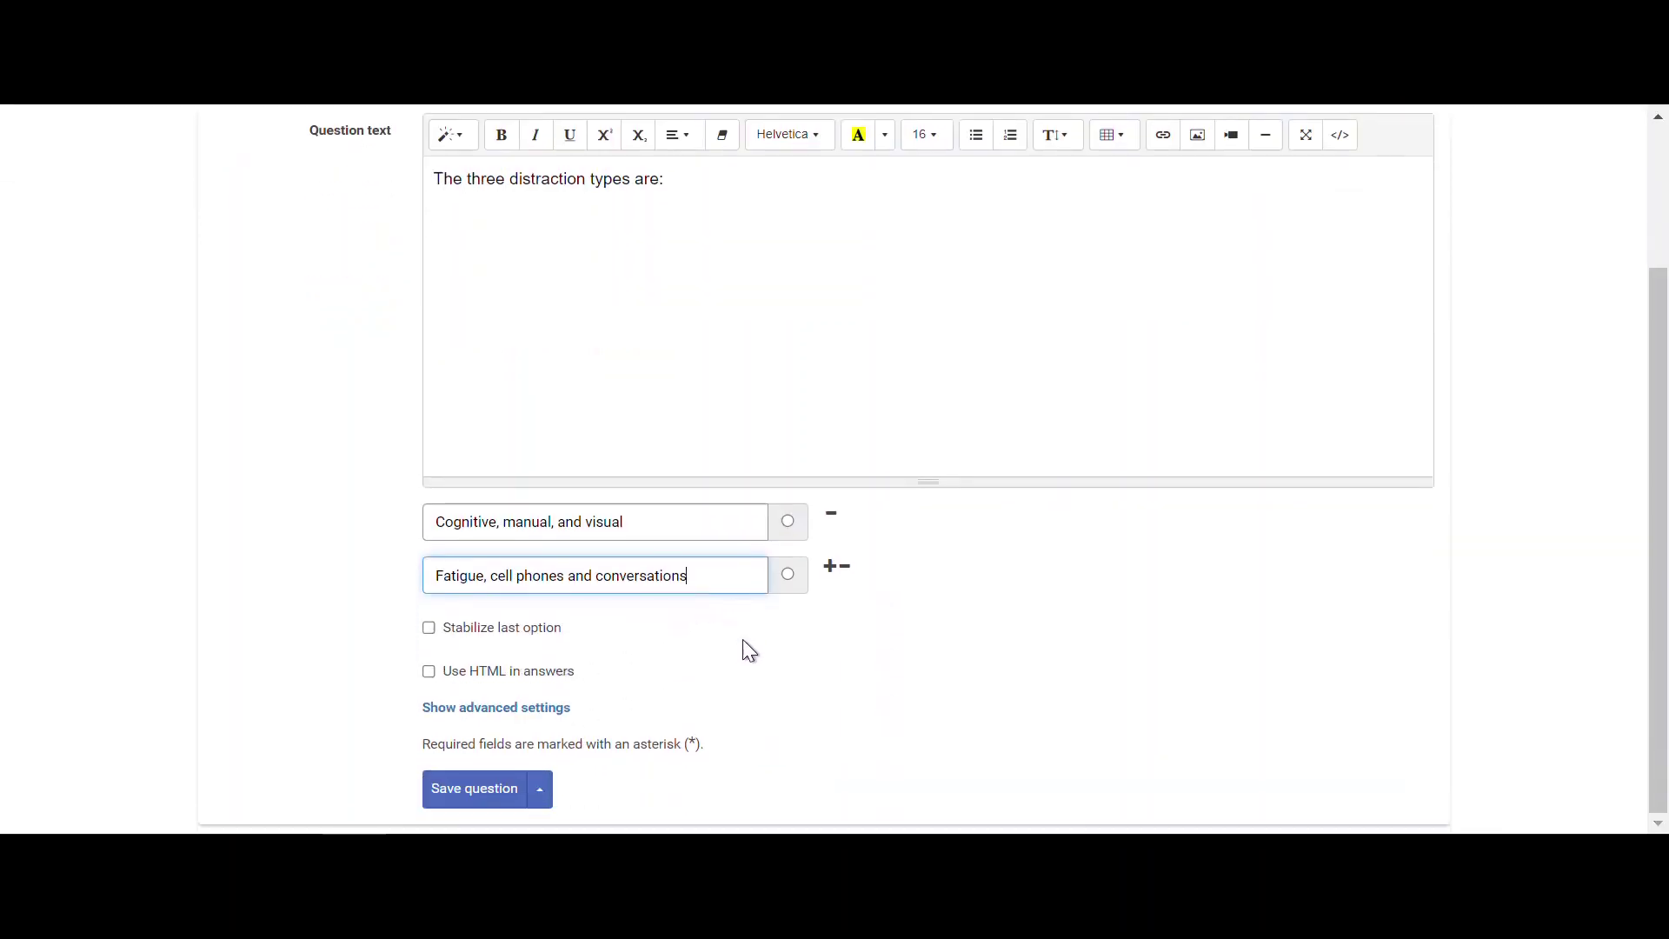
{"action": "left_click", "coordinate": [830, 567]}
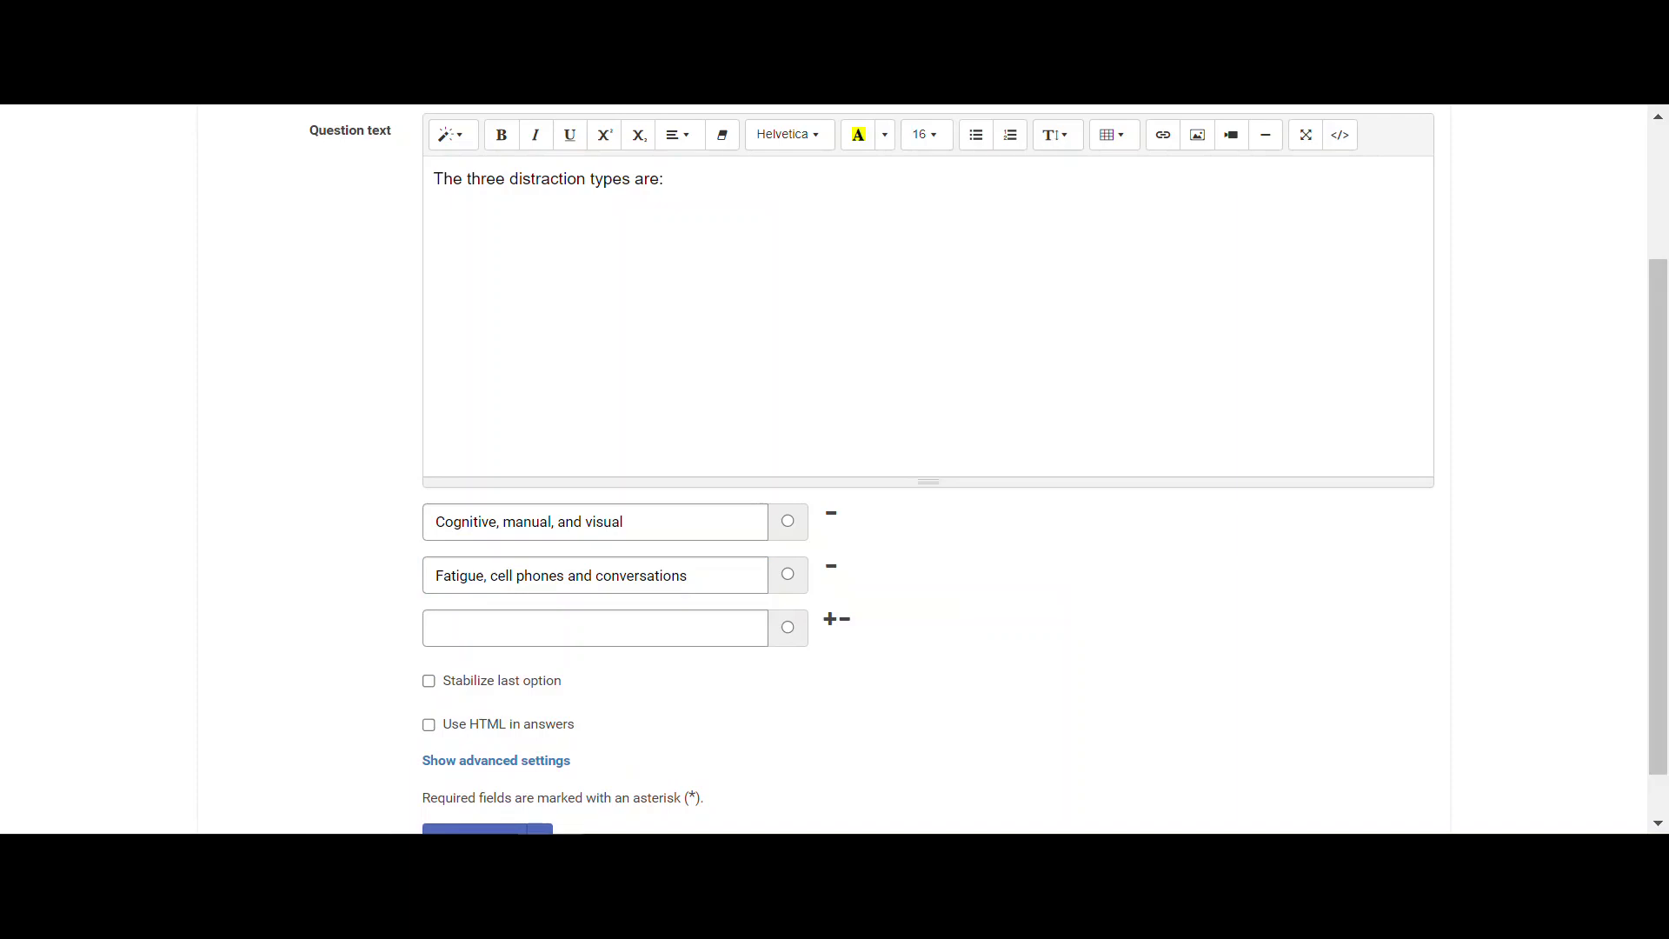
{"action": "left_click", "coordinate": [611, 630]}
{"action": "type", "text": "Cognitive, mental, and manual"}
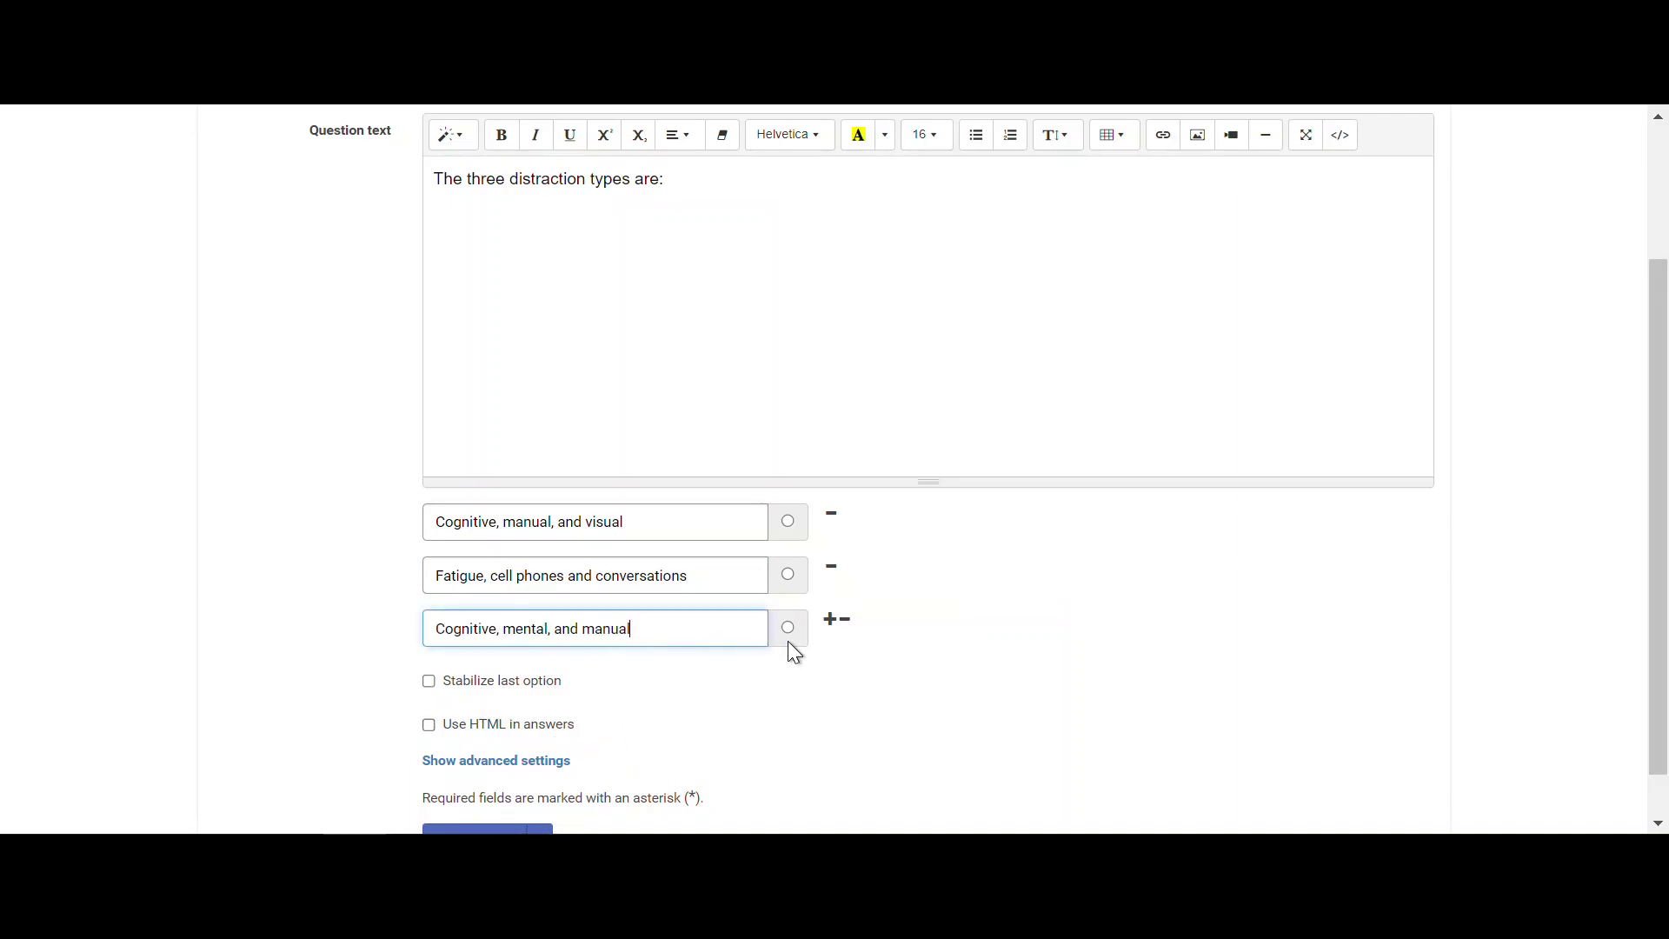
{"action": "left_click", "coordinate": [831, 621]}
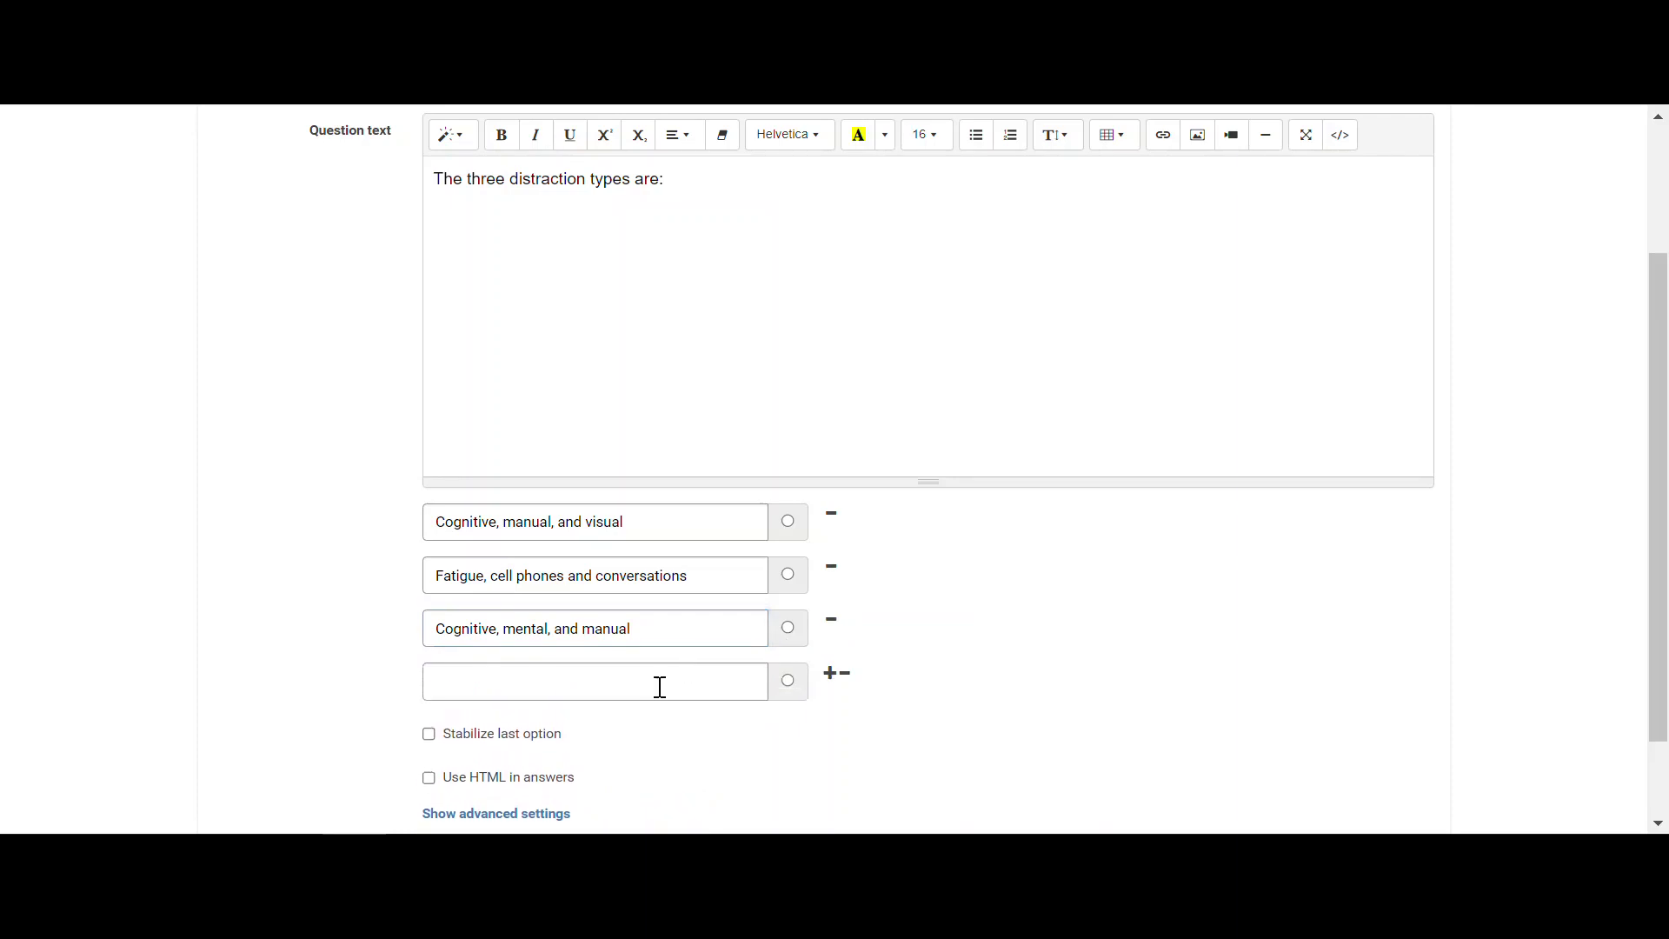
{"action": "left_click", "coordinate": [659, 686]}
{"action": "type", "text": "All"}
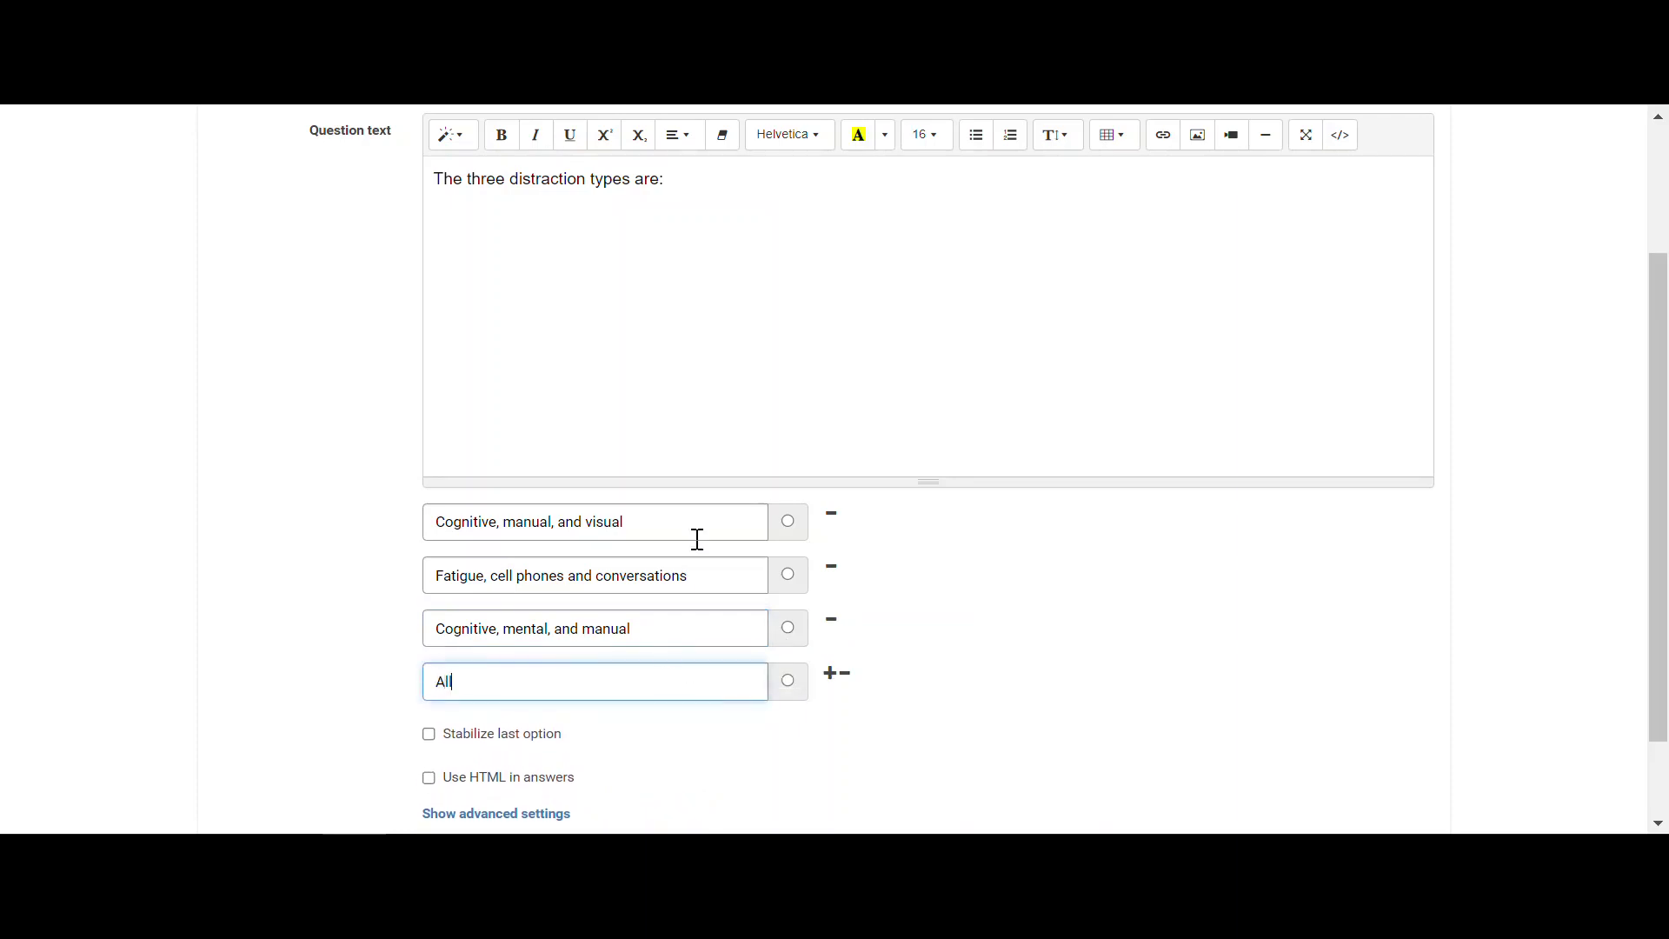
{"action": "type", "text": " of the above"}
{"action": "left_click", "coordinate": [792, 523]}
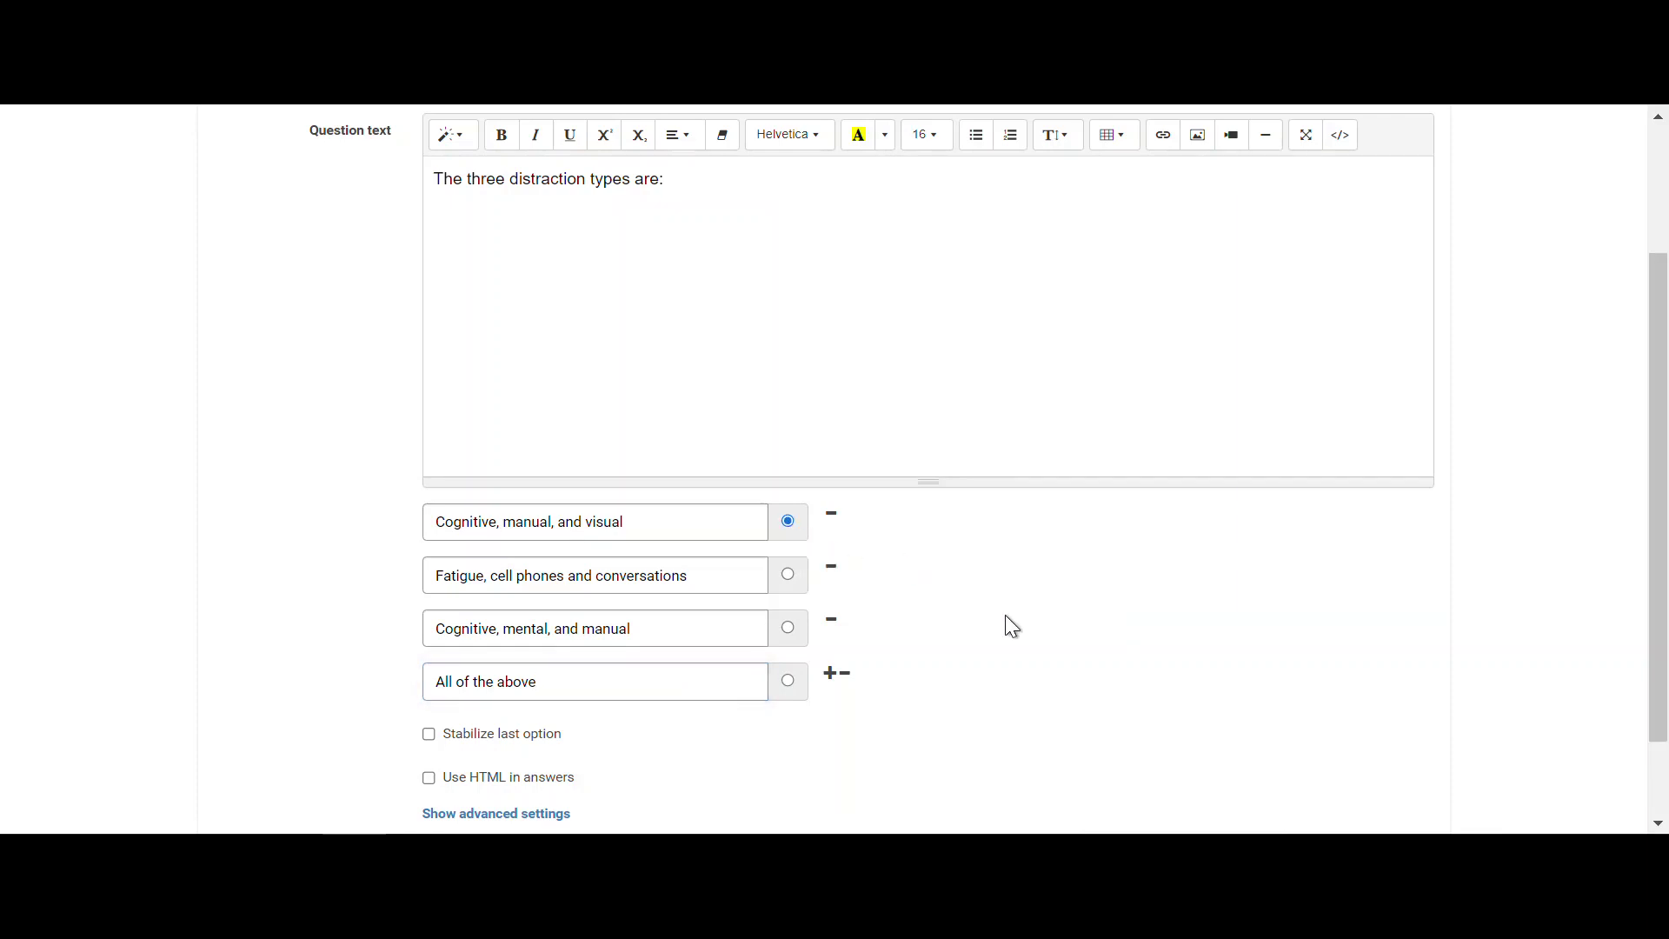
{"action": "scroll", "coordinate": [1006, 626], "scroll_direction": "down", "scroll_amount": 2}
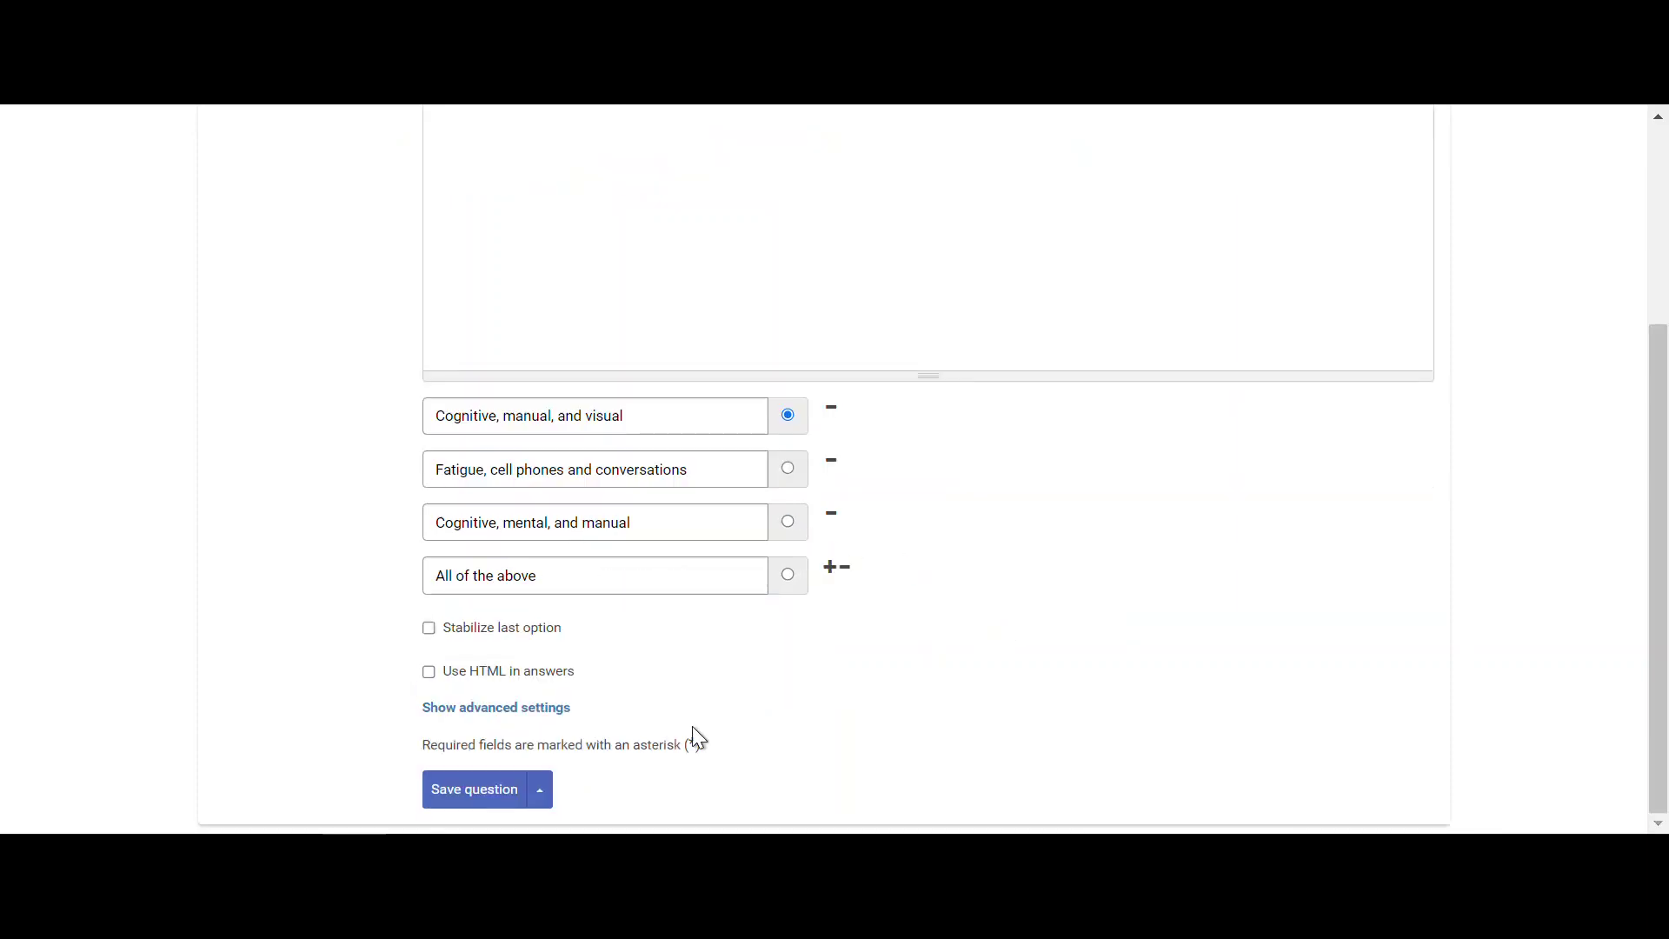
- Save the distraction-types question and go back to the Distracted Driving course dashboard
{"action": "left_click", "coordinate": [485, 791]}
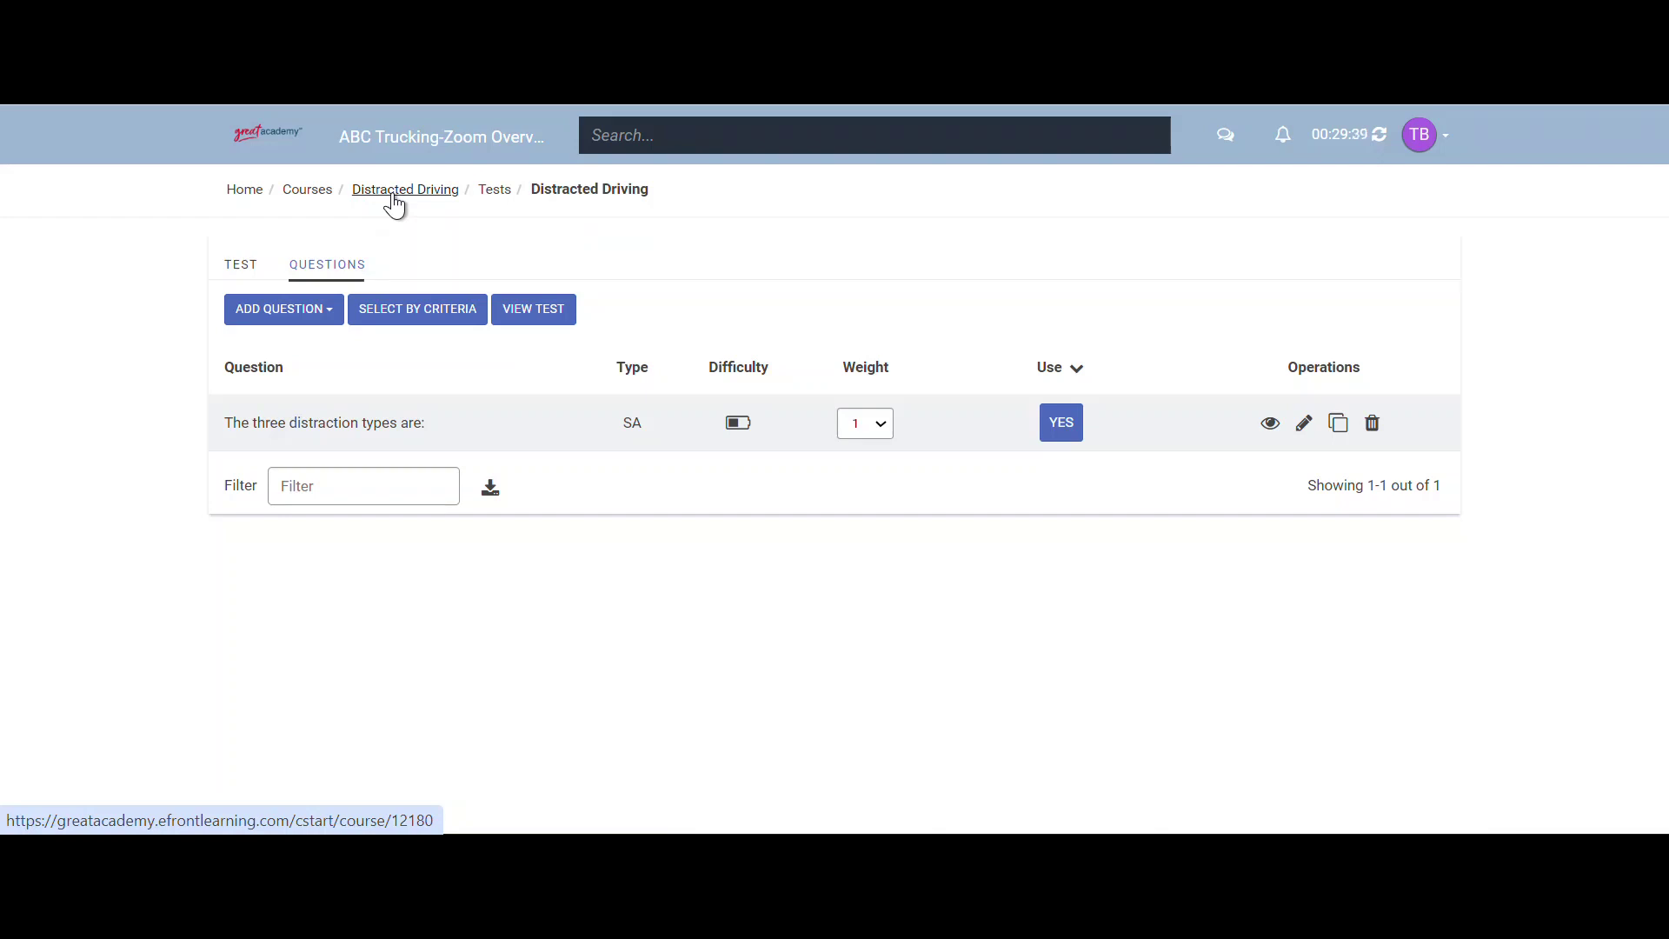
{"action": "left_click", "coordinate": [394, 192]}
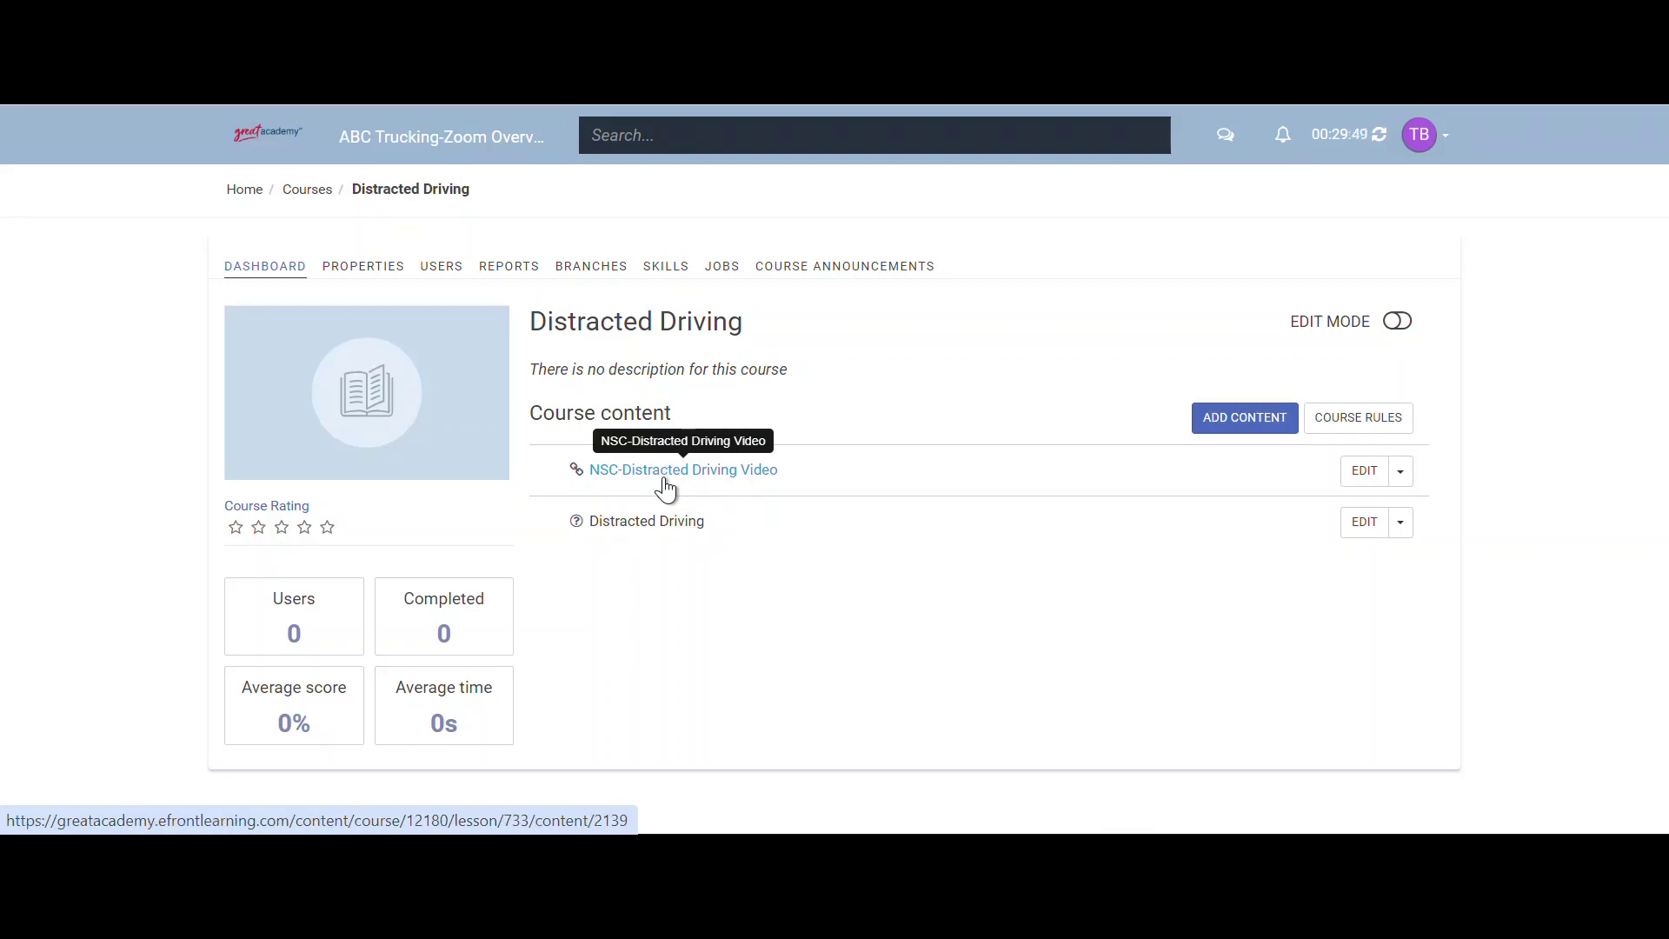
- Open the NSC-Distracted Driving Video unit and play the embedded Calls Kill clip to 1:00
{"action": "left_click", "coordinate": [664, 480]}
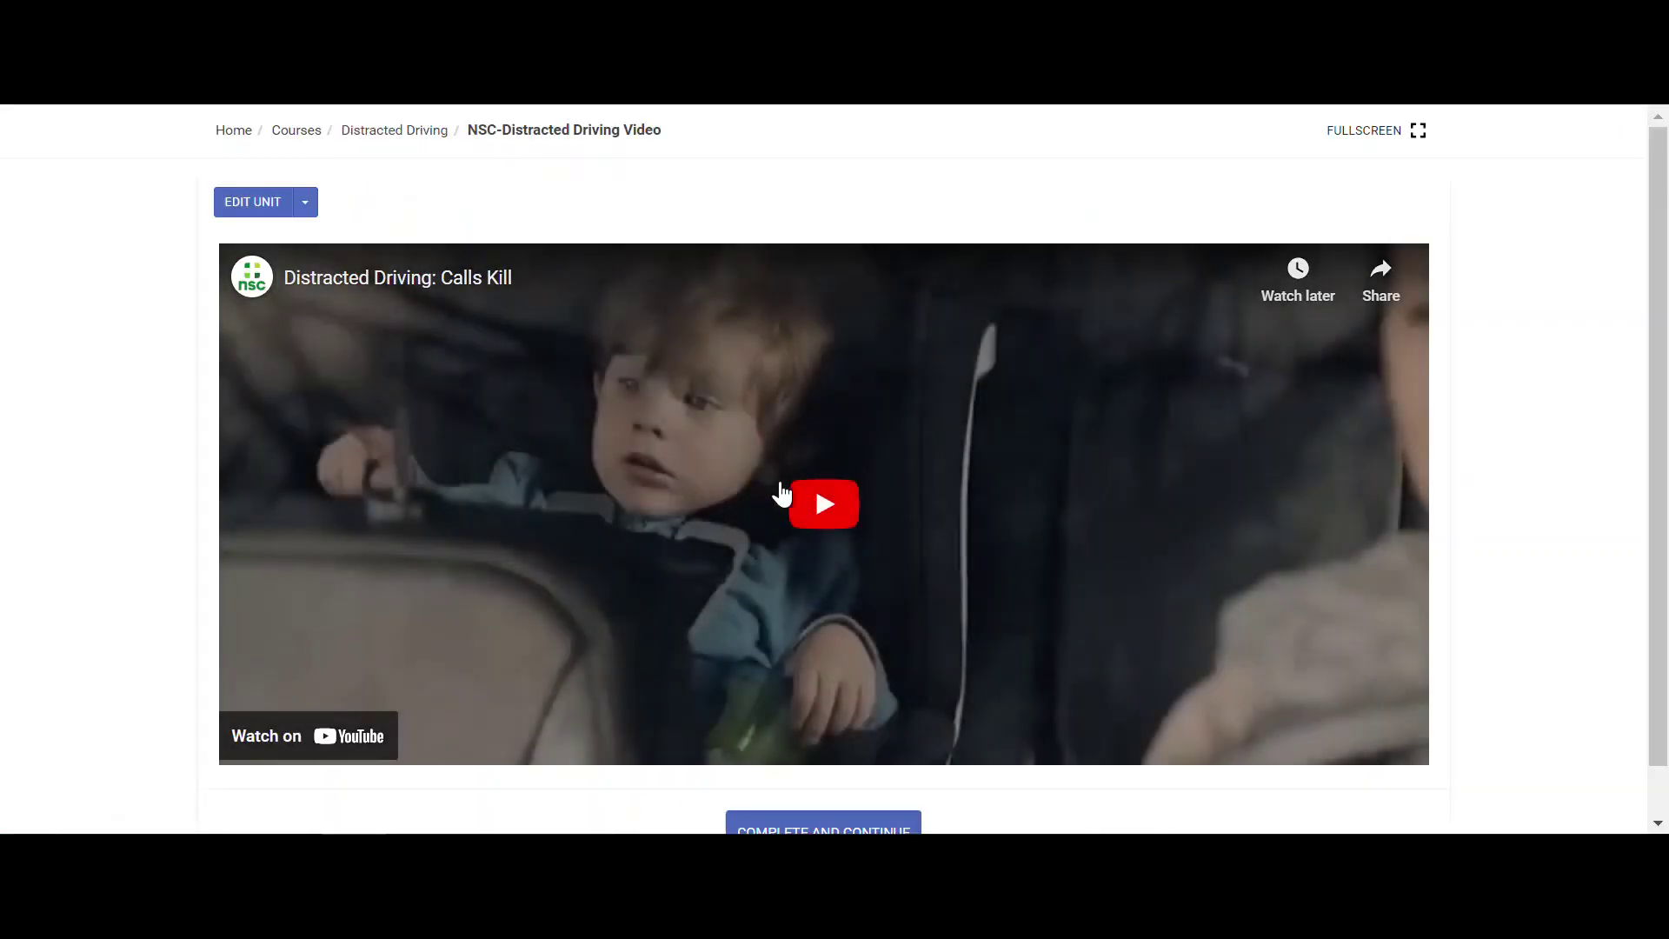
{"action": "left_click", "coordinate": [819, 516]}
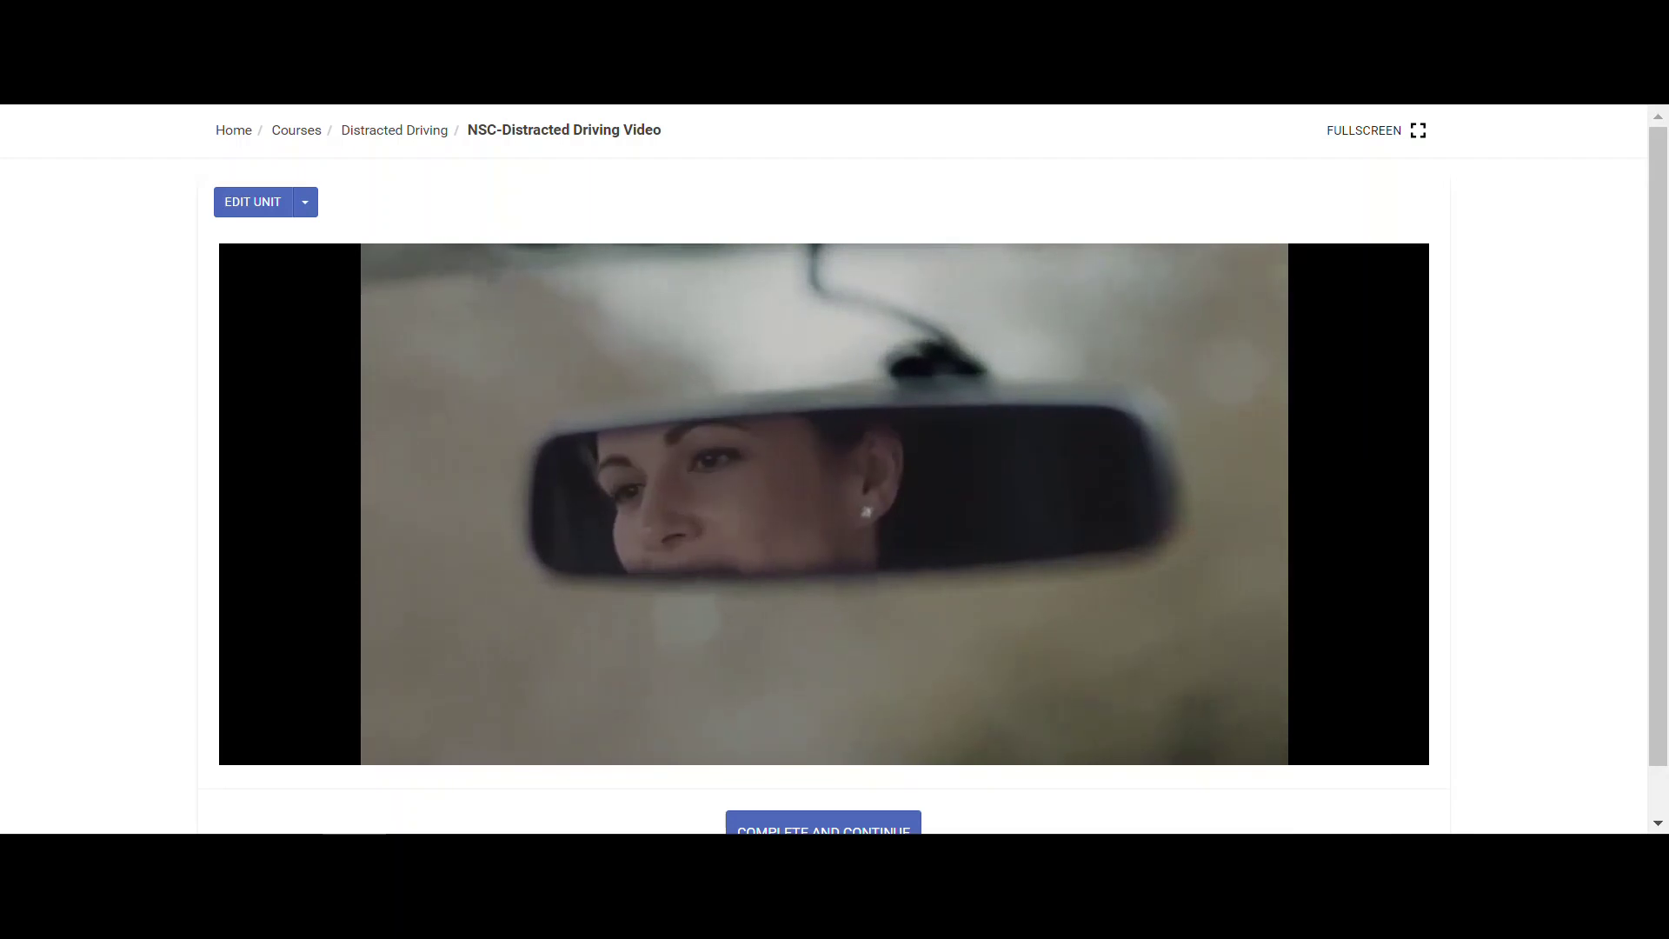
{"action": "scroll", "coordinate": [1435, 818], "scroll_direction": "down", "scroll_amount": 1}
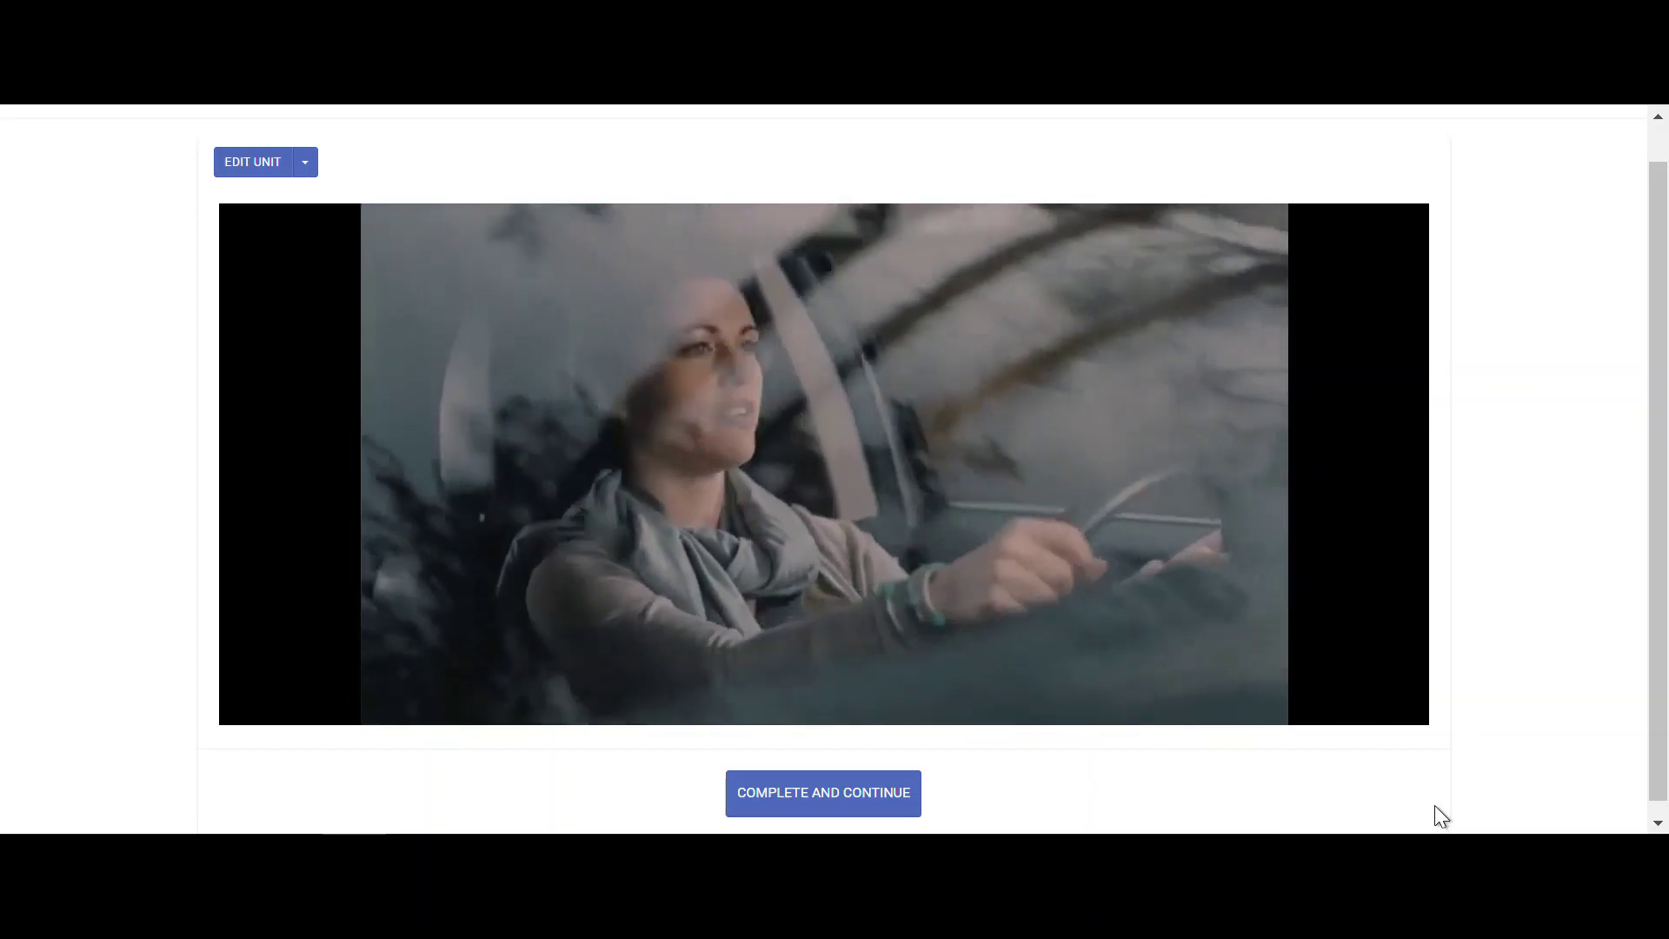
{"action": "mouse_move", "coordinate": [1409, 531]}
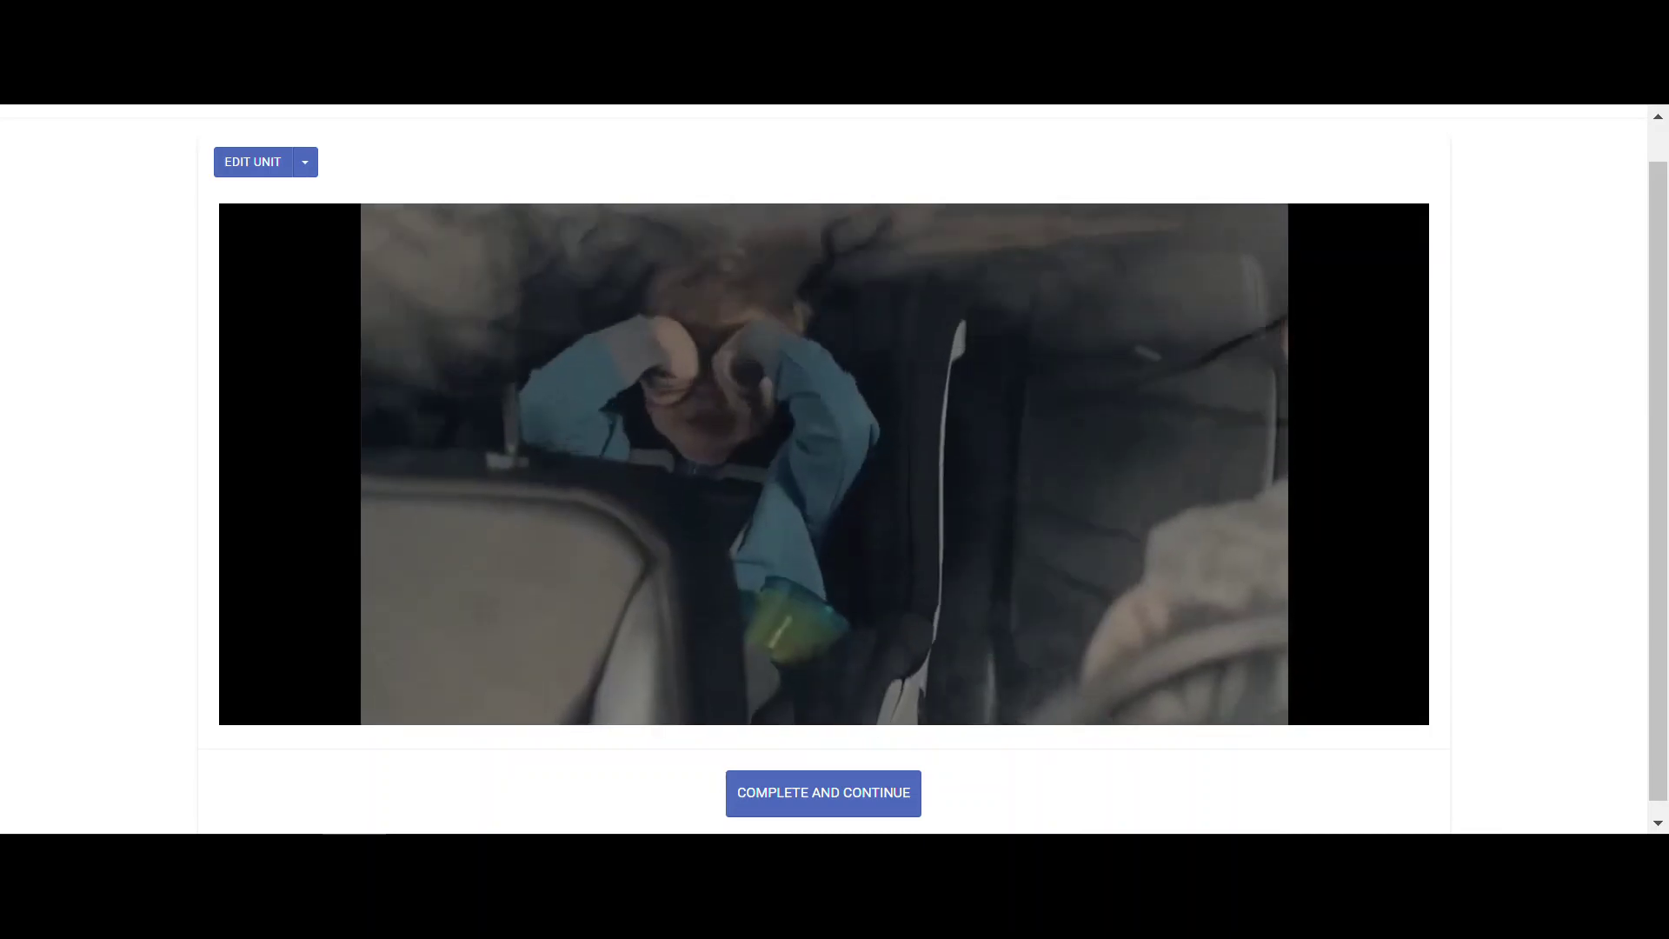
{"action": "mouse_move", "coordinate": [1409, 560]}
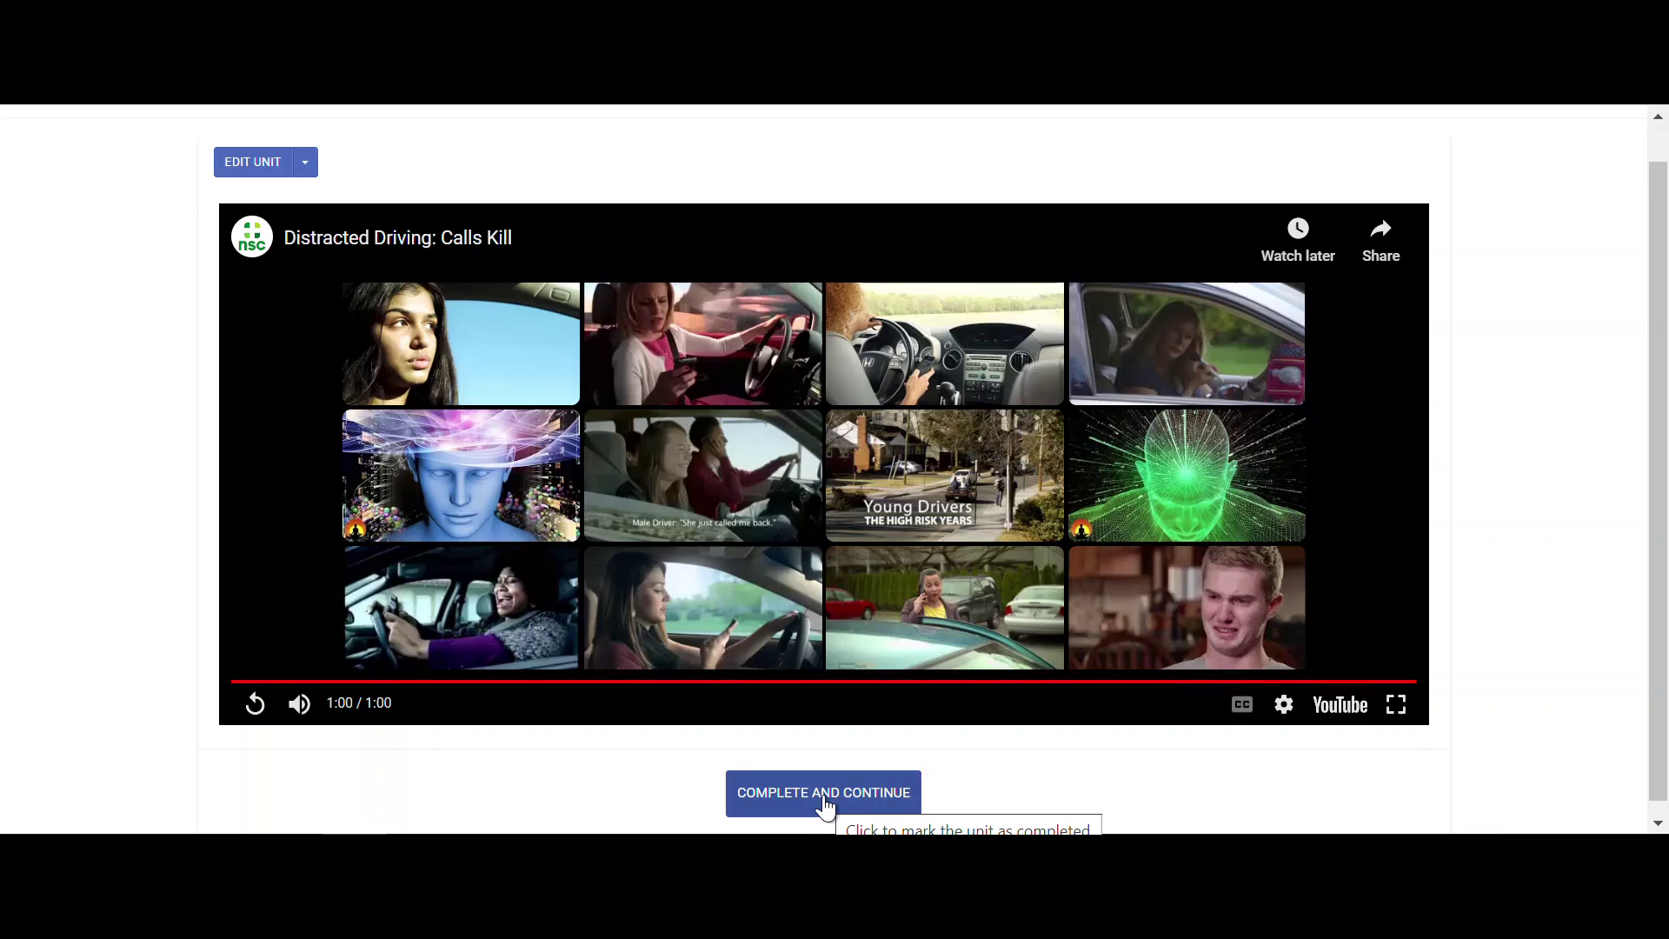
- Complete the video unit, pass the test answering 'Cognitive, manual, and visual', then return Home
{"action": "left_click", "coordinate": [825, 807]}
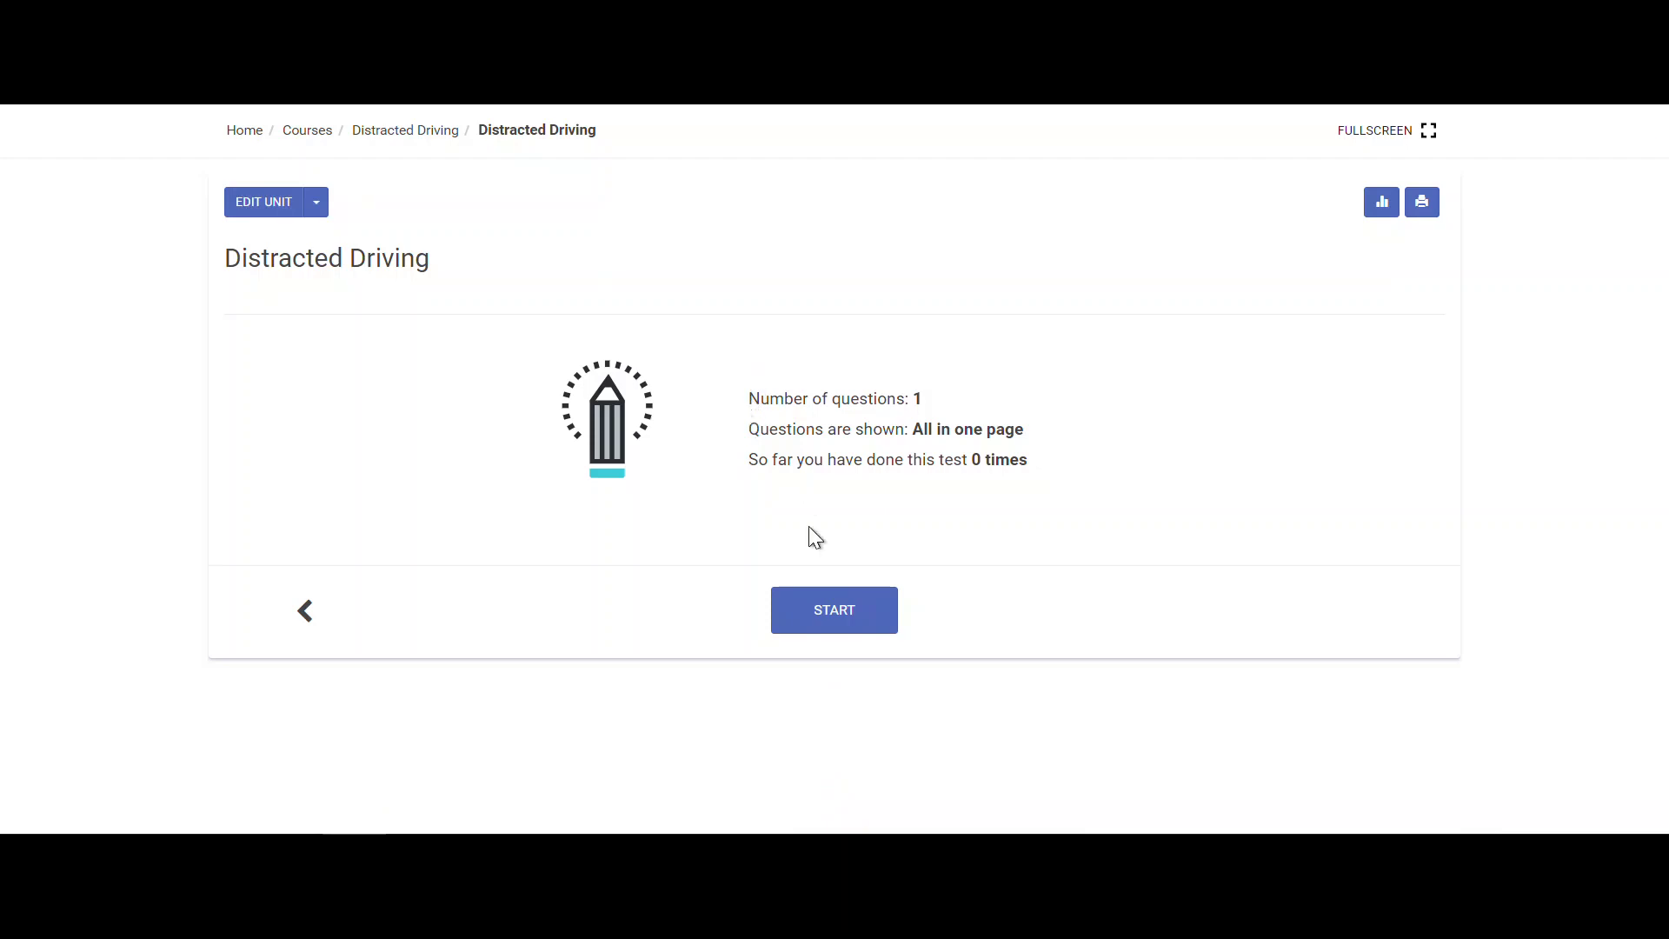
{"action": "left_click", "coordinate": [840, 619]}
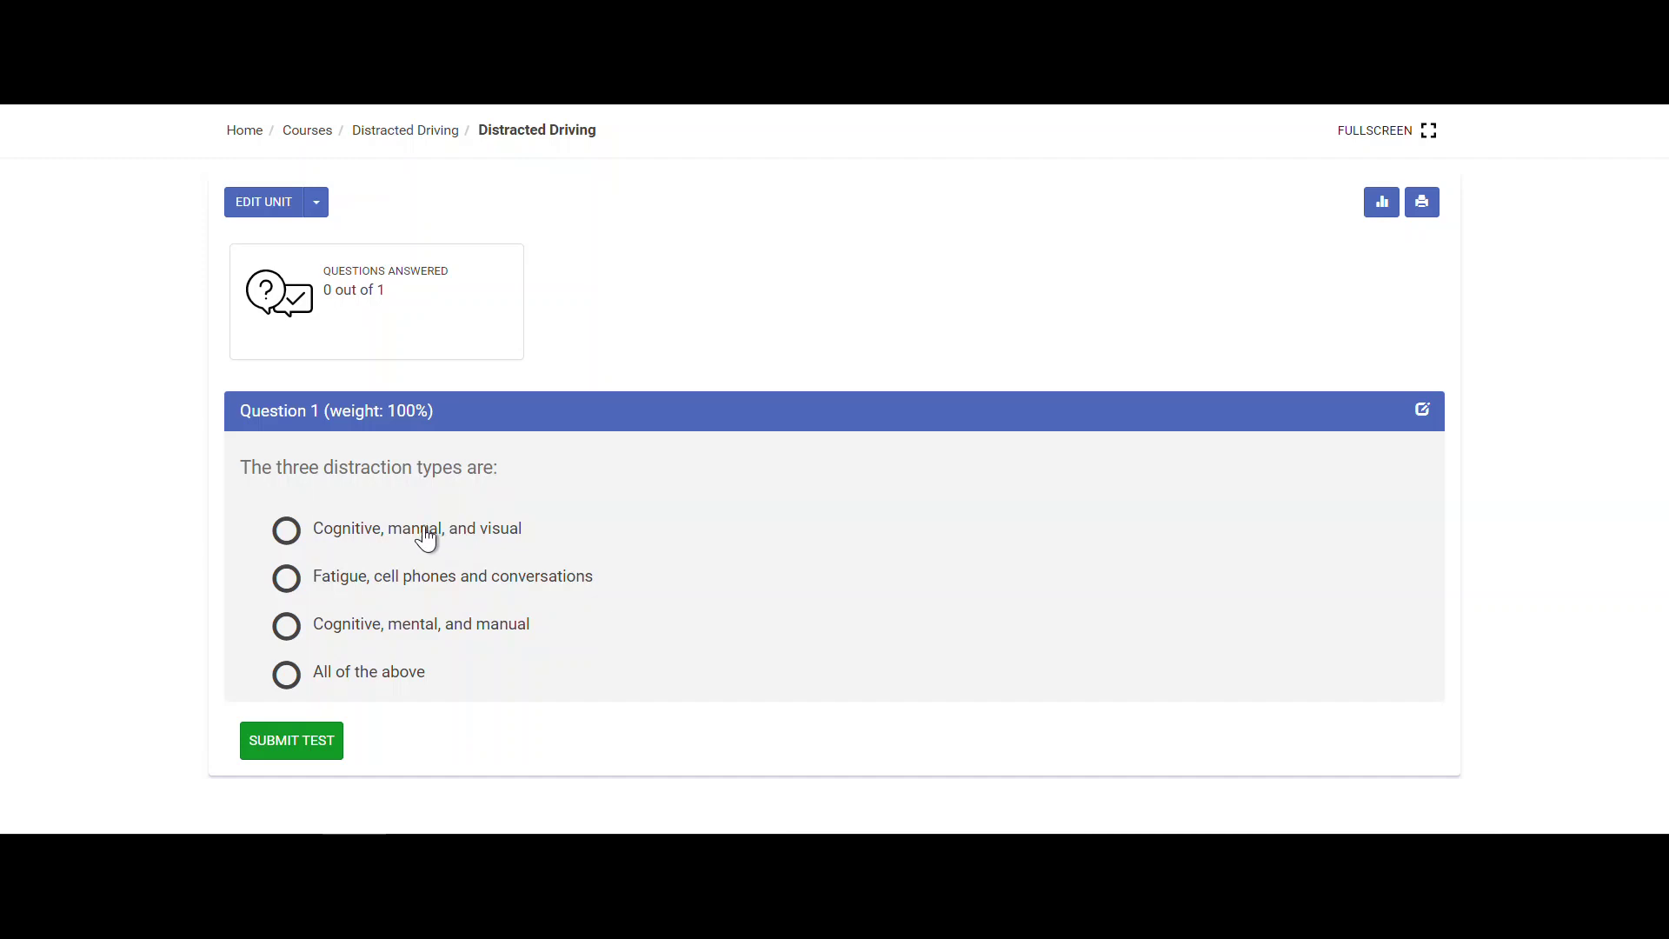
{"action": "left_click", "coordinate": [425, 530]}
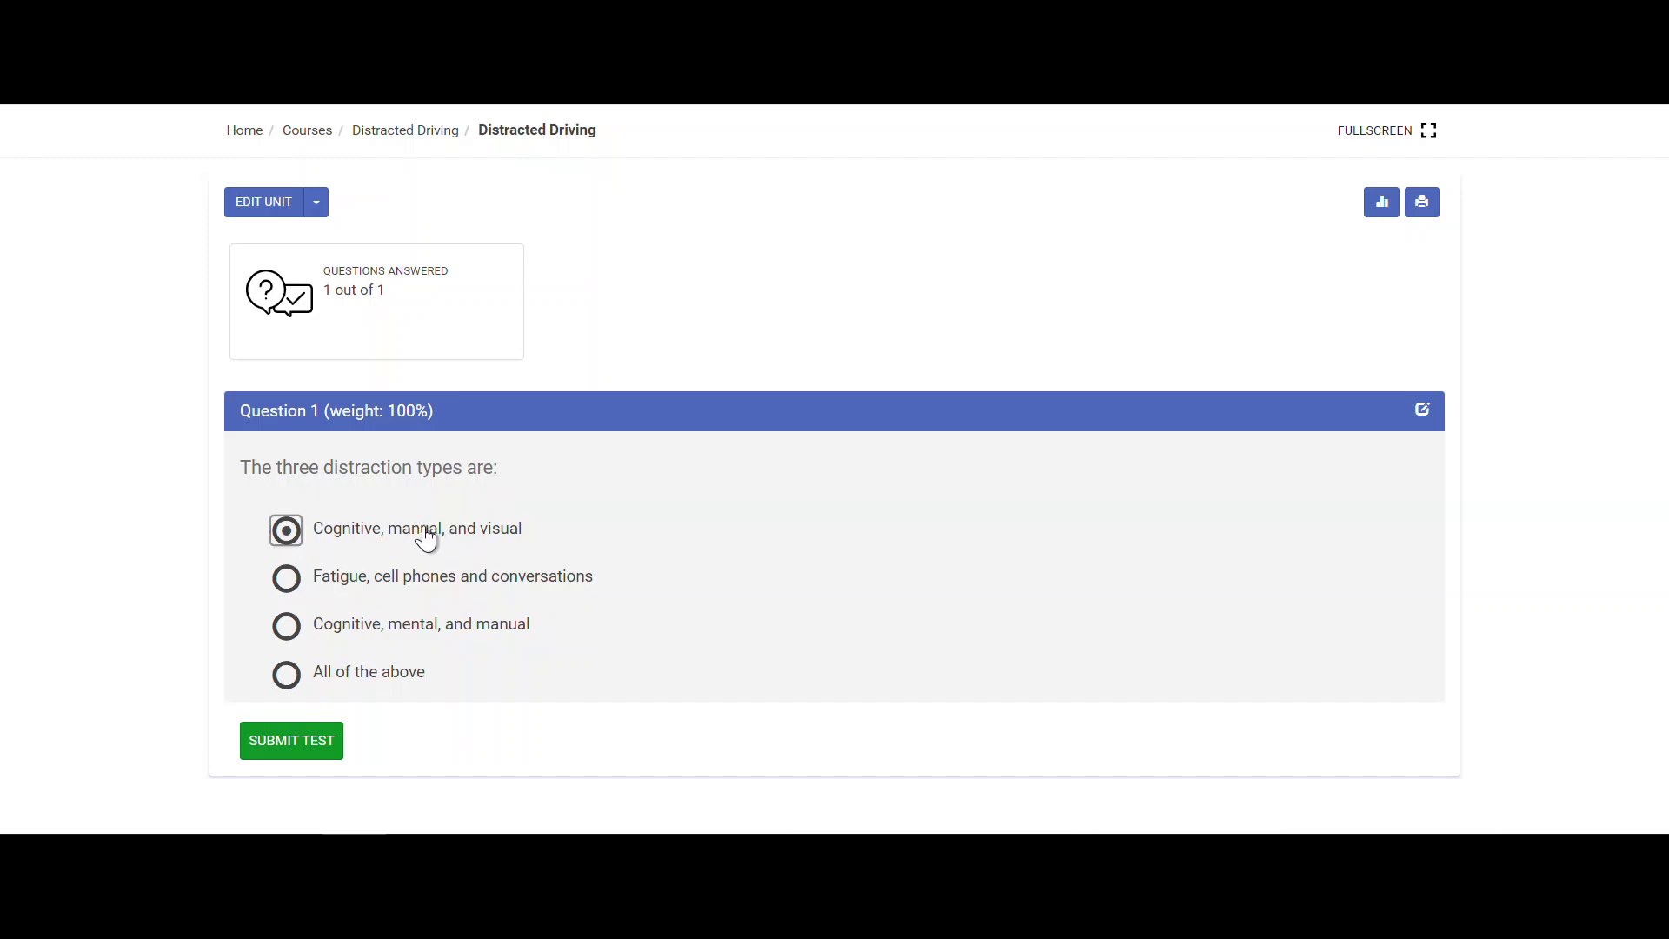
{"action": "left_click", "coordinate": [311, 749]}
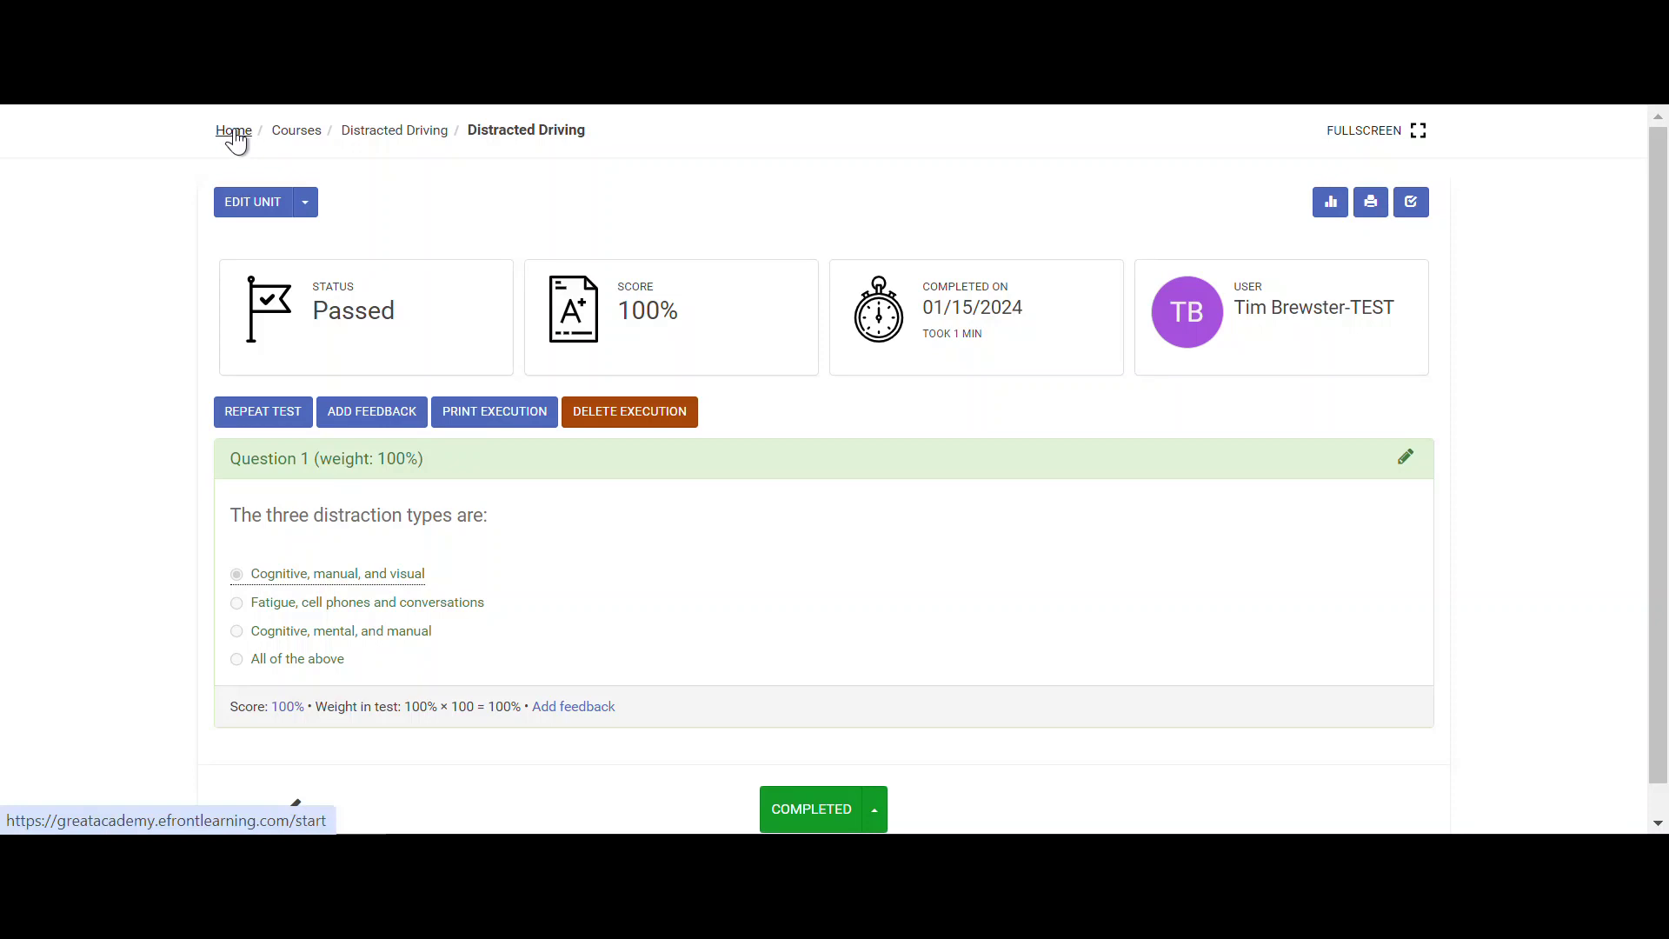
{"action": "left_click", "coordinate": [233, 132]}
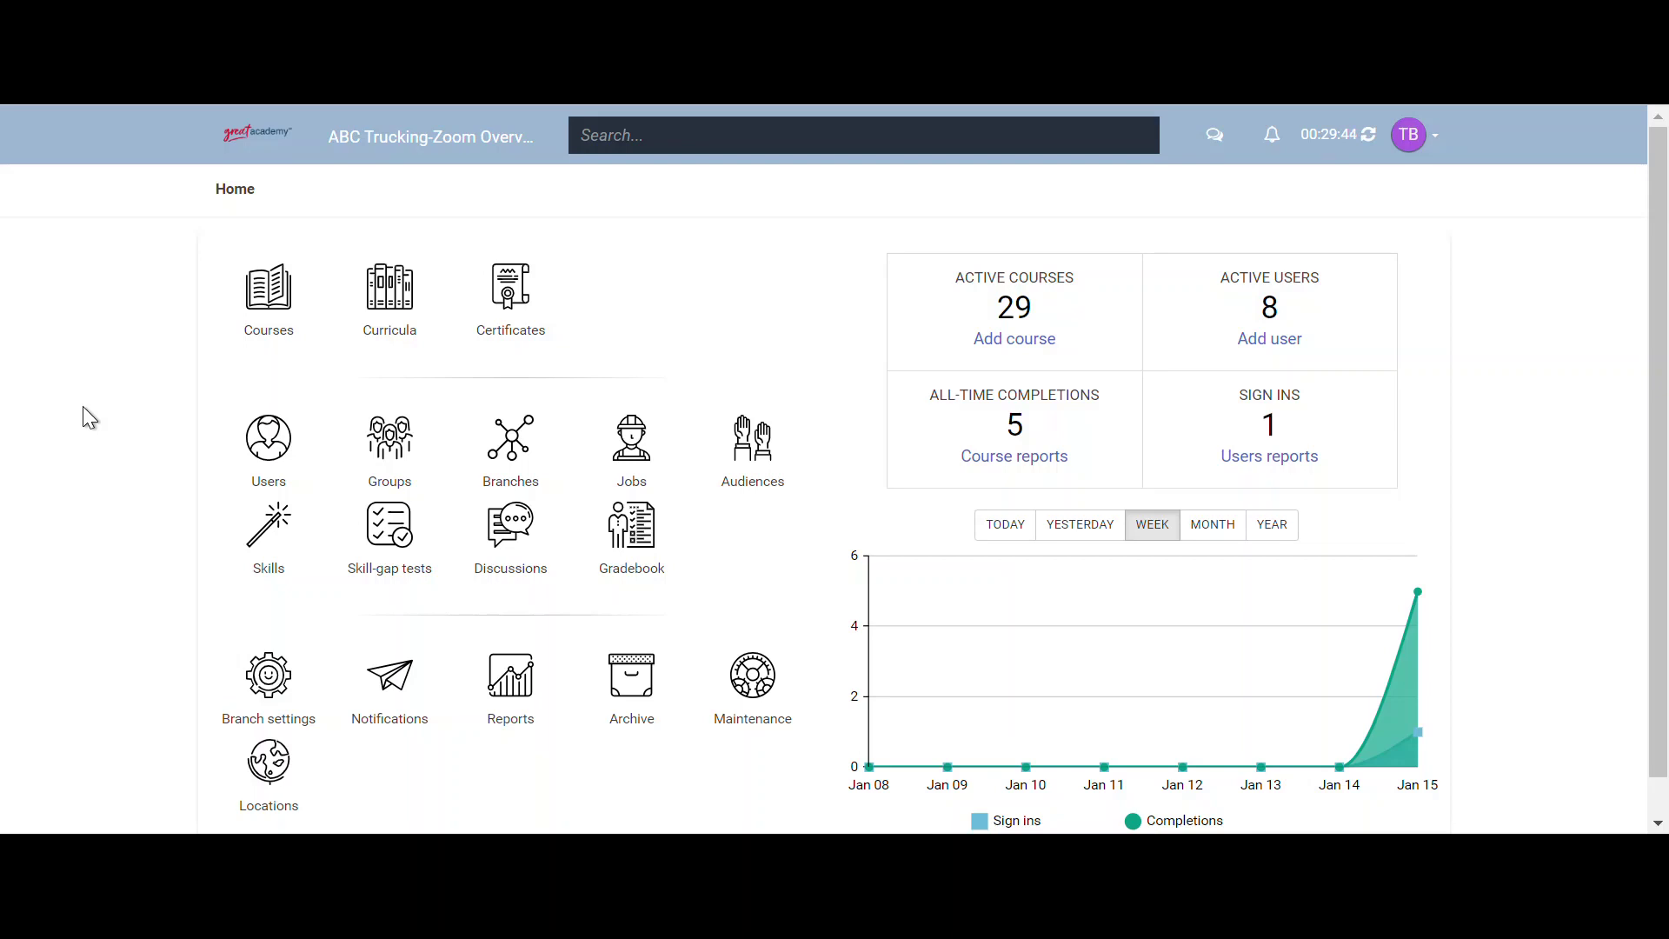
- From the Courses list, add a course named 'Preventability Determination'
{"action": "left_click", "coordinate": [284, 300]}
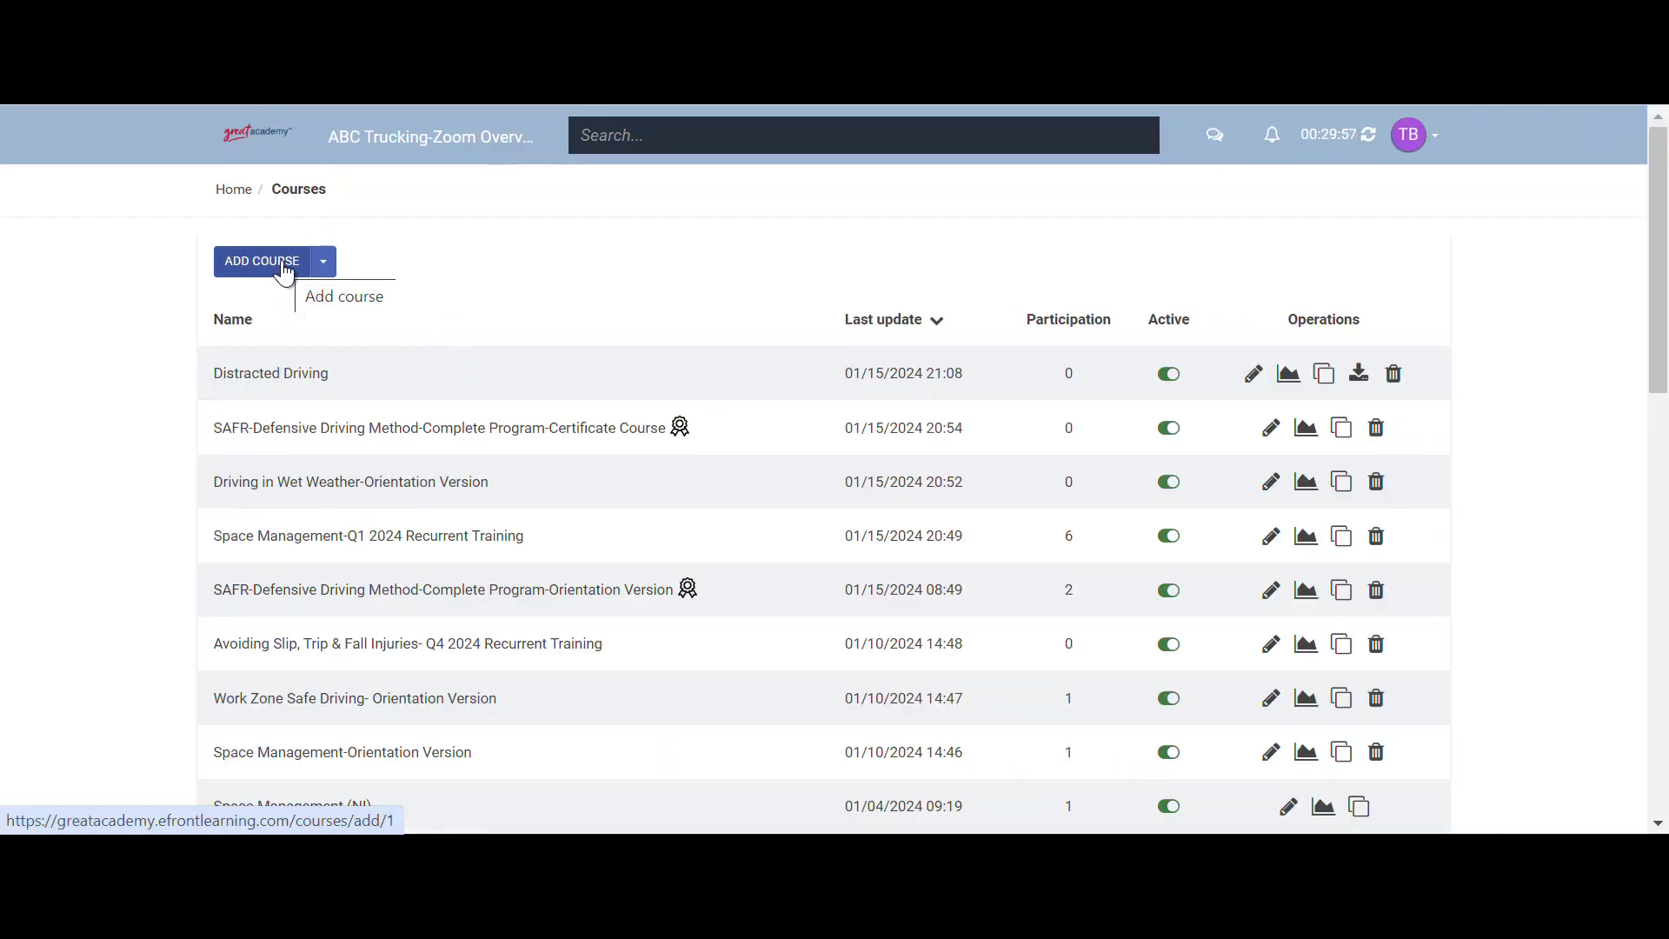
{"action": "left_click", "coordinate": [284, 262]}
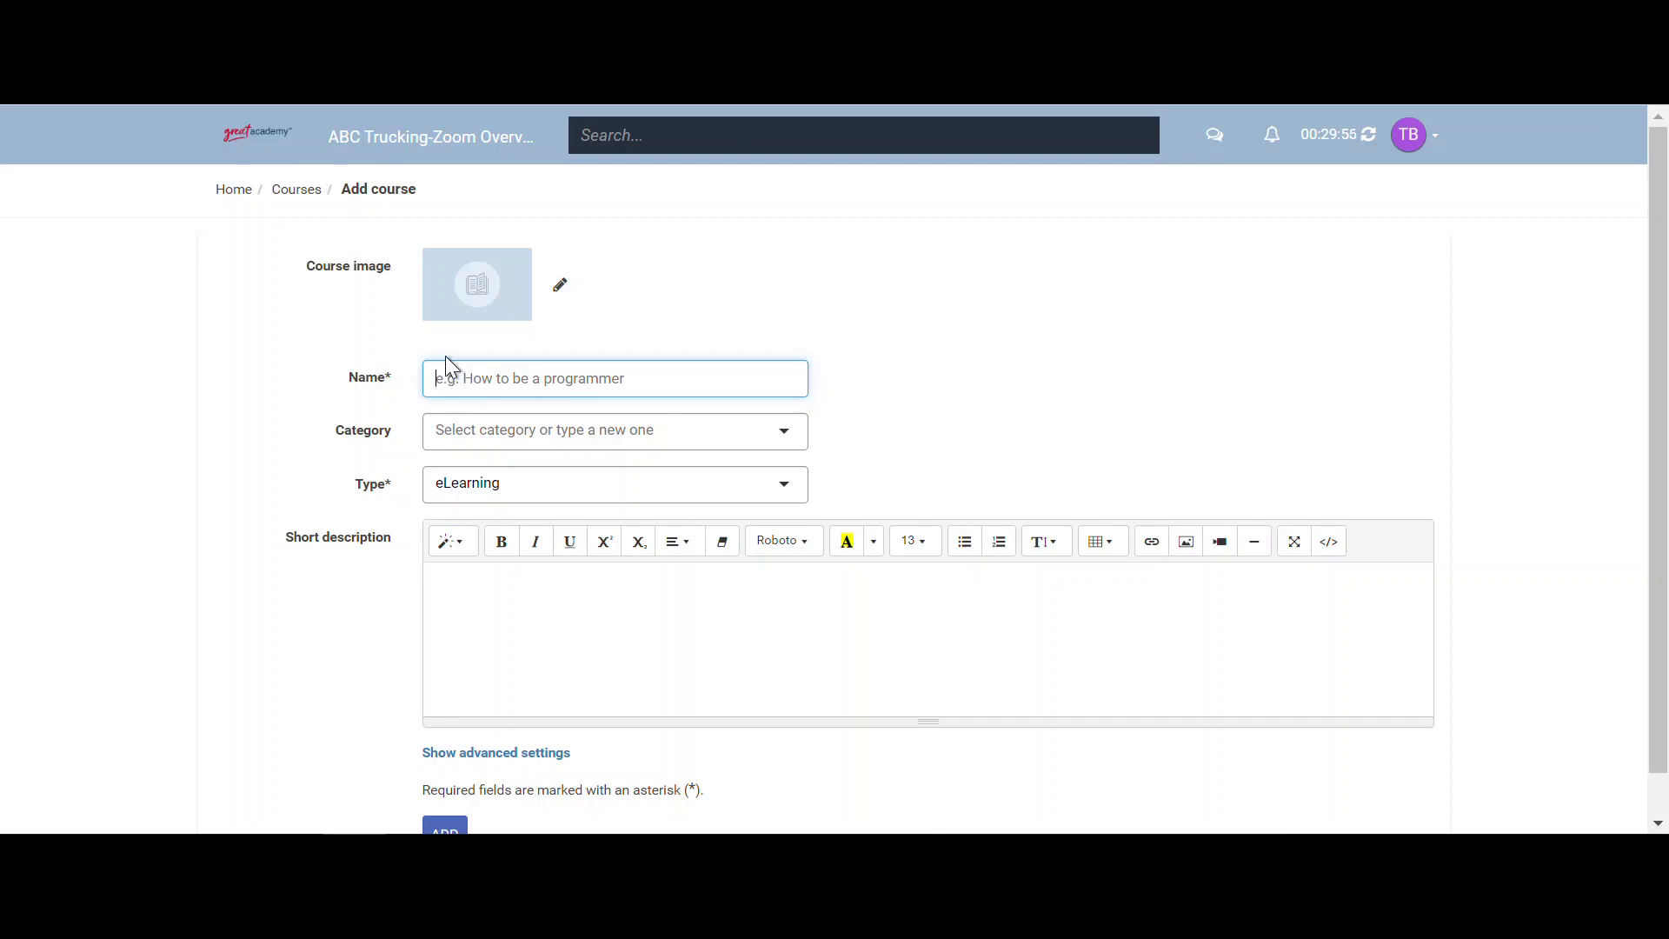
{"action": "type", "text": "Preventability Determination"}
{"action": "scroll", "coordinate": [308, 400], "scroll_direction": "down", "scroll_amount": 1}
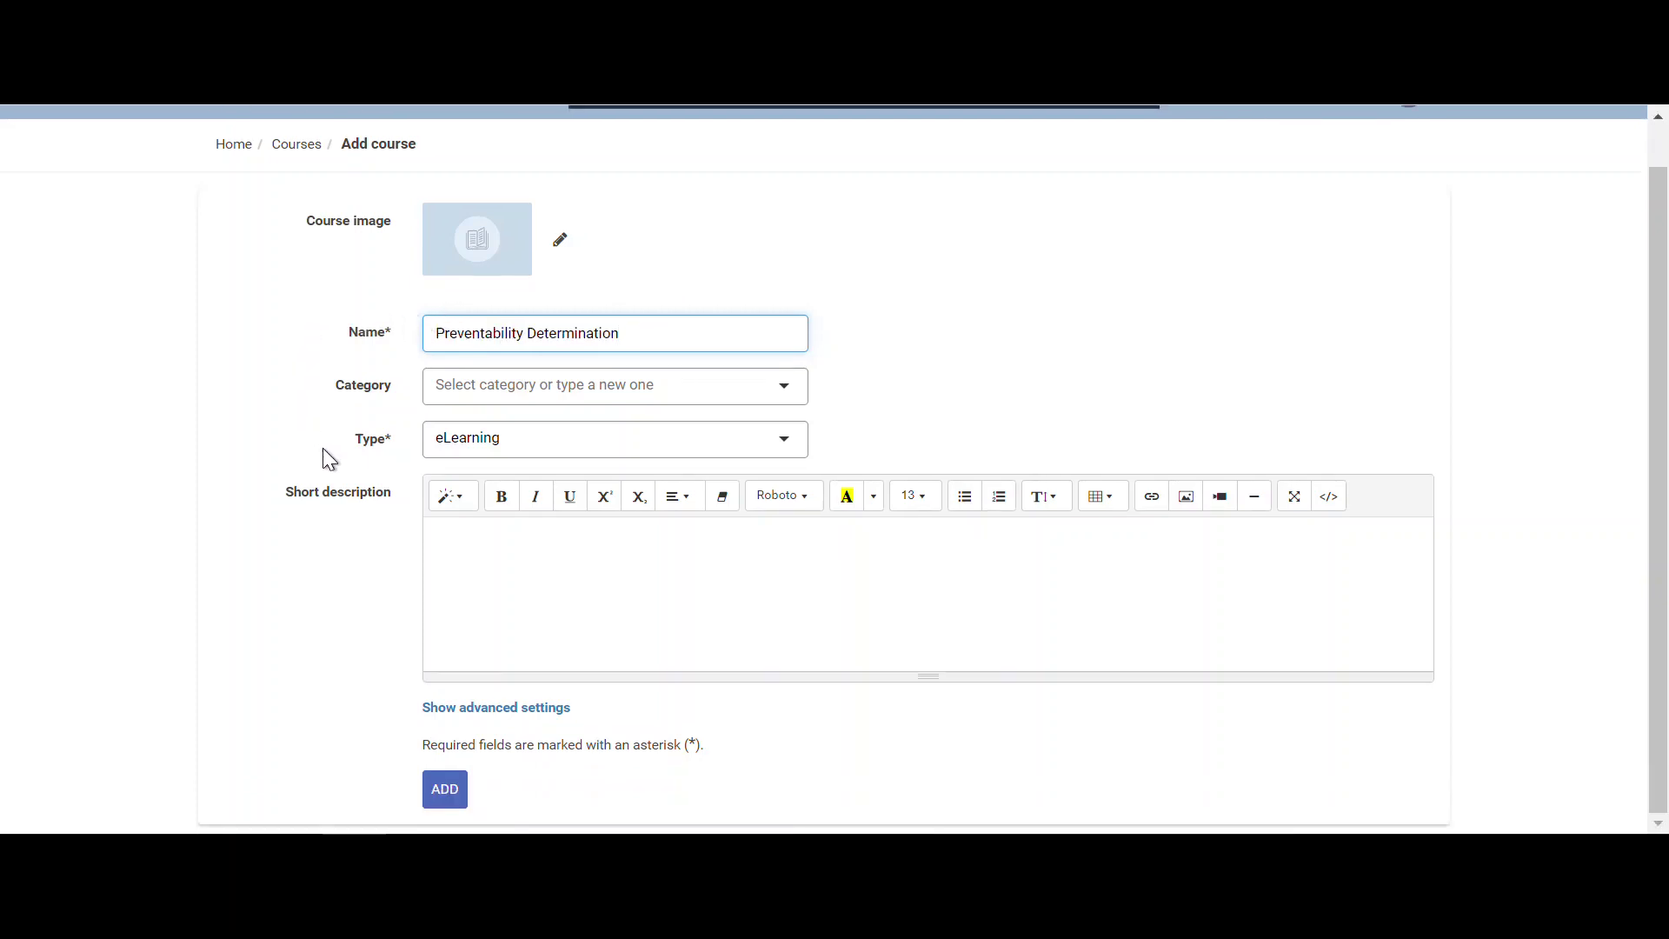
{"action": "left_click", "coordinate": [461, 806]}
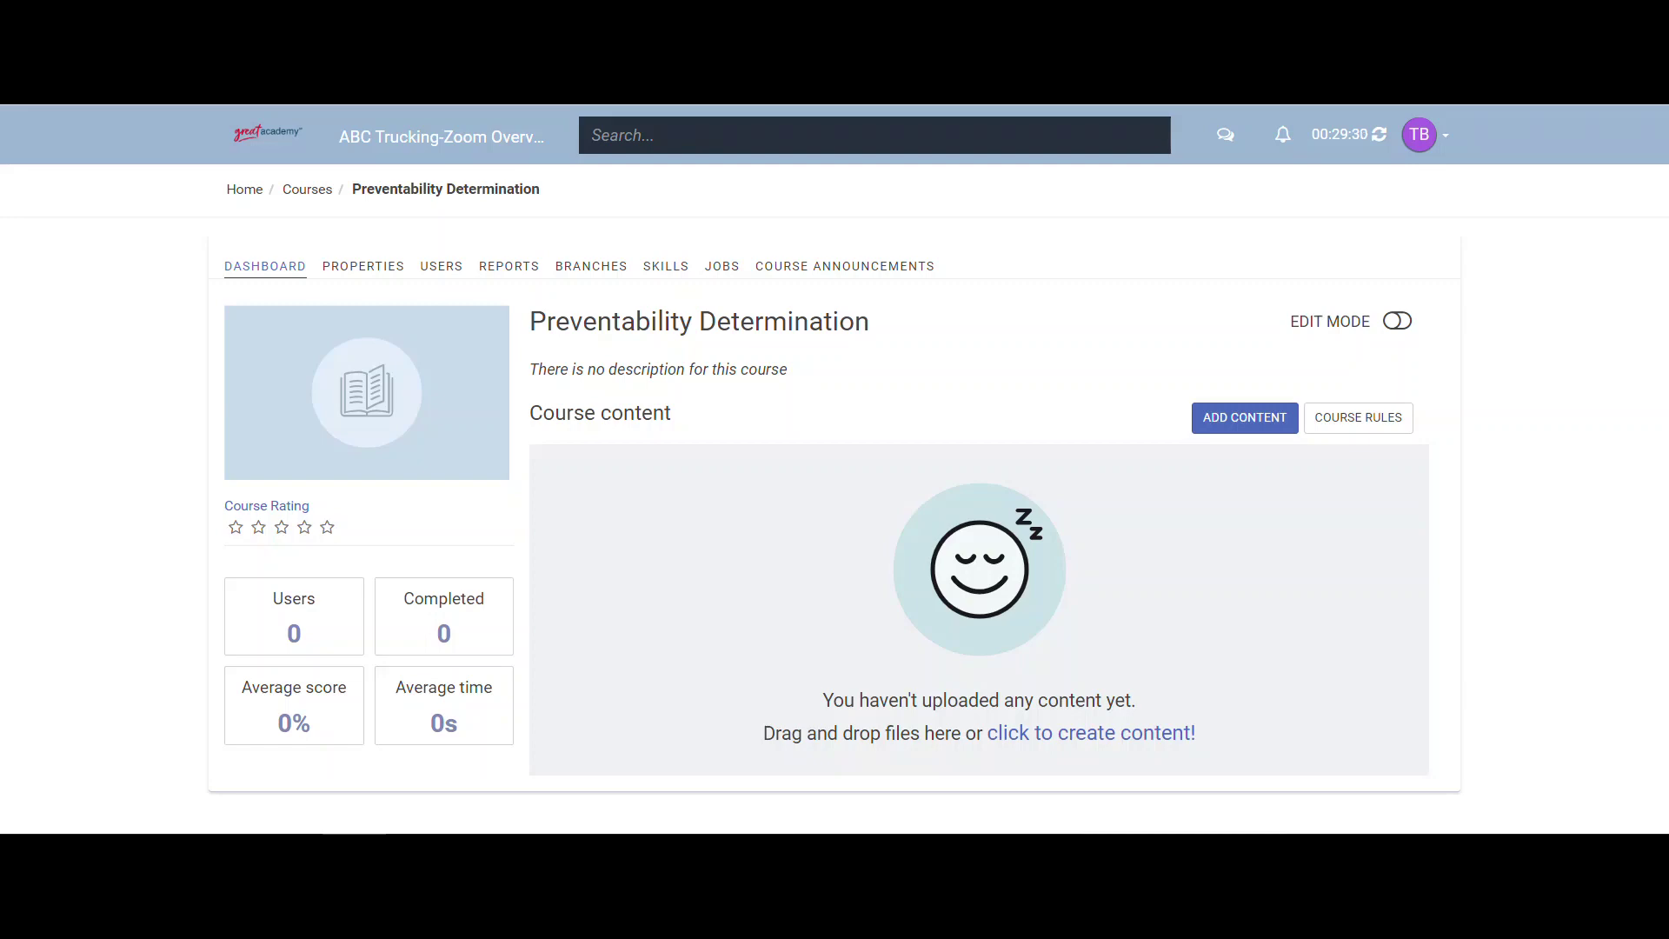
- Drag 1705372016.mp4 from the desktop onto the course content area to upload it
{"action": "left_click_drag", "start_coordinate": [0, 505], "coordinate": [1056, 572]}
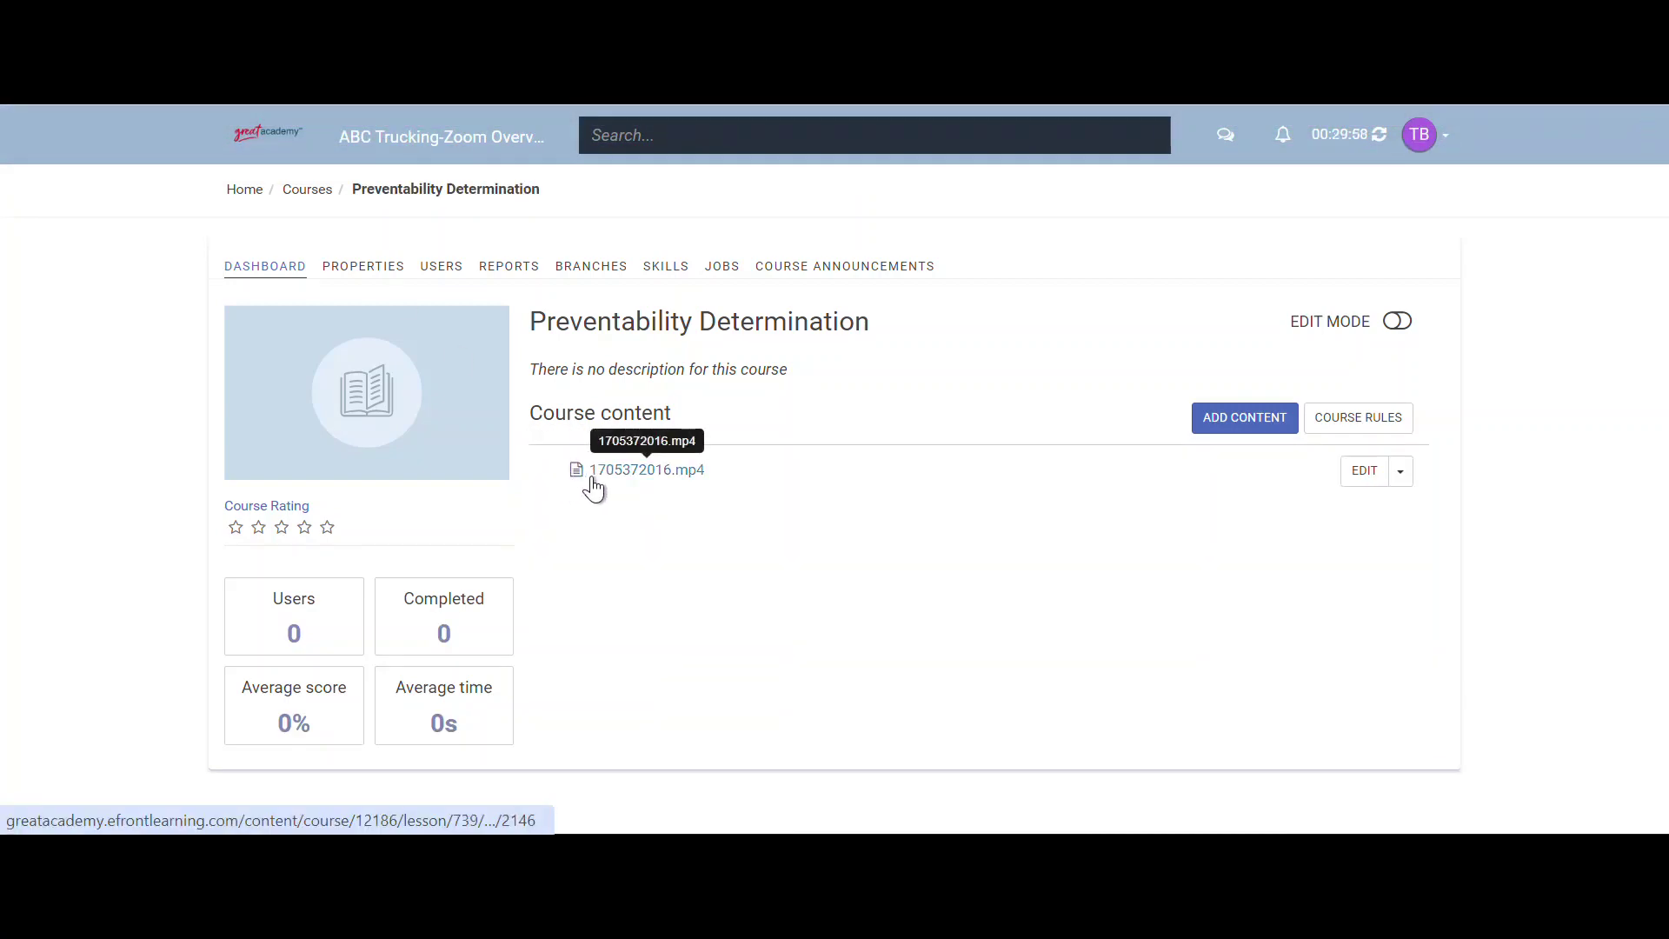
{"action": "left_click_drag", "start_coordinate": [574, 412], "coordinate": [634, 408]}
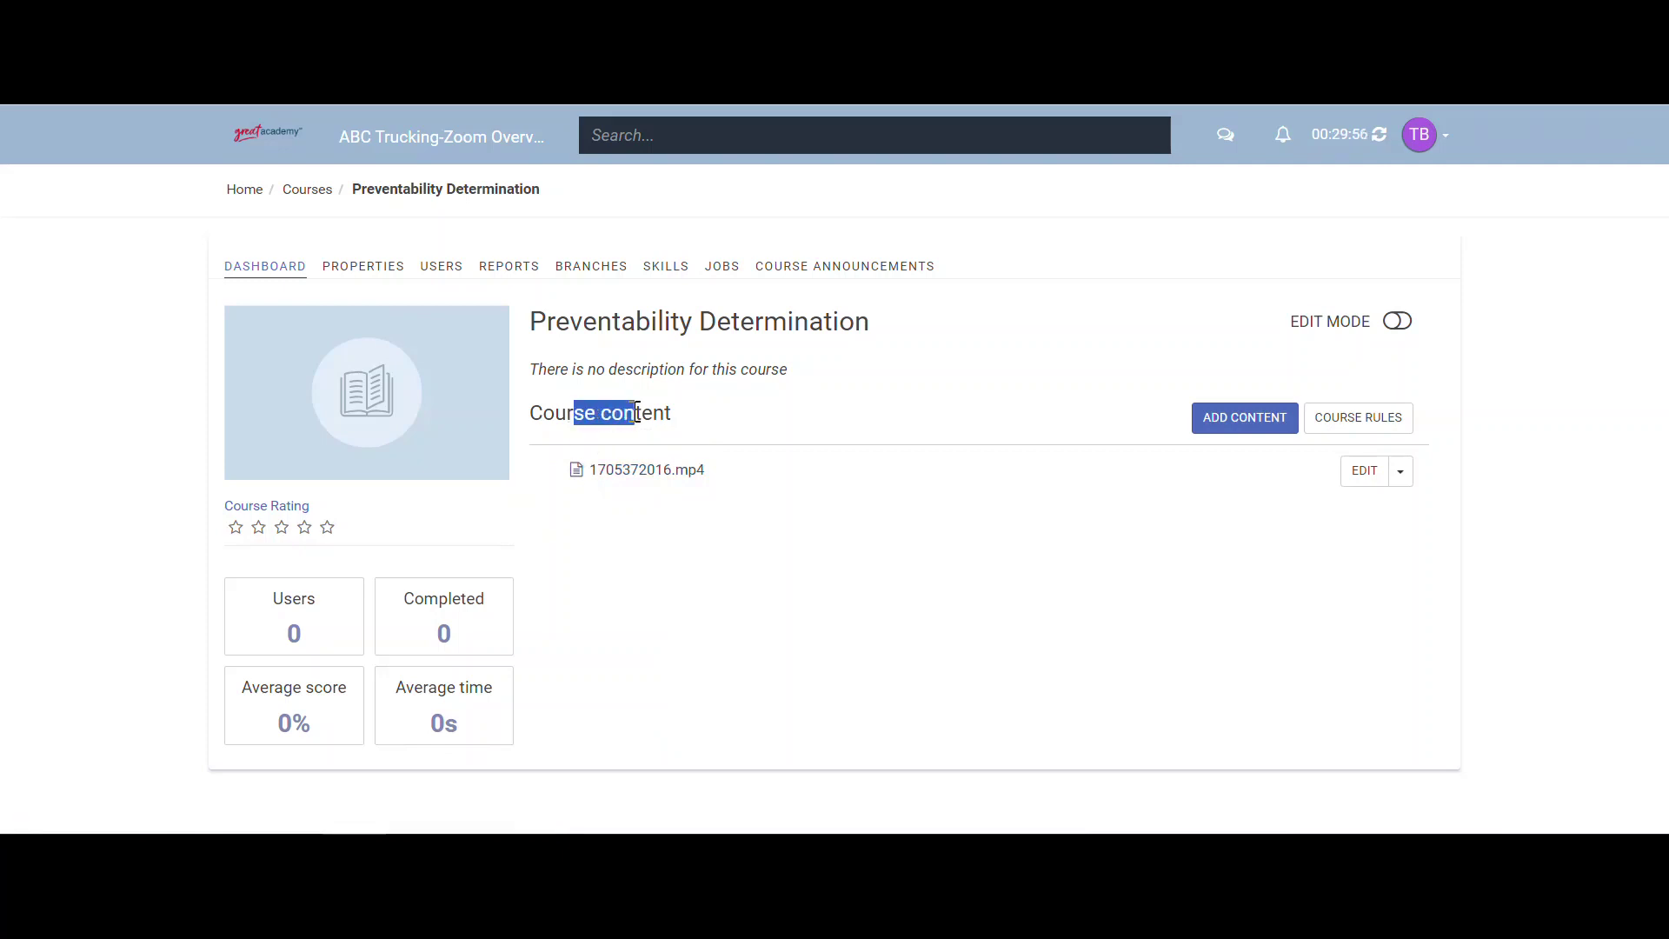
{"action": "left_click_drag", "start_coordinate": [597, 322], "coordinate": [706, 322]}
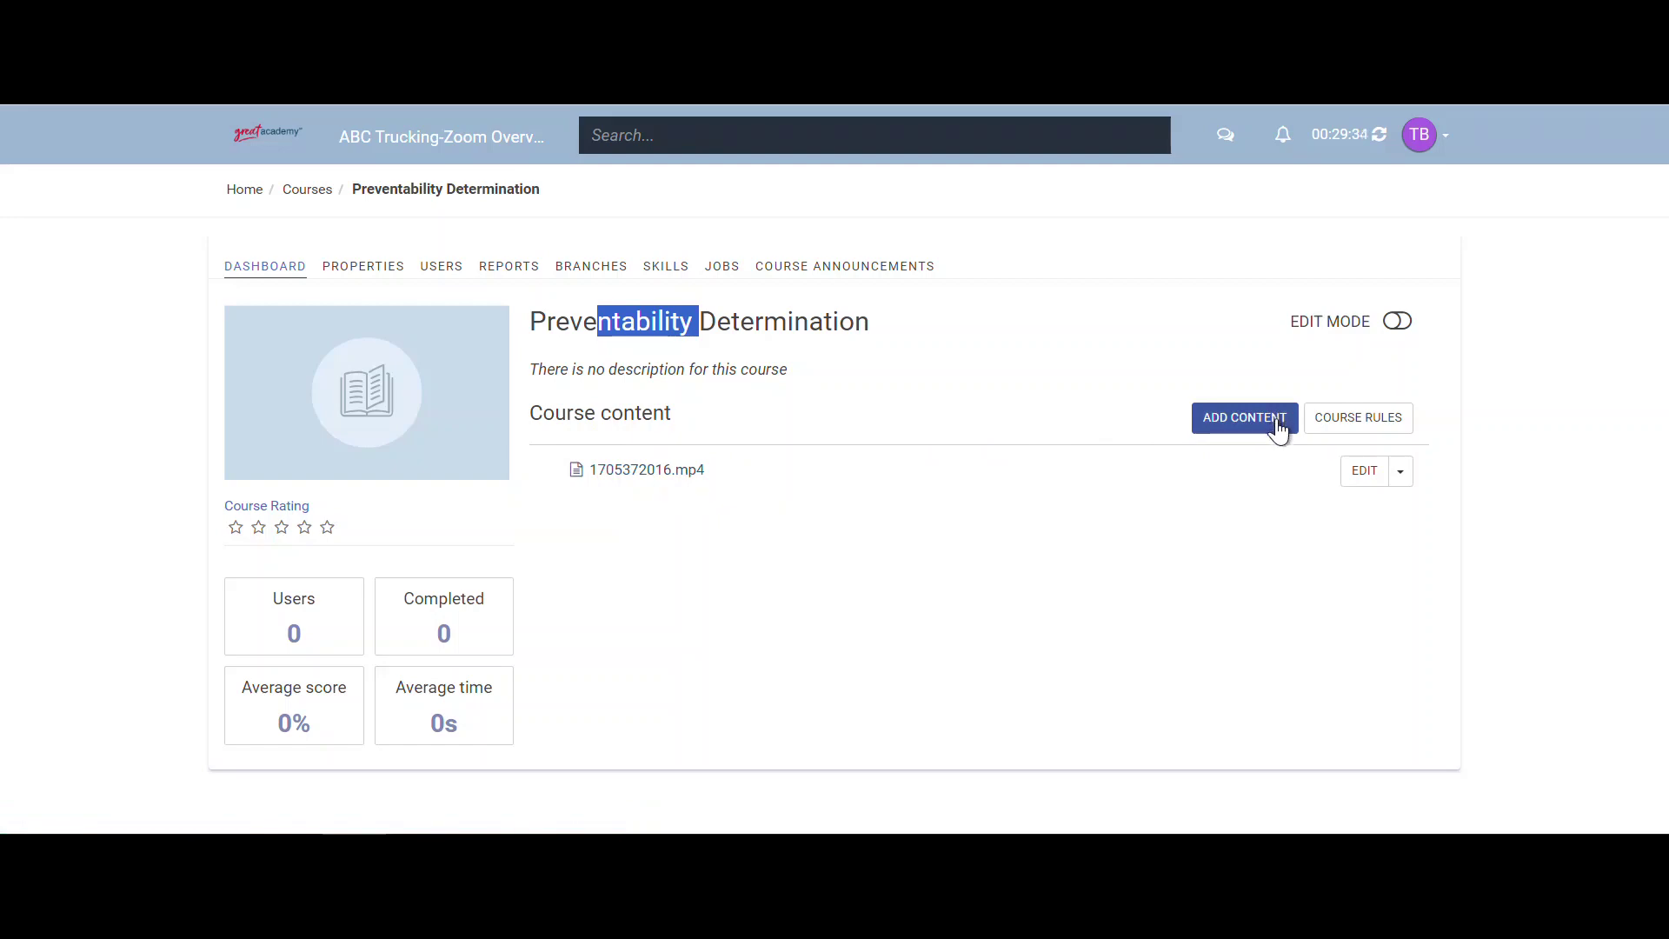
- Create a new test named 'Preventability Determination' and save it to reach its questions
{"action": "left_click", "coordinate": [1276, 421]}
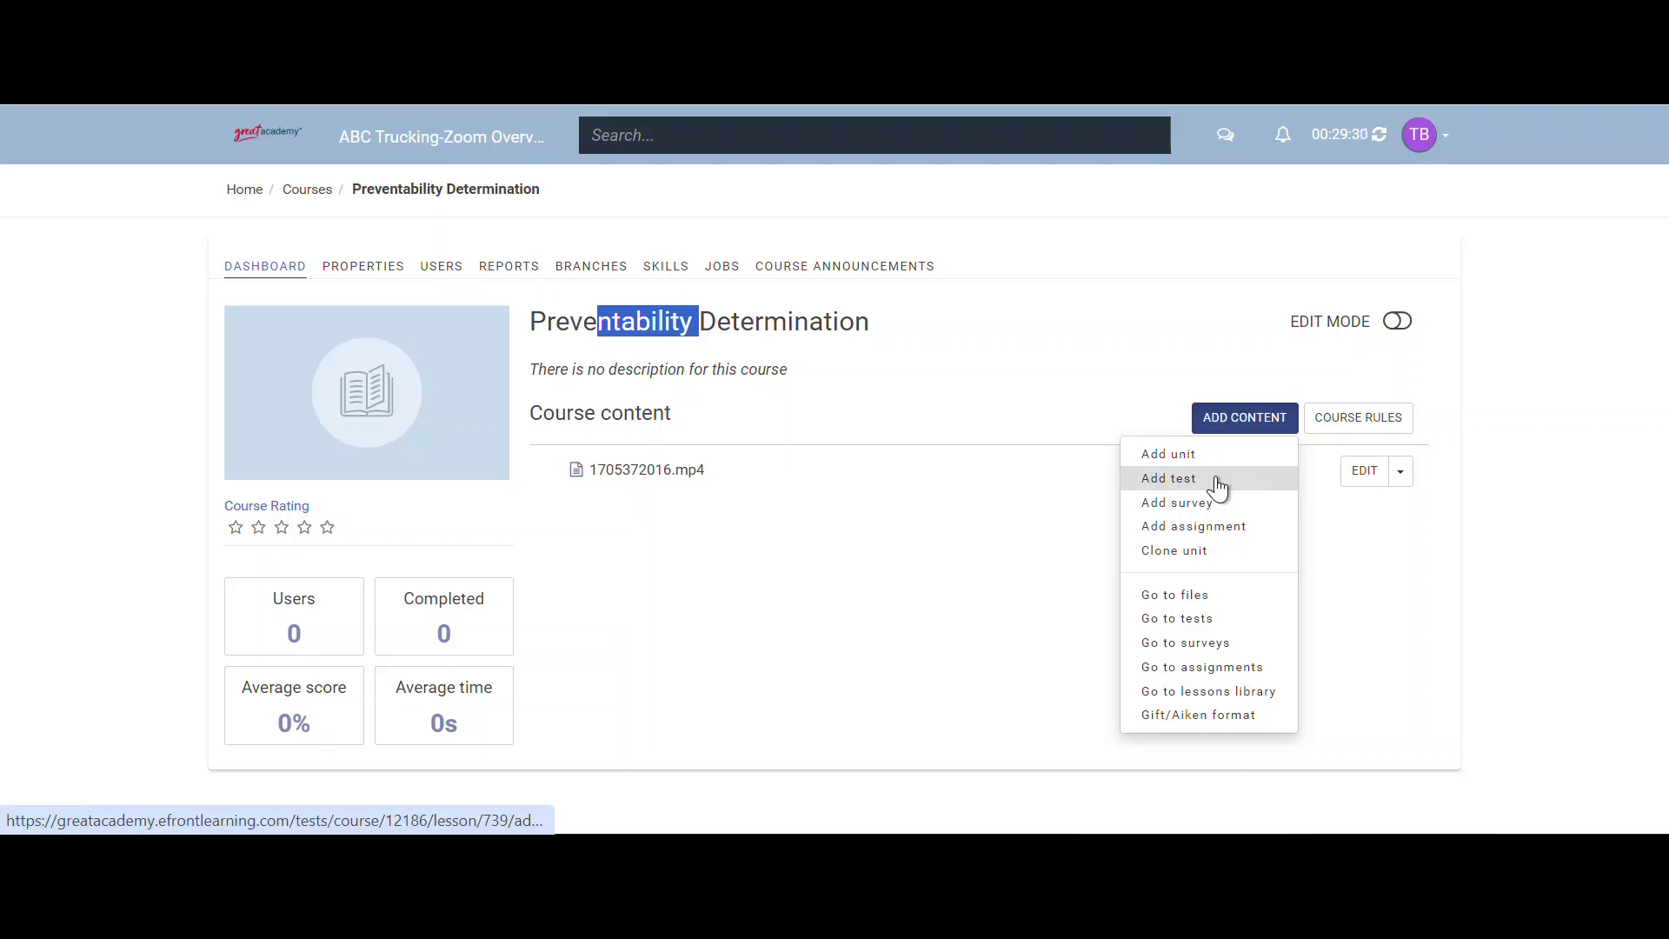
{"action": "left_click", "coordinate": [1216, 479]}
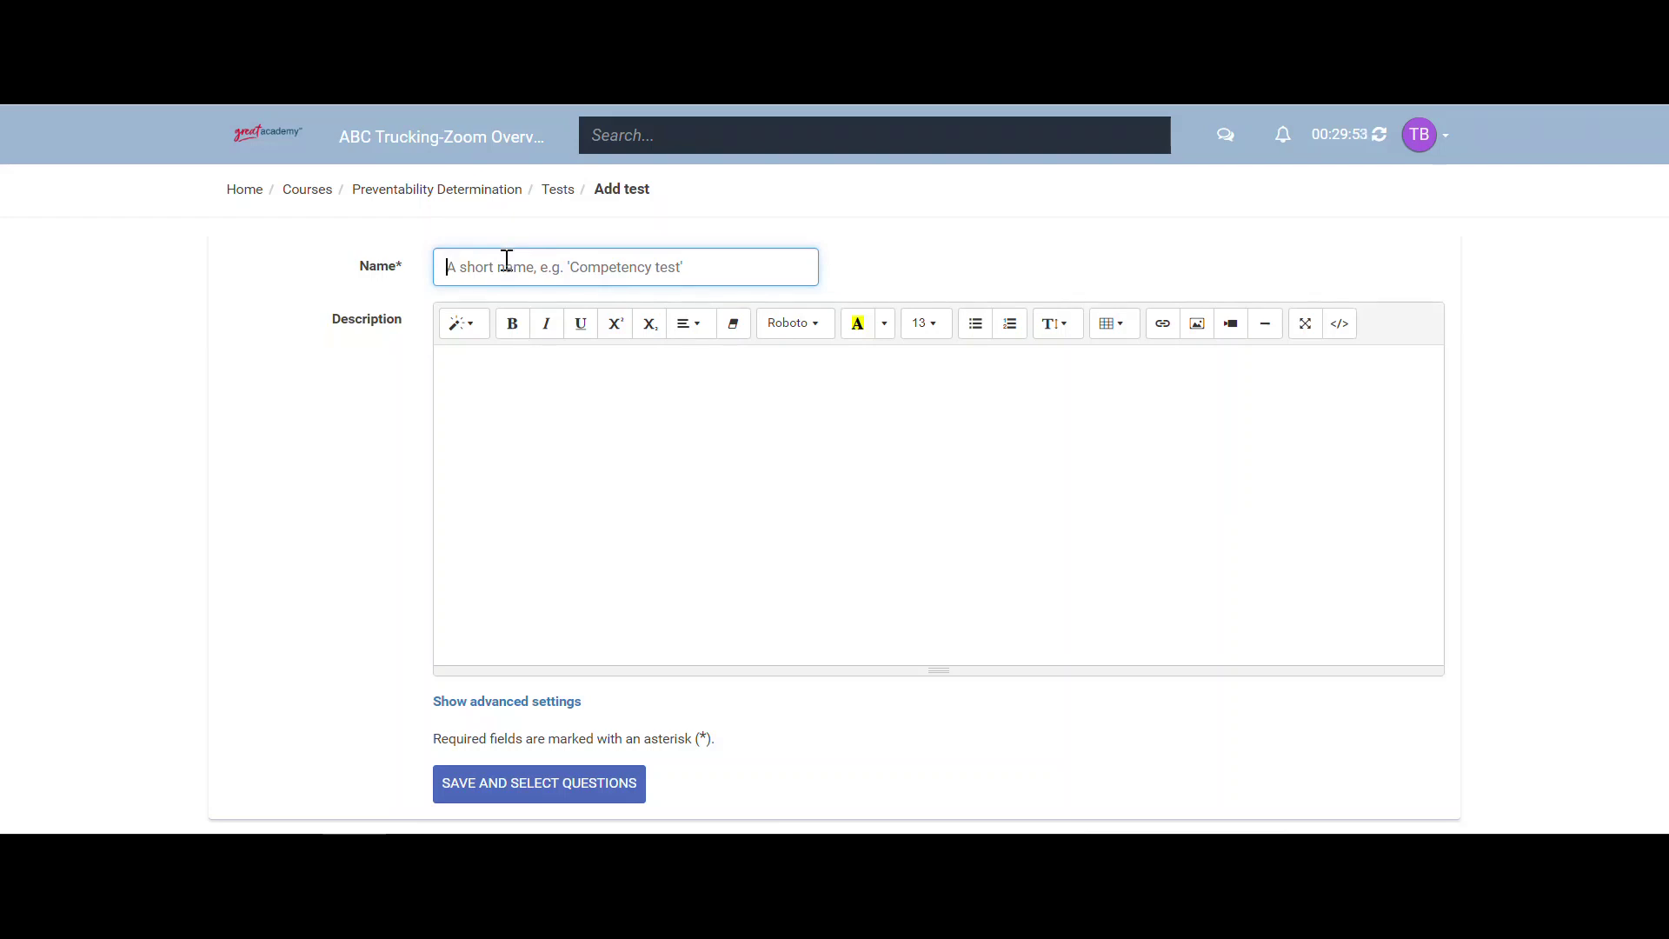
{"action": "type", "text": "Preventability Determination"}
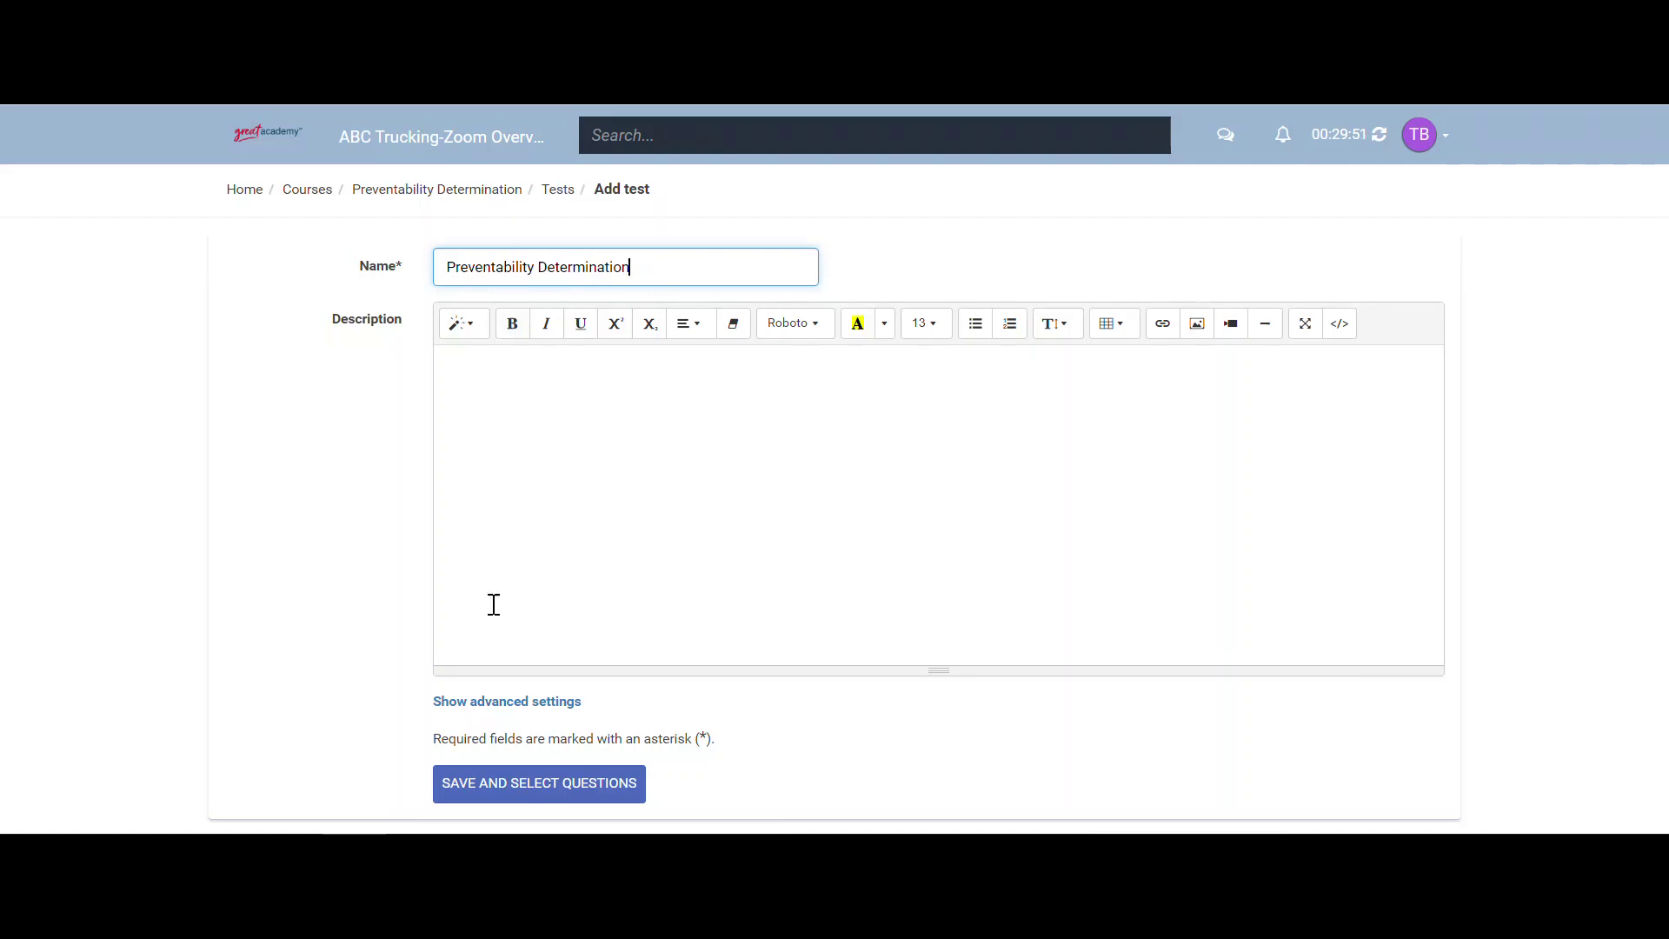
{"action": "left_click", "coordinate": [501, 793]}
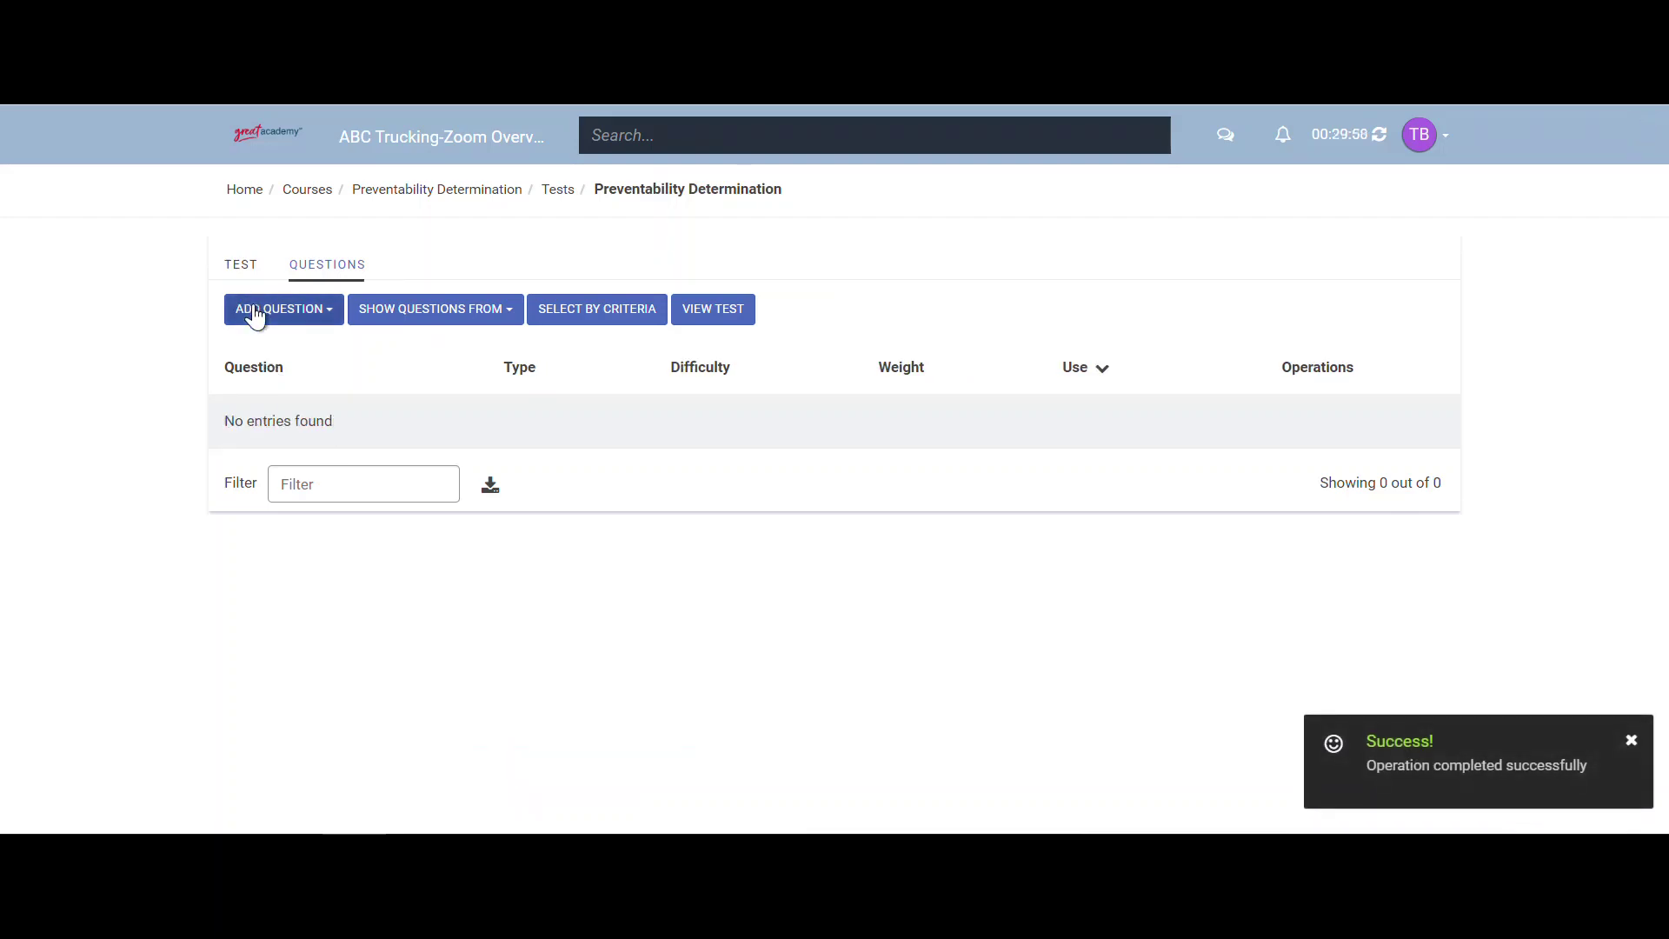
- Add the True/False question 'This accident was preventable' with True as the correct answer
{"action": "left_click", "coordinate": [255, 315]}
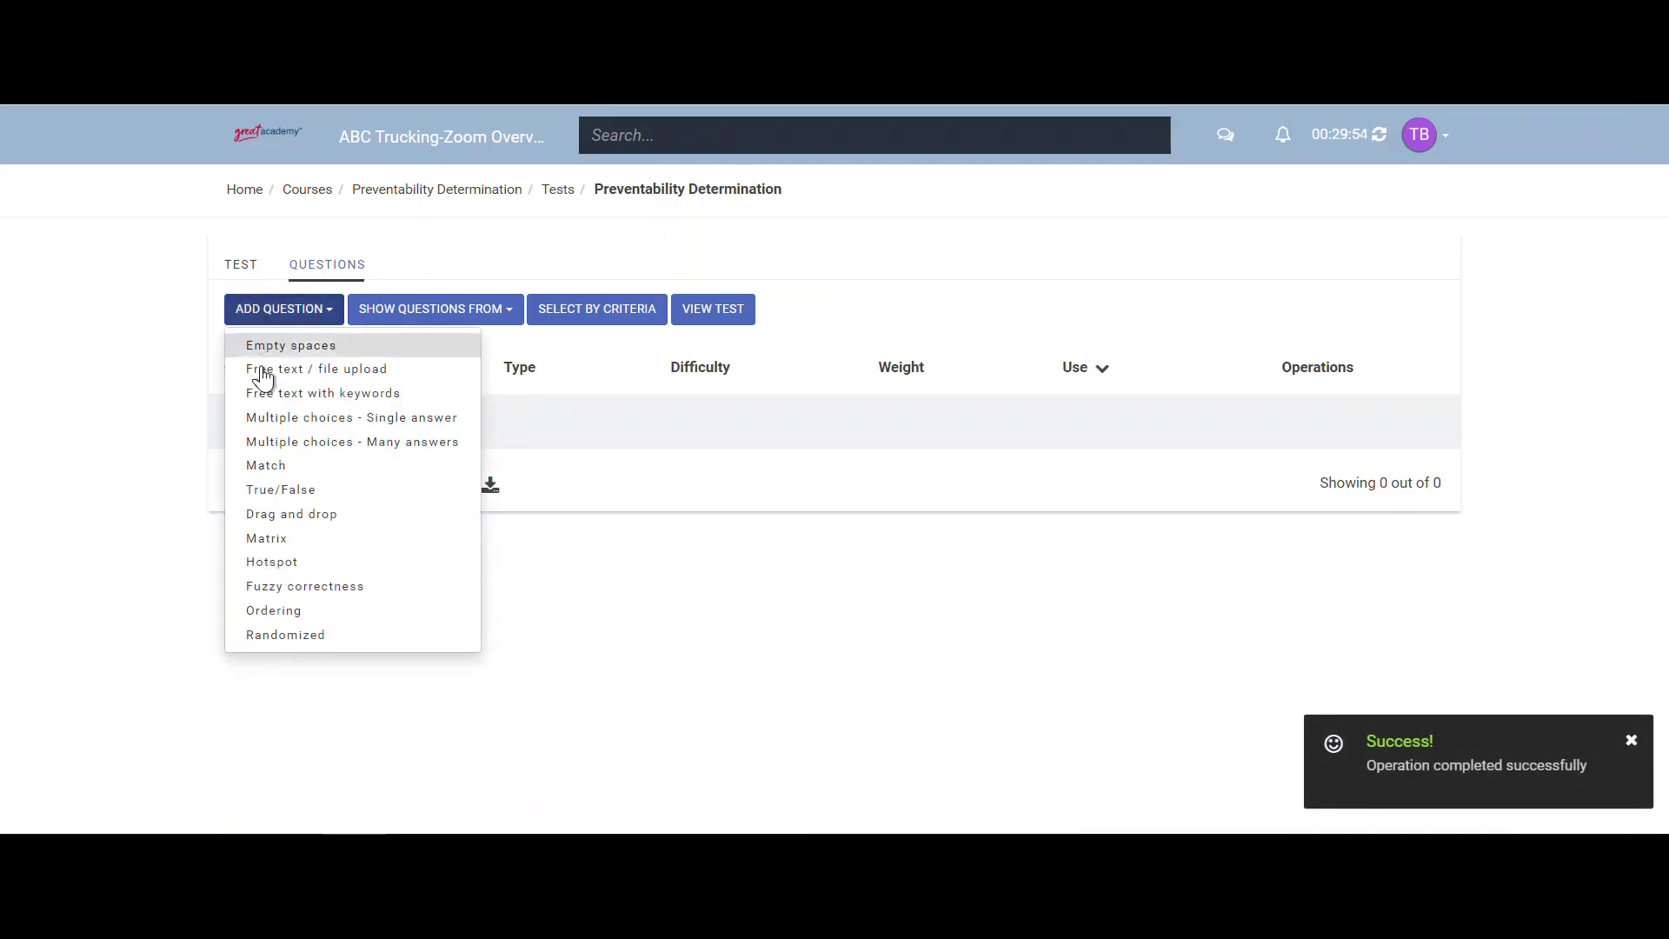
{"action": "left_click", "coordinate": [269, 495]}
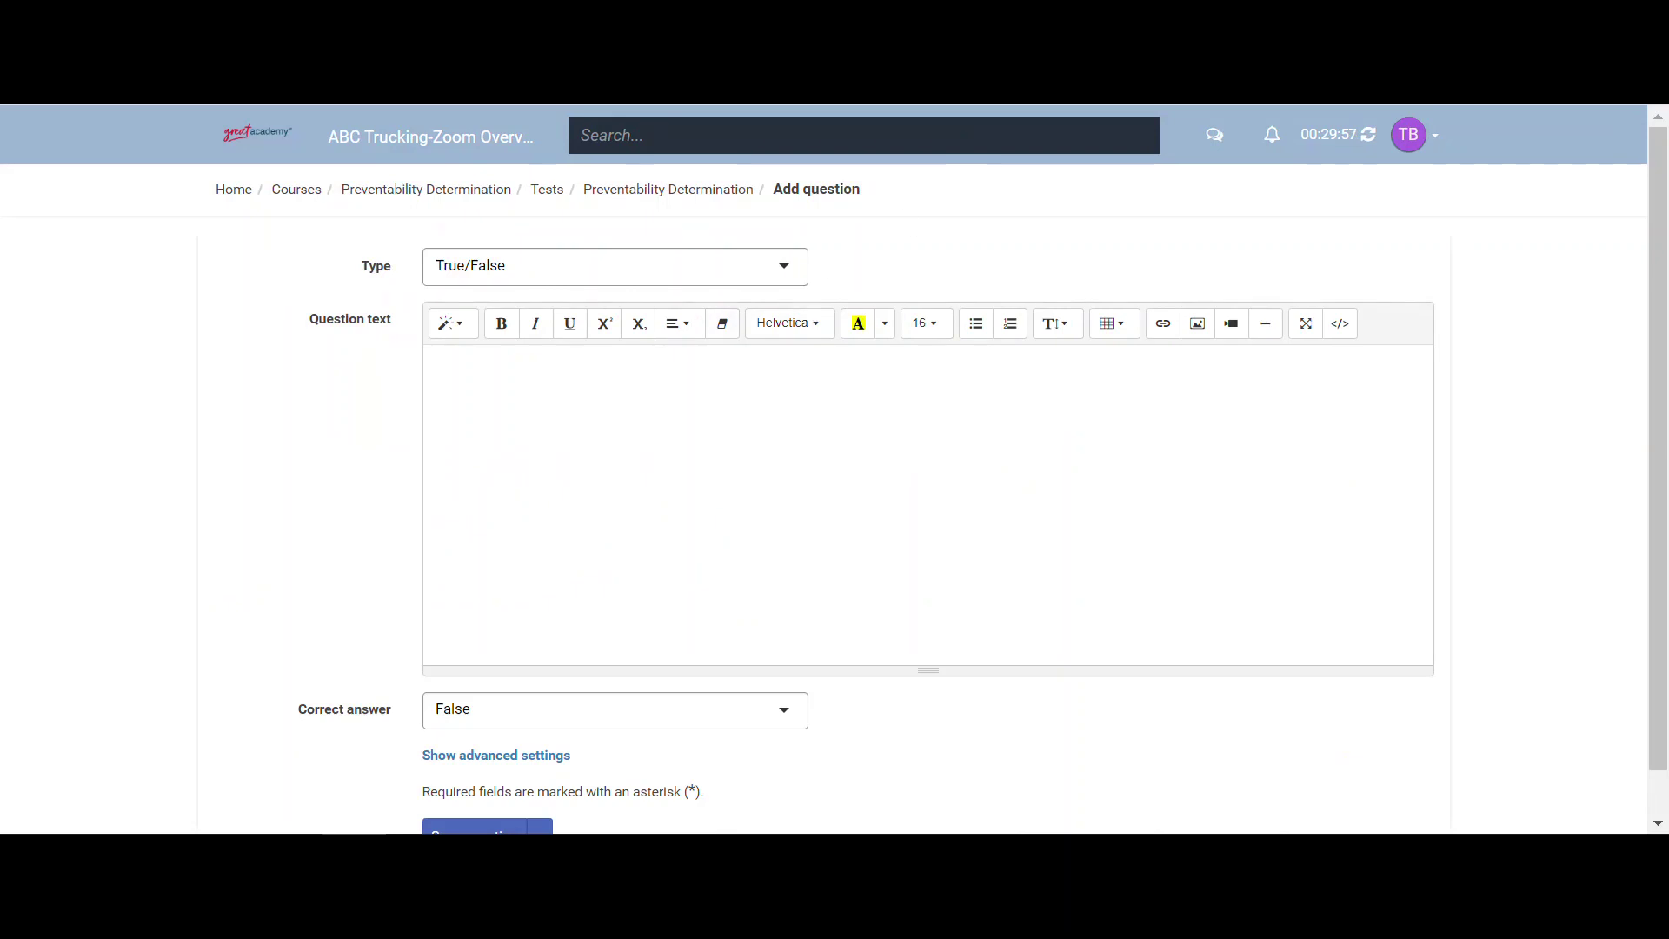
{"action": "type", "text": "This accident was preventable"}
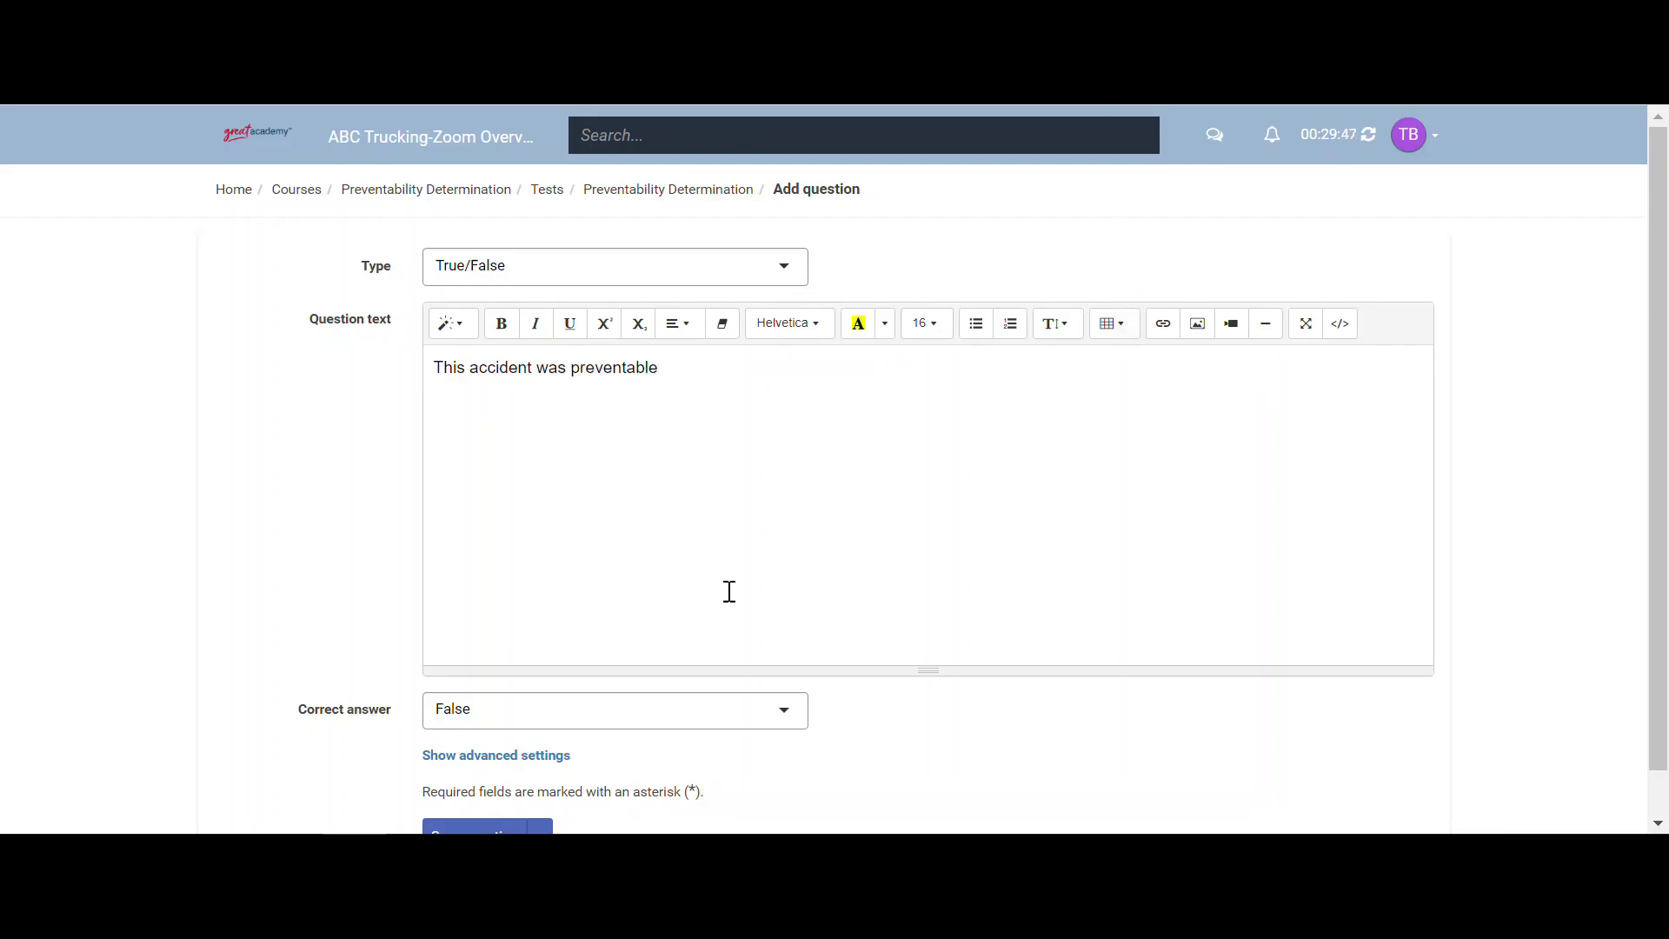
{"action": "left_click", "coordinate": [663, 726]}
{"action": "left_click", "coordinate": [579, 776]}
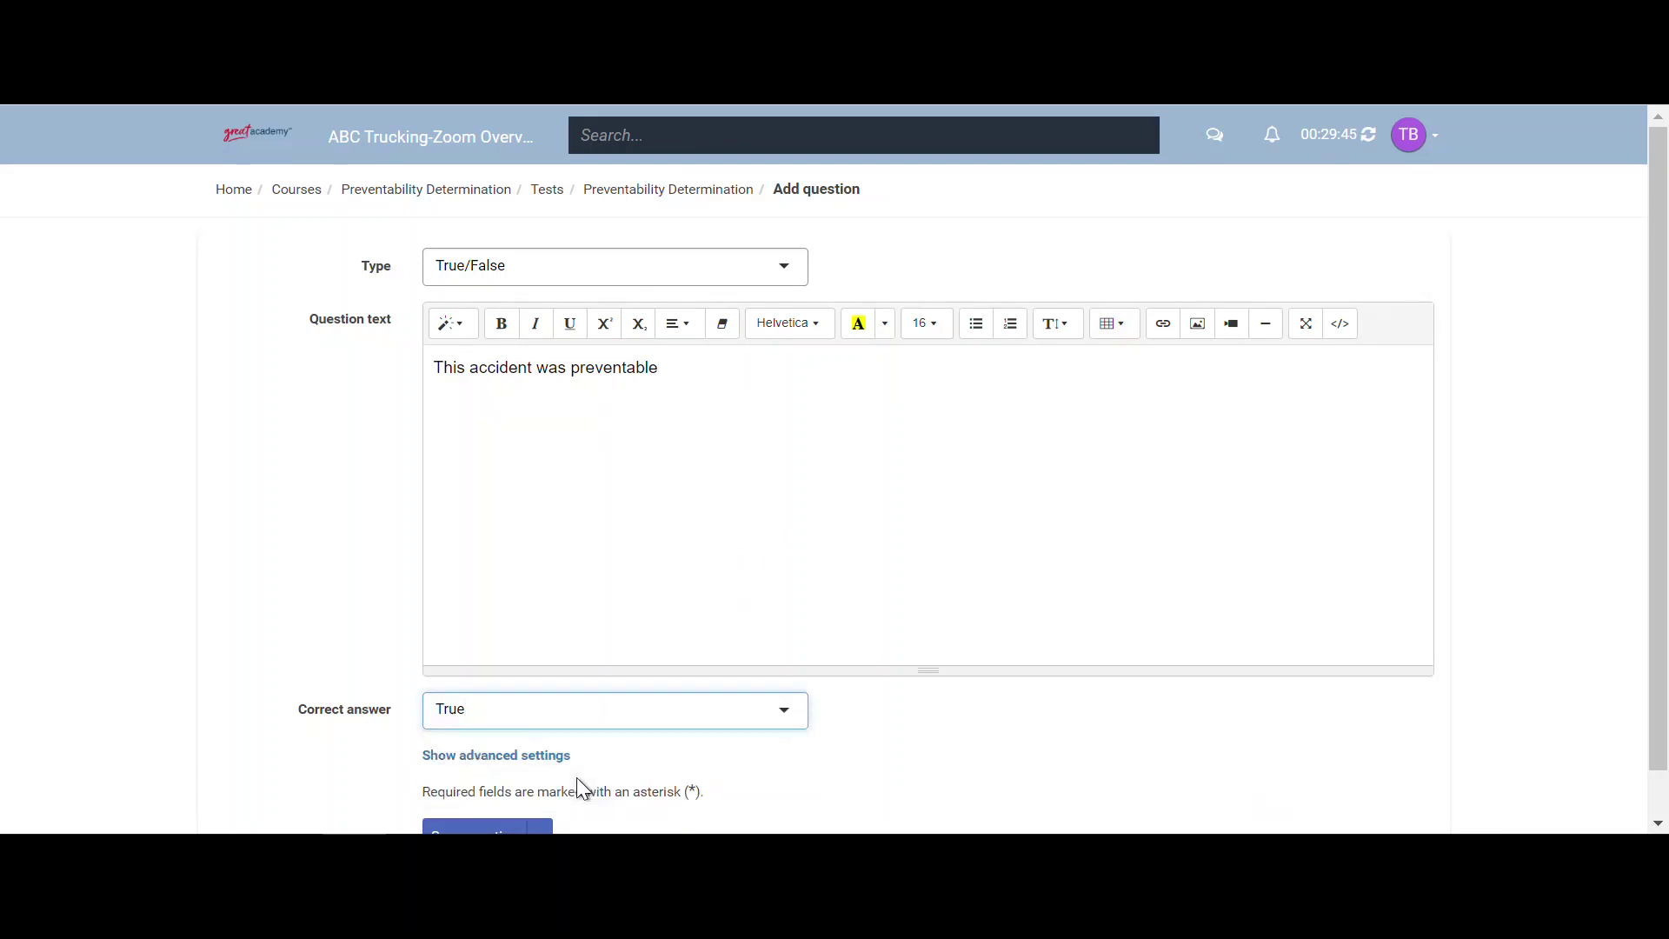
{"action": "scroll", "coordinate": [612, 759], "scroll_direction": "down", "scroll_amount": 1}
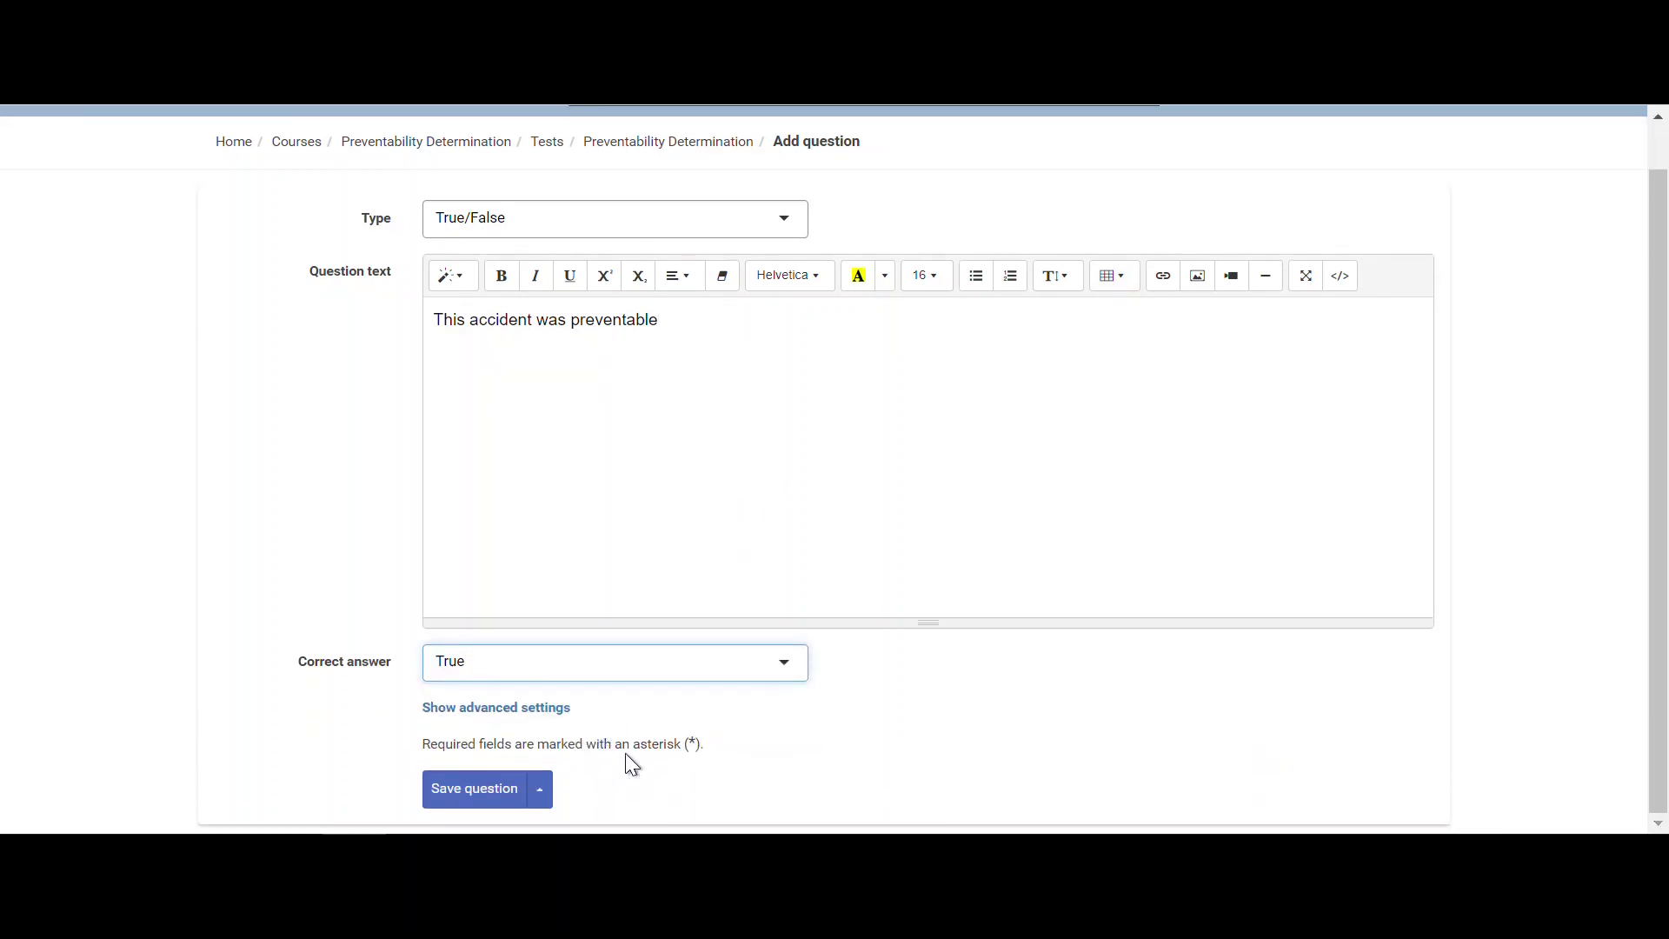
{"action": "left_click", "coordinate": [482, 798]}
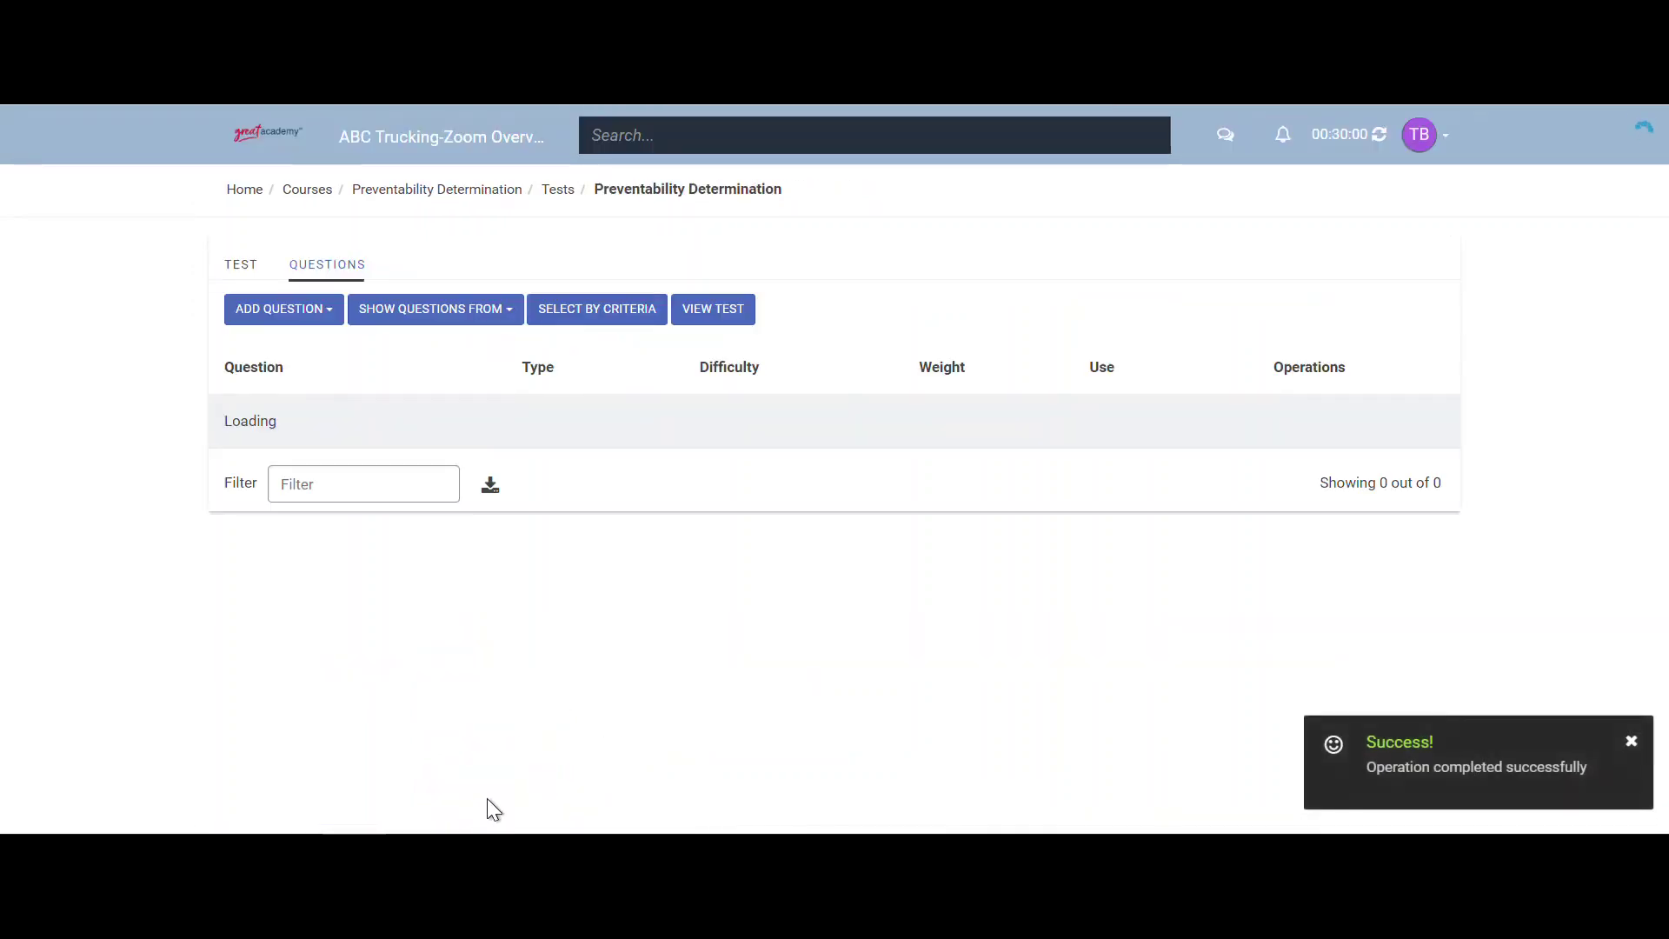
- Open the 1705372016.mp4 unit from the course dashboard, play it, and mark it complete
{"action": "left_click", "coordinate": [469, 196]}
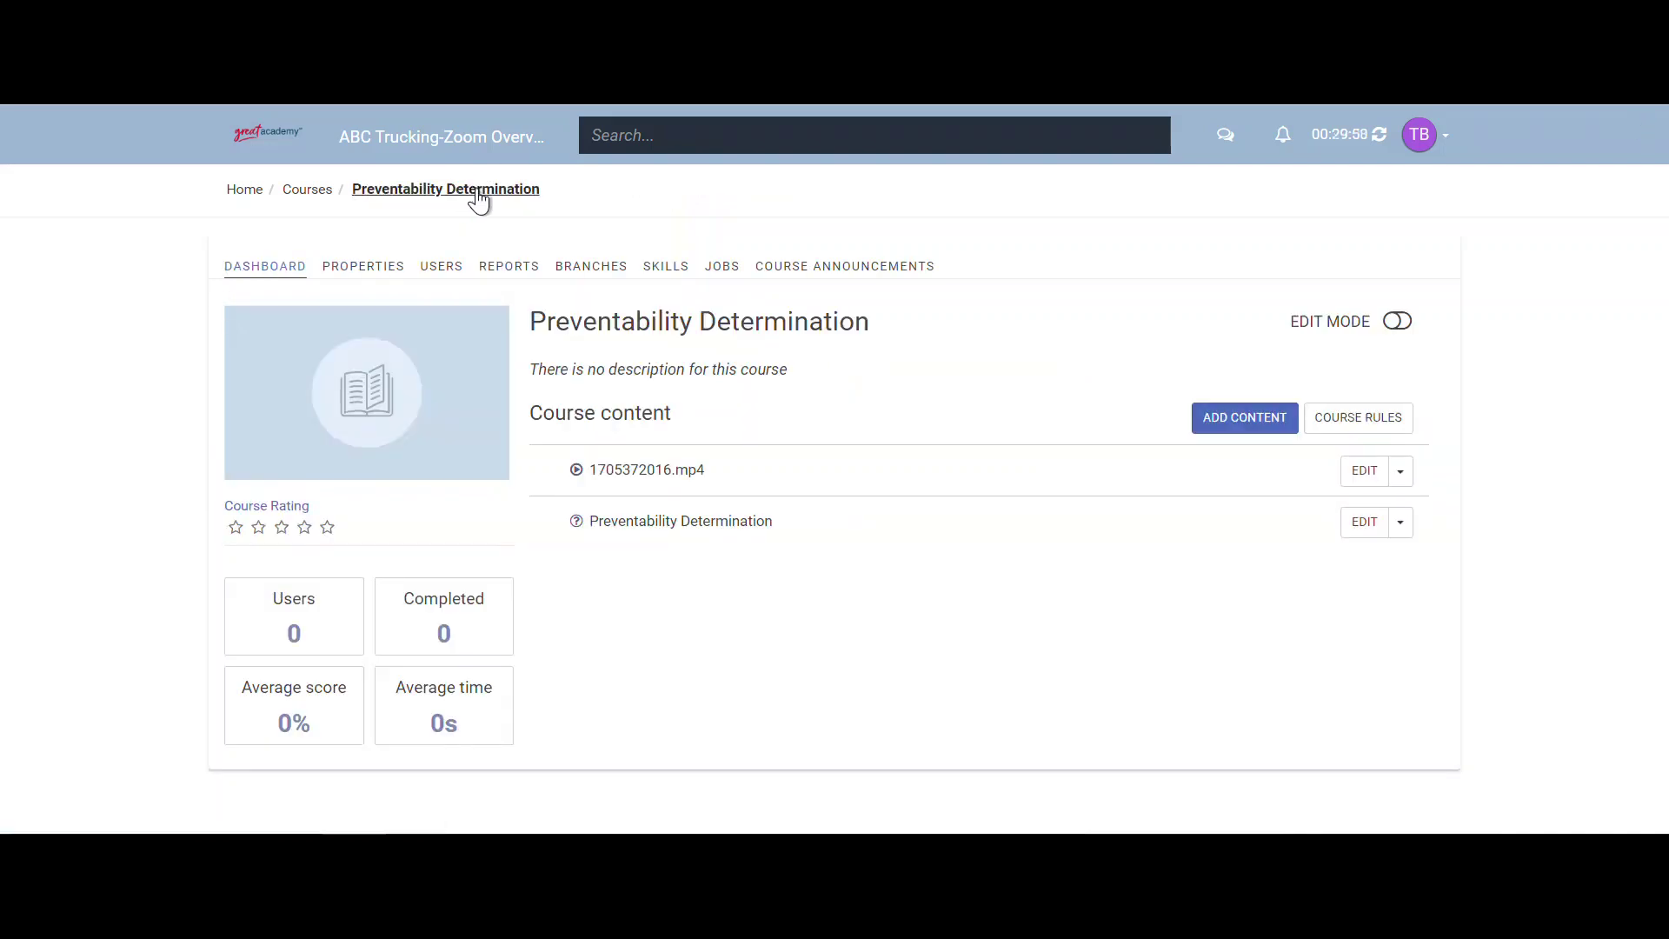
{"action": "left_click", "coordinate": [643, 481]}
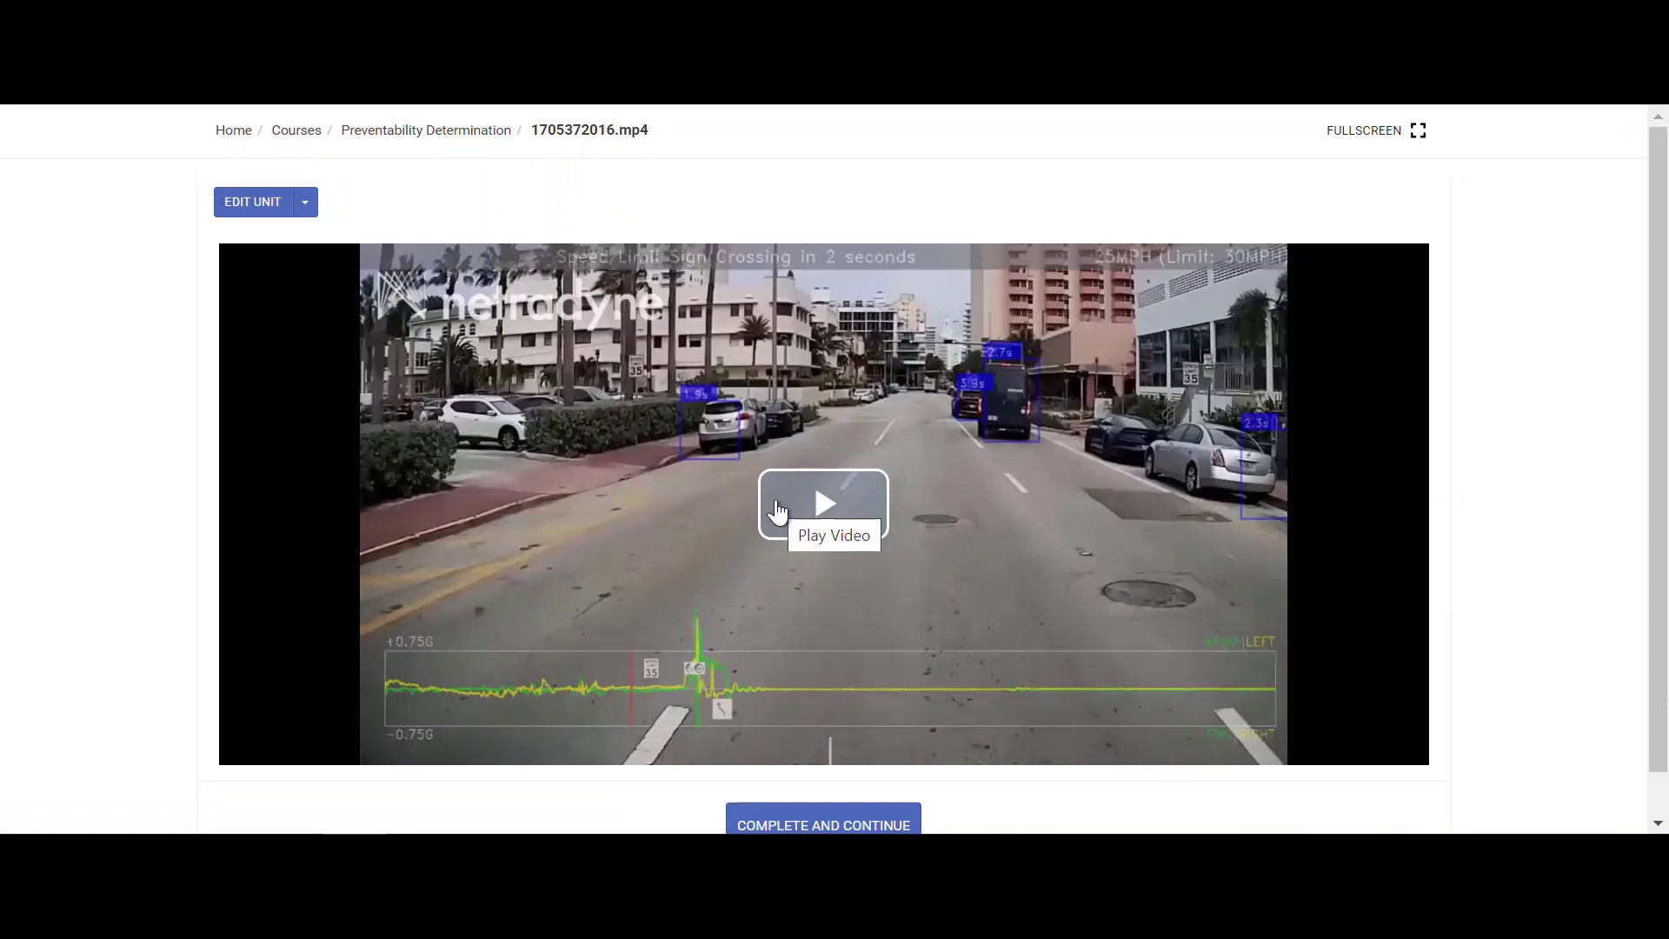
{"action": "left_click", "coordinate": [777, 511]}
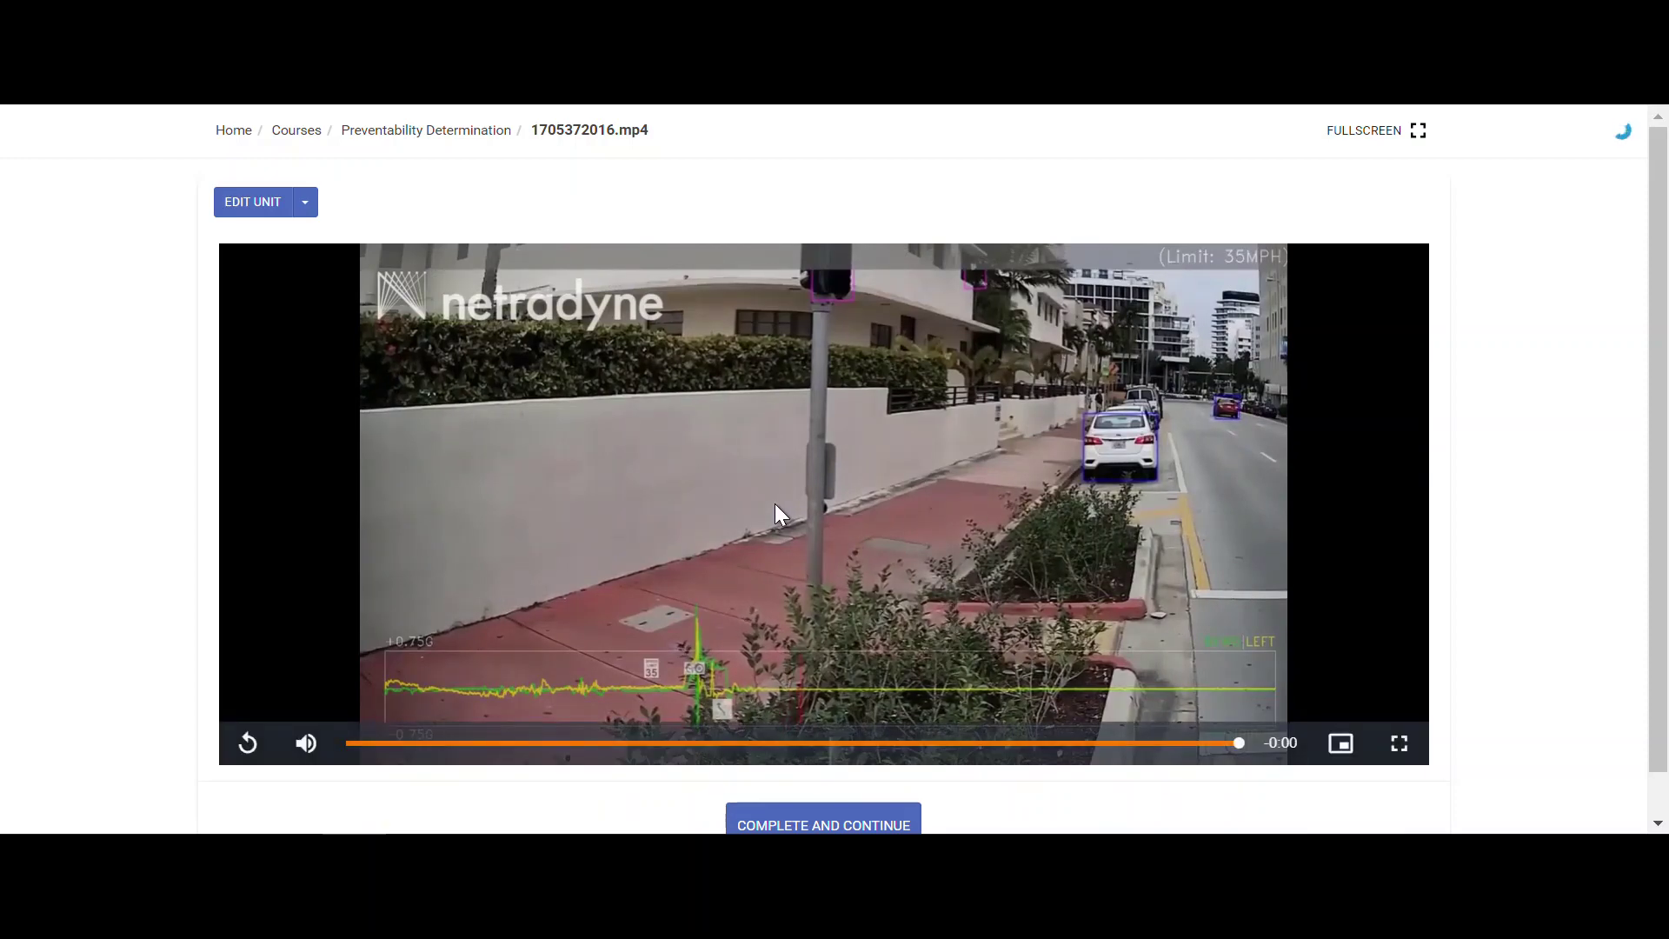
{"action": "scroll", "coordinate": [775, 505], "scroll_direction": "down", "scroll_amount": 1}
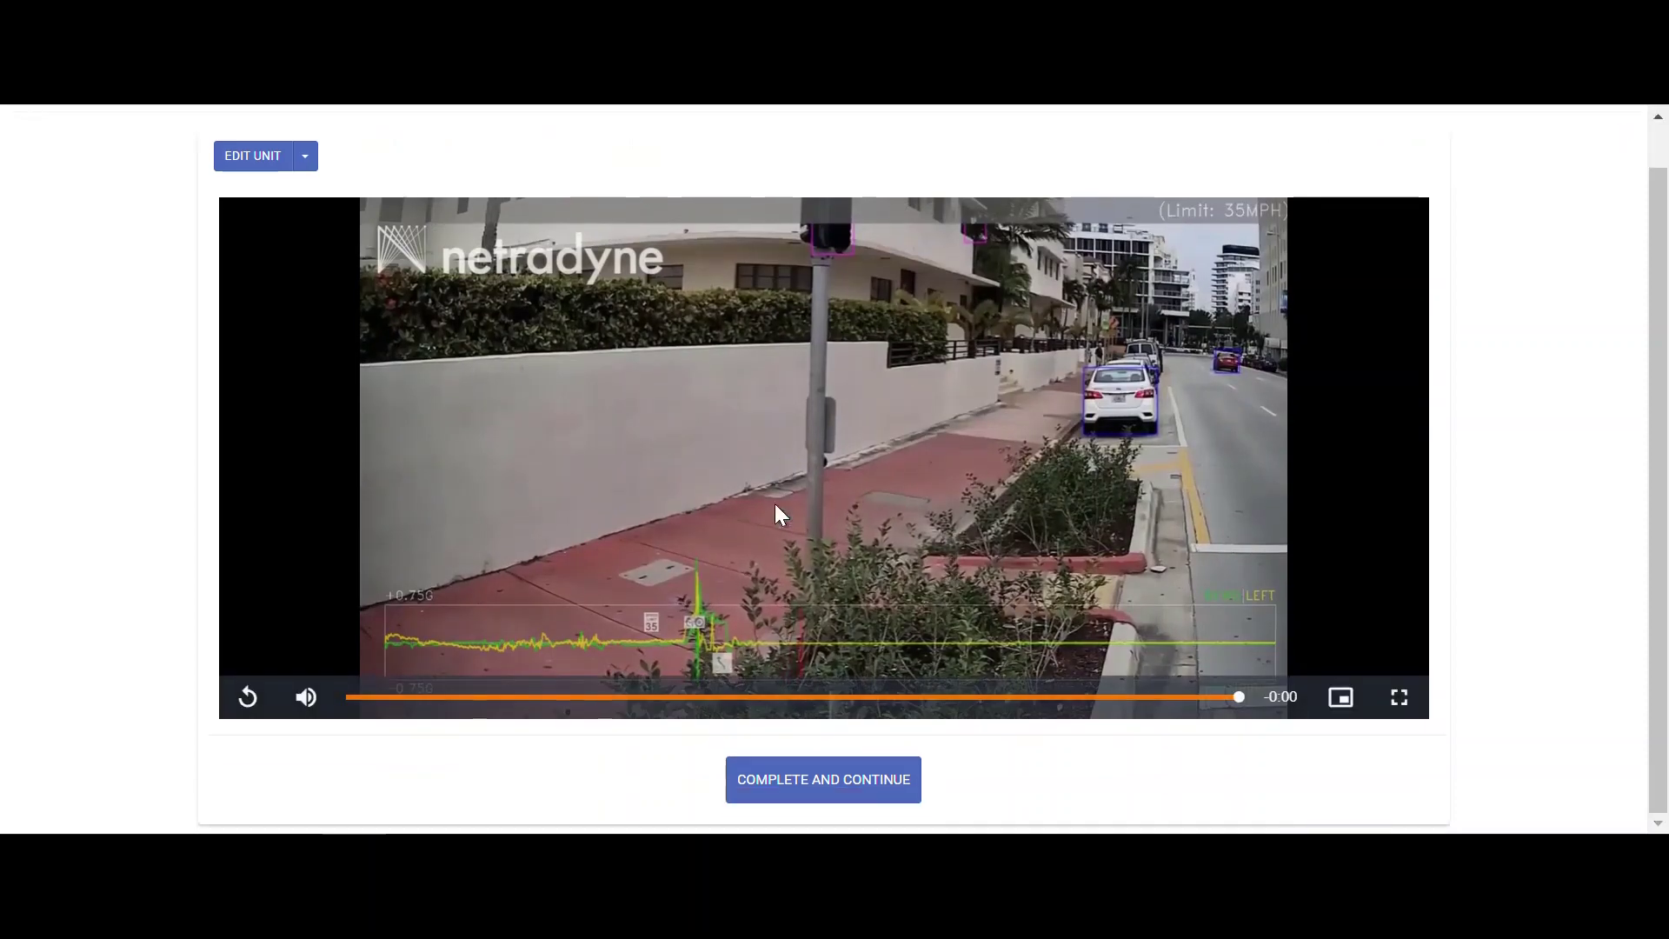
{"action": "left_click", "coordinate": [787, 785]}
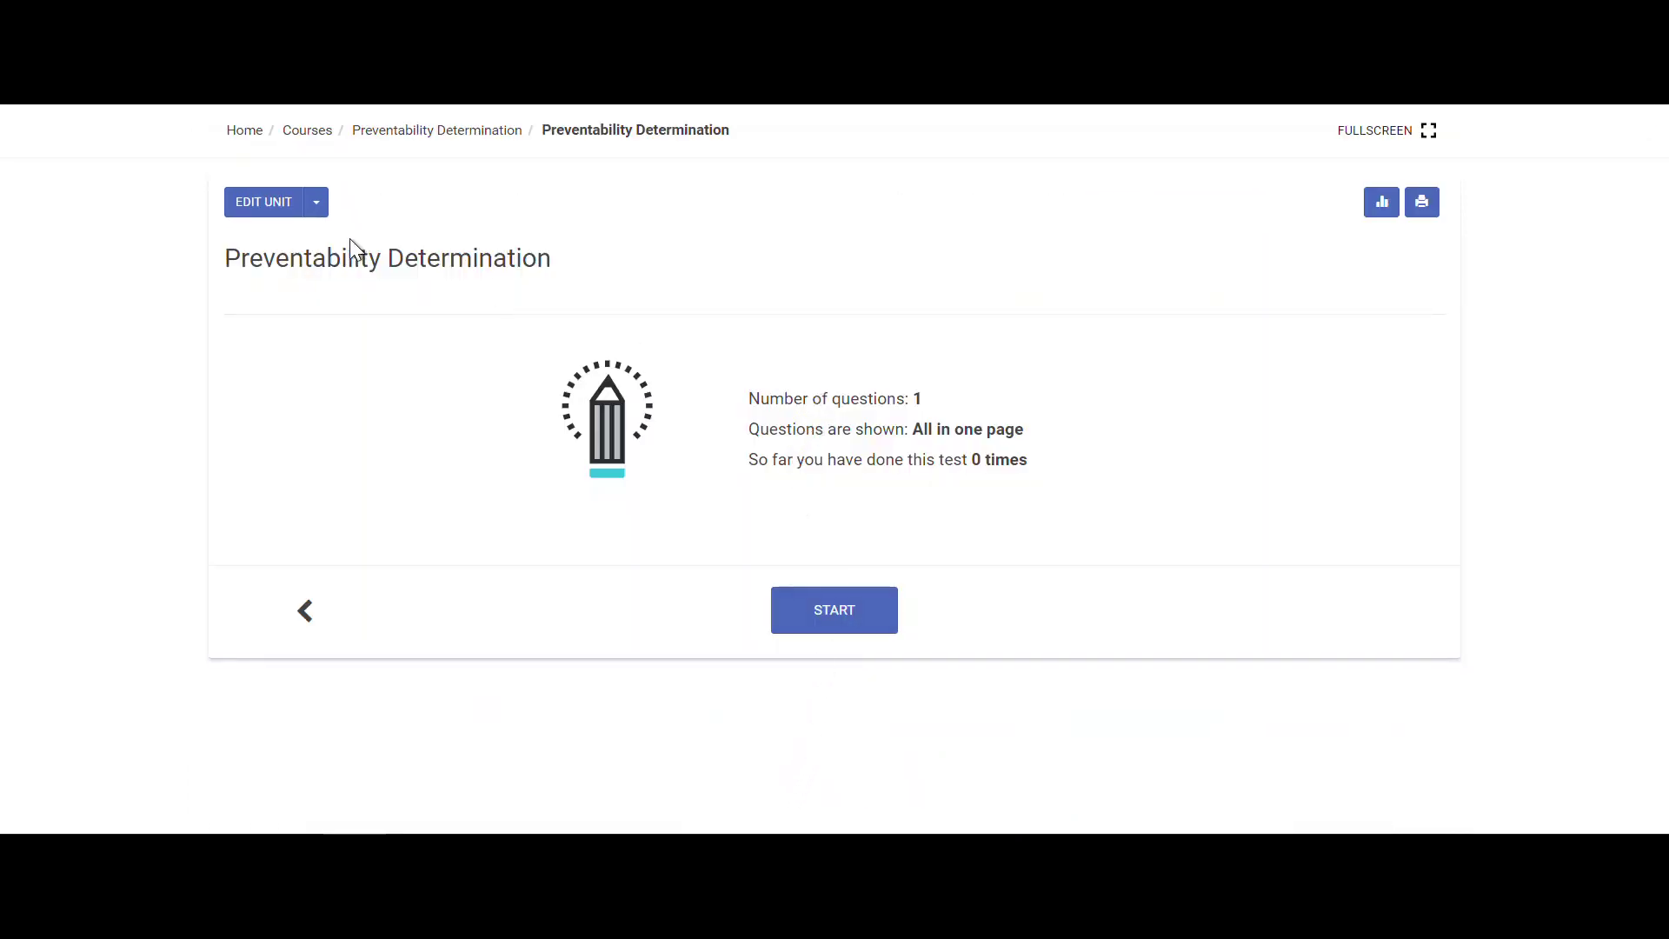
- Start the test, answer False, and submit it for grading
{"action": "left_click_drag", "start_coordinate": [349, 244], "coordinate": [496, 279]}
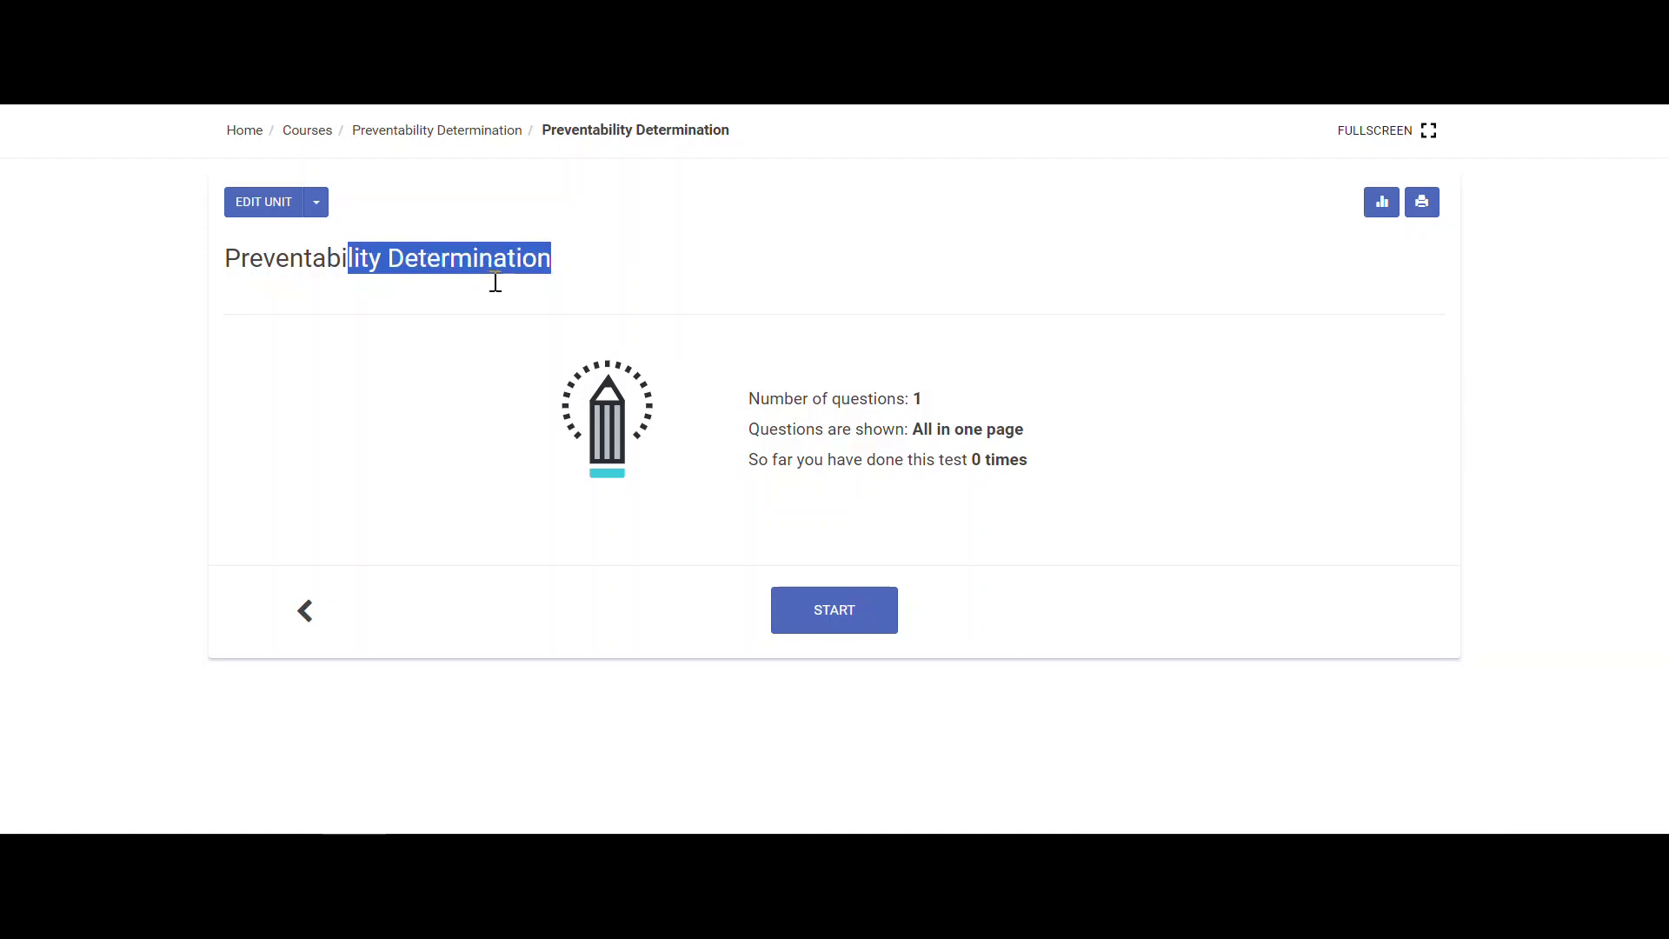
{"action": "left_click", "coordinate": [872, 619]}
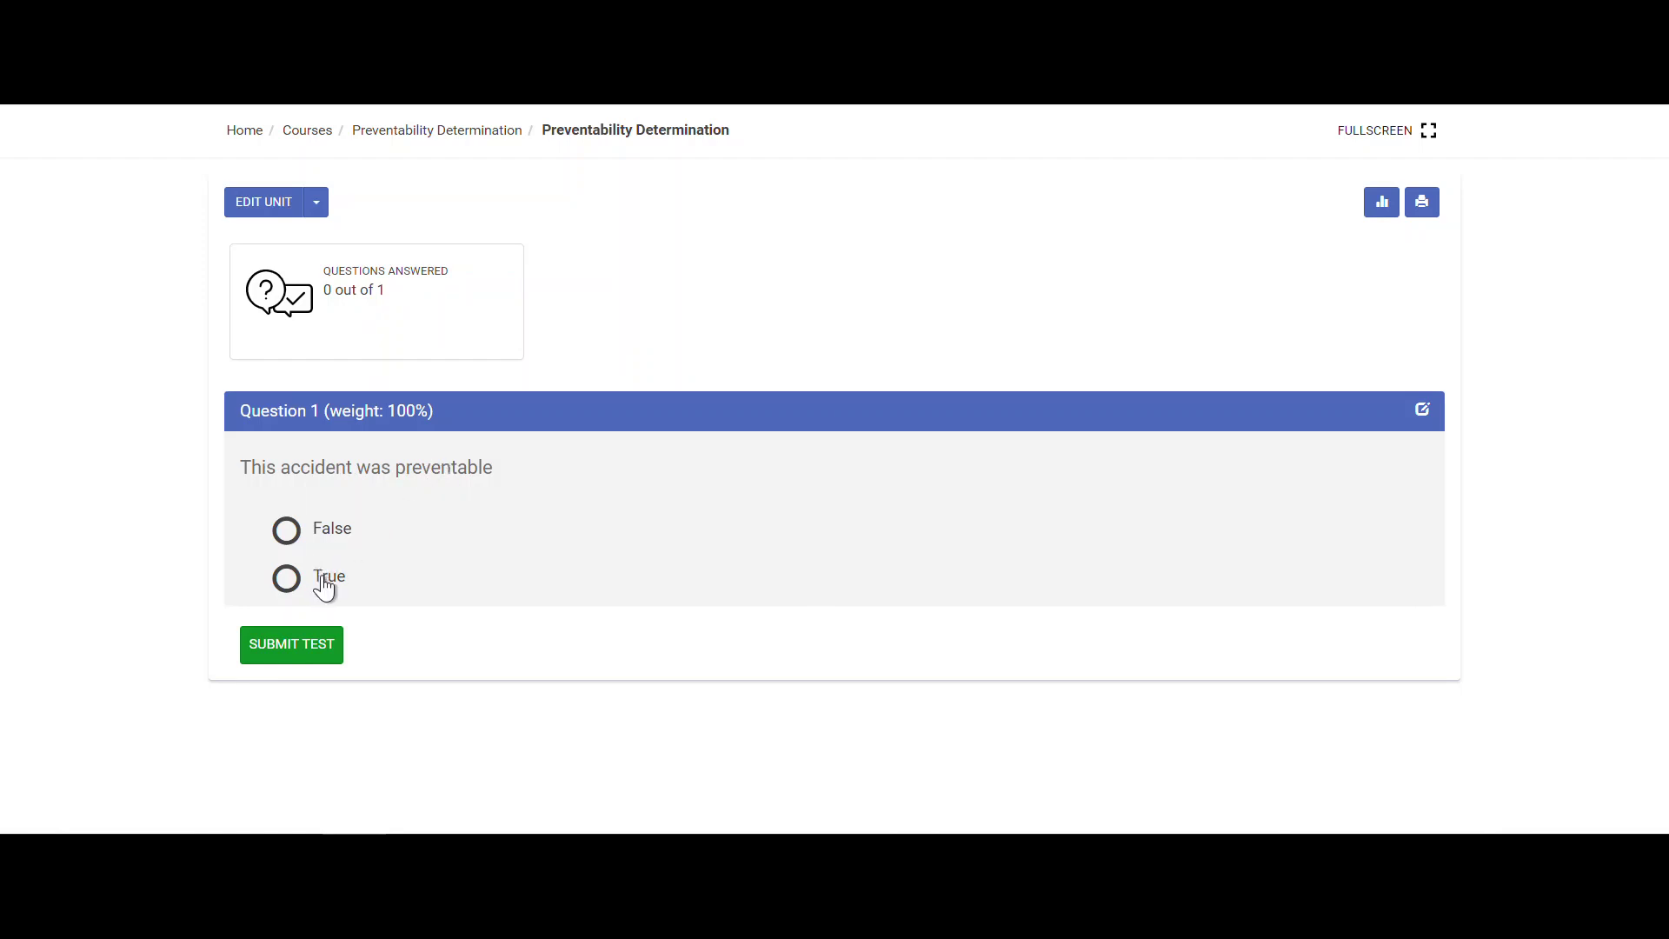
{"action": "left_click", "coordinate": [286, 532]}
{"action": "left_click", "coordinate": [290, 645]}
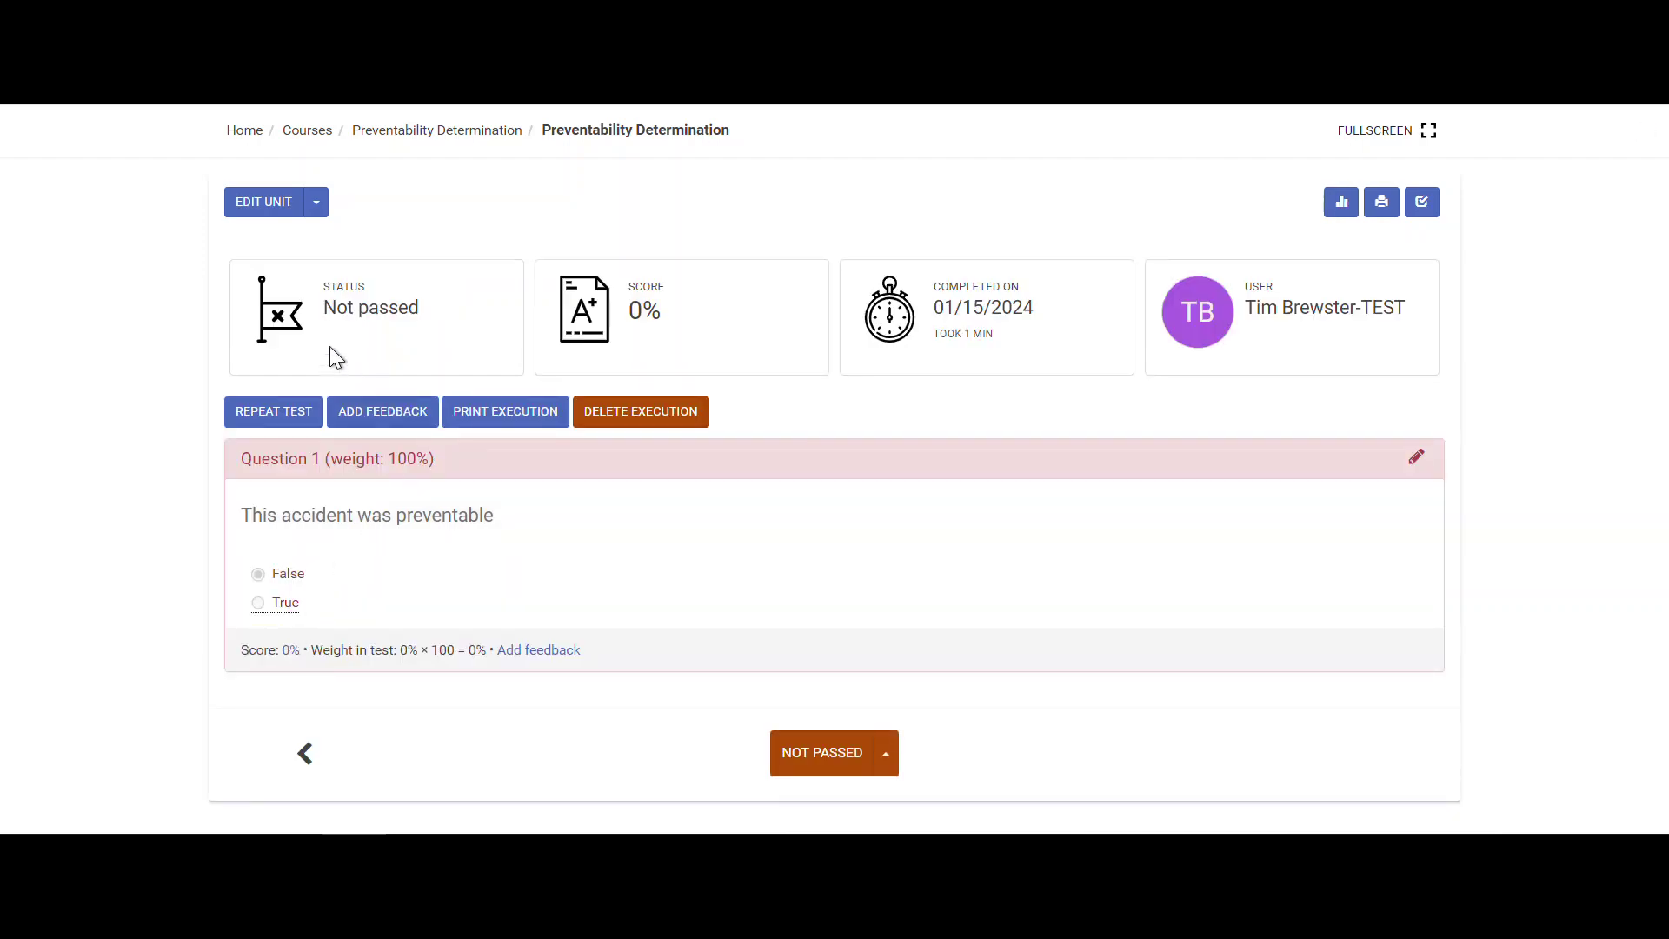
- Review the Not passed status, 0% score and completion date, then start a new attempt
{"action": "left_click_drag", "start_coordinate": [331, 311], "coordinate": [379, 312]}
{"action": "left_click_drag", "start_coordinate": [624, 318], "coordinate": [659, 305]}
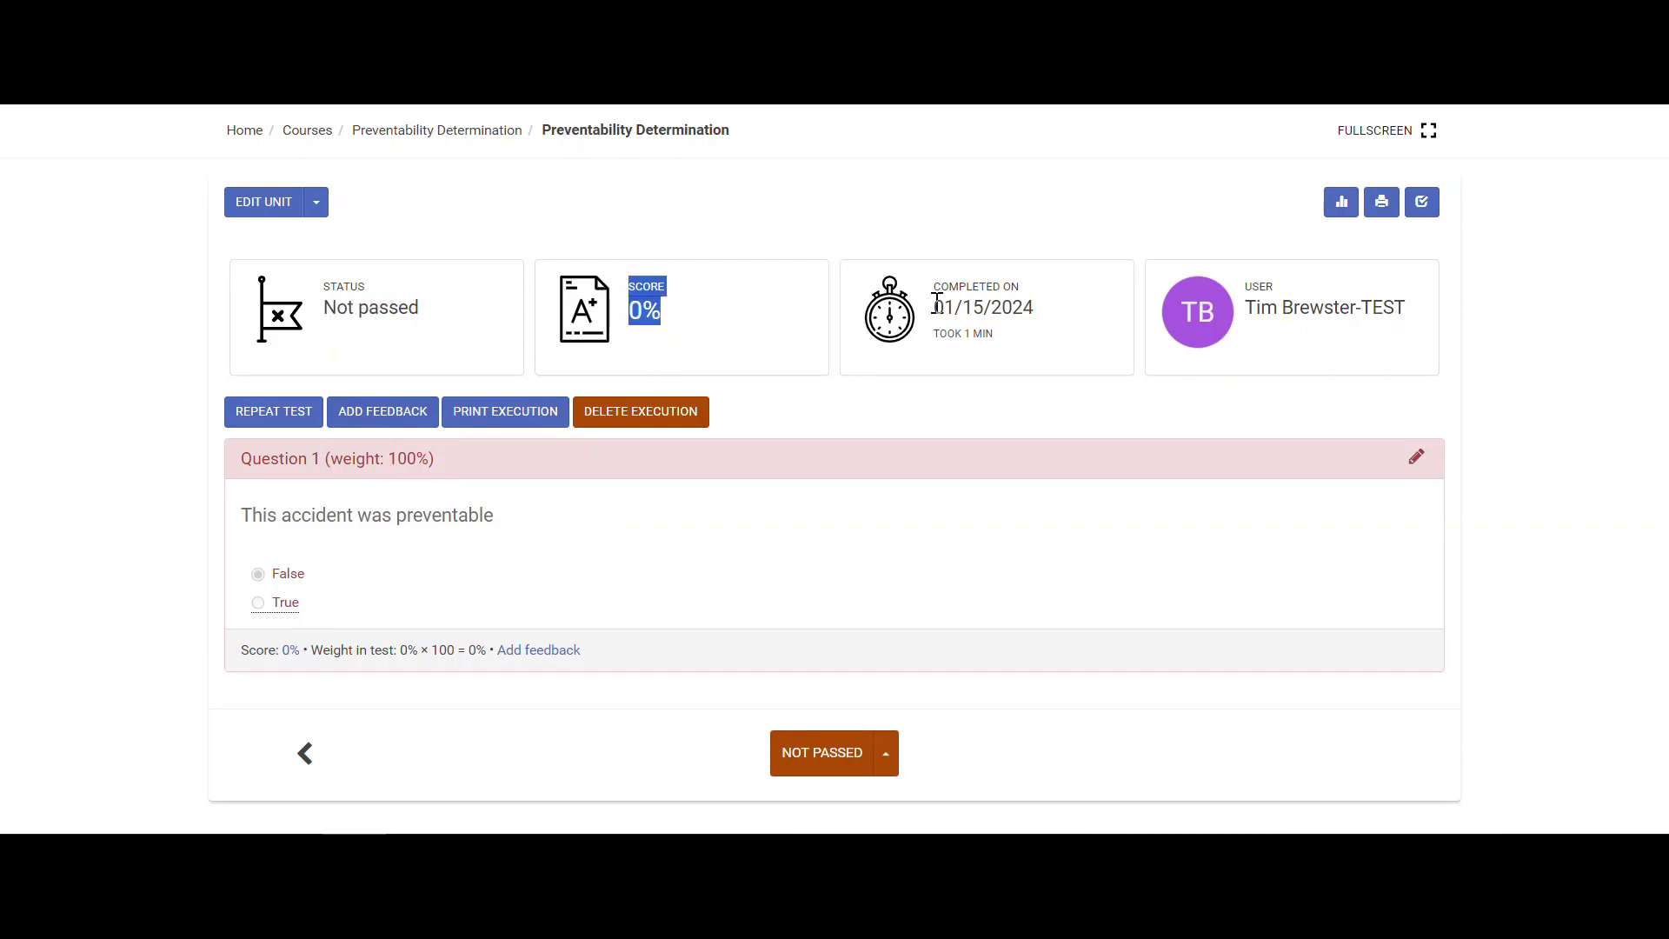
{"action": "left_click_drag", "start_coordinate": [934, 308], "coordinate": [1019, 307]}
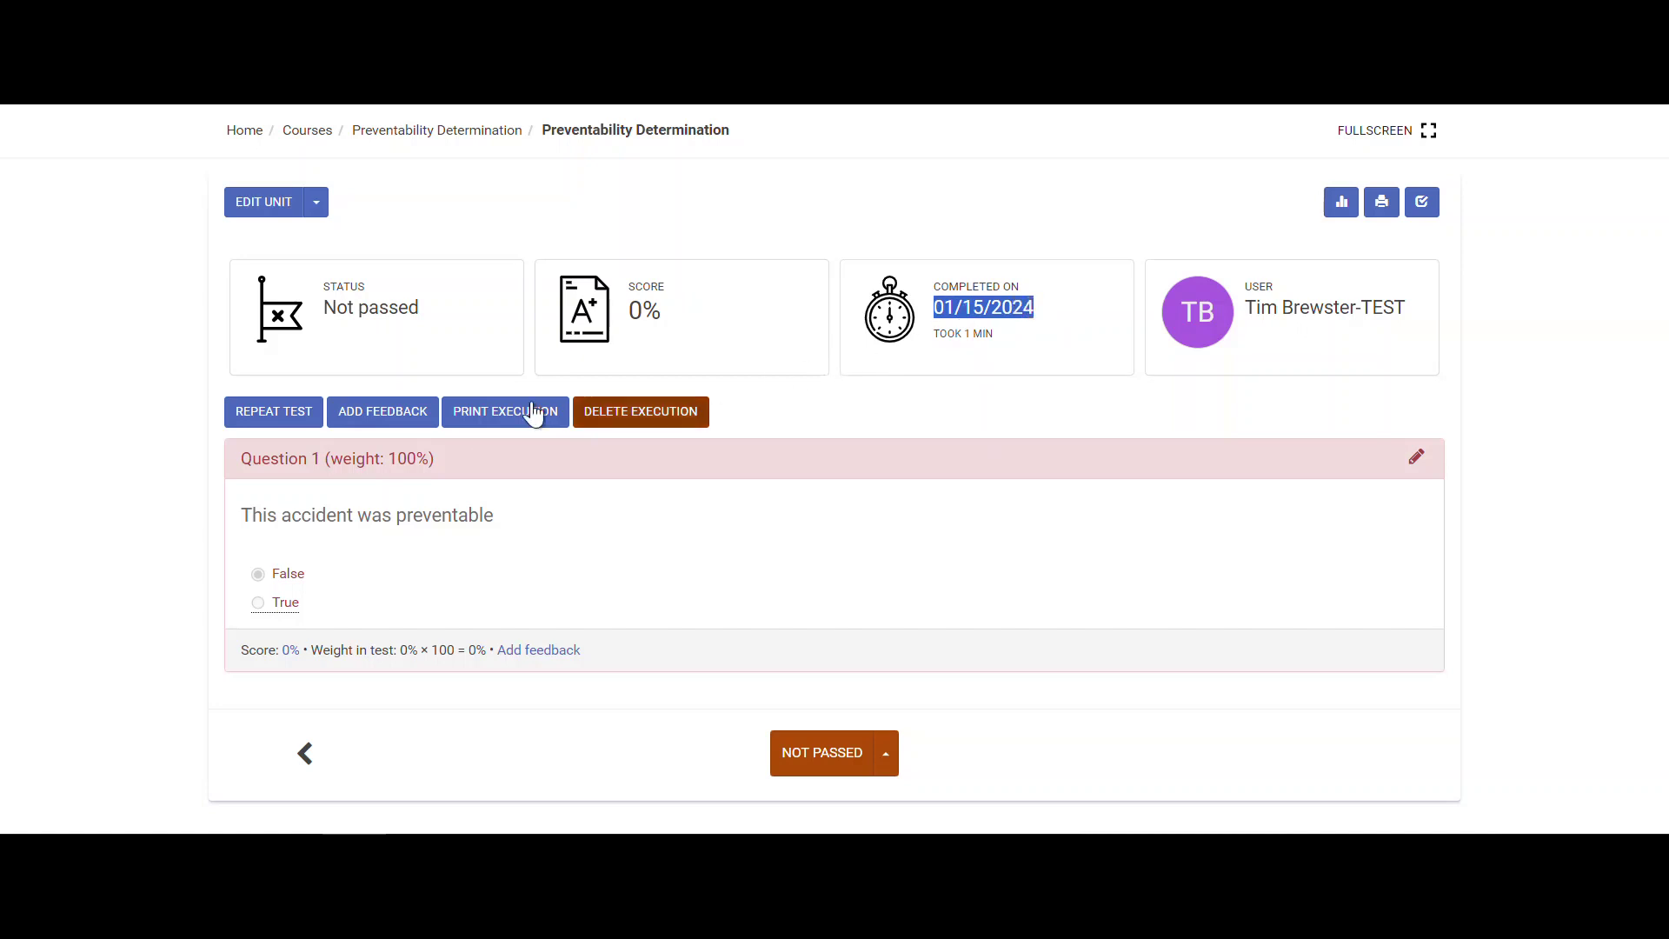
{"action": "left_click", "coordinate": [296, 423]}
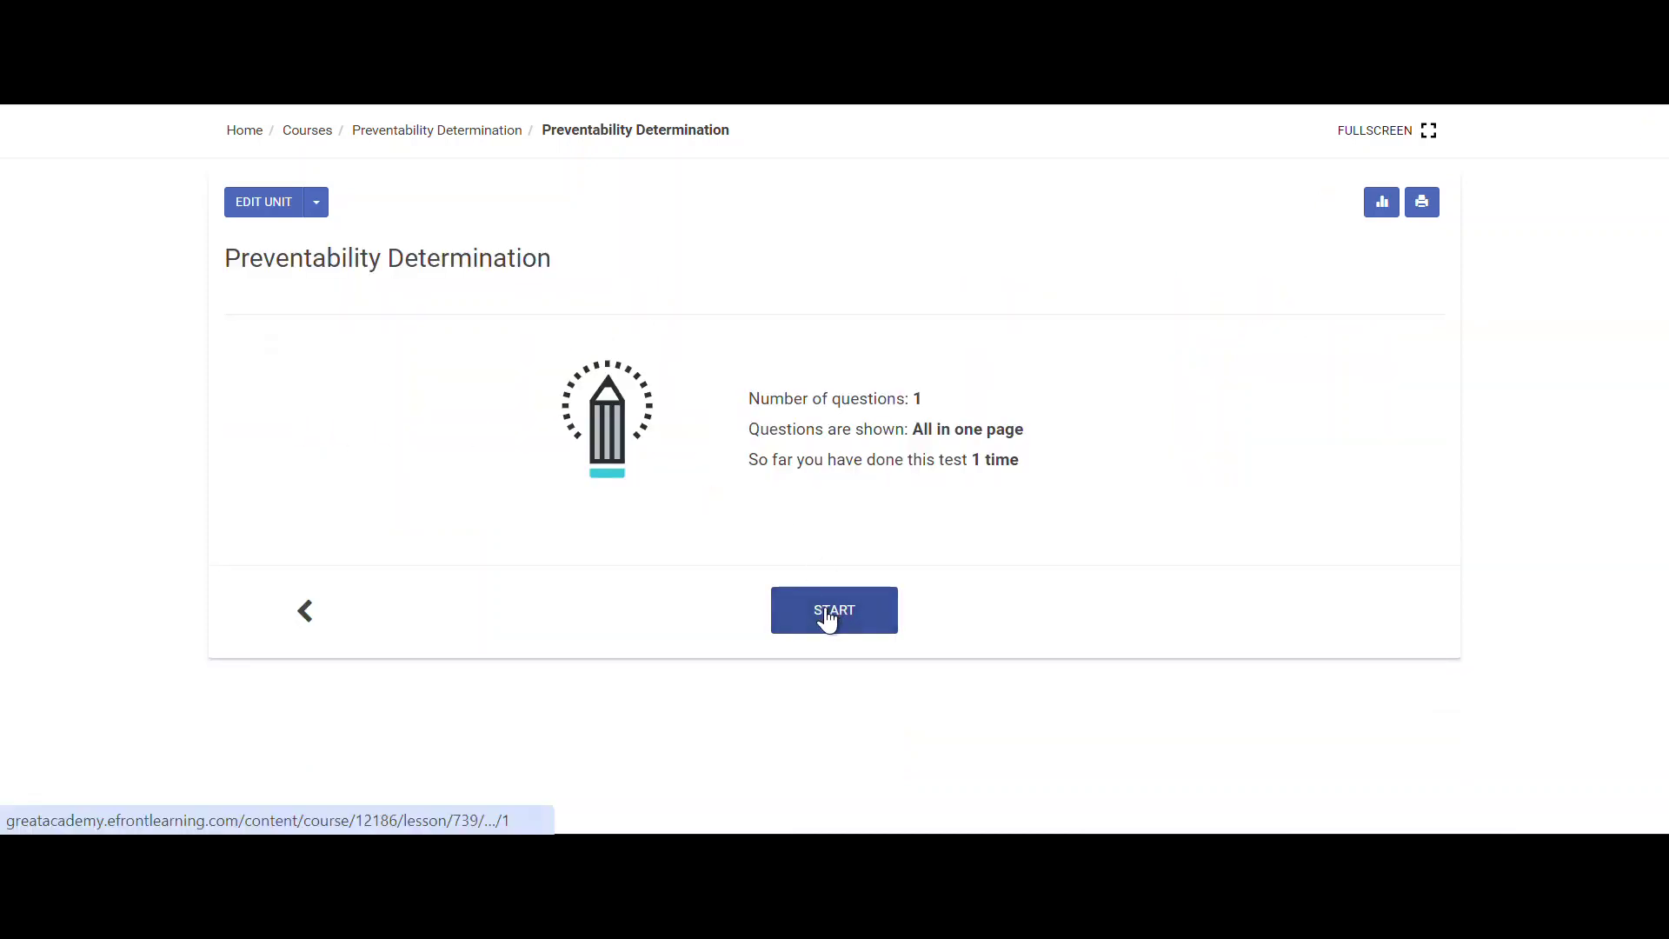
{"action": "left_click", "coordinate": [828, 618]}
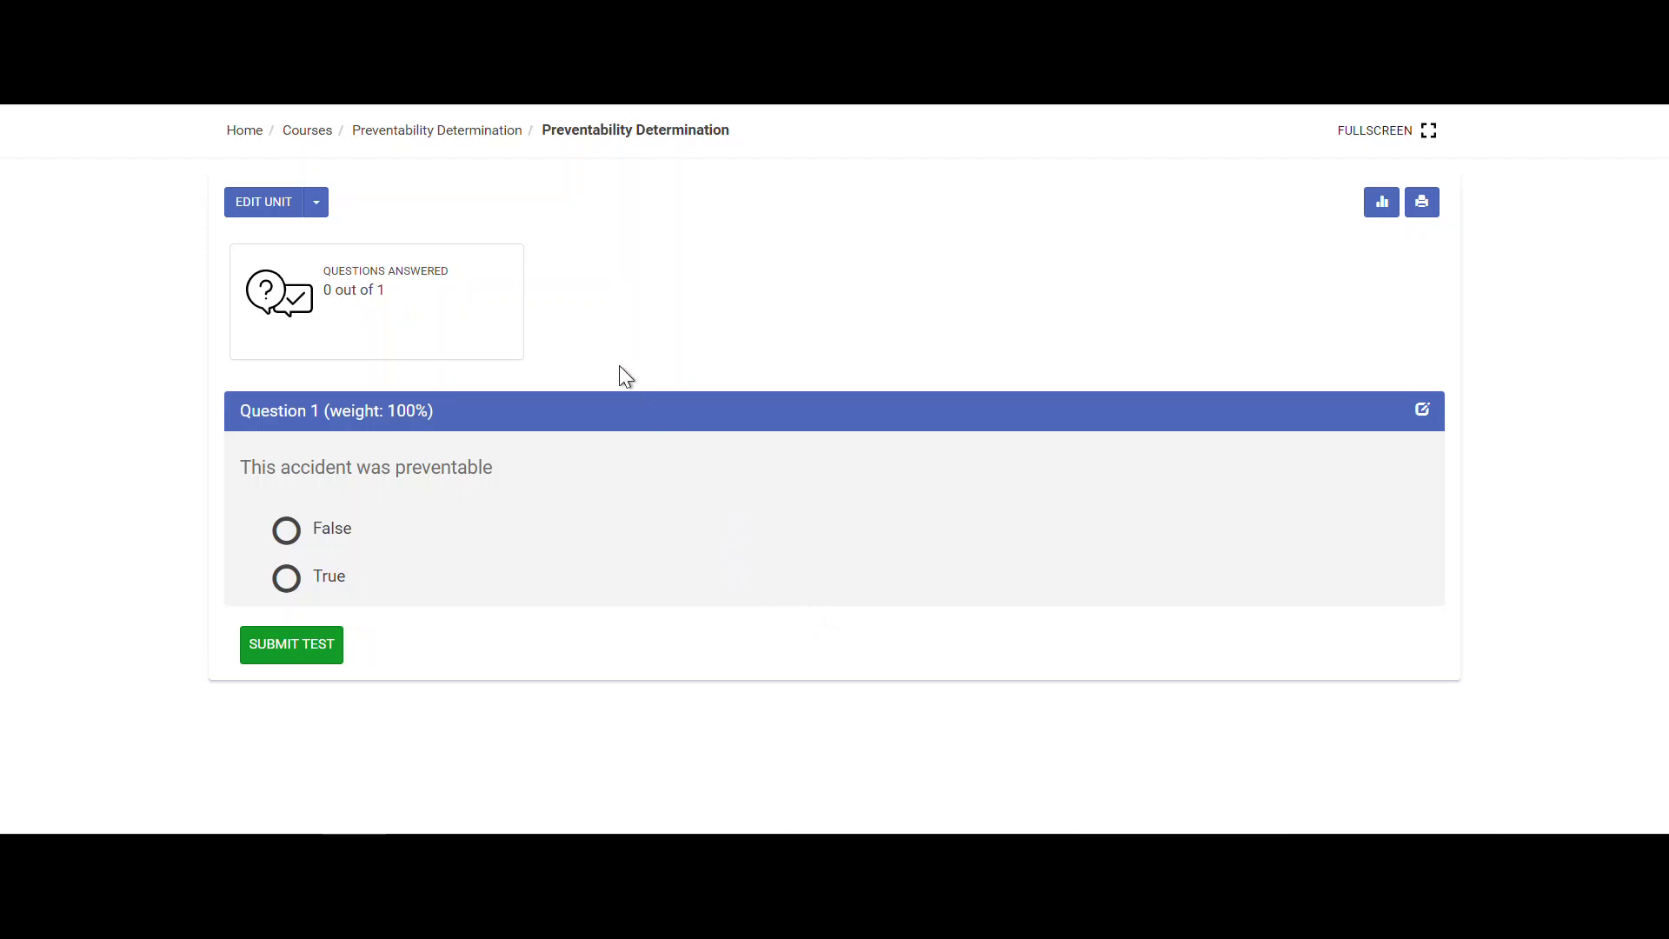
- From the course's Users tab, enroll the first two listed users
{"action": "left_click", "coordinate": [396, 140]}
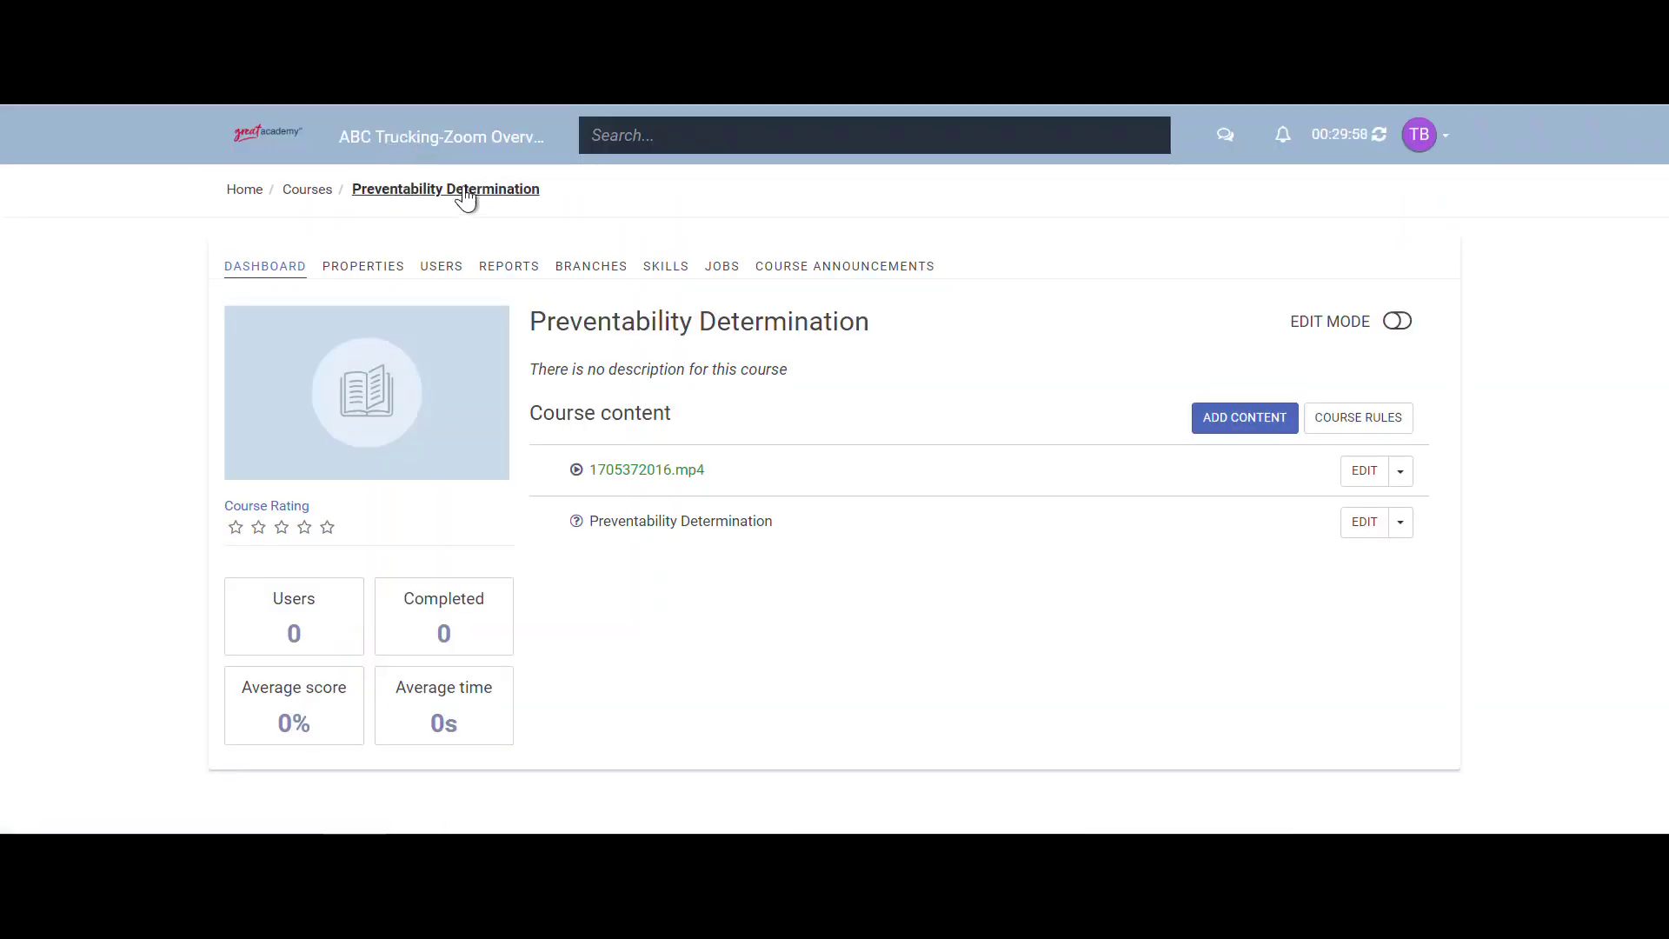
{"action": "left_click", "coordinate": [442, 270]}
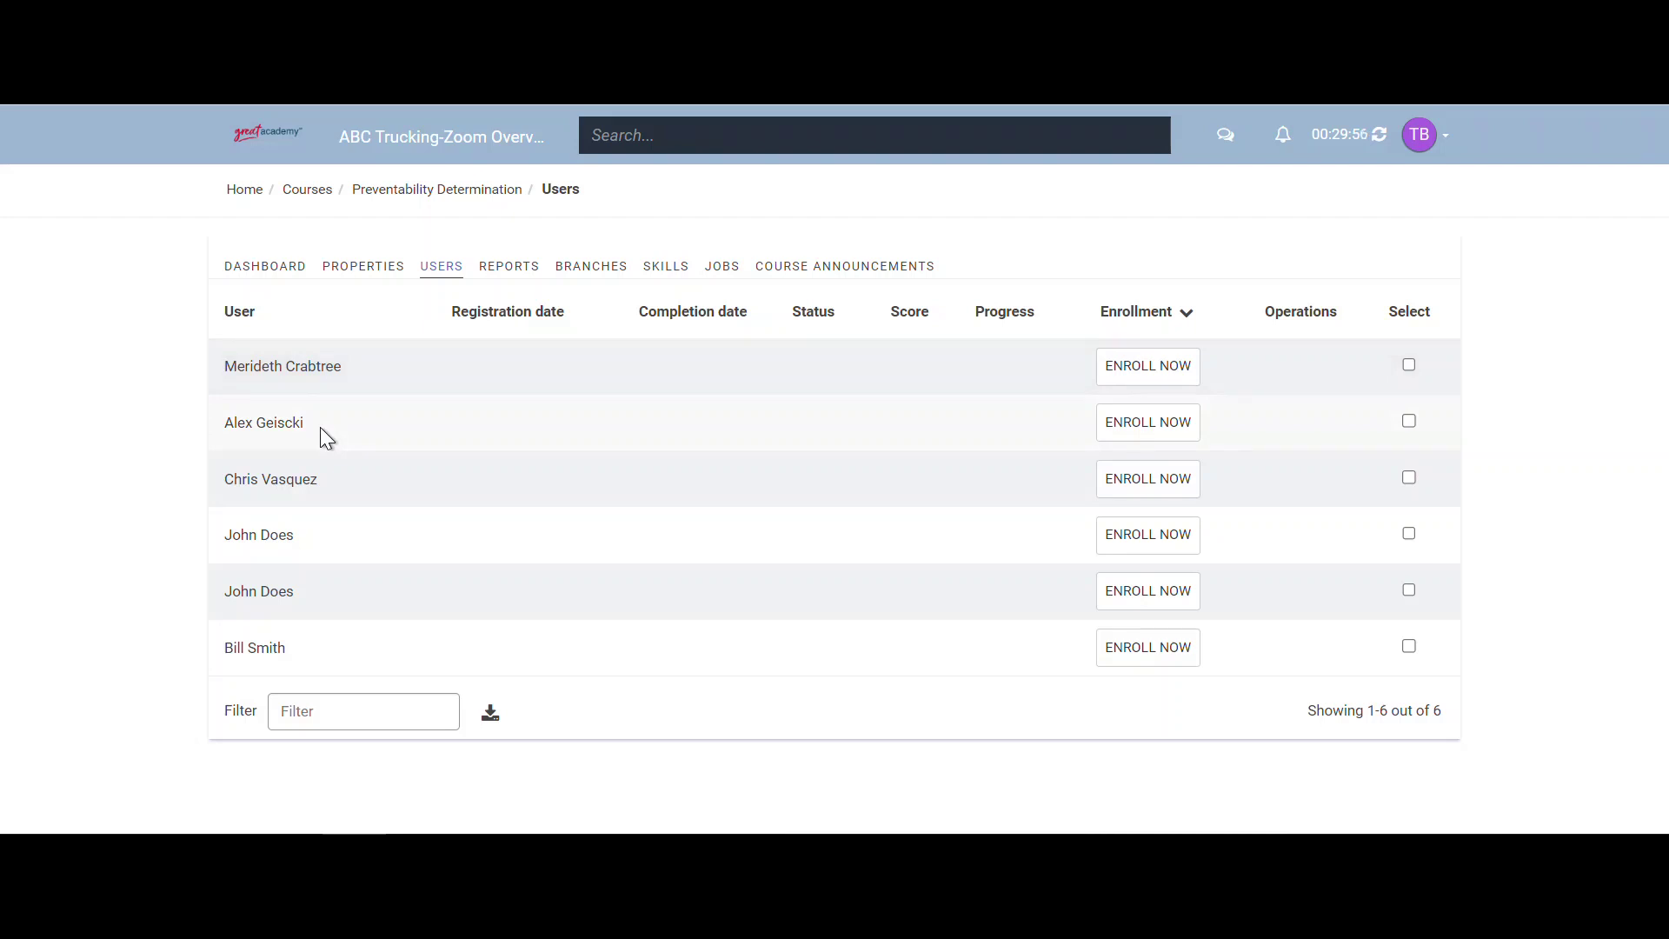
{"action": "left_click", "coordinate": [1101, 371]}
{"action": "left_click", "coordinate": [1118, 422]}
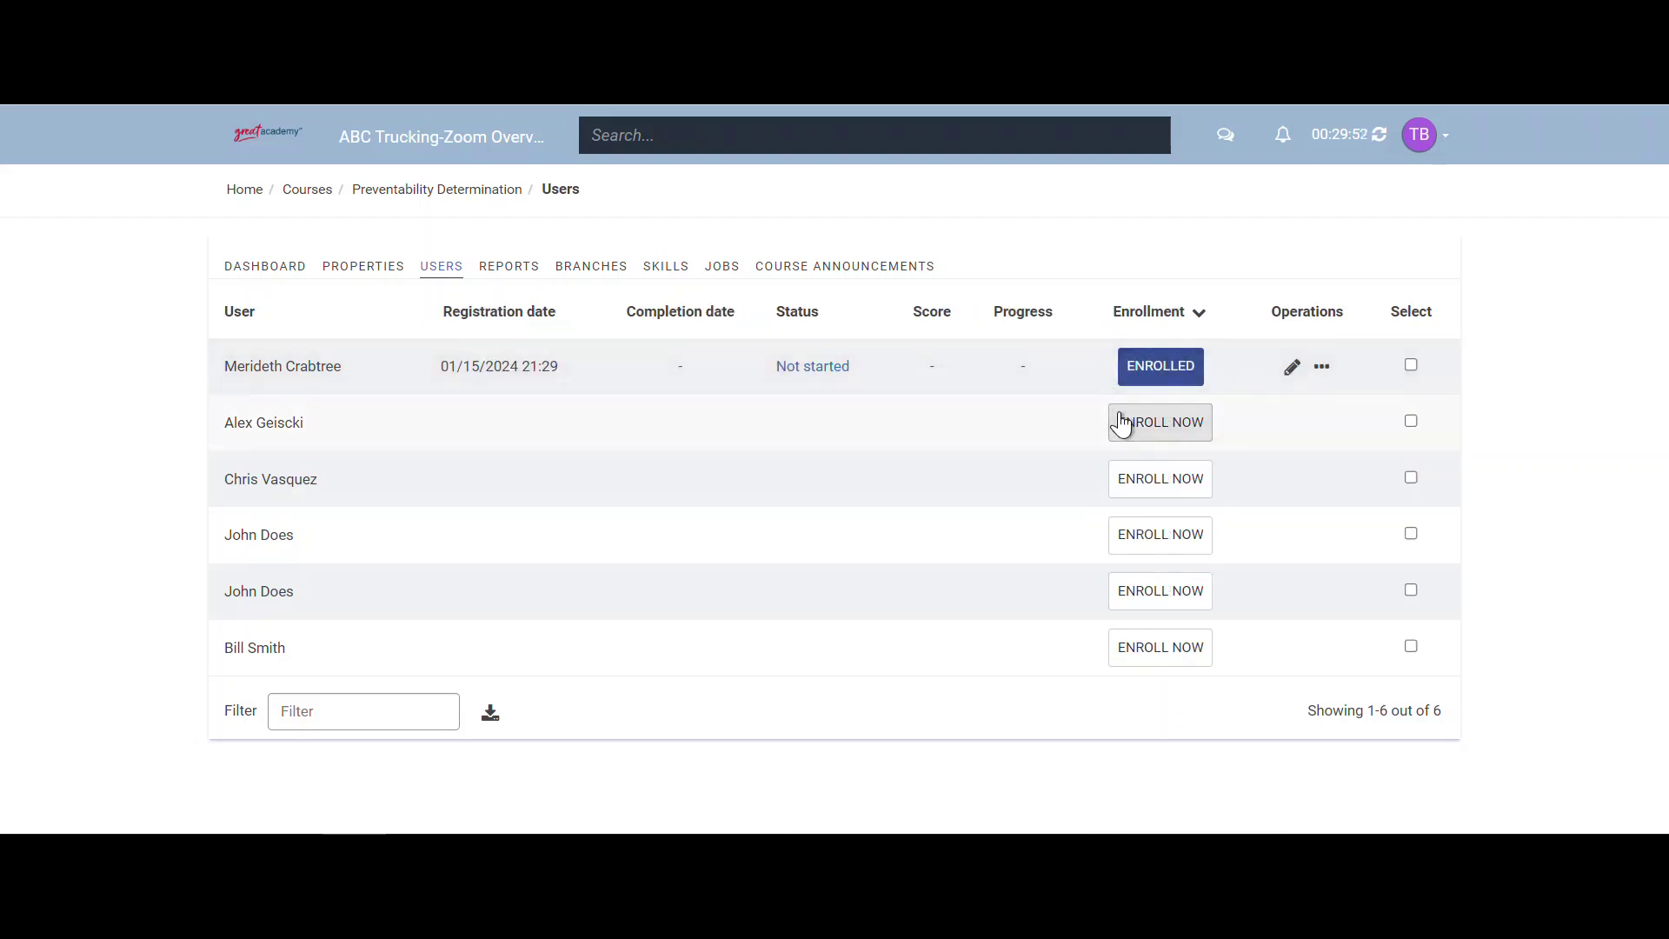
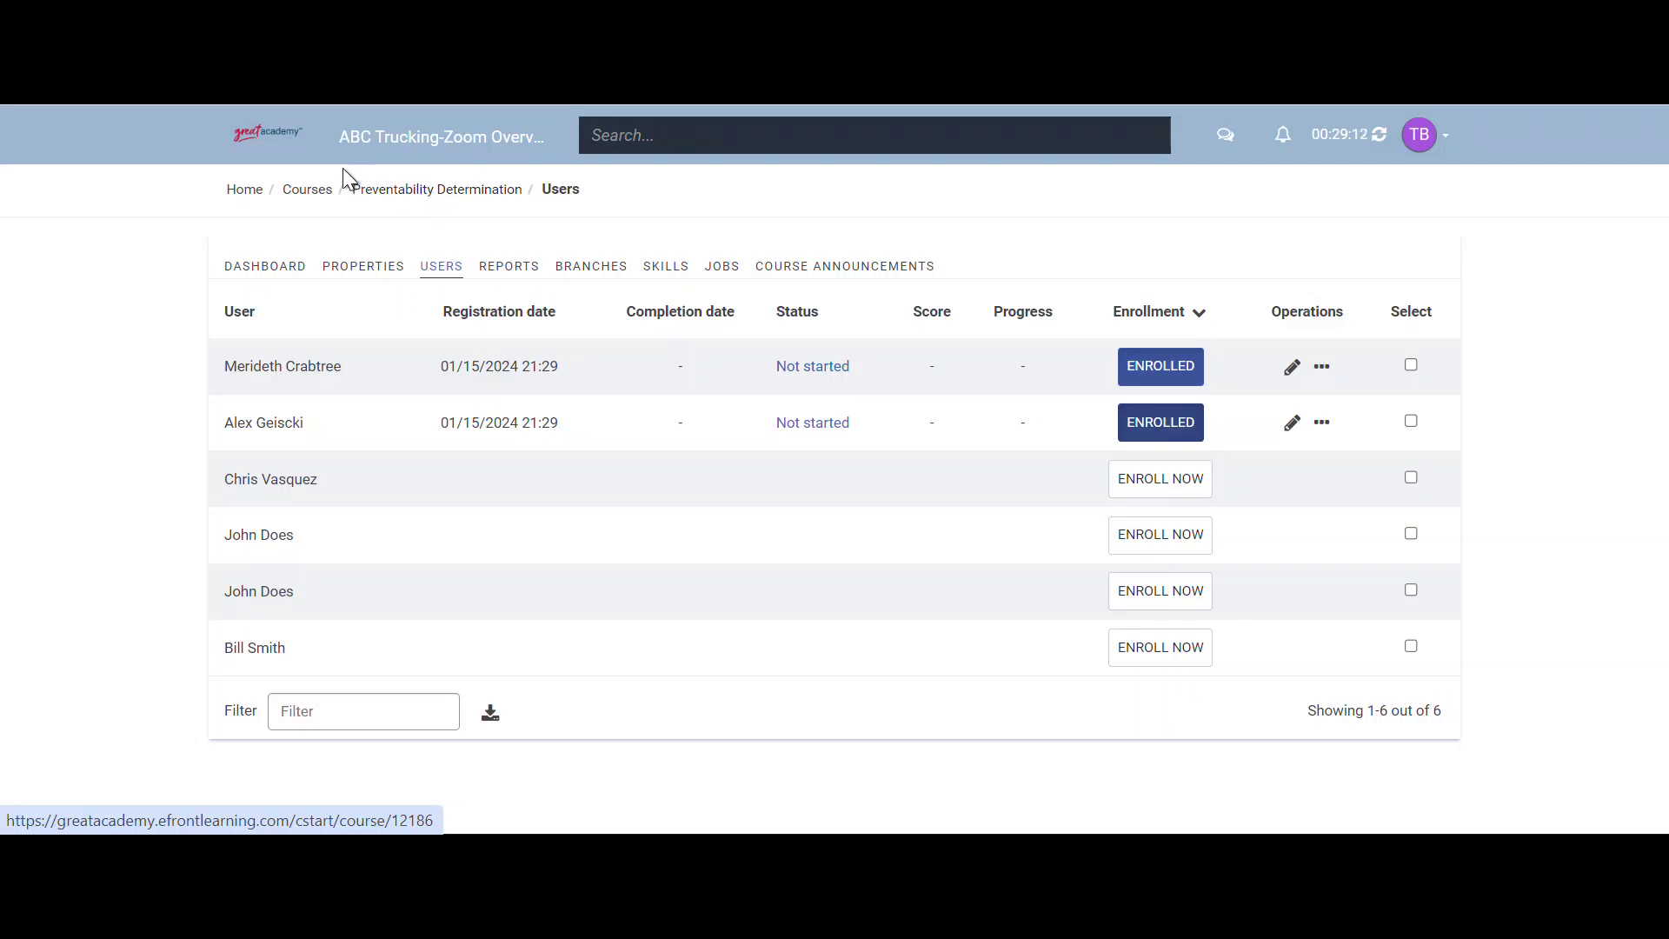
- Go back to the Home dashboard via the Home breadcrumb
{"action": "left_click", "coordinate": [244, 189]}
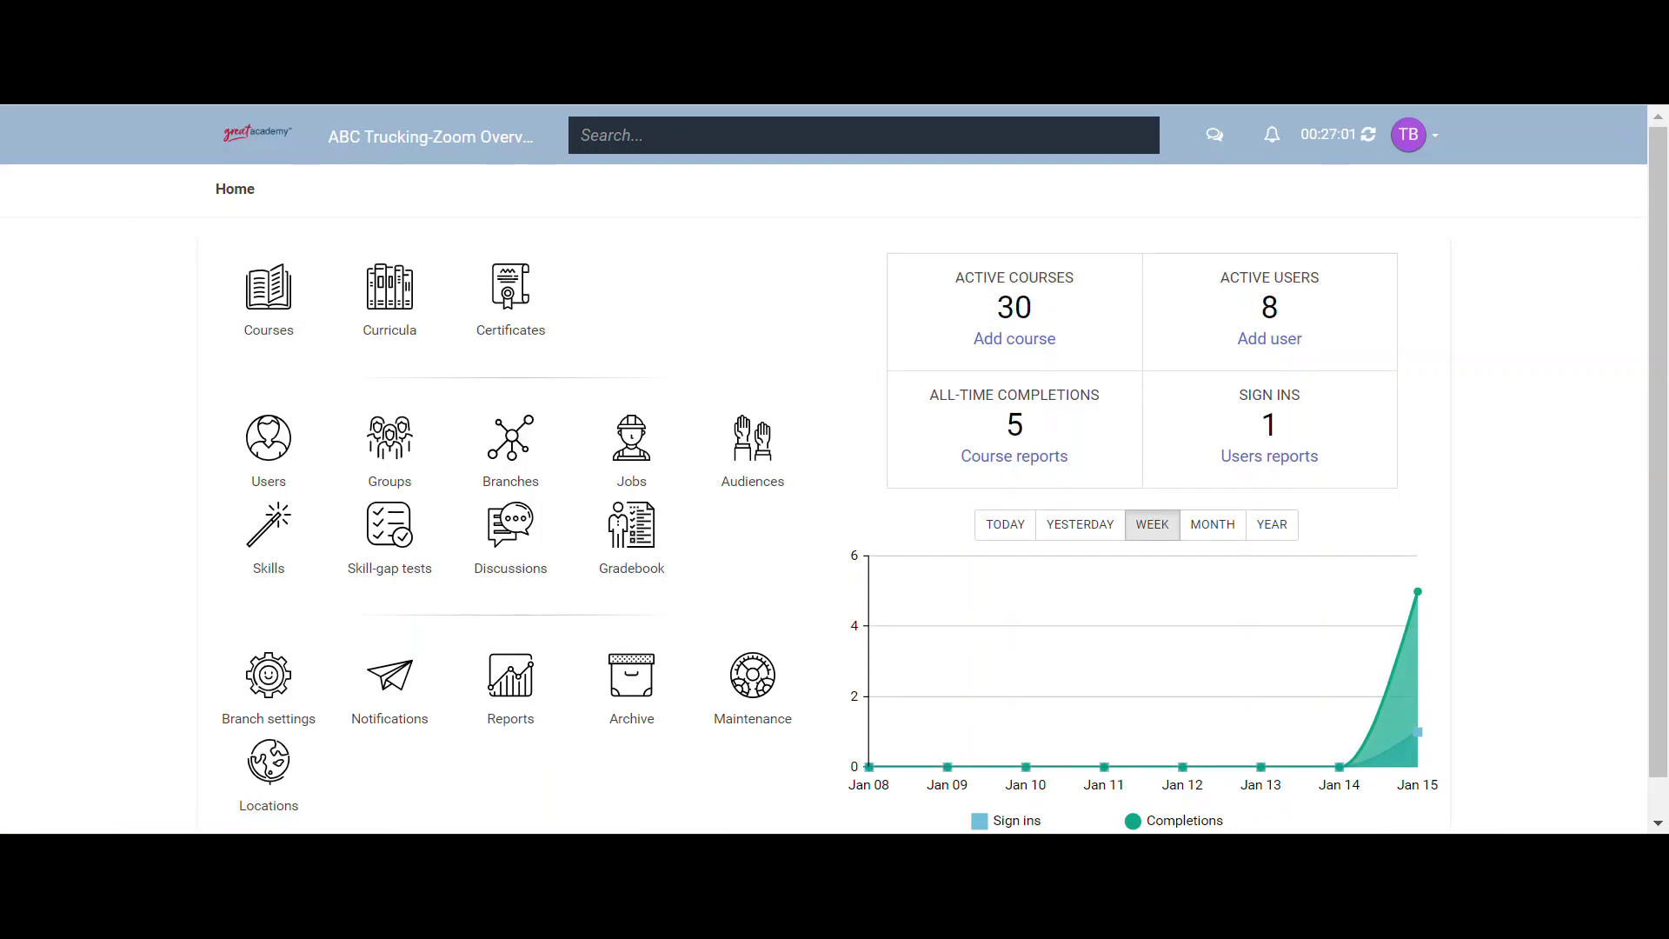
- Open the Notifications list and scroll down to the course-related templates
{"action": "left_click", "coordinate": [393, 688]}
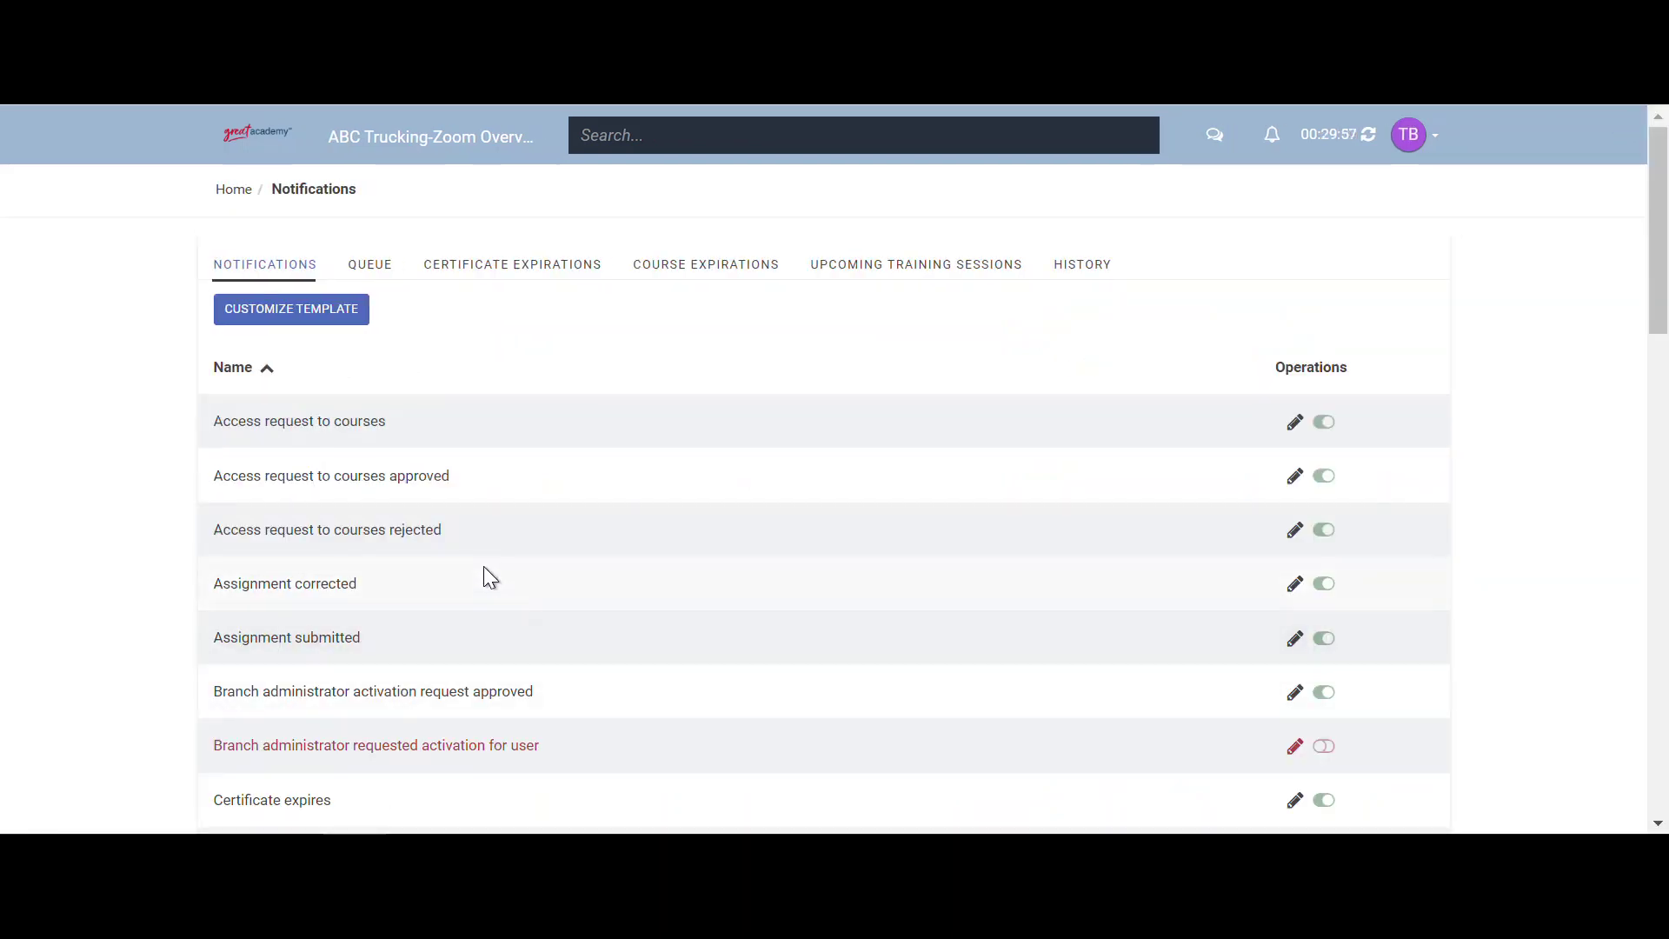
{"action": "scroll", "coordinate": [484, 571], "scroll_direction": "down", "scroll_amount": 2}
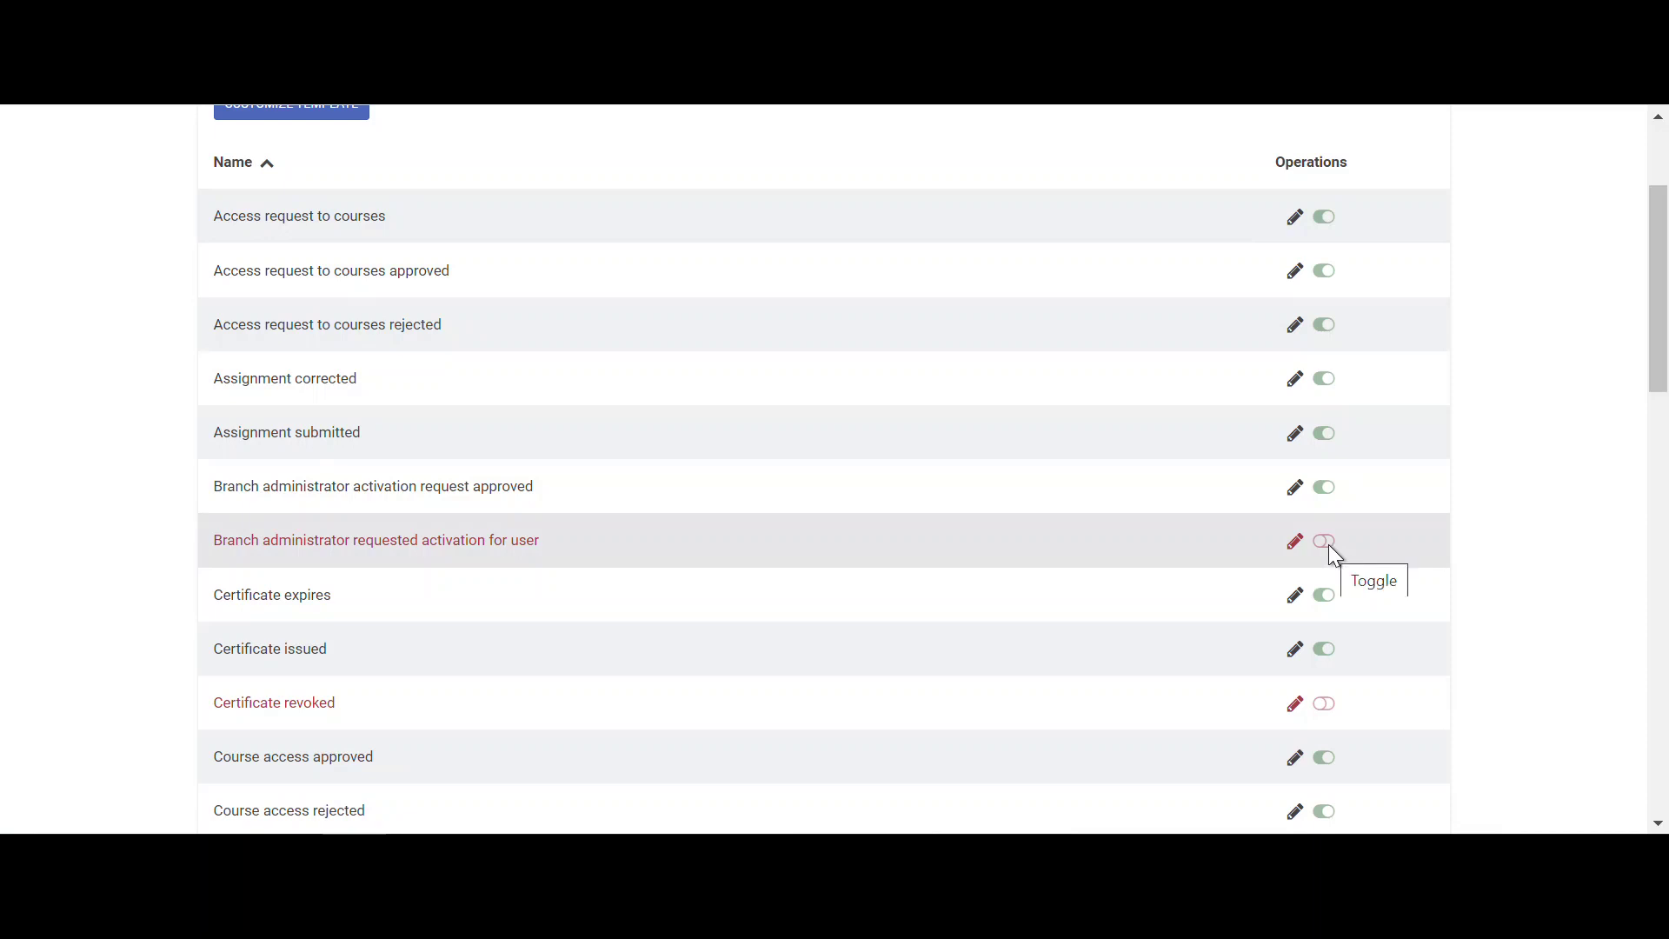
{"action": "scroll", "coordinate": [405, 480], "scroll_direction": "down", "scroll_amount": 2}
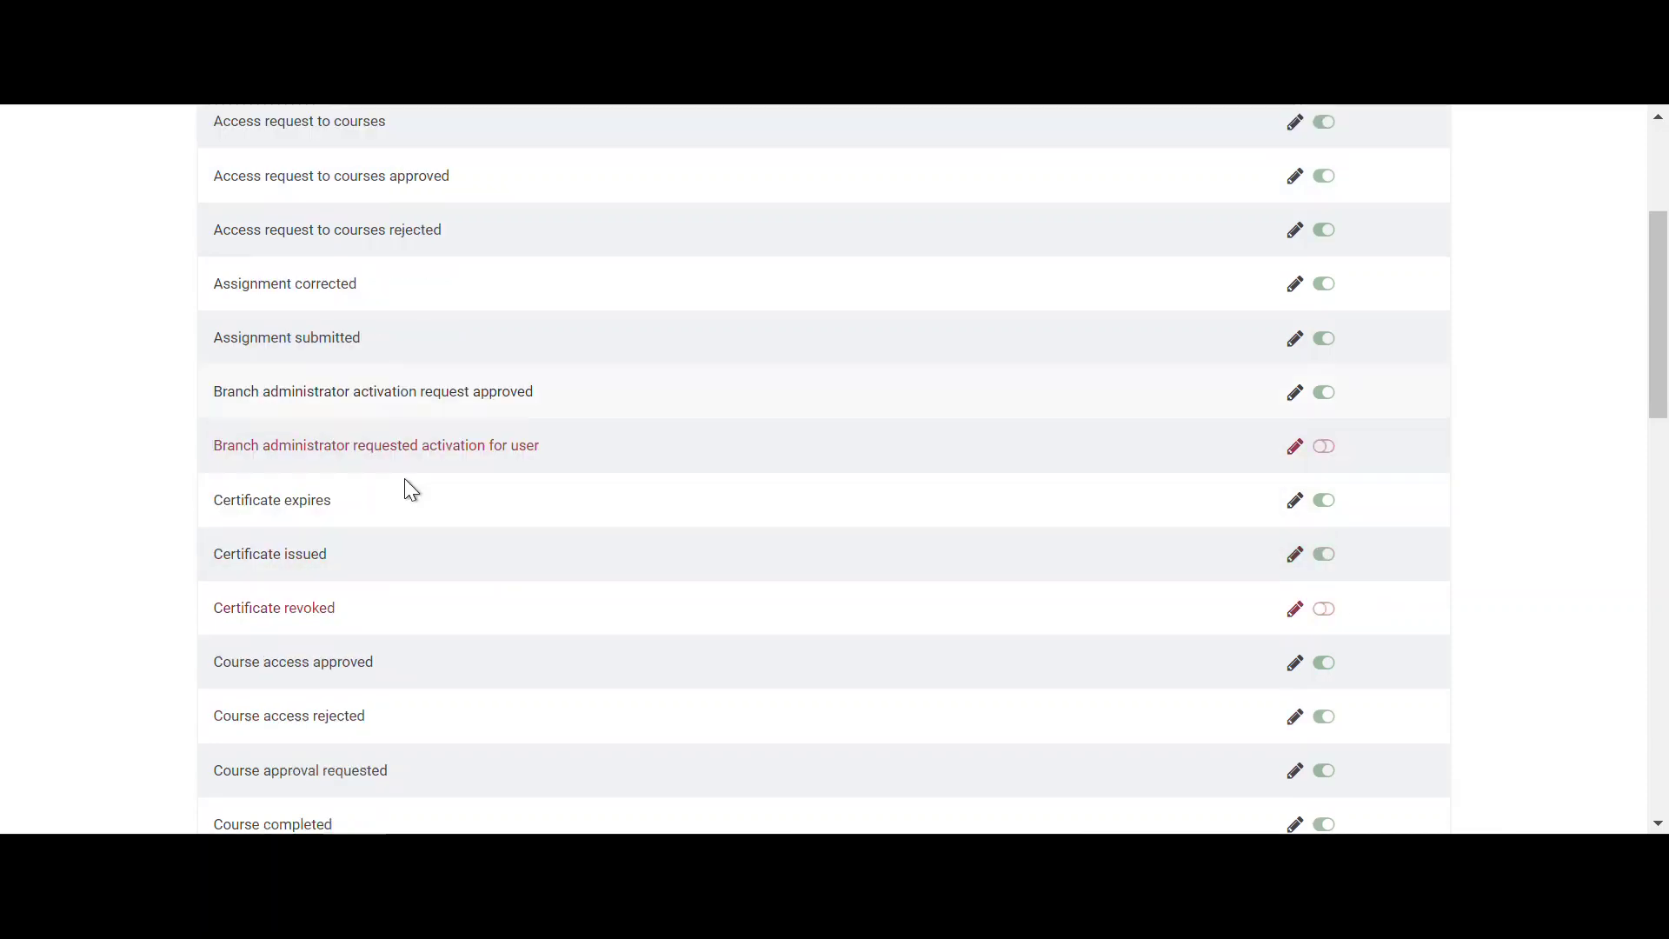
{"action": "scroll", "coordinate": [408, 484], "scroll_direction": "down", "scroll_amount": 2}
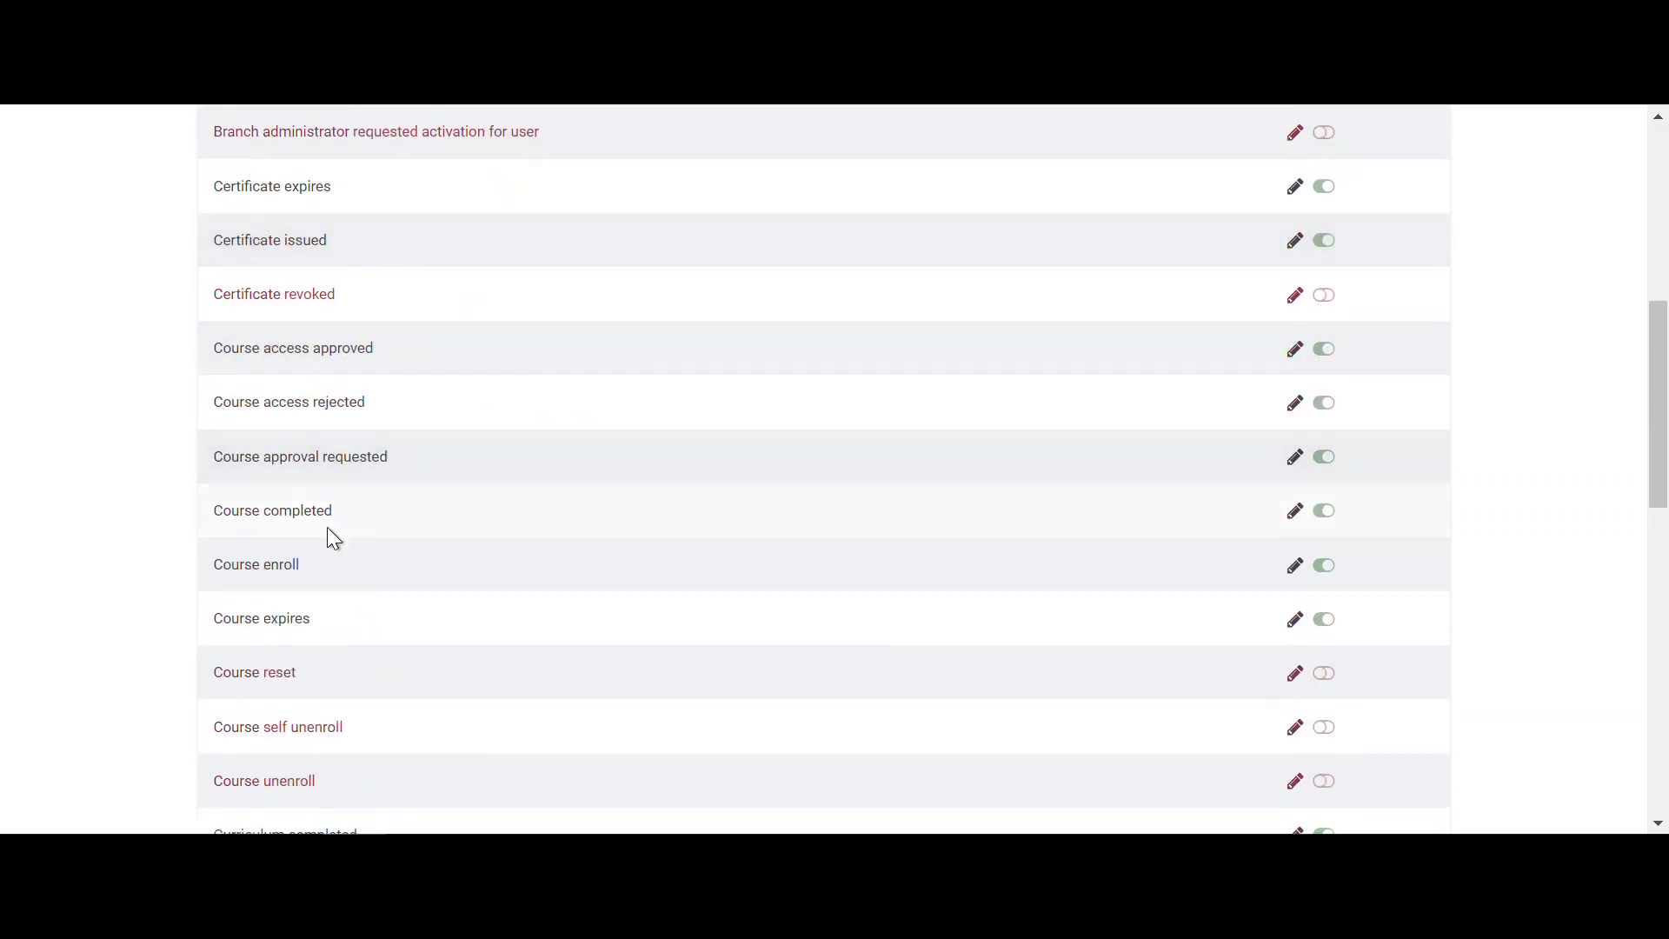
- Open the Course enroll template and highlight the {course_name} placeholder in its subject and body
{"action": "left_click", "coordinate": [264, 566]}
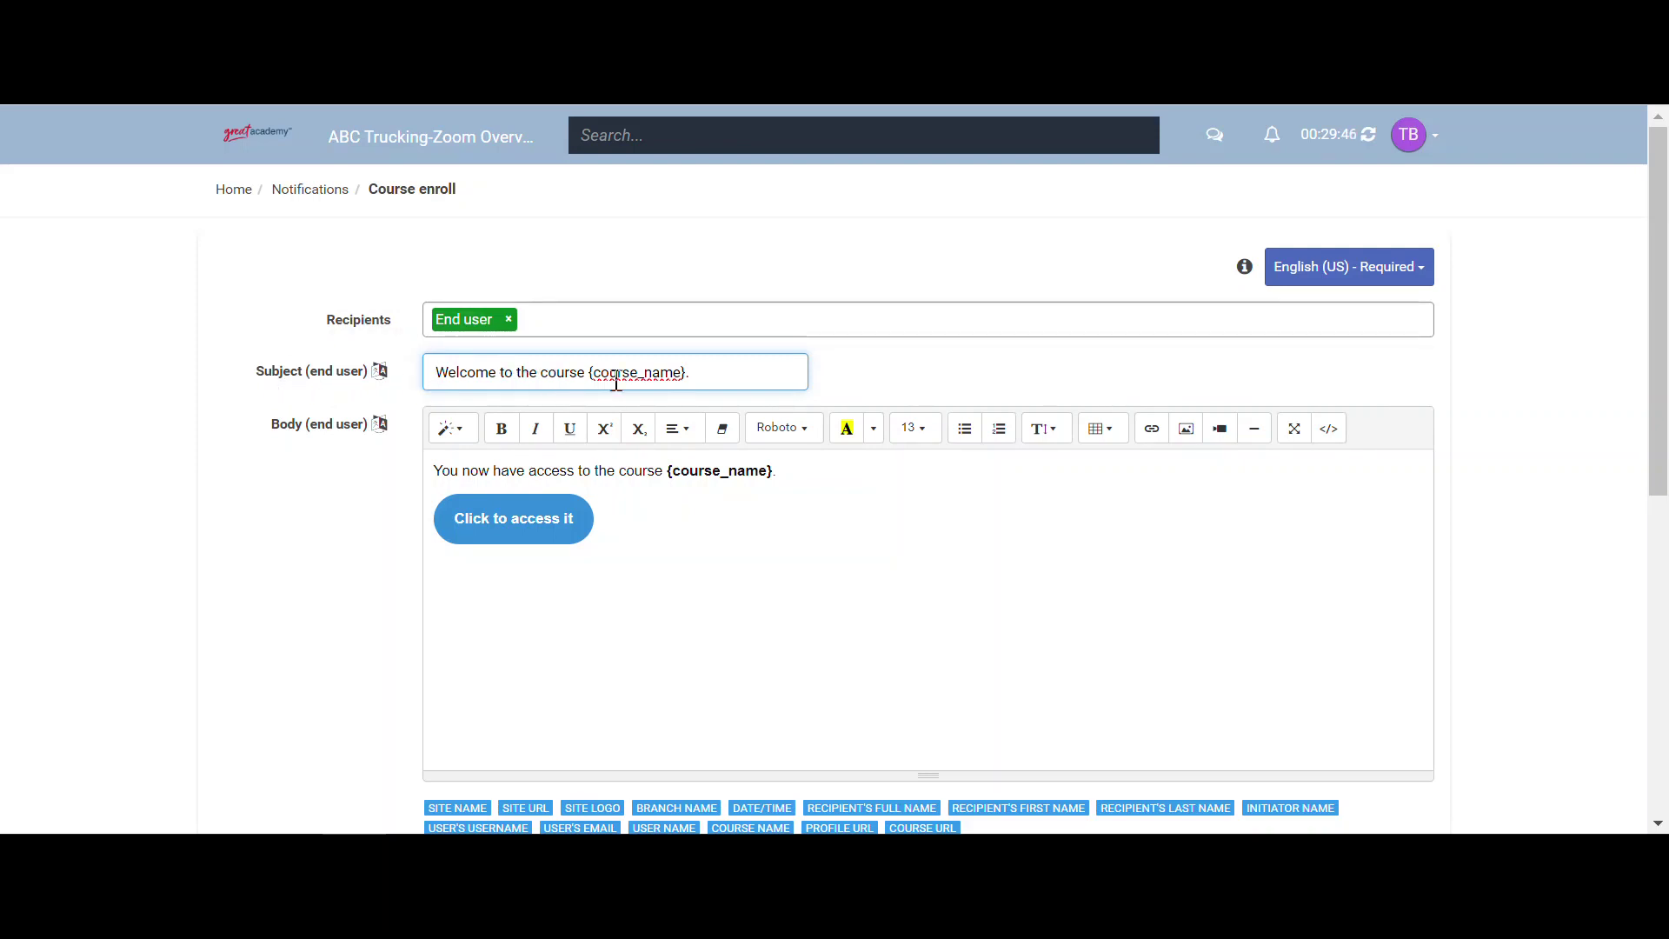
{"action": "left_click_drag", "start_coordinate": [588, 372], "coordinate": [710, 372]}
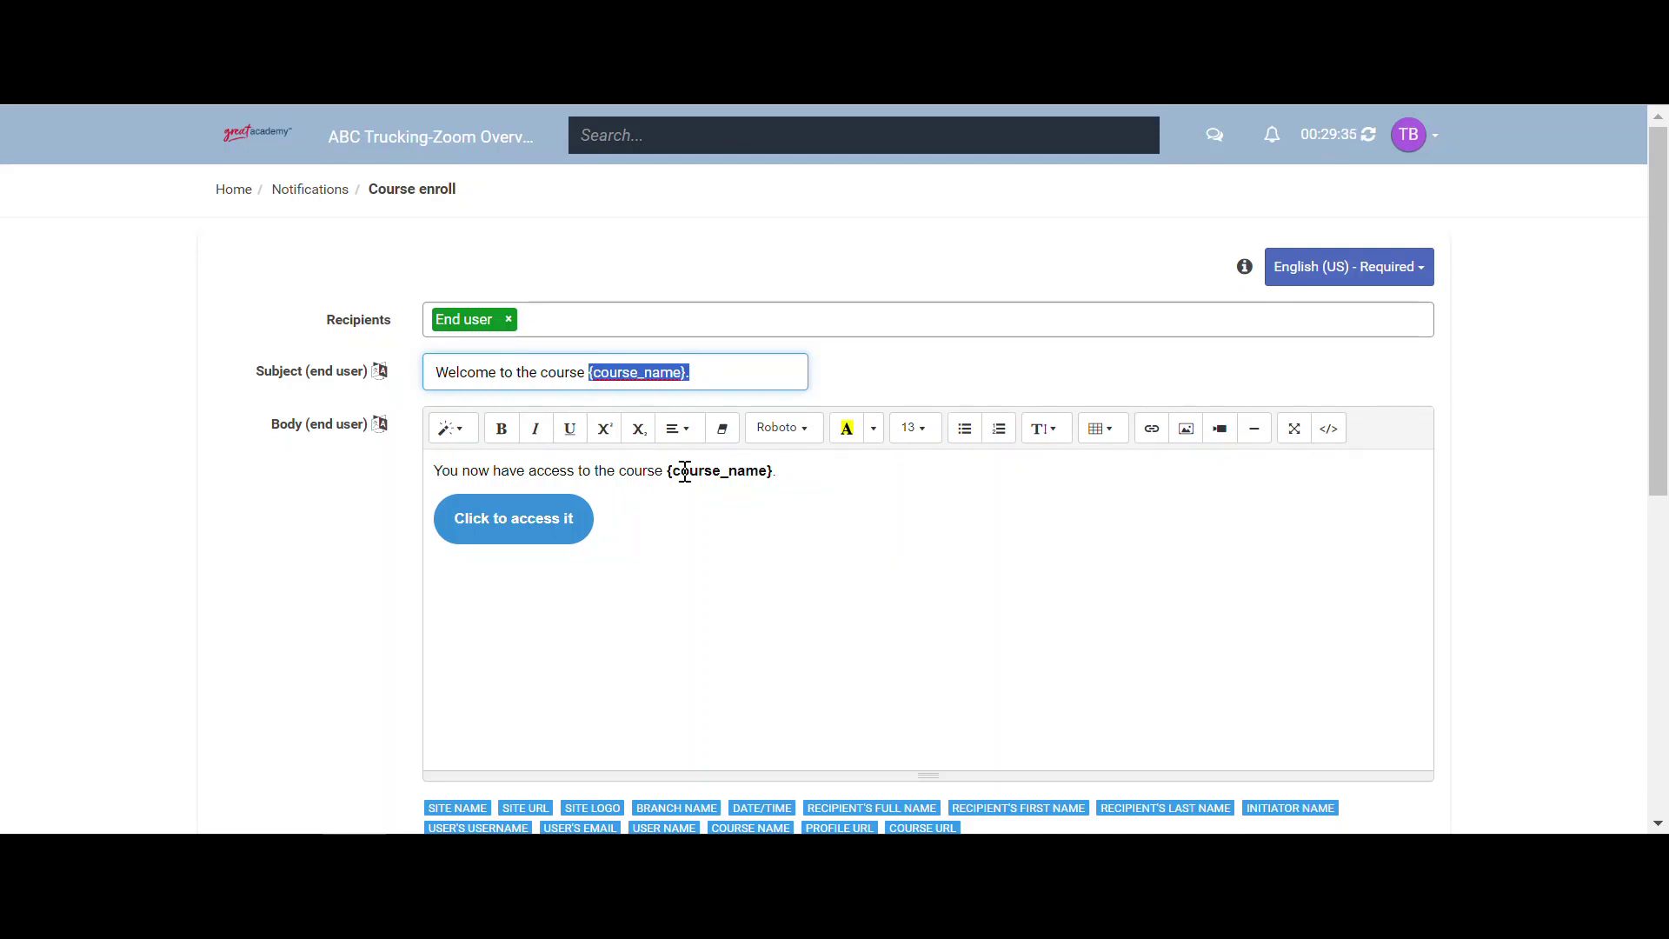
{"action": "left_click_drag", "start_coordinate": [689, 470], "coordinate": [745, 470]}
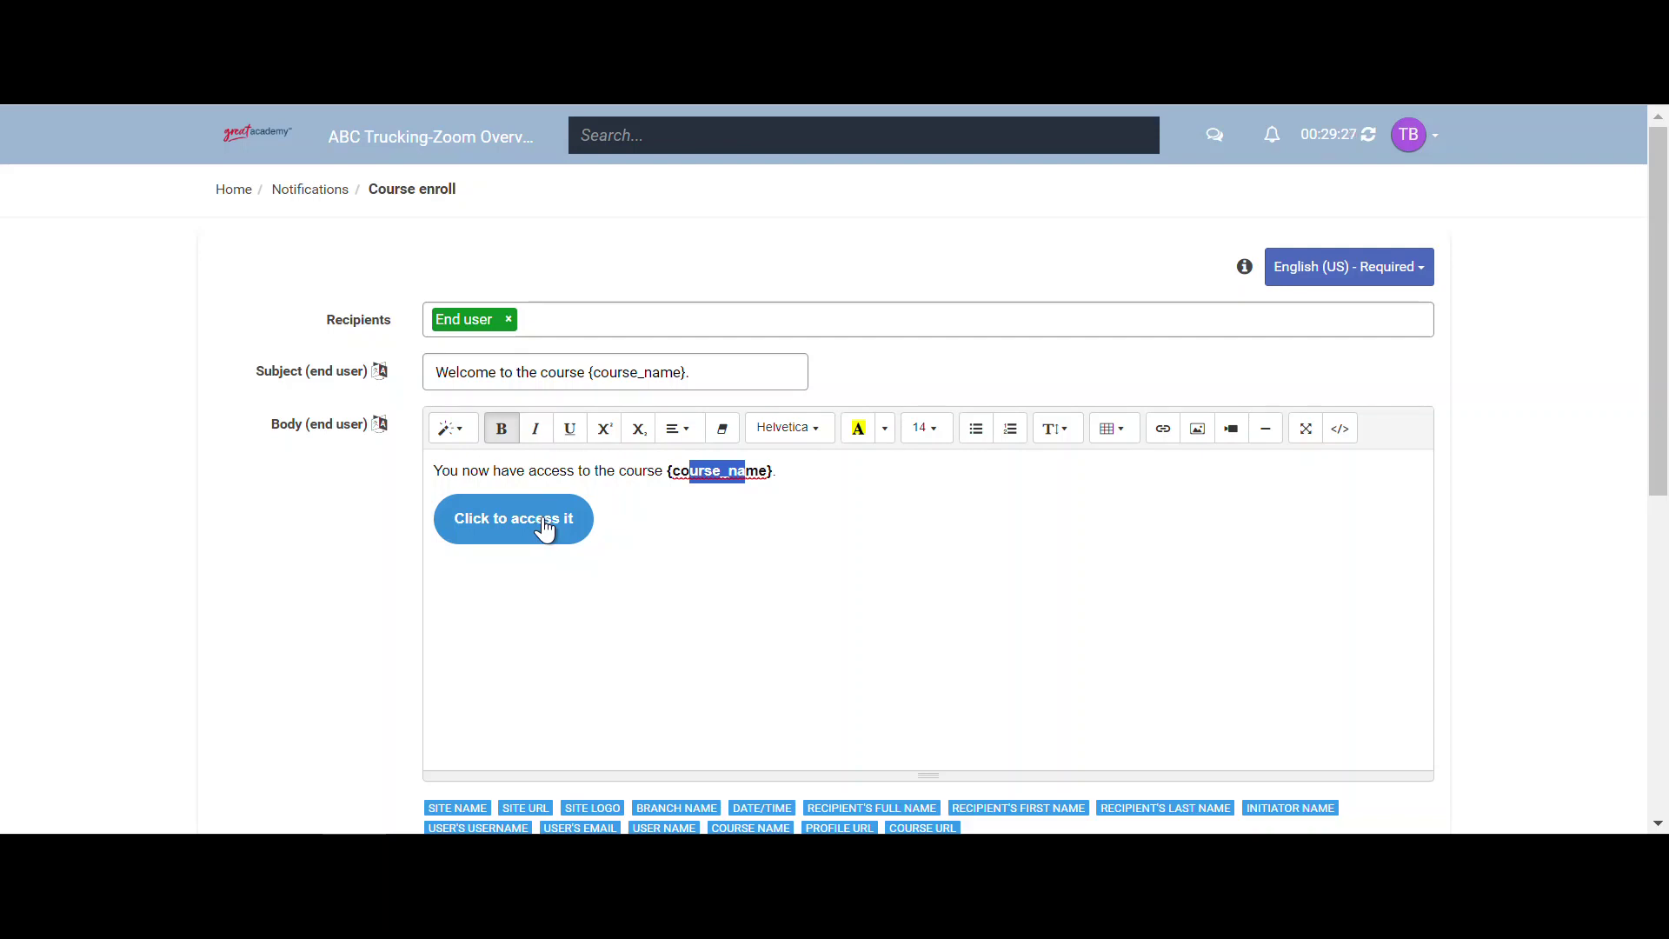
- Return to the Notifications list and scroll down to the Certificate templates
{"action": "left_click", "coordinate": [308, 193]}
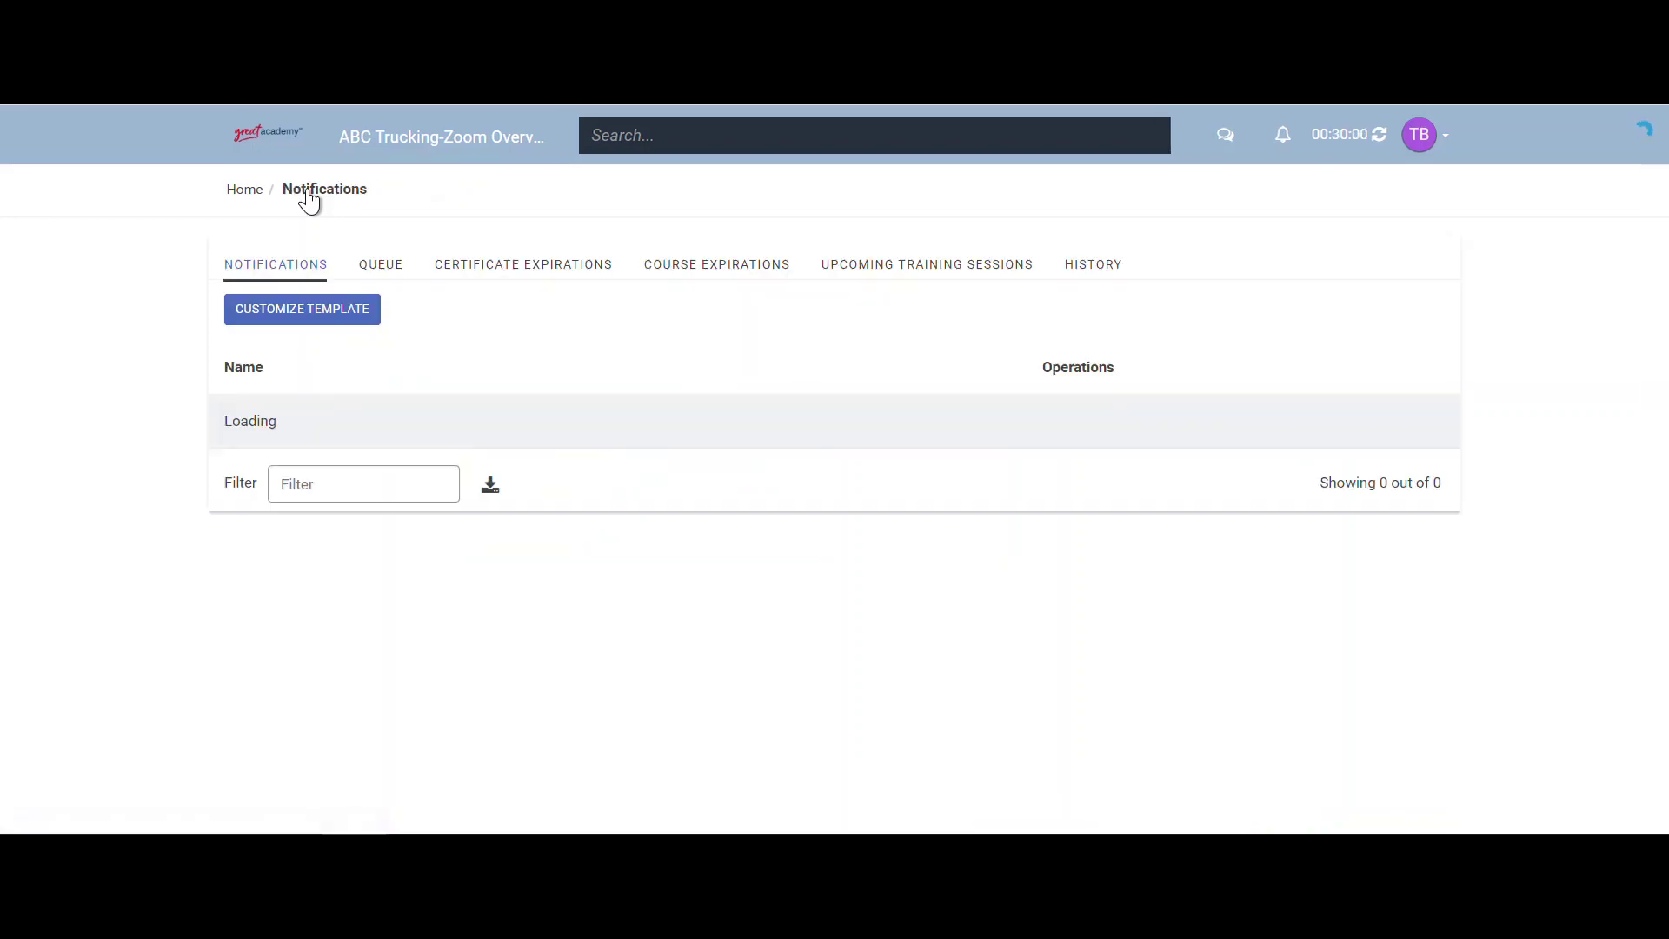
{"action": "scroll", "coordinate": [111, 486], "scroll_direction": "down", "scroll_amount": 2}
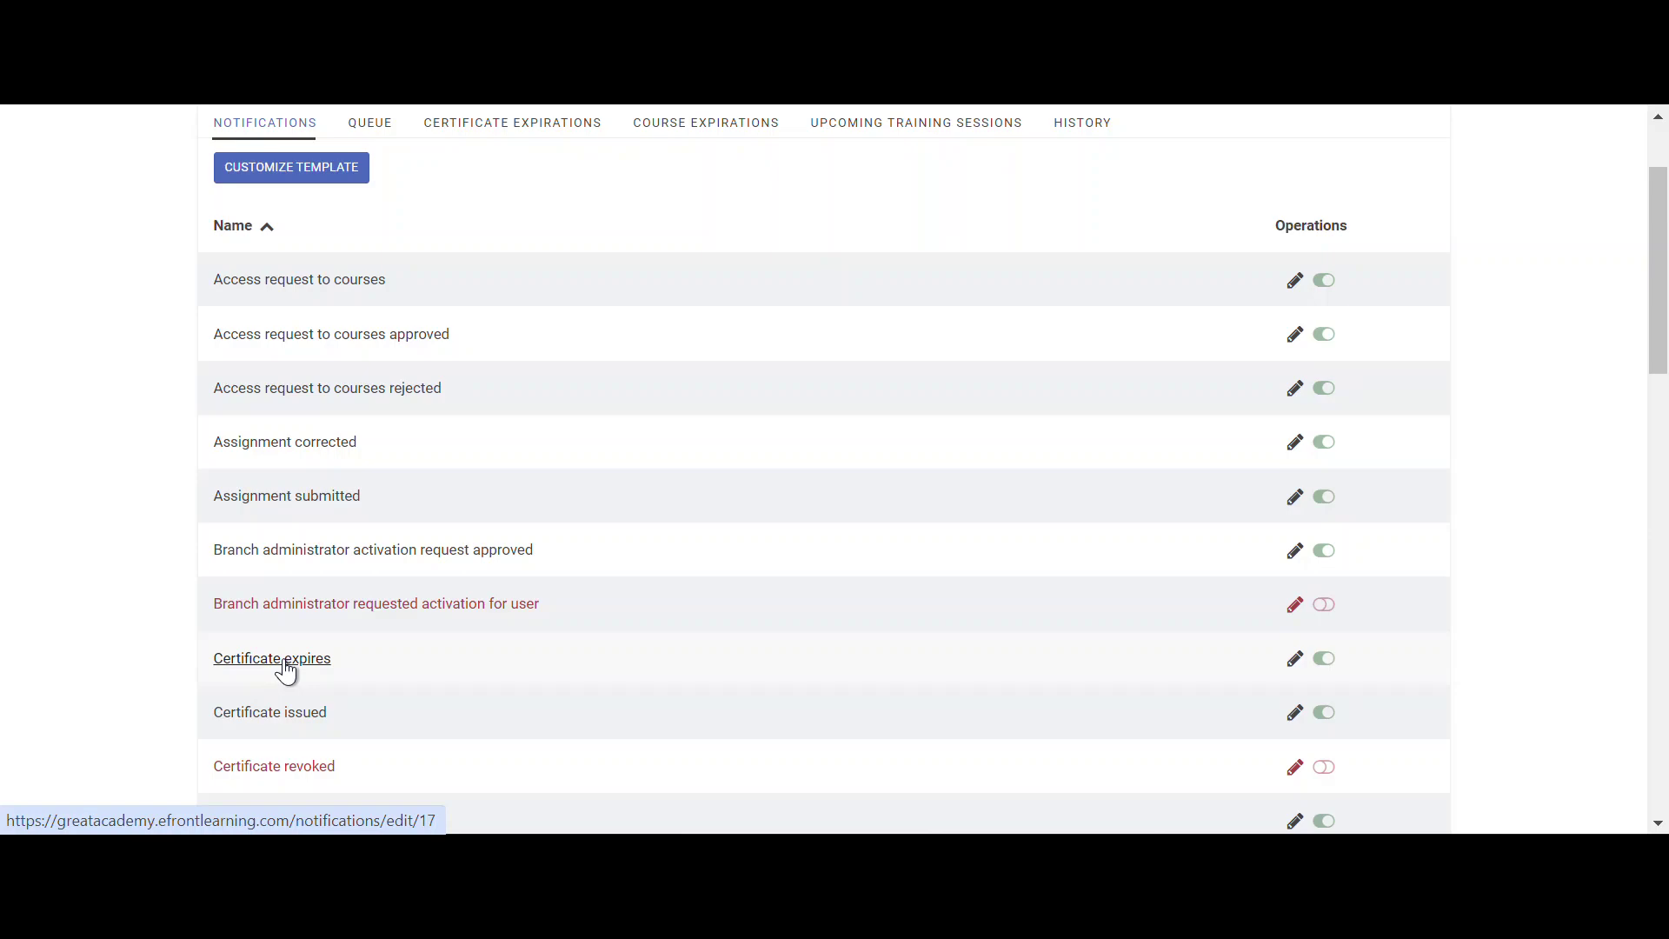
- In Certificate expires, remove the 'A day before', 'A week before' and 'A month before' send times
{"action": "left_click", "coordinate": [285, 664]}
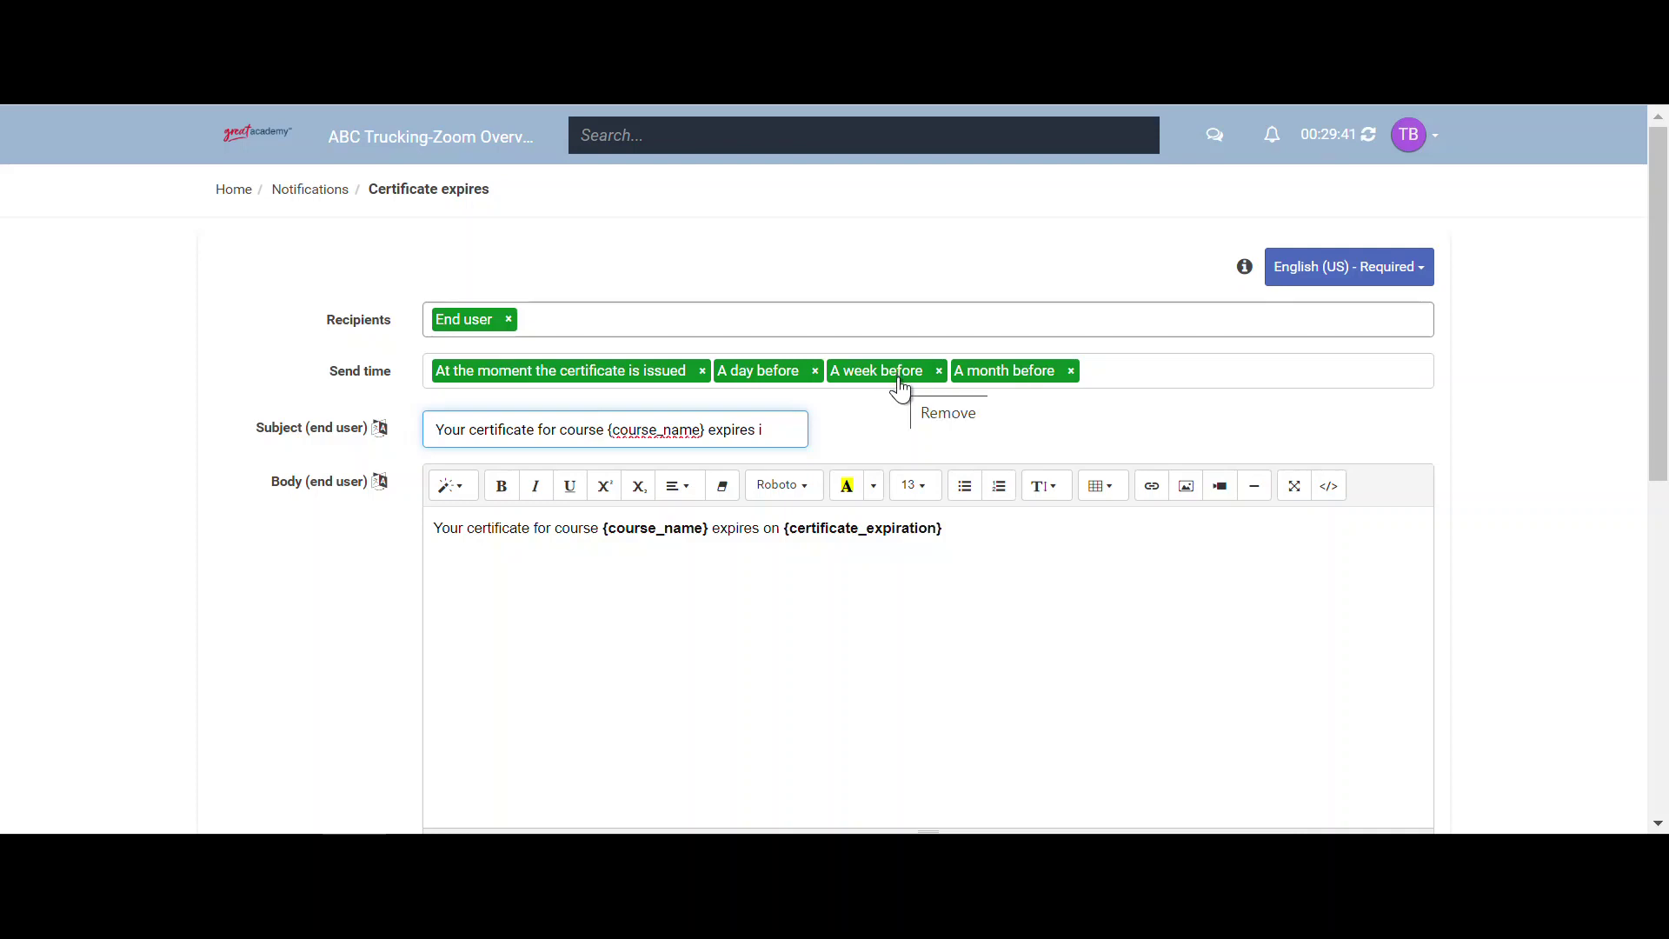
{"action": "left_click", "coordinate": [816, 373]}
{"action": "left_click", "coordinate": [826, 374]}
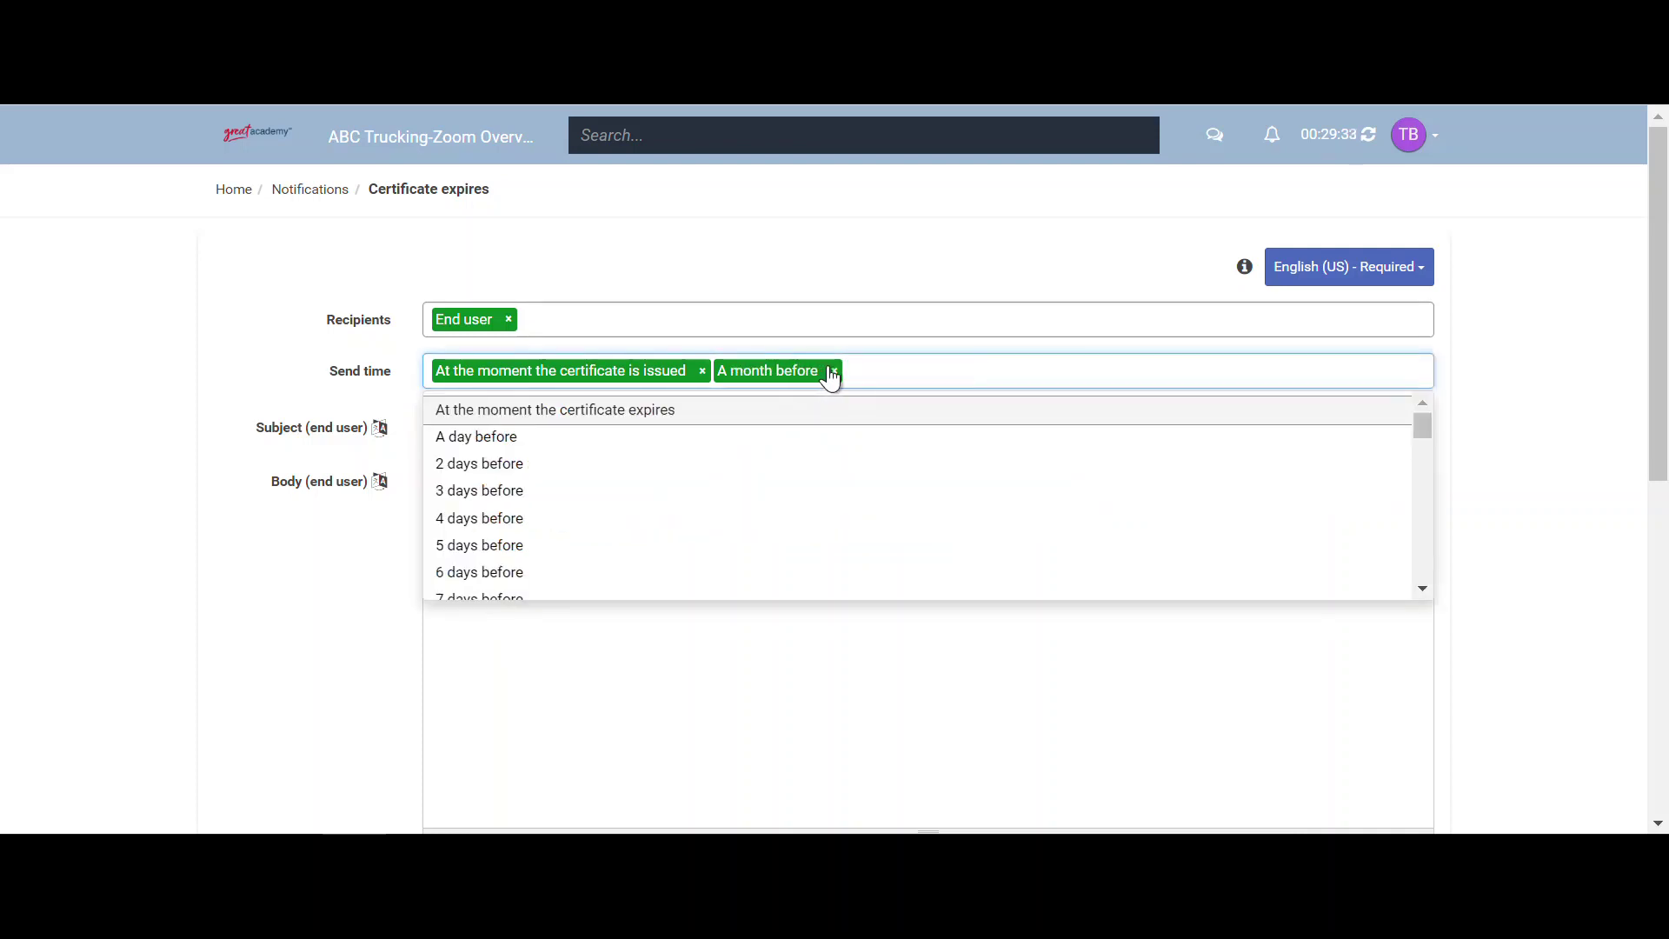
{"action": "left_click", "coordinate": [833, 371]}
{"action": "scroll", "coordinate": [705, 469], "scroll_direction": "down", "scroll_amount": 3}
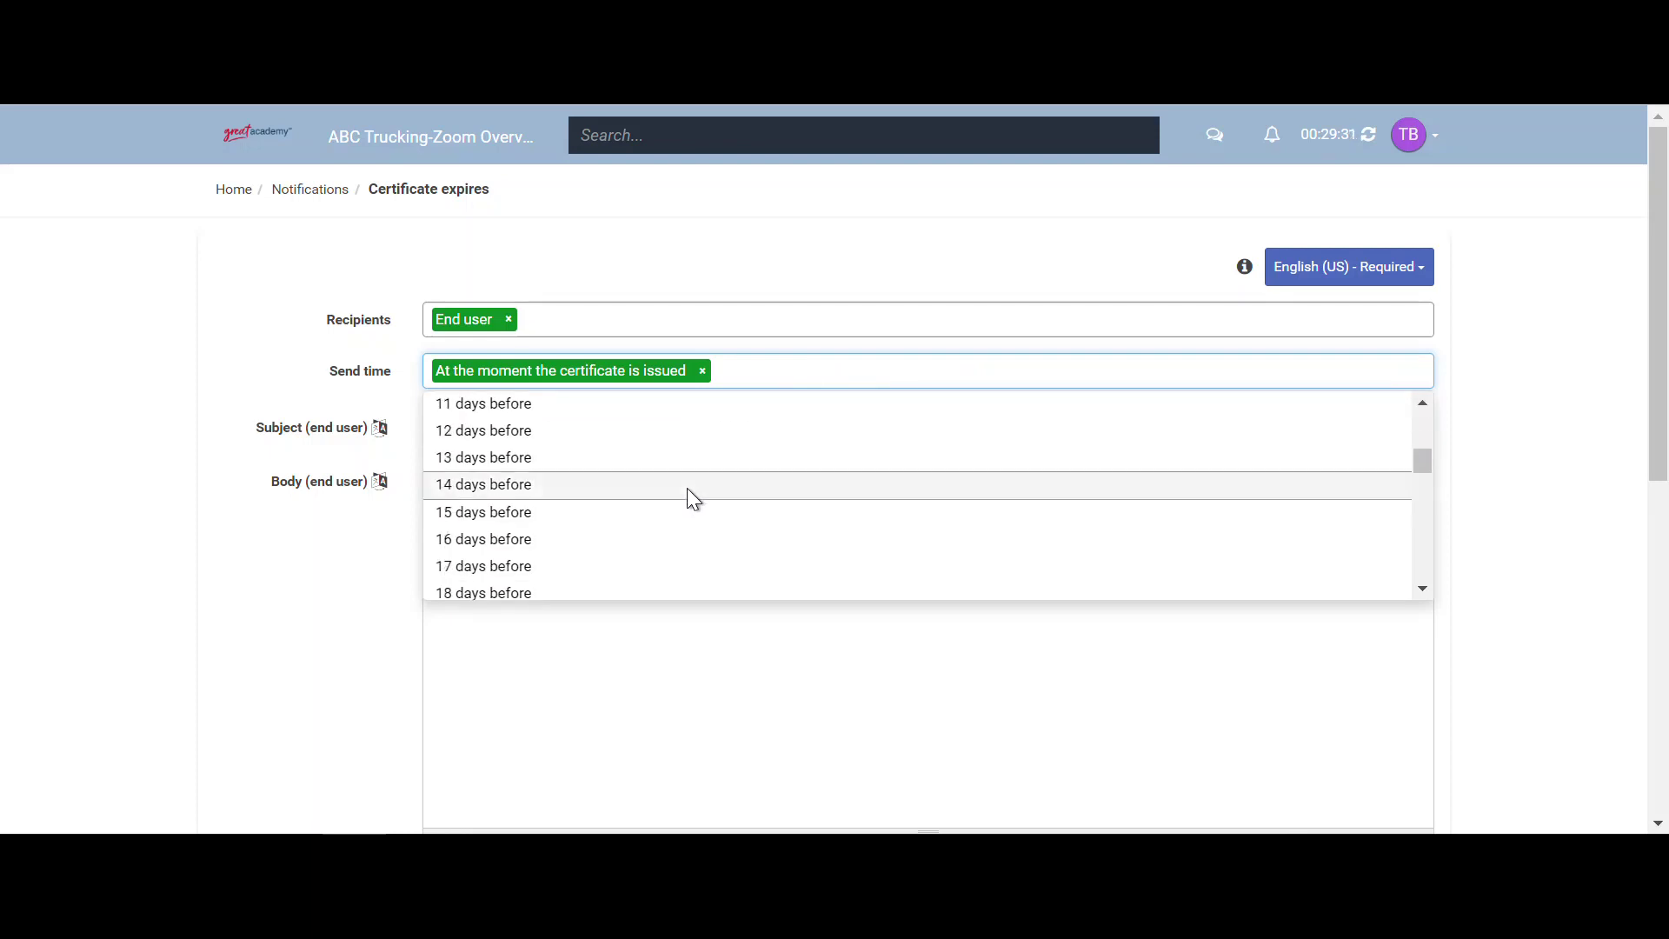
{"action": "scroll", "coordinate": [687, 488], "scroll_direction": "up", "scroll_amount": 4}
{"action": "left_click", "coordinate": [229, 191]}
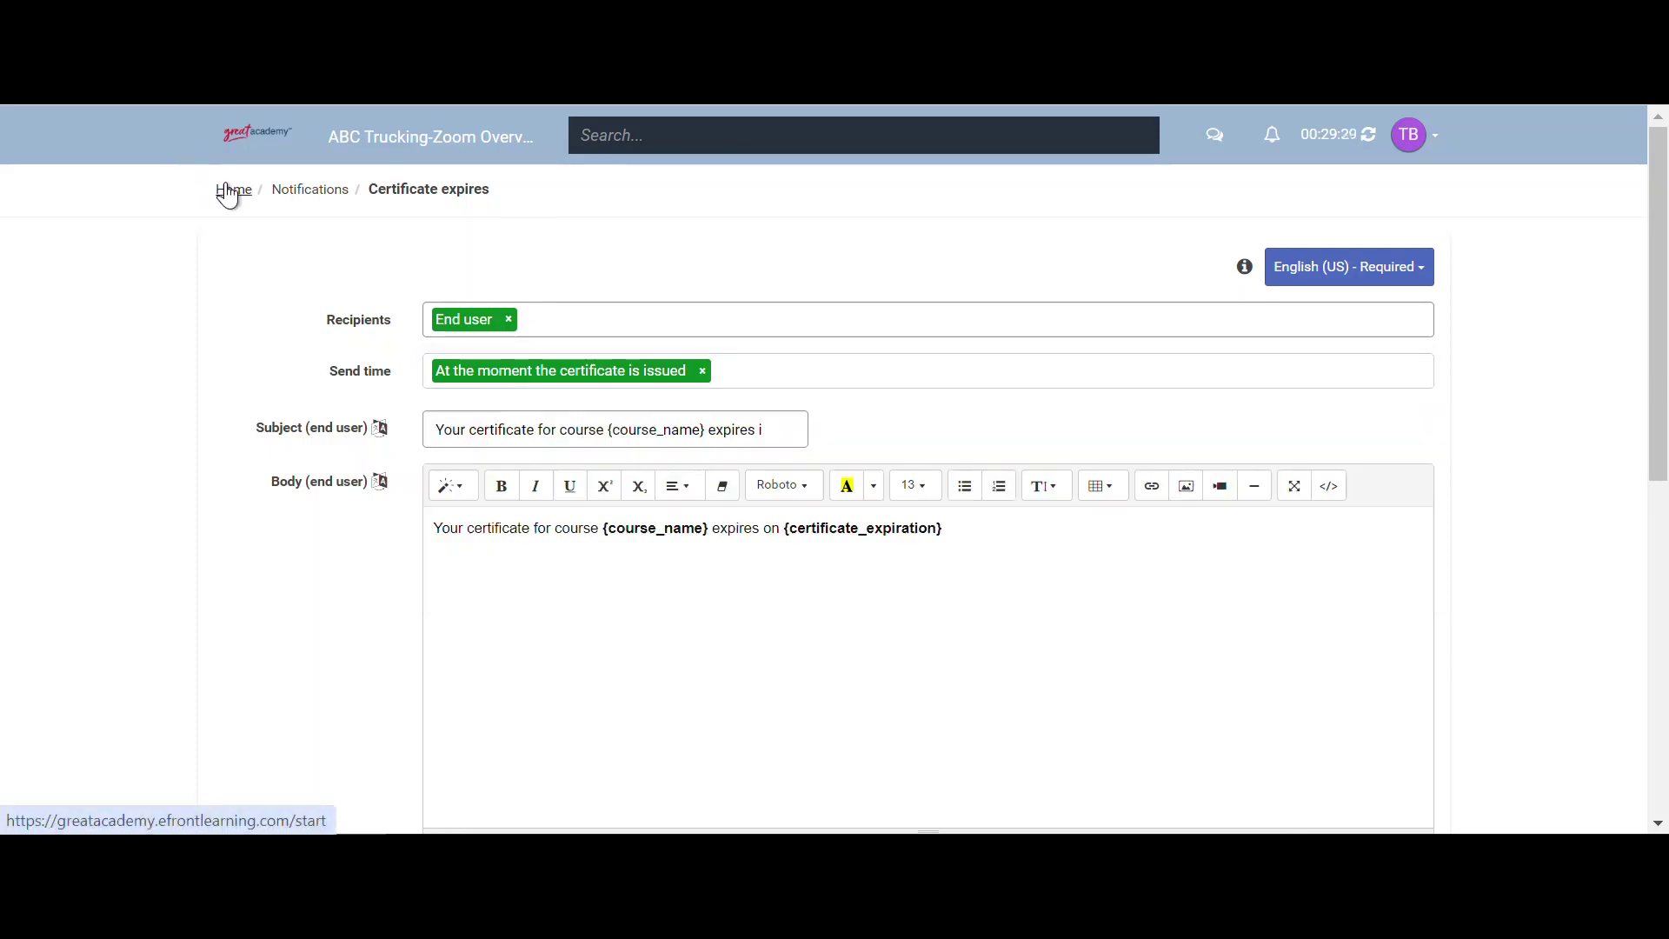